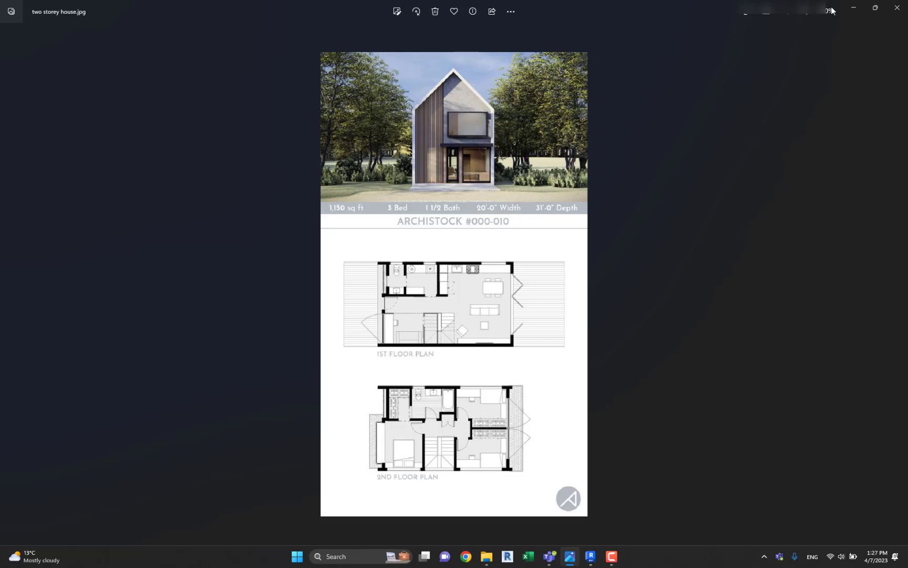
Switch to Revit and create a new project from the Metric-Architectural Template.
{"action": "left_click", "coordinate": [591, 555]}
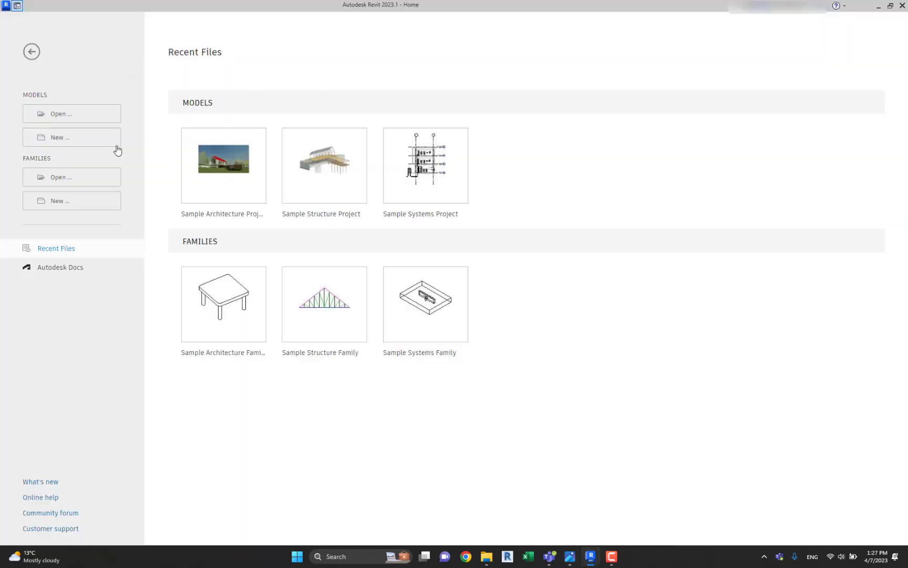
{"action": "left_click", "coordinate": [78, 146]}
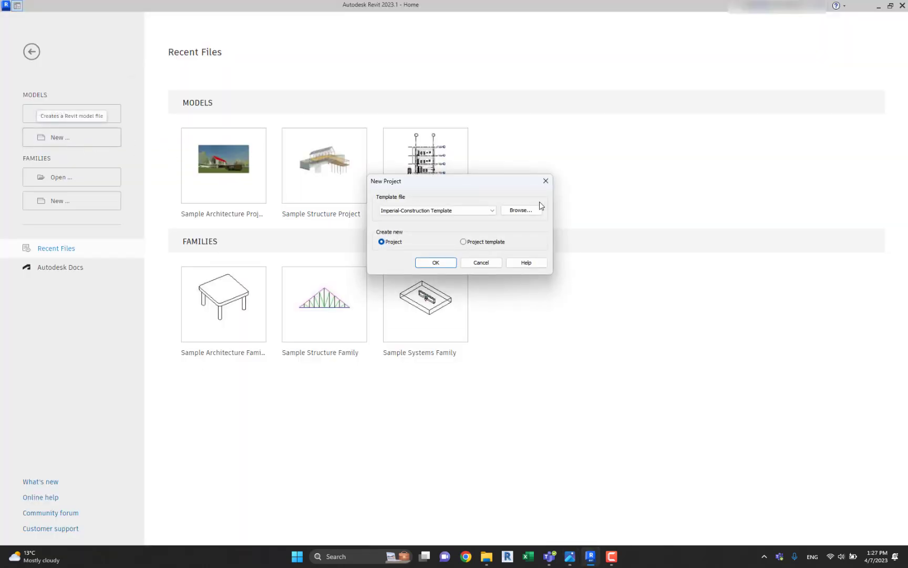
{"action": "left_click", "coordinate": [477, 211]}
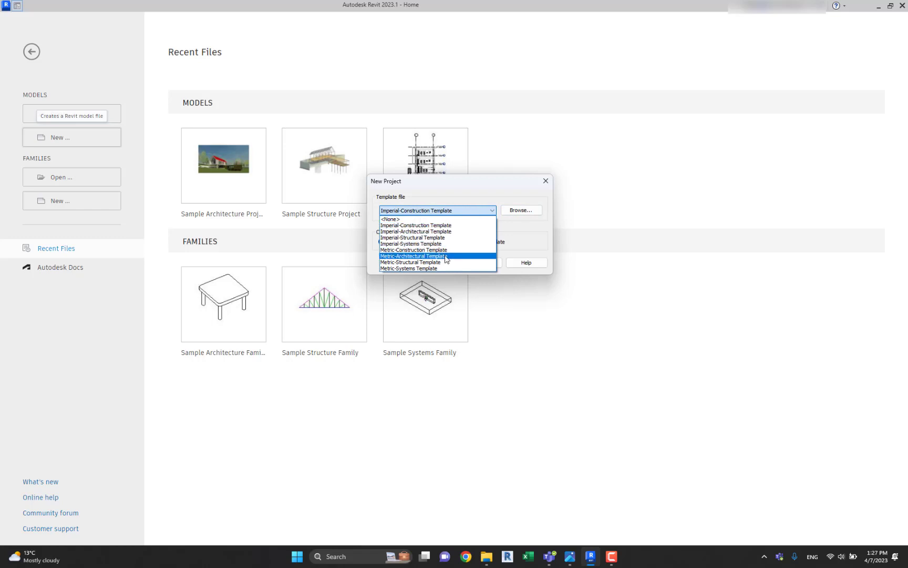
{"action": "left_click", "coordinate": [447, 256]}
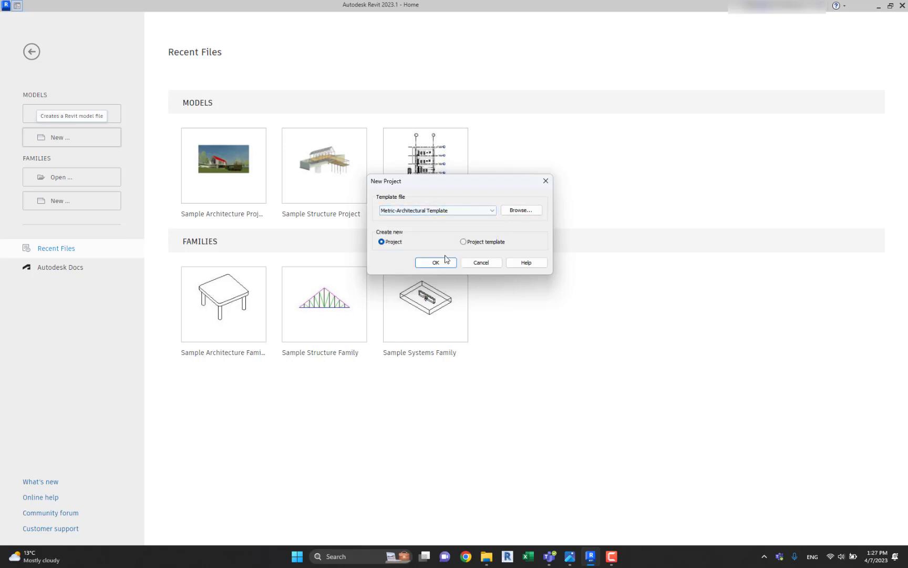
{"action": "left_click", "coordinate": [439, 266]}
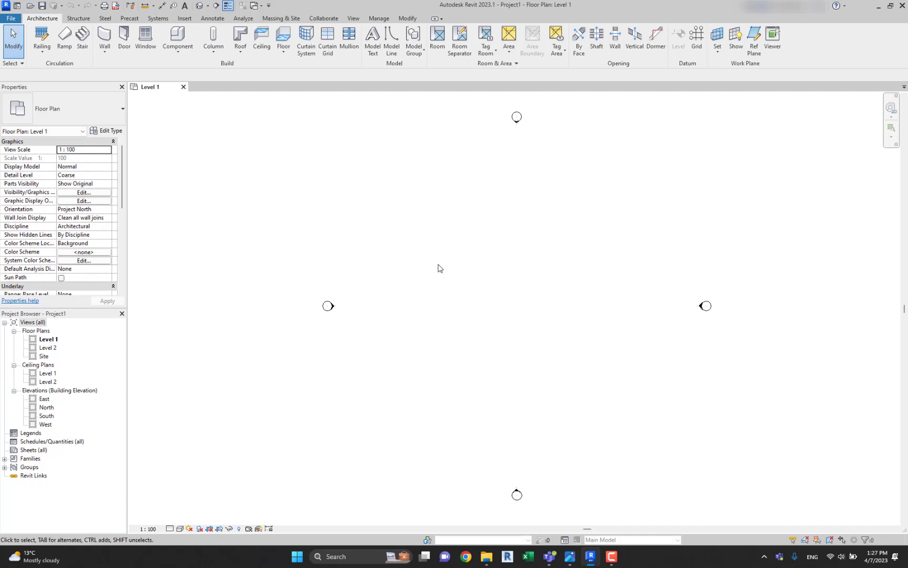
Import the "two storey house" JPG from the MB MV folder and place it amid the elevation markers on the Level 1 plan.
{"action": "mouse_move", "coordinate": [444, 260]}
{"action": "middle_mouse_down"}
{"action": "mouse_move", "coordinate": [462, 258]}
{"action": "mouse_move", "coordinate": [453, 265]}
{"action": "middle_mouse_up"}
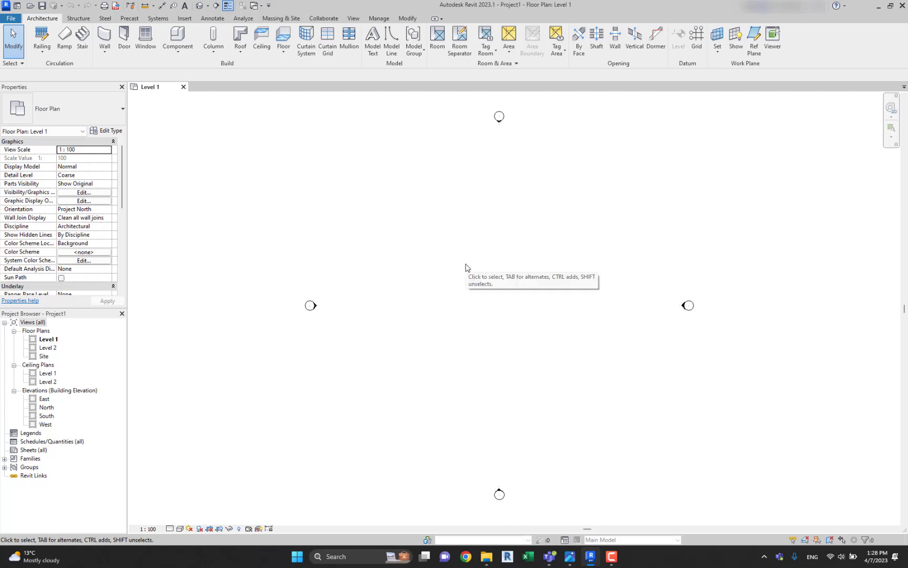
{"action": "middle_click_drag", "start_coordinate": [464, 268], "coordinate": [448, 271]}
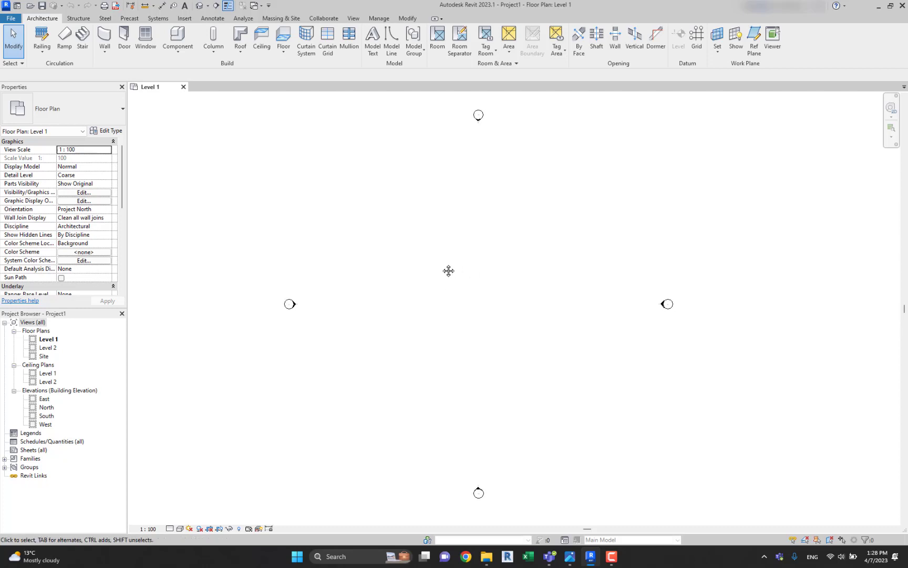
{"action": "left_click", "coordinate": [184, 19]}
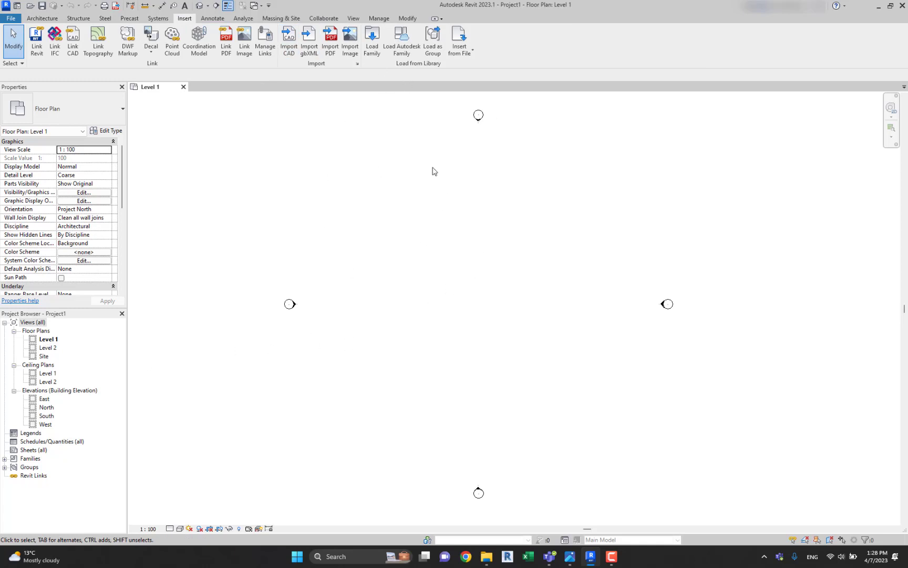
{"action": "left_click", "coordinate": [350, 42]}
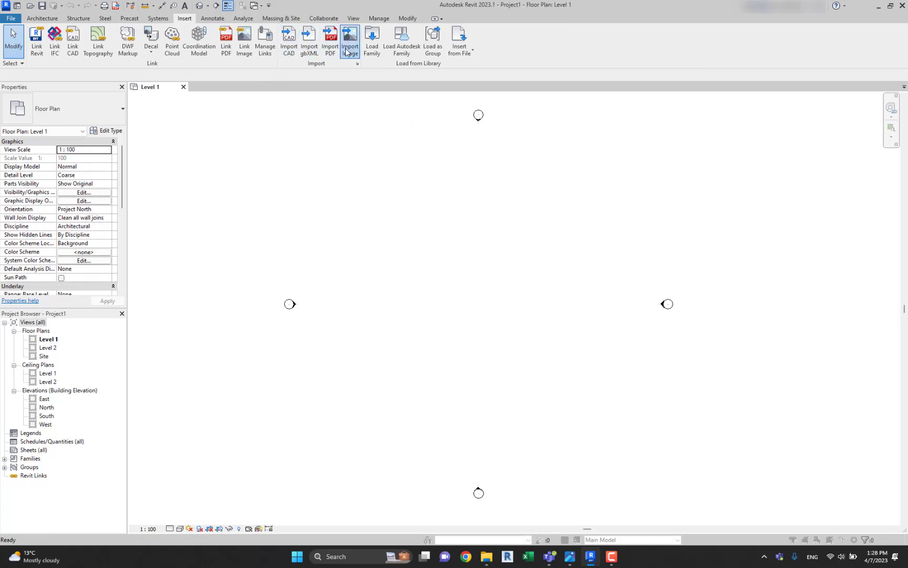
{"action": "left_click", "coordinate": [297, 256]}
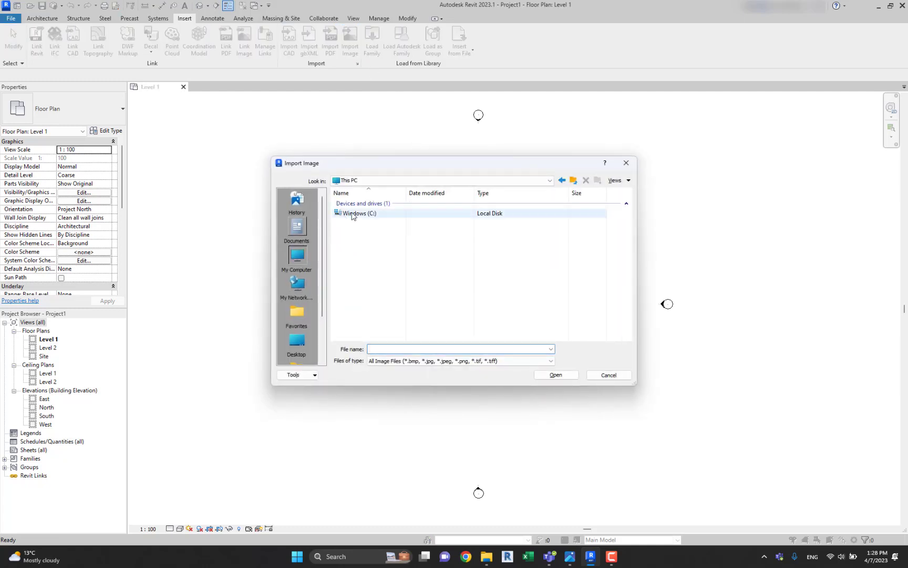
{"action": "double_click", "coordinate": [353, 213]}
{"action": "double_click", "coordinate": [362, 230]}
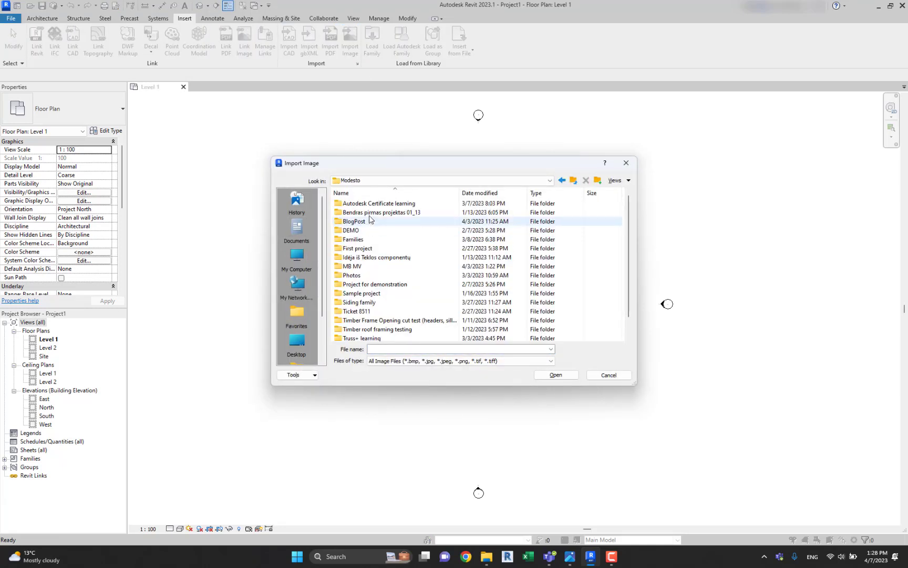
{"action": "double_click", "coordinate": [357, 266]}
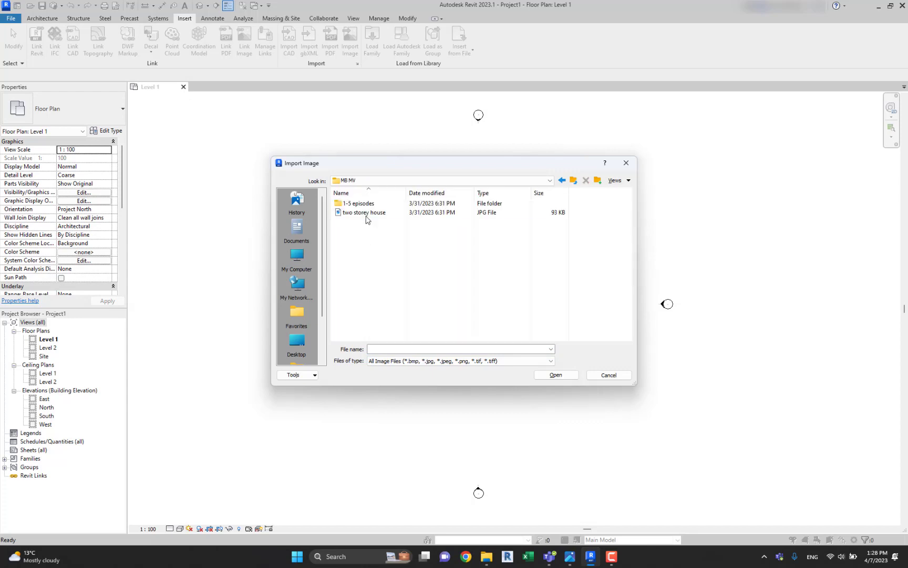
{"action": "double_click", "coordinate": [363, 213]}
{"action": "left_click", "coordinate": [458, 292]}
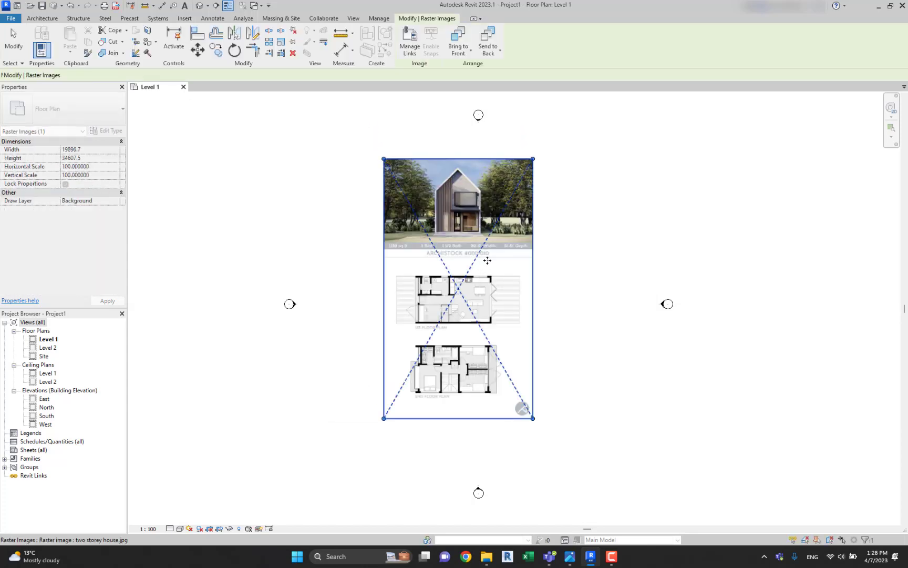
{"action": "scroll", "coordinate": [568, 245], "scroll_direction": "up", "scroll_amount": 2}
{"action": "key", "text": "Escape"}
Start scaling the imported image graphically, using the outer faces of the first floor plan's lower and upper walls as the vertical reference distance.
{"action": "scroll", "coordinate": [470, 181], "scroll_direction": "up", "scroll_amount": 4}
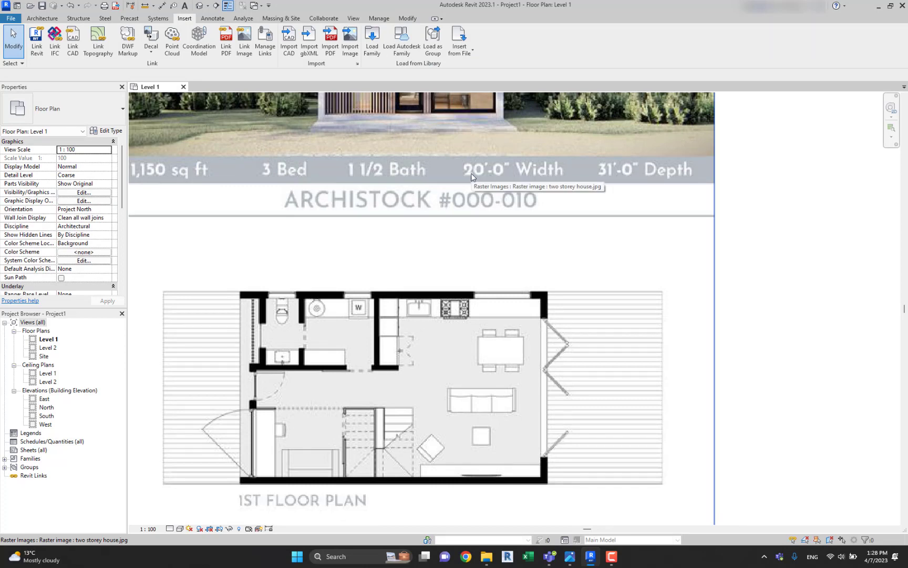
{"action": "scroll", "coordinate": [472, 177], "scroll_direction": "down", "scroll_amount": 3}
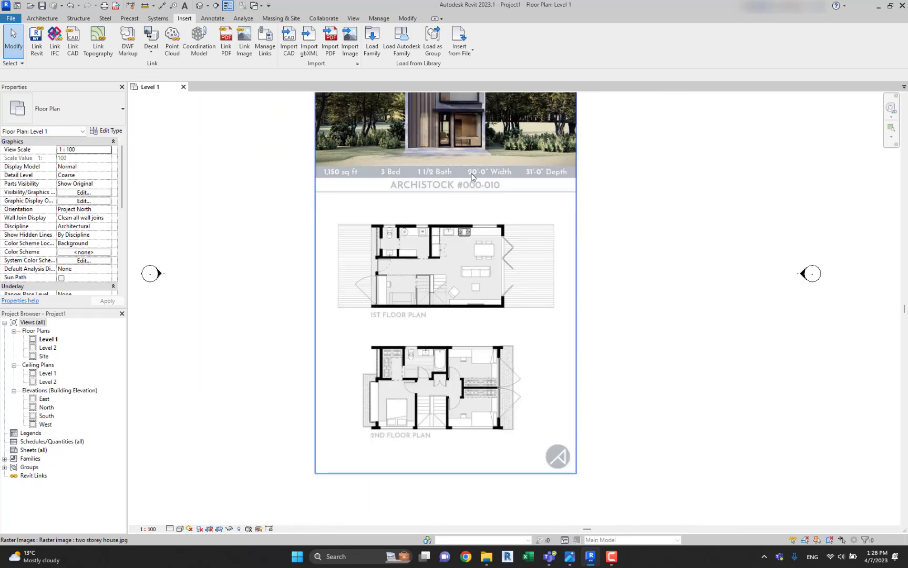
{"action": "middle_click_drag", "start_coordinate": [471, 179], "coordinate": [487, 200]}
{"action": "scroll", "coordinate": [495, 233], "scroll_direction": "up", "scroll_amount": 1}
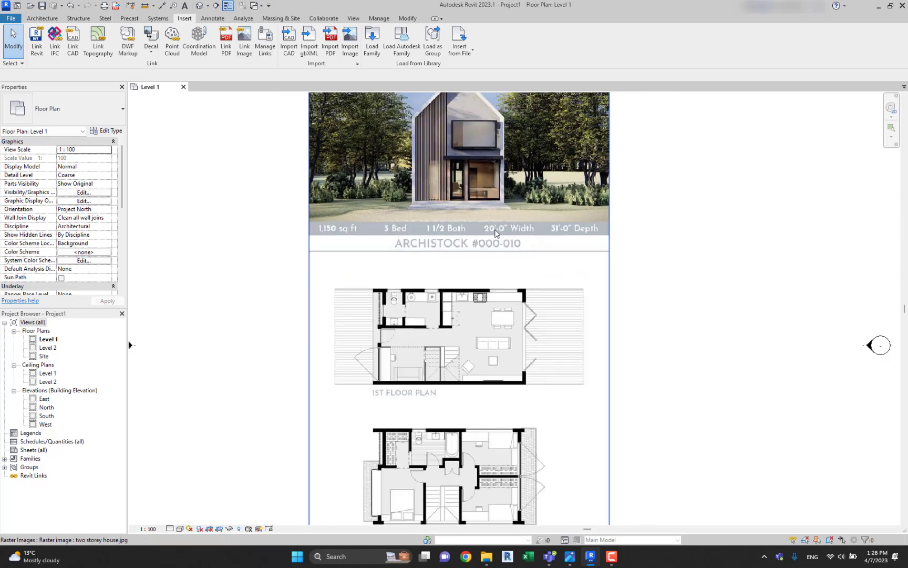
{"action": "left_click", "coordinate": [605, 294]}
{"action": "middle_click_drag", "start_coordinate": [660, 313], "coordinate": [650, 275]}
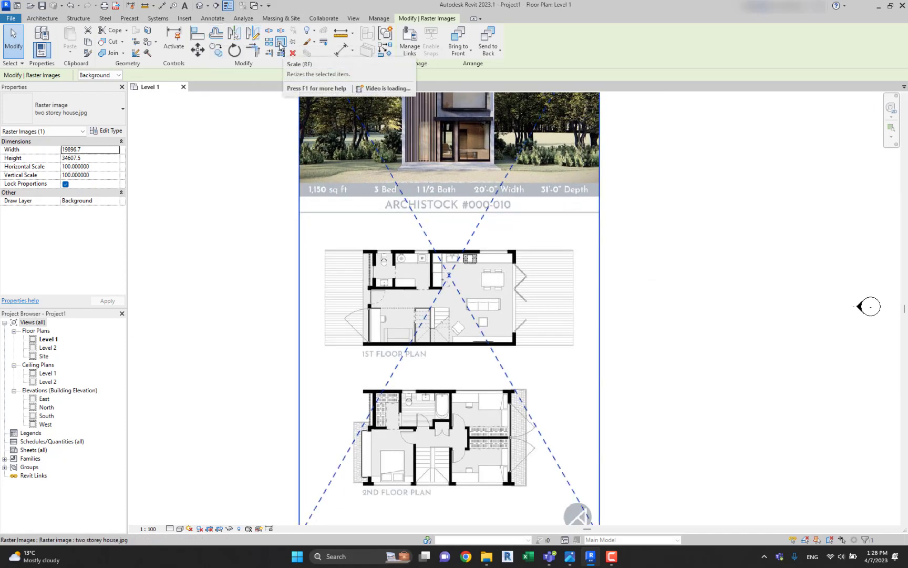
{"action": "left_click", "coordinate": [281, 47]}
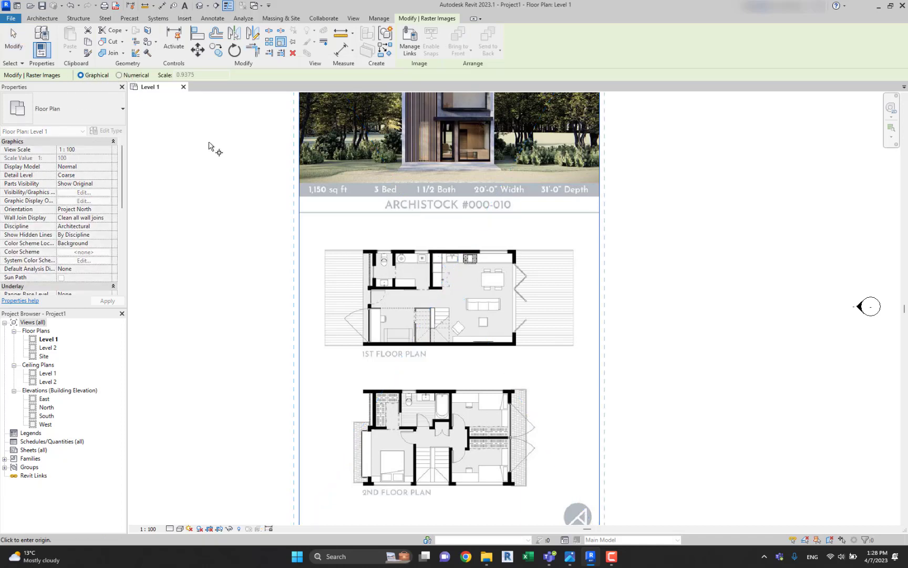
{"action": "scroll", "coordinate": [375, 318], "scroll_direction": "up", "scroll_amount": 8}
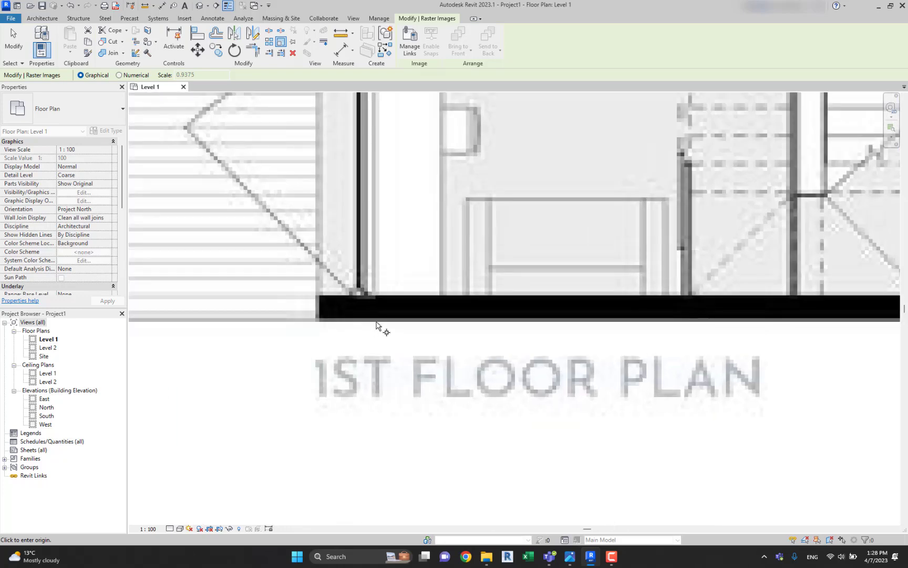
{"action": "left_click", "coordinate": [376, 322]}
{"action": "scroll", "coordinate": [376, 322], "scroll_direction": "down", "scroll_amount": 8}
{"action": "middle_click_drag", "start_coordinate": [388, 209], "coordinate": [383, 275]}
{"action": "scroll", "coordinate": [370, 168], "scroll_direction": "up", "scroll_amount": 3}
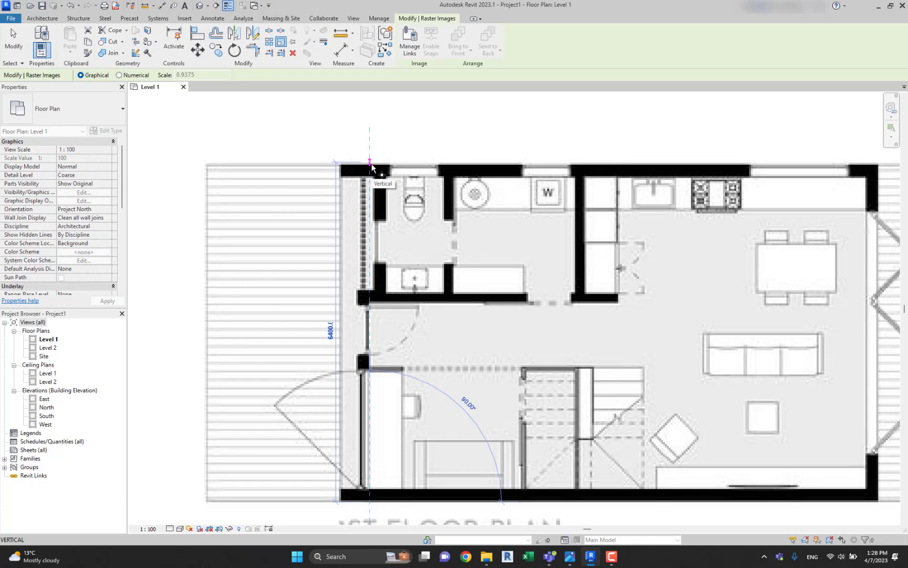
{"action": "left_click", "coordinate": [370, 166]}
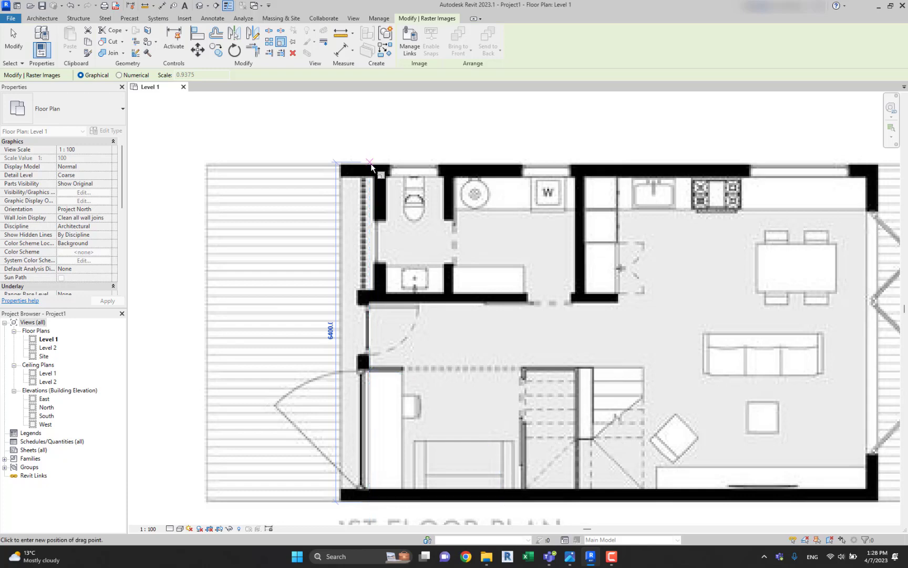
Set the new length of the reference distance to 6 m to resize the image.
{"action": "scroll", "coordinate": [371, 194], "scroll_direction": "down", "scroll_amount": 1}
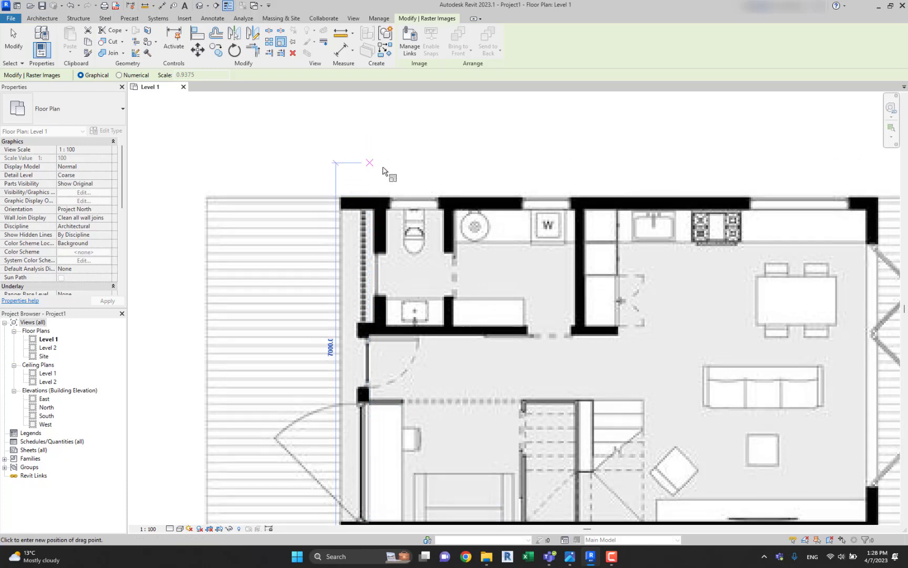
{"action": "scroll", "coordinate": [379, 202], "scroll_direction": "down", "scroll_amount": 1}
{"action": "scroll", "coordinate": [379, 203], "scroll_direction": "down", "scroll_amount": 2}
{"action": "scroll", "coordinate": [384, 192], "scroll_direction": "up", "scroll_amount": 3}
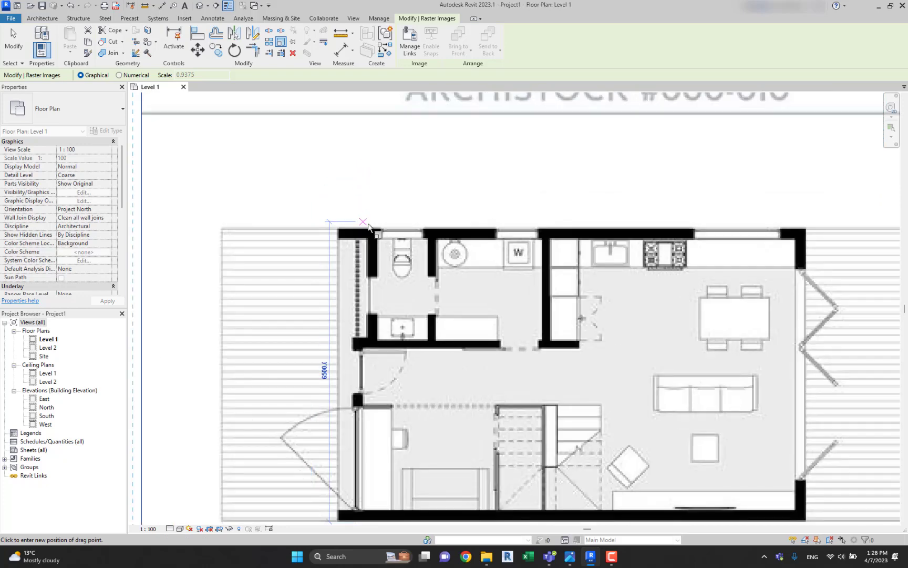
{"action": "type", "text": "6"}
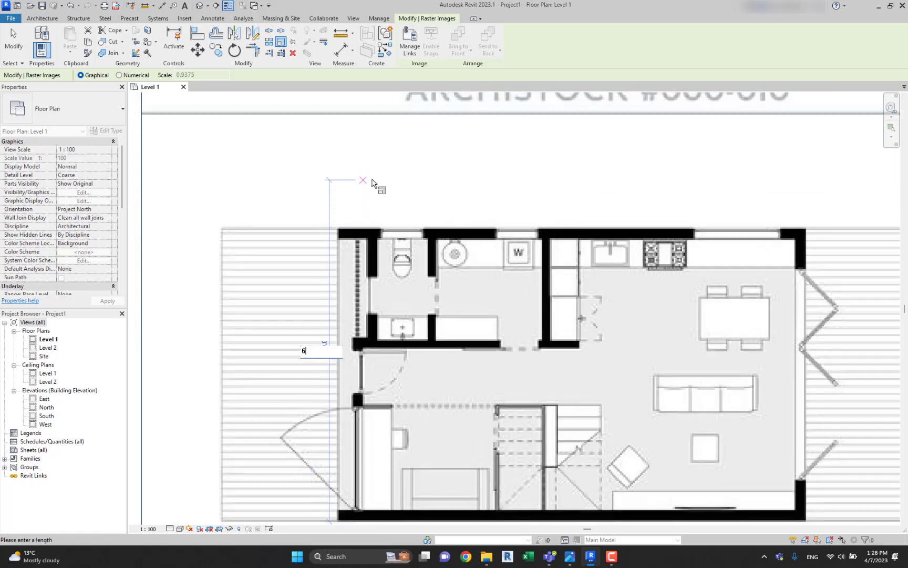
{"action": "type", "text": "m"}
{"action": "key", "text": "Return"}
{"action": "scroll", "coordinate": [374, 182], "scroll_direction": "down", "scroll_amount": 4}
{"action": "key", "text": "Escape"}
Examine the room layout of the first floor plan in the scaled image.
{"action": "scroll", "coordinate": [370, 204], "scroll_direction": "up", "scroll_amount": 4}
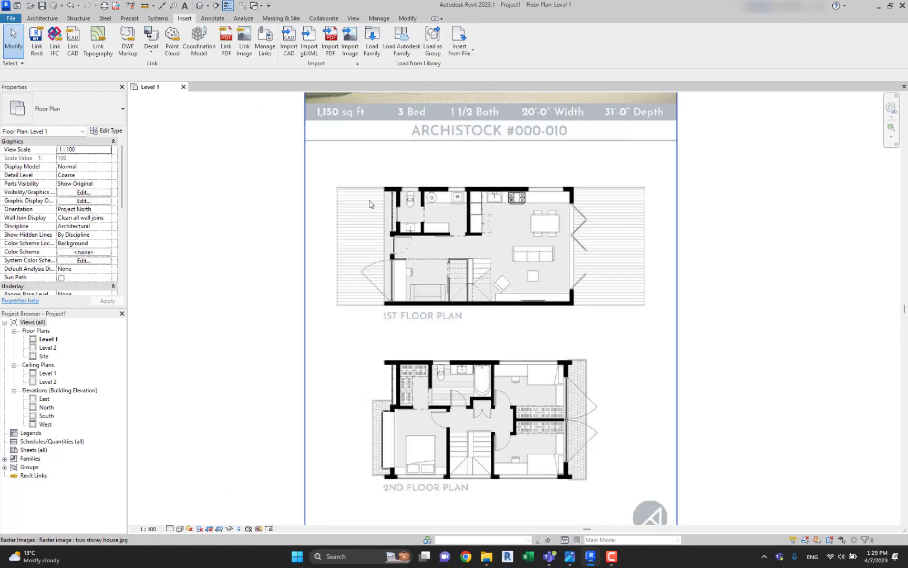
{"action": "scroll", "coordinate": [373, 202], "scroll_direction": "up", "scroll_amount": 4}
{"action": "scroll", "coordinate": [486, 297], "scroll_direction": "down", "scroll_amount": 3}
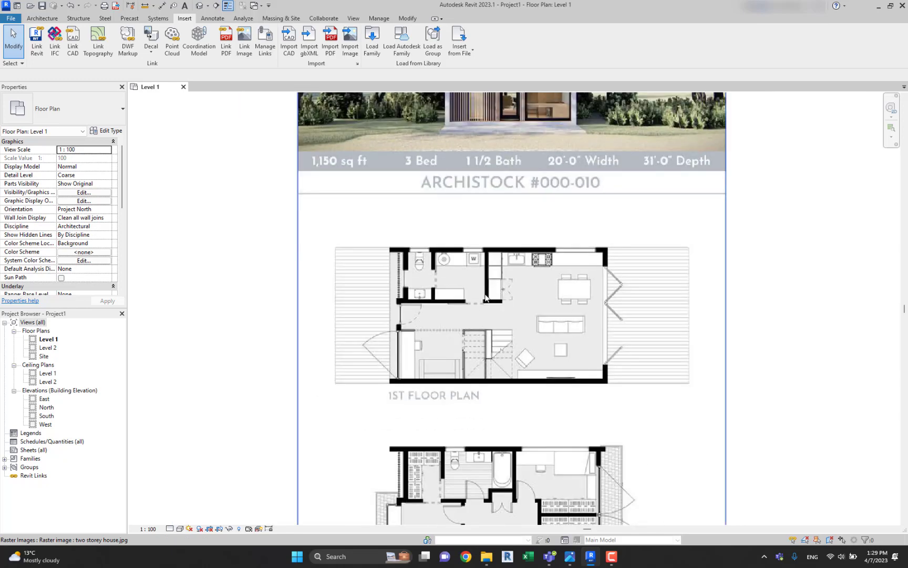
{"action": "scroll", "coordinate": [607, 266], "scroll_direction": "up", "scroll_amount": 2}
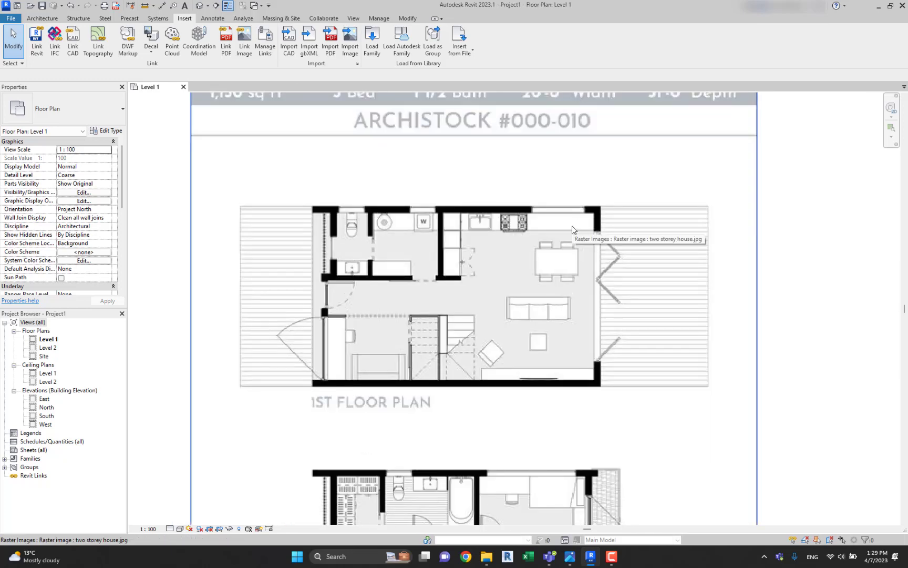
{"action": "scroll", "coordinate": [572, 230], "scroll_direction": "up", "scroll_amount": 1}
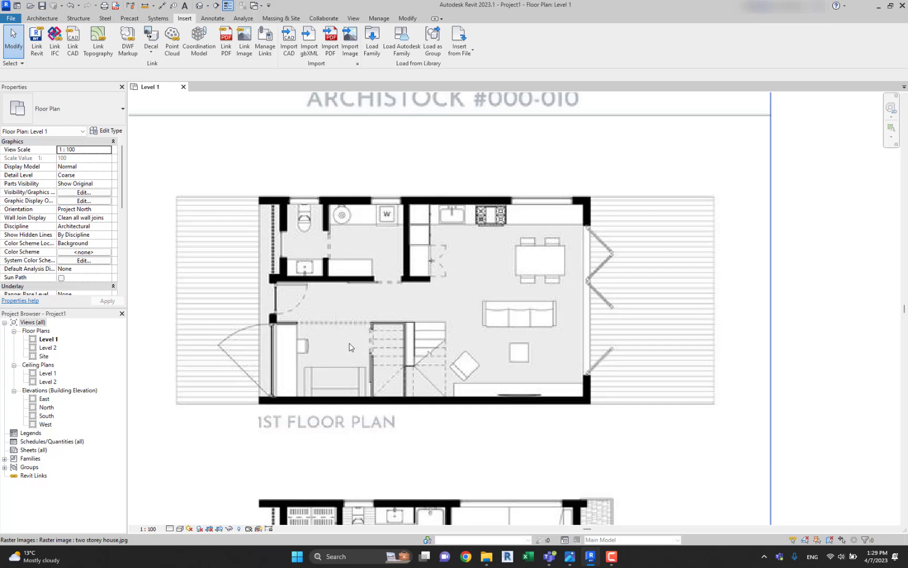
{"action": "scroll", "coordinate": [495, 277], "scroll_direction": "down", "scroll_amount": 1}
{"action": "middle_click_drag", "start_coordinate": [496, 276], "coordinate": [504, 285]}
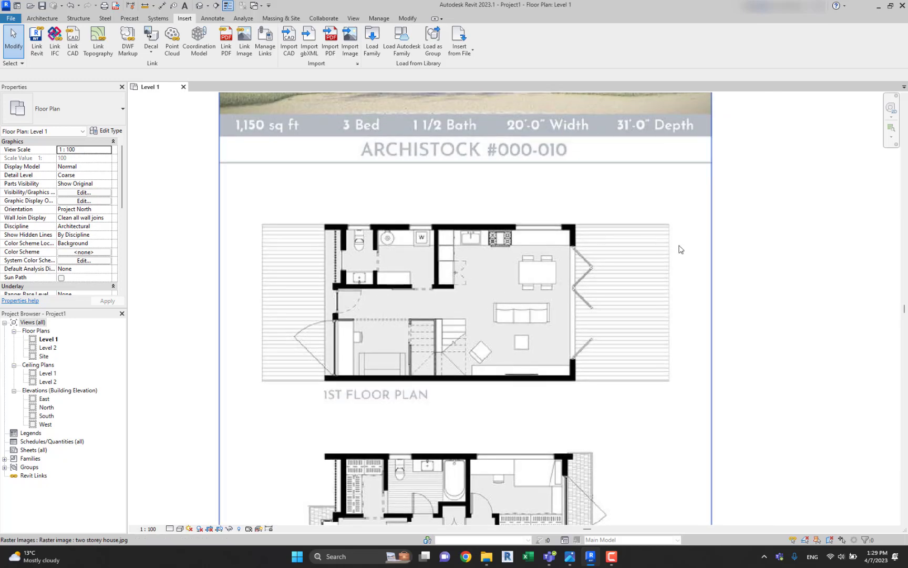
Start a floor on Level 1 and duplicate the Generic 150mm floor type as "WC floor".
{"action": "left_click", "coordinate": [42, 19]}
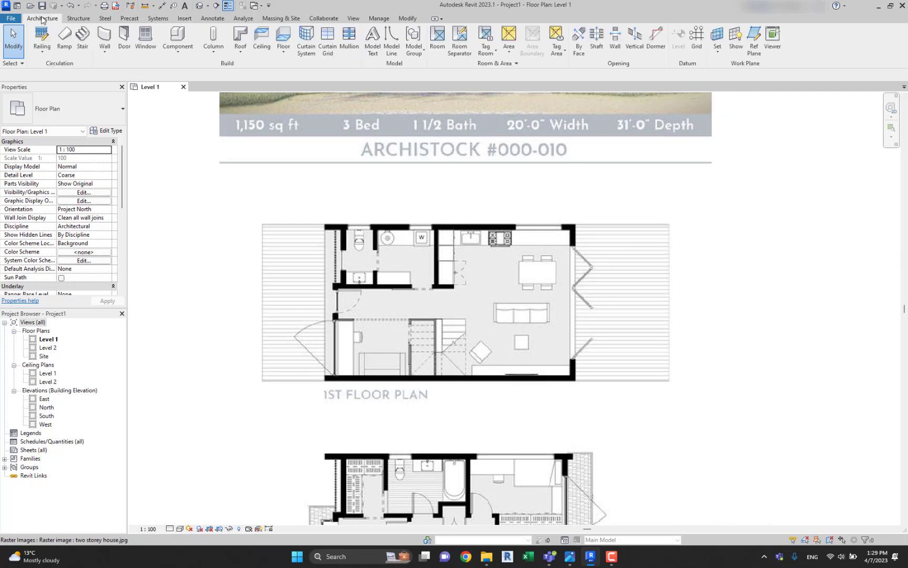
{"action": "left_click", "coordinate": [283, 38]}
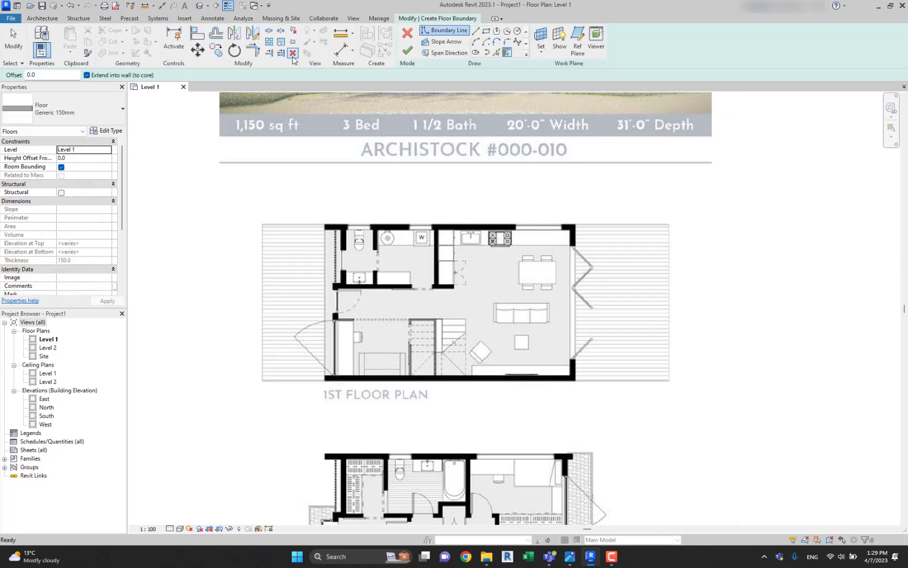
{"action": "left_click", "coordinate": [106, 131]}
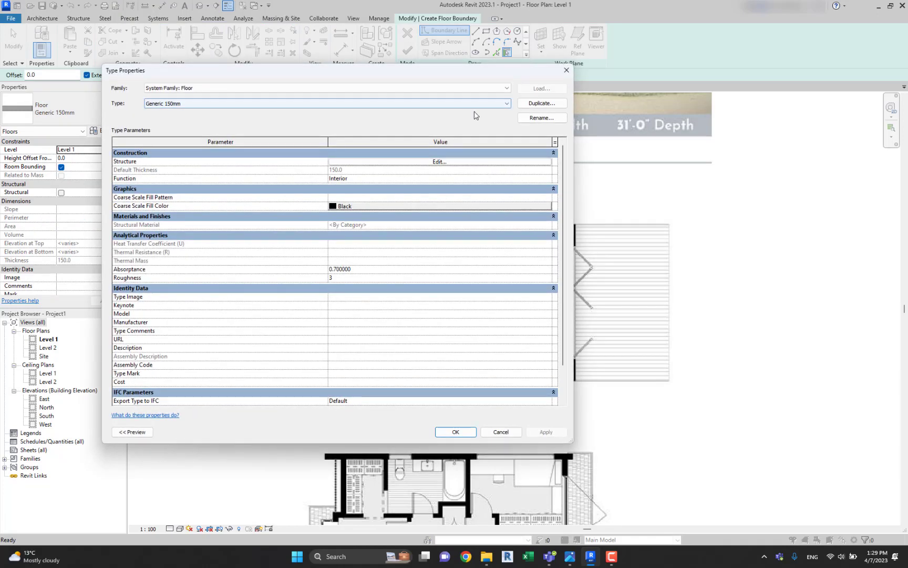
{"action": "left_click", "coordinate": [537, 104]}
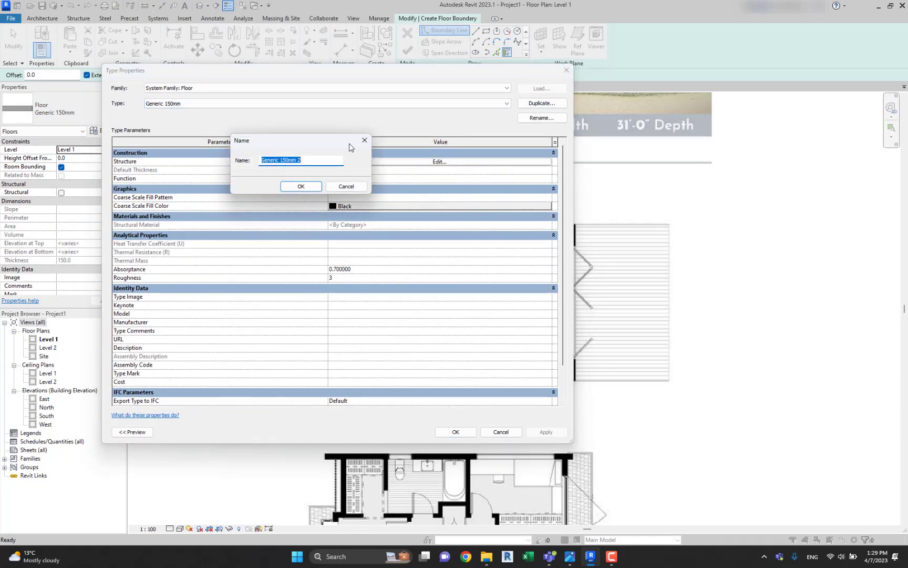
{"action": "type", "text": "WC floor"}
{"action": "left_click_drag", "start_coordinate": [268, 139], "coordinate": [281, 137]}
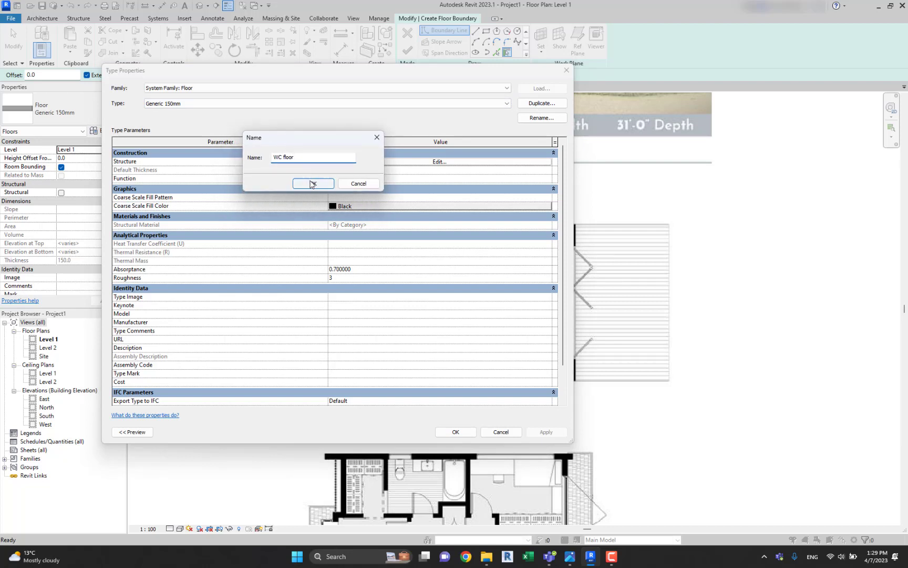
{"action": "left_click", "coordinate": [312, 183]}
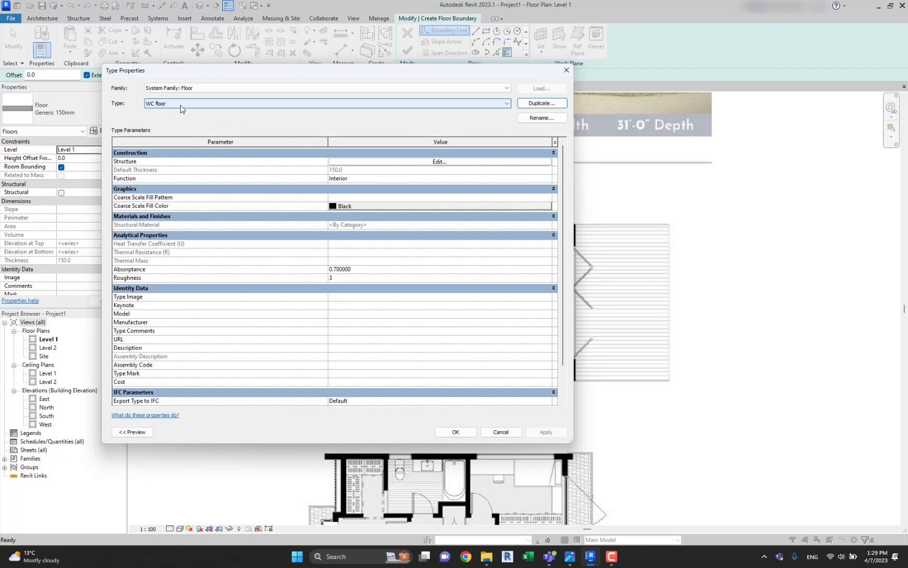
Insert a layer above the upper core boundary in the WC floor type's structure.
{"action": "left_click_drag", "start_coordinate": [269, 74], "coordinate": [319, 103]}
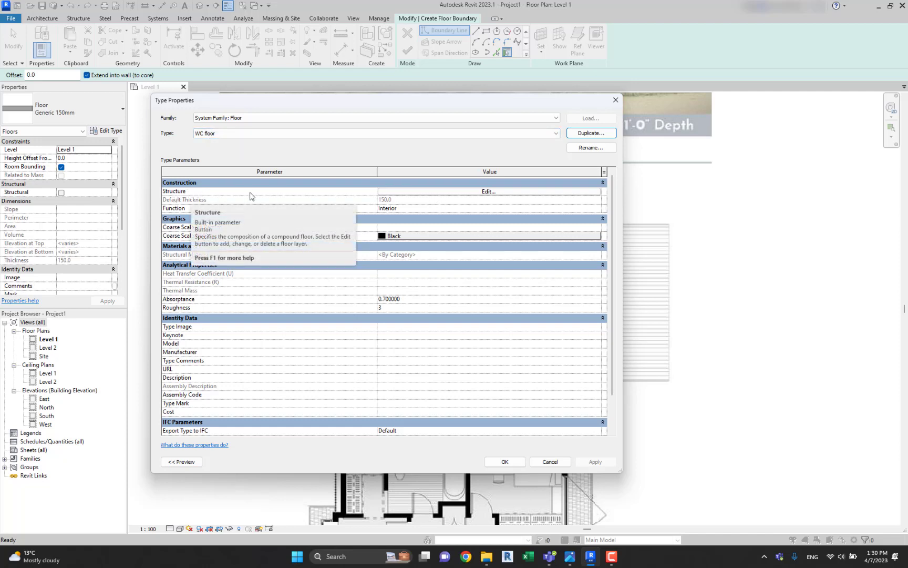
{"action": "left_click", "coordinate": [448, 192]}
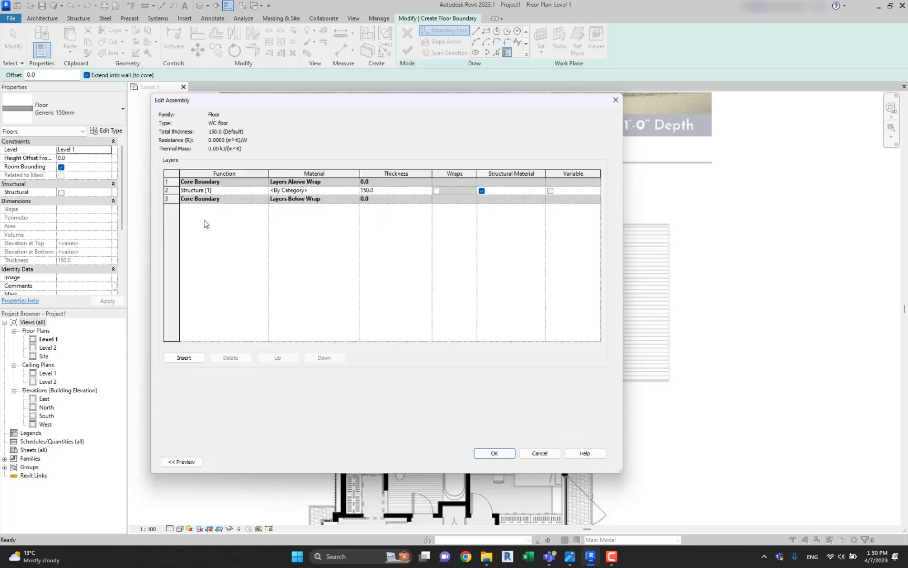
{"action": "left_click", "coordinate": [185, 357]}
{"action": "left_click", "coordinate": [286, 359]}
{"action": "left_click", "coordinate": [287, 359]}
{"action": "left_click", "coordinate": [287, 359]}
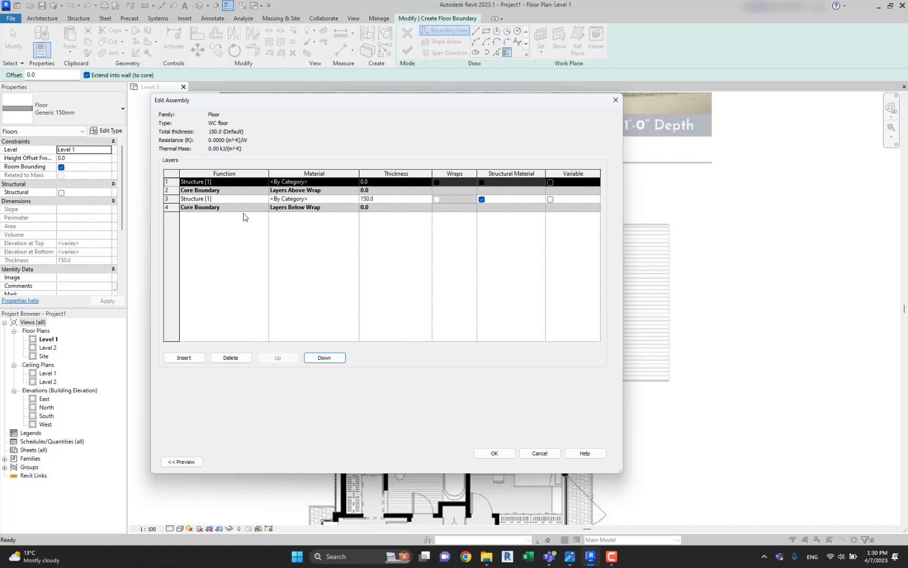
Set the function of the WC floor's new top layer to Substrate [2].
{"action": "double_click", "coordinate": [264, 182]}
{"action": "left_click", "coordinate": [265, 182]}
{"action": "double_click", "coordinate": [265, 183]}
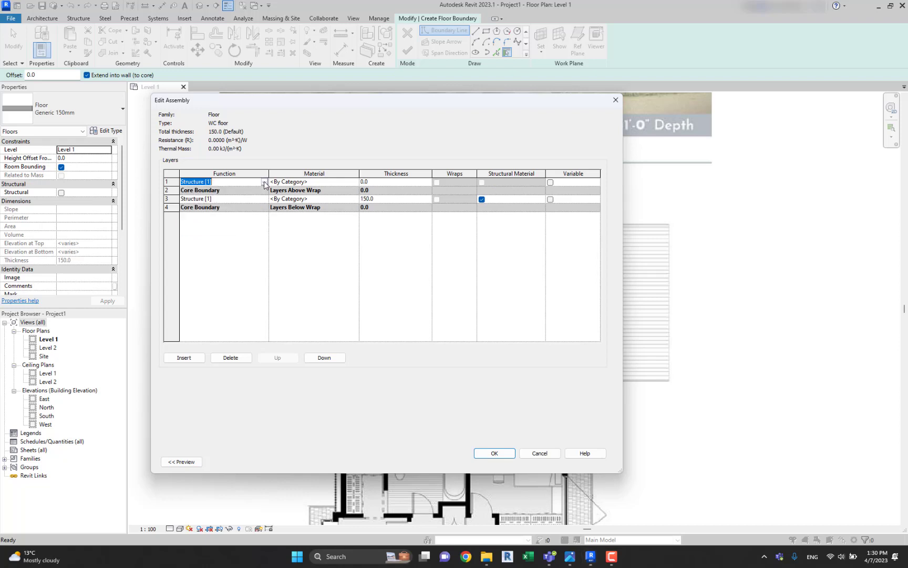
{"action": "left_click", "coordinate": [339, 183]}
{"action": "double_click", "coordinate": [265, 183]}
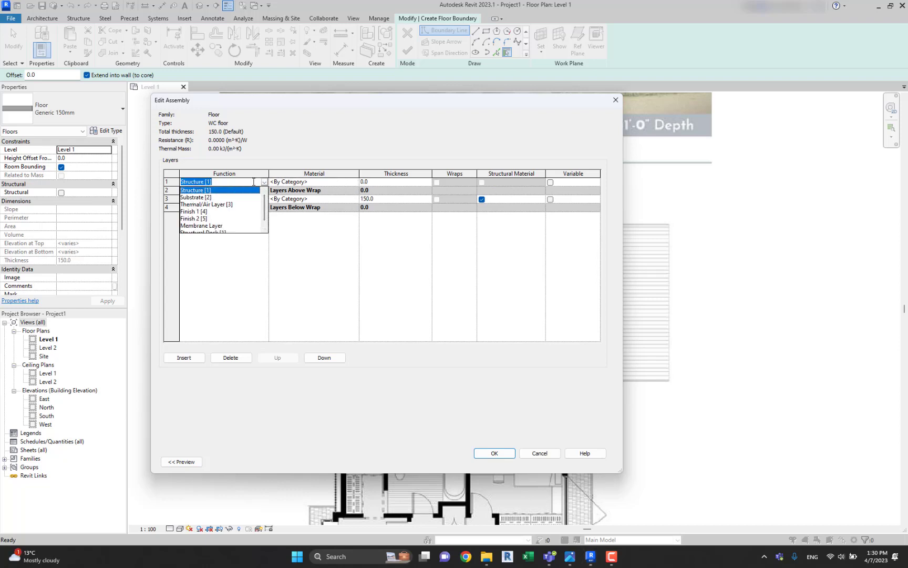
{"action": "left_click", "coordinate": [202, 197]}
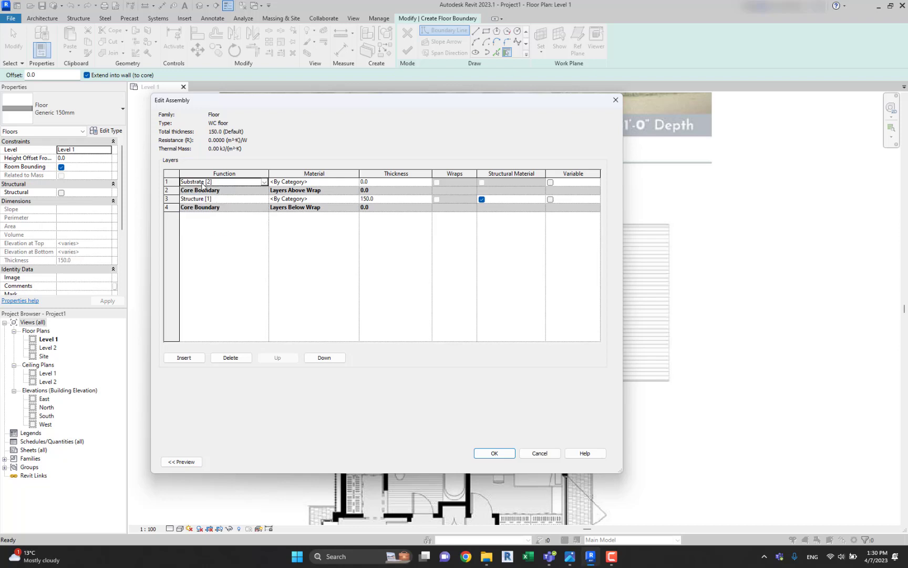
Browse the materials for the substrate layer and search them for "timber".
{"action": "left_click", "coordinate": [346, 182]}
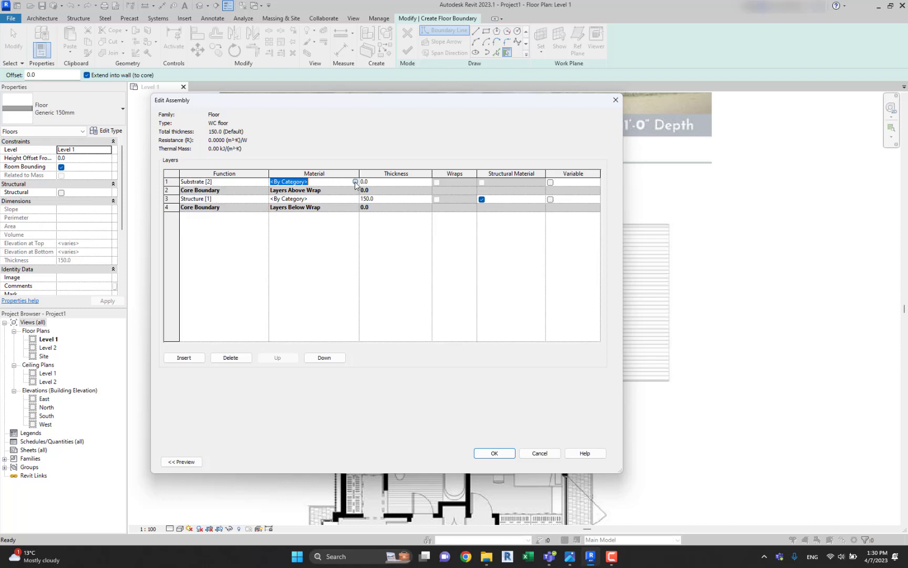
{"action": "left_click", "coordinate": [355, 181]}
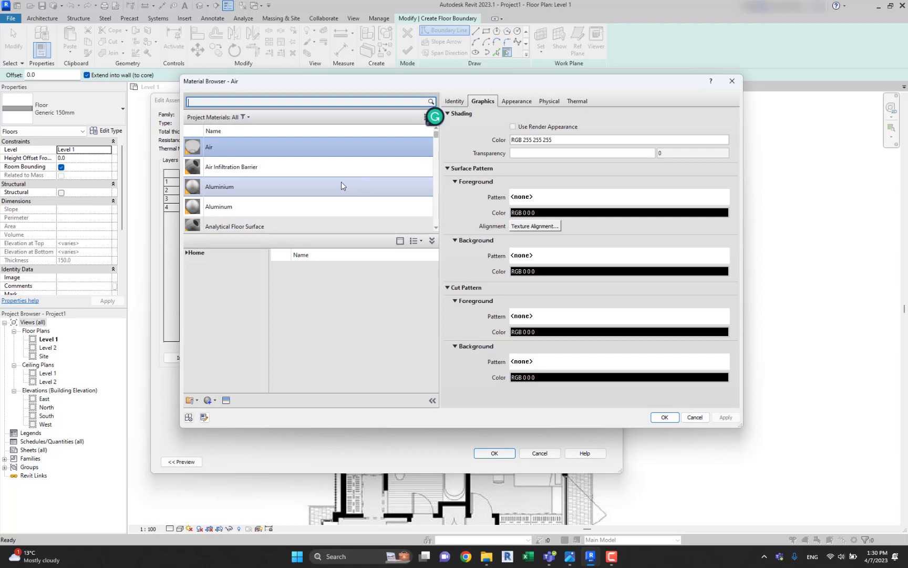
{"action": "scroll", "coordinate": [296, 166], "scroll_direction": "down", "scroll_amount": 3}
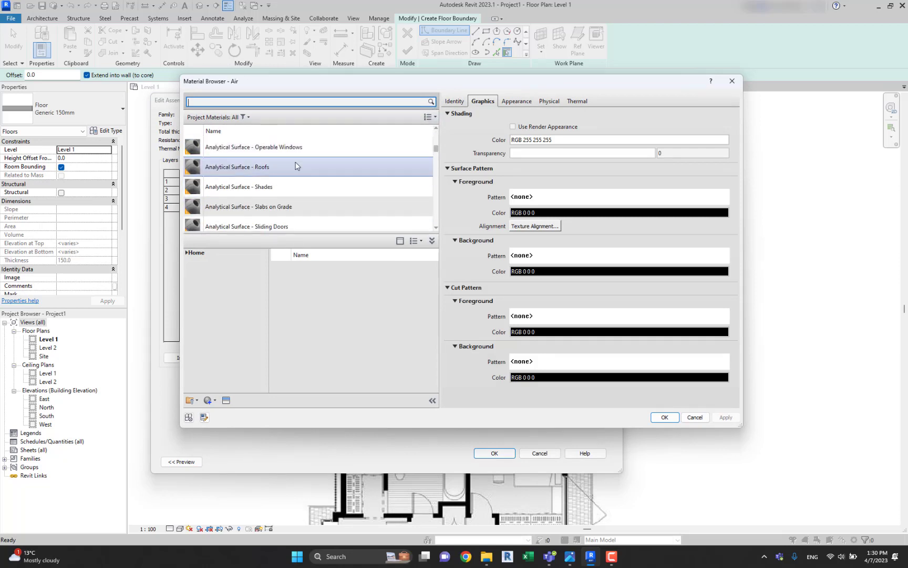
{"action": "scroll", "coordinate": [297, 166], "scroll_direction": "down", "scroll_amount": 10}
{"action": "scroll", "coordinate": [378, 202], "scroll_direction": "up", "scroll_amount": 12}
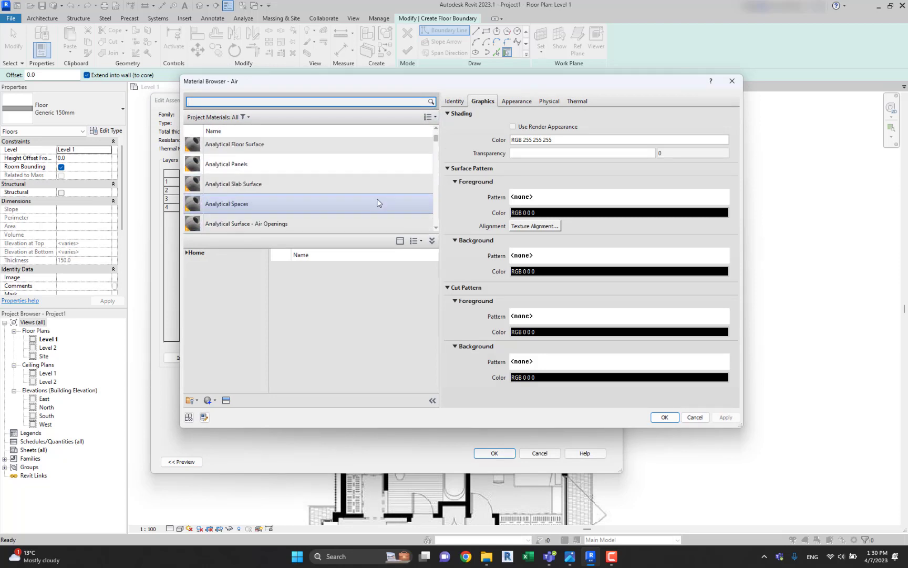
{"action": "scroll", "coordinate": [378, 201], "scroll_direction": "up", "scroll_amount": 2}
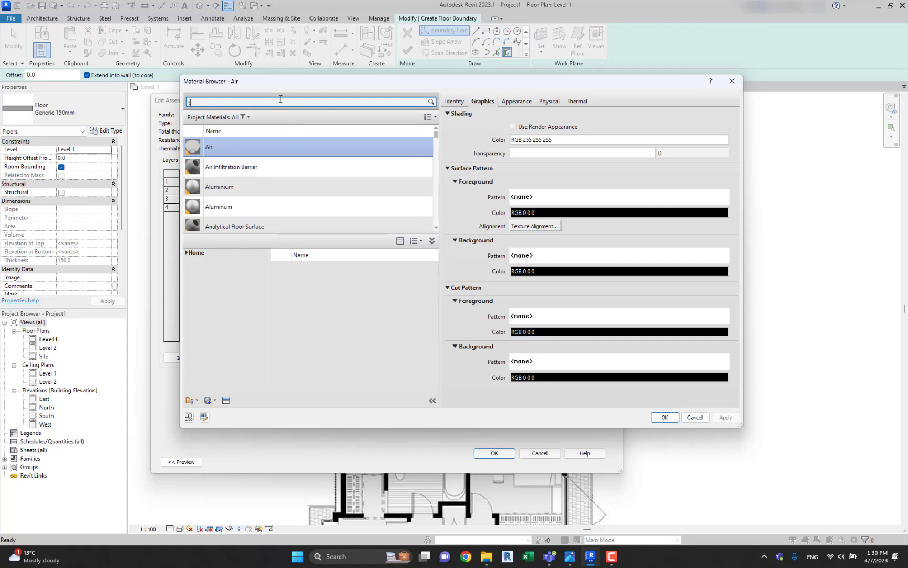
{"action": "key", "text": "Return"}
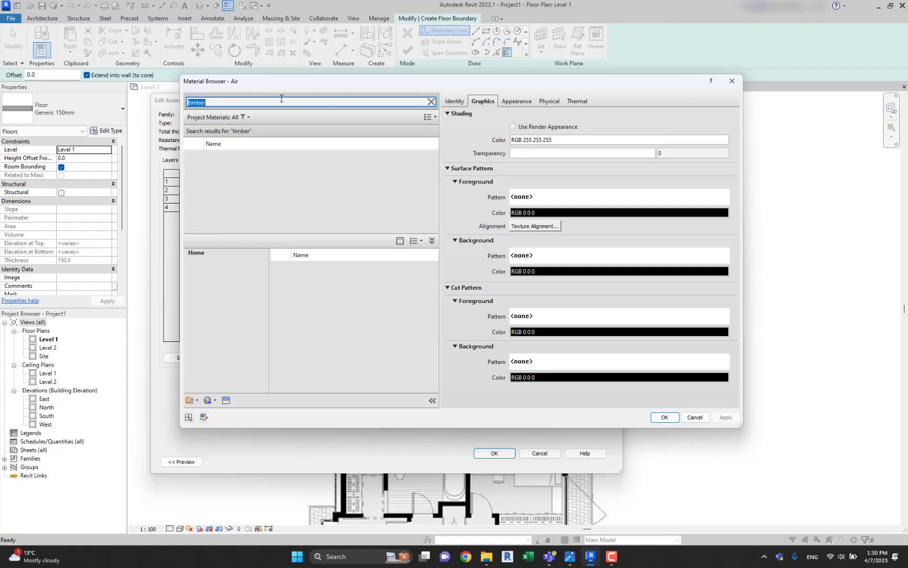
{"action": "scroll", "coordinate": [341, 292], "scroll_direction": "down", "scroll_amount": 3}
{"action": "scroll", "coordinate": [341, 292], "scroll_direction": "up", "scroll_amount": 5}
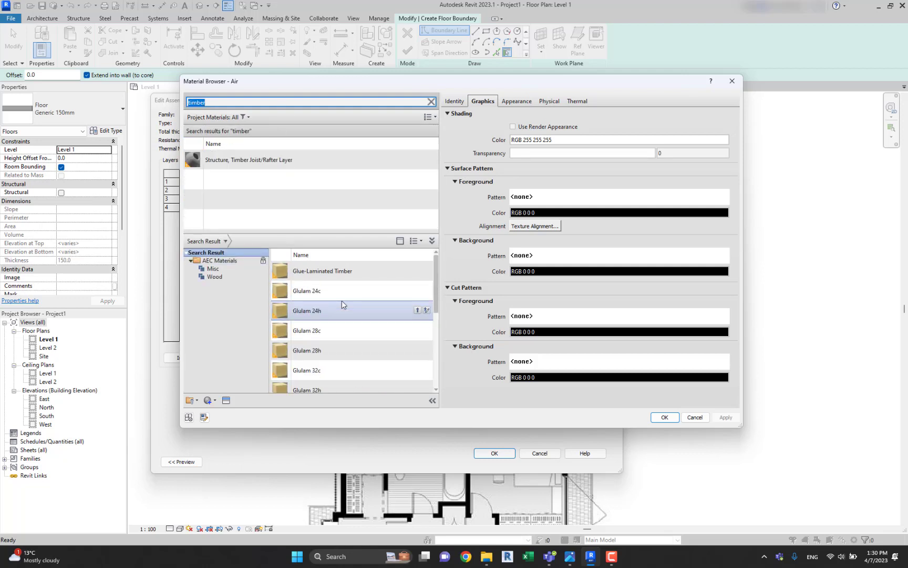
{"action": "scroll", "coordinate": [328, 294], "scroll_direction": "down", "scroll_amount": 5}
{"action": "scroll", "coordinate": [337, 356], "scroll_direction": "up", "scroll_amount": 5}
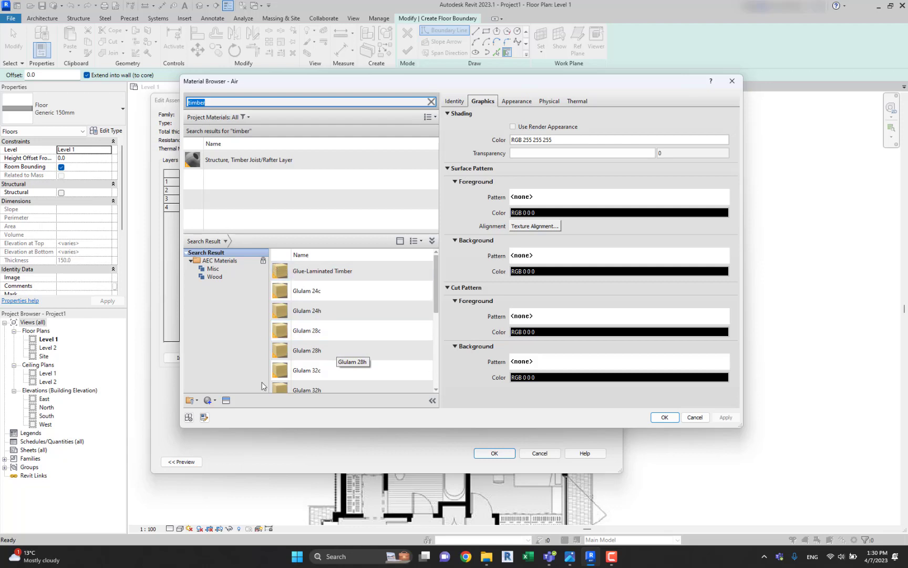
Create a new material and name it "WC Tiles".
{"action": "left_click", "coordinate": [214, 403]}
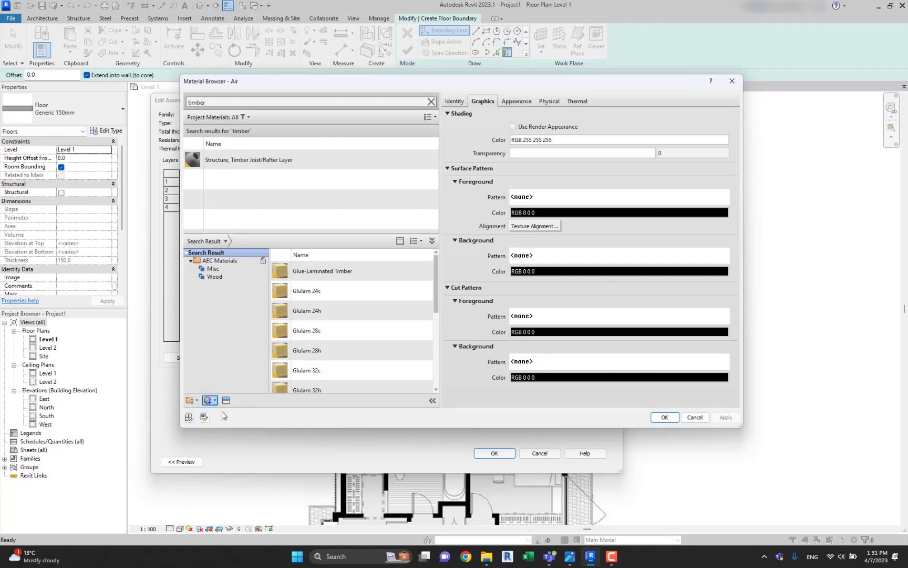
{"action": "left_click", "coordinate": [231, 411]}
{"action": "right_click", "coordinate": [241, 184]}
{"action": "left_click", "coordinate": [271, 218]}
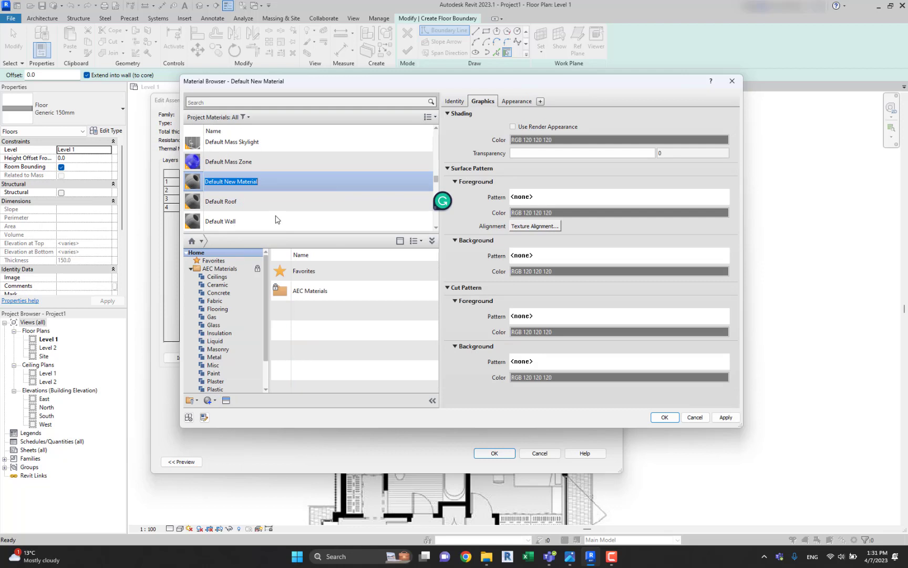
{"action": "type", "text": "WC Tiles"}
{"action": "left_click", "coordinate": [277, 209]}
{"action": "left_click", "coordinate": [253, 217]}
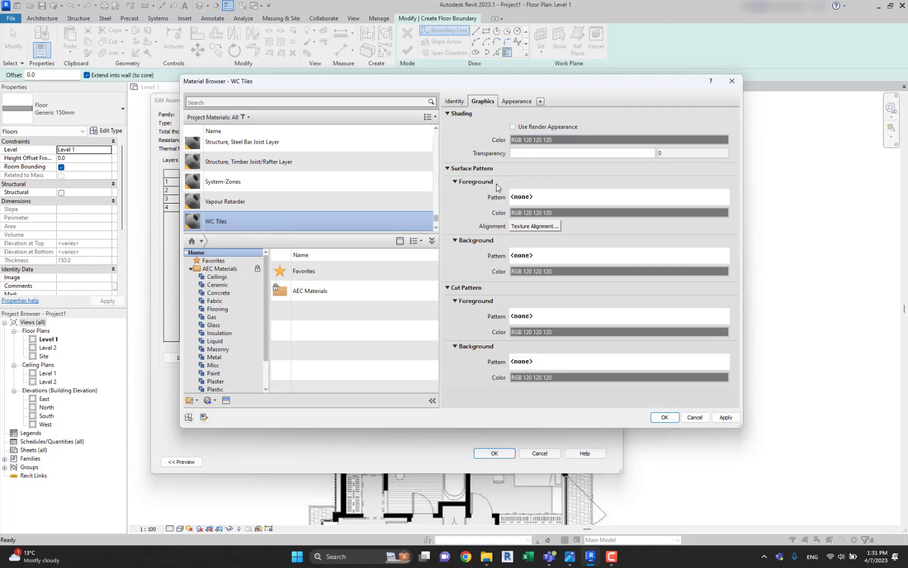
Set the surface foreground pattern of WC Tiles to the Crosshatch drafting pattern.
{"action": "left_click", "coordinate": [536, 197]}
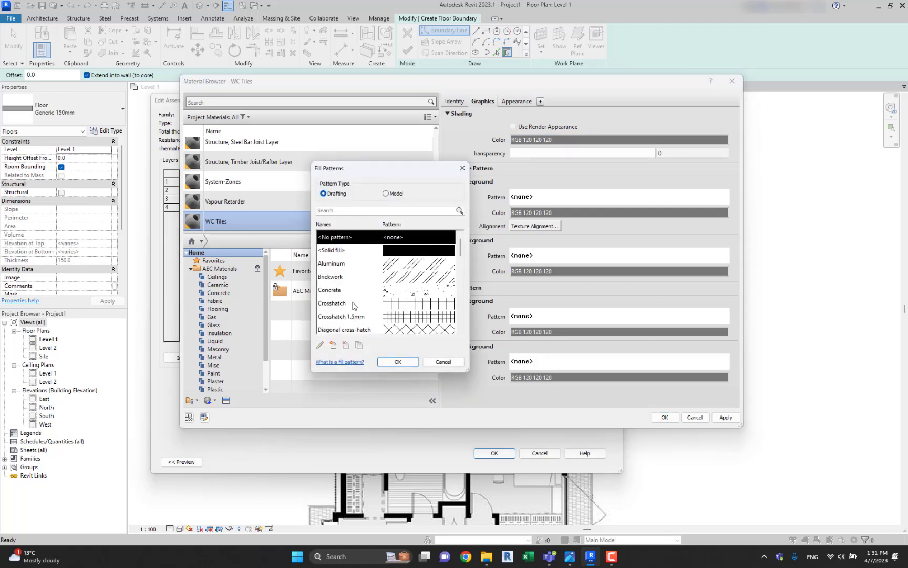
{"action": "left_click", "coordinate": [421, 304]}
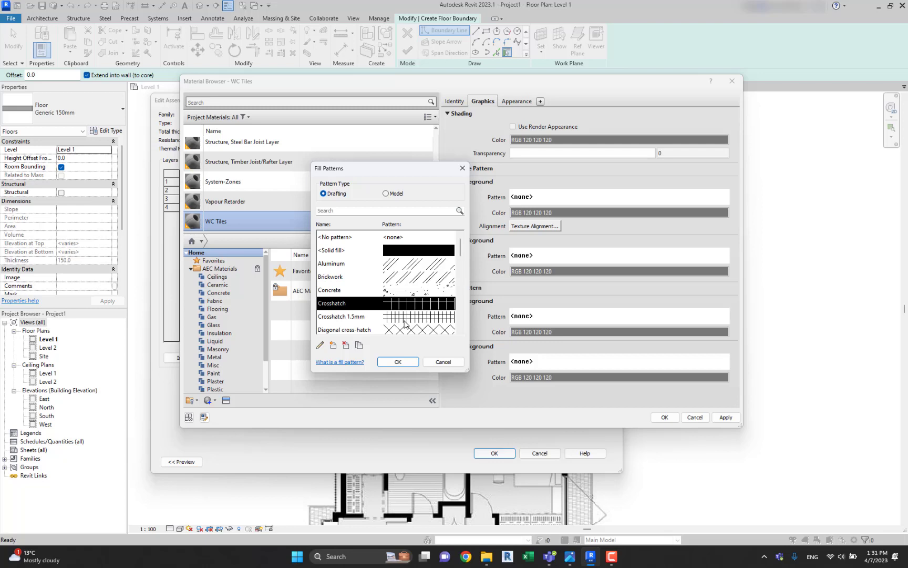
{"action": "left_click", "coordinate": [398, 361]}
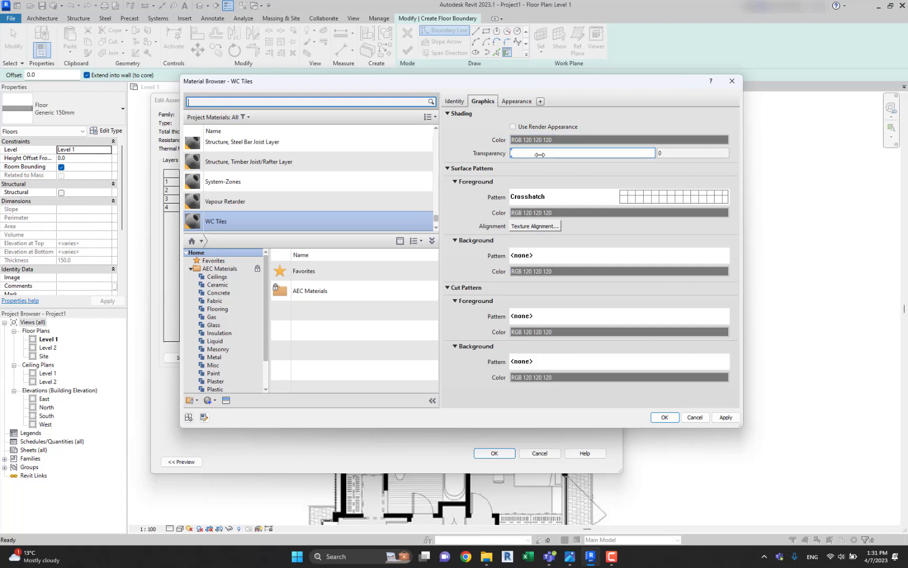
Try the Canvas scene for the WC Tiles appearance preview, and switch the preview back to Sphere.
{"action": "left_click", "coordinate": [516, 101]}
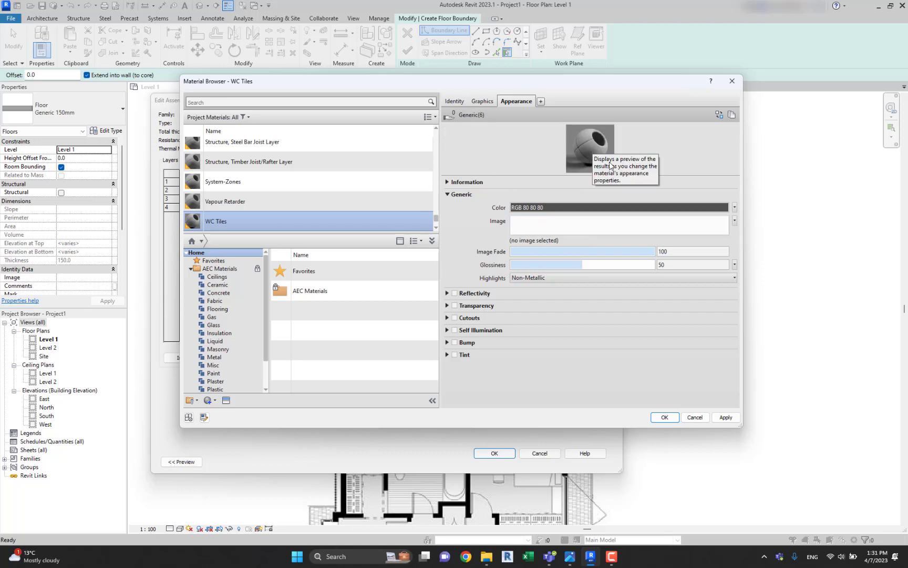
{"action": "left_click", "coordinate": [623, 167]}
{"action": "mouse_move", "coordinate": [608, 181]}
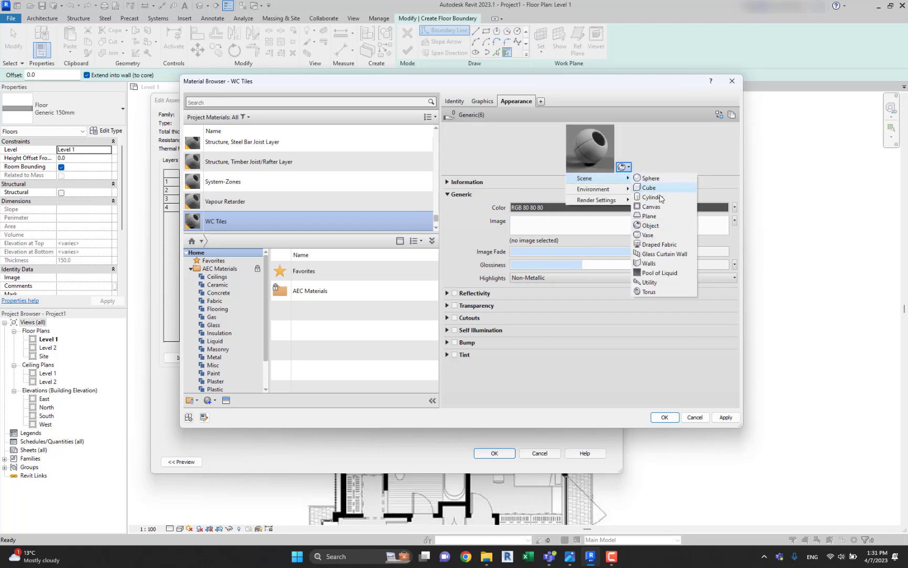
{"action": "left_click", "coordinate": [650, 208]}
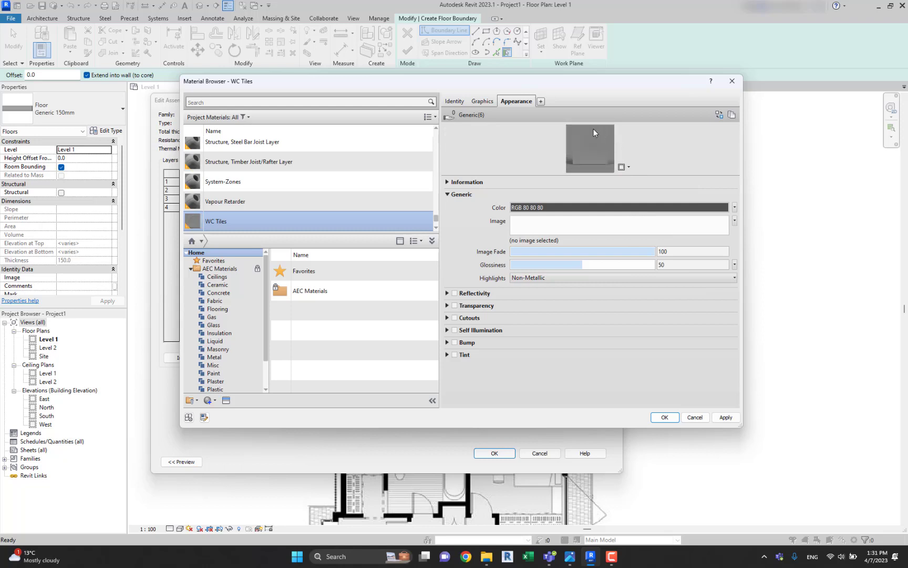
{"action": "left_click", "coordinate": [625, 168]}
{"action": "mouse_move", "coordinate": [599, 179]}
{"action": "left_click", "coordinate": [650, 178]}
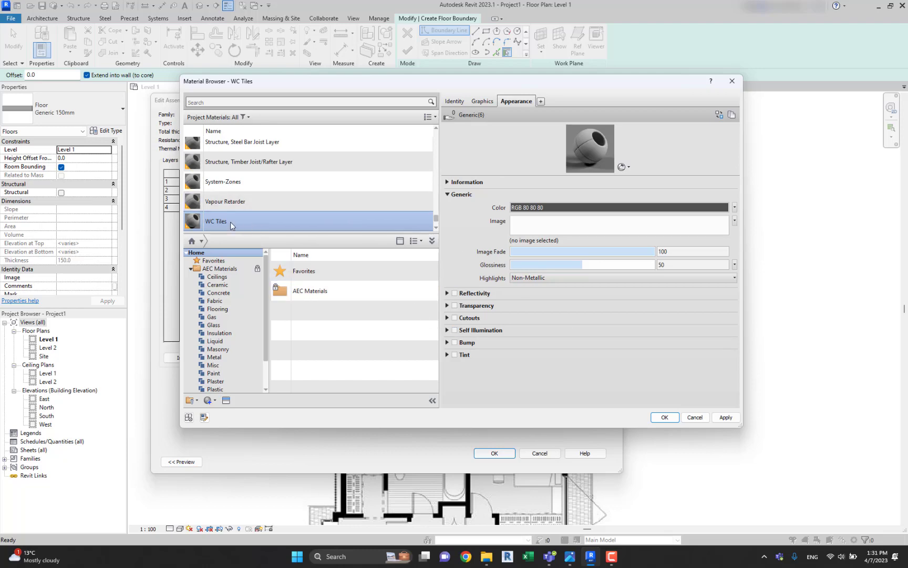
Assign WC Tiles to the substrate layer with a thickness of 20 mm and accept the WC floor type.
{"action": "double_click", "coordinate": [215, 225]}
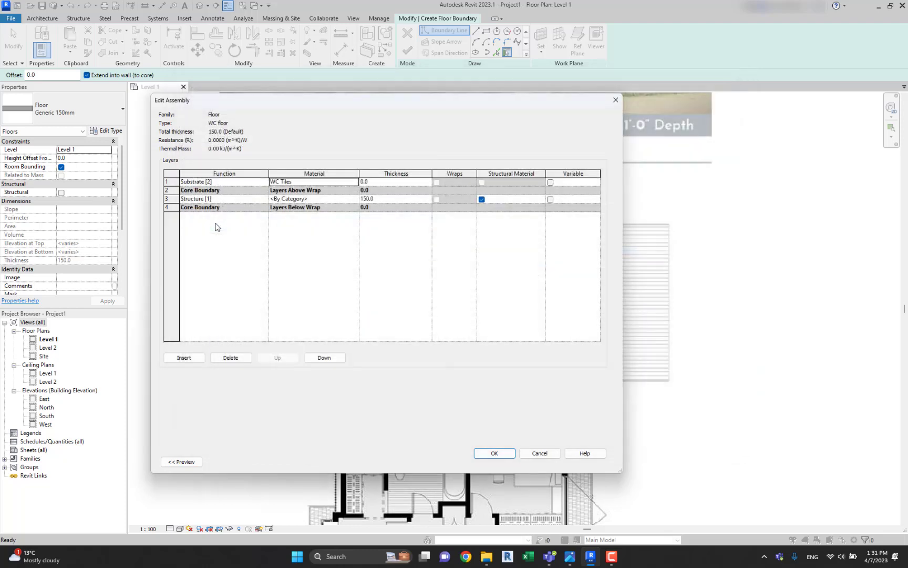
{"action": "left_click", "coordinate": [392, 182]}
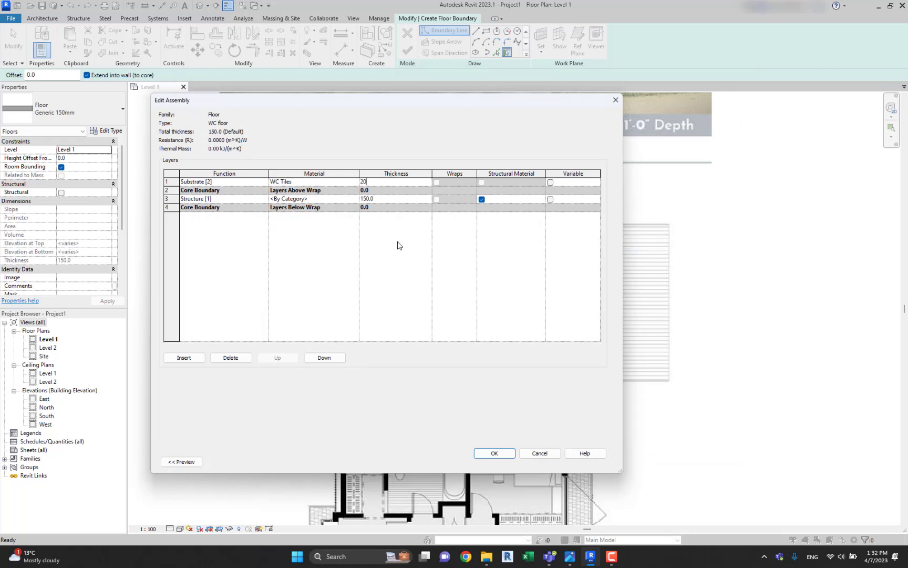
{"action": "key", "text": "Return"}
{"action": "left_click", "coordinate": [493, 453]}
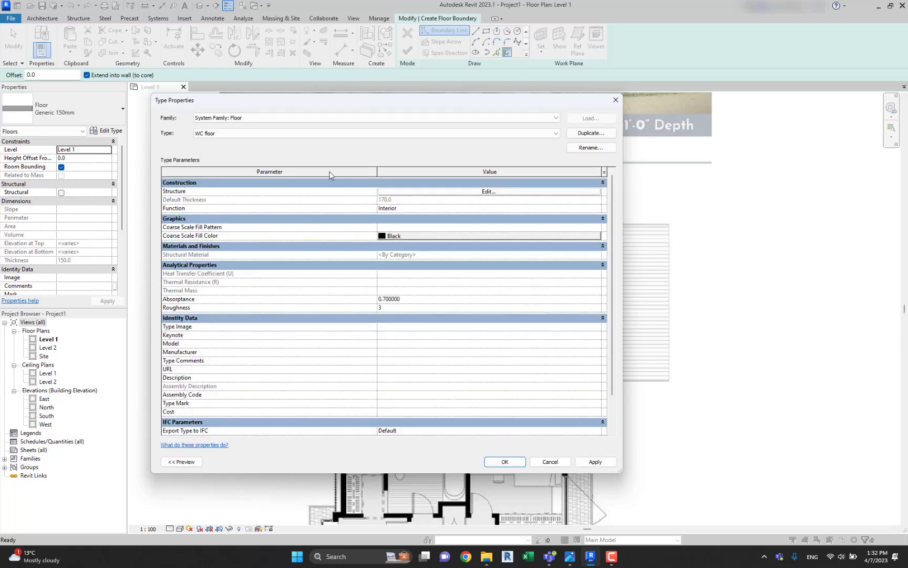
{"action": "left_click", "coordinate": [503, 461]}
Create the WC floor from a rectangular boundary about 3700 by 2400 mm around the toilet and laundry rooms.
{"action": "left_click", "coordinate": [487, 30]}
{"action": "scroll", "coordinate": [351, 283], "scroll_direction": "up", "scroll_amount": 3}
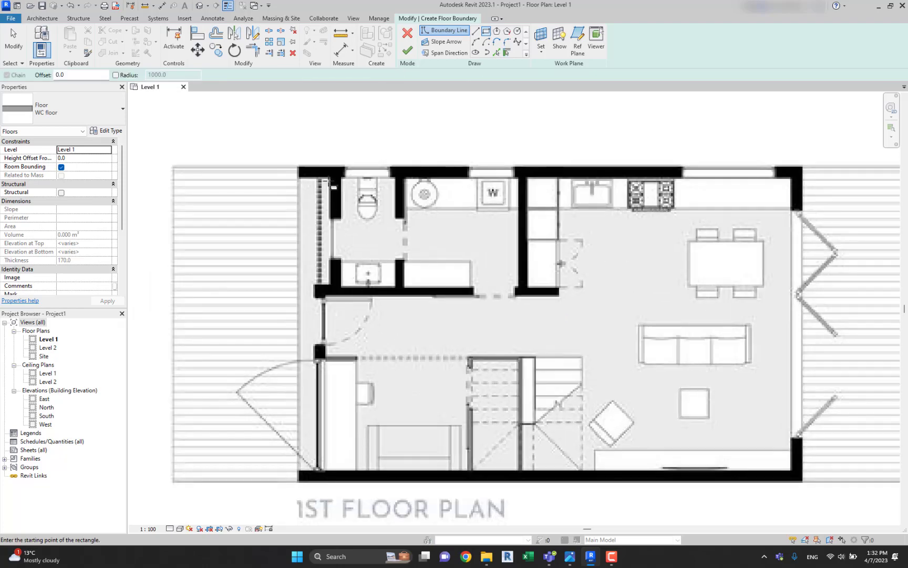
{"action": "left_click", "coordinate": [330, 167]}
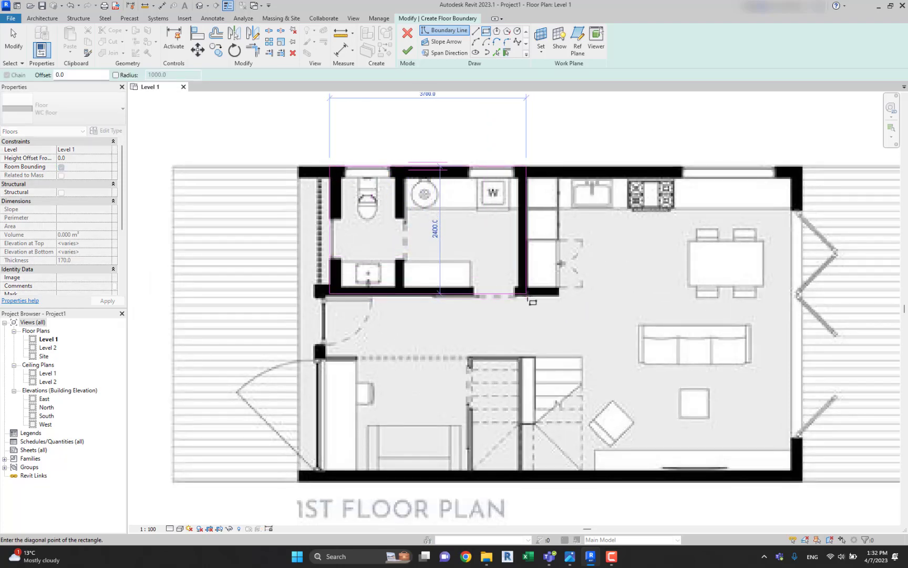
{"action": "left_click", "coordinate": [527, 296]}
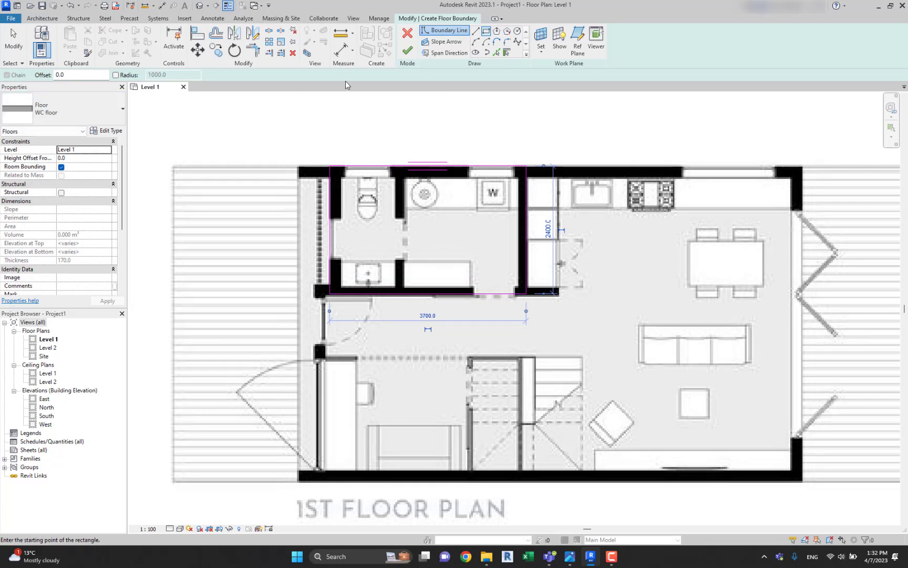
{"action": "left_click", "coordinate": [408, 50]}
{"action": "left_click", "coordinate": [501, 117]}
{"action": "middle_click_drag", "start_coordinate": [510, 133], "coordinate": [505, 152]}
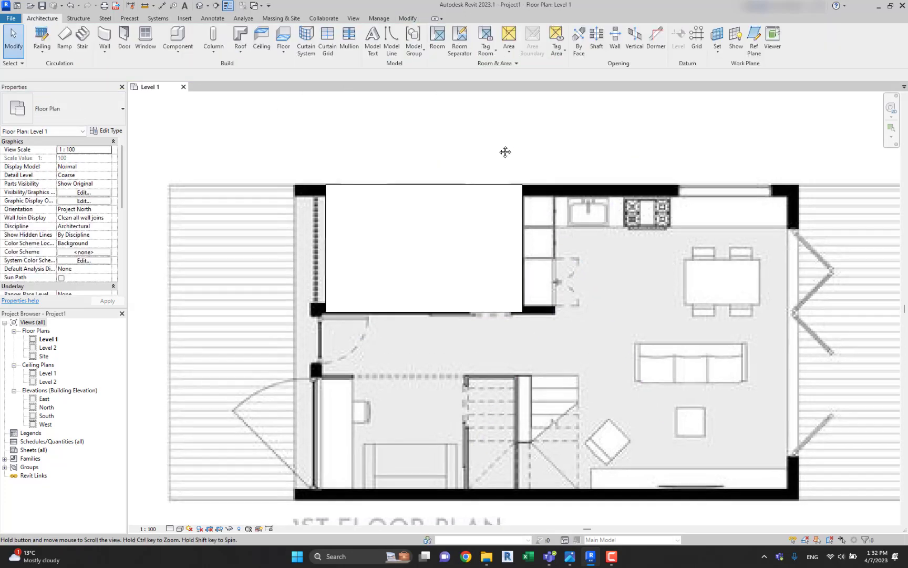
{"action": "scroll", "coordinate": [505, 152], "scroll_direction": "down", "scroll_amount": 2}
{"action": "left_click", "coordinate": [513, 230]}
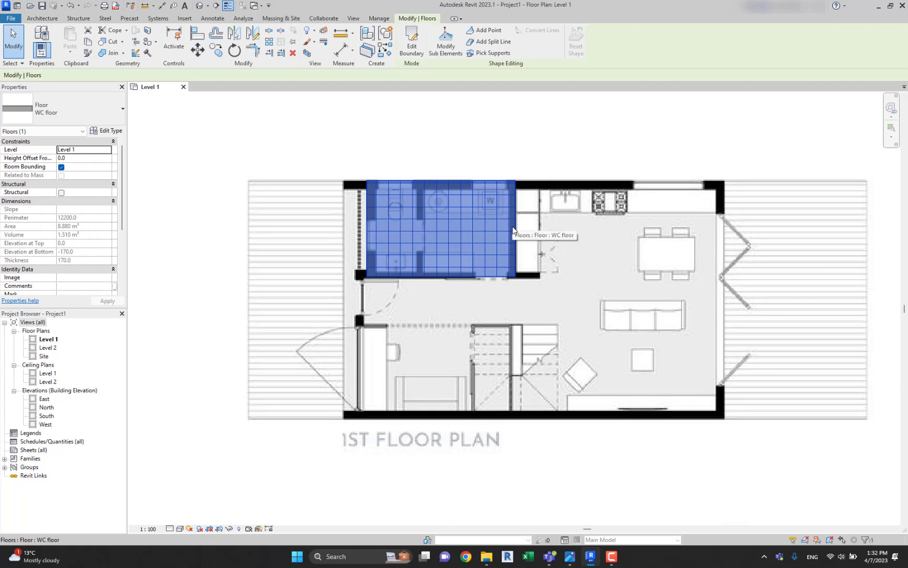
{"action": "key", "text": "Escape"}
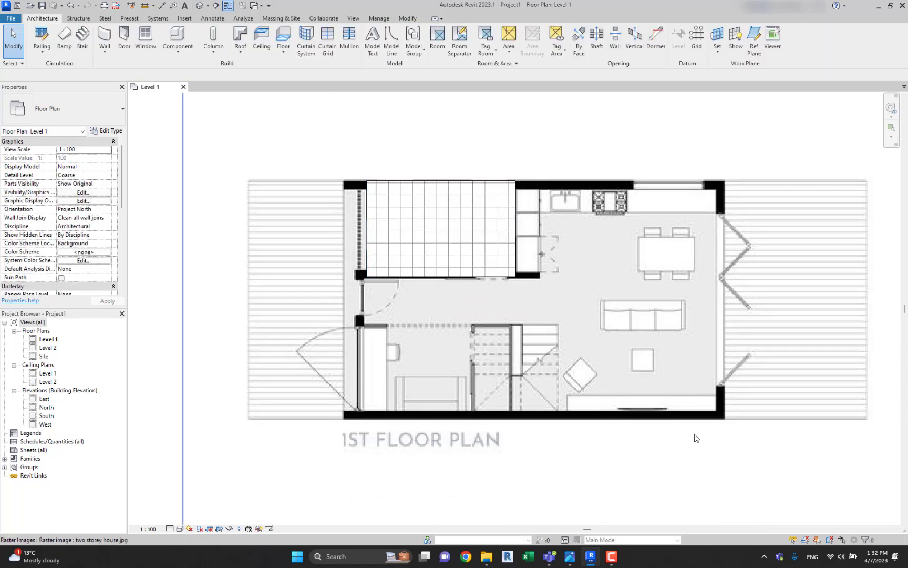
Start a new floor and duplicate the WC floor type as "Living space floor".
{"action": "middle_click_drag", "start_coordinate": [452, 170], "coordinate": [425, 170]}
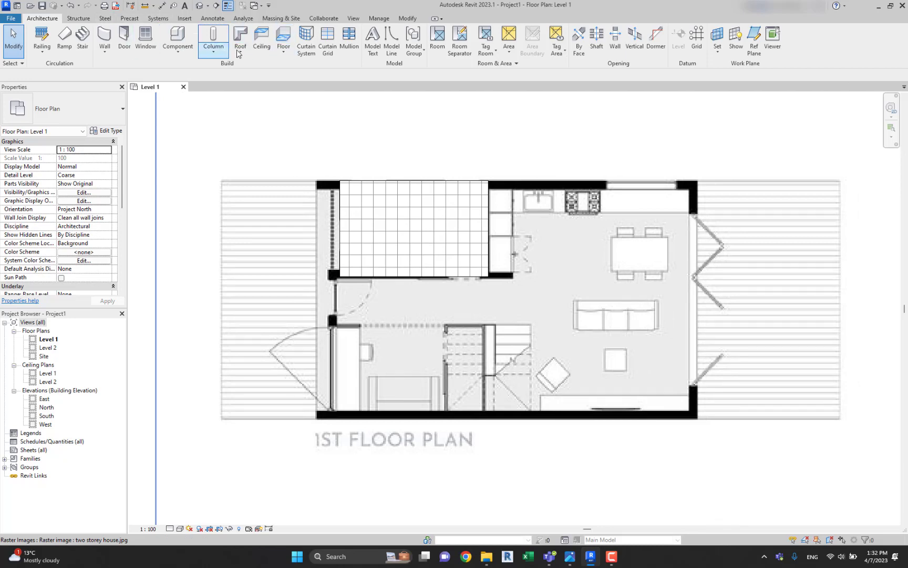
{"action": "left_click", "coordinate": [283, 36]}
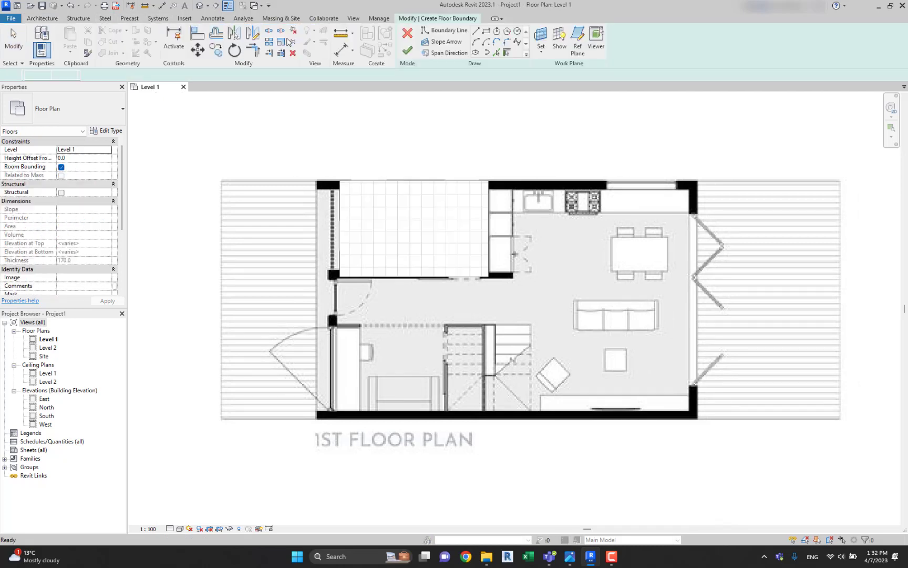
{"action": "left_click", "coordinate": [105, 130]}
{"action": "left_click", "coordinate": [574, 136]}
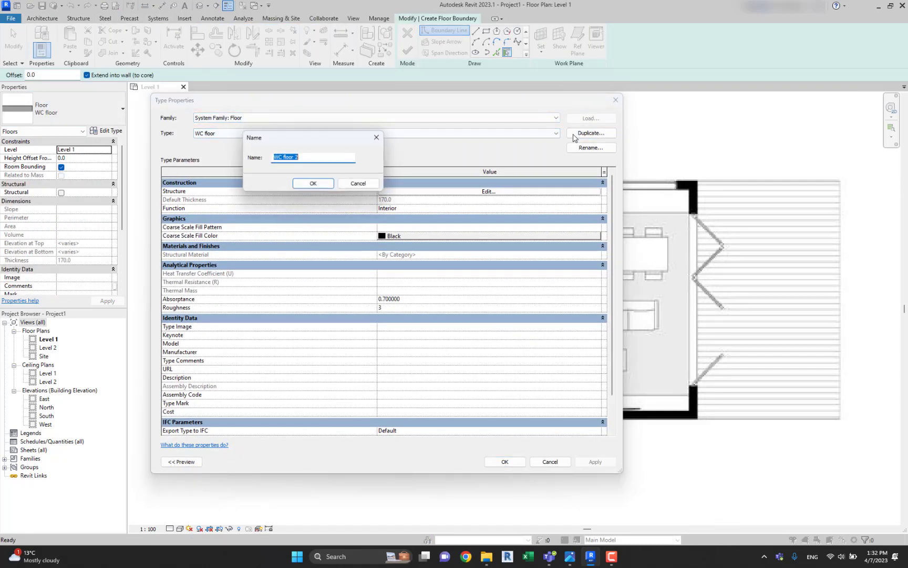
{"action": "type", "text": "Livinf"}
{"action": "key", "text": "BackSpace"}
{"action": "type", "text": "g space floor"}
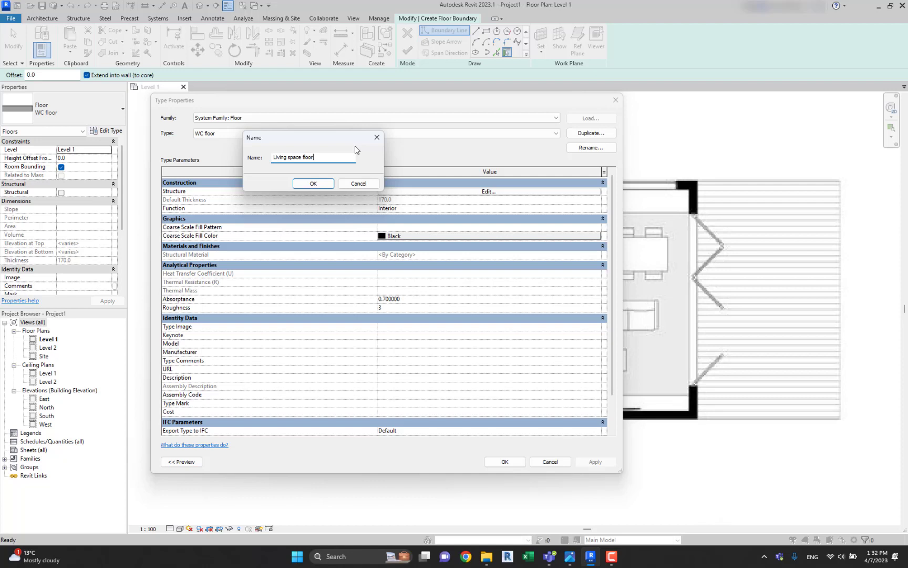
{"action": "left_click", "coordinate": [313, 184]}
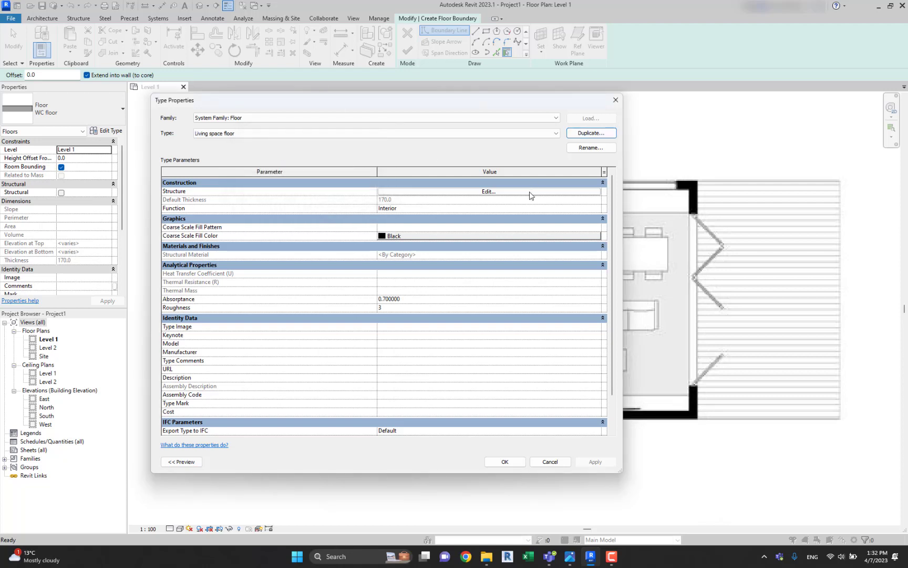
Create a new material named "Living room flooring" from the substrate layer's material setting in the Living space floor structure.
{"action": "left_click", "coordinate": [530, 195]}
{"action": "left_click", "coordinate": [356, 184]}
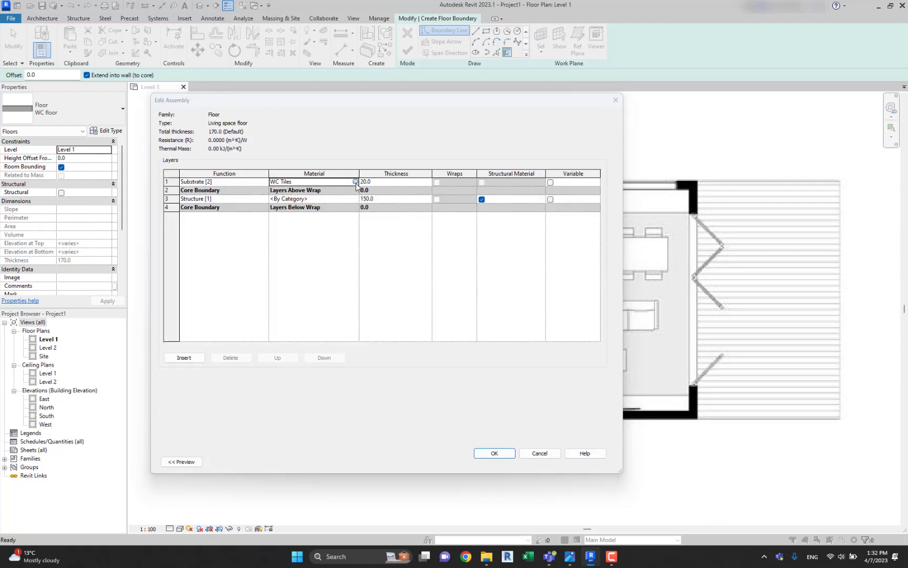
{"action": "left_click", "coordinate": [356, 182]}
{"action": "left_click", "coordinate": [209, 400]}
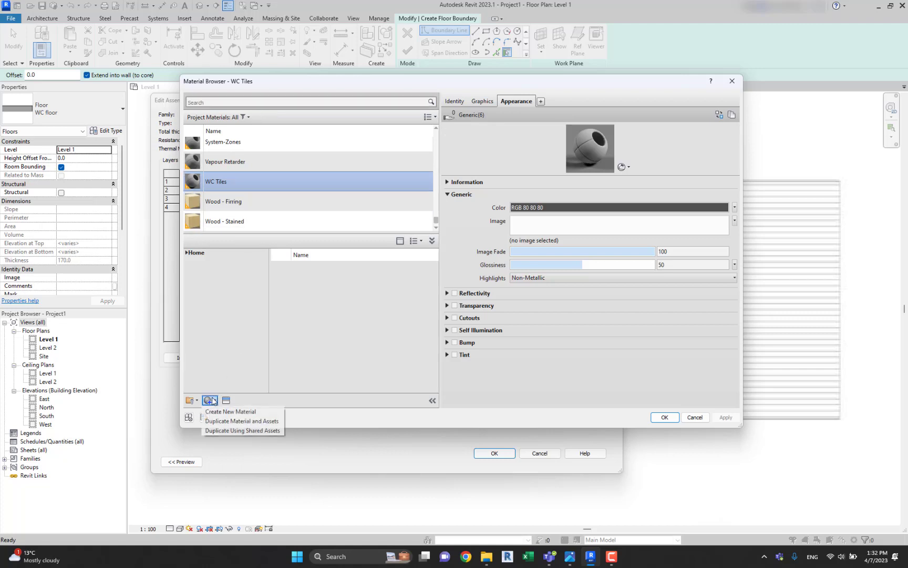
{"action": "left_click", "coordinate": [226, 409]}
{"action": "right_click", "coordinate": [244, 183]}
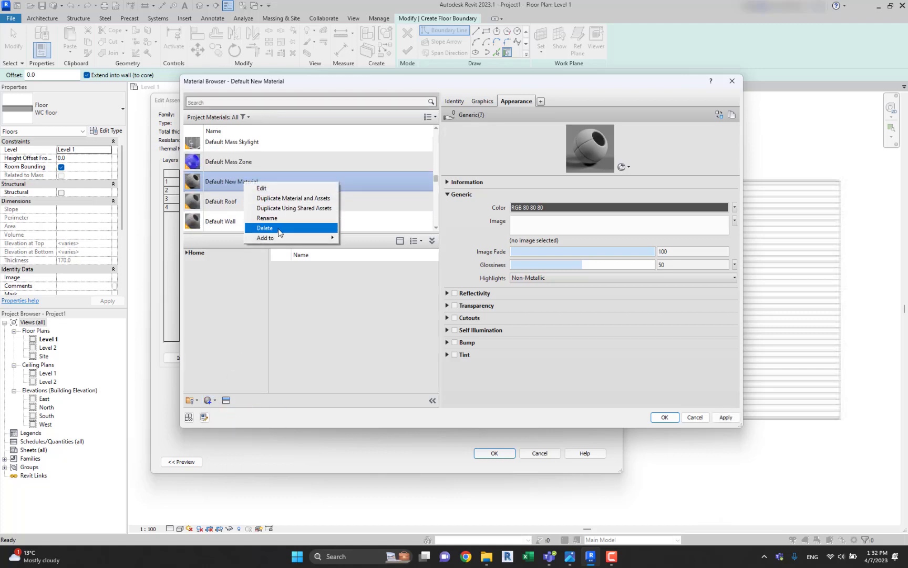
{"action": "left_click", "coordinate": [273, 221]}
{"action": "type", "text": "L"}
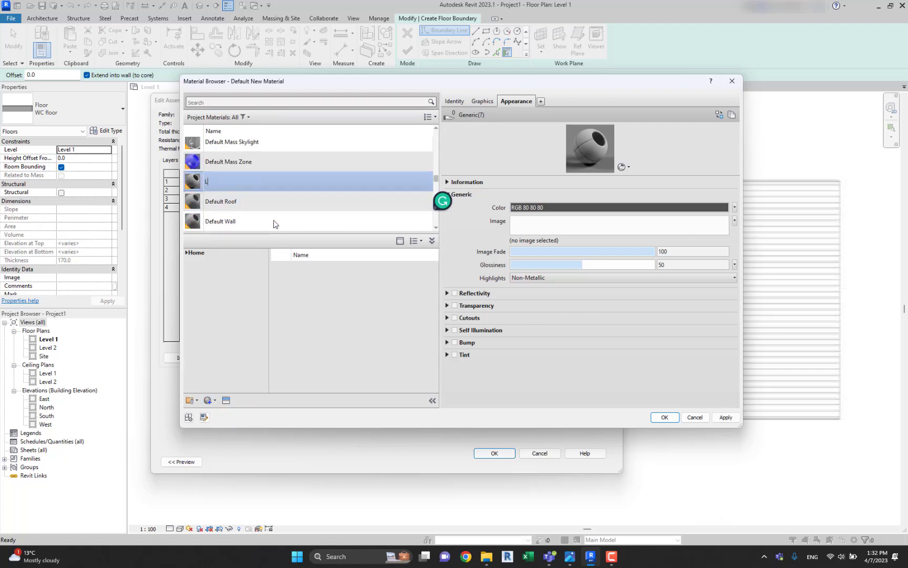
{"action": "type", "text": "iving room flooring"}
{"action": "key", "text": "Return"}
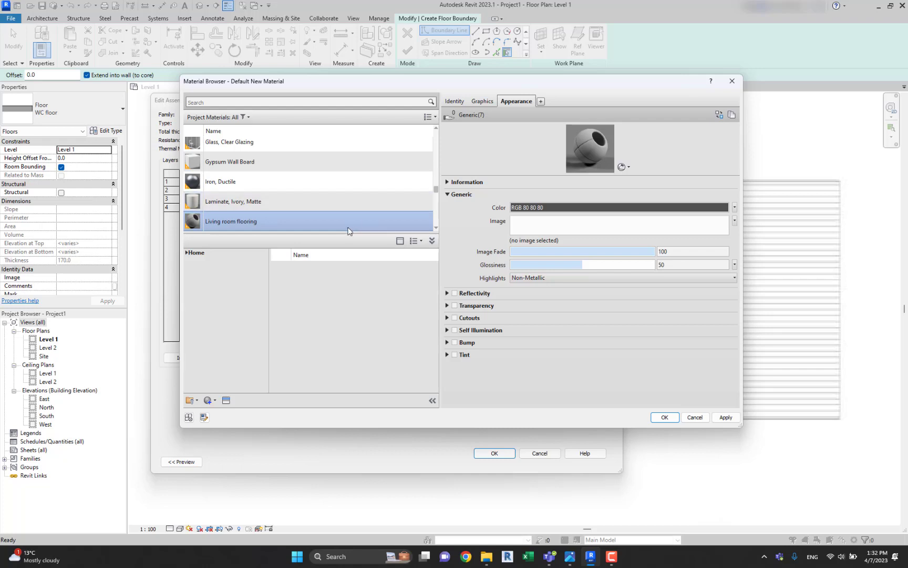
Set the surface foreground pattern of Living room flooring to the Wood 1 drafting pattern.
{"action": "left_click", "coordinate": [485, 101]}
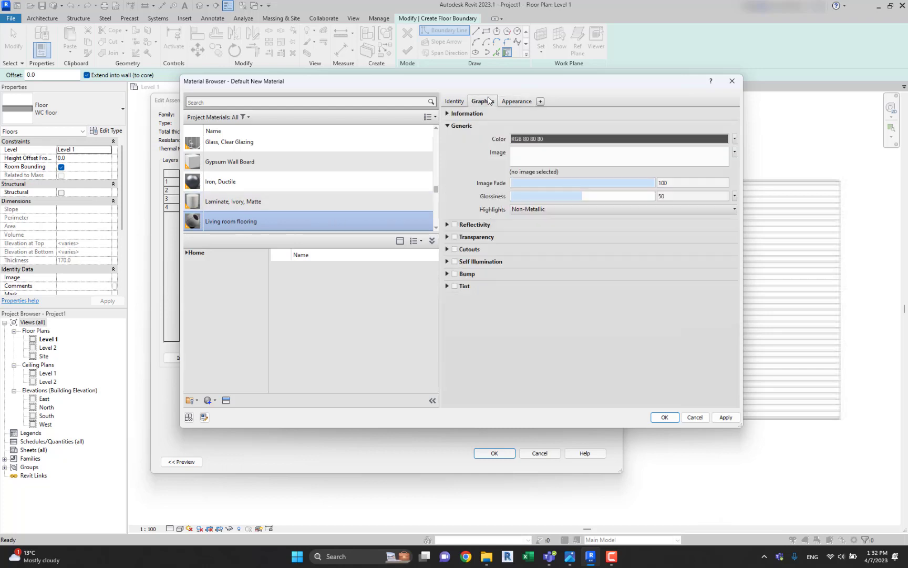
{"action": "left_click", "coordinate": [589, 198]}
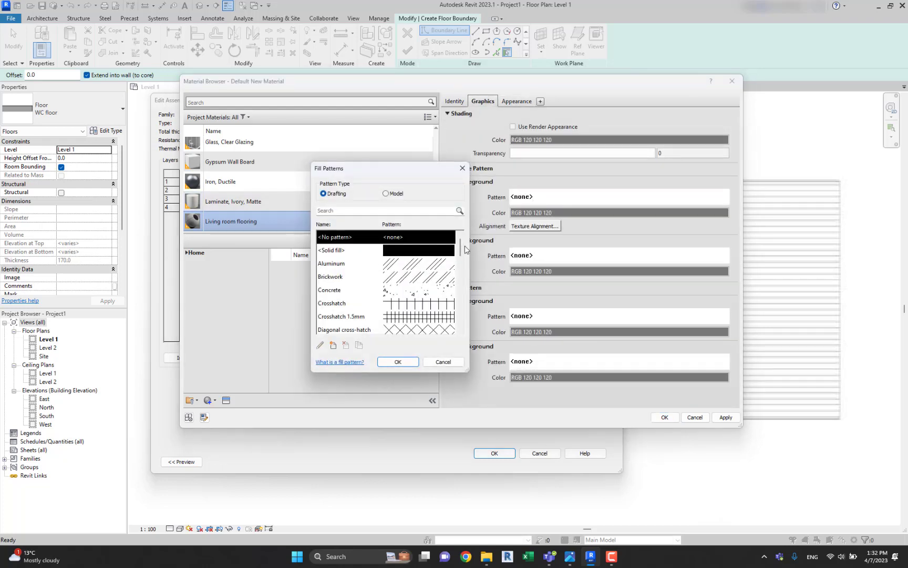
{"action": "left_click_drag", "start_coordinate": [461, 247], "coordinate": [459, 348]}
{"action": "left_click", "coordinate": [421, 267]}
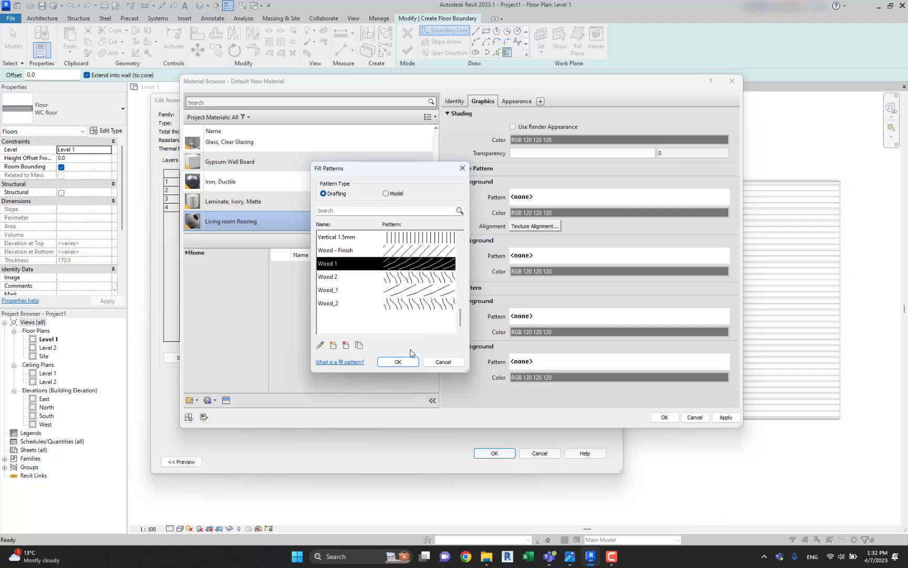
{"action": "left_click", "coordinate": [400, 362]}
Assign Living room flooring to the substrate layer and accept the Living space floor type.
{"action": "left_click", "coordinate": [673, 418]}
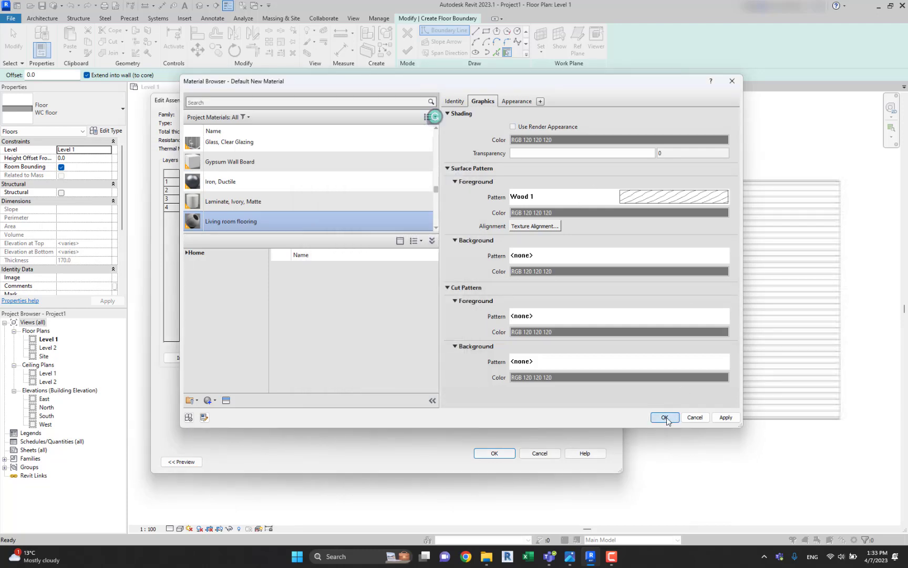
{"action": "left_click", "coordinate": [498, 453]}
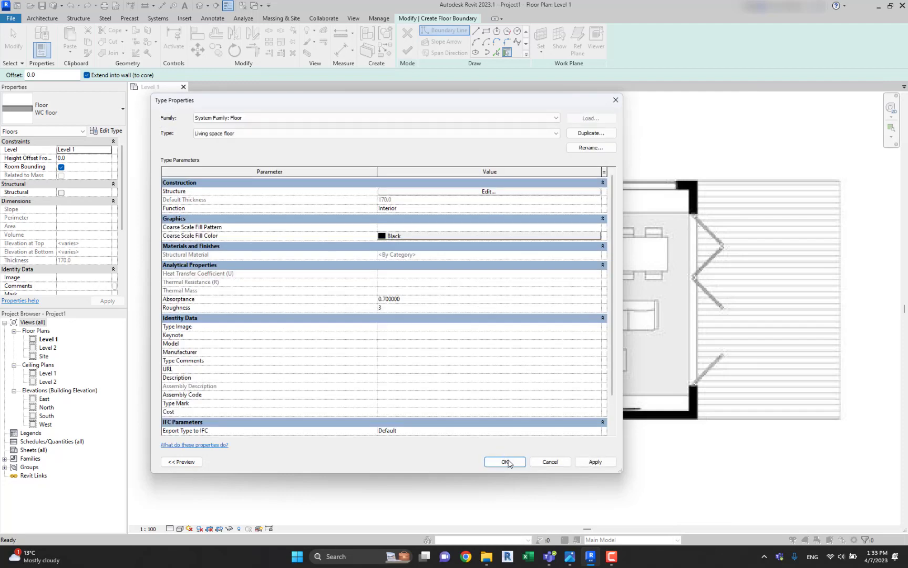
{"action": "left_click", "coordinate": [505, 464]}
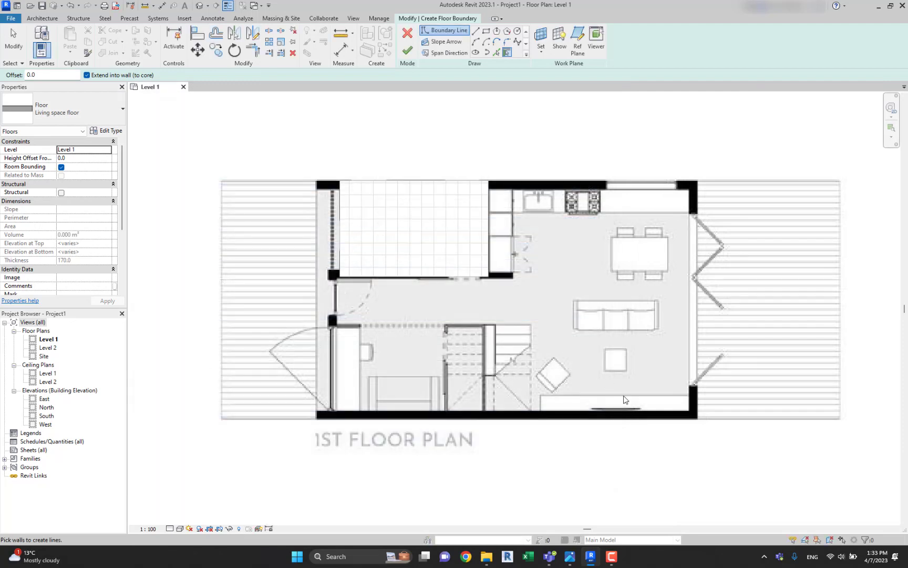
Sketch a closed L-shaped floor boundary around the WC floor and along the house's outer walls, with a lower edge about 8900 mm long.
{"action": "left_click", "coordinate": [476, 30]}
{"action": "left_click", "coordinate": [340, 276]}
{"action": "left_click", "coordinate": [488, 276]}
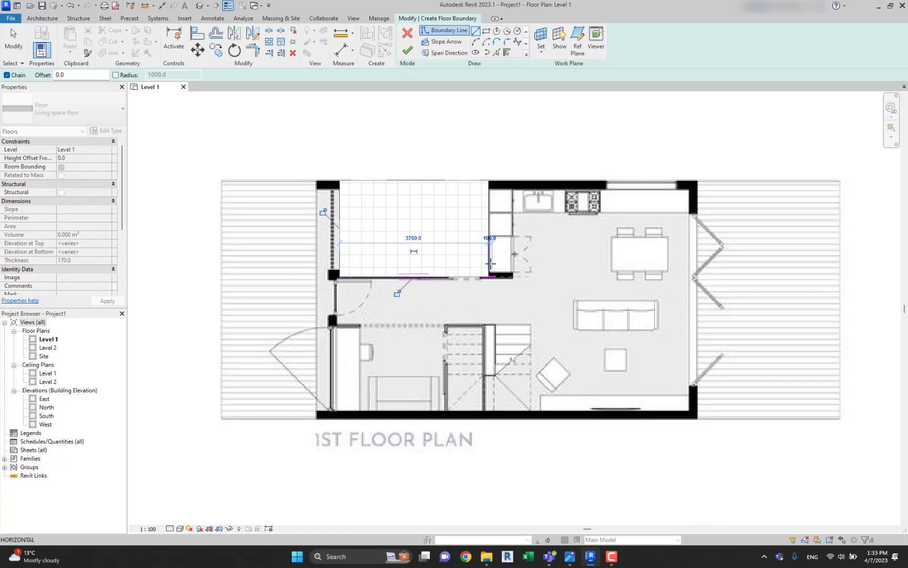
{"action": "left_click", "coordinate": [488, 180]}
{"action": "left_click", "coordinate": [696, 181]}
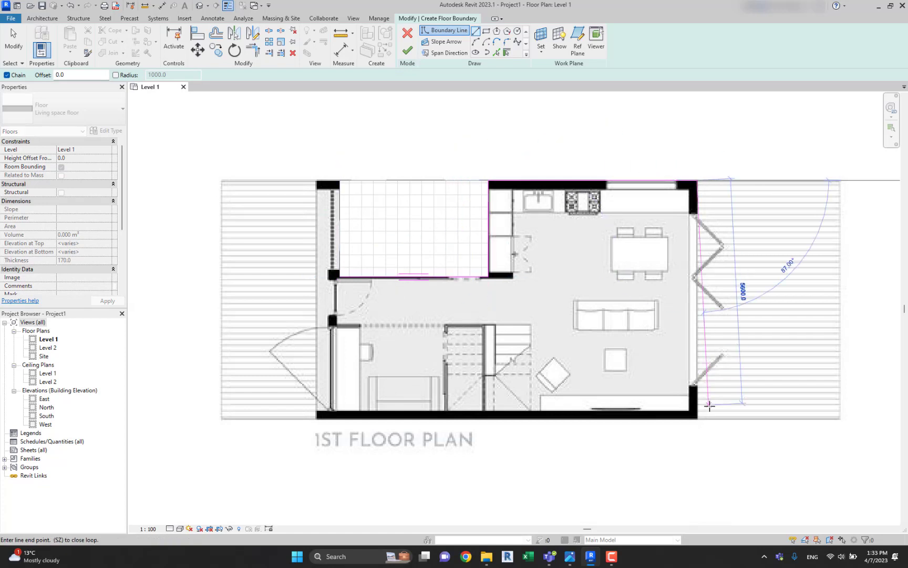
{"action": "left_click", "coordinate": [697, 420]}
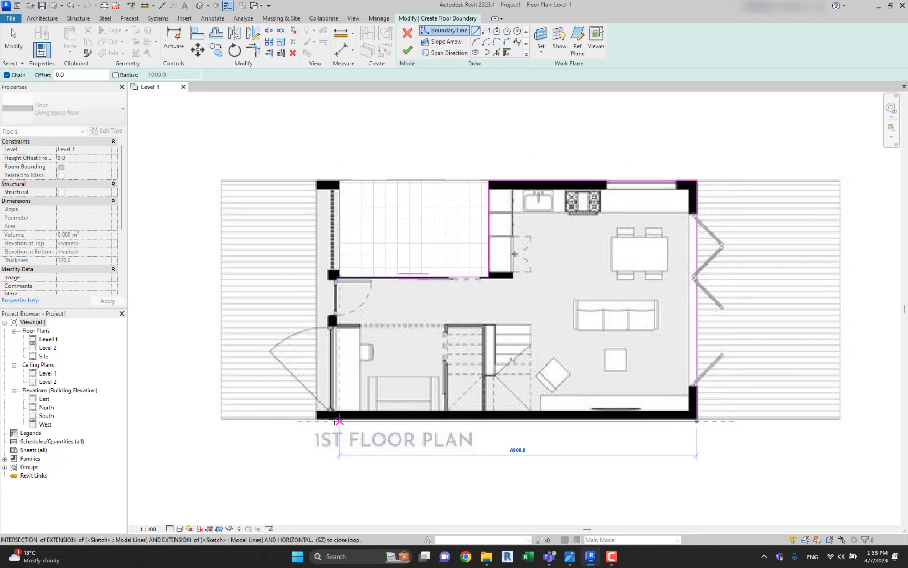
{"action": "left_click", "coordinate": [340, 421]}
{"action": "left_click", "coordinate": [339, 276]}
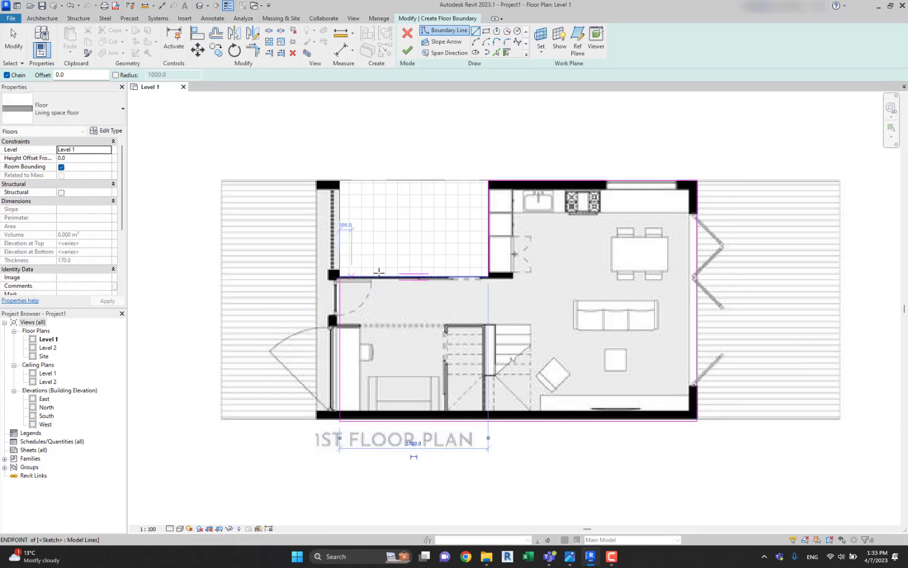
{"action": "key", "text": "XF86AudioMute"}
{"action": "key", "text": "Escape"}
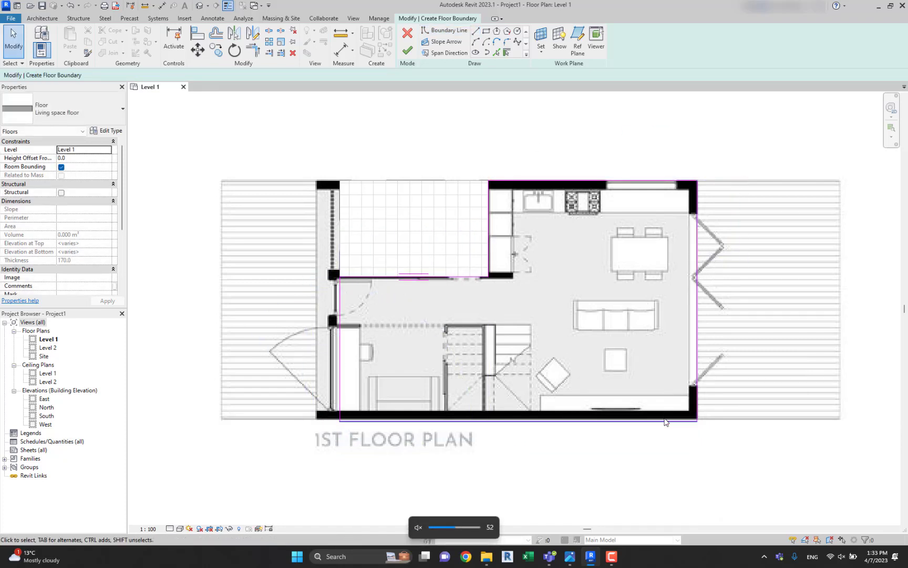
Shift the lower boundary line onto the outer edge of the plan's lower wall and finish the Living space floor.
{"action": "left_click", "coordinate": [665, 420]}
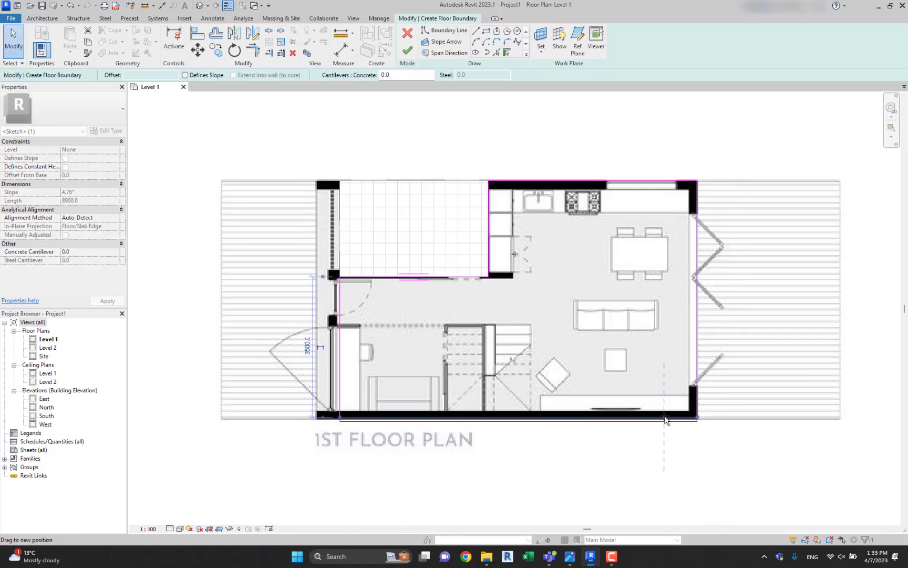
{"action": "scroll", "coordinate": [665, 419], "scroll_direction": "up", "scroll_amount": 5}
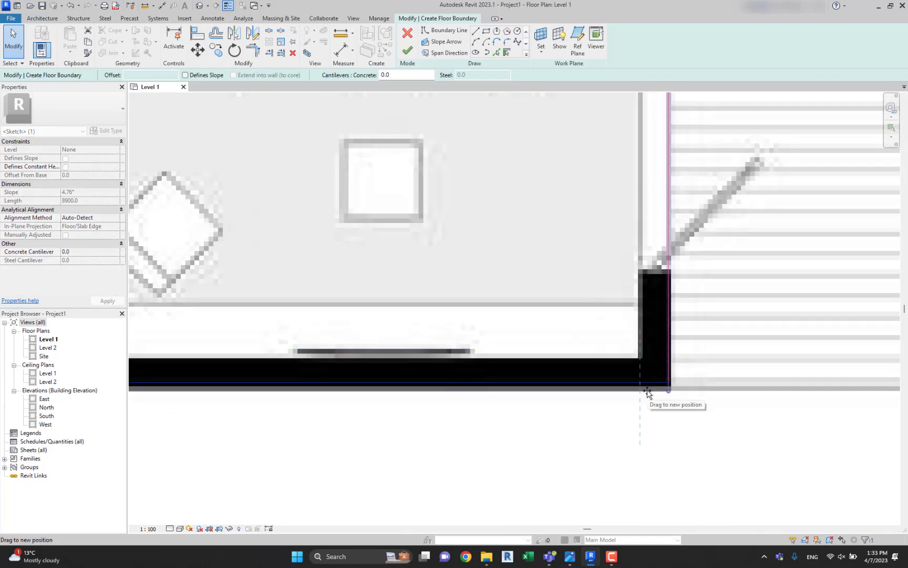
{"action": "left_click_drag", "start_coordinate": [648, 390], "coordinate": [648, 391]}
{"action": "scroll", "coordinate": [644, 338], "scroll_direction": "down", "scroll_amount": 8}
{"action": "scroll", "coordinate": [585, 310], "scroll_direction": "up", "scroll_amount": 4}
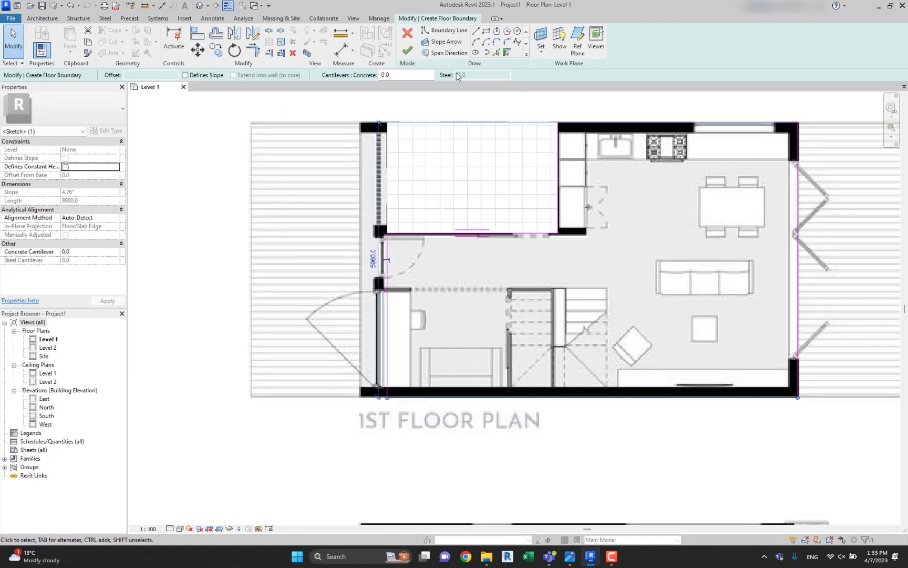
{"action": "left_click", "coordinate": [408, 49]}
{"action": "left_click", "coordinate": [234, 246]}
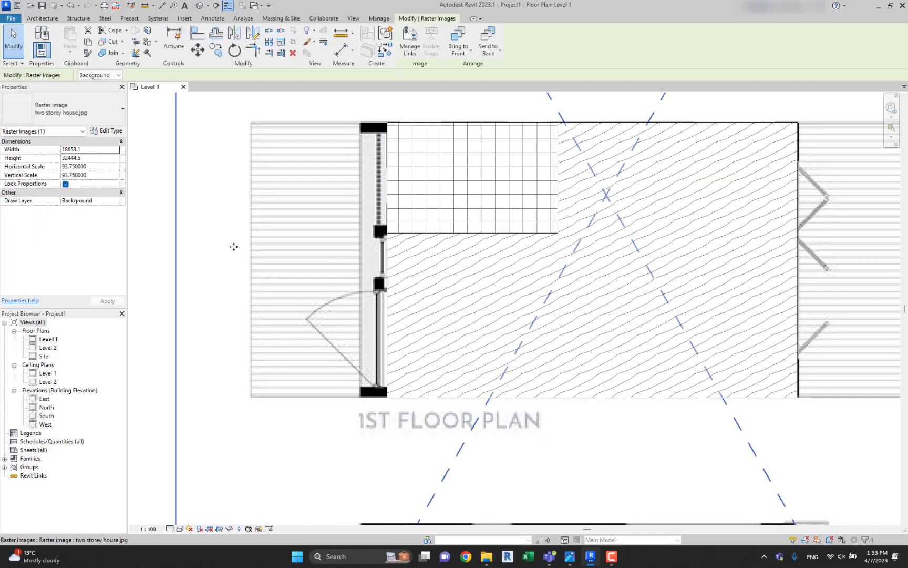
{"action": "scroll", "coordinate": [773, 118], "scroll_direction": "down", "scroll_amount": 3}
{"action": "key", "text": "Escape"}
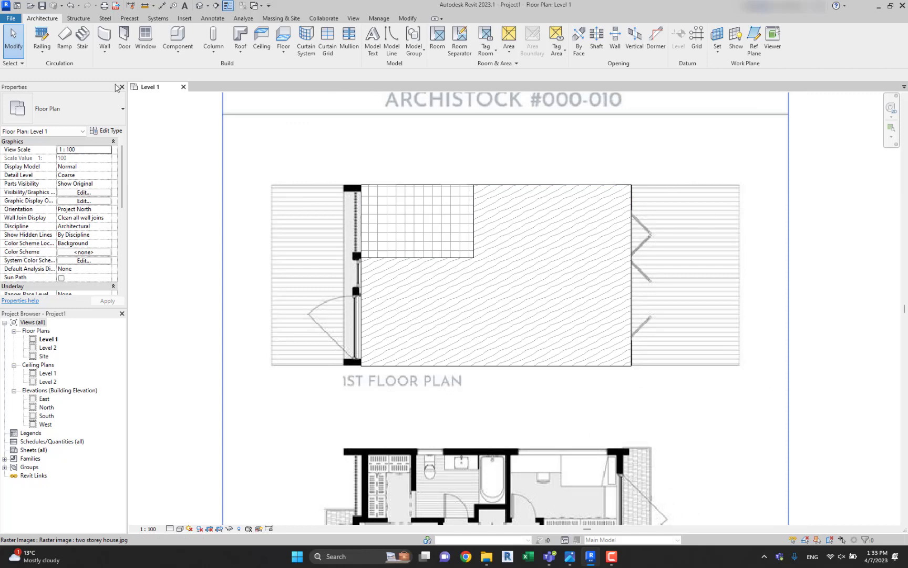
Start another floor and duplicate the Living space floor type as "Terace".
{"action": "left_click", "coordinate": [286, 38]}
{"action": "left_click", "coordinate": [106, 130]}
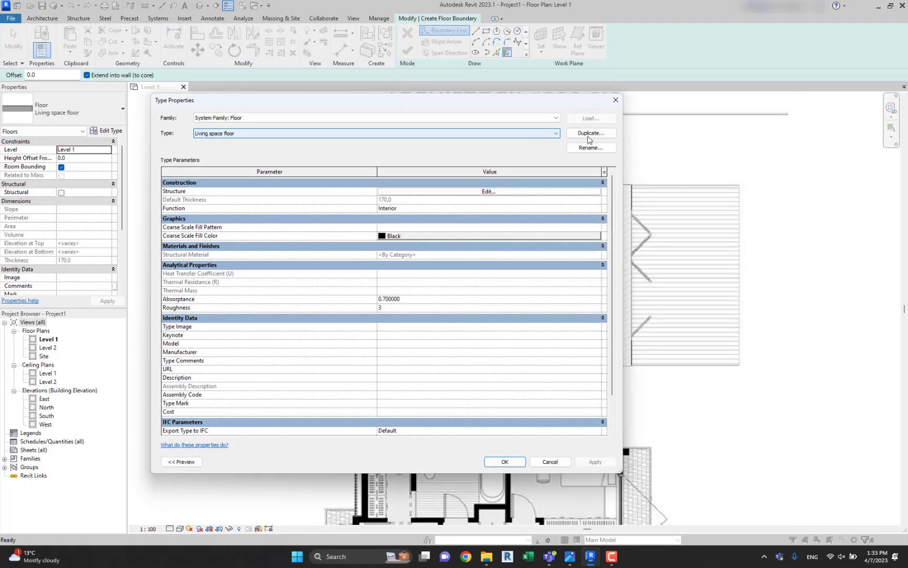
{"action": "left_click", "coordinate": [589, 138]}
{"action": "type", "text": "Terace"}
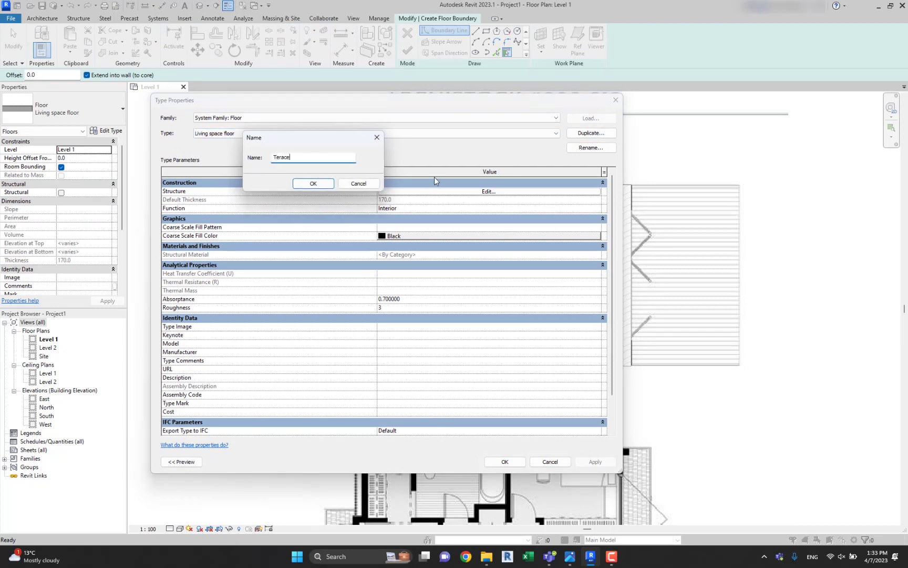
{"action": "left_click", "coordinate": [313, 183]}
Create a new material named "Terace flooring" from the substrate layer's material setting in the Terace floor structure.
{"action": "left_click", "coordinate": [465, 192]}
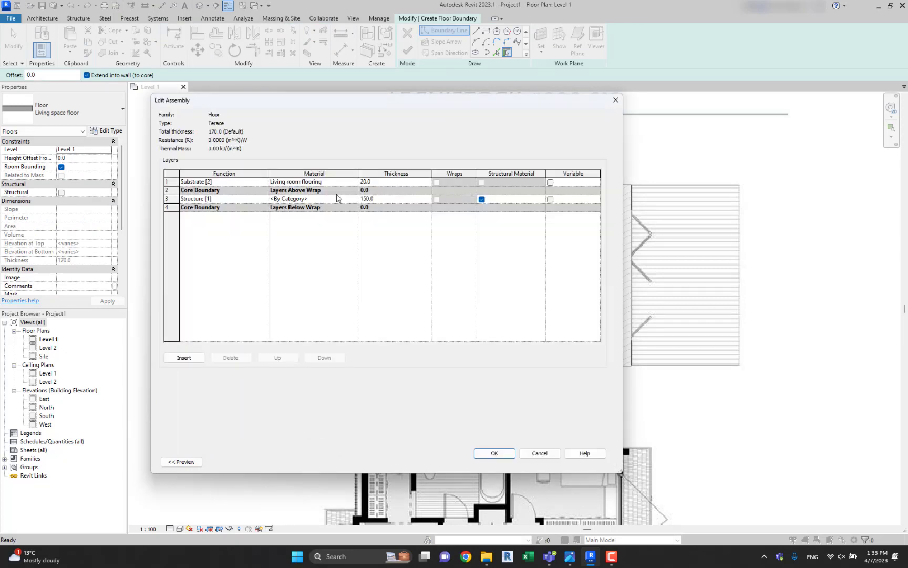
{"action": "left_click", "coordinate": [354, 182]}
{"action": "left_click", "coordinate": [354, 182]}
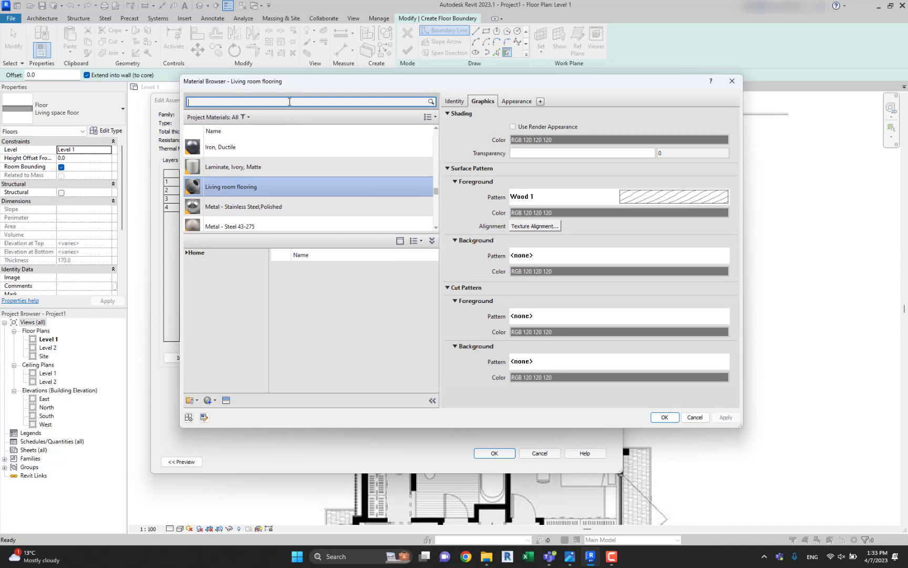
{"action": "left_click", "coordinate": [210, 400]}
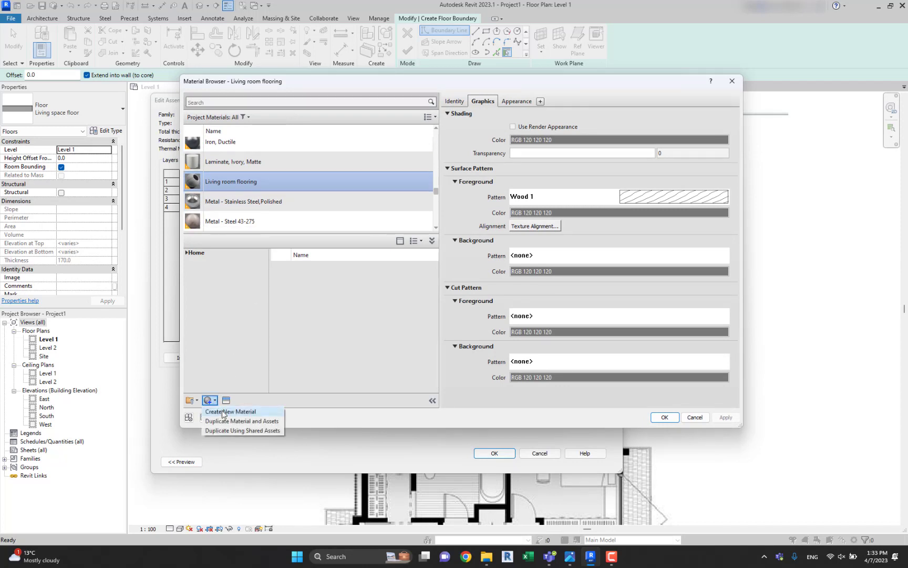
{"action": "left_click", "coordinate": [221, 409]}
{"action": "right_click", "coordinate": [243, 183]}
{"action": "left_click", "coordinate": [296, 214]}
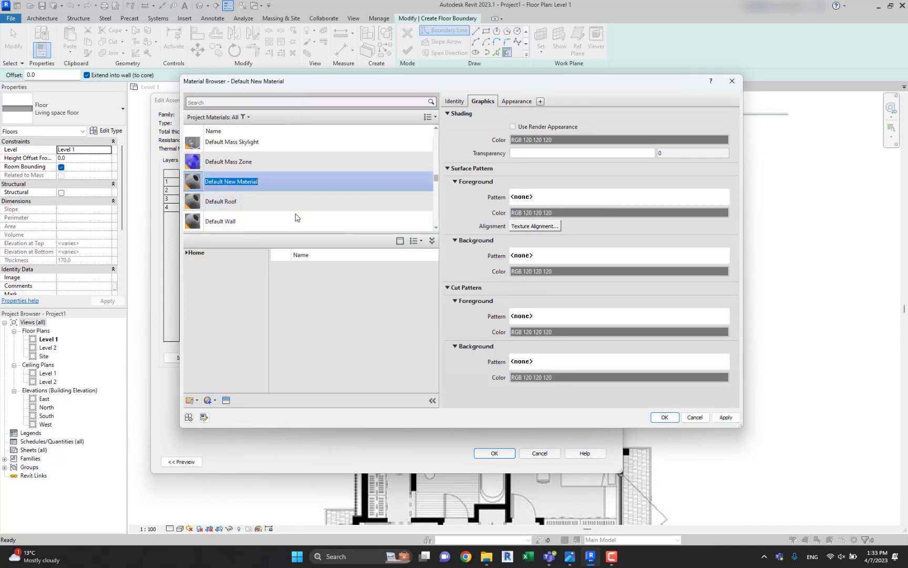
{"action": "type", "text": "Terv"}
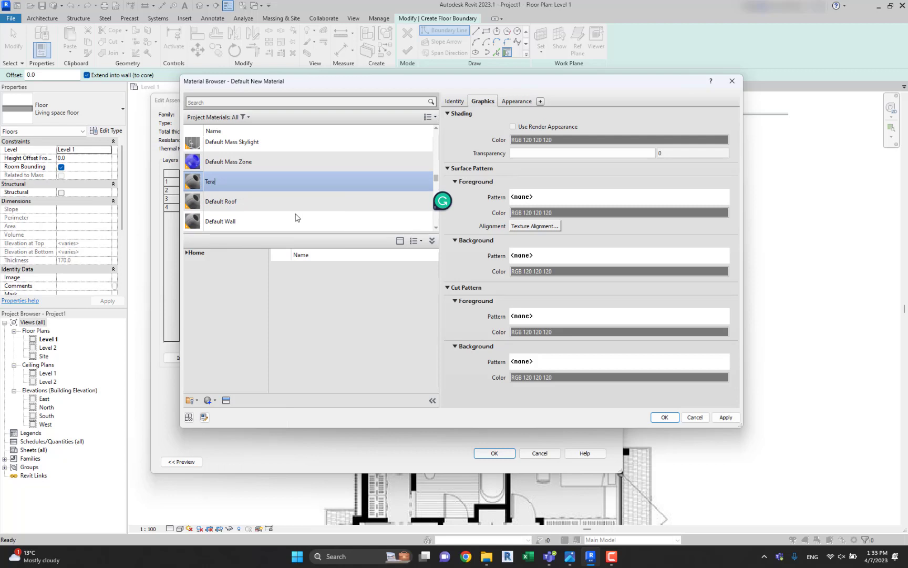
{"action": "type", "text": "ce flooring"}
{"action": "key", "text": "Return"}
Give the Terace flooring material the Vertical 1.5mm drafting pattern as surface foreground and accept the material and Terace floor type.
{"action": "left_click", "coordinate": [273, 223]}
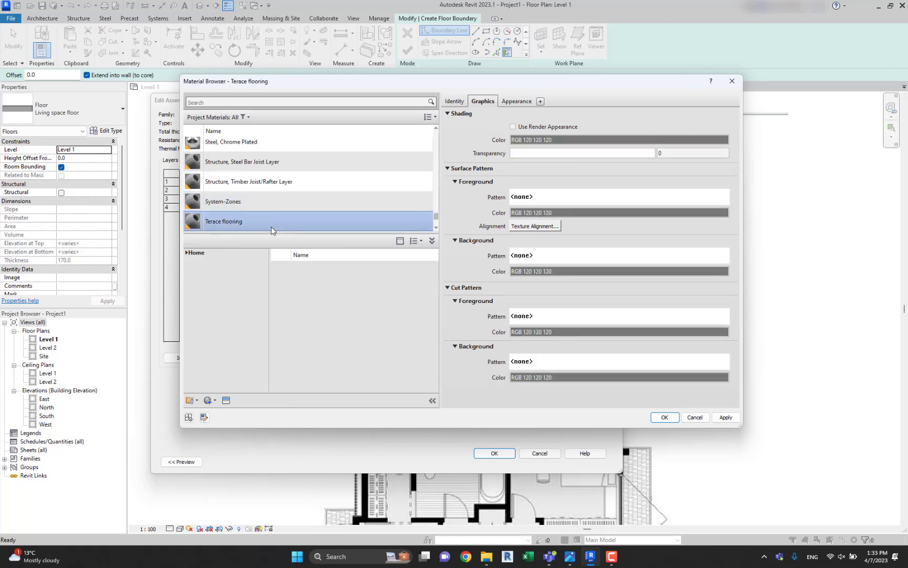
{"action": "left_click", "coordinate": [564, 198]}
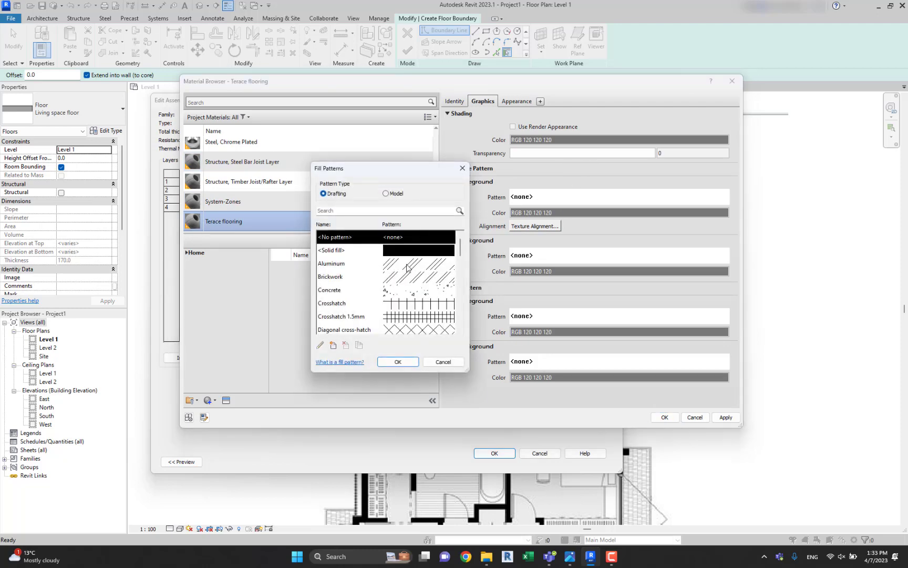
{"action": "left_click_drag", "start_coordinate": [459, 257], "coordinate": [461, 329]}
{"action": "scroll", "coordinate": [426, 303], "scroll_direction": "up", "scroll_amount": 2}
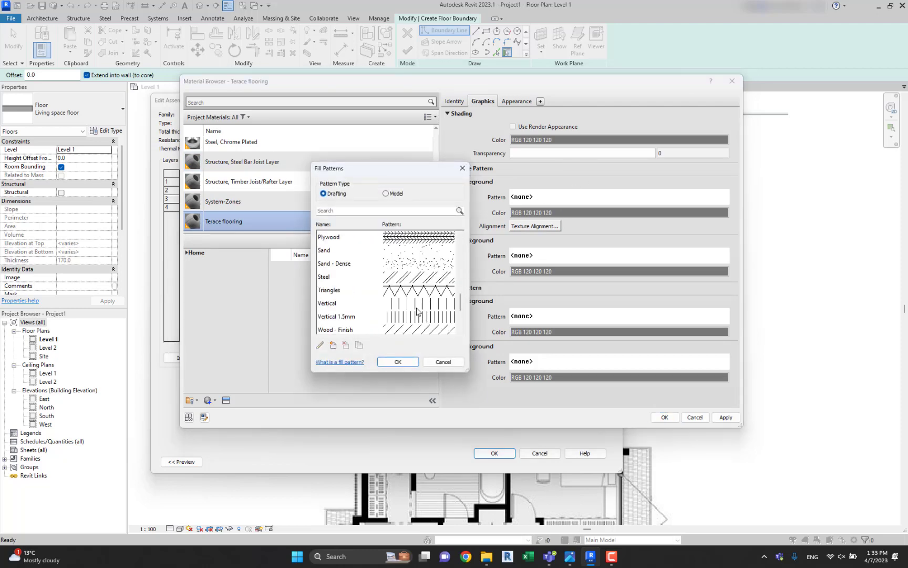
{"action": "double_click", "coordinate": [418, 314]}
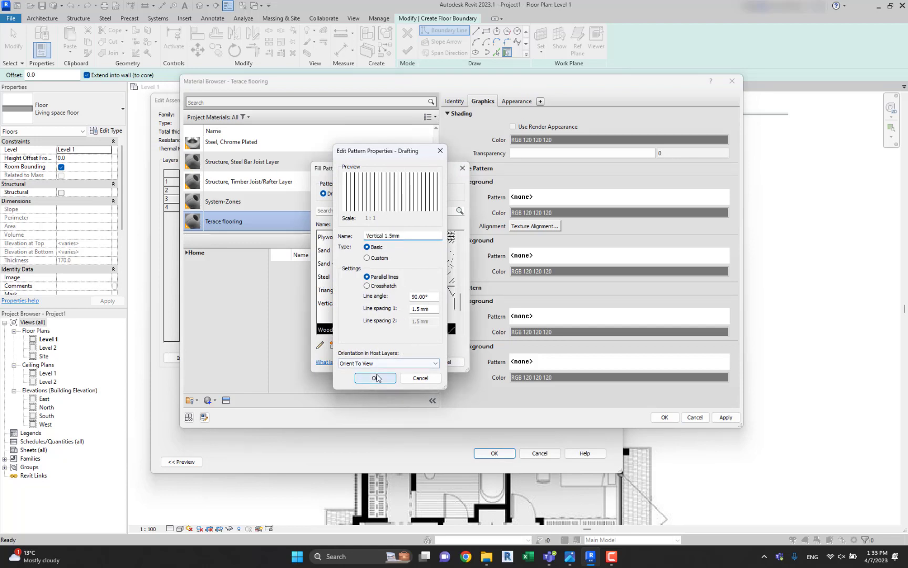
{"action": "key", "text": "Return"}
{"action": "double_click", "coordinate": [384, 322]}
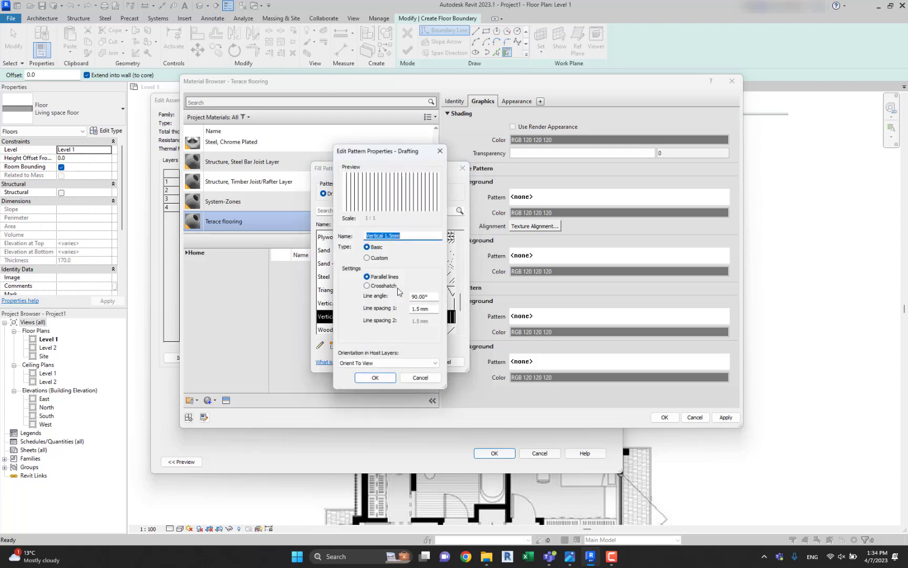
{"action": "left_click", "coordinate": [376, 378]}
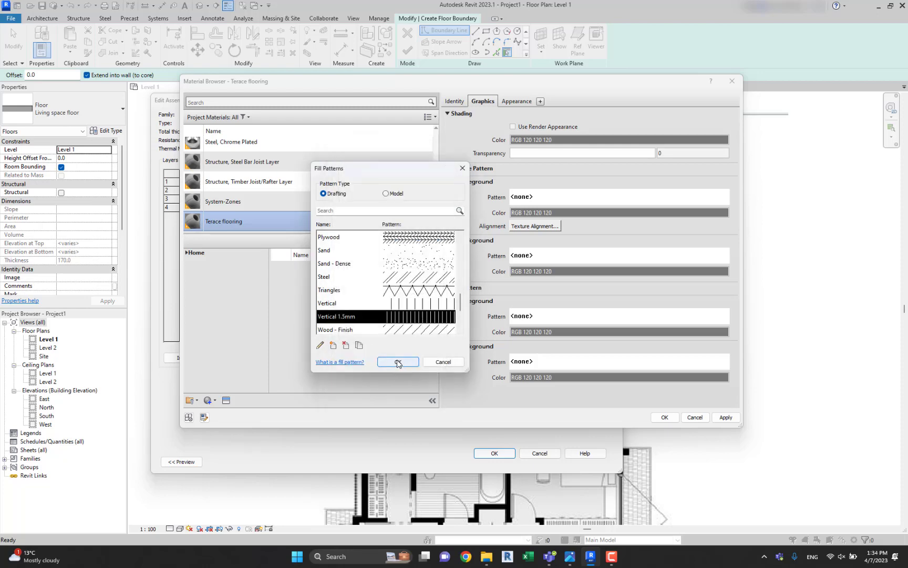
{"action": "left_click", "coordinate": [404, 362]}
{"action": "left_click", "coordinate": [664, 418]}
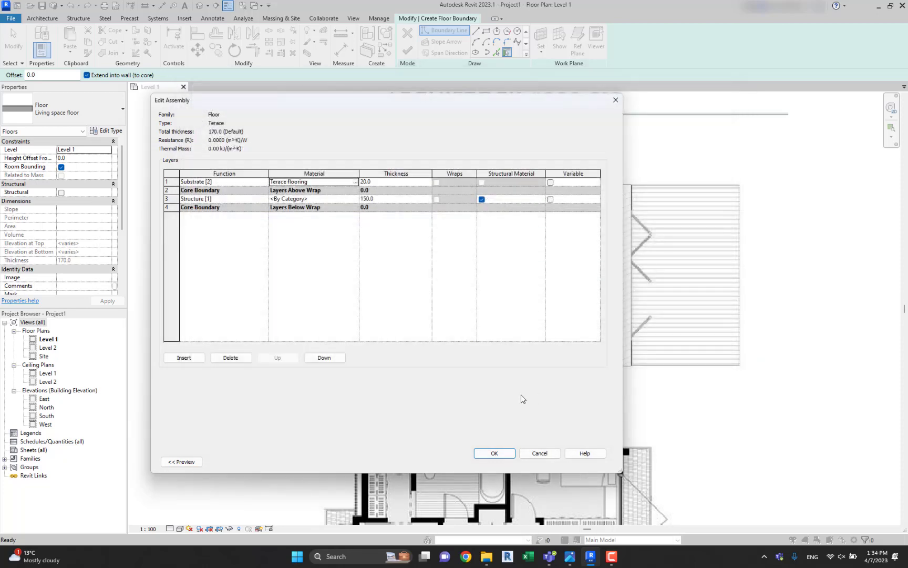
{"action": "left_click", "coordinate": [493, 453]}
{"action": "left_click", "coordinate": [495, 461]}
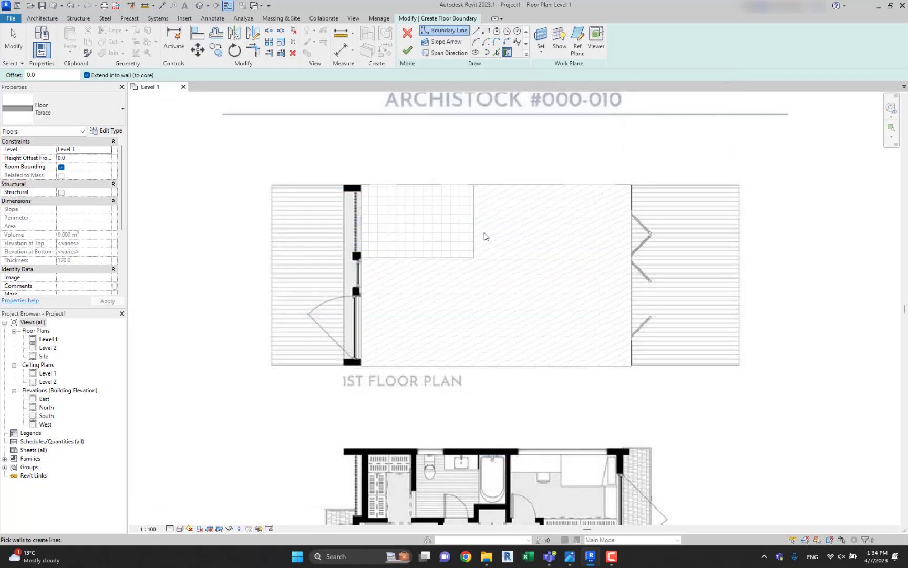
Sketch a rectangular floor boundary over the terrace with the folding doors, about 3700 by 6000 mm, starting at the house floor's upper corner.
{"action": "left_click", "coordinate": [486, 31]}
{"action": "left_click", "coordinate": [632, 185]}
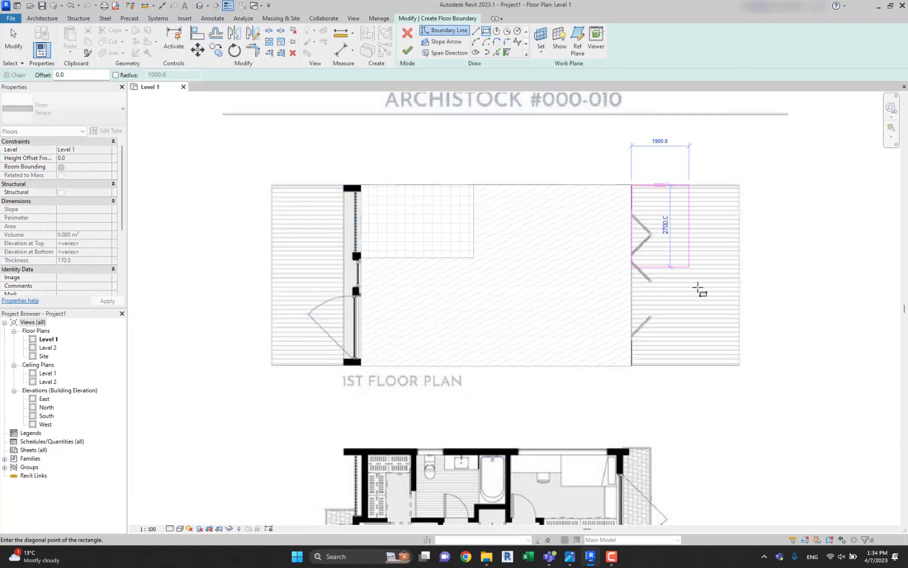
{"action": "scroll", "coordinate": [741, 366], "scroll_direction": "up", "scroll_amount": 5}
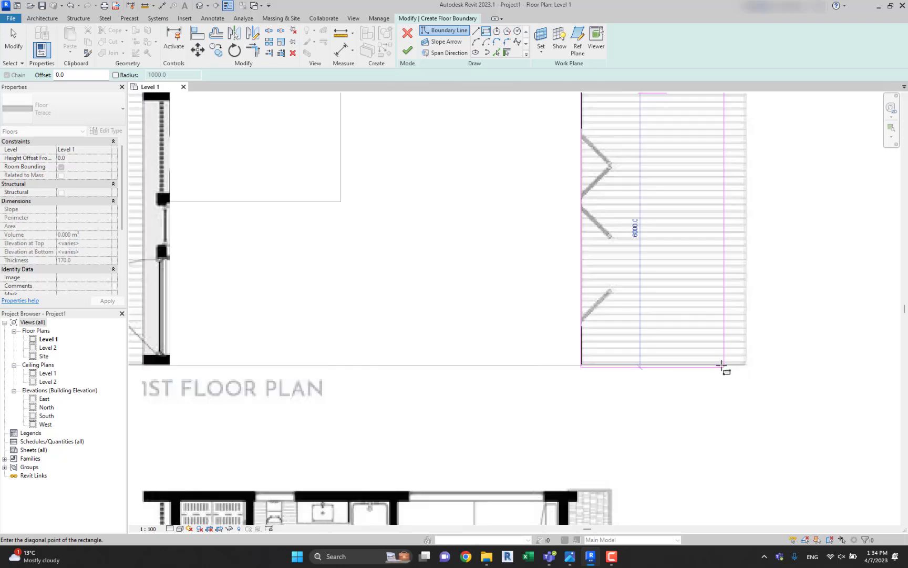
{"action": "left_click", "coordinate": [762, 371]}
{"action": "scroll", "coordinate": [752, 374], "scroll_direction": "down", "scroll_amount": 5}
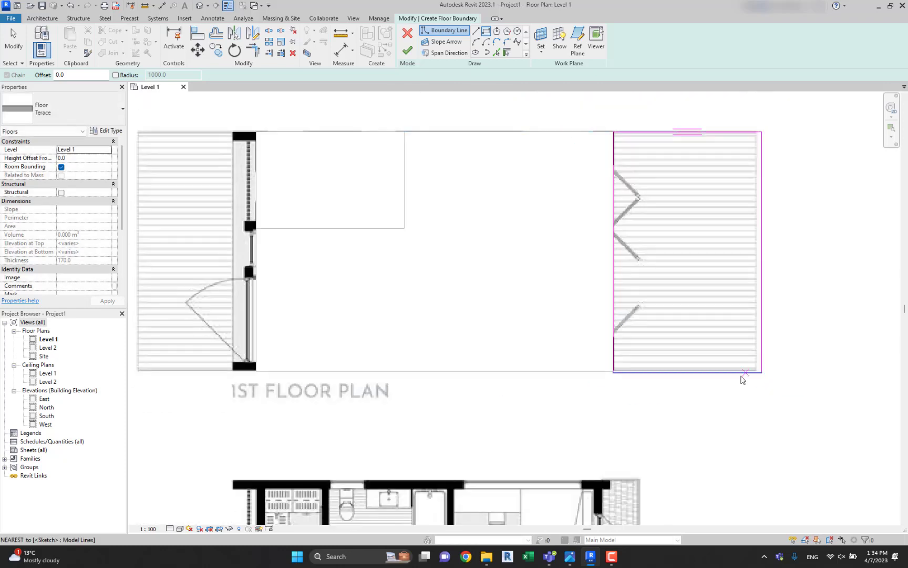
{"action": "scroll", "coordinate": [731, 374], "scroll_direction": "up", "scroll_amount": 5}
{"action": "key", "text": "Escape"}
{"action": "key", "text": "Escape"}
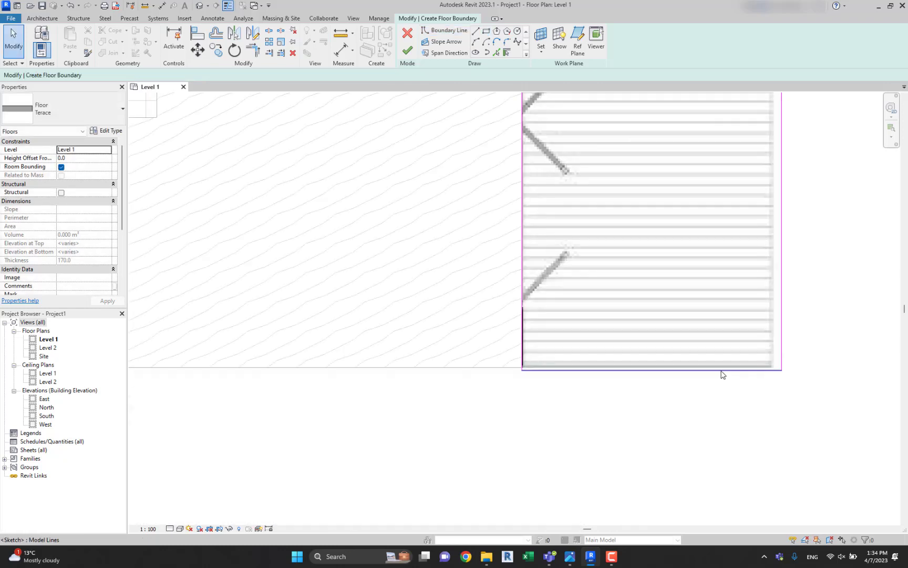
Align the terrace boundary's lower edge with the lower edge of the Living space floor.
{"action": "left_click", "coordinate": [196, 36]}
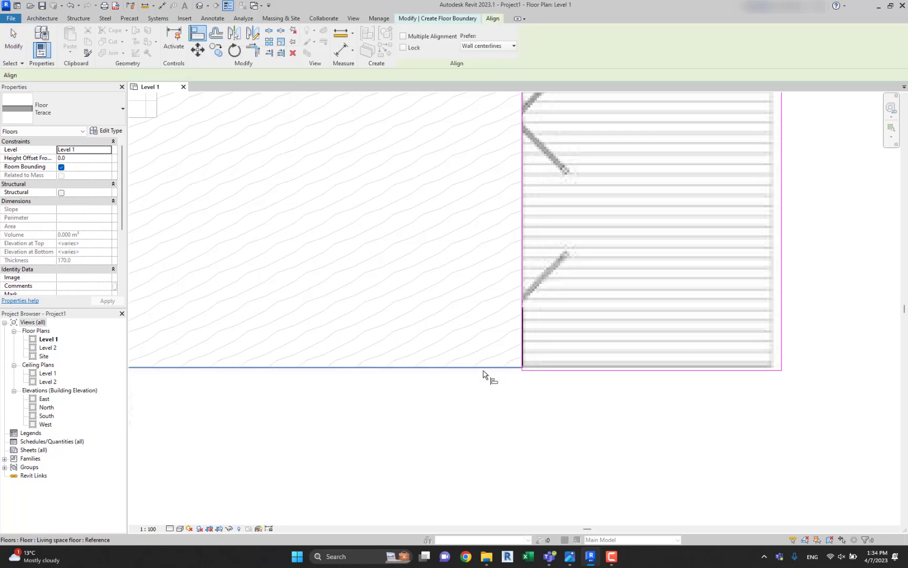
{"action": "scroll", "coordinate": [505, 373], "scroll_direction": "up", "scroll_amount": 2}
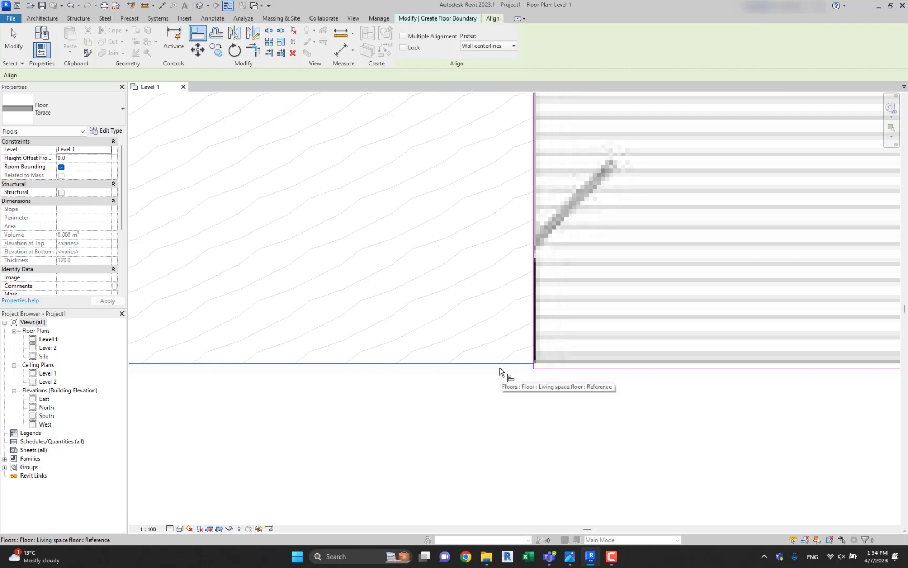
{"action": "left_click", "coordinate": [500, 368]}
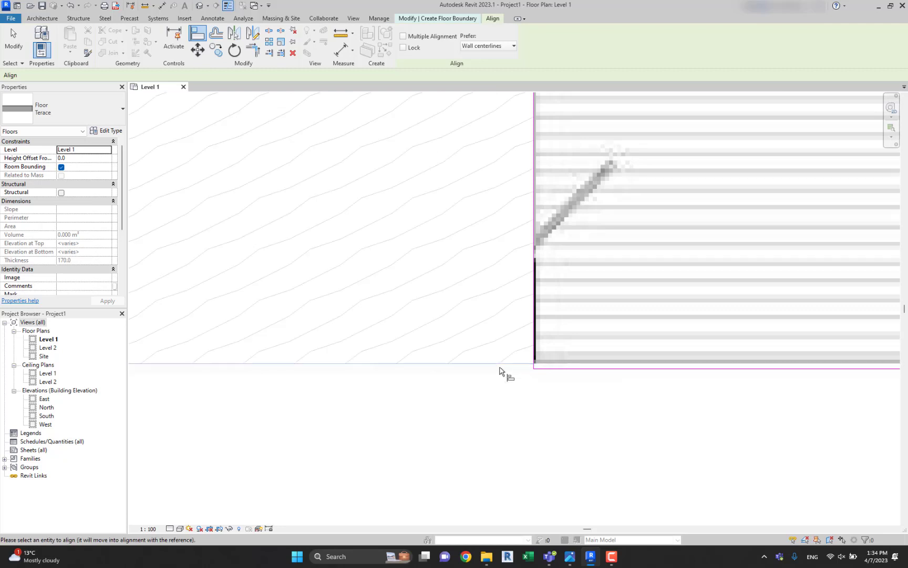
{"action": "middle_click_drag", "start_coordinate": [589, 367], "coordinate": [506, 372]}
{"action": "left_click", "coordinate": [526, 374]}
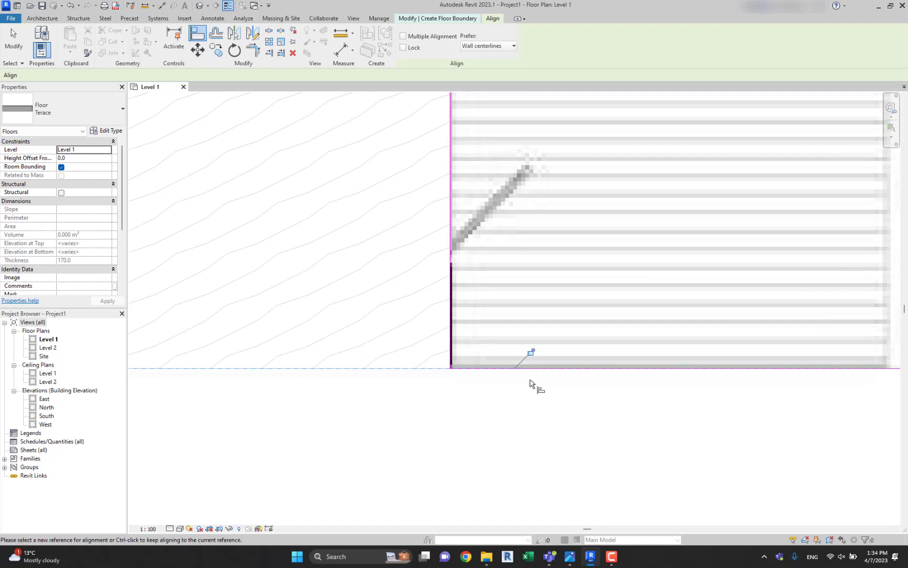
{"action": "scroll", "coordinate": [536, 384], "scroll_direction": "down", "scroll_amount": 4}
{"action": "key", "text": "f"}
{"action": "key", "text": "Escape"}
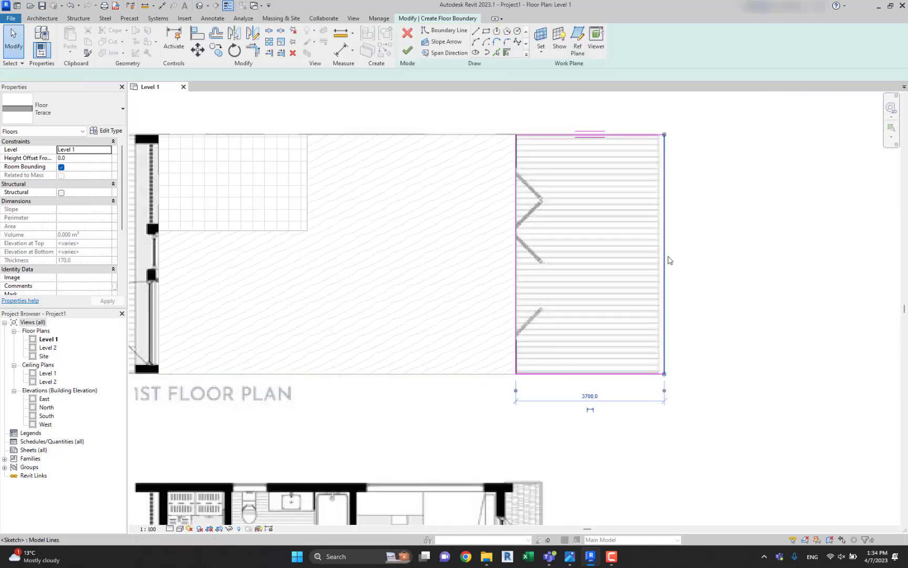
Shift the terrace boundary's outer edge inward to a width of about 3500 mm and finish the Terace floor.
{"action": "left_click", "coordinate": [660, 257]}
{"action": "middle_click_drag", "start_coordinate": [545, 247], "coordinate": [680, 271]}
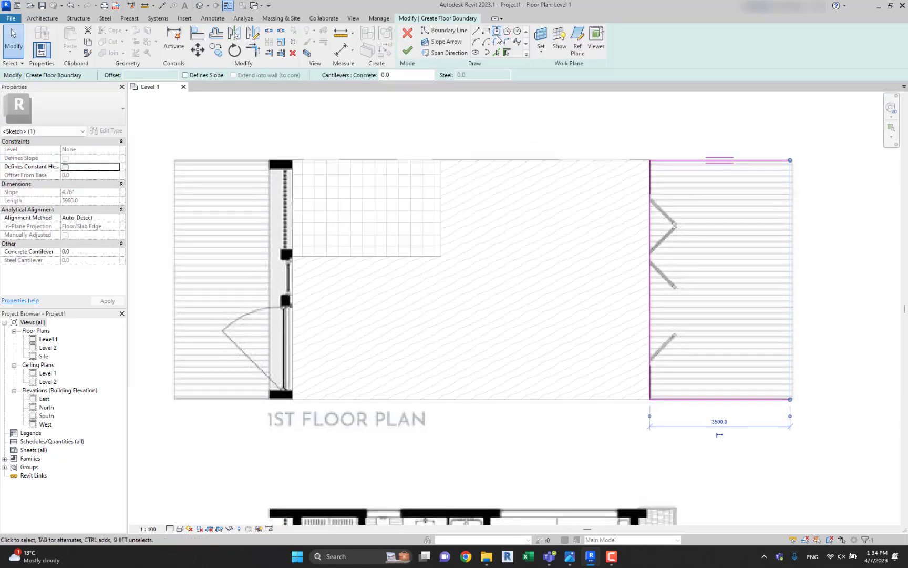
{"action": "left_click", "coordinate": [408, 50]}
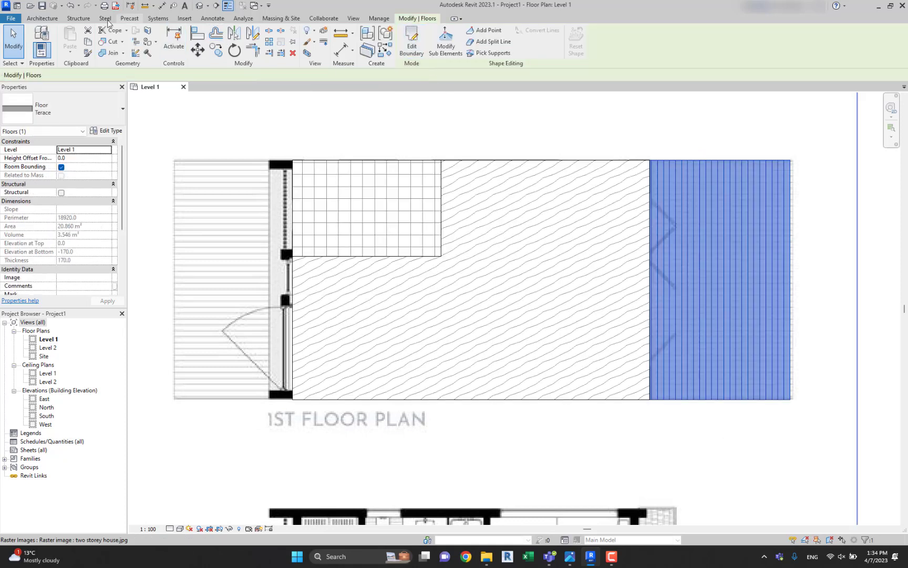
Start another Terace floor and sketch a rectangle about 2900 by 6000 mm over the entrance-side terrace and adjoining wall.
{"action": "left_click", "coordinate": [42, 18]}
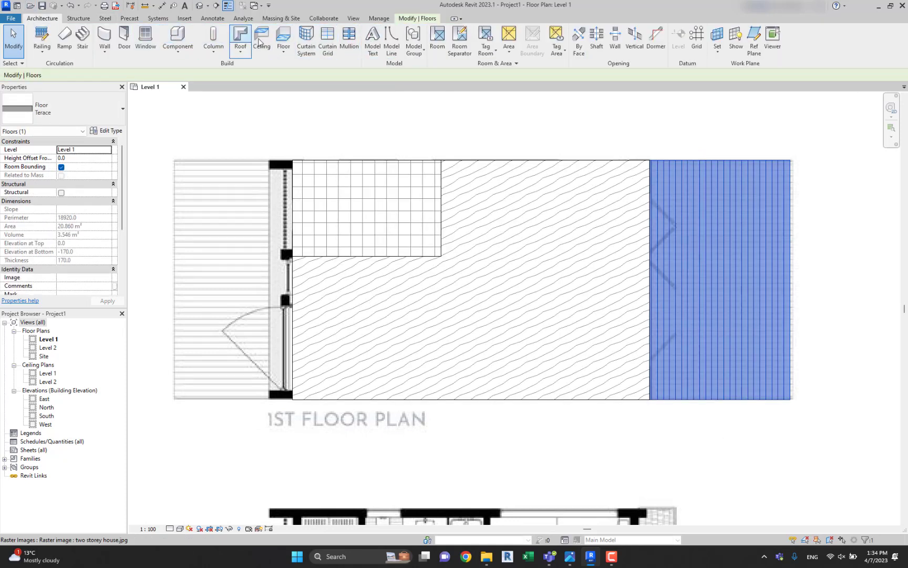
{"action": "left_click", "coordinate": [284, 36]}
{"action": "left_click", "coordinate": [486, 31]}
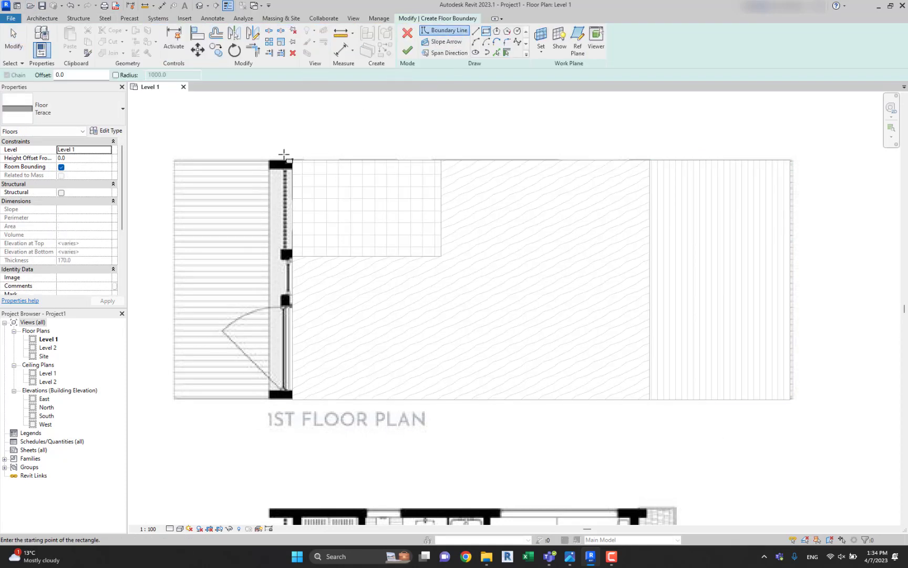
{"action": "left_click", "coordinate": [292, 160]}
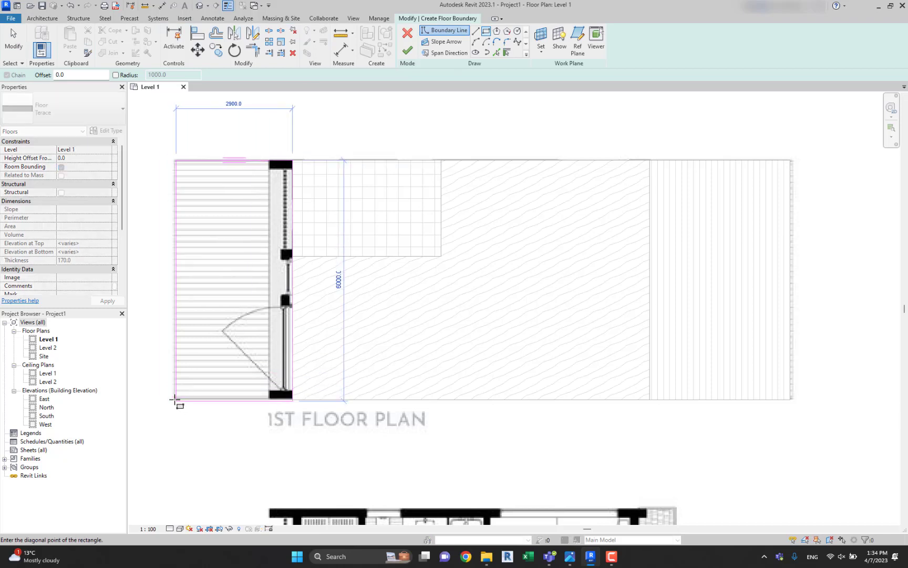
{"action": "left_click", "coordinate": [177, 398]}
{"action": "key", "text": "Escape"}
Align the entrance terrace boundary's lower edge with the house floor's lower edge and finish the floor.
{"action": "scroll", "coordinate": [217, 418], "scroll_direction": "up", "scroll_amount": 3}
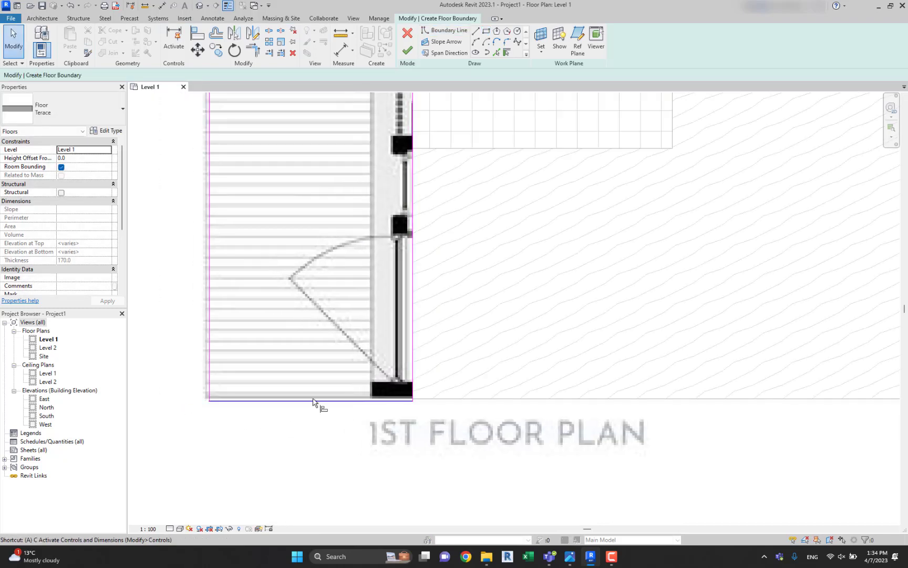
{"action": "key", "text": "a"}
{"action": "key", "text": "l"}
{"action": "scroll", "coordinate": [377, 406], "scroll_direction": "down", "scroll_amount": 2}
{"action": "key", "text": "Escape"}
{"action": "key", "text": "Escape"}
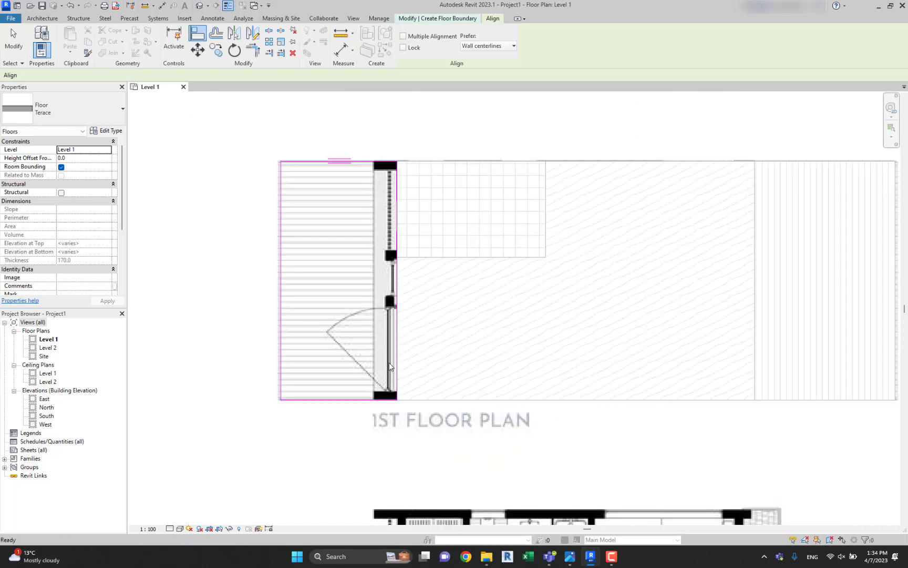
{"action": "left_click", "coordinate": [408, 53]}
{"action": "left_click", "coordinate": [444, 117]}
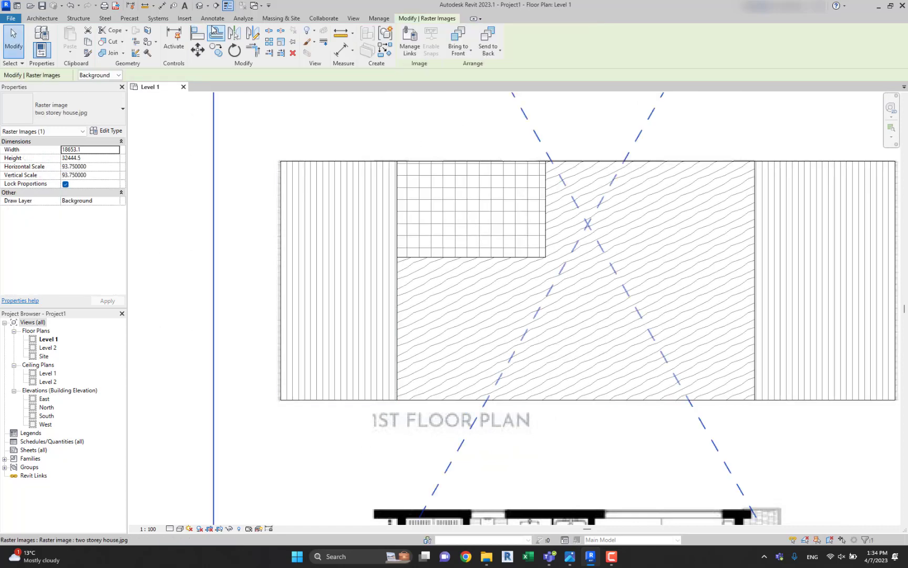
Check the finished floors in the default 3D view and return to the Level 1 floor plan.
{"action": "left_click", "coordinate": [199, 6]}
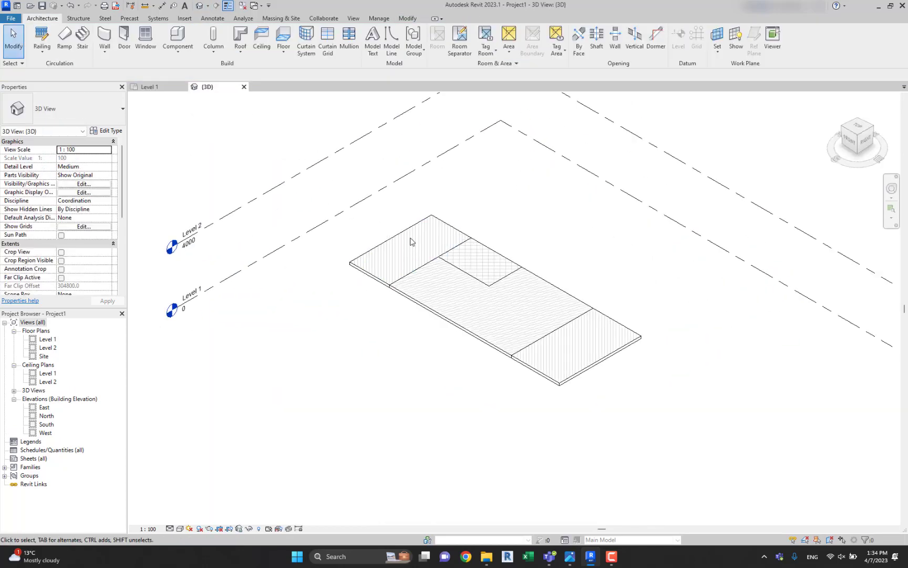
{"action": "middle_click_drag", "start_coordinate": [411, 239], "coordinate": [467, 249], "text": "shift"}
{"action": "double_click", "coordinate": [47, 339]}
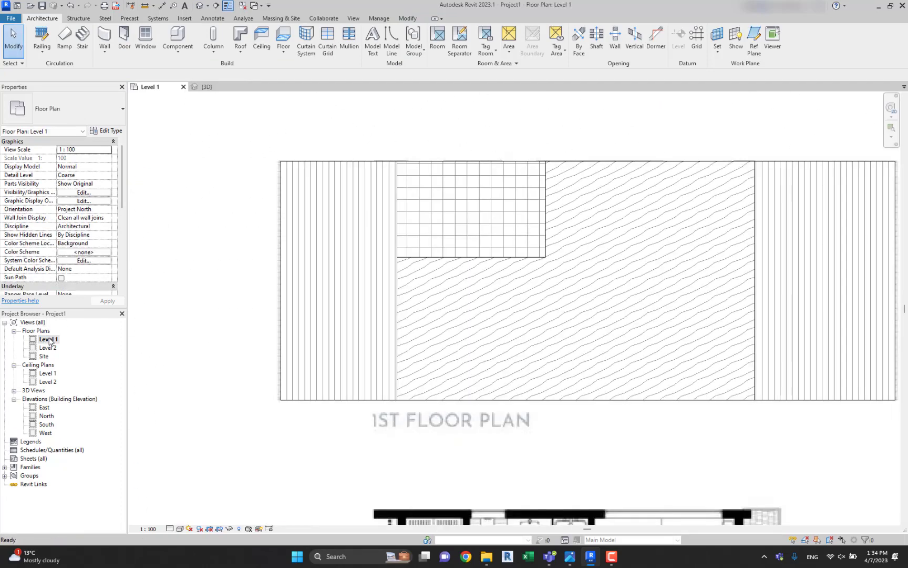
{"action": "middle_click_drag", "start_coordinate": [431, 261], "coordinate": [408, 268]}
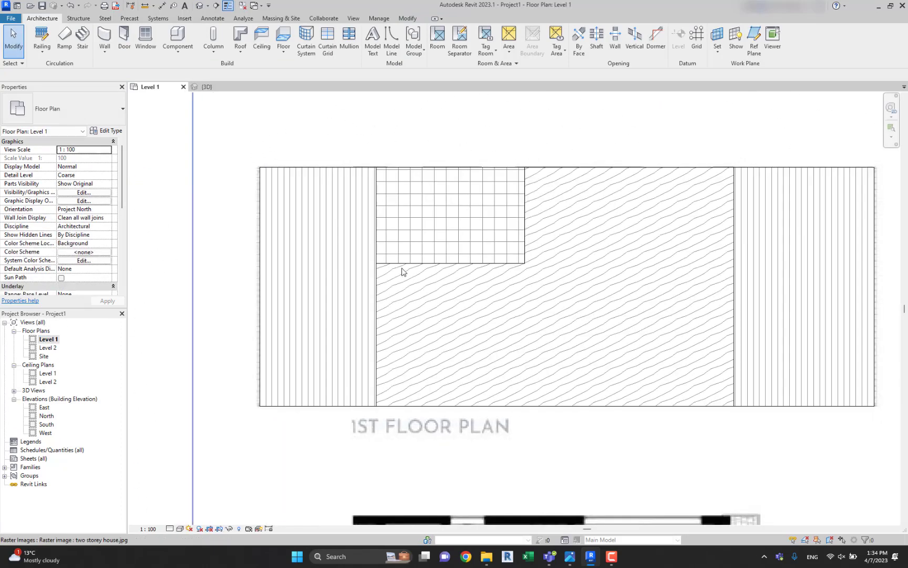
Open the East elevation and set the elevation of Level 2 to 2400.
{"action": "double_click", "coordinate": [44, 408]}
{"action": "scroll", "coordinate": [621, 268], "scroll_direction": "up", "scroll_amount": 5}
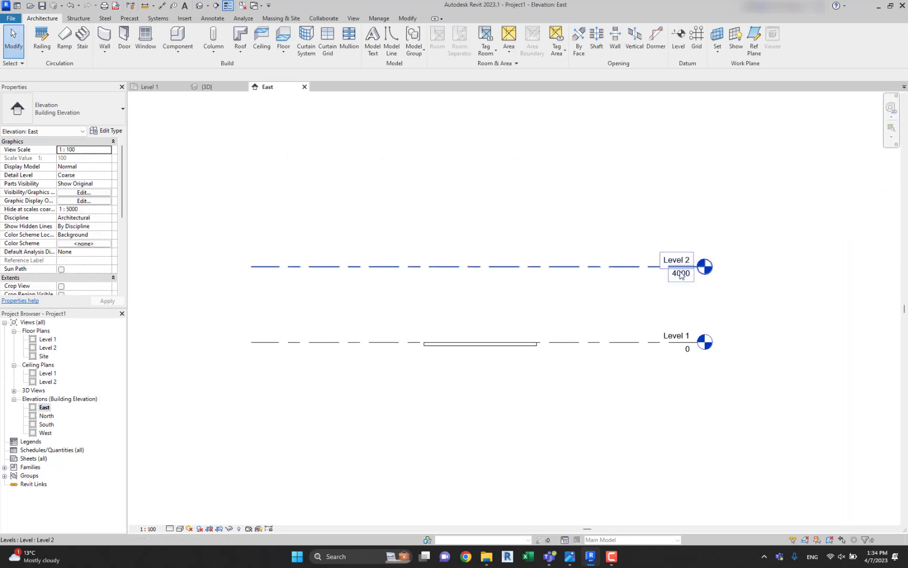
{"action": "double_click", "coordinate": [682, 273]}
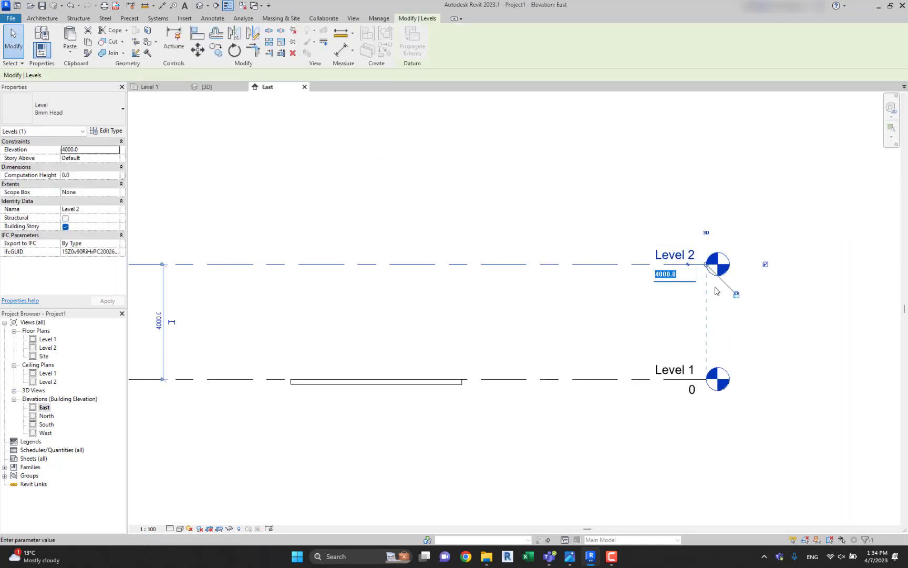
{"action": "middle_click_drag", "start_coordinate": [741, 298], "coordinate": [734, 297]}
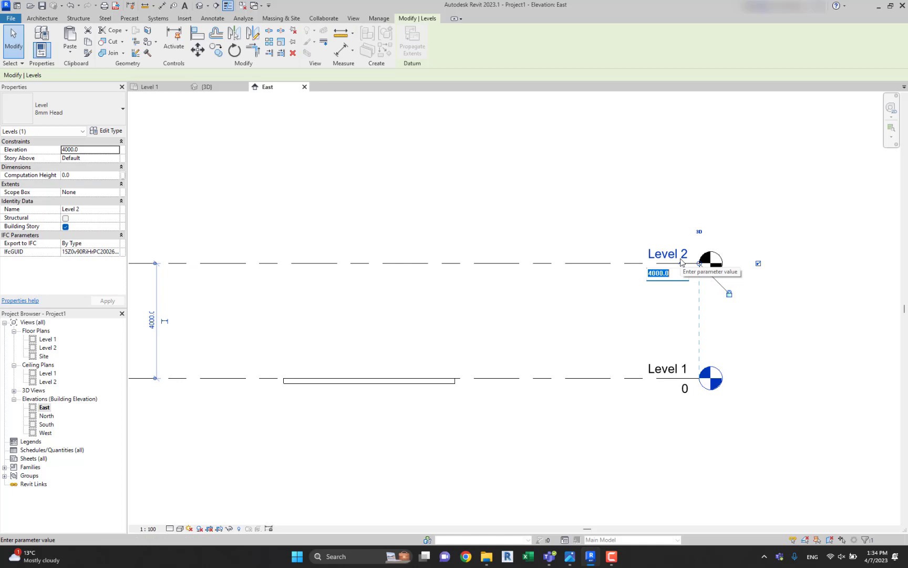
{"action": "type", "text": "2400"}
{"action": "key", "text": "Return"}
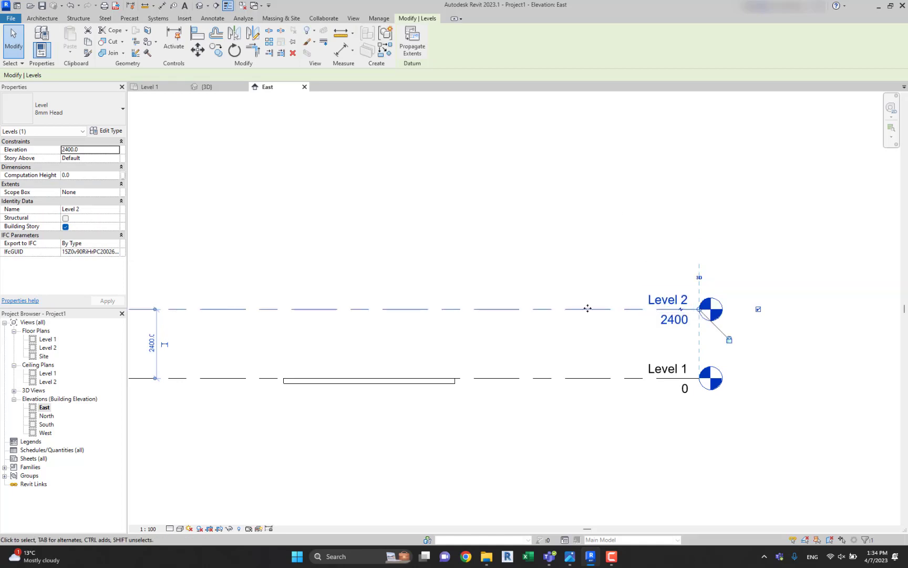
{"action": "left_click", "coordinate": [565, 275]}
Add a level at elevation 4800 above Level 2, with its ends aligned to the existing level lines.
{"action": "scroll", "coordinate": [592, 317], "scroll_direction": "up", "scroll_amount": 1}
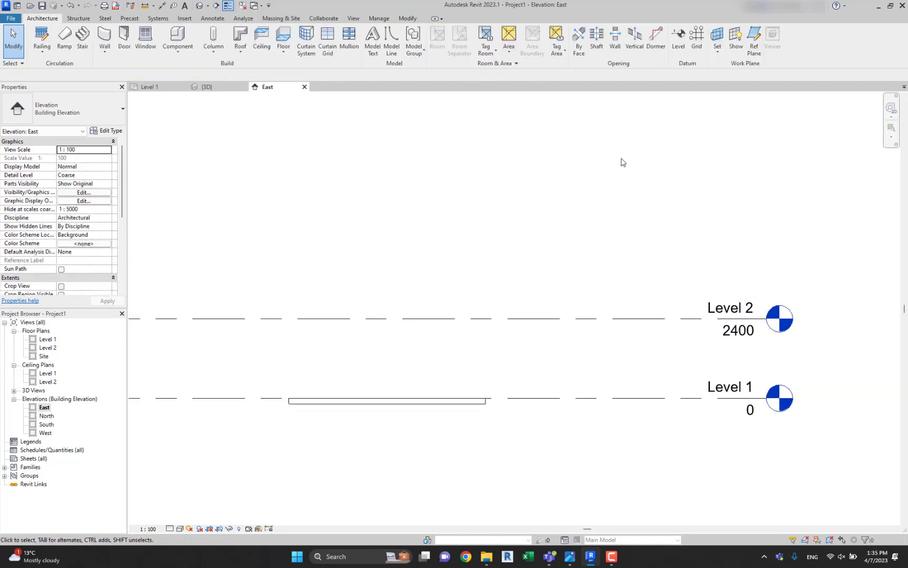
{"action": "left_click", "coordinate": [679, 38]}
{"action": "scroll", "coordinate": [504, 298], "scroll_direction": "down", "scroll_amount": 2}
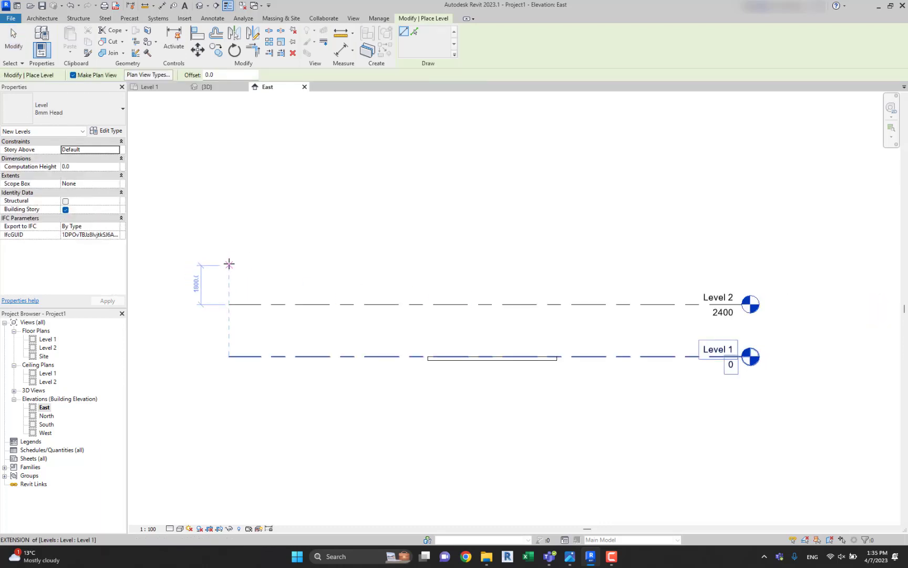
{"action": "left_click", "coordinate": [227, 252]}
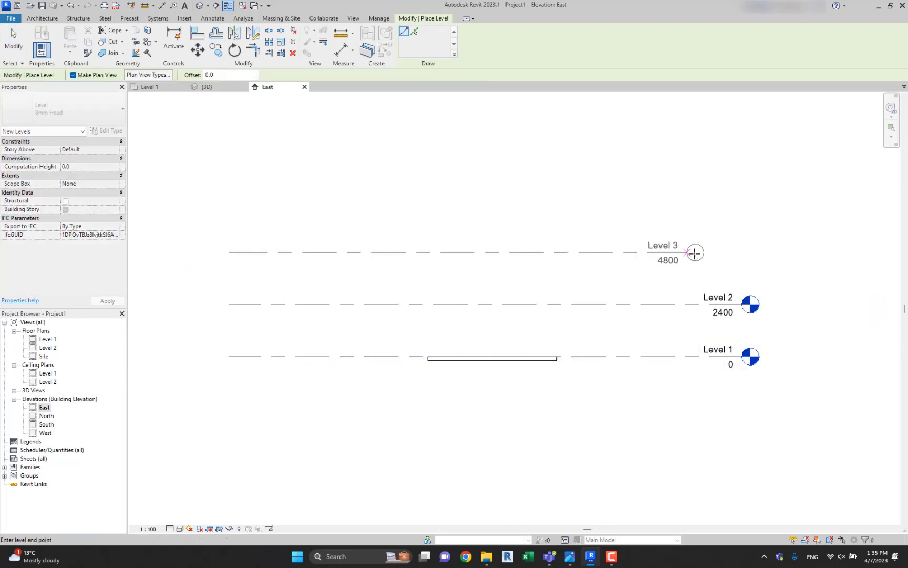
{"action": "left_click", "coordinate": [741, 252]}
{"action": "key", "text": "Escape"}
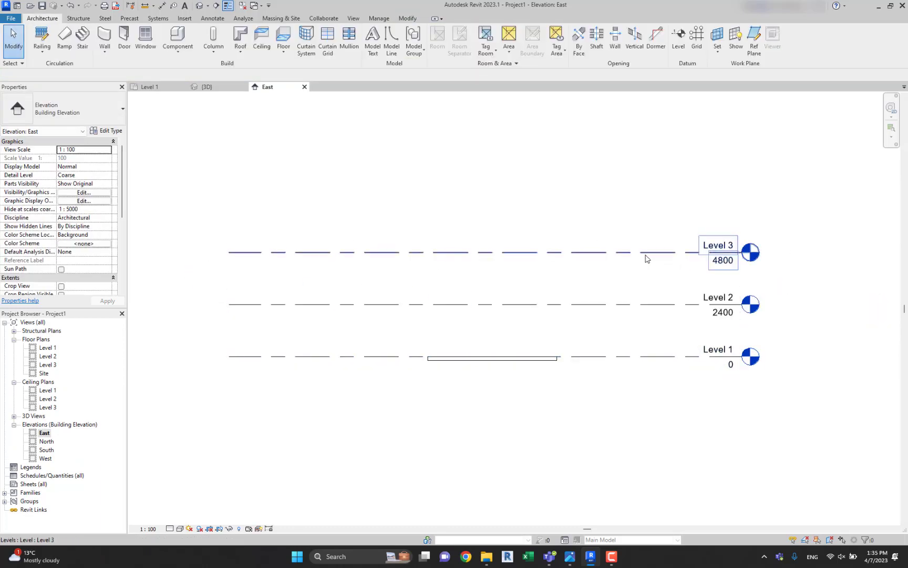
{"action": "middle_click_drag", "start_coordinate": [638, 359], "coordinate": [567, 361]}
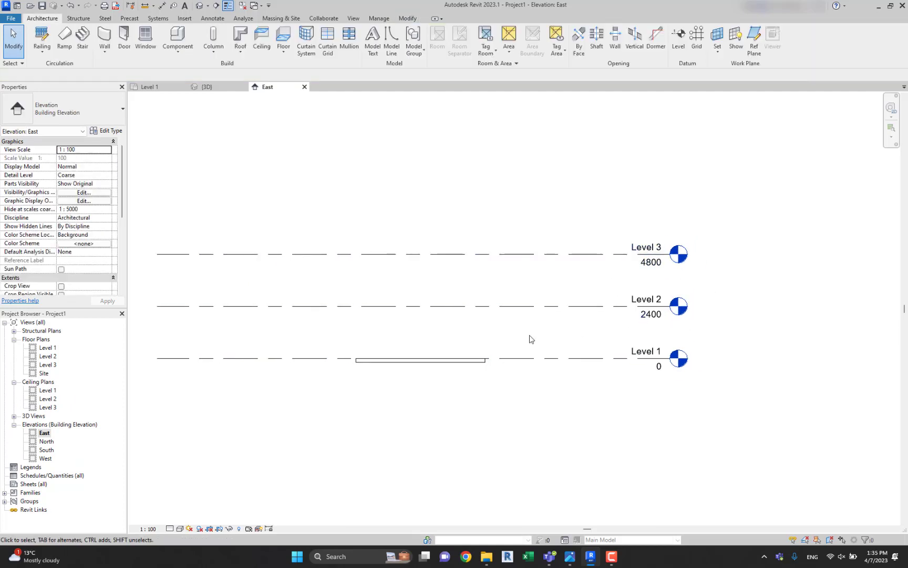
Return to the Level 1 floor plan and look over the floors covering the first-floor plan image.
{"action": "double_click", "coordinate": [47, 348]}
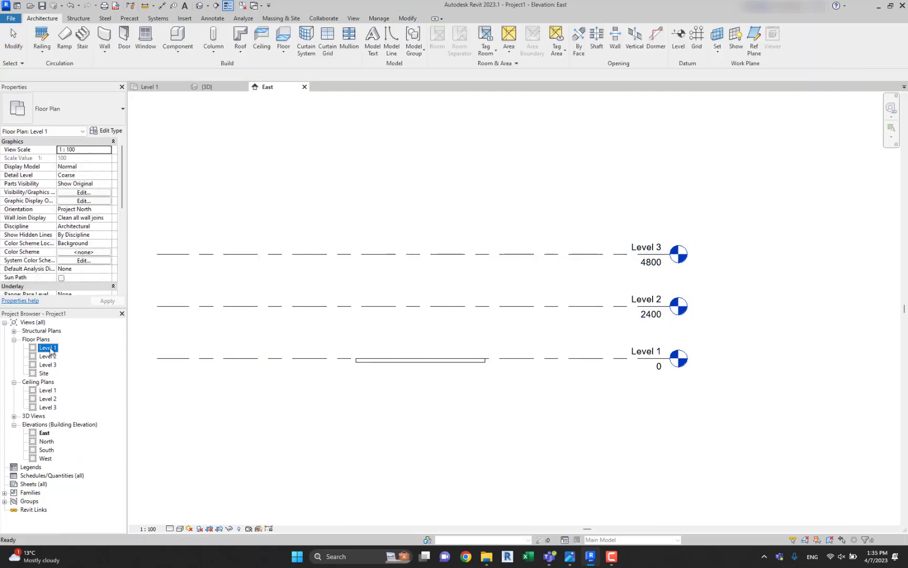
{"action": "scroll", "coordinate": [422, 258], "scroll_direction": "down", "scroll_amount": 5}
{"action": "scroll", "coordinate": [487, 341], "scroll_direction": "up", "scroll_amount": 2}
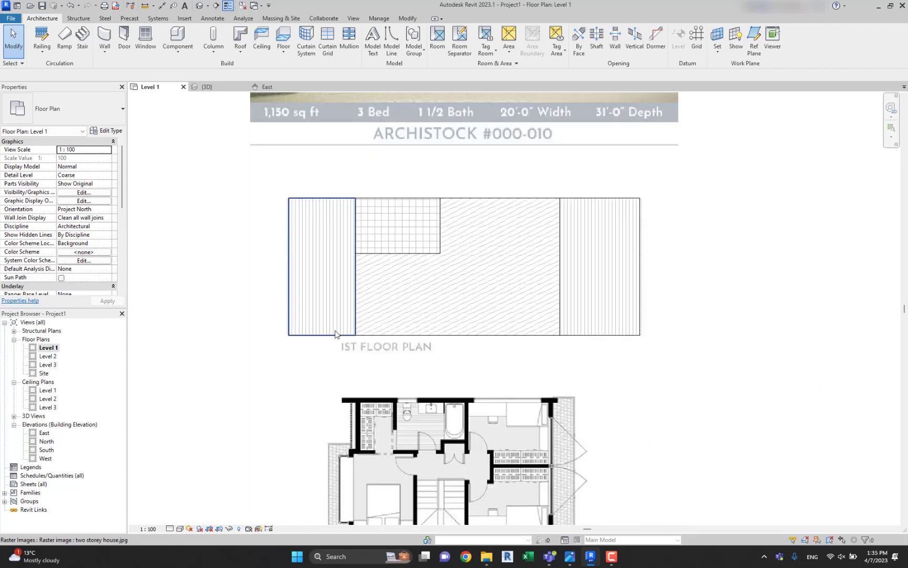
{"action": "scroll", "coordinate": [335, 330], "scroll_direction": "down", "scroll_amount": 2}
{"action": "scroll", "coordinate": [357, 312], "scroll_direction": "up", "scroll_amount": 2}
{"action": "middle_click_drag", "start_coordinate": [335, 232], "coordinate": [371, 284]}
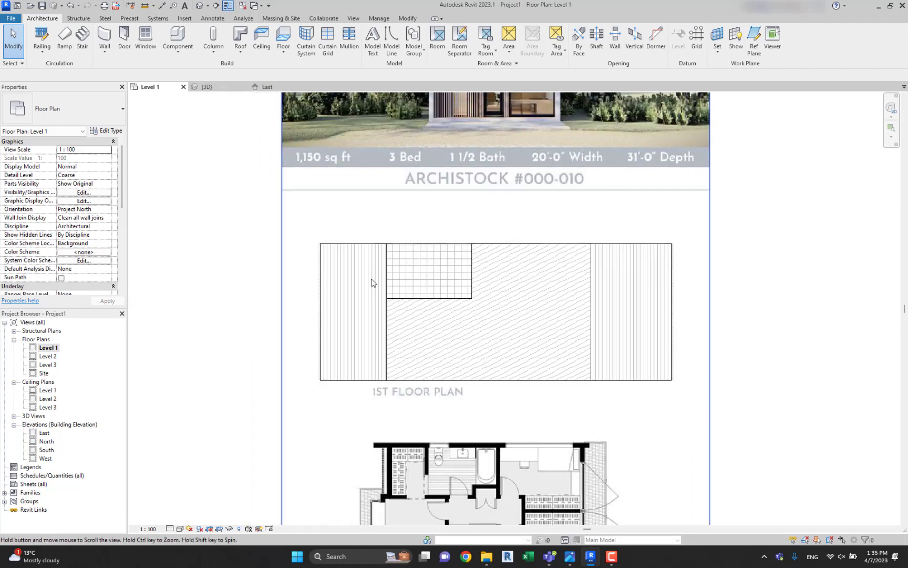
{"action": "middle_click_drag", "start_coordinate": [404, 249], "coordinate": [404, 259]}
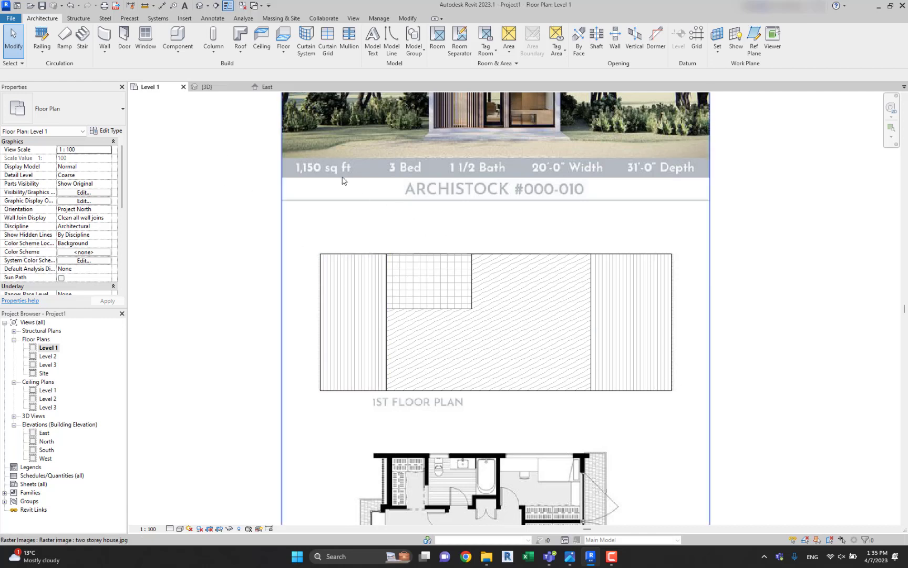
{"action": "left_click", "coordinate": [354, 18]}
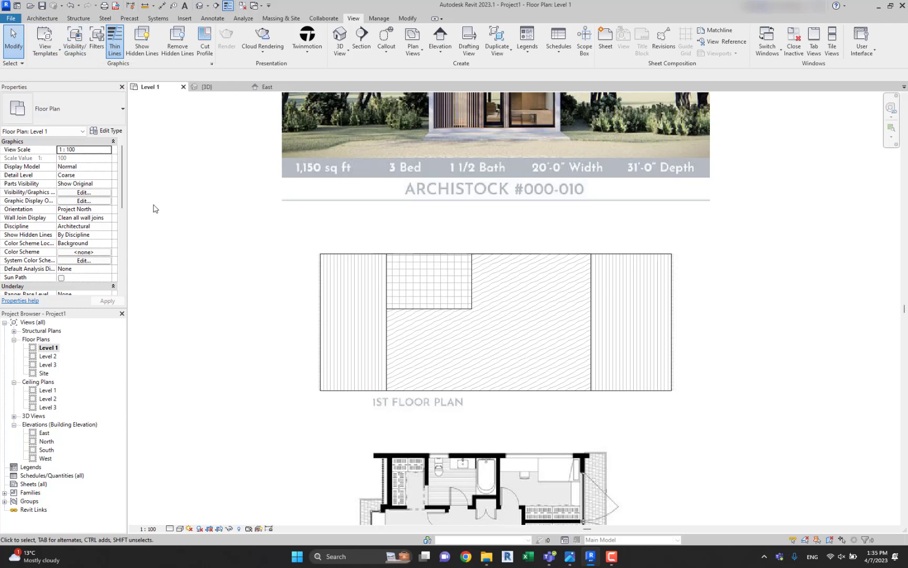
{"action": "middle_click", "coordinate": [198, 218]}
{"action": "middle_click_drag", "start_coordinate": [223, 229], "coordinate": [194, 217]}
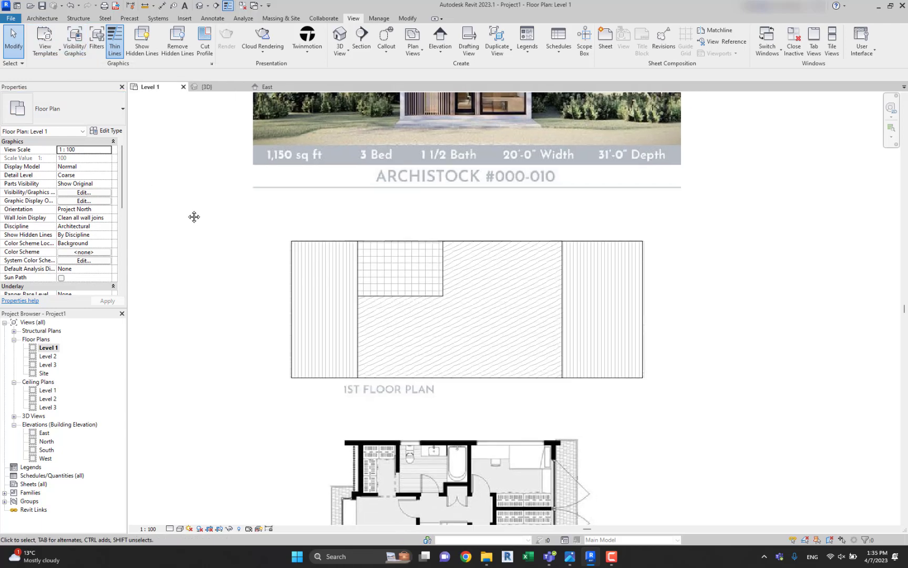
Override the Floors category's surface transparency to 83% in the Level 1 plan's visibility/graphics settings.
{"action": "key", "text": "v"}
{"action": "key", "text": "g"}
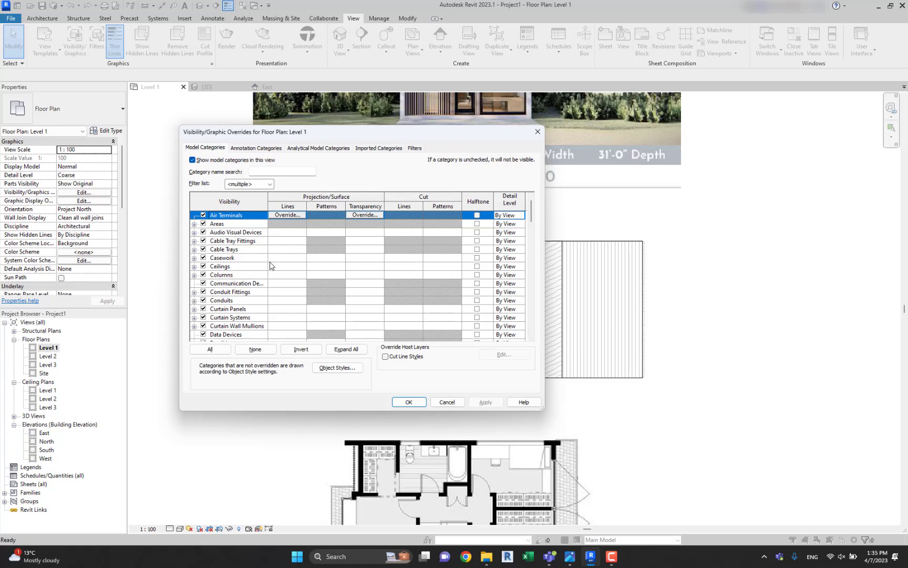
{"action": "left_click", "coordinate": [261, 285]}
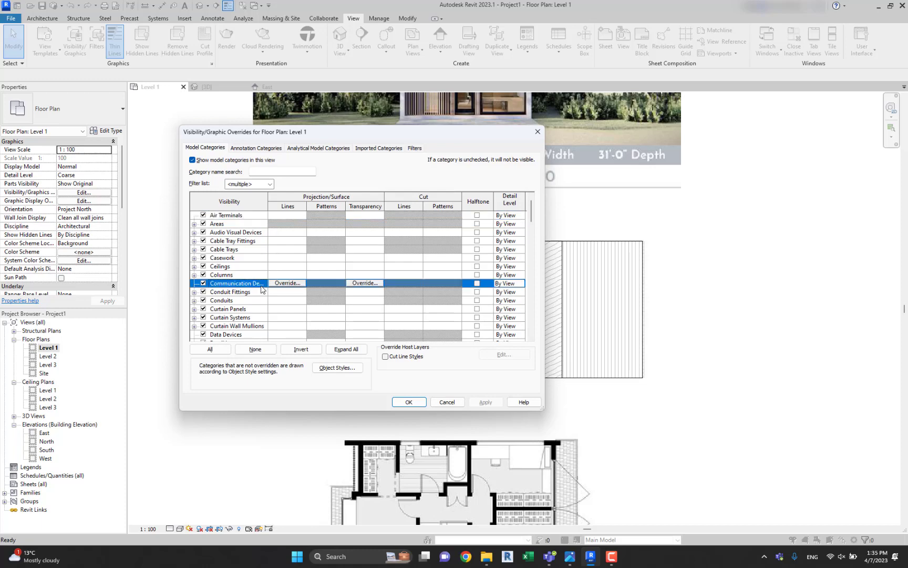
{"action": "scroll", "coordinate": [262, 288], "scroll_direction": "down", "scroll_amount": 7}
{"action": "left_click", "coordinate": [220, 294]}
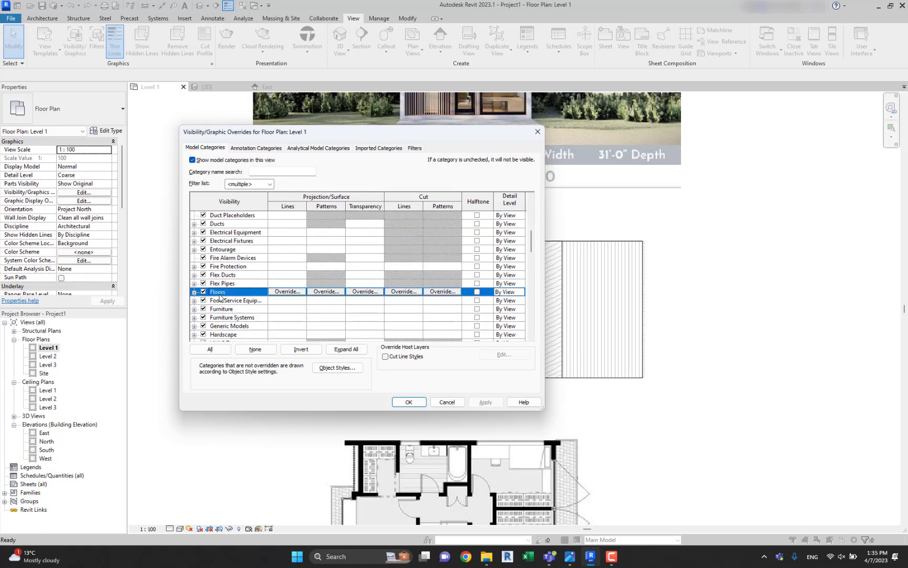
{"action": "left_click", "coordinate": [363, 292]}
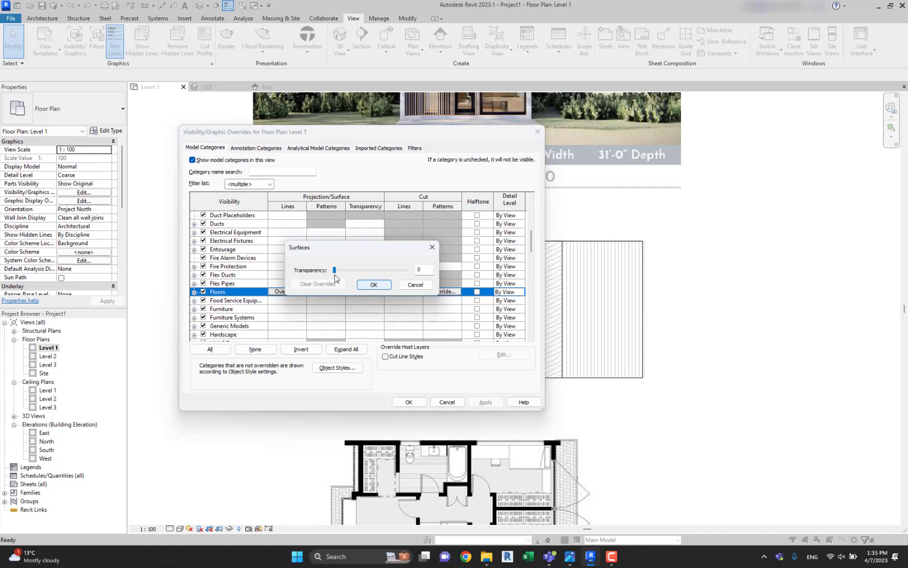
{"action": "left_click_drag", "start_coordinate": [334, 273], "coordinate": [397, 278]}
{"action": "left_click", "coordinate": [374, 284]}
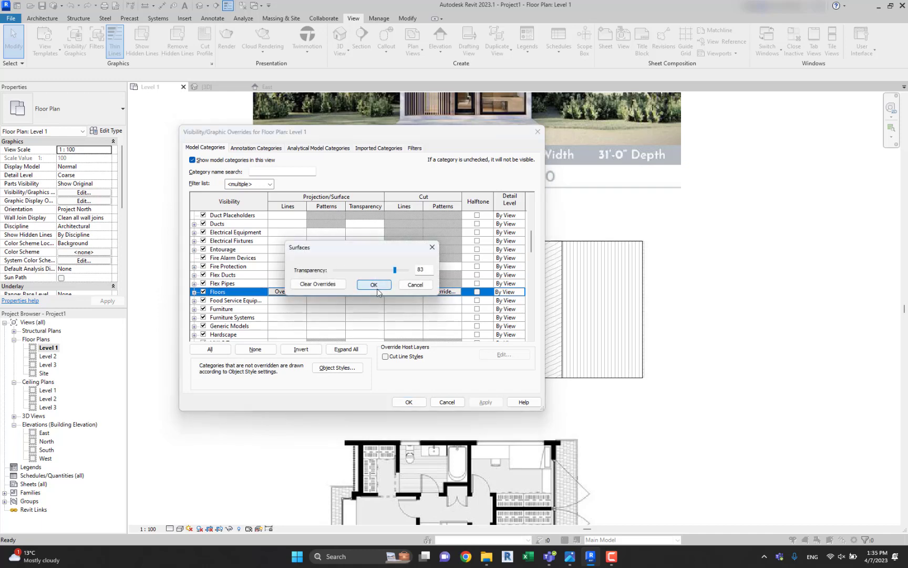
{"action": "left_click", "coordinate": [409, 402]}
Examine the wall and room layout of the first-floor plan image through the transparent floors.
{"action": "scroll", "coordinate": [455, 306], "scroll_direction": "up", "scroll_amount": 4}
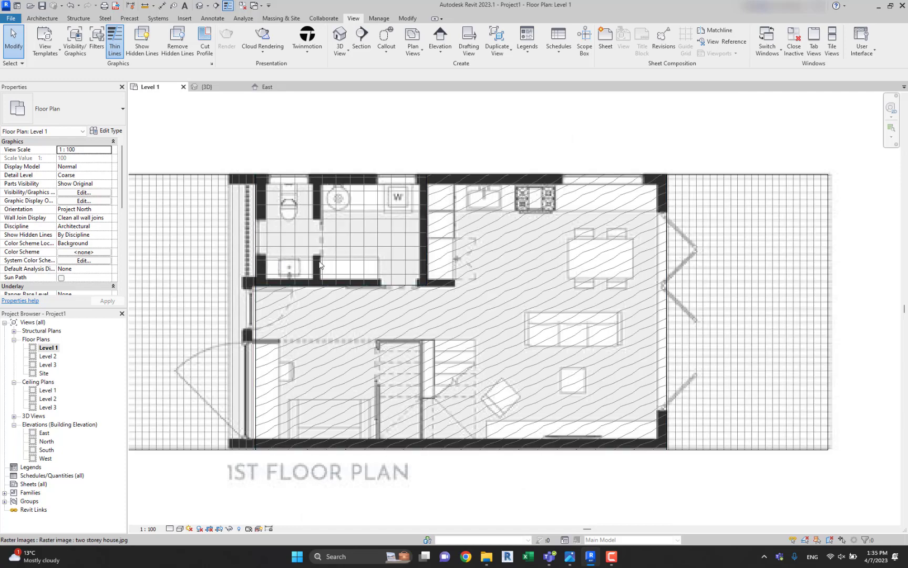
{"action": "scroll", "coordinate": [465, 187], "scroll_direction": "down", "scroll_amount": 5}
{"action": "middle_click_drag", "start_coordinate": [460, 225], "coordinate": [460, 252]}
{"action": "scroll", "coordinate": [409, 269], "scroll_direction": "up", "scroll_amount": 2}
{"action": "middle_click_drag", "start_coordinate": [398, 224], "coordinate": [388, 237]}
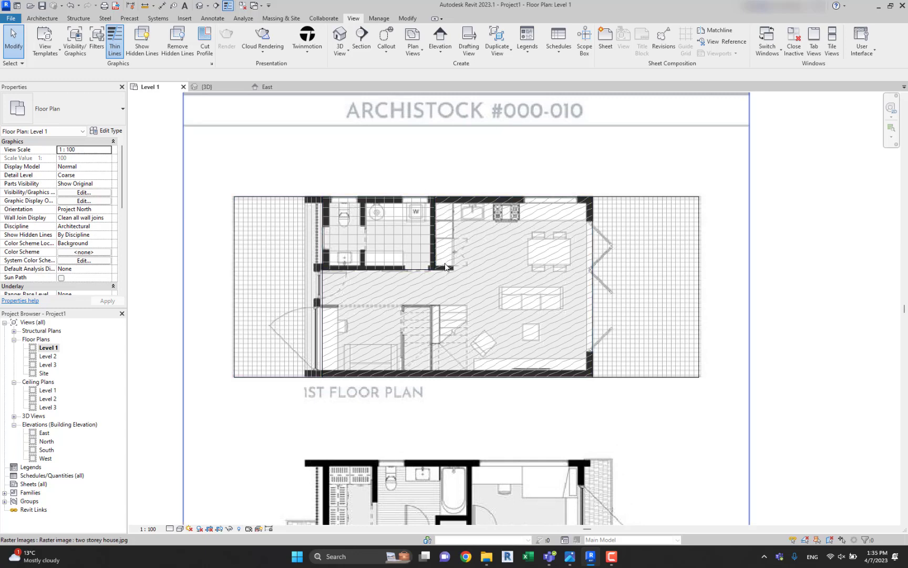
{"action": "scroll", "coordinate": [445, 267], "scroll_direction": "down", "scroll_amount": 2}
{"action": "scroll", "coordinate": [345, 212], "scroll_direction": "up", "scroll_amount": 2}
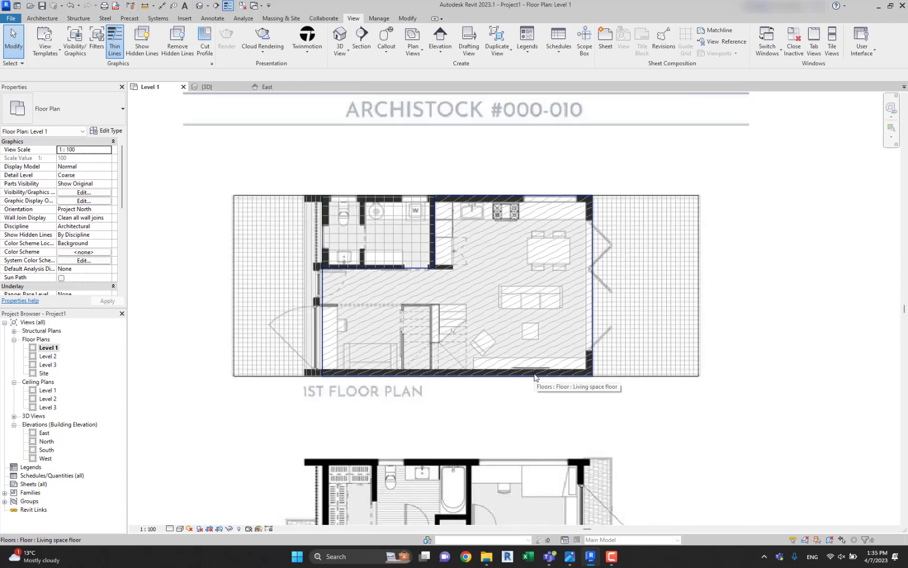
{"action": "scroll", "coordinate": [352, 274], "scroll_direction": "up", "scroll_amount": 1}
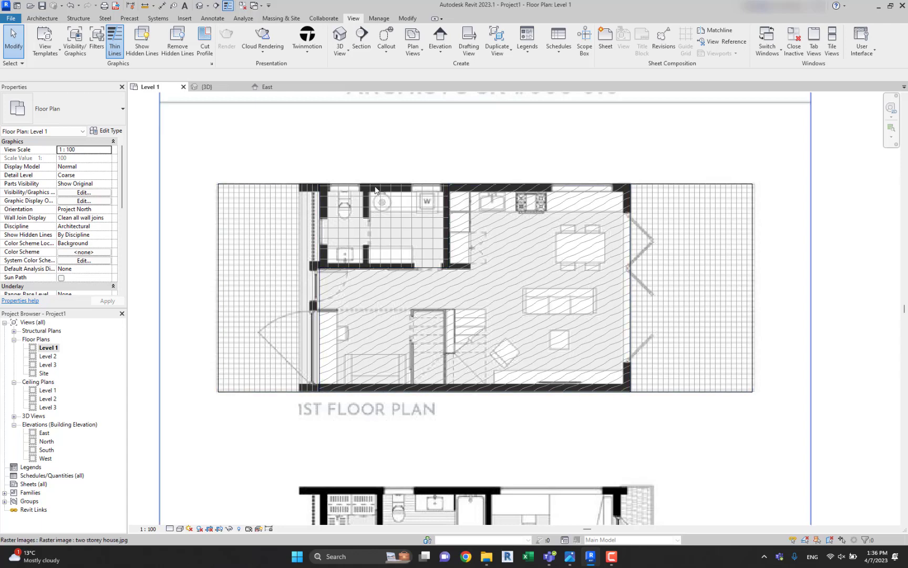
{"action": "middle_click_drag", "start_coordinate": [521, 254], "coordinate": [476, 261]}
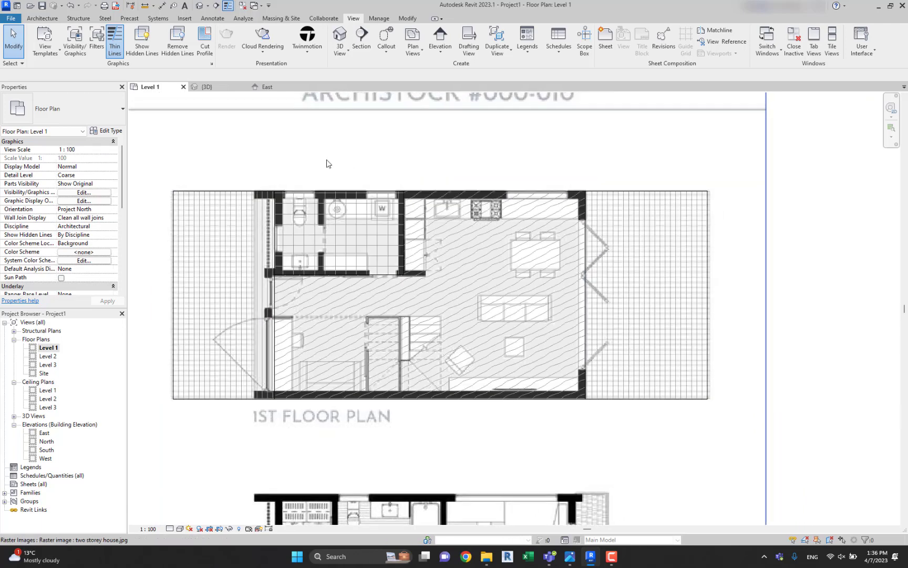
{"action": "scroll", "coordinate": [326, 163], "scroll_direction": "down", "scroll_amount": 3}
{"action": "scroll", "coordinate": [399, 161], "scroll_direction": "up", "scroll_amount": 1}
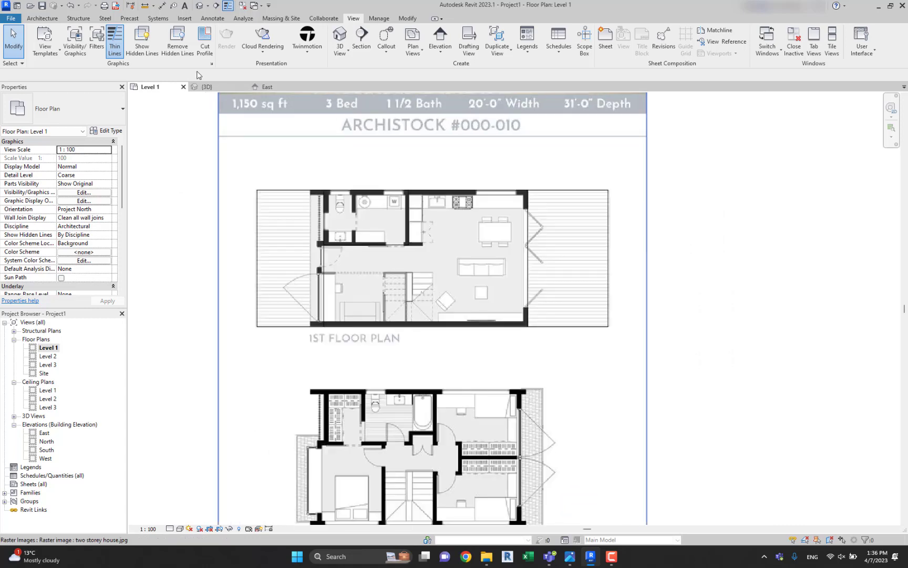
Start the Wall command and duplicate the Generic - 200mm wall type as Exterior.
{"action": "left_click", "coordinate": [55, 19]}
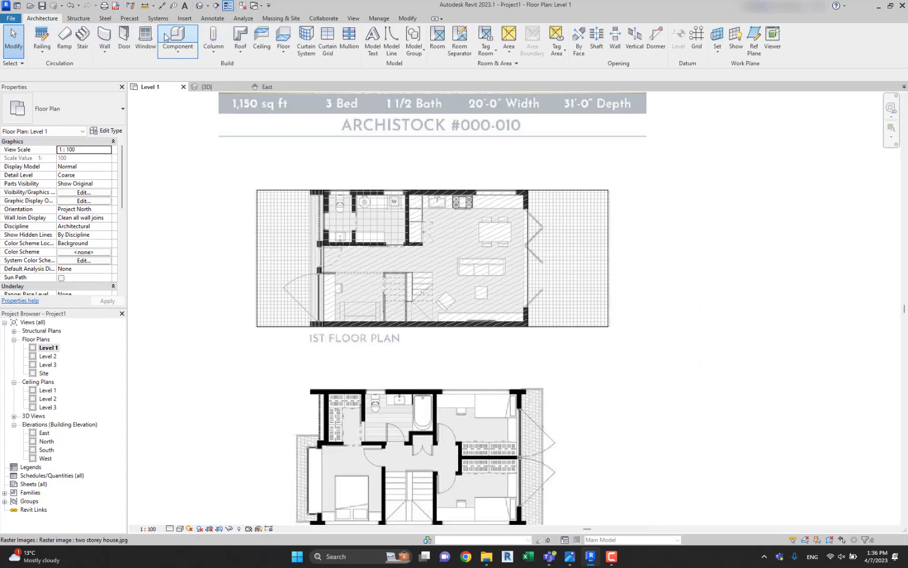
{"action": "left_click", "coordinate": [105, 37]}
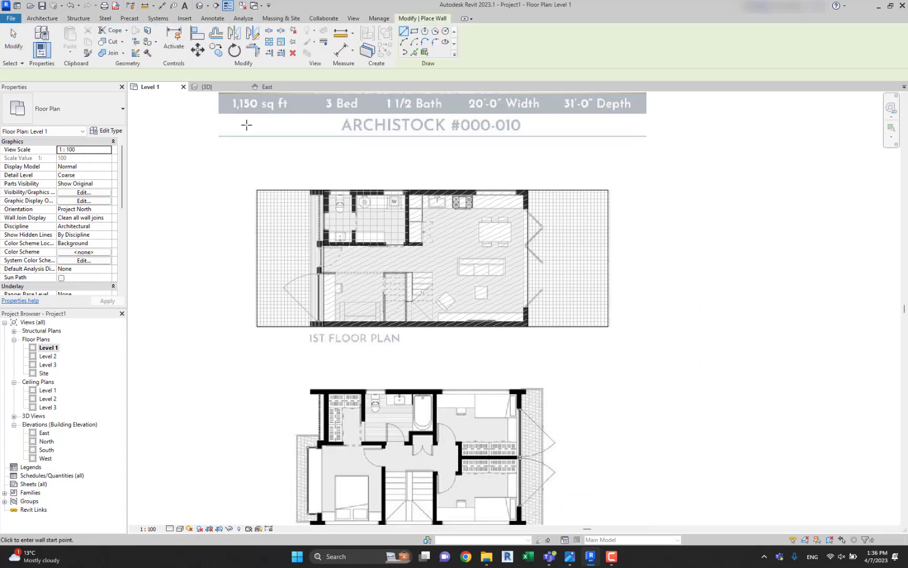
{"action": "left_click", "coordinate": [112, 131]}
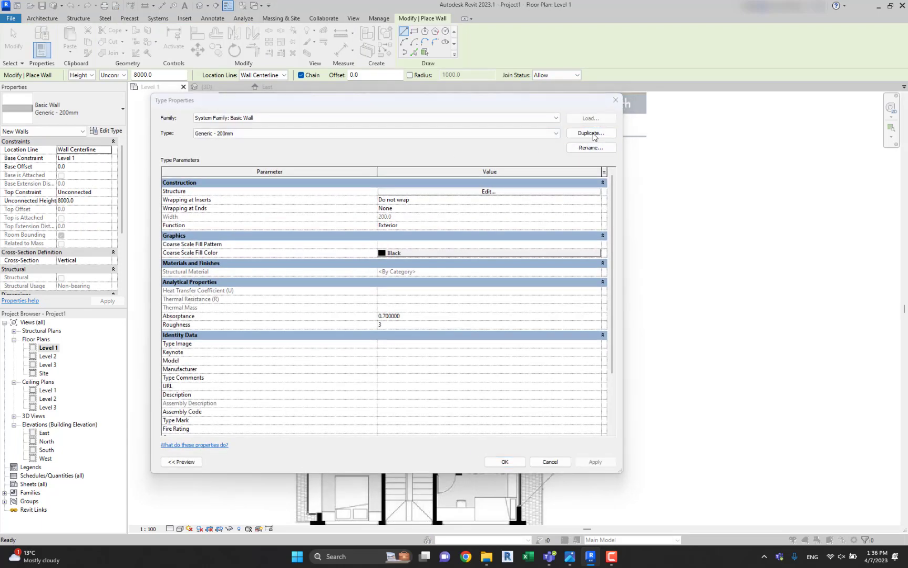
{"action": "left_click", "coordinate": [593, 134]}
{"action": "type", "text": "Exterior"}
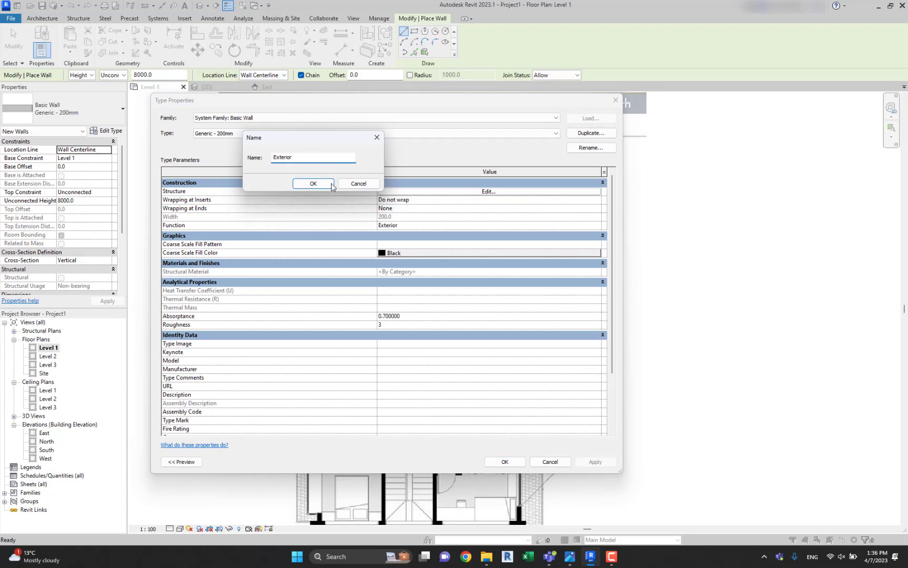
{"action": "left_click", "coordinate": [331, 184]}
Insert two layers in the Exterior wall's structure and place one outside the core boundary on each side.
{"action": "left_click", "coordinate": [476, 191]}
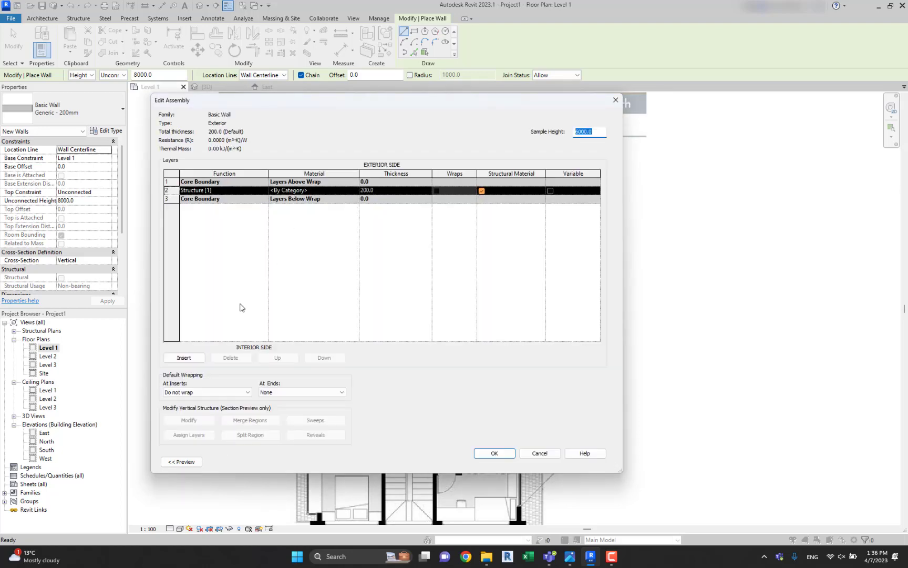
{"action": "left_click", "coordinate": [184, 357]}
{"action": "left_click", "coordinate": [184, 357]}
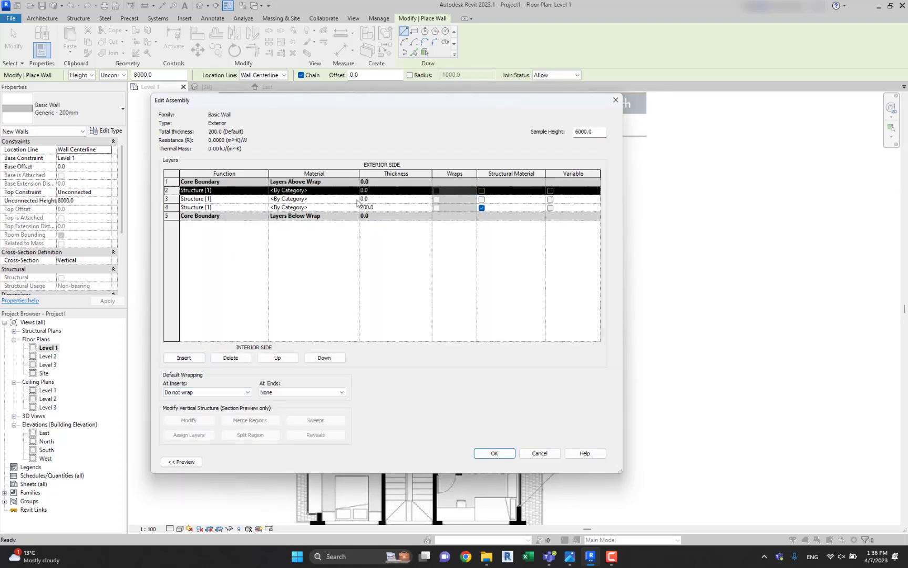
{"action": "left_click", "coordinate": [339, 208]}
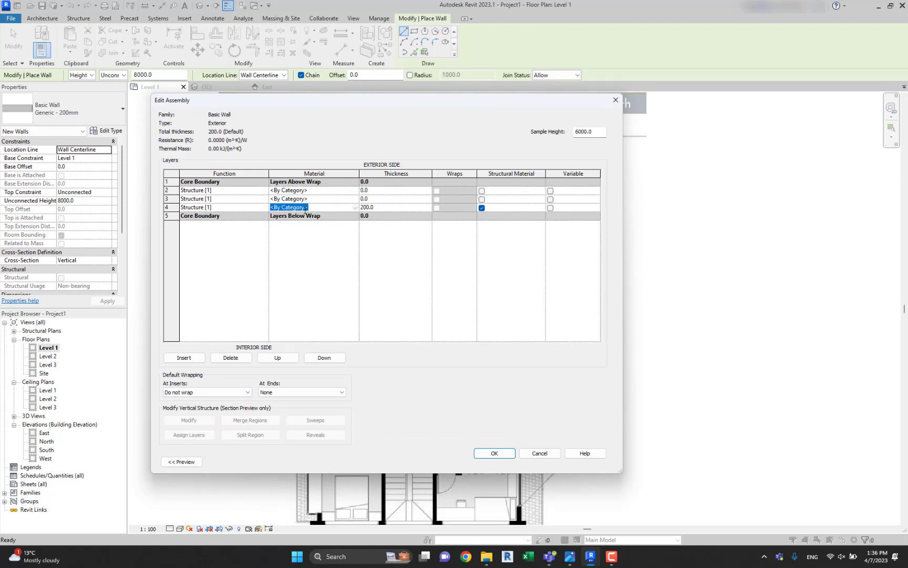
{"action": "left_click", "coordinate": [221, 192]}
{"action": "left_click", "coordinate": [287, 359]}
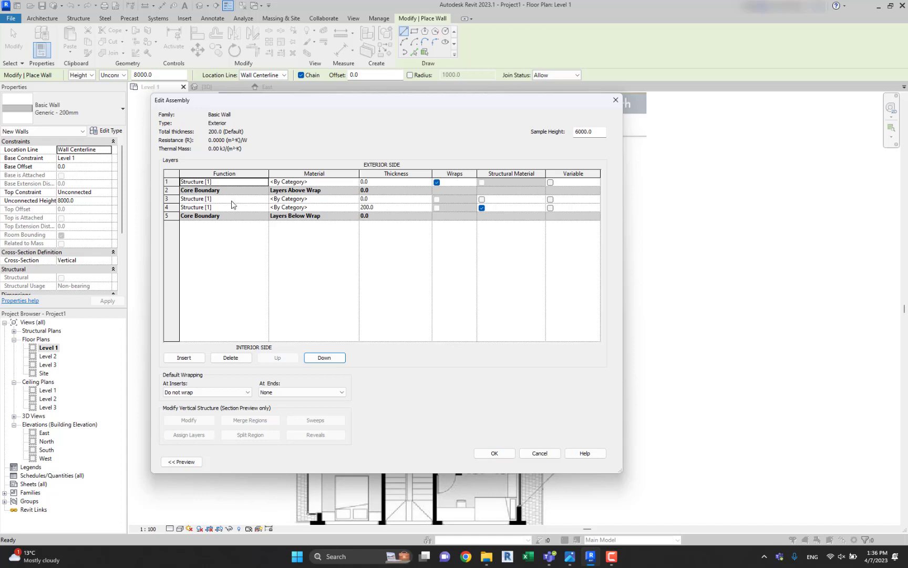
{"action": "left_click", "coordinate": [232, 200]}
{"action": "left_click", "coordinate": [324, 357]}
{"action": "left_click", "coordinate": [325, 357]}
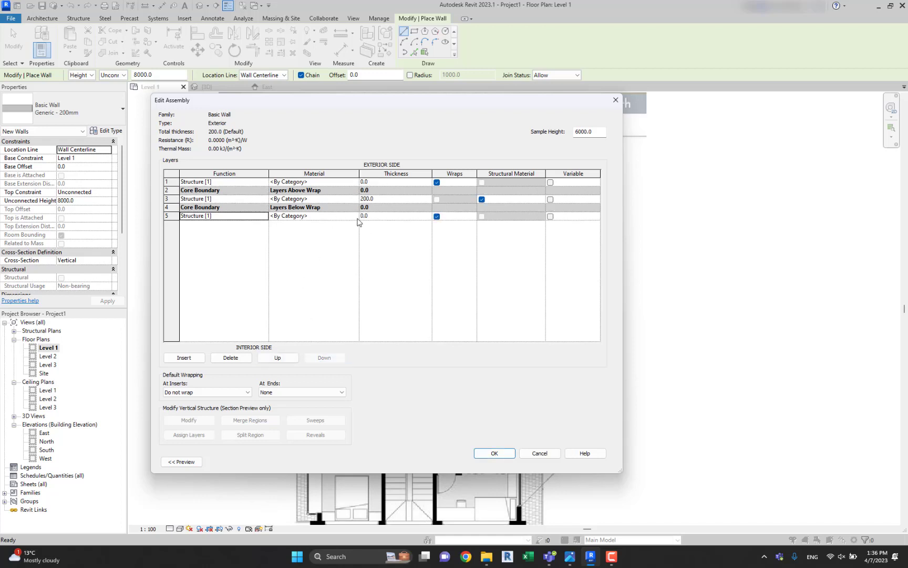
Set the function of the outermost and innermost layers of the Exterior wall to Substrate [2].
{"action": "left_click", "coordinate": [257, 183]}
{"action": "left_click", "coordinate": [264, 182]}
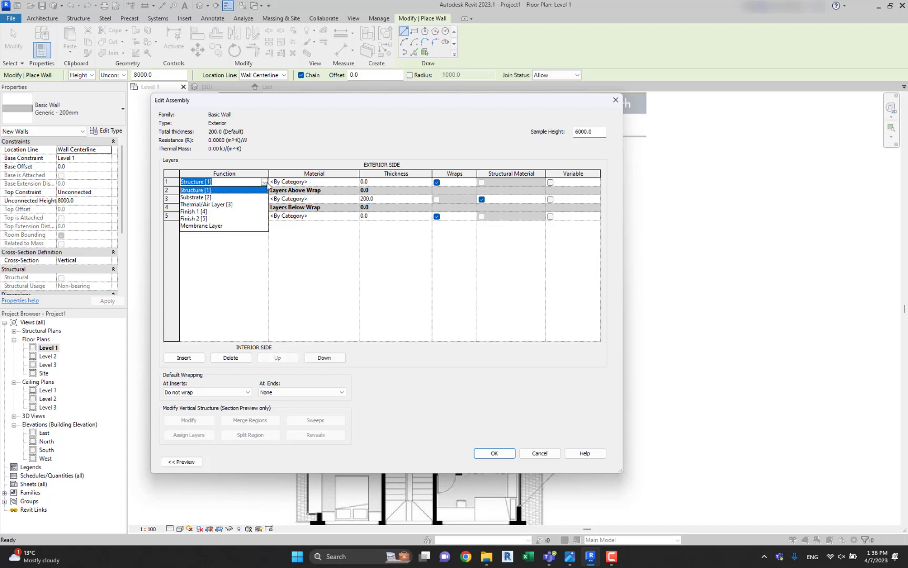
{"action": "left_click", "coordinate": [211, 198]}
{"action": "left_click", "coordinate": [265, 216]}
{"action": "left_click", "coordinate": [265, 216]}
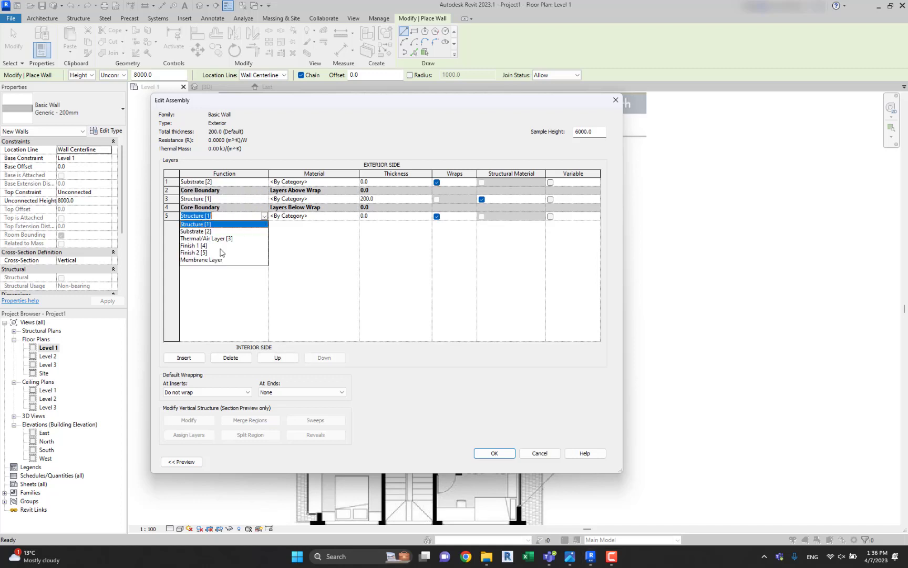
{"action": "left_click", "coordinate": [200, 233]}
Create a new material named Facade siding for the outermost layer of the Exterior wall.
{"action": "left_click", "coordinate": [355, 183]}
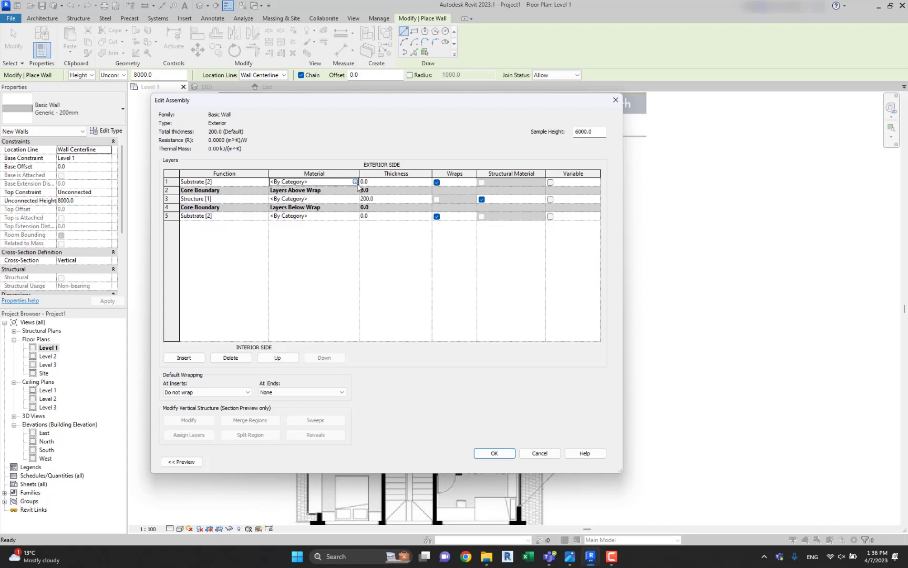
{"action": "left_click", "coordinate": [356, 183]}
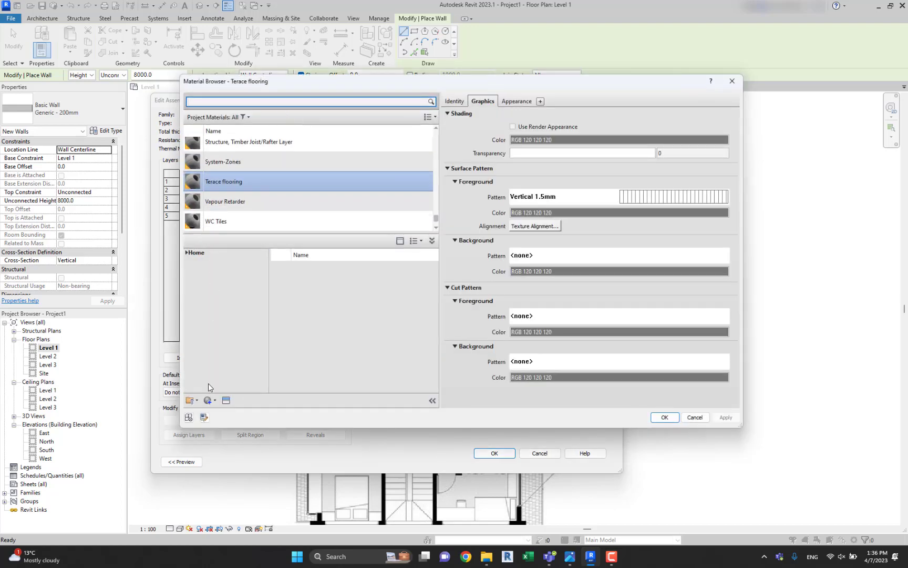
{"action": "left_click", "coordinate": [208, 401]}
{"action": "left_click", "coordinate": [231, 411]}
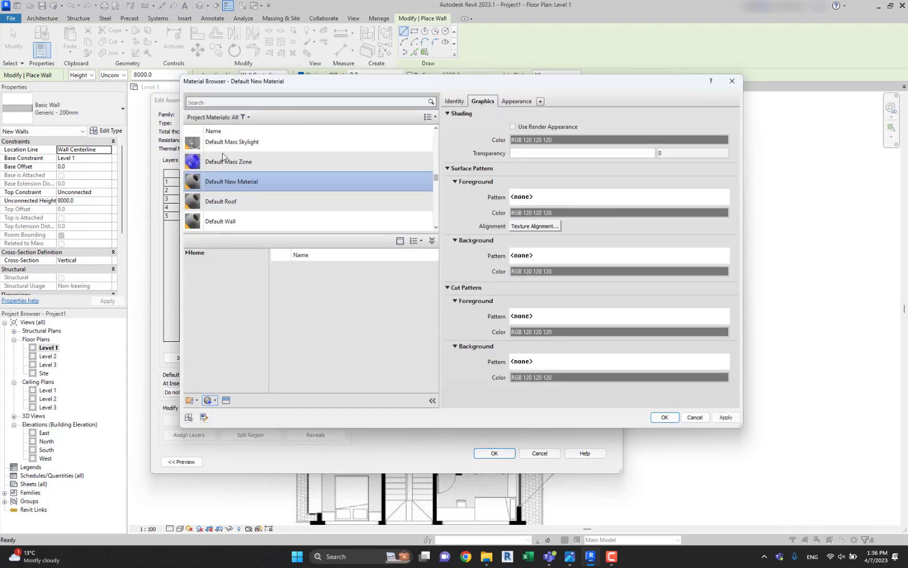
{"action": "right_click", "coordinate": [247, 182]}
{"action": "left_click", "coordinate": [294, 219]}
{"action": "type", "text": "Facade siding"}
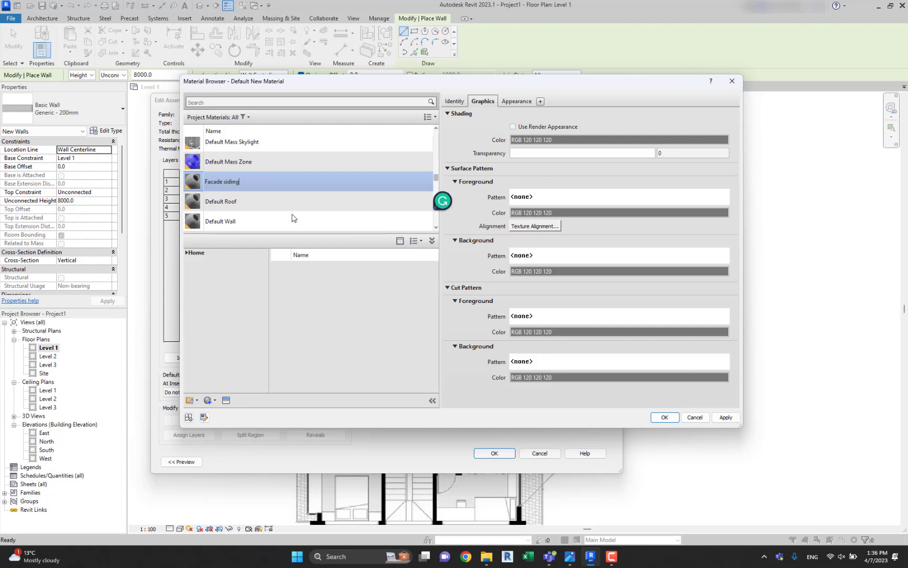
{"action": "left_click", "coordinate": [288, 201]}
{"action": "left_click", "coordinate": [252, 178]}
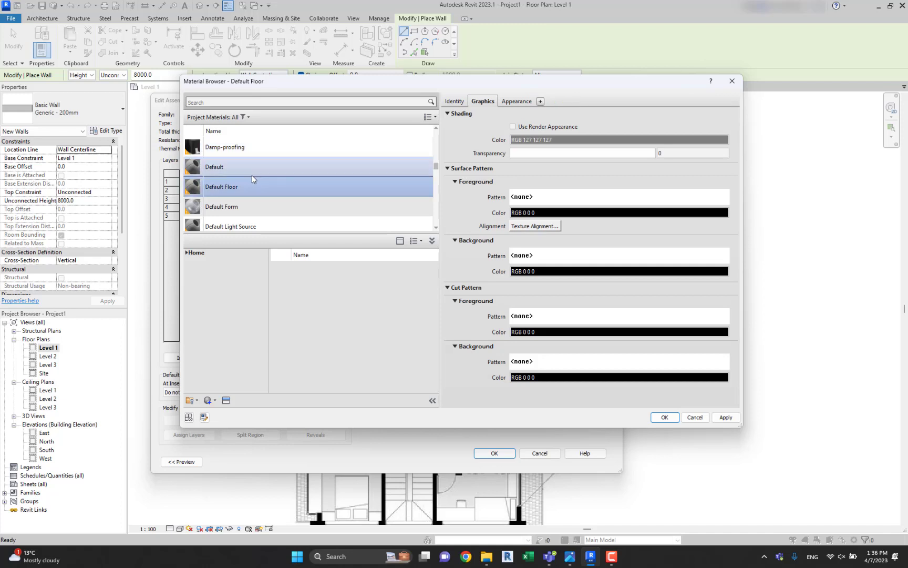
{"action": "left_click", "coordinate": [265, 152]}
{"action": "key", "text": "f"}
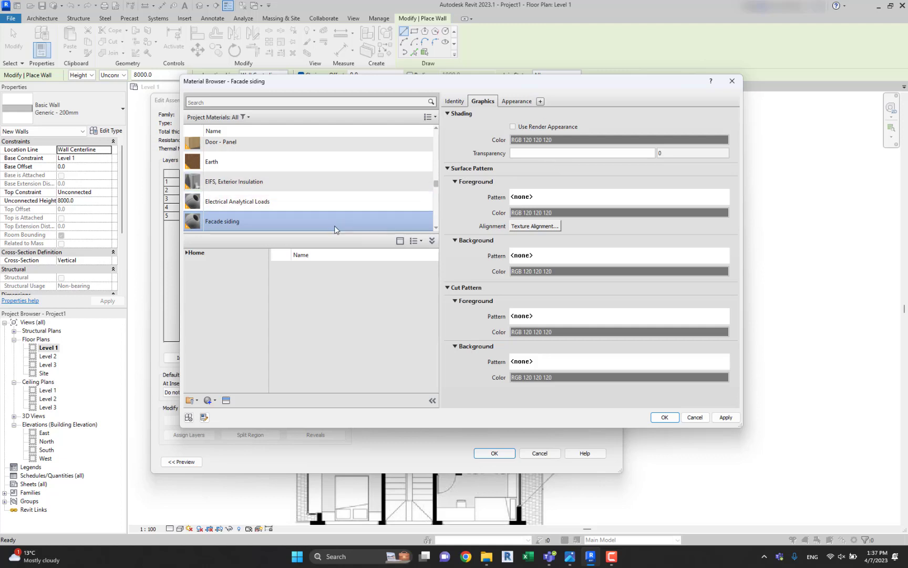
Give Facade siding the Vertical drafting pattern as surface foreground and assign the material to the outermost layer.
{"action": "left_click", "coordinate": [516, 102]}
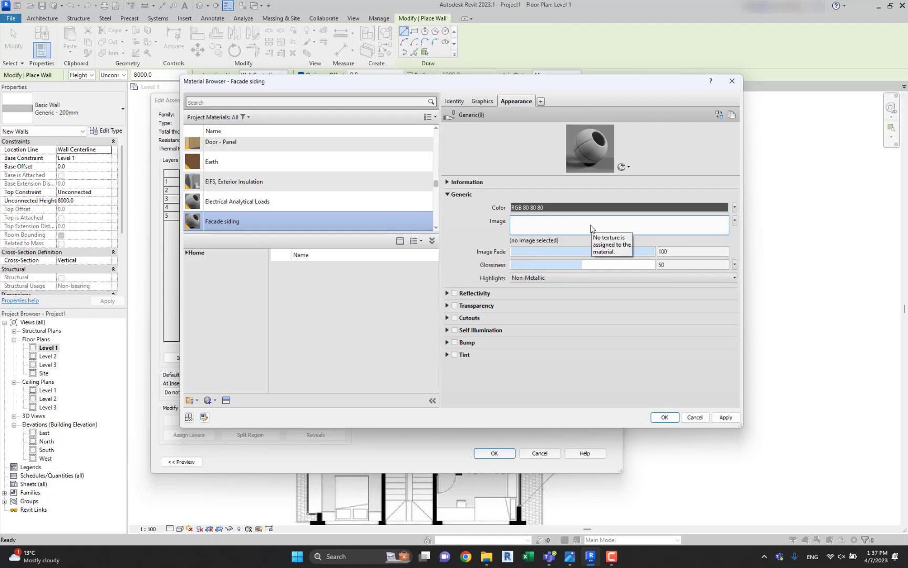
{"action": "left_click", "coordinate": [484, 101]}
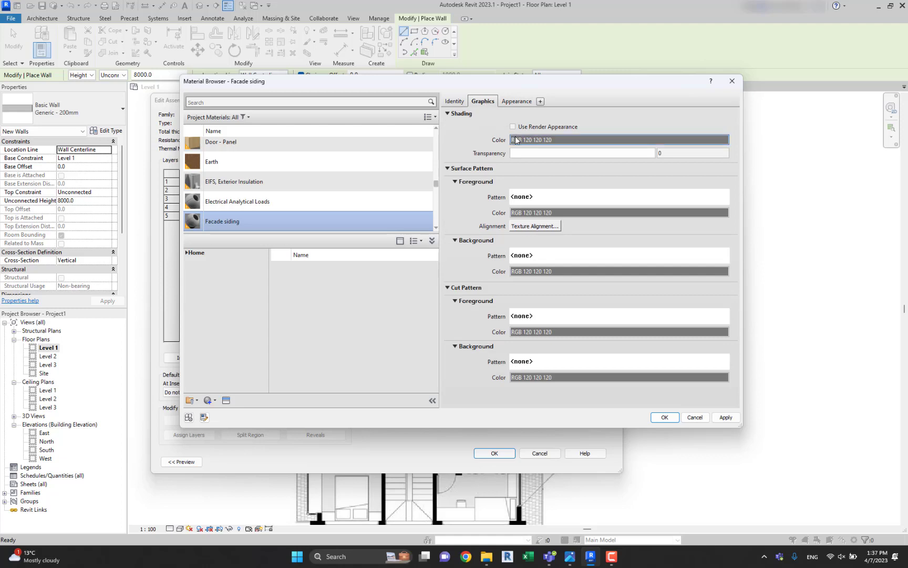
{"action": "left_click", "coordinate": [551, 196]}
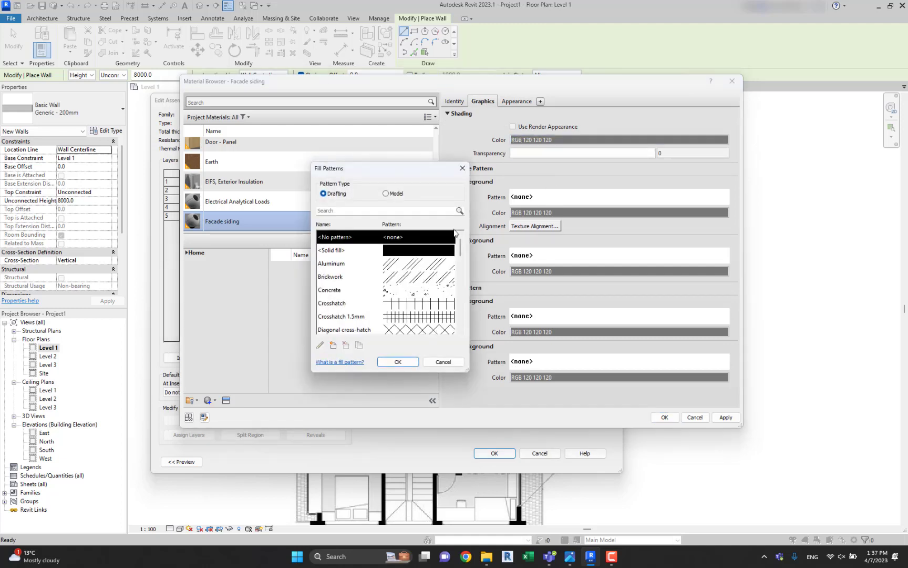
{"action": "scroll", "coordinate": [428, 283], "scroll_direction": "down", "scroll_amount": 8}
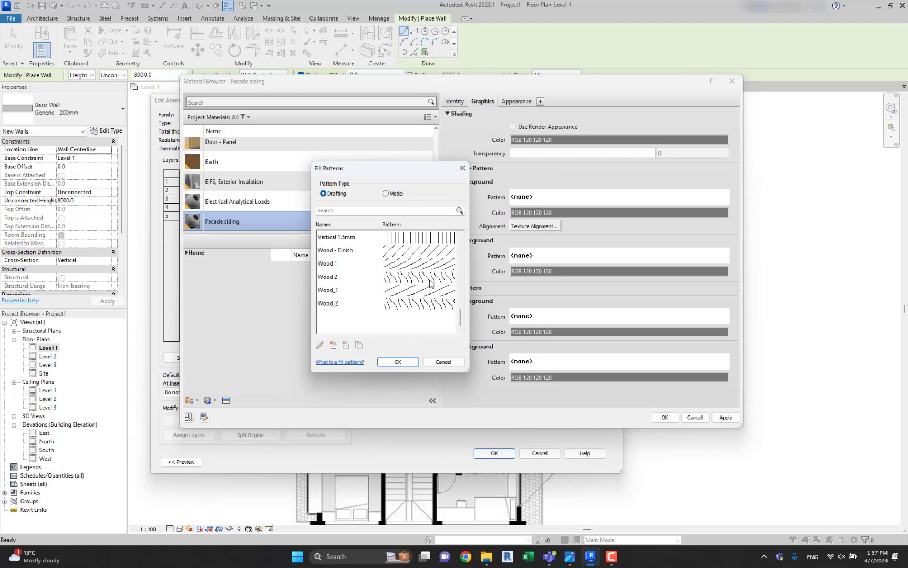
{"action": "left_click", "coordinate": [422, 264]}
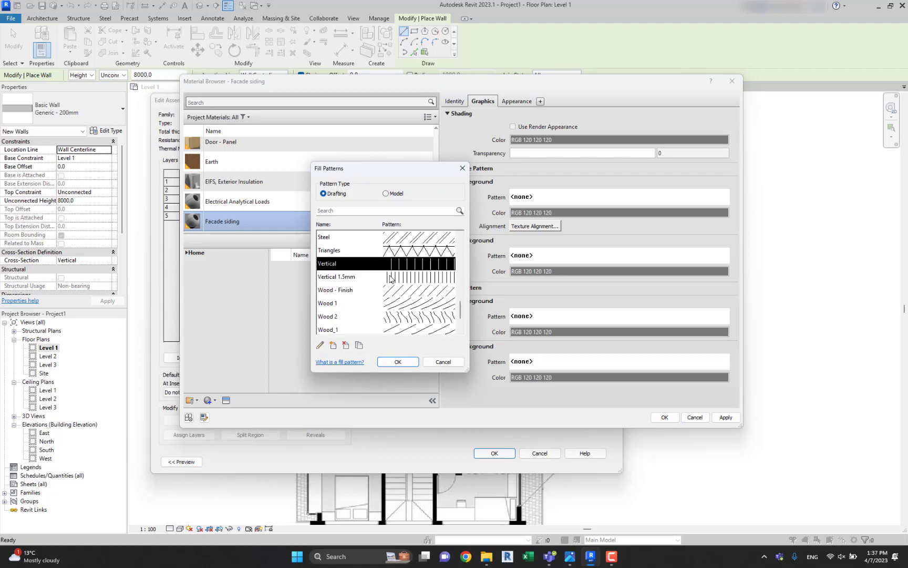
{"action": "left_click", "coordinate": [398, 361]}
{"action": "left_click", "coordinate": [518, 101]}
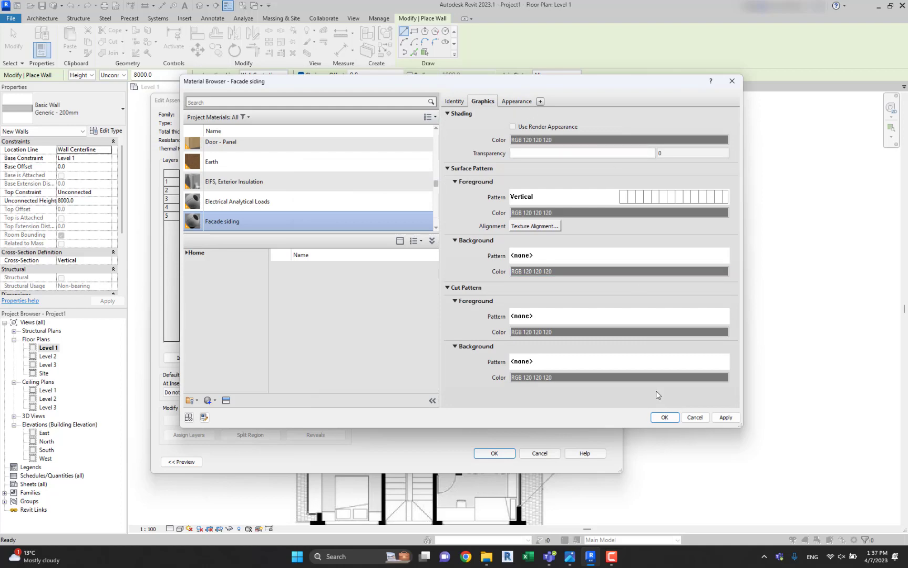
{"action": "left_click", "coordinate": [663, 417]}
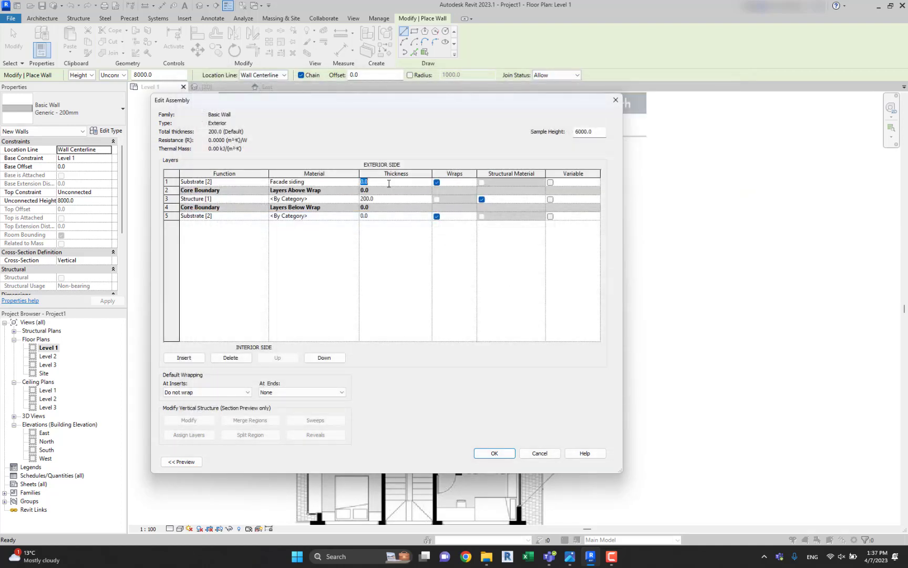
Assign Gypsum Wall Board to the Exterior wall's innermost layer, with thicknesses of 20 mm for the siding and 10 mm for the gypsum.
{"action": "left_click", "coordinate": [346, 218]}
{"action": "left_click", "coordinate": [356, 216]}
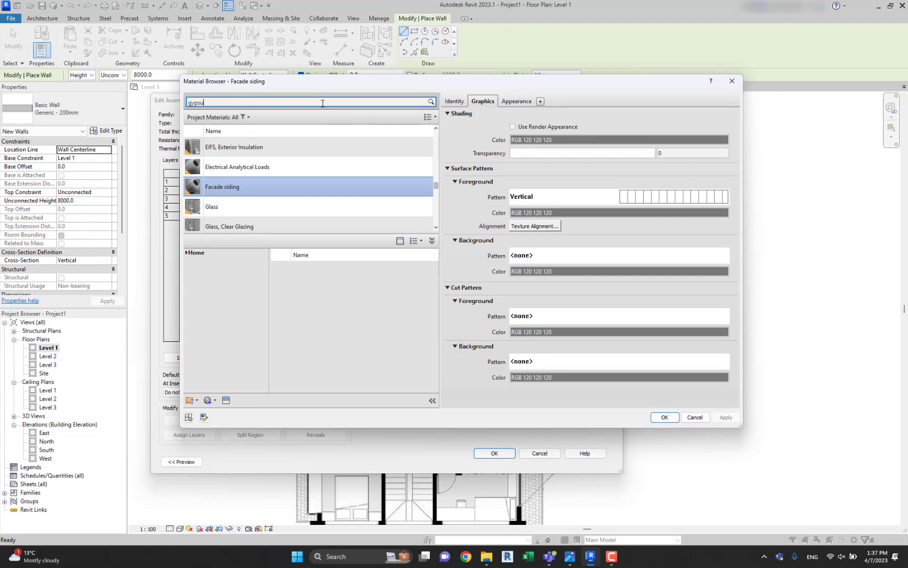
{"action": "double_click", "coordinate": [234, 161]}
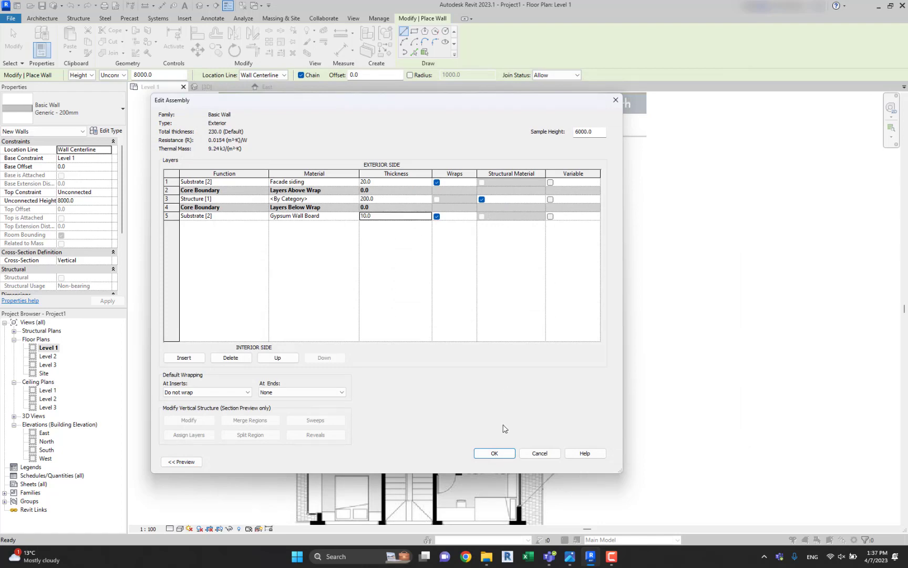
{"action": "left_click", "coordinate": [496, 456]}
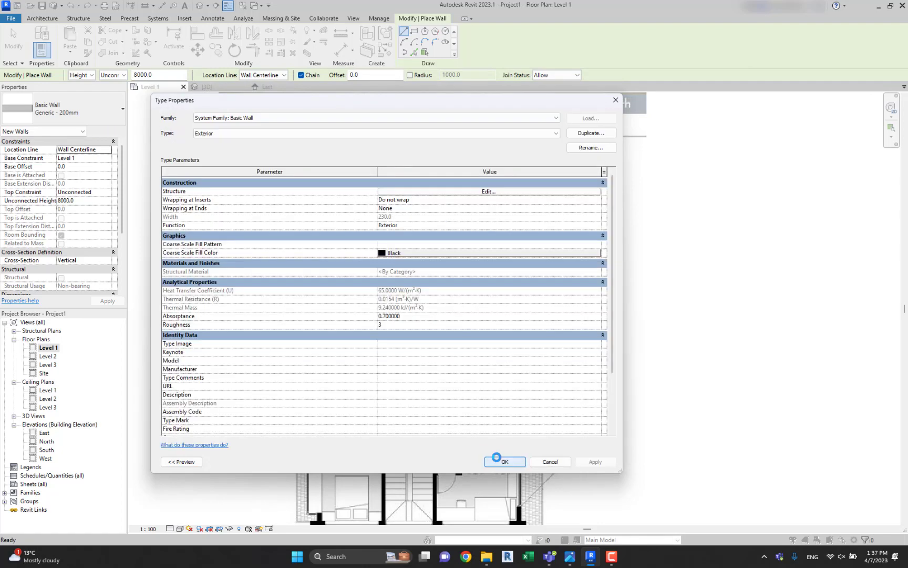
Duplicate the Exterior wall type as Interior with a 95 mm structure layer and a 10 mm outermost layer.
{"action": "left_click", "coordinate": [610, 133]}
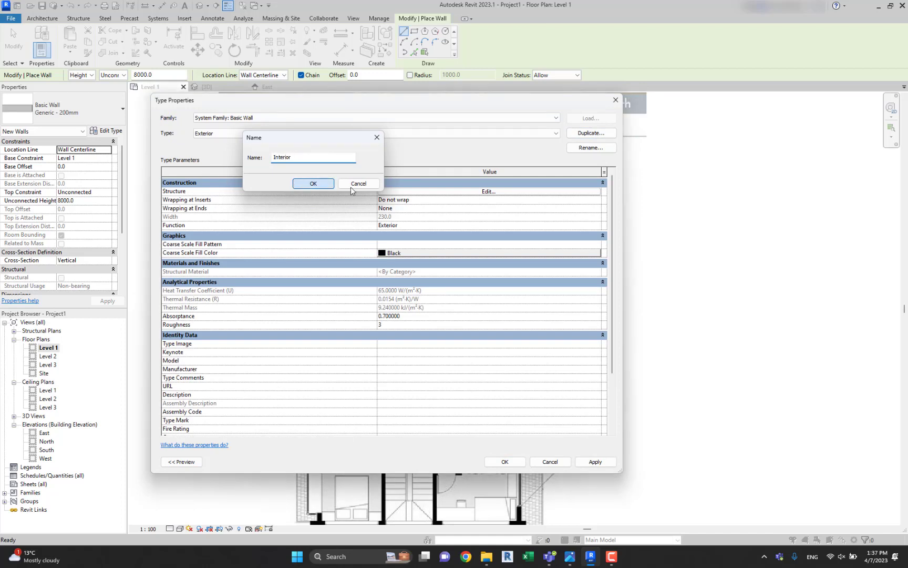
{"action": "left_click", "coordinate": [315, 183]}
{"action": "left_click", "coordinate": [402, 191]}
{"action": "left_click", "coordinate": [389, 198]}
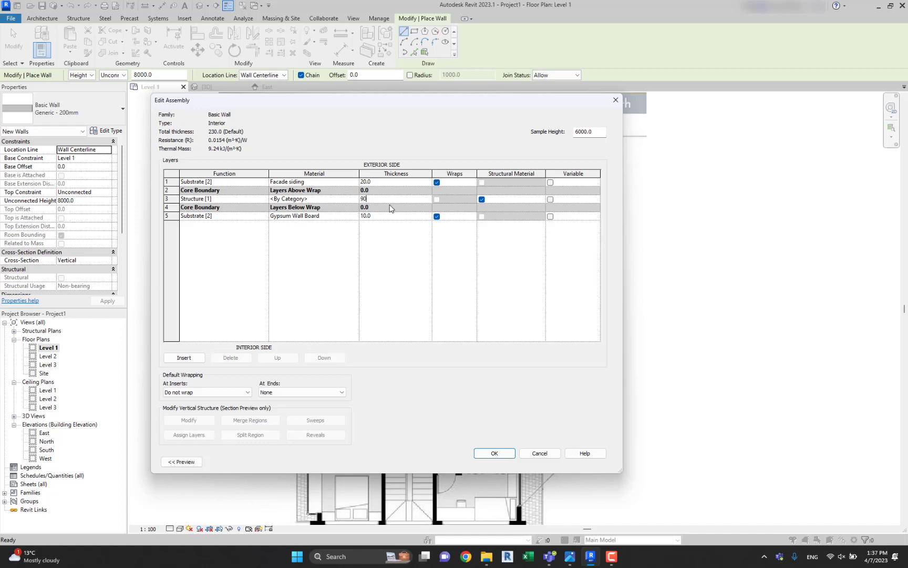
{"action": "left_click", "coordinate": [392, 200]}
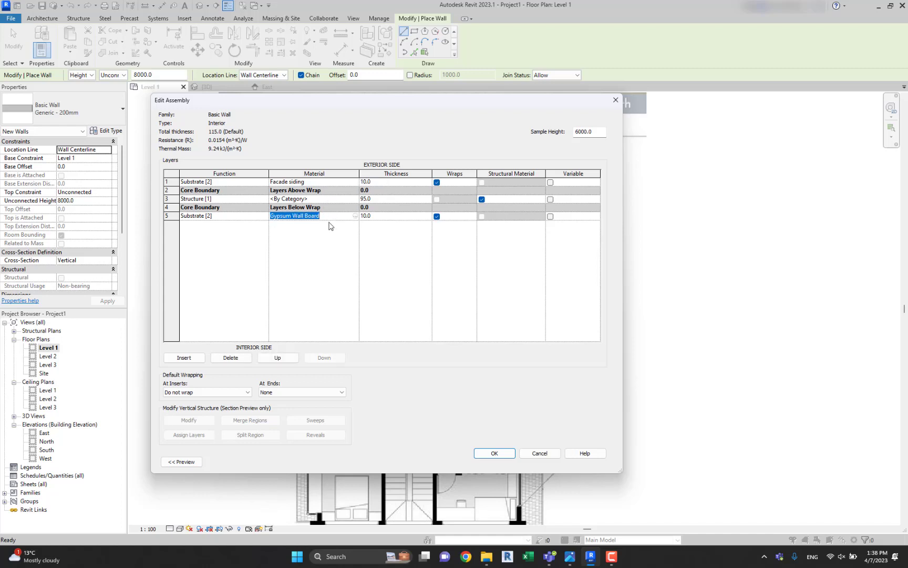
Replace Facade siding with Gypsum Wall Board in the Interior wall's outermost layer, accept the type and leave the Wall command.
{"action": "left_click", "coordinate": [322, 183]}
{"action": "type", "text": "Gypsum Wall Board"}
{"action": "left_click", "coordinate": [440, 267]}
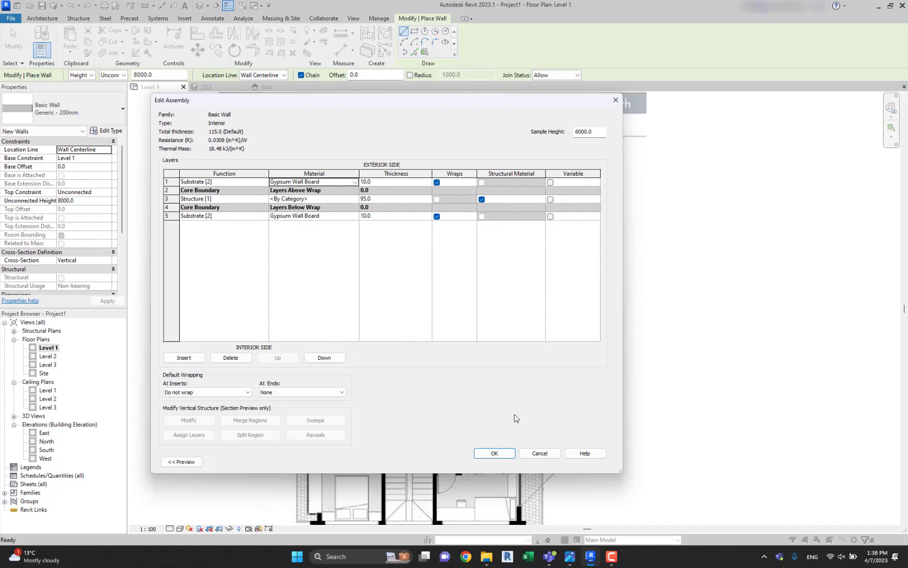
{"action": "left_click", "coordinate": [495, 454]}
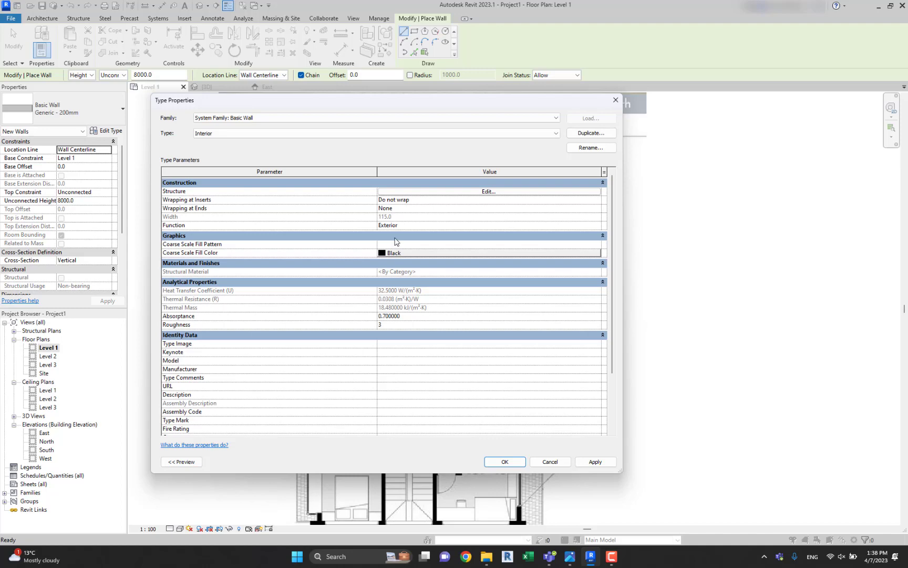
{"action": "left_click", "coordinate": [505, 461]}
{"action": "middle_click_drag", "start_coordinate": [638, 248], "coordinate": [644, 255]}
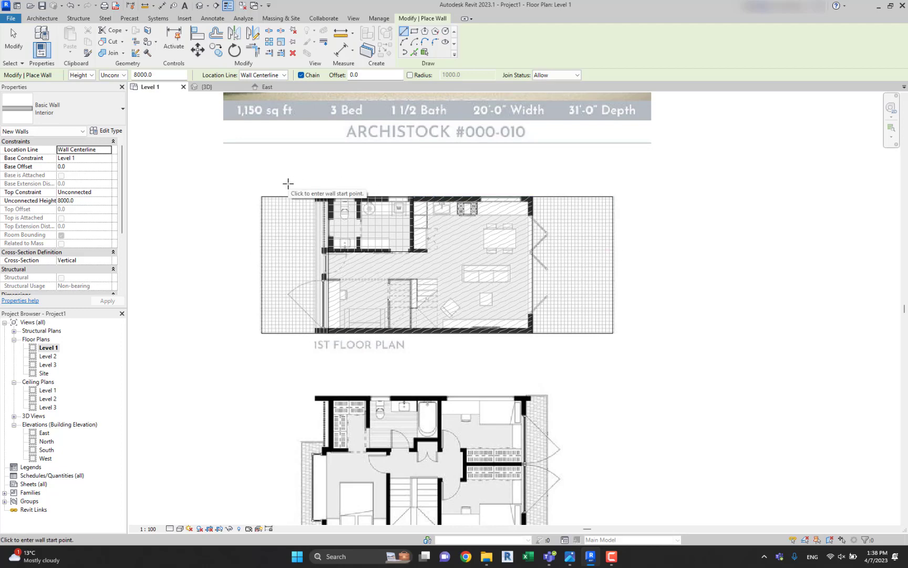
{"action": "key", "text": "Escape"}
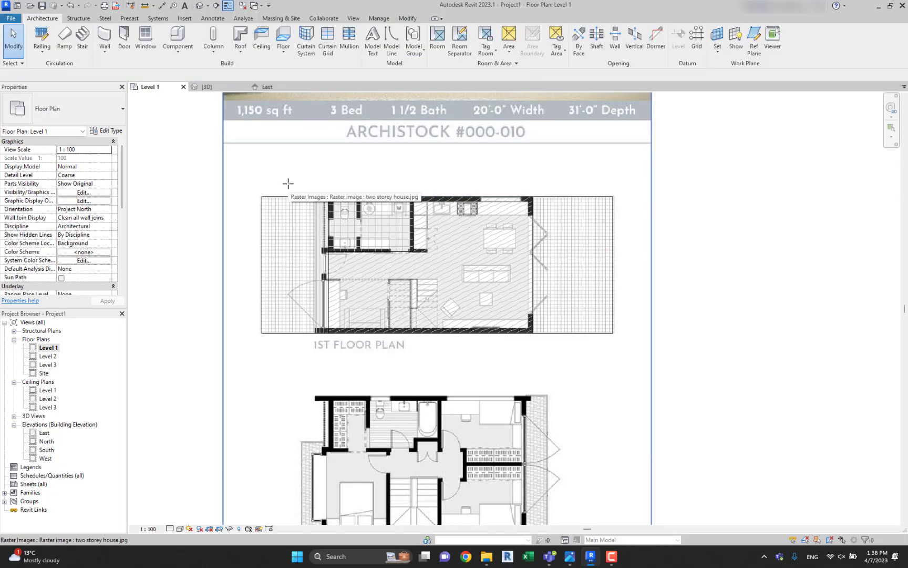
{"action": "scroll", "coordinate": [367, 201], "scroll_direction": "up", "scroll_amount": 3}
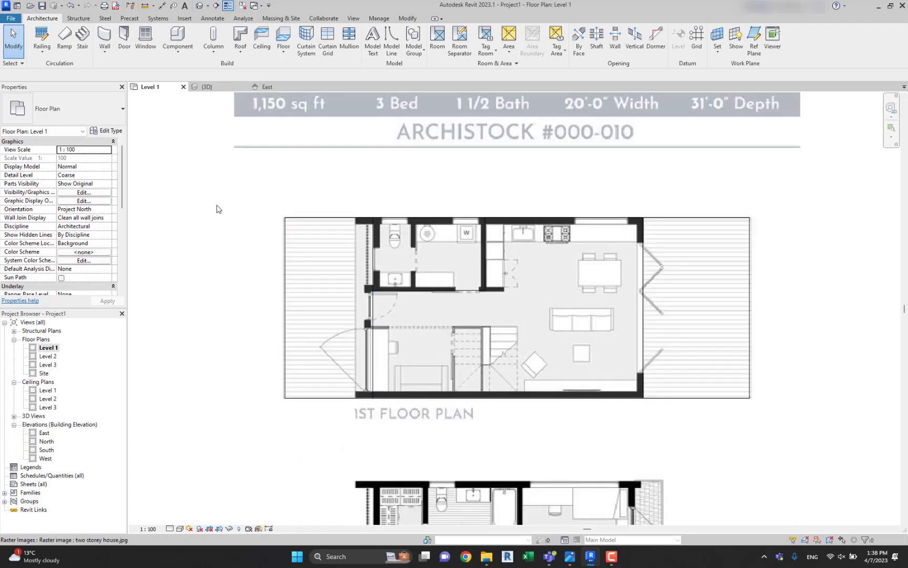
{"action": "left_click", "coordinate": [233, 205]}
{"action": "left_click", "coordinate": [206, 197]}
{"action": "left_click", "coordinate": [234, 192]}
{"action": "left_click", "coordinate": [199, 195]}
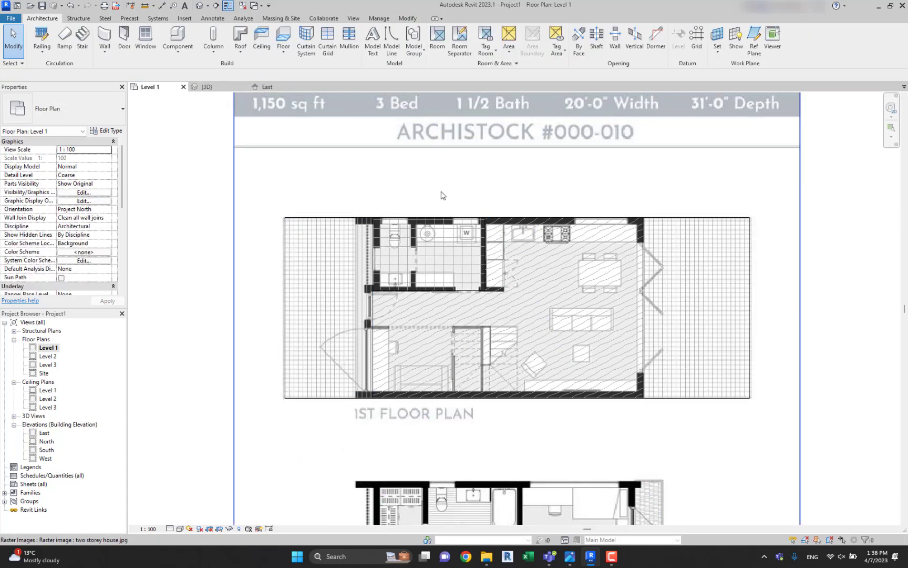
{"action": "left_click_drag", "start_coordinate": [440, 195], "coordinate": [431, 191]}
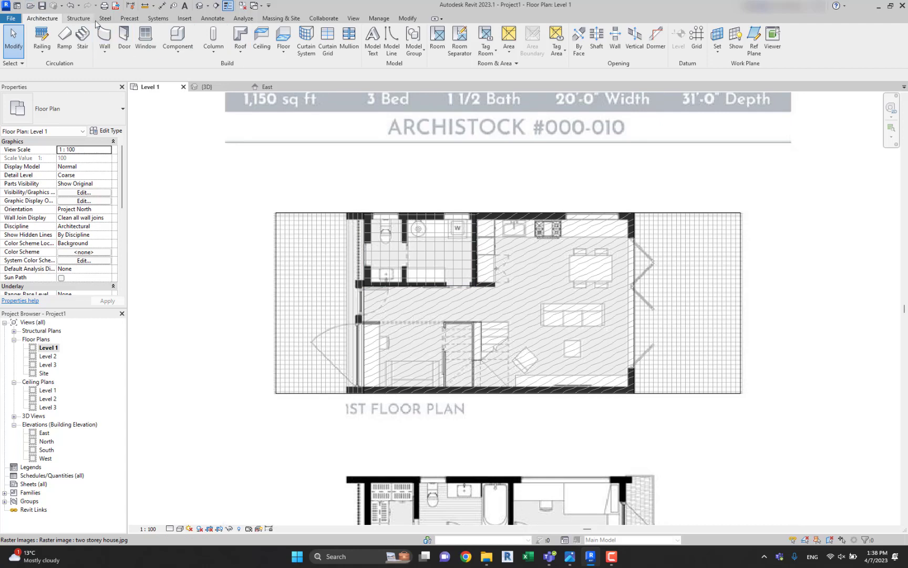
Start the Wall command with the Exterior type and set its top constraint to Up to level: Level 2.
{"action": "left_click", "coordinate": [108, 39]}
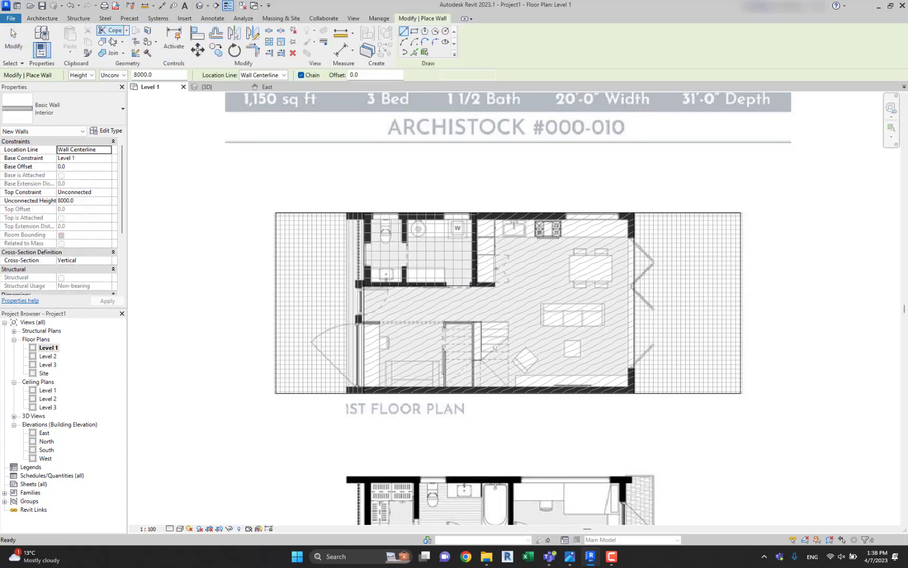
{"action": "left_click", "coordinate": [89, 108]}
{"action": "scroll", "coordinate": [87, 182], "scroll_direction": "up", "scroll_amount": 1}
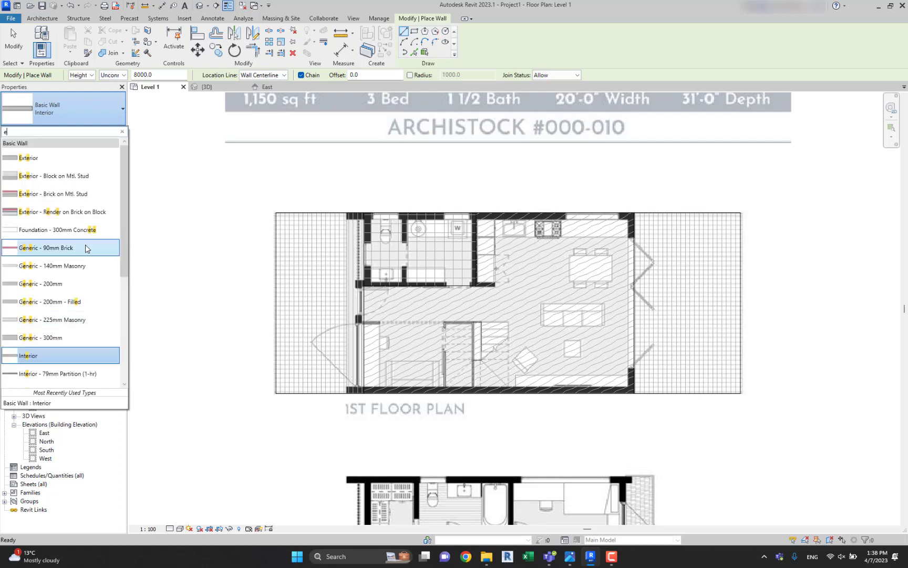
{"action": "left_click", "coordinate": [59, 160]}
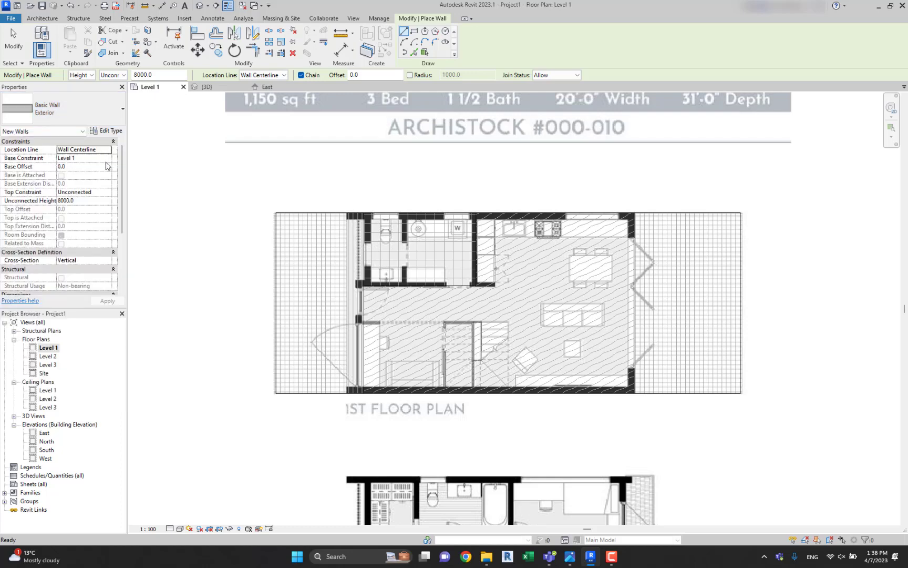
{"action": "left_click", "coordinate": [84, 194]}
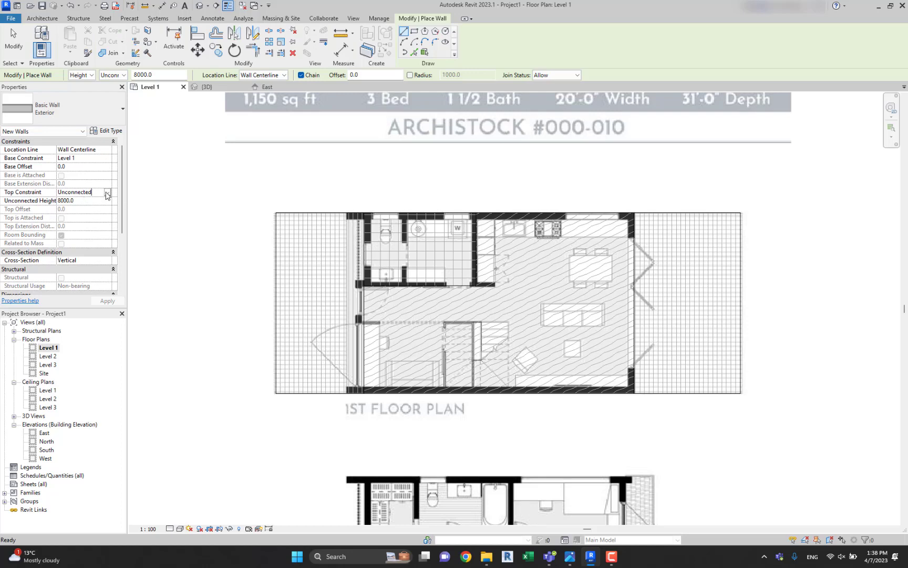
{"action": "left_click", "coordinate": [107, 194]}
{"action": "left_click", "coordinate": [94, 216]}
Set the location line of the new Exterior walls to Finish Face: Exterior.
{"action": "middle_click_drag", "start_coordinate": [383, 193], "coordinate": [336, 184]}
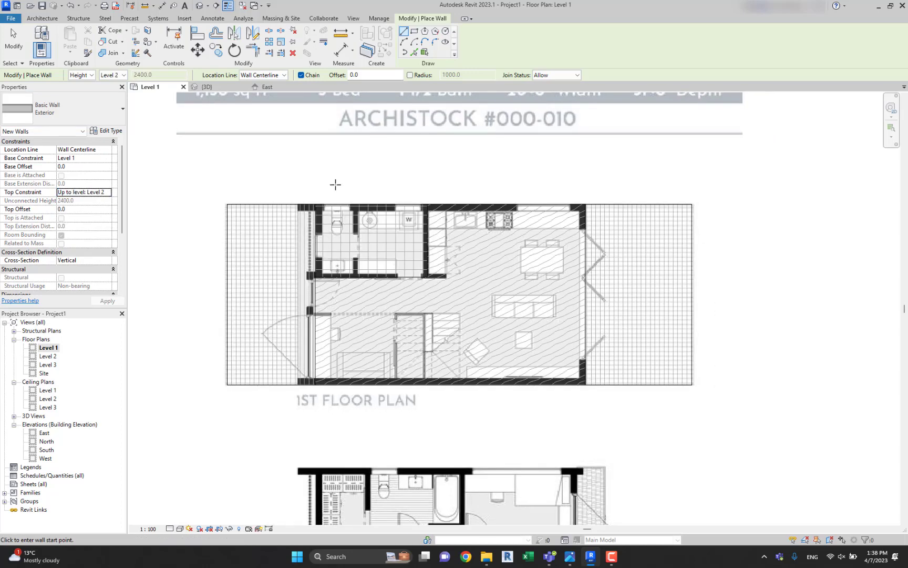
{"action": "scroll", "coordinate": [323, 200], "scroll_direction": "up", "scroll_amount": 2}
{"action": "left_click", "coordinate": [284, 206]}
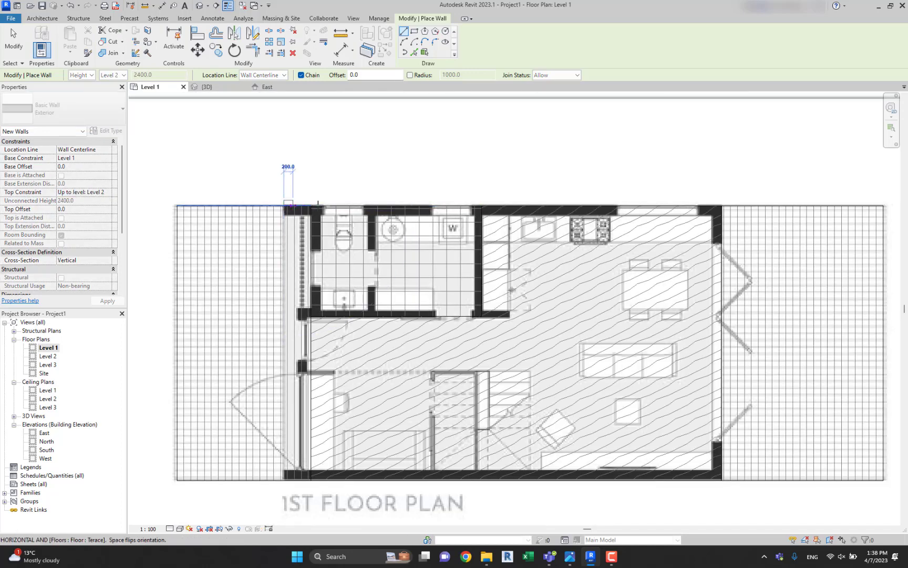
{"action": "key", "text": "Escape"}
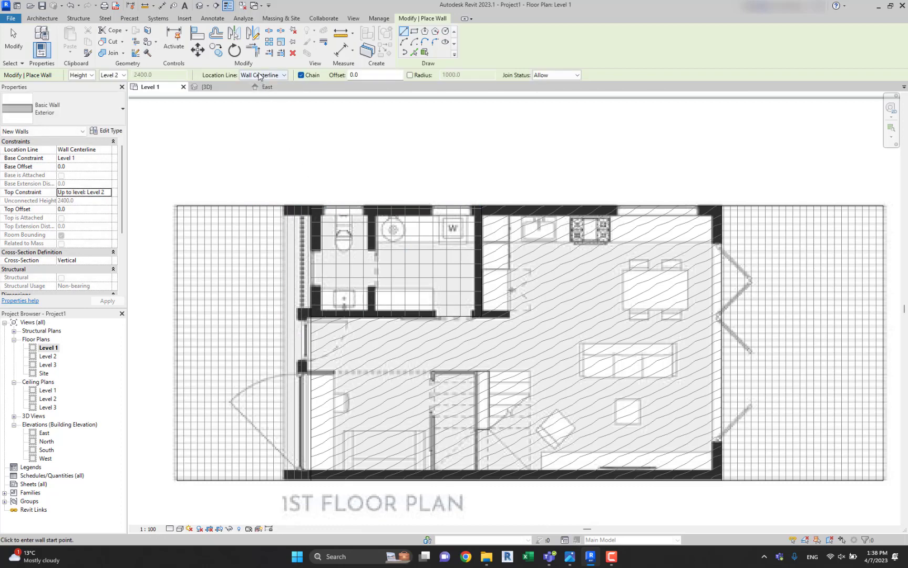
{"action": "left_click", "coordinate": [259, 75]}
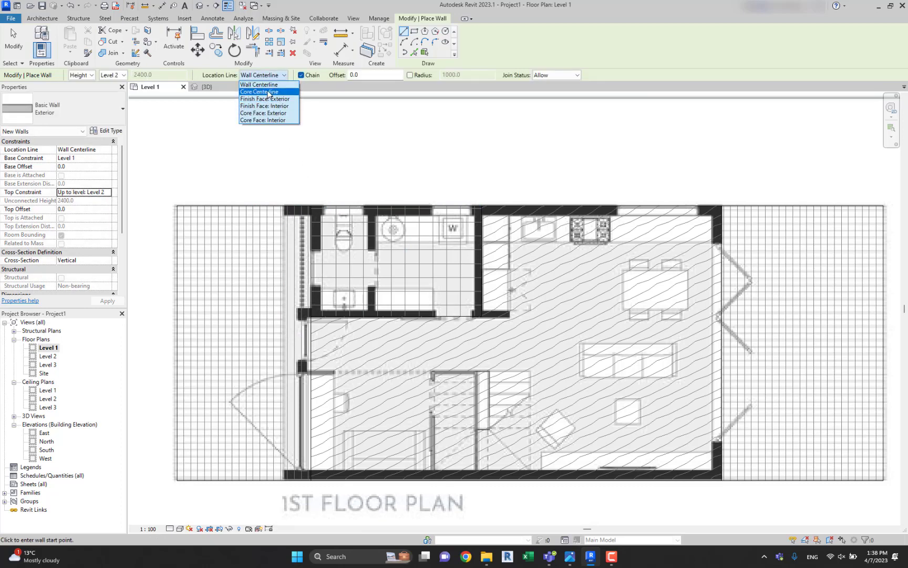
{"action": "left_click", "coordinate": [265, 99]}
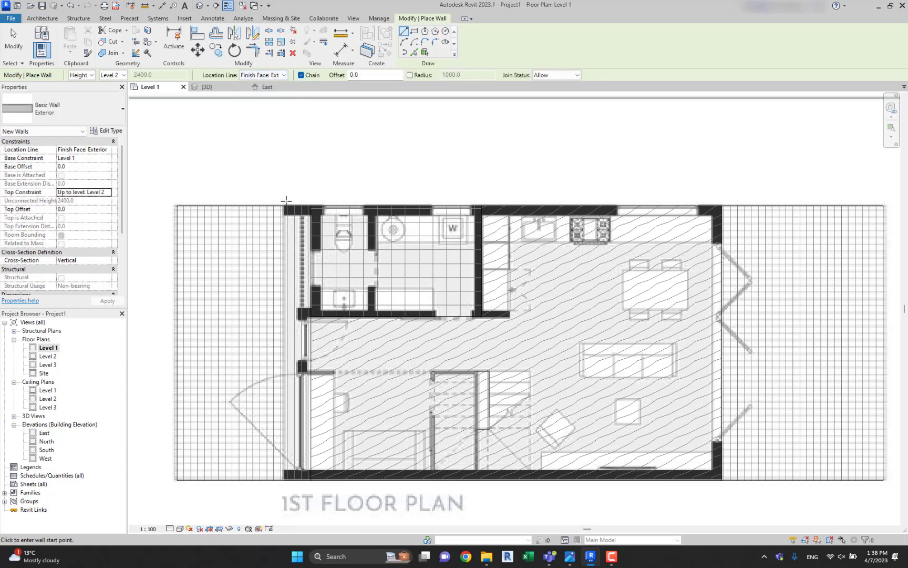
Draw chained Exterior walls along the 1st floor plan's outer north, east and south edges, excluding the terraces, then end the chain.
{"action": "left_click", "coordinate": [286, 205]}
{"action": "scroll", "coordinate": [341, 209], "scroll_direction": "up", "scroll_amount": 2}
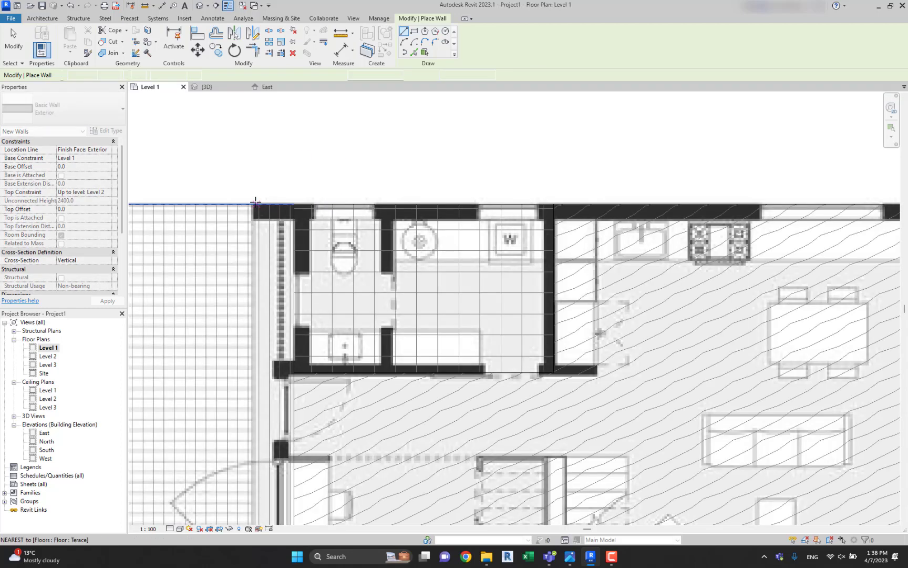
{"action": "scroll", "coordinate": [253, 201], "scroll_direction": "down", "scroll_amount": 2}
{"action": "scroll", "coordinate": [684, 201], "scroll_direction": "up", "scroll_amount": 2}
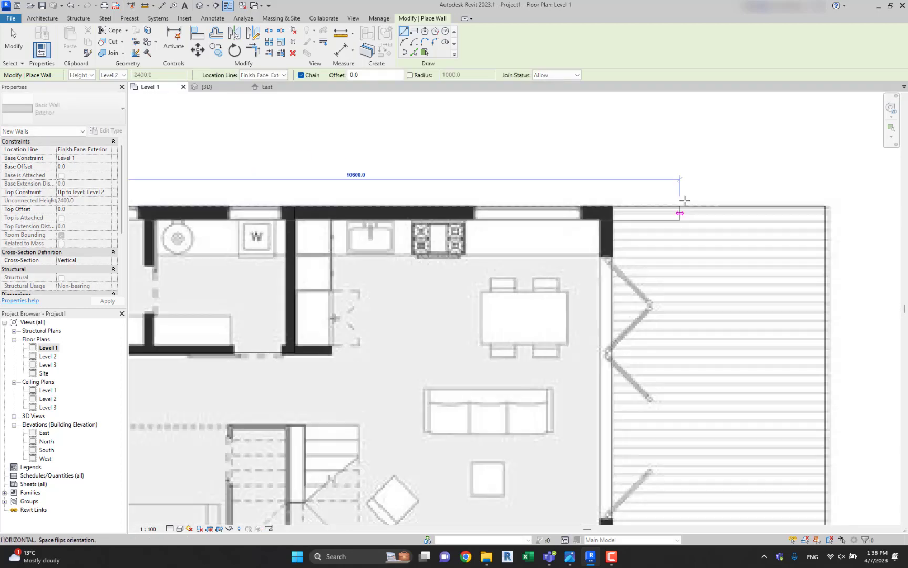
{"action": "left_click", "coordinate": [613, 206]}
{"action": "middle_click_drag", "start_coordinate": [619, 389], "coordinate": [616, 197]}
{"action": "left_click", "coordinate": [610, 378]}
{"action": "middle_click_drag", "start_coordinate": [231, 379], "coordinate": [566, 346]}
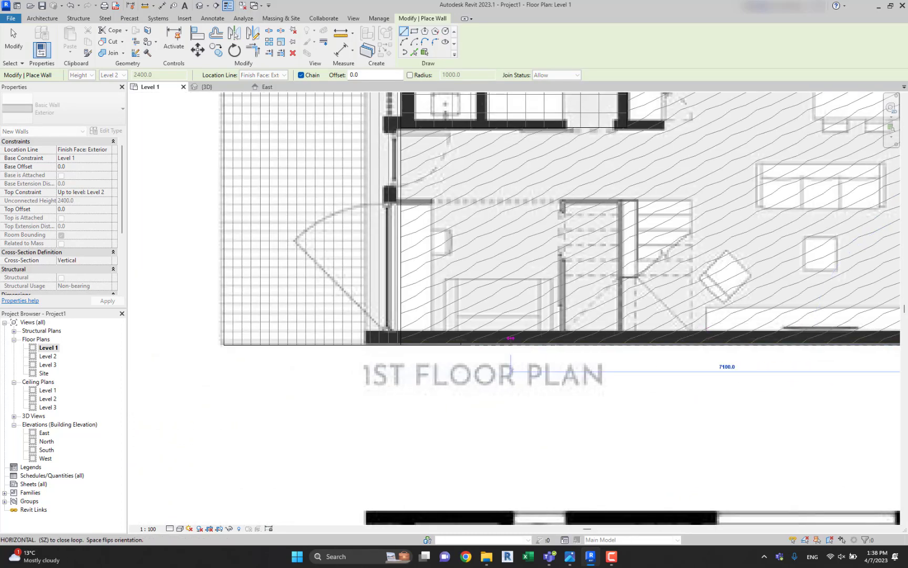
{"action": "left_click", "coordinate": [363, 345]}
{"action": "scroll", "coordinate": [390, 333], "scroll_direction": "down", "scroll_amount": 1}
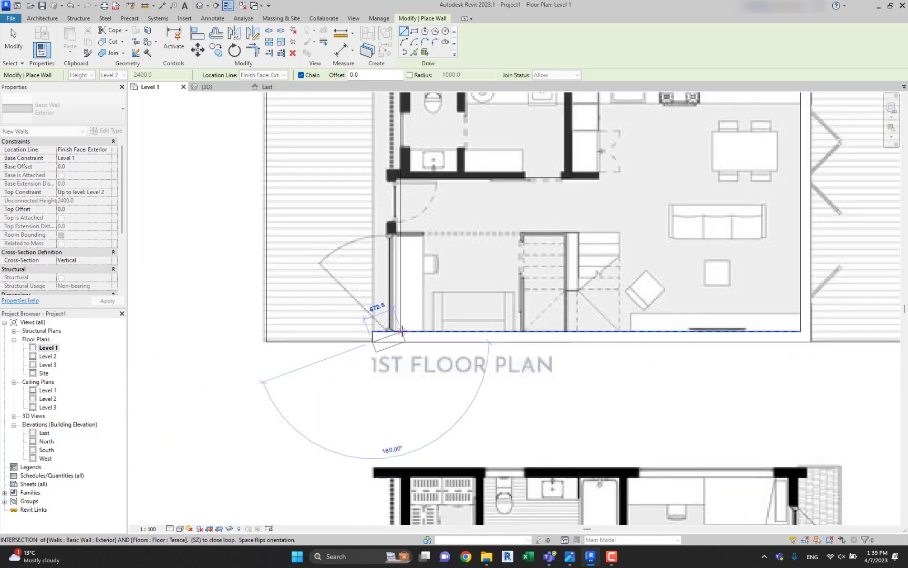
{"action": "key", "text": "Escape"}
Draw the recessed west Exterior wall between the south and north walls and leave the Wall command.
{"action": "left_click", "coordinate": [400, 341]}
{"action": "middle_click_drag", "start_coordinate": [404, 158], "coordinate": [384, 246]}
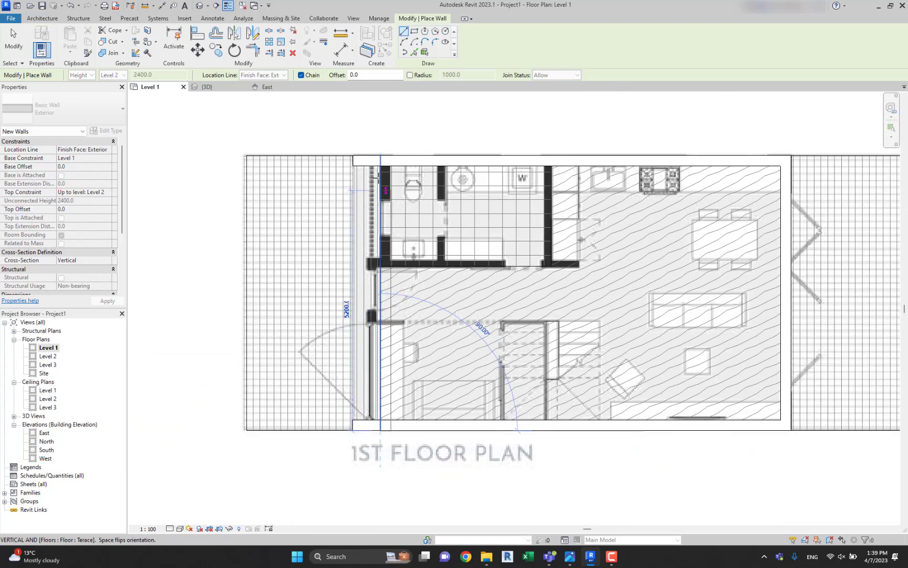
{"action": "left_click", "coordinate": [372, 161]}
{"action": "key", "text": "Escape"}
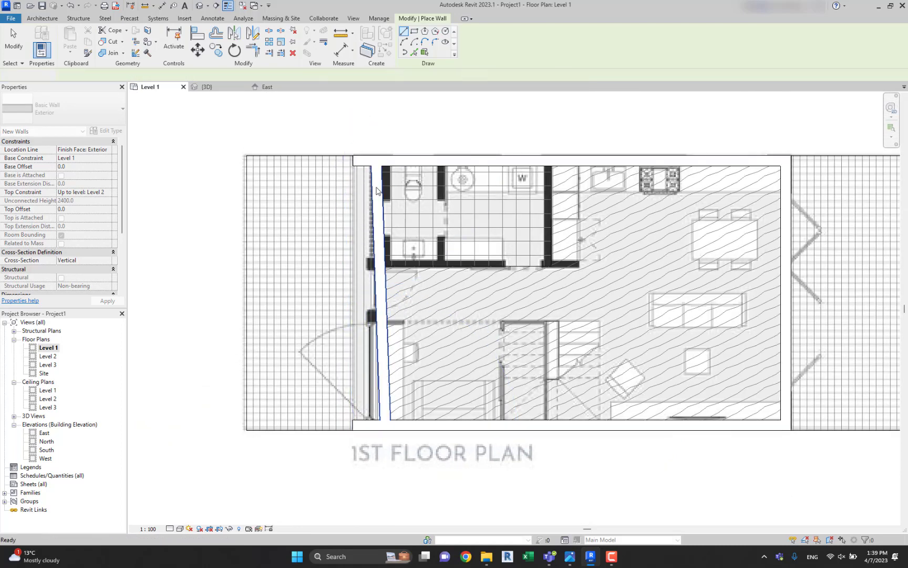
{"action": "key", "text": "Escape"}
Straighten the slanted west wall by moving its south end until the wall runs exactly vertical in plan.
{"action": "left_click", "coordinate": [384, 243]}
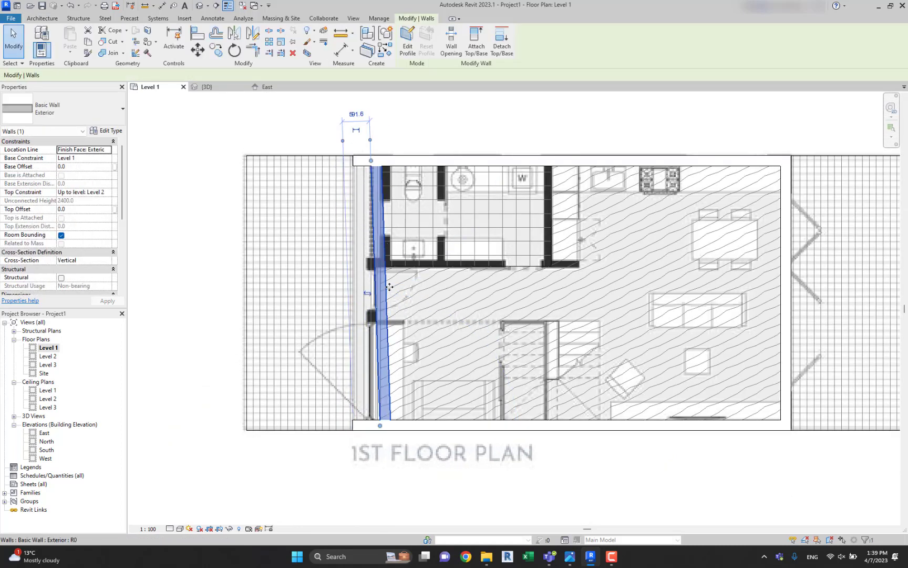
{"action": "left_click_drag", "start_coordinate": [380, 425], "coordinate": [371, 425]}
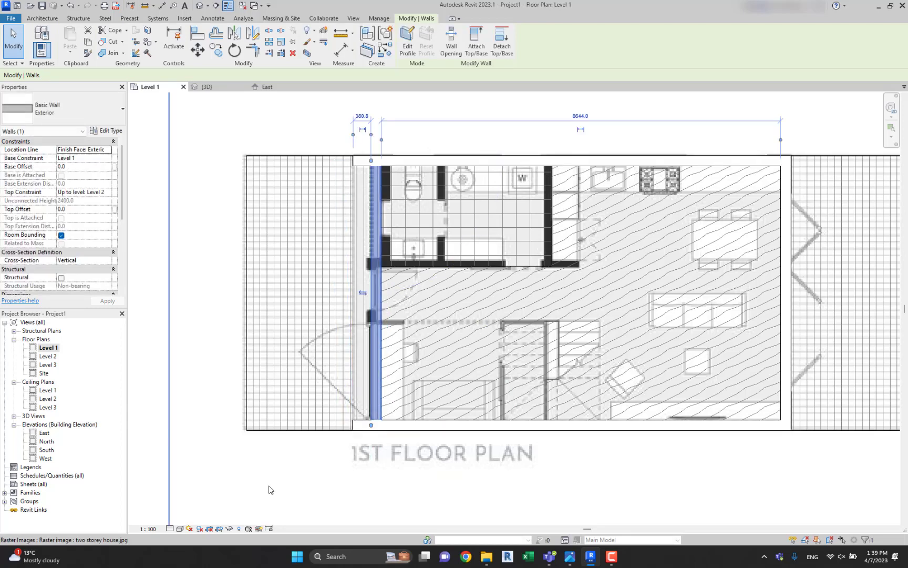
{"action": "left_click", "coordinate": [344, 364]}
{"action": "middle_click_drag", "start_coordinate": [533, 153], "coordinate": [507, 174]}
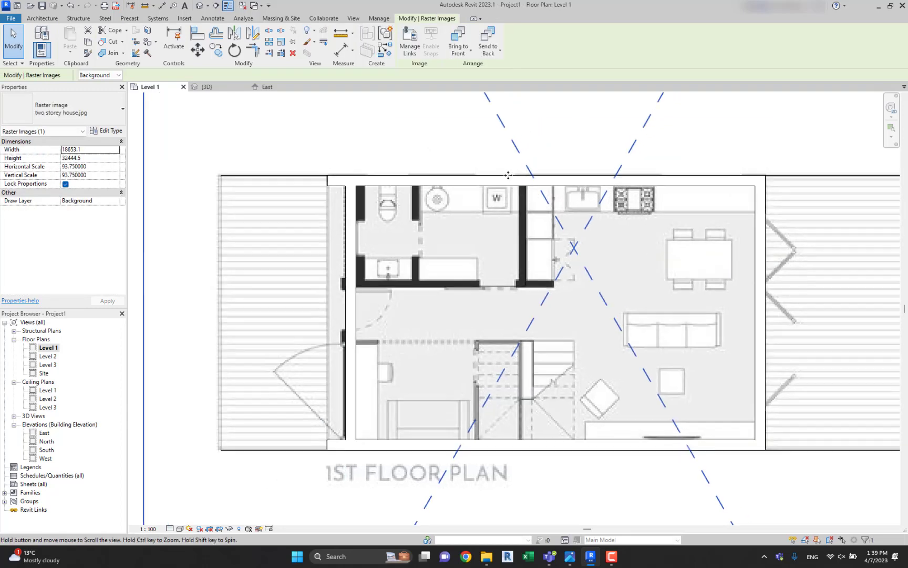
{"action": "key", "text": "Escape"}
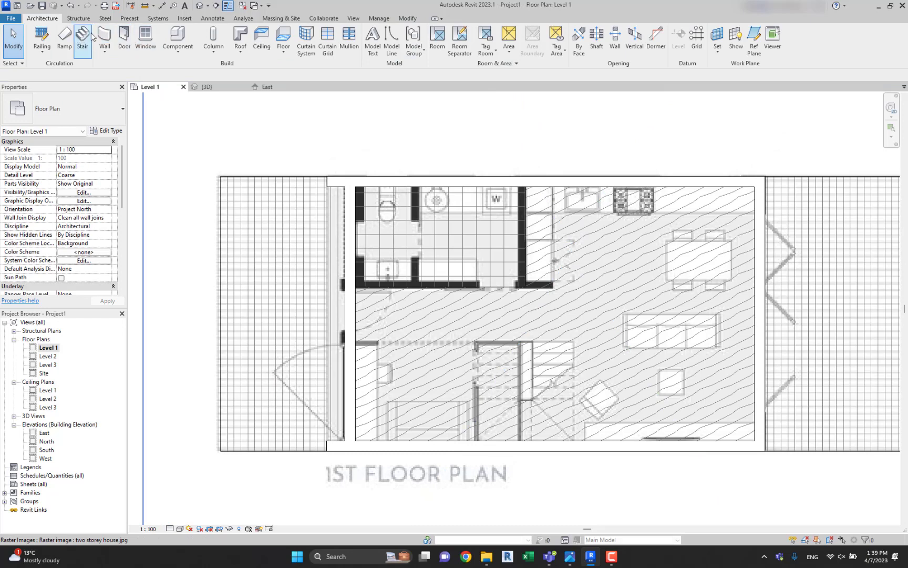
{"action": "key", "text": "w"}
{"action": "key", "text": "a"}
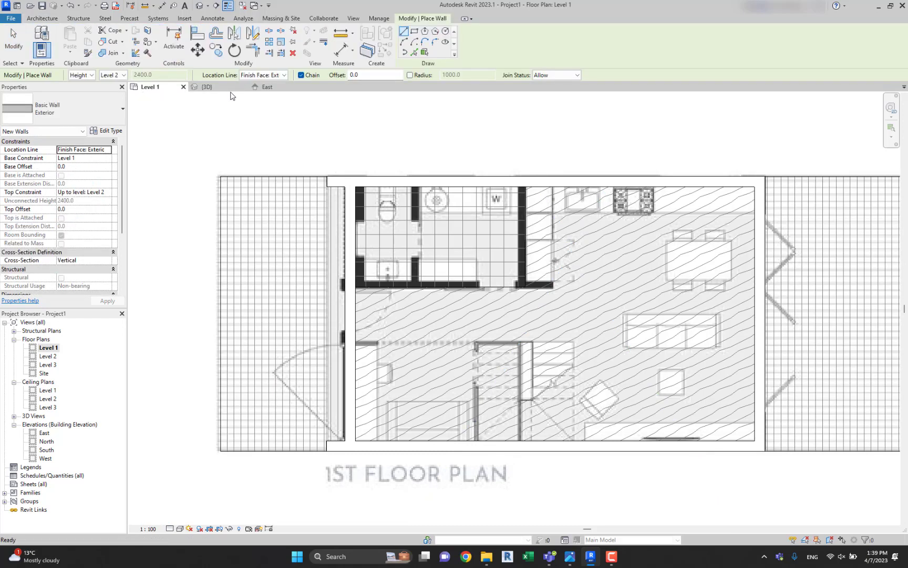
{"action": "key", "text": "Escape"}
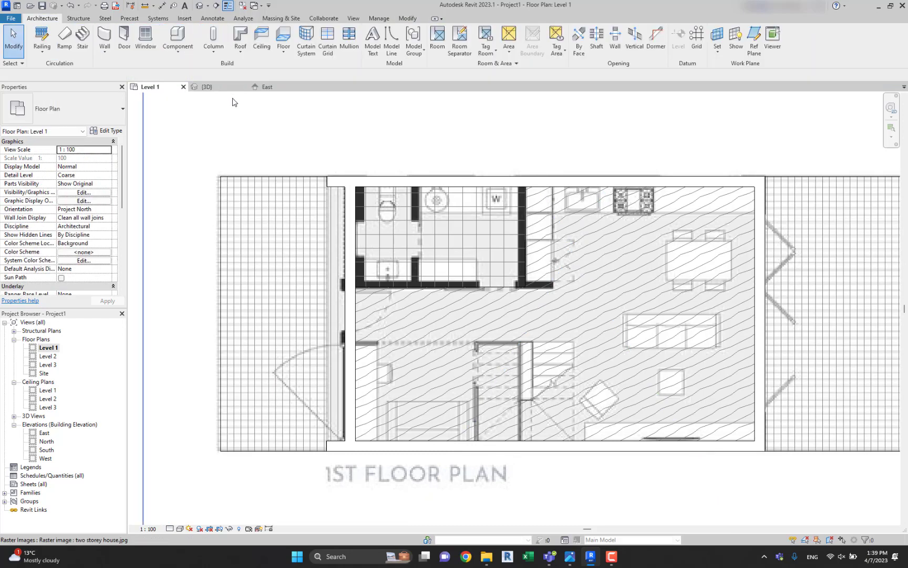
Start the Wall command with the Interior type and set its location line to Wall Centerline.
{"action": "key", "text": "w"}
{"action": "key", "text": "a"}
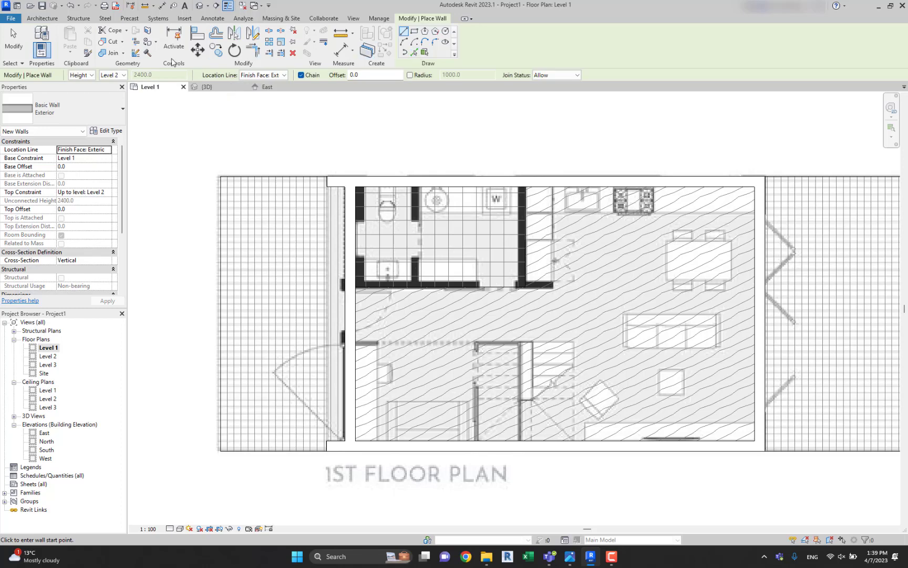
{"action": "left_click", "coordinate": [74, 110]}
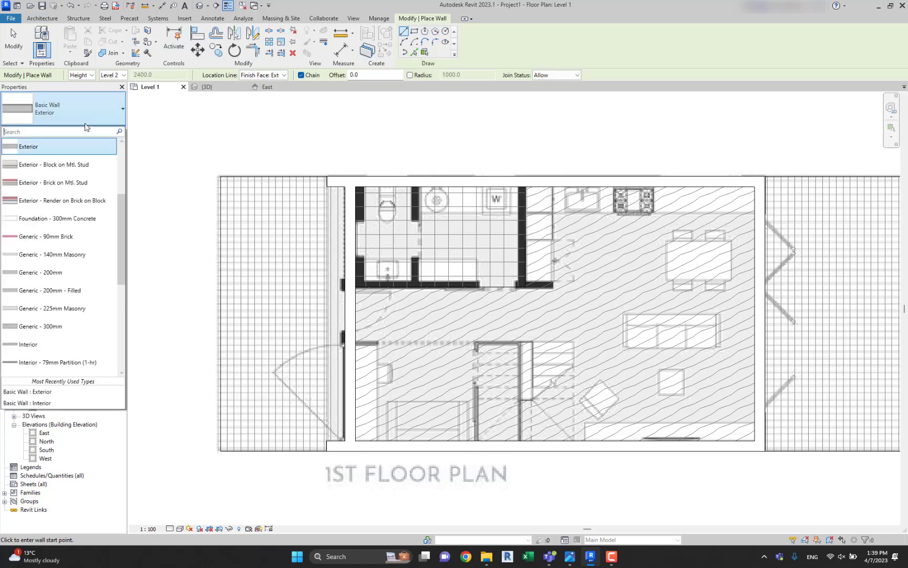
{"action": "type", "text": "on"}
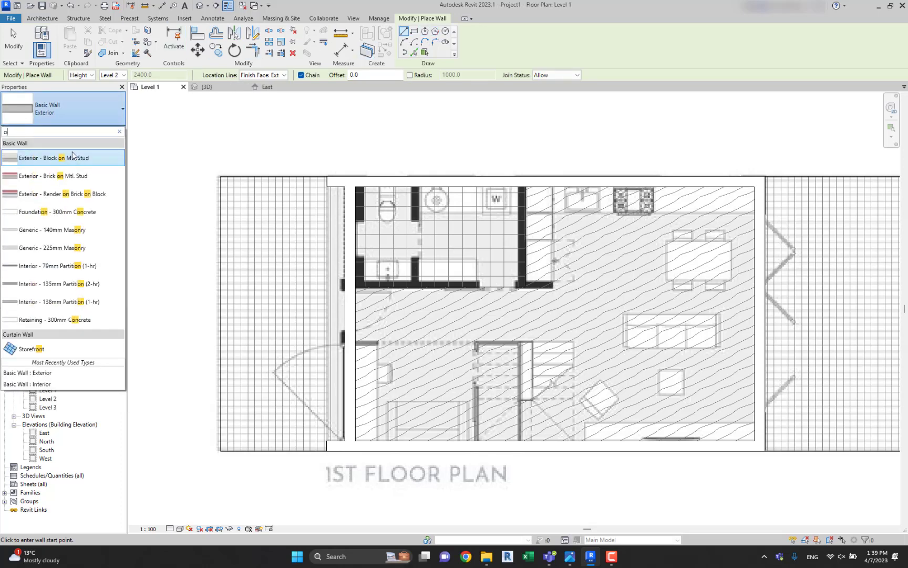
{"action": "key", "text": "BackSpace"}
{"action": "scroll", "coordinate": [73, 157], "scroll_direction": "down", "scroll_amount": 5}
{"action": "left_click", "coordinate": [73, 158]}
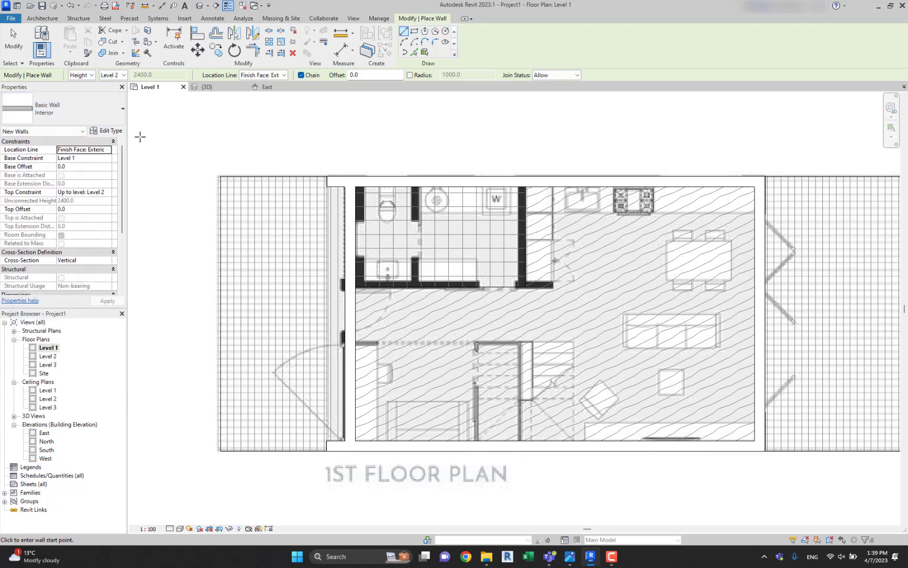
{"action": "left_click", "coordinate": [273, 79]}
{"action": "left_click", "coordinate": [261, 85]}
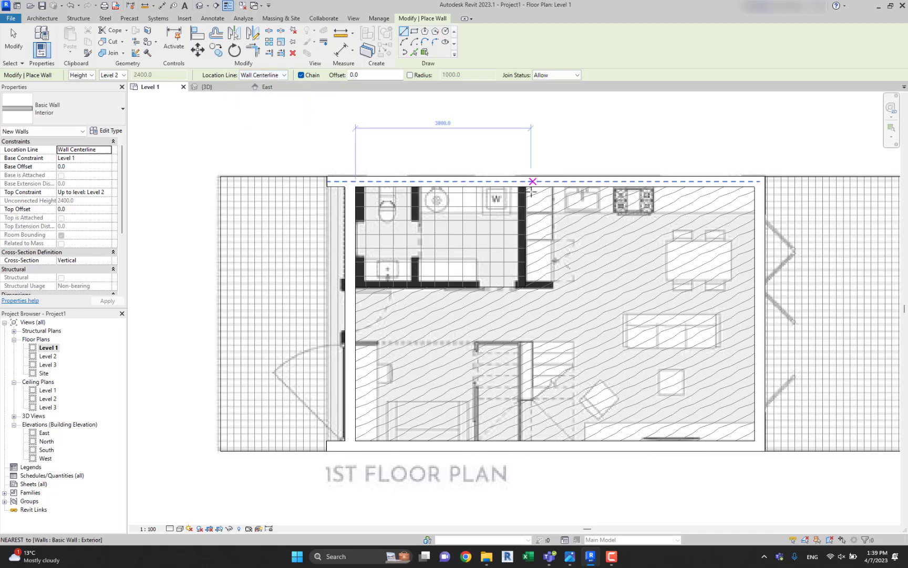
Draw the Interior wall between laundry and kitchen, about 2100 mm long, and the hallway wall from the west wall to the kitchen cabinets' edge.
{"action": "scroll", "coordinate": [533, 192], "scroll_direction": "up", "scroll_amount": 3}
{"action": "left_click", "coordinate": [518, 181]}
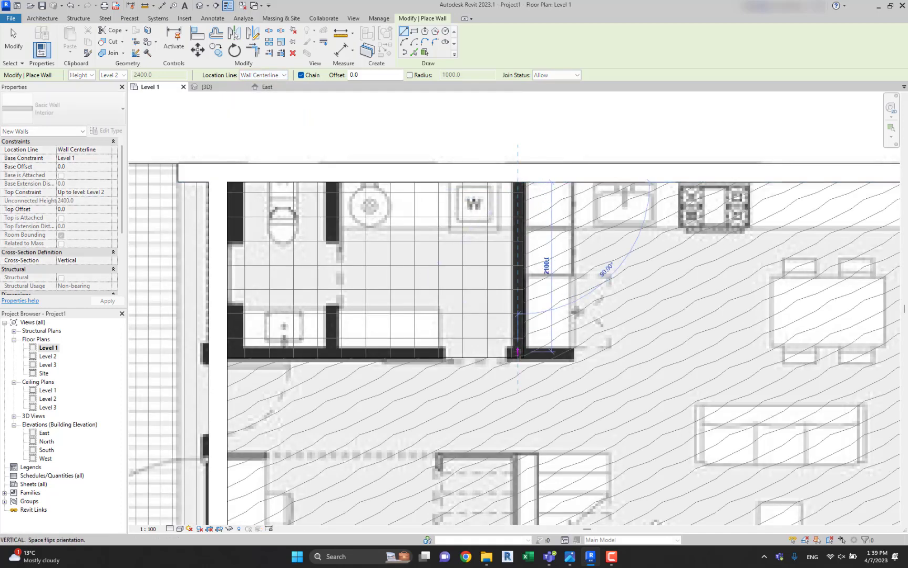
{"action": "left_click", "coordinate": [517, 358]}
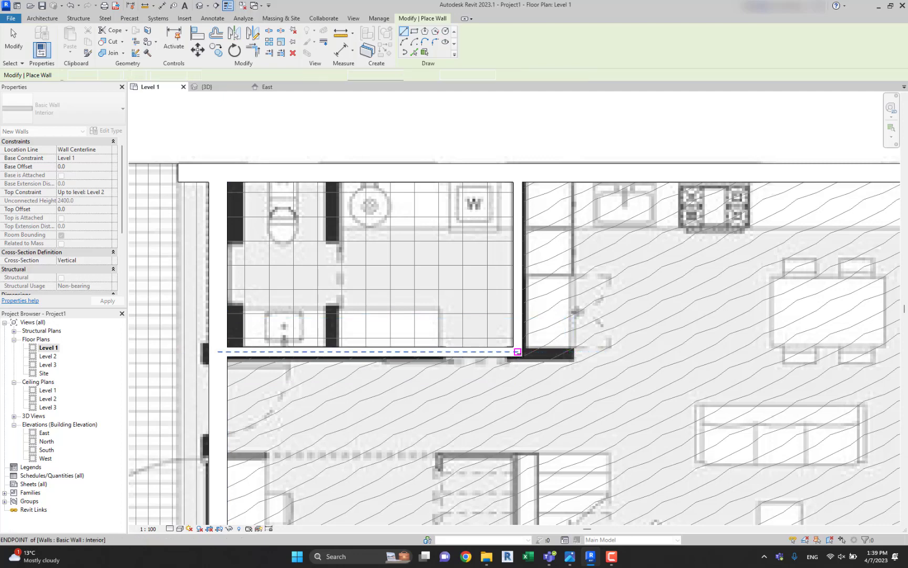
{"action": "key", "text": "Escape"}
{"action": "key", "text": "Escape"}
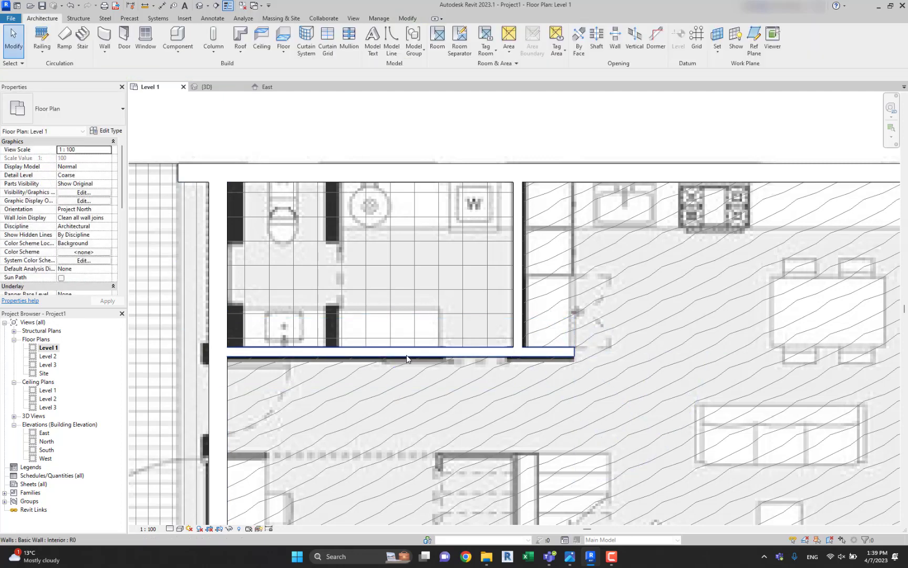
Draw the Interior partition between the toilet and laundry rooms from the north wall to the hallway wall, then leave the Wall command.
{"action": "key", "text": "w"}
{"action": "key", "text": "a"}
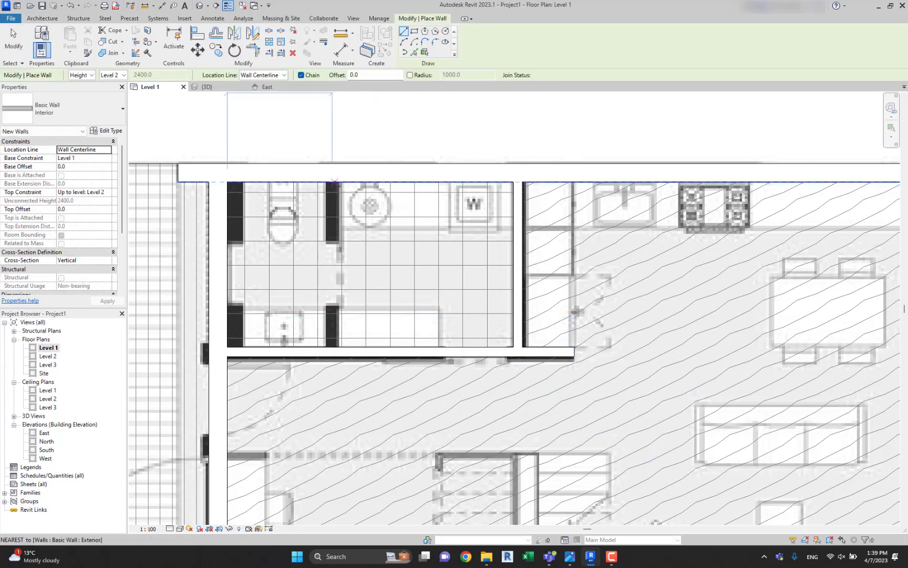
{"action": "left_click", "coordinate": [332, 182]}
{"action": "left_click", "coordinate": [332, 347]}
{"action": "middle_click_drag", "start_coordinate": [333, 347], "coordinate": [490, 290]}
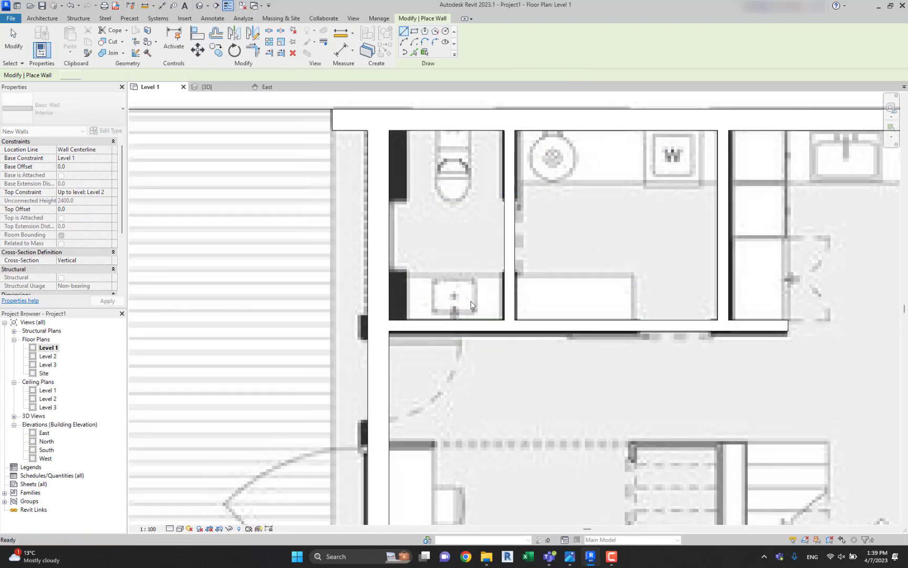
{"action": "scroll", "coordinate": [490, 290], "scroll_direction": "down", "scroll_amount": 2}
{"action": "key", "text": "Escape"}
{"action": "key", "text": "Escape"}
Open the default 3D view and examine the Level 1 exterior and interior walls from the front.
{"action": "scroll", "coordinate": [400, 302], "scroll_direction": "down", "scroll_amount": 3}
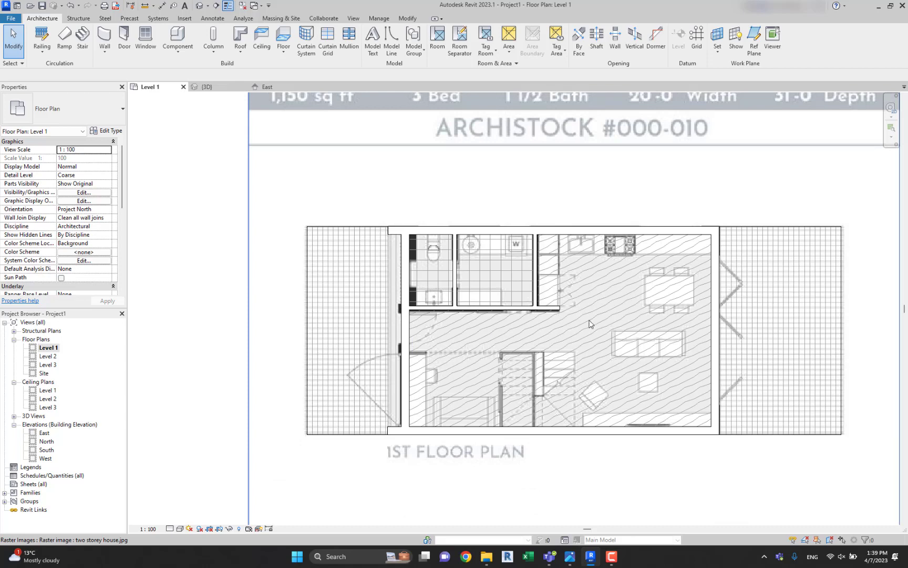
{"action": "middle_click_drag", "start_coordinate": [567, 306], "coordinate": [521, 285]}
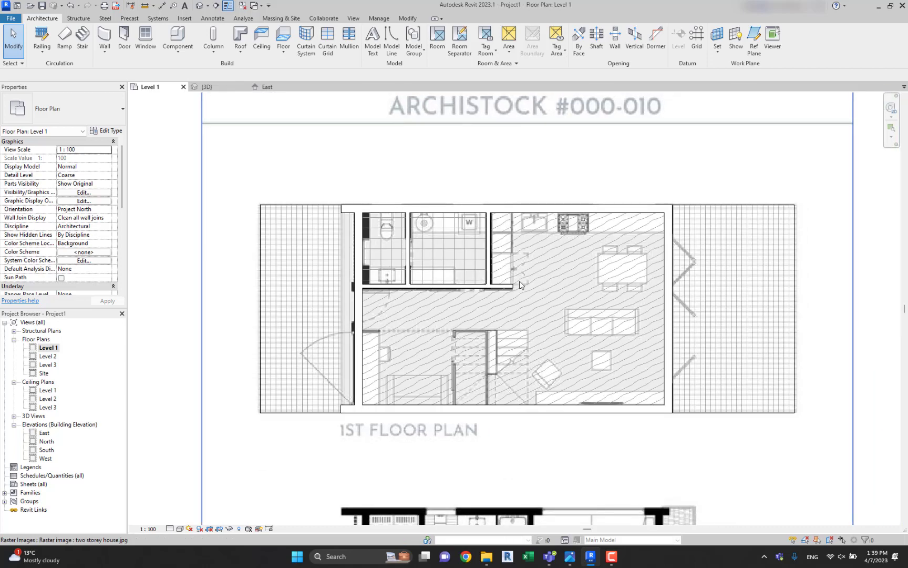
{"action": "left_click", "coordinate": [199, 5]}
{"action": "middle_click_drag", "start_coordinate": [501, 273], "coordinate": [600, 375], "text": "shift"}
{"action": "middle_click_drag", "start_coordinate": [570, 347], "coordinate": [463, 401], "text": "shift"}
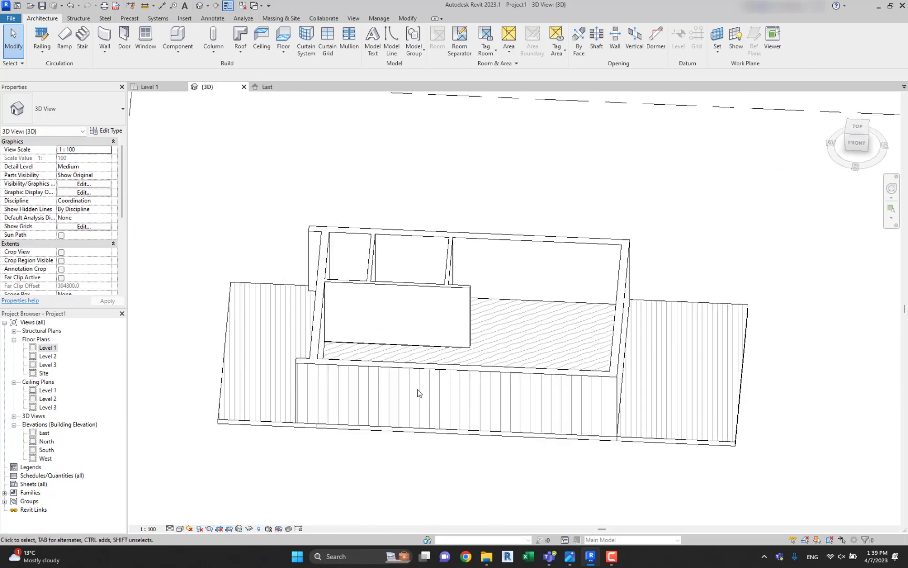
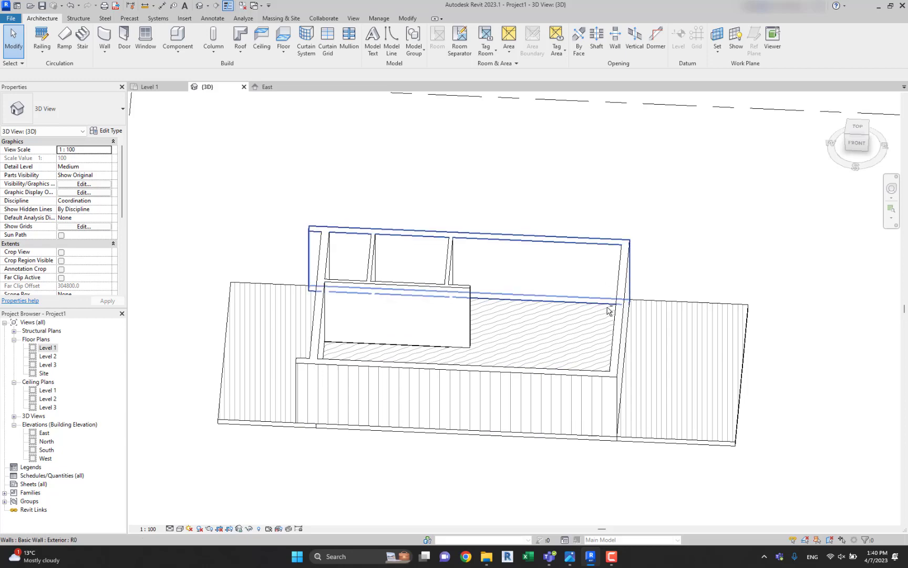
Copy the Level 1 living space floor and WC floor to the clipboard and paste them aligned to Level 2.
{"action": "middle_click_drag", "start_coordinate": [610, 252], "coordinate": [604, 206], "text": "shift"}
{"action": "left_click", "coordinate": [862, 140]}
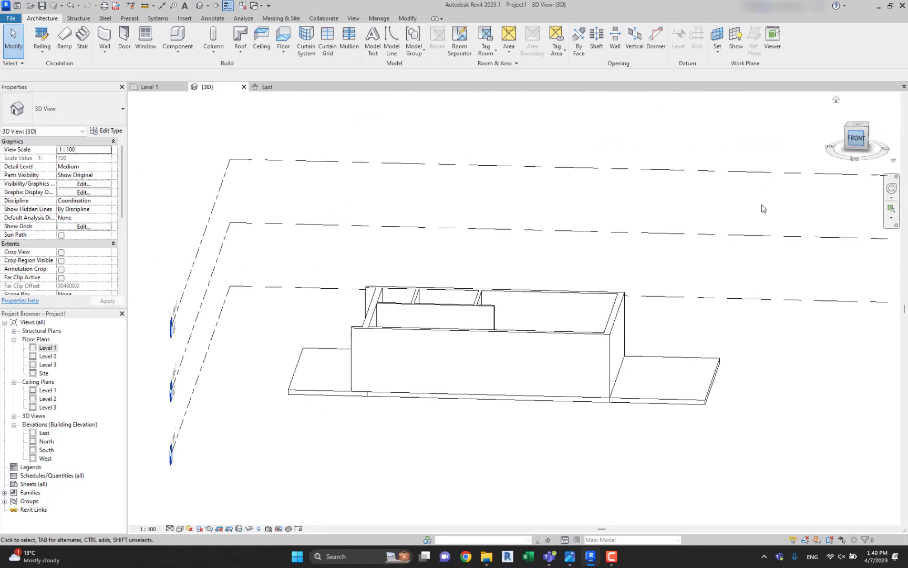
{"action": "scroll", "coordinate": [437, 339], "scroll_direction": "up", "scroll_amount": 3}
{"action": "left_click_drag", "start_coordinate": [355, 282], "coordinate": [851, 361]}
{"action": "middle_click_drag", "start_coordinate": [801, 355], "coordinate": [718, 366]}
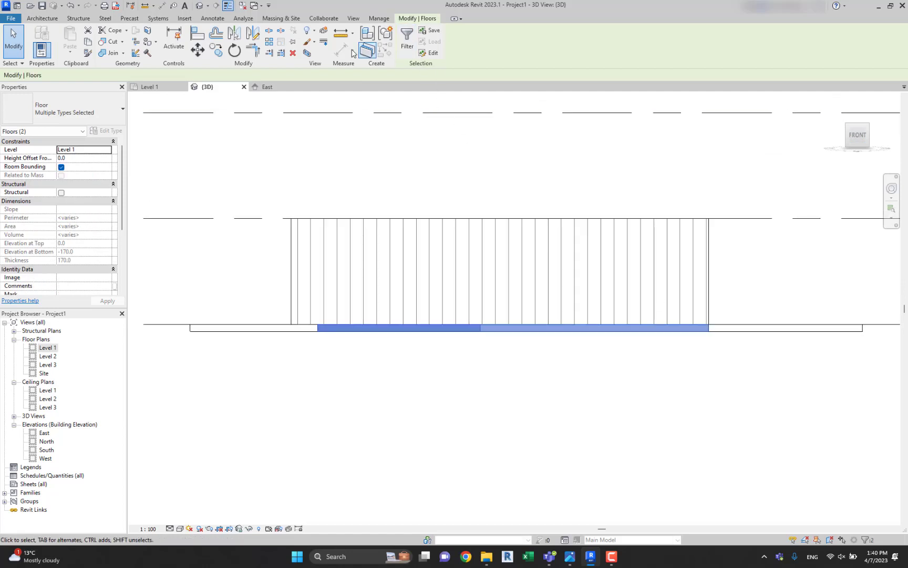
{"action": "left_click", "coordinate": [70, 50]}
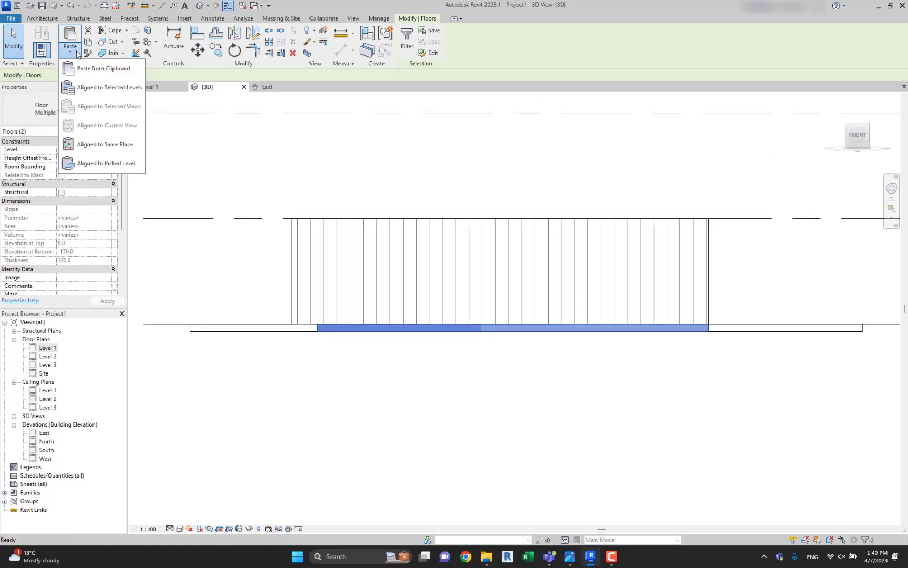
{"action": "left_click", "coordinate": [79, 88]}
{"action": "left_click", "coordinate": [407, 222]}
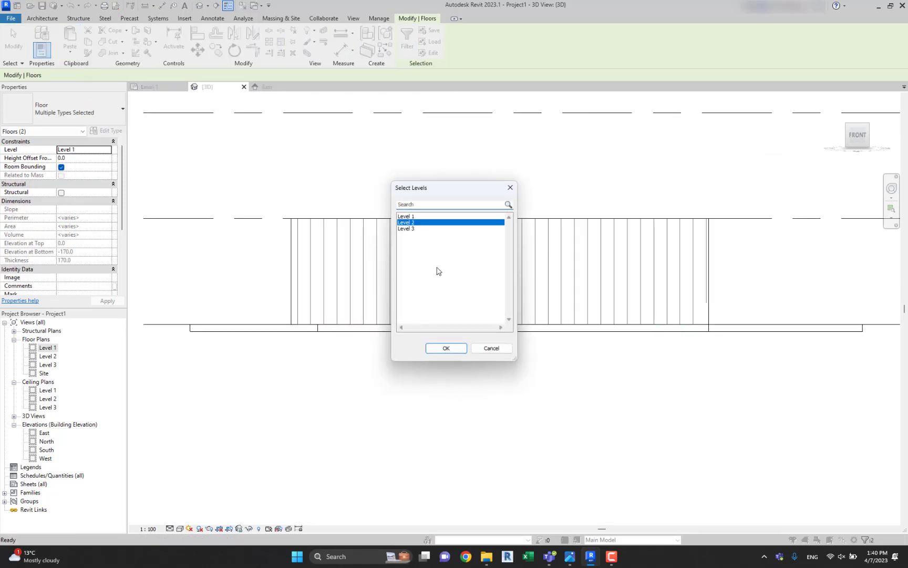
{"action": "left_click", "coordinate": [444, 352]}
{"action": "left_click", "coordinate": [438, 369]}
Edit the boundary of the Level 2 living space floor and move its north edge to the exterior wall's inner face.
{"action": "middle_click_drag", "start_coordinate": [394, 232], "coordinate": [443, 339], "text": "shift"}
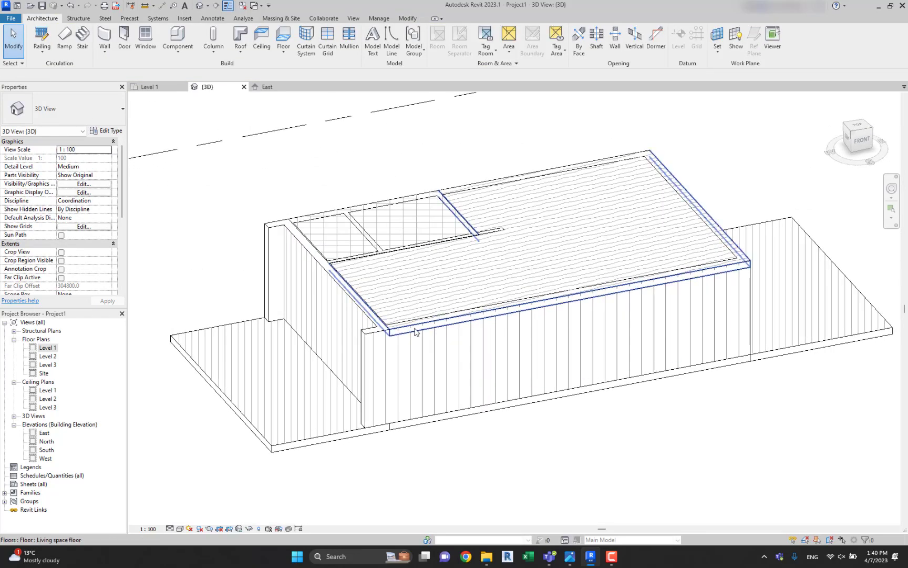
{"action": "scroll", "coordinate": [419, 330], "scroll_direction": "up", "scroll_amount": 5}
{"action": "scroll", "coordinate": [394, 322], "scroll_direction": "down", "scroll_amount": 6}
{"action": "scroll", "coordinate": [345, 318], "scroll_direction": "up", "scroll_amount": 2}
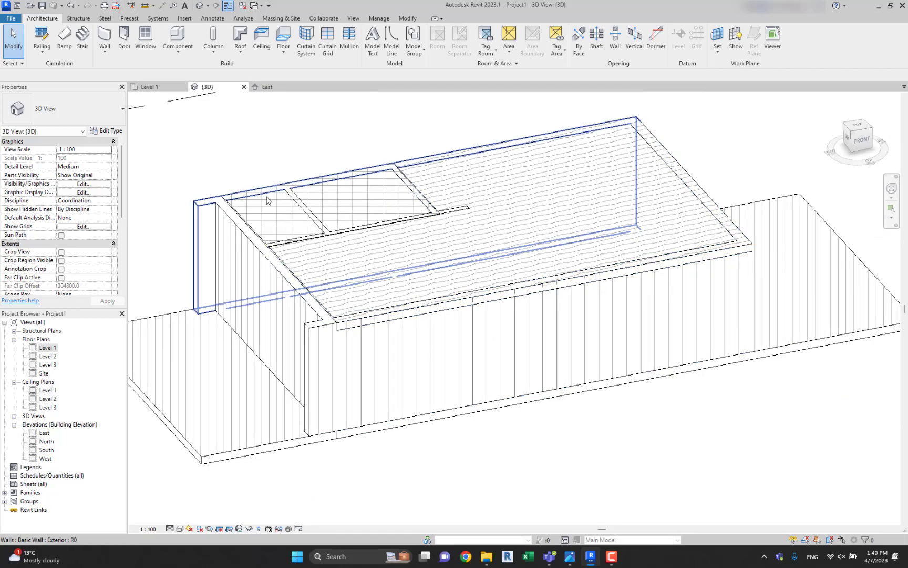
{"action": "left_click", "coordinate": [859, 130]}
{"action": "scroll", "coordinate": [412, 290], "scroll_direction": "up", "scroll_amount": 5}
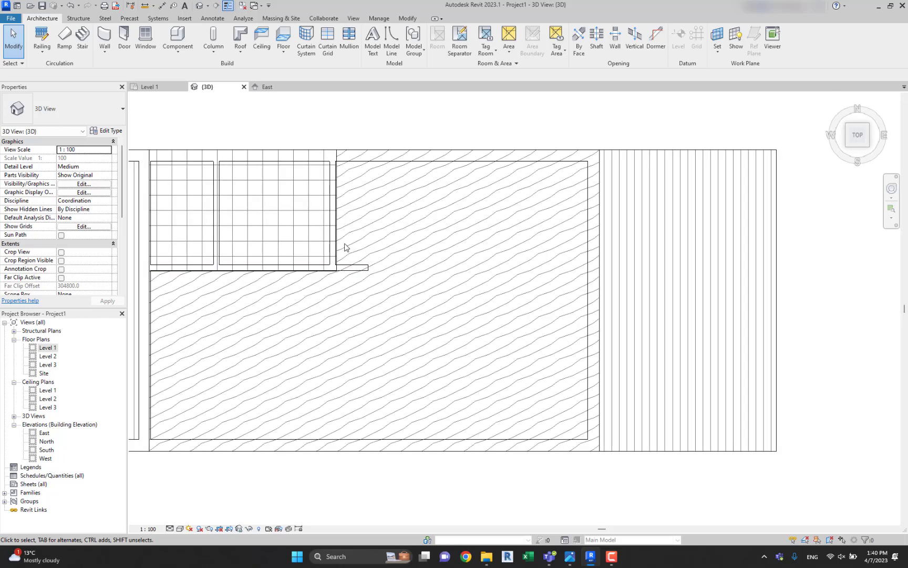
{"action": "left_click", "coordinate": [400, 253]}
{"action": "middle_click_drag", "start_coordinate": [399, 254], "coordinate": [477, 168], "text": "shift"}
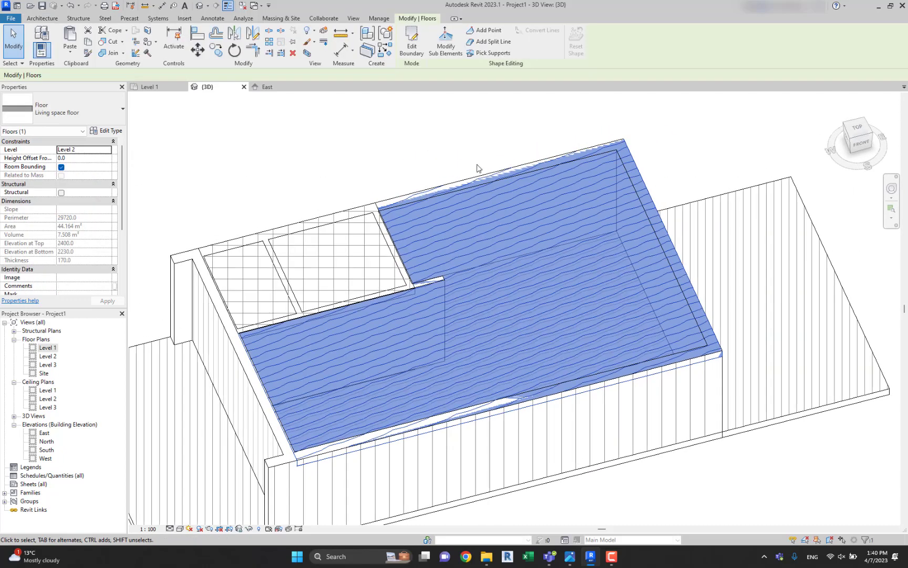
{"action": "left_click", "coordinate": [411, 41]}
{"action": "scroll", "coordinate": [511, 209], "scroll_direction": "up", "scroll_amount": 3}
{"action": "left_click", "coordinate": [528, 231]}
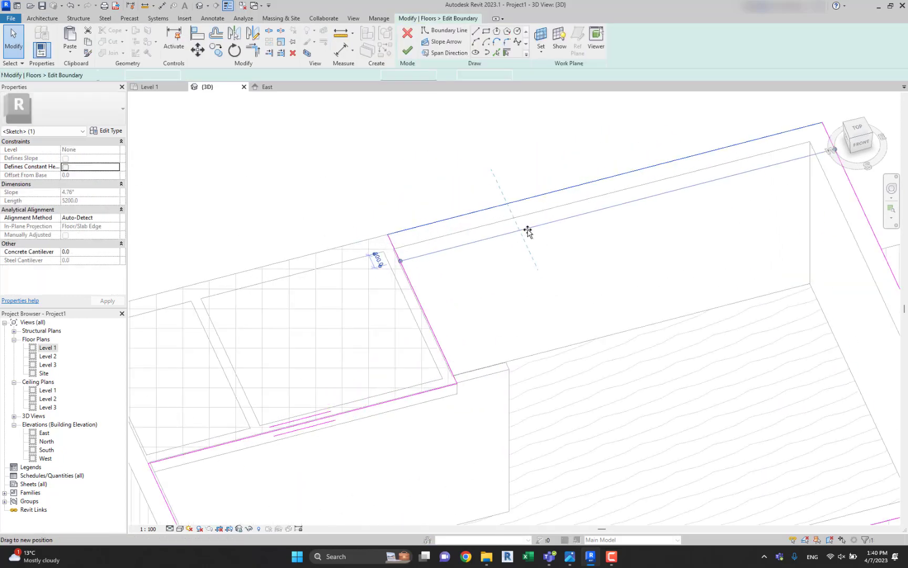
{"action": "middle_click_drag", "start_coordinate": [515, 219], "coordinate": [341, 239]}
Move the floor sketch's east and south edges to the exterior walls' inner faces and finish it without attaching the walls.
{"action": "left_click", "coordinate": [701, 187]}
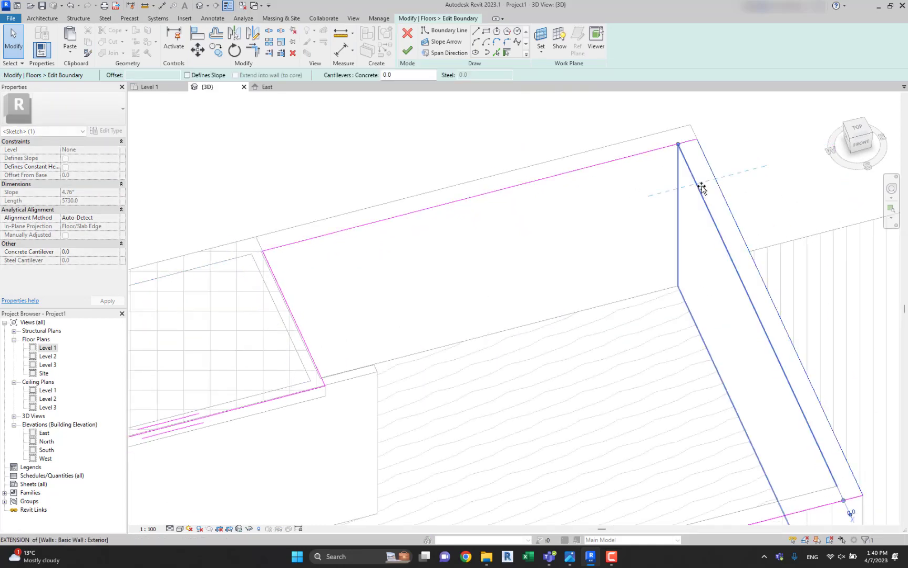
{"action": "scroll", "coordinate": [683, 205], "scroll_direction": "down", "scroll_amount": 3}
{"action": "scroll", "coordinate": [746, 336], "scroll_direction": "up", "scroll_amount": 3}
{"action": "left_click", "coordinate": [742, 335]}
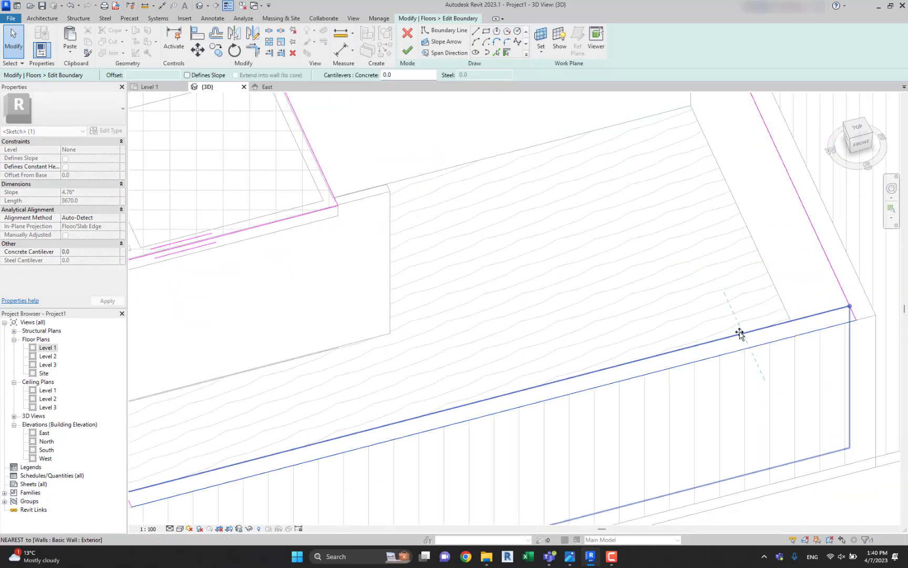
{"action": "left_click_drag", "start_coordinate": [739, 333], "coordinate": [740, 335]}
{"action": "middle_click_drag", "start_coordinate": [608, 312], "coordinate": [876, 257]}
{"action": "scroll", "coordinate": [469, 306], "scroll_direction": "up", "scroll_amount": 1}
{"action": "middle_click_drag", "start_coordinate": [379, 260], "coordinate": [379, 373]}
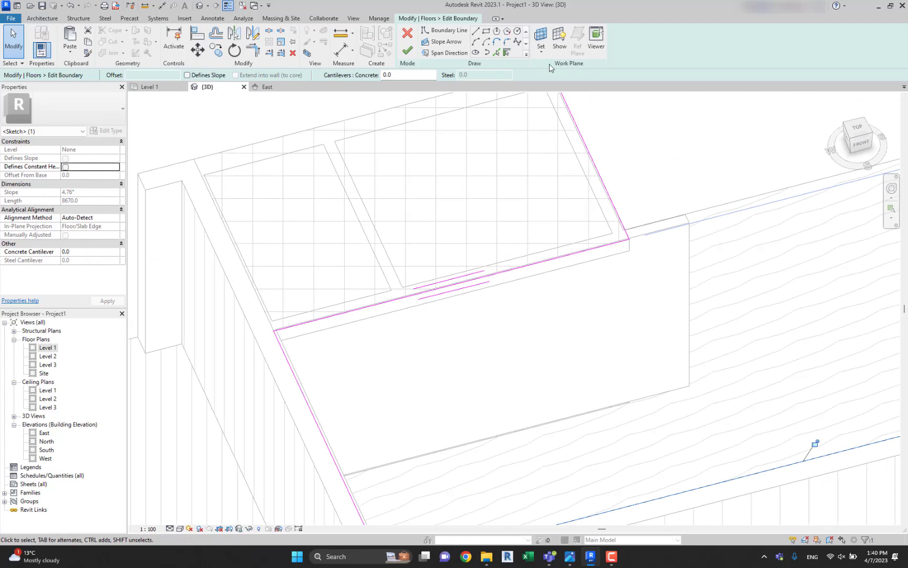
{"action": "left_click", "coordinate": [407, 51]}
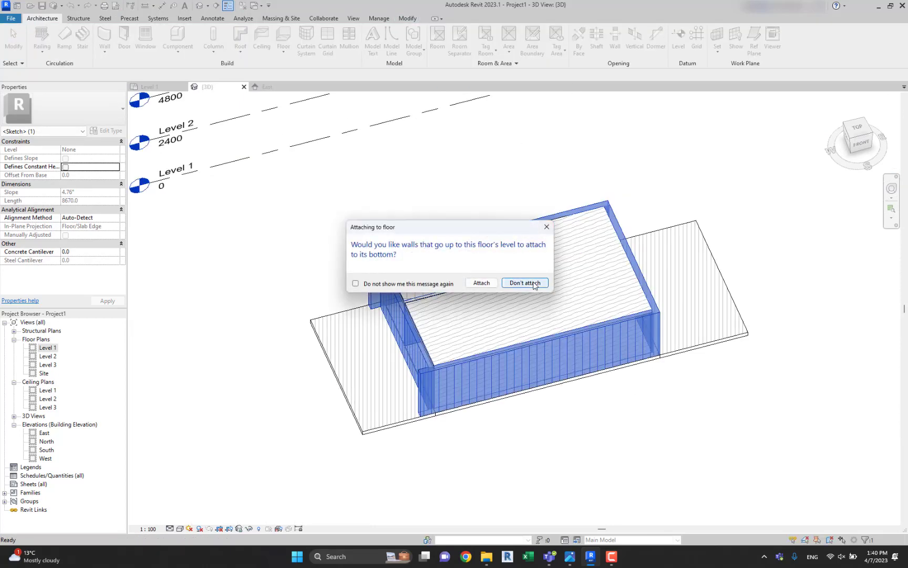
{"action": "left_click", "coordinate": [534, 283]}
Edit the Level 2 WC floor's boundary, moving its north, east and south edges to the walls' inner faces, and finish without attaching the walls.
{"action": "scroll", "coordinate": [466, 268], "scroll_direction": "up", "scroll_amount": 6}
{"action": "scroll", "coordinate": [467, 268], "scroll_direction": "down", "scroll_amount": 2}
{"action": "middle_click_drag", "start_coordinate": [415, 210], "coordinate": [447, 260]}
{"action": "left_click", "coordinate": [419, 219]}
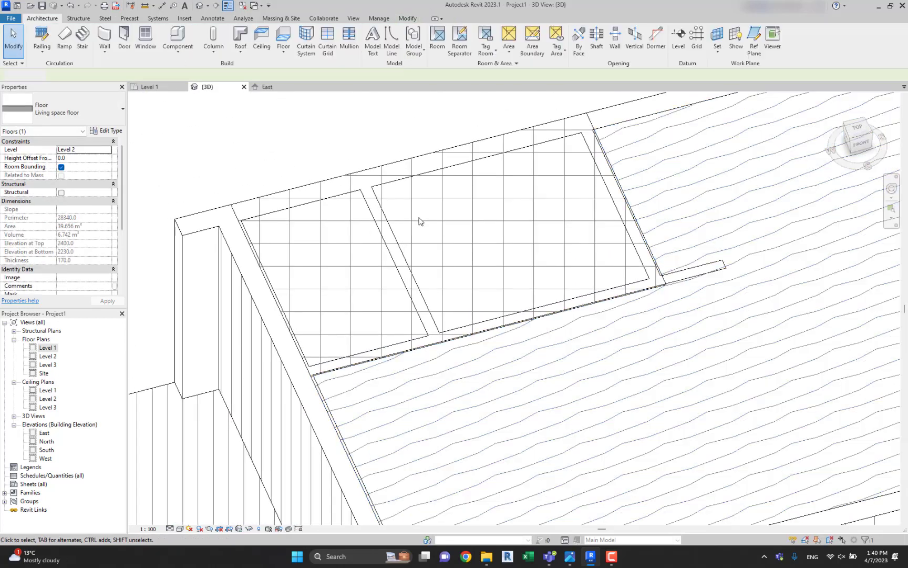
{"action": "key", "text": "Tab"}
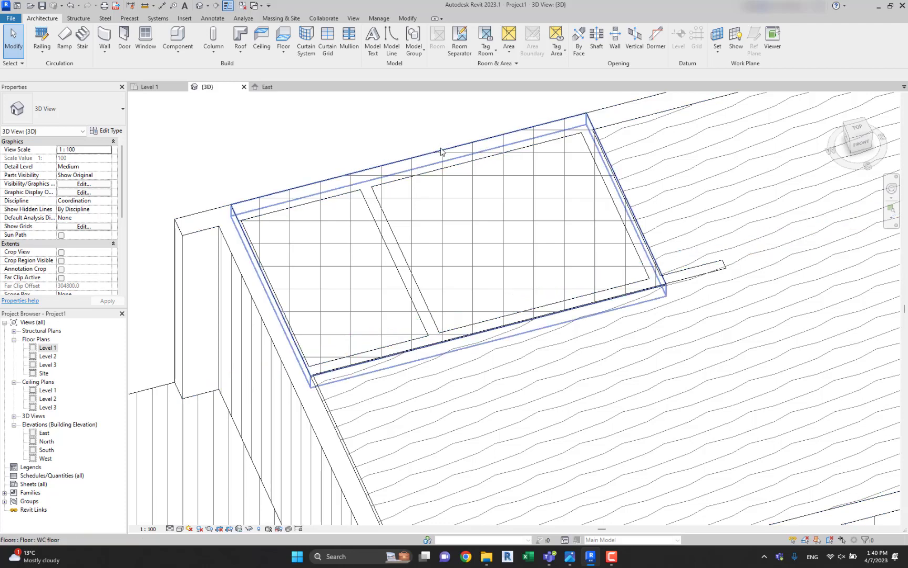
{"action": "left_click", "coordinate": [558, 138]}
{"action": "left_click", "coordinate": [413, 49]}
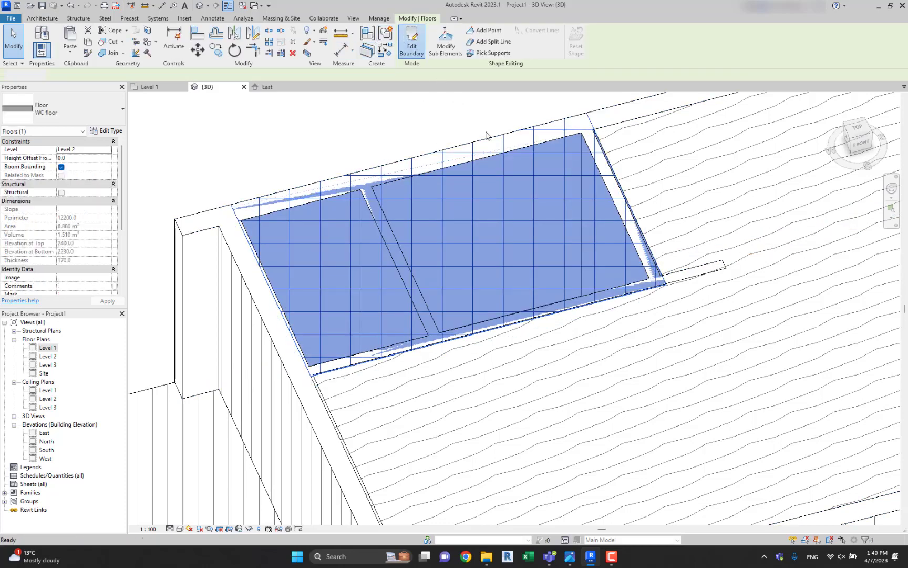
{"action": "mouse_move", "coordinate": [444, 150]}
{"action": "left_mouse_down"}
{"action": "mouse_move", "coordinate": [463, 190]}
{"action": "mouse_move", "coordinate": [450, 167]}
{"action": "left_mouse_up"}
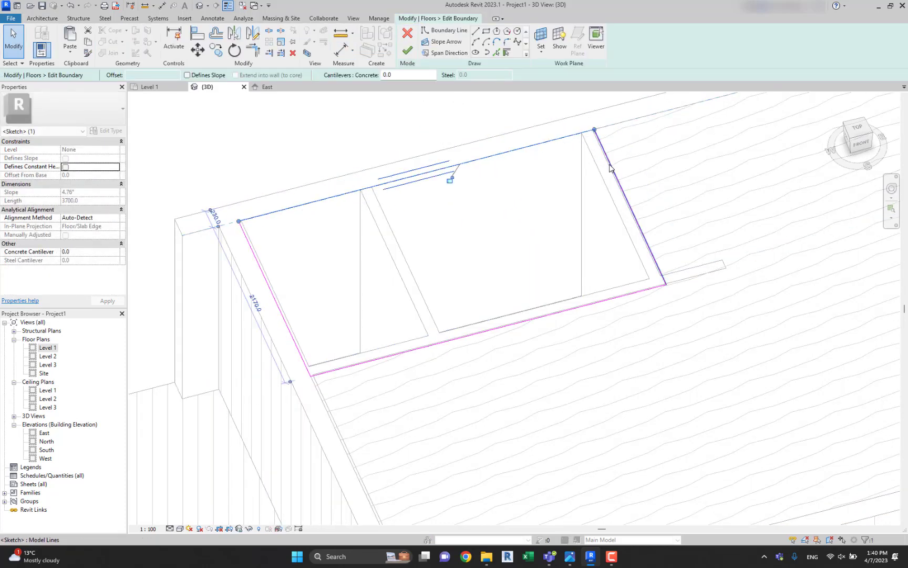
{"action": "mouse_move", "coordinate": [611, 167]}
{"action": "left_mouse_down"}
{"action": "mouse_move", "coordinate": [585, 175]}
{"action": "mouse_move", "coordinate": [600, 177]}
{"action": "left_mouse_up"}
{"action": "mouse_move", "coordinate": [592, 303]}
{"action": "left_mouse_down"}
{"action": "mouse_move", "coordinate": [578, 270]}
{"action": "mouse_move", "coordinate": [587, 295]}
{"action": "left_mouse_up"}
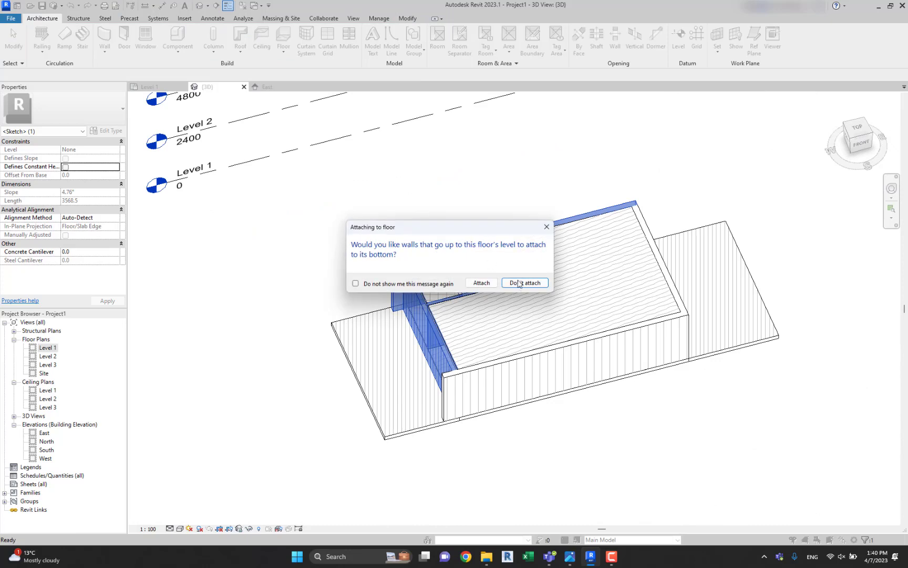
{"action": "left_click", "coordinate": [517, 282]}
Examine in 3D how the Level 2 floor edges meet the surrounding exterior and interior walls.
{"action": "scroll", "coordinate": [475, 276], "scroll_direction": "up", "scroll_amount": 6}
{"action": "mouse_move", "coordinate": [443, 274]}
{"action": "middle_mouse_down", "text": "shift"}
{"action": "mouse_move", "coordinate": [367, 237]}
{"action": "mouse_move", "coordinate": [441, 267]}
{"action": "middle_mouse_up", "text": "shift"}
{"action": "scroll", "coordinate": [367, 229], "scroll_direction": "down", "scroll_amount": 2}
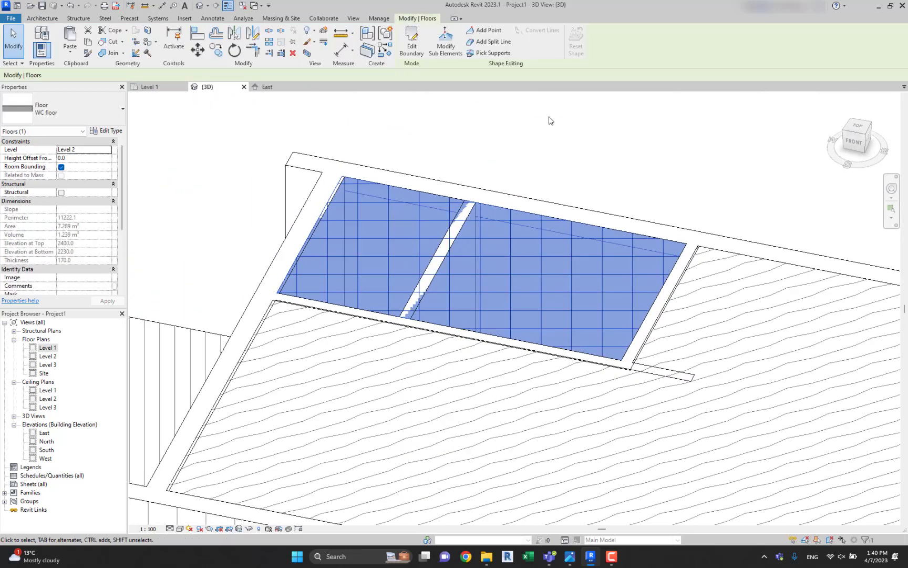
{"action": "left_click", "coordinate": [549, 119]}
{"action": "middle_click_drag", "start_coordinate": [518, 154], "coordinate": [364, 189], "text": "shift"}
{"action": "scroll", "coordinate": [305, 293], "scroll_direction": "up", "scroll_amount": 3}
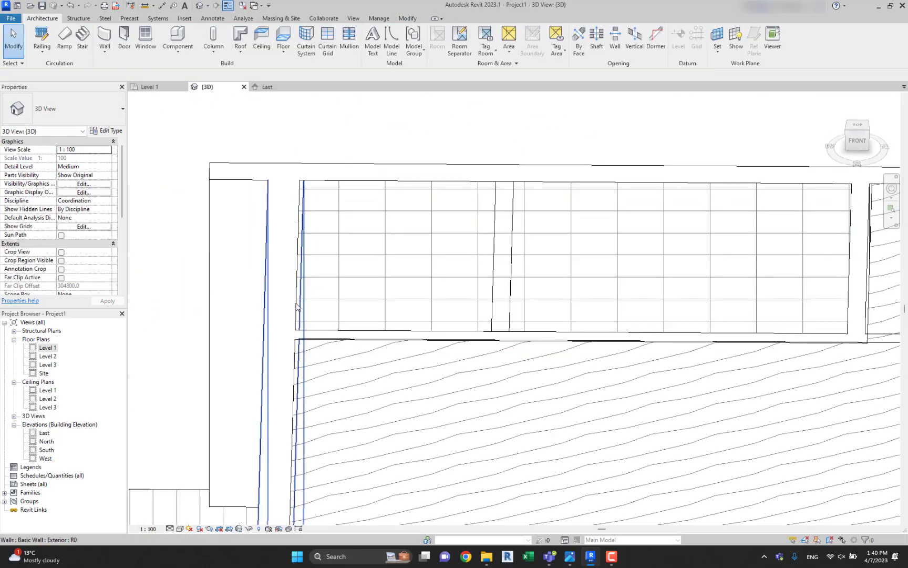
{"action": "scroll", "coordinate": [305, 307], "scroll_direction": "down", "scroll_amount": 3}
{"action": "middle_click_drag", "start_coordinate": [306, 305], "coordinate": [554, 300], "text": "shift"}
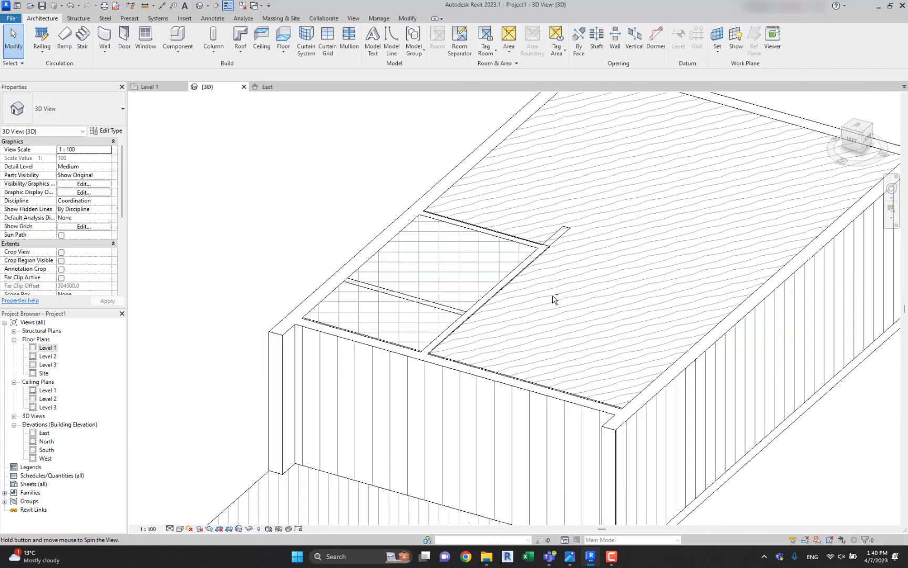
Select the three Interior walls and attach their tops to the Level 2 WC floor, detaching the missed targets.
{"action": "left_click", "coordinate": [535, 244]}
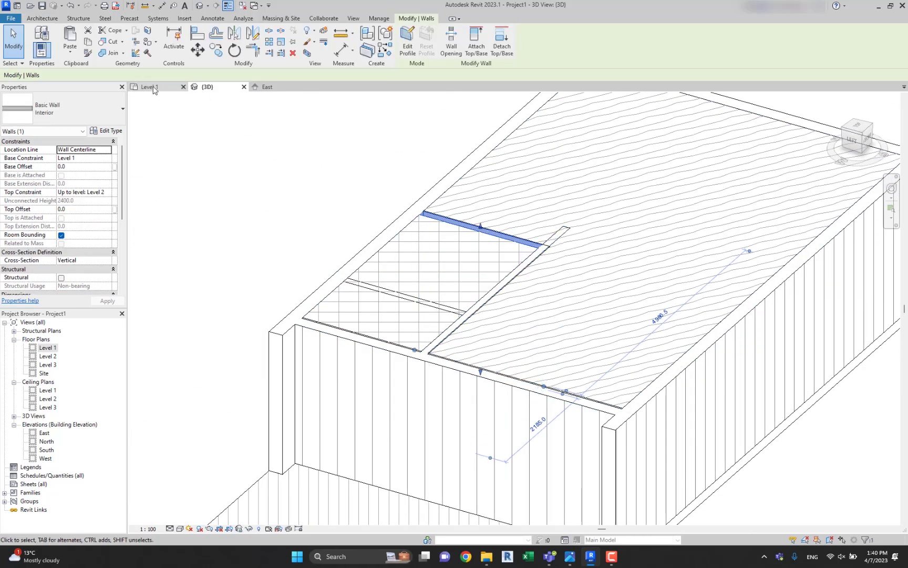
{"action": "left_click", "coordinate": [153, 89]}
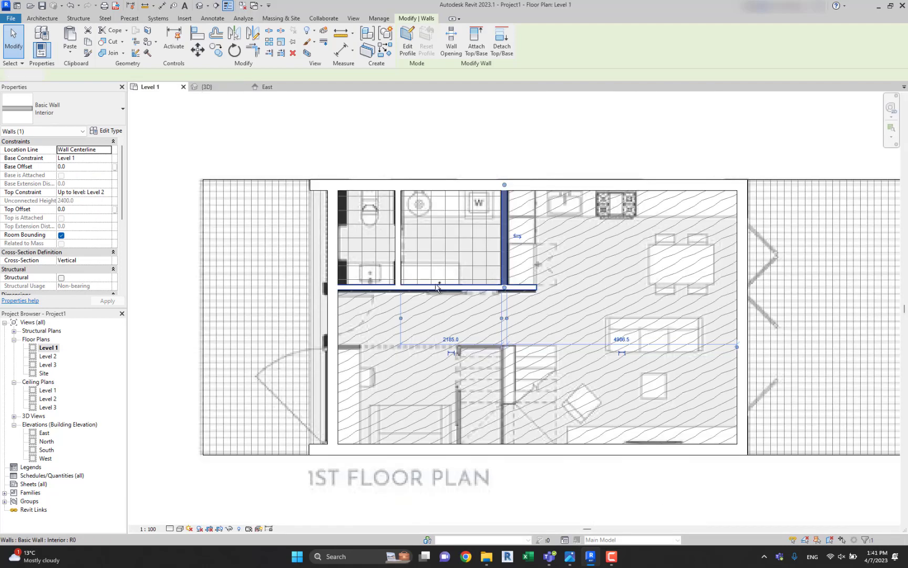
{"action": "left_click", "coordinate": [436, 287], "text": "ctrl"}
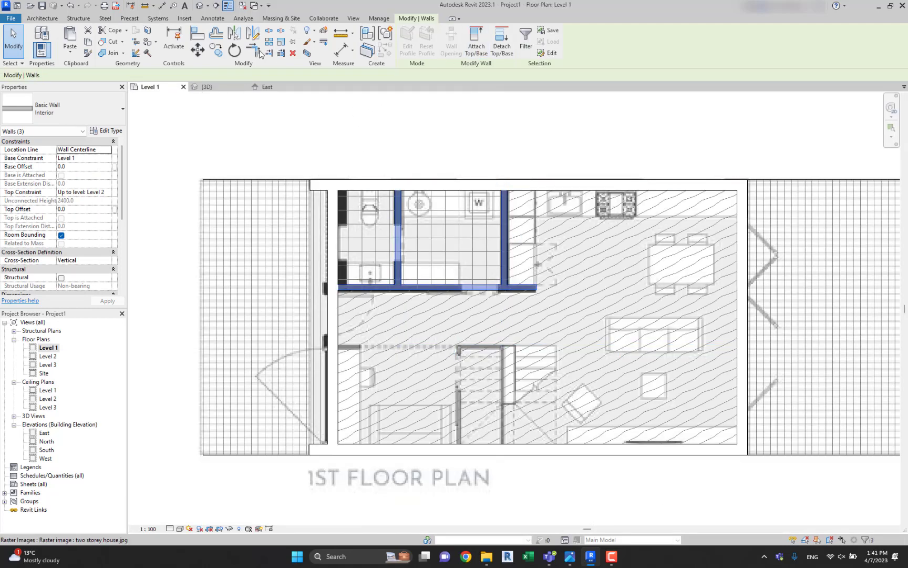
{"action": "left_click", "coordinate": [209, 87]}
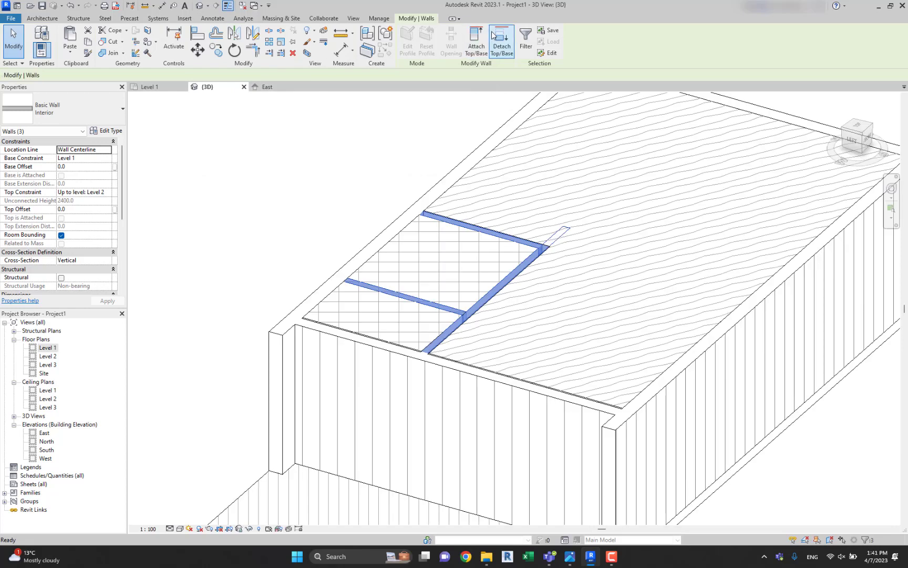
{"action": "left_click", "coordinate": [476, 42]}
{"action": "left_click", "coordinate": [519, 261]}
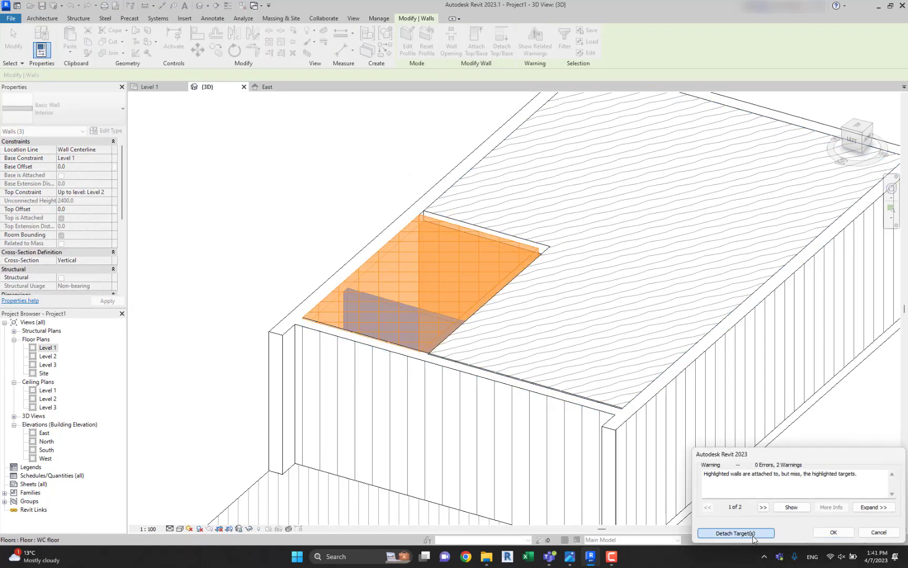
{"action": "left_click", "coordinate": [735, 532]}
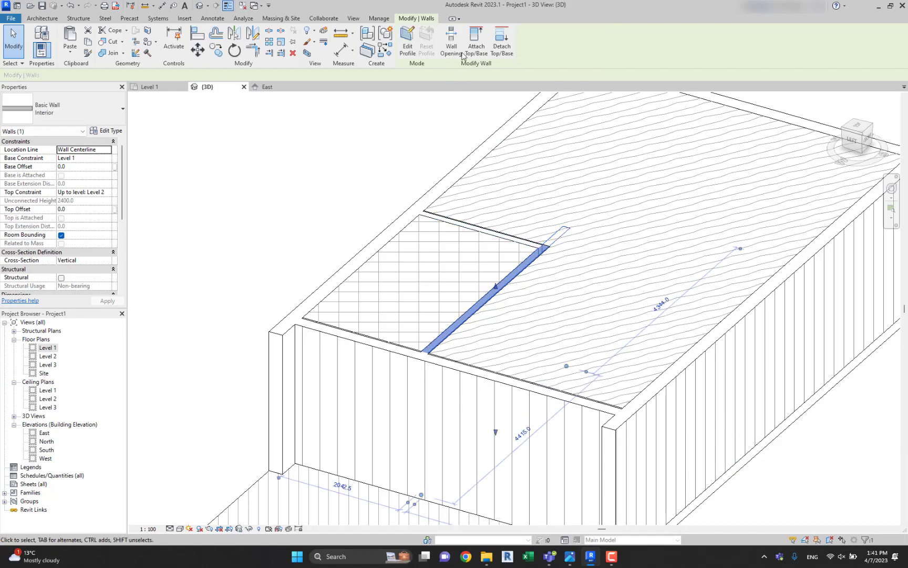
Attach the top of the Interior hallway wall to the Level 2 living space floor and clear the selection.
{"action": "left_click", "coordinate": [477, 46]}
{"action": "left_click", "coordinate": [556, 395]}
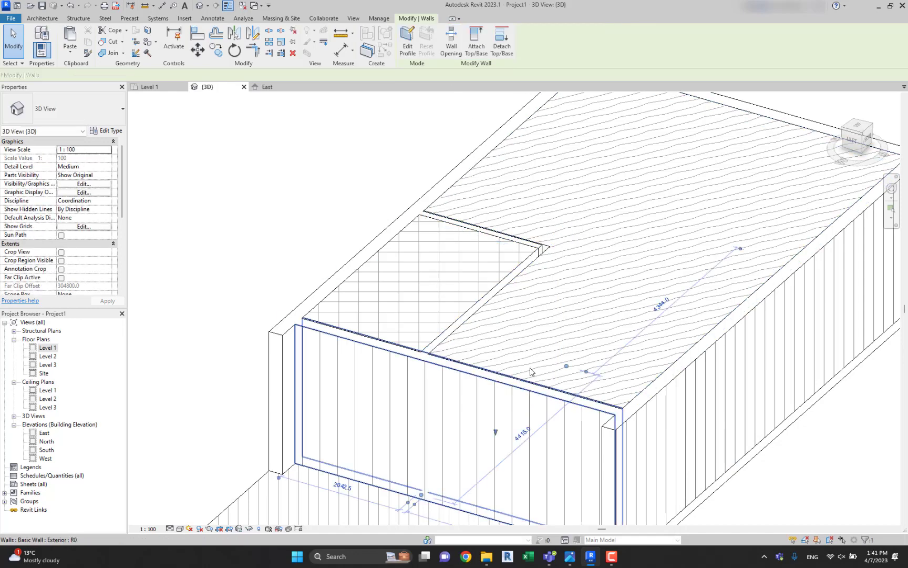
{"action": "left_click", "coordinate": [268, 221]}
Try to attach the top of the Interior wall between laundry and kitchen to the Level 2 living space floor, then detach the target.
{"action": "middle_click_drag", "start_coordinate": [463, 242], "coordinate": [561, 324]}
{"action": "left_click", "coordinate": [304, 324]}
{"action": "left_click", "coordinate": [569, 330]}
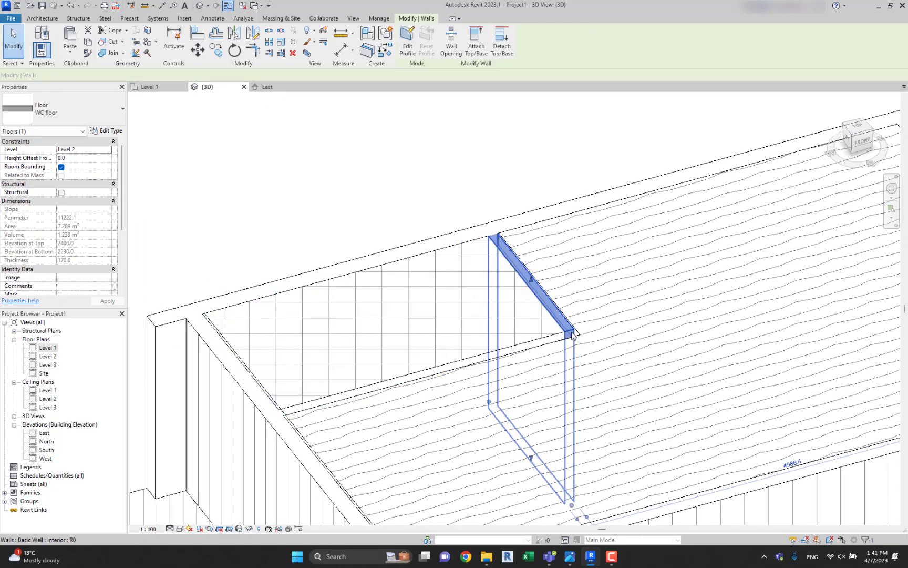
{"action": "left_click", "coordinate": [533, 269]}
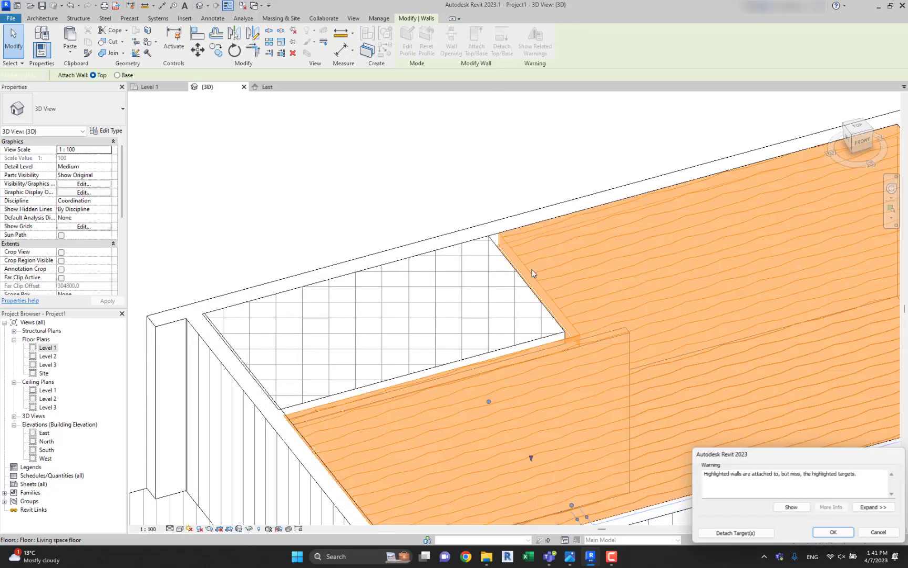
{"action": "left_click", "coordinate": [757, 532]}
{"action": "middle_click_drag", "start_coordinate": [610, 294], "coordinate": [674, 288], "text": "shift"}
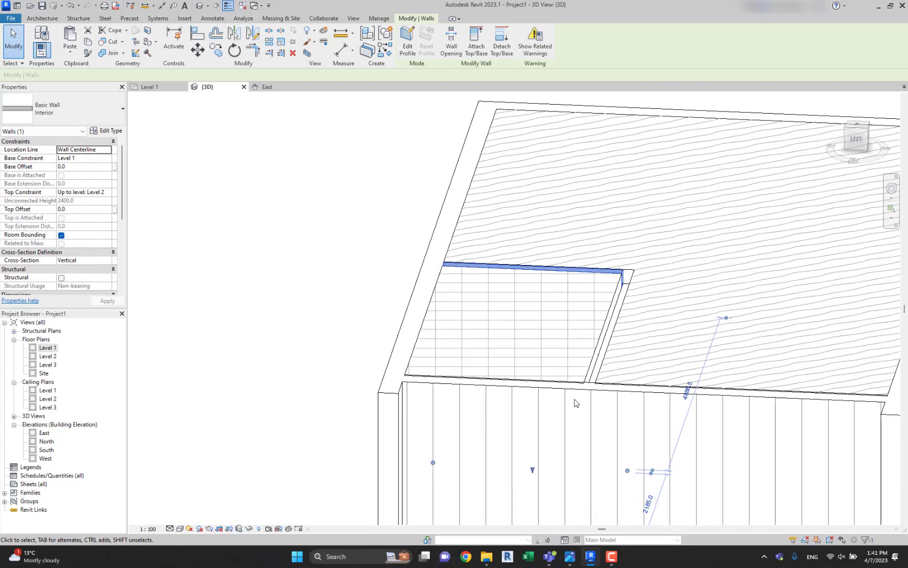
Switch to the two storey house.jpg image to examine both floor plans, then return to the Revit 3D view.
{"action": "left_click", "coordinate": [569, 557]}
{"action": "scroll", "coordinate": [413, 439], "scroll_direction": "up", "scroll_amount": 3}
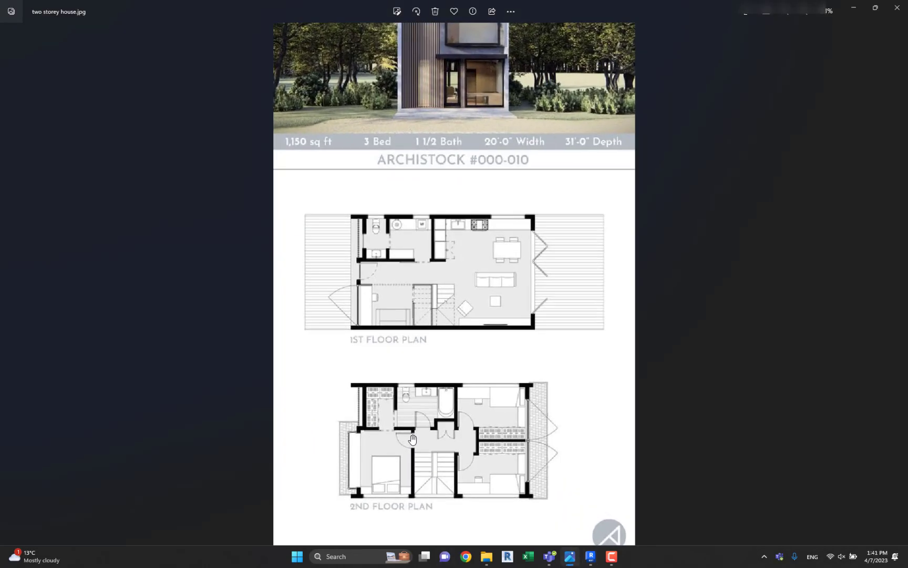
{"action": "scroll", "coordinate": [412, 439], "scroll_direction": "up", "scroll_amount": 1}
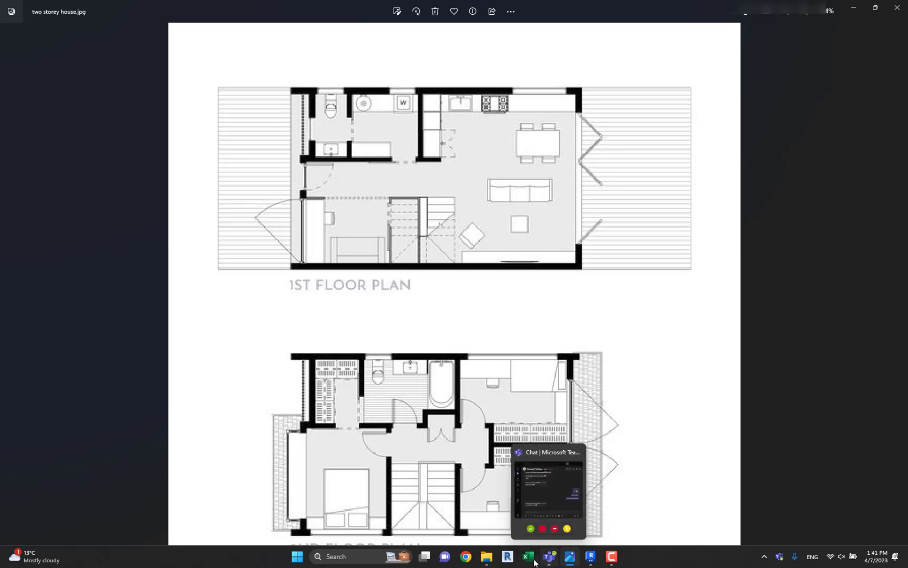
{"action": "left_click", "coordinate": [591, 557]}
{"action": "left_click", "coordinate": [326, 248]}
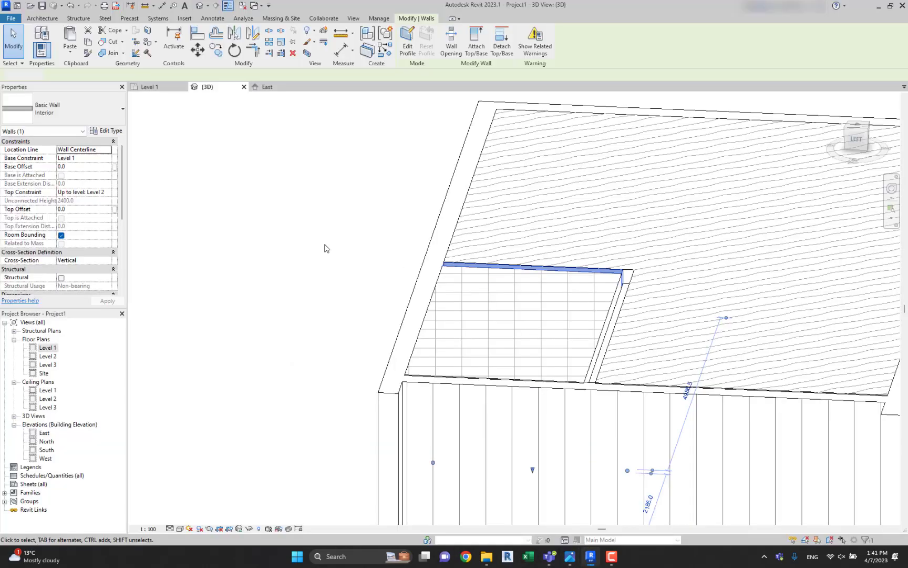
{"action": "middle_click_drag", "start_coordinate": [507, 330], "coordinate": [481, 361], "text": "shift"}
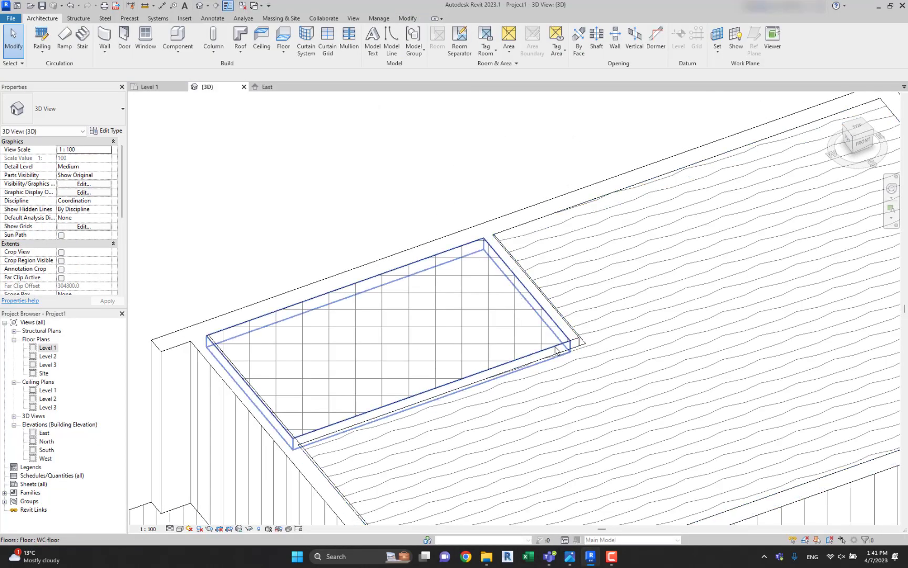
Select all the Level 1 walls in the front 3D view, keeping only the Walls category in the selection filter.
{"action": "scroll", "coordinate": [222, 321], "scroll_direction": "down", "scroll_amount": 2}
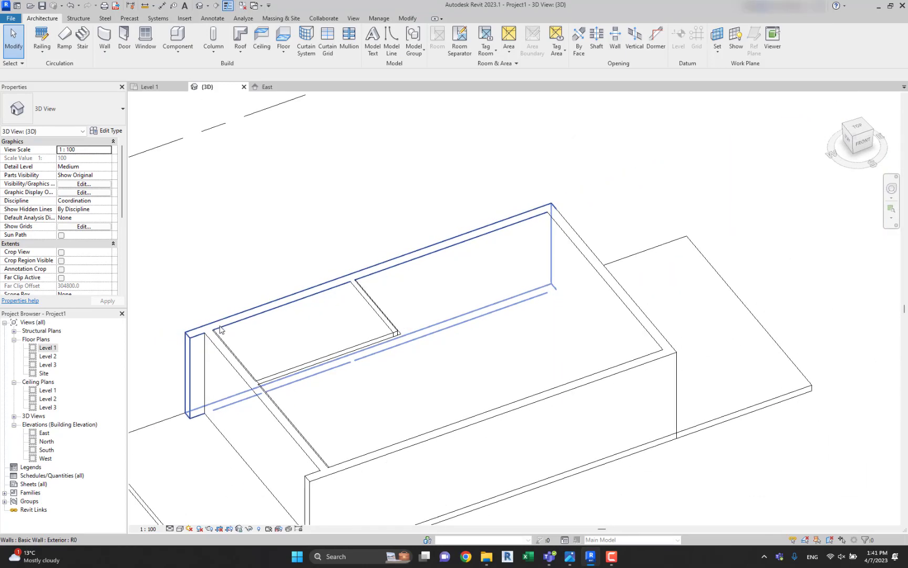
{"action": "middle_click_drag", "start_coordinate": [322, 290], "coordinate": [355, 286], "text": "shift"}
{"action": "middle_click_drag", "start_coordinate": [343, 401], "coordinate": [290, 298], "text": "shift"}
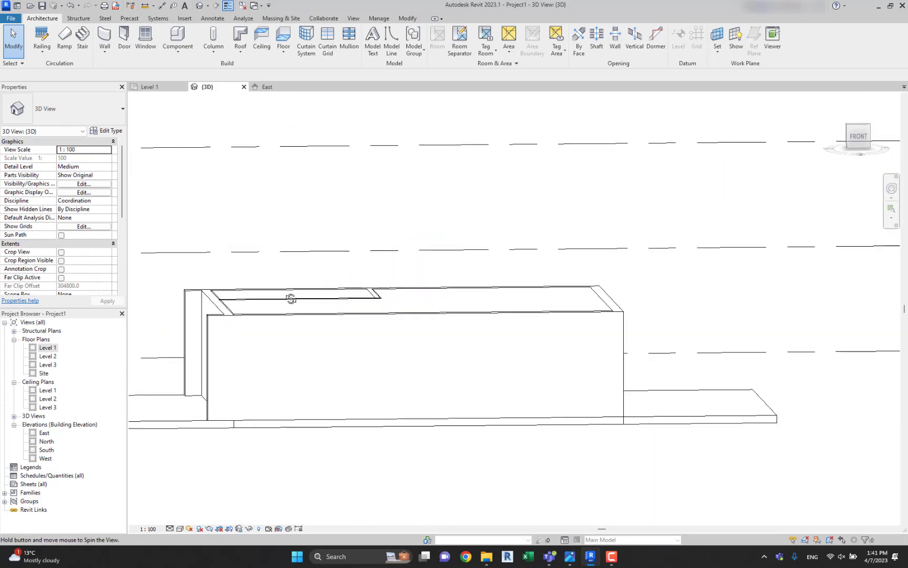
{"action": "left_click", "coordinate": [858, 135]}
{"action": "middle_click_drag", "start_coordinate": [573, 379], "coordinate": [499, 332]}
{"action": "scroll", "coordinate": [497, 332], "scroll_direction": "up", "scroll_amount": 6}
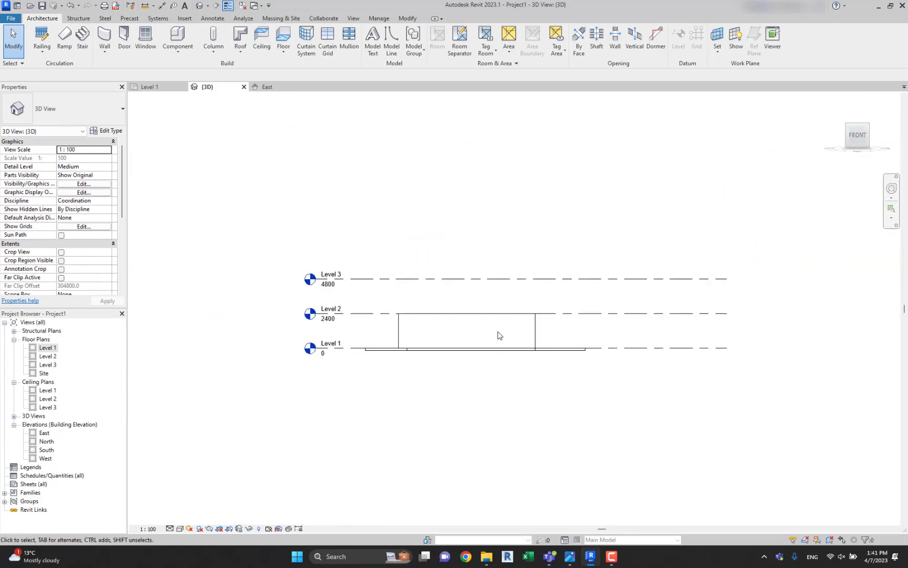
{"action": "middle_click_drag", "start_coordinate": [580, 327], "coordinate": [676, 315]}
{"action": "scroll", "coordinate": [677, 314], "scroll_direction": "down", "scroll_amount": 2}
{"action": "left_click_drag", "start_coordinate": [734, 315], "coordinate": [336, 314]}
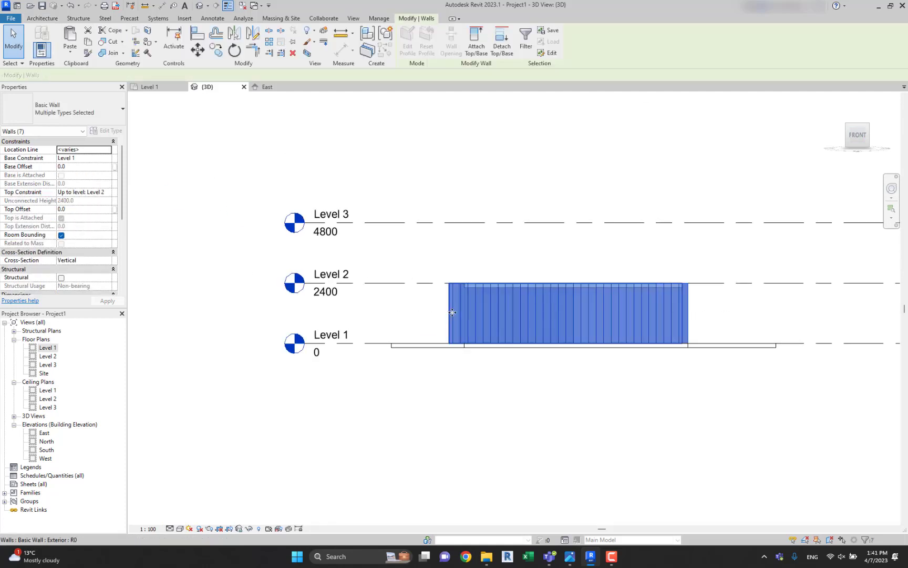
{"action": "left_click", "coordinate": [524, 48]}
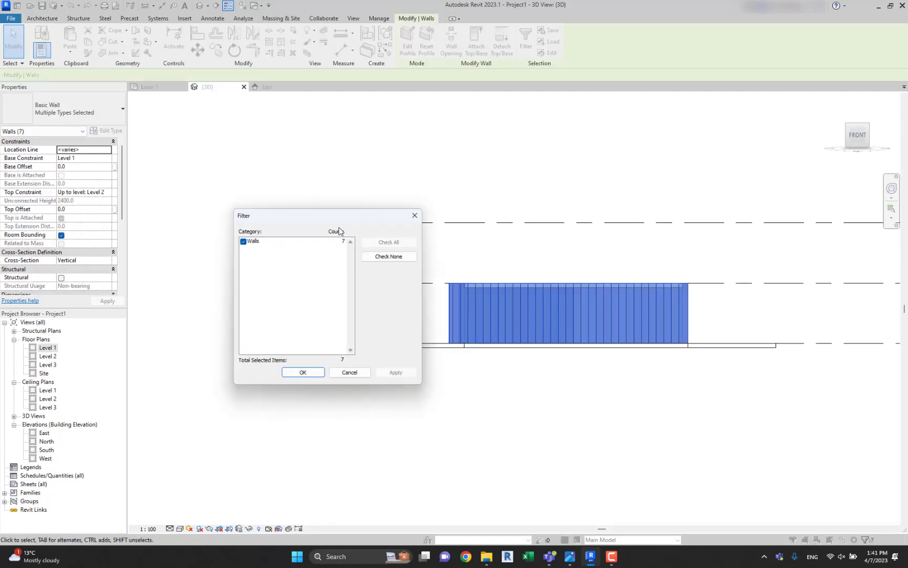
{"action": "left_click", "coordinate": [304, 371]}
Paste the copied walls aligned to Level 2 to form the upper storey.
{"action": "left_click", "coordinate": [70, 52]}
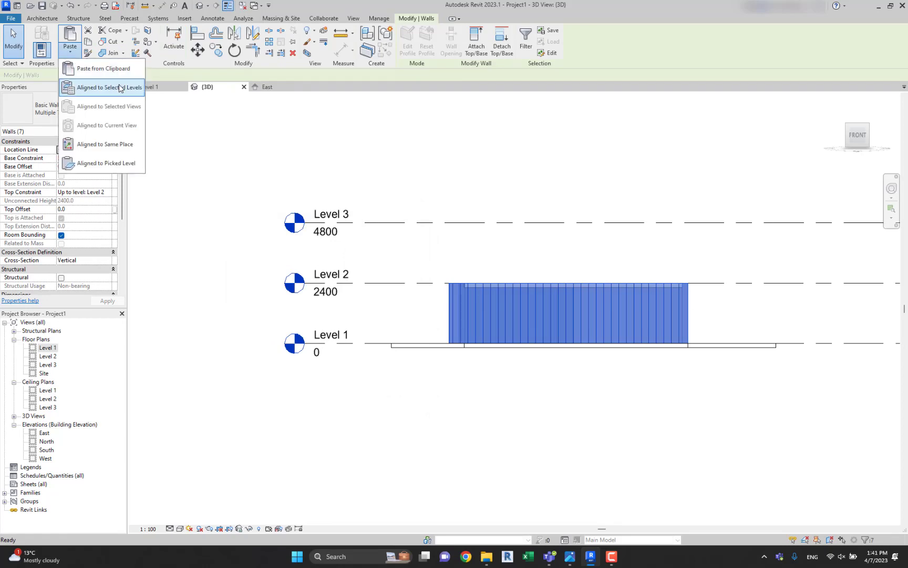
{"action": "left_click", "coordinate": [110, 87]}
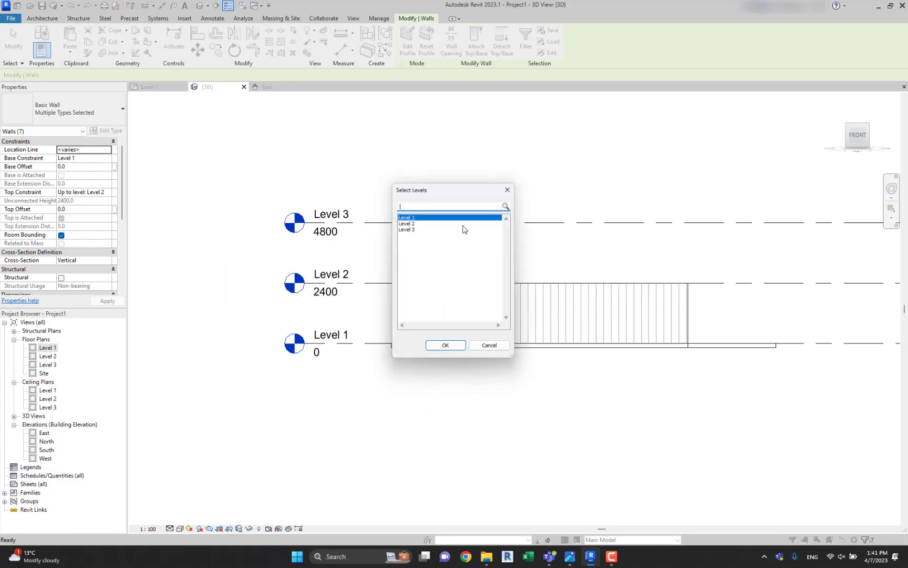
{"action": "left_click", "coordinate": [442, 352]}
{"action": "middle_click_drag", "start_coordinate": [466, 300], "coordinate": [587, 370], "text": "shift"}
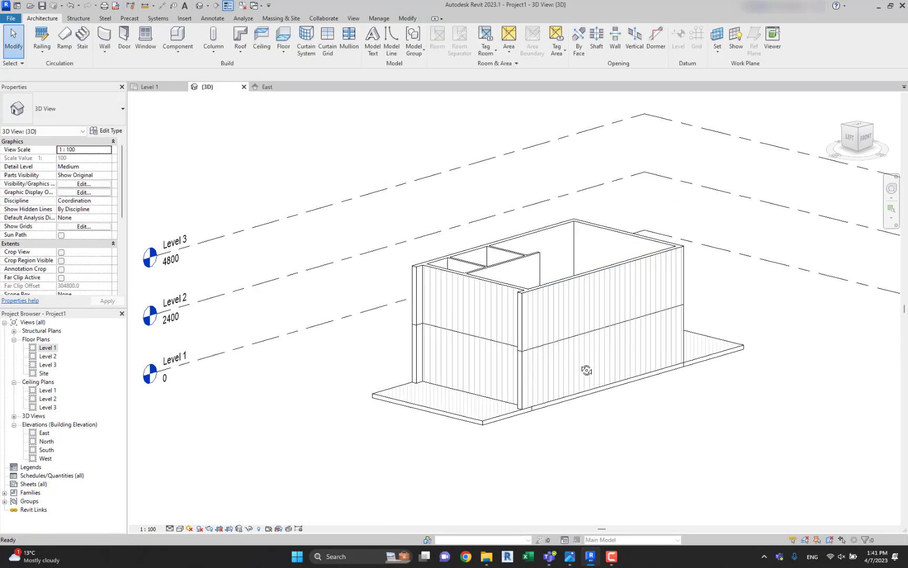
{"action": "middle_click_drag", "start_coordinate": [560, 319], "coordinate": [505, 323], "text": "shift"}
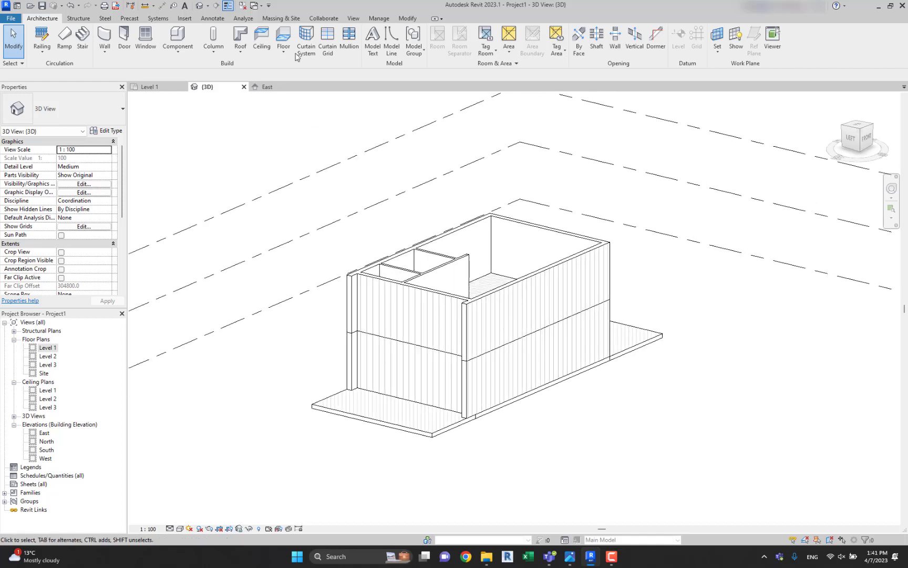
Start a roof by footprint on Level 3 and pick the two long exterior walls and the east exterior wall as boundaries.
{"action": "left_click", "coordinate": [243, 41]}
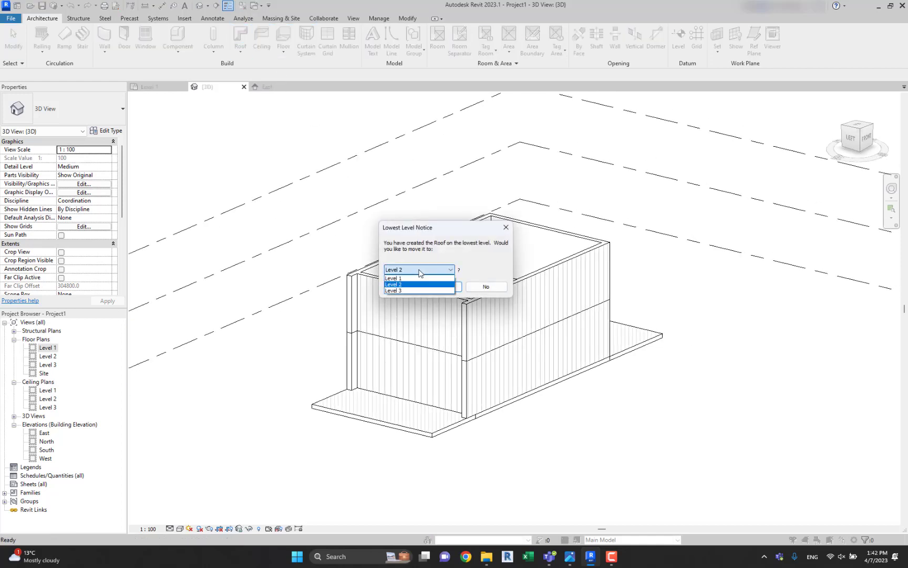
{"action": "left_click", "coordinate": [433, 288]}
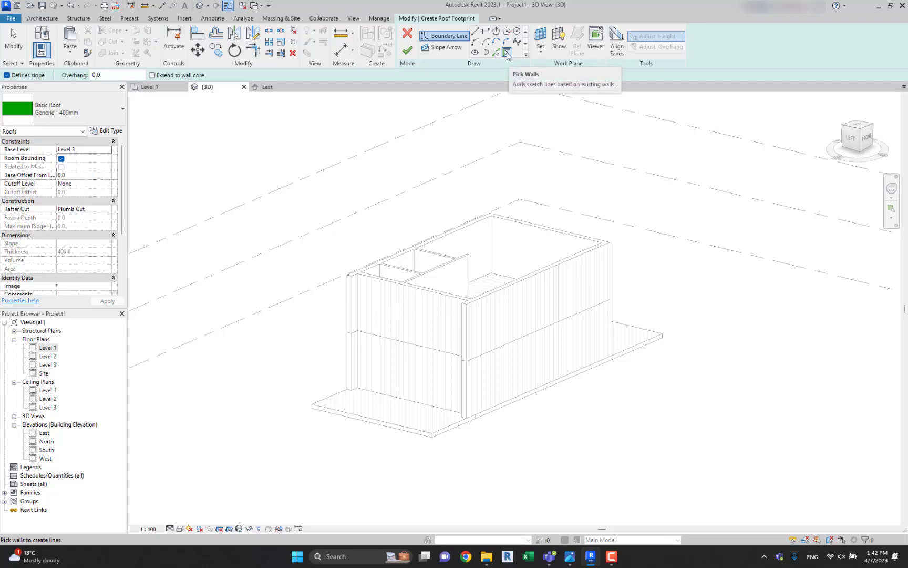
{"action": "left_click", "coordinate": [501, 295]}
{"action": "left_click", "coordinate": [420, 243]}
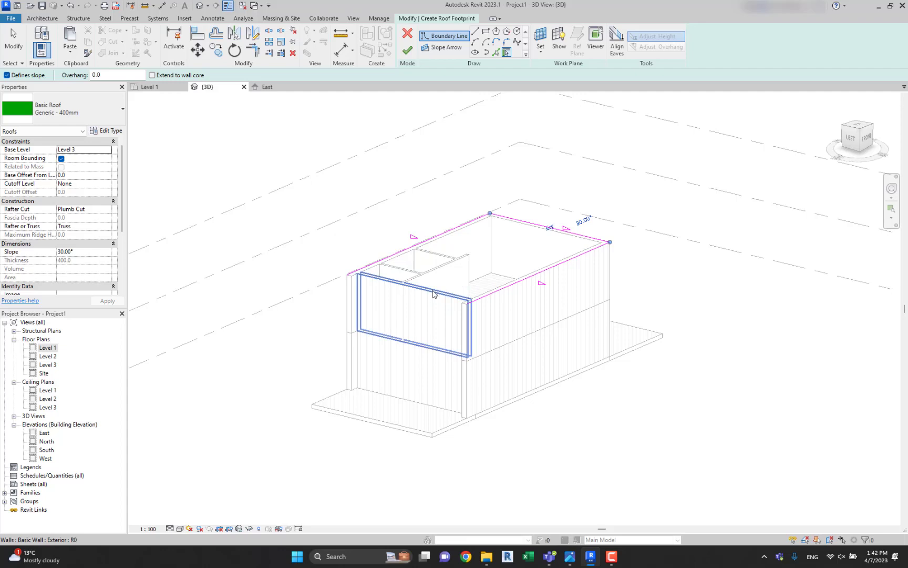
Close the roof footprint with a straight boundary line between the west ends of the two long exterior walls.
{"action": "middle_click_drag", "start_coordinate": [431, 341], "coordinate": [396, 393], "text": "shift"}
{"action": "scroll", "coordinate": [396, 385], "scroll_direction": "up", "scroll_amount": 3}
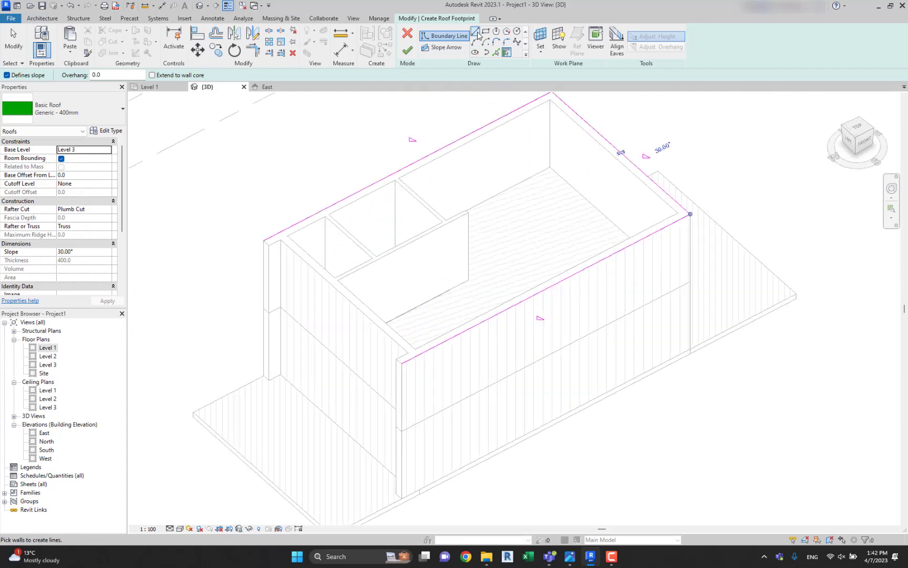
{"action": "left_click", "coordinate": [331, 300]}
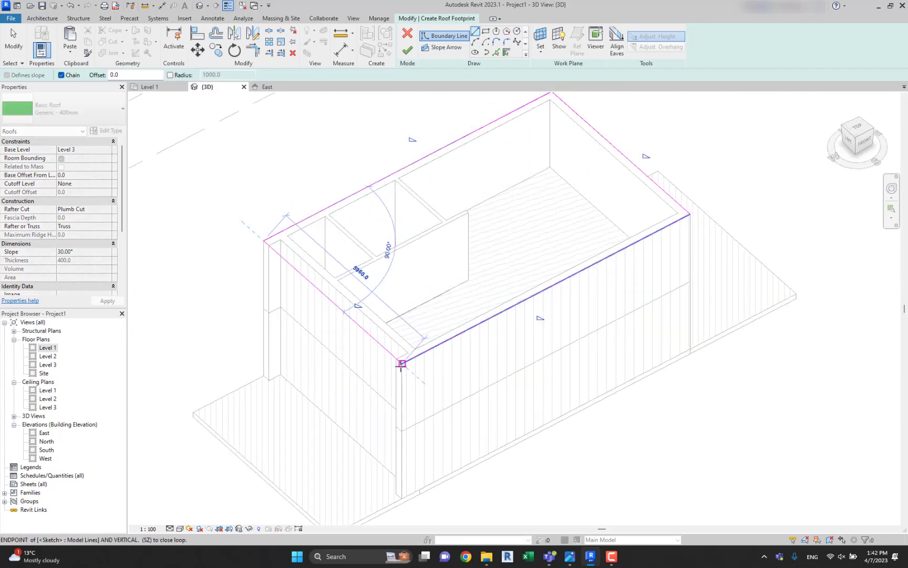
{"action": "key", "text": "Escape"}
{"action": "key", "text": "Escape"}
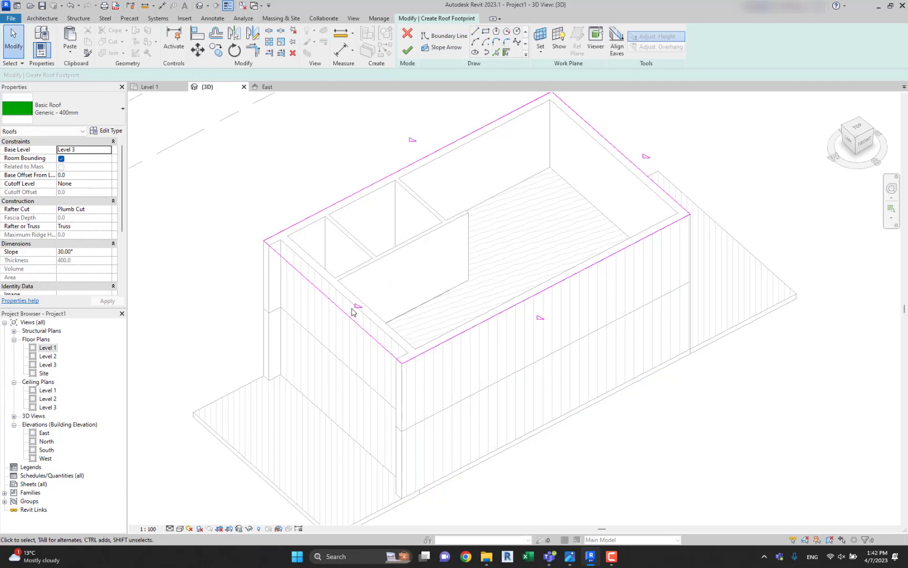
Remove the slope from the two short footprint edges, set the two long edges' slope to 40°, and finish the roof.
{"action": "left_click", "coordinate": [511, 314]}
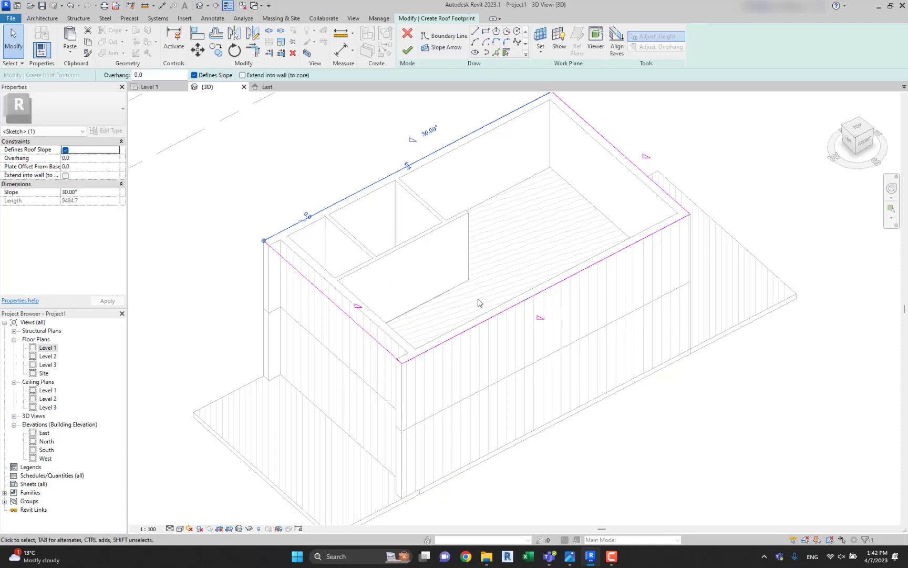
{"action": "left_click", "coordinate": [340, 318]}
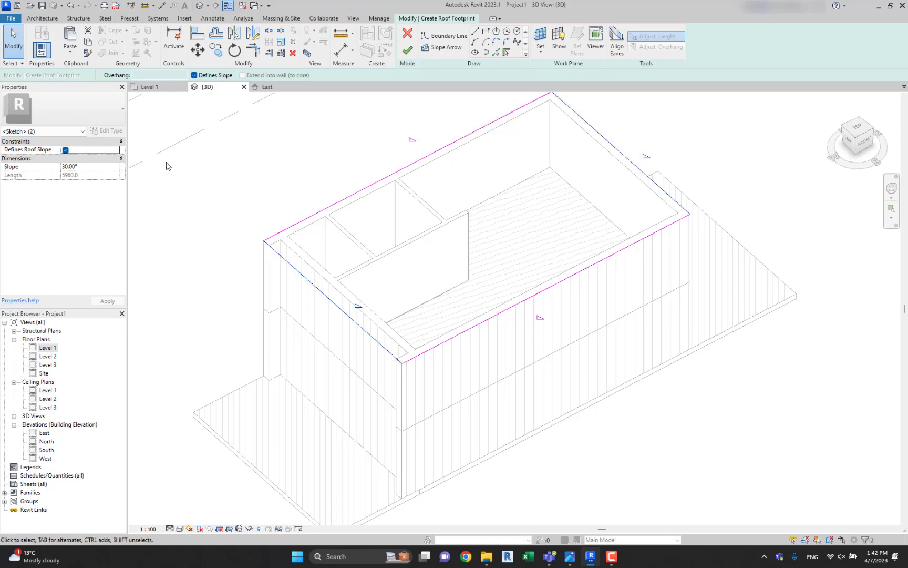
{"action": "left_click", "coordinate": [379, 190]}
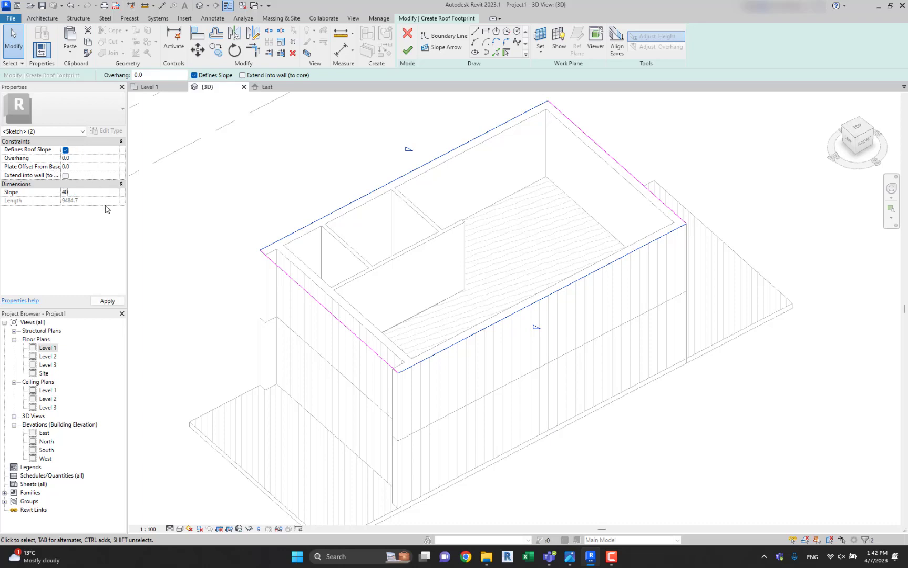
{"action": "middle_click_drag", "start_coordinate": [360, 165], "coordinate": [378, 179]}
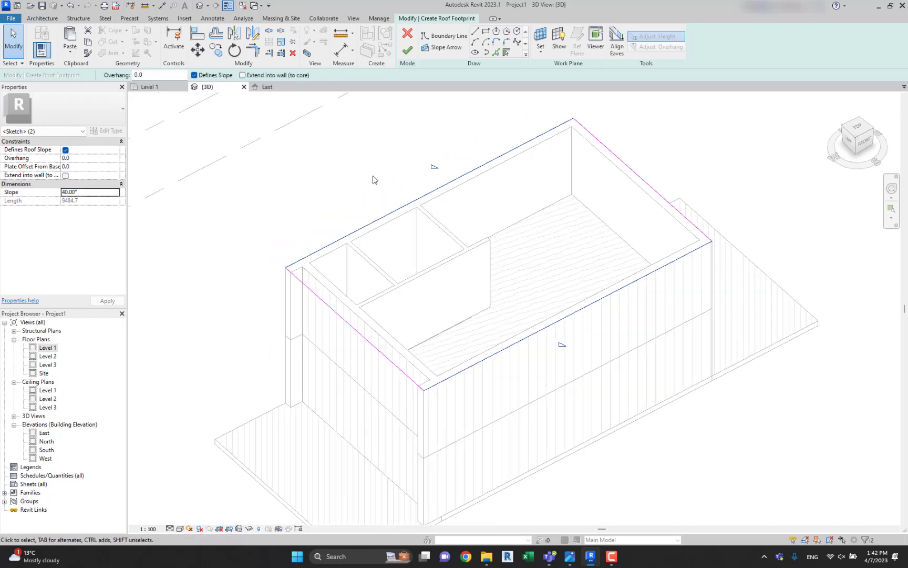
{"action": "left_click", "coordinate": [372, 176]}
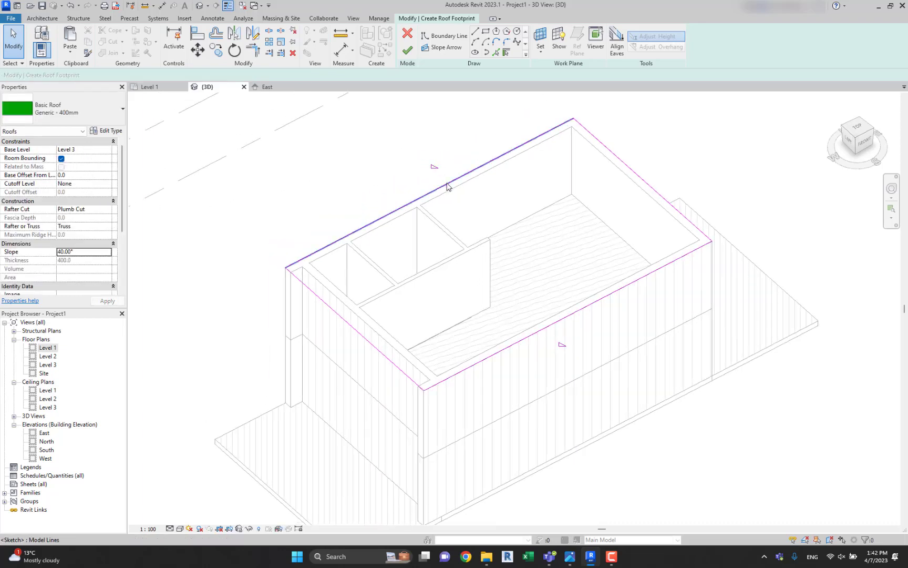
{"action": "left_click", "coordinate": [408, 51]}
{"action": "left_click", "coordinate": [318, 164]}
{"action": "middle_click_drag", "start_coordinate": [318, 164], "coordinate": [497, 190], "text": "shift"}
{"action": "scroll", "coordinate": [455, 178], "scroll_direction": "up", "scroll_amount": 3}
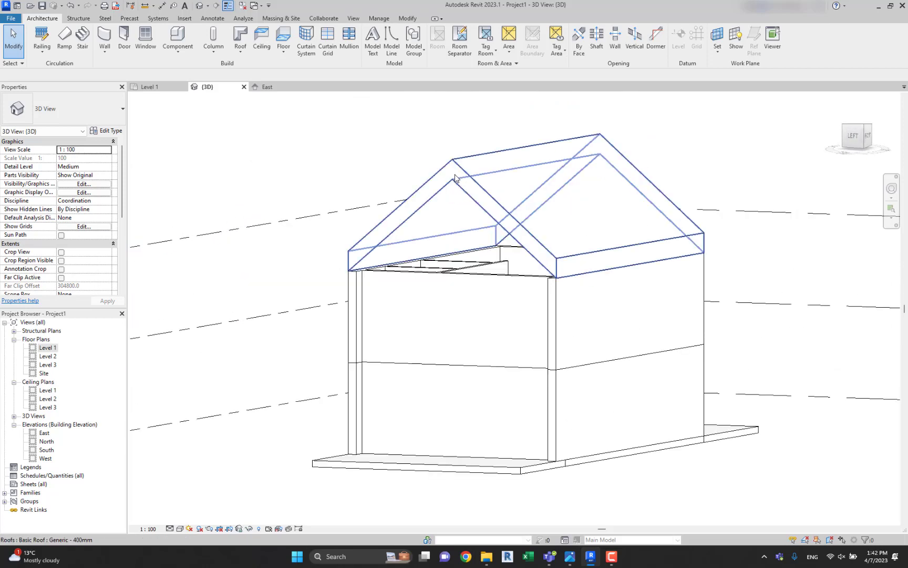
Select the gable roof and lower it with a negative base offset from Level 3.
{"action": "left_click", "coordinate": [456, 177]}
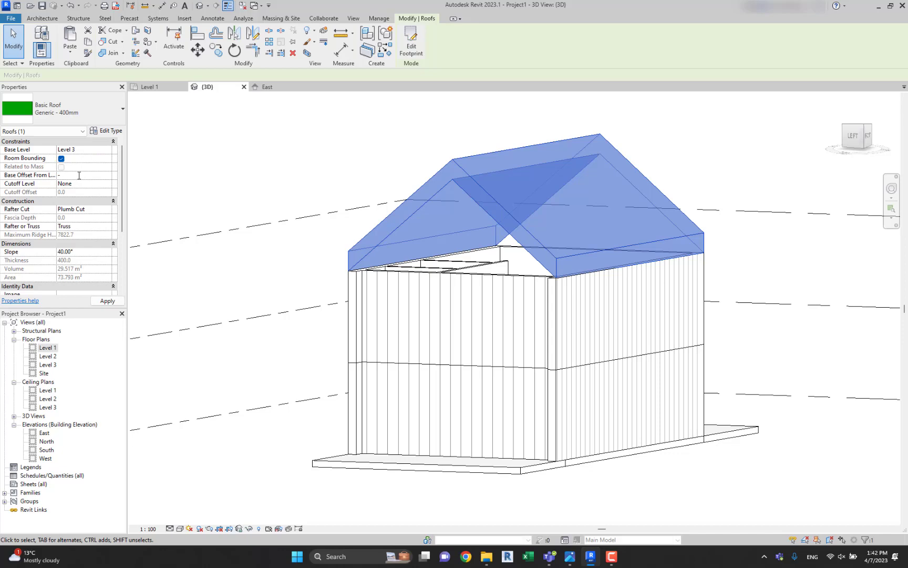
{"action": "left_click", "coordinate": [308, 262]}
{"action": "middle_click_drag", "start_coordinate": [310, 264], "coordinate": [370, 248], "text": "shift"}
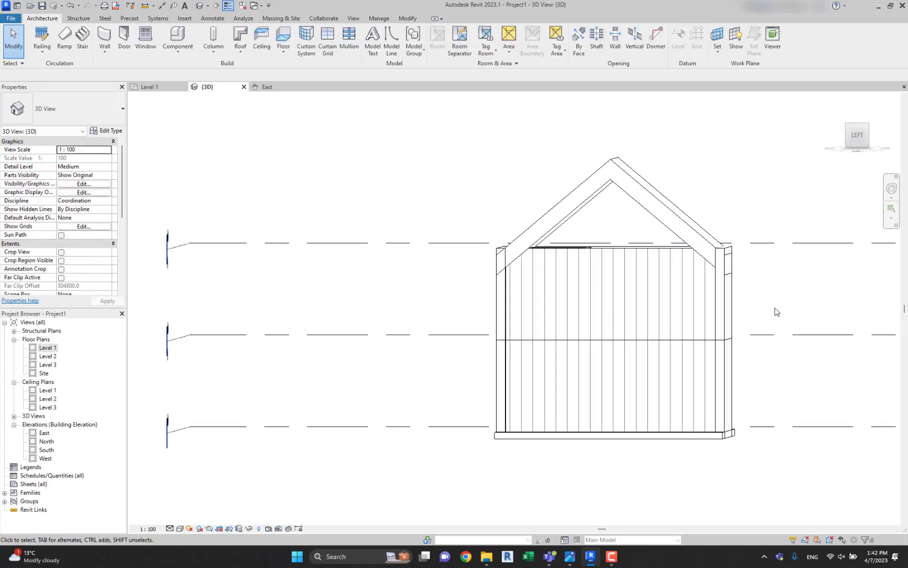
Select all the Level 2 walls, attach their tops to the underside of the gable roof, and clear the selection.
{"action": "left_click_drag", "start_coordinate": [775, 311], "coordinate": [442, 275]}
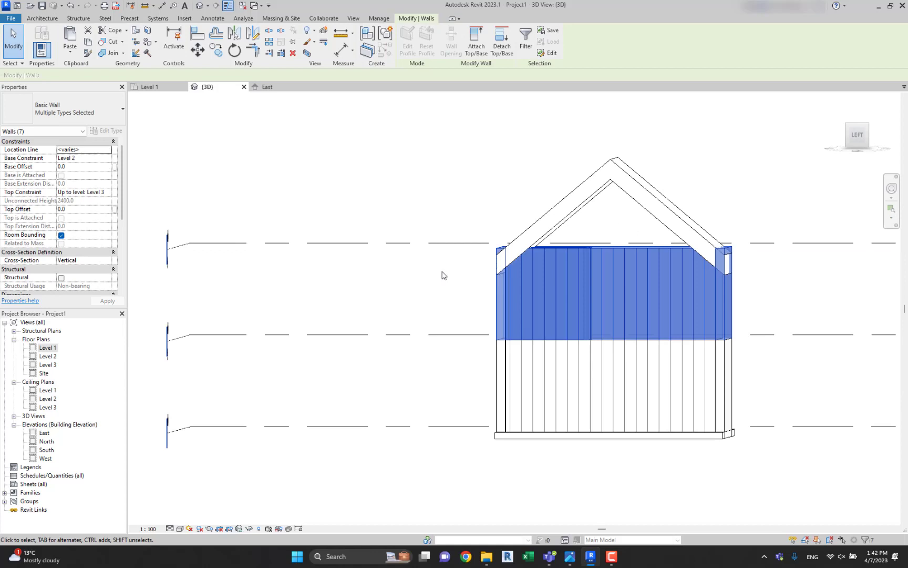
{"action": "left_click", "coordinate": [478, 54]}
{"action": "left_click", "coordinate": [601, 178]}
{"action": "left_click", "coordinate": [597, 174]}
{"action": "left_click_drag", "start_coordinate": [782, 307], "coordinate": [588, 300]}
{"action": "left_click", "coordinate": [476, 49]}
{"action": "left_click", "coordinate": [621, 168]}
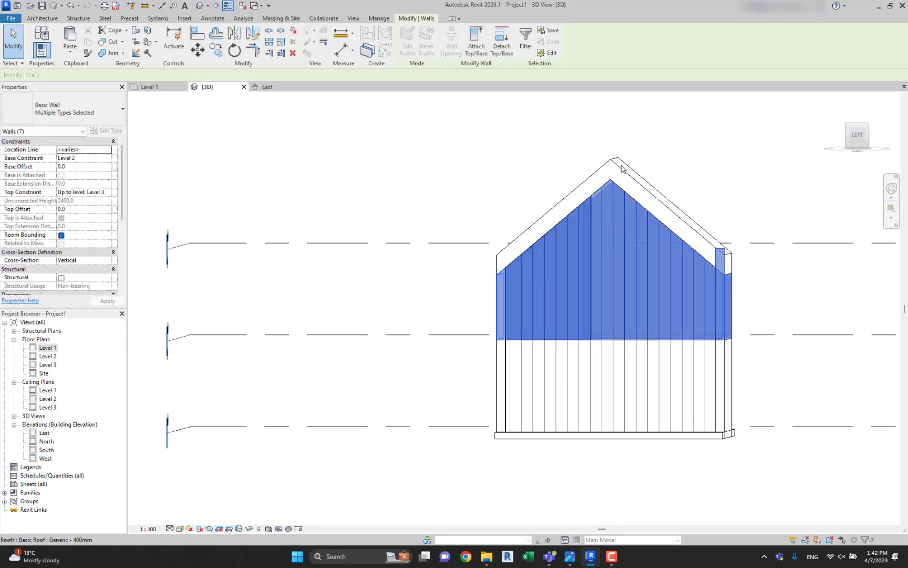
{"action": "key", "text": "Escape"}
Examine the southwest corner where the projecting end of the south exterior wall meets the roof edge.
{"action": "scroll", "coordinate": [720, 178], "scroll_direction": "down", "scroll_amount": 3}
{"action": "middle_click_drag", "start_coordinate": [720, 178], "coordinate": [427, 324], "text": "shift"}
{"action": "scroll", "coordinate": [428, 325], "scroll_direction": "up", "scroll_amount": 5}
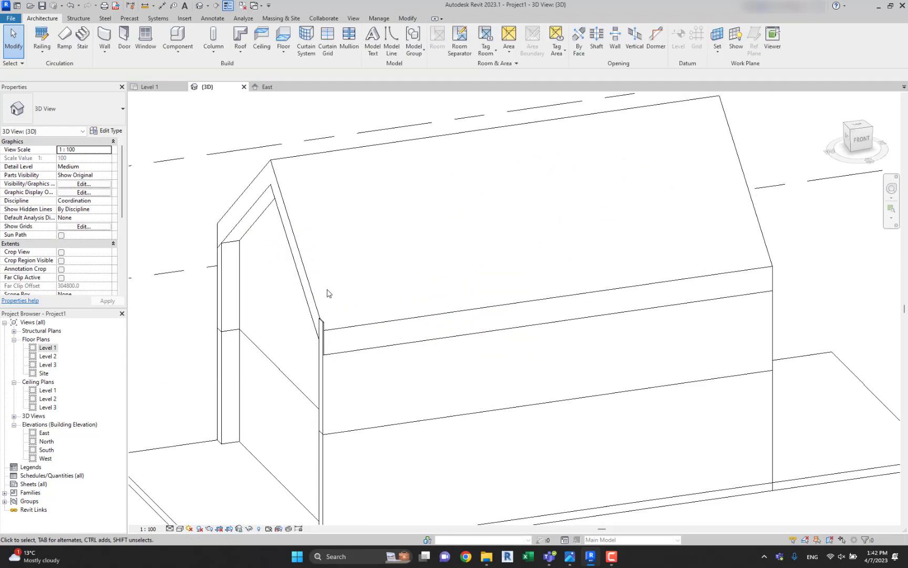
{"action": "scroll", "coordinate": [327, 293], "scroll_direction": "down", "scroll_amount": 3}
{"action": "scroll", "coordinate": [299, 279], "scroll_direction": "up", "scroll_amount": 5}
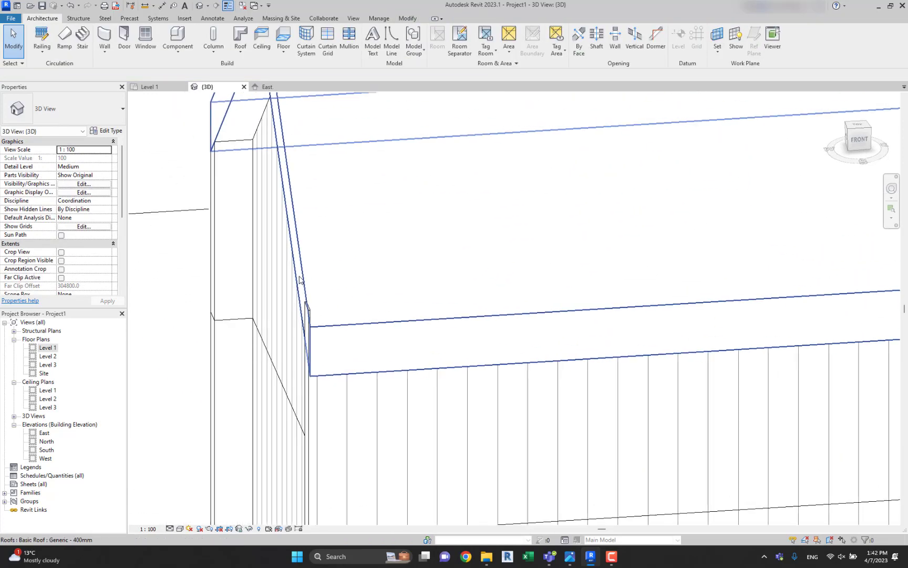
{"action": "middle_click_drag", "start_coordinate": [300, 279], "coordinate": [308, 192], "text": "shift"}
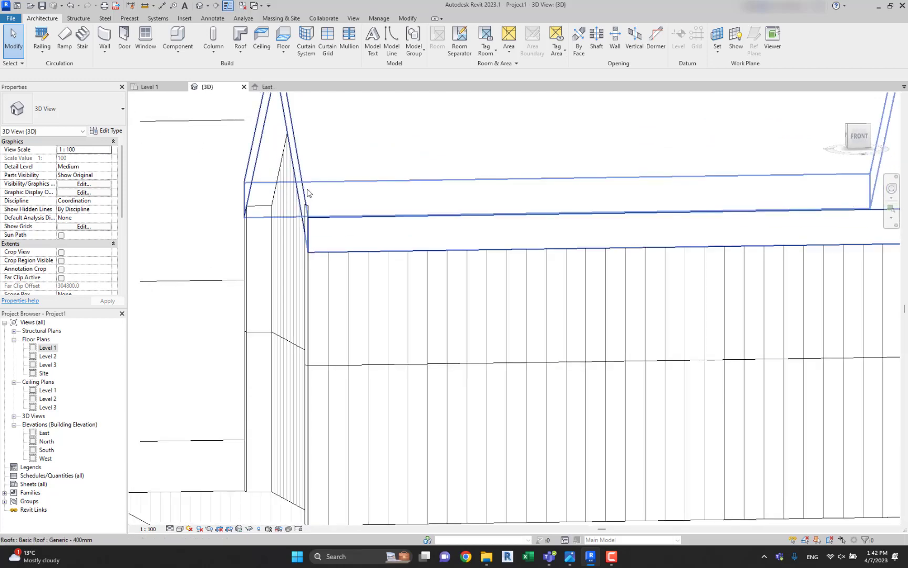
{"action": "scroll", "coordinate": [307, 193], "scroll_direction": "up", "scroll_amount": 3}
In the Level 1 floor plan, align the west end of the south exterior wall with the north exterior wall's west end.
{"action": "left_click", "coordinate": [40, 348]}
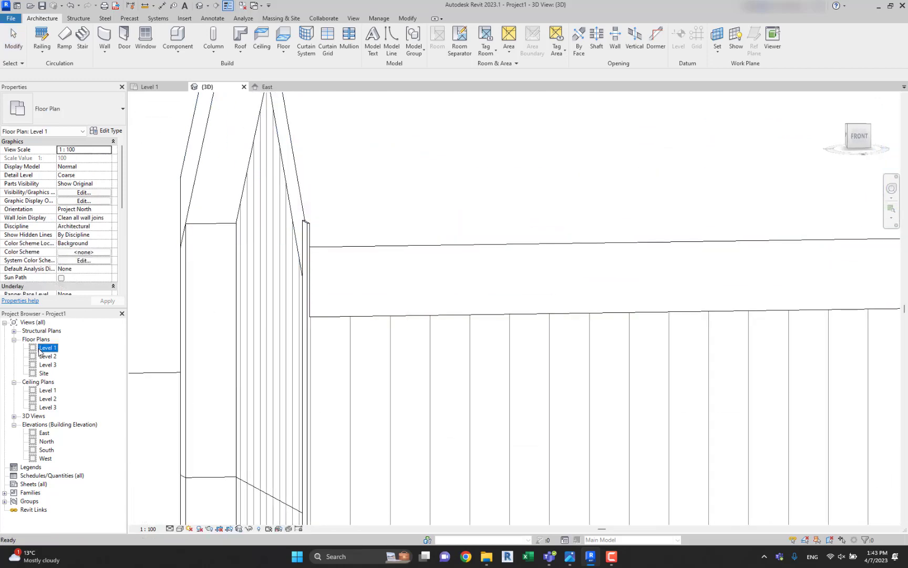
{"action": "double_click", "coordinate": [46, 348]}
{"action": "scroll", "coordinate": [371, 293], "scroll_direction": "up", "scroll_amount": 5}
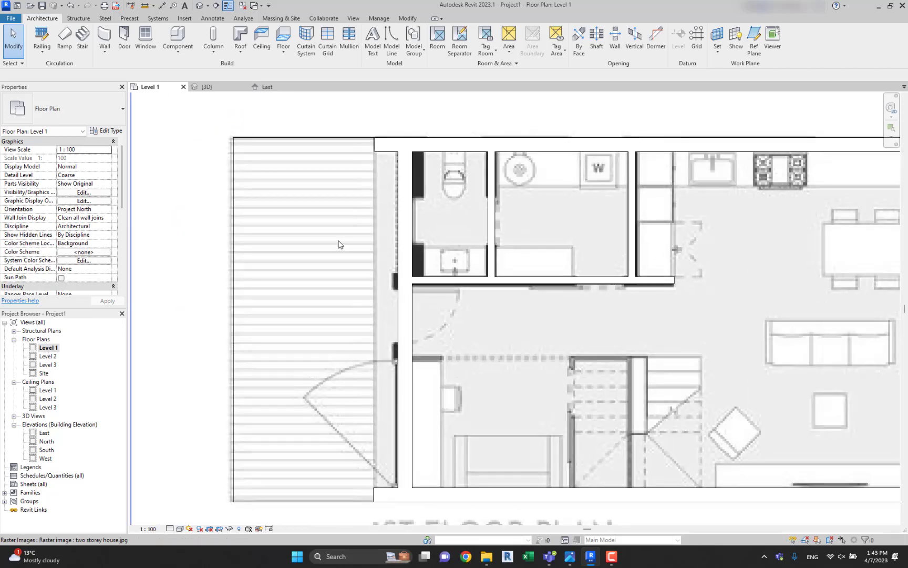
{"action": "key", "text": "a"}
{"action": "key", "text": "l"}
{"action": "scroll", "coordinate": [368, 174], "scroll_direction": "up", "scroll_amount": 2}
{"action": "scroll", "coordinate": [390, 443], "scroll_direction": "down", "scroll_amount": 3}
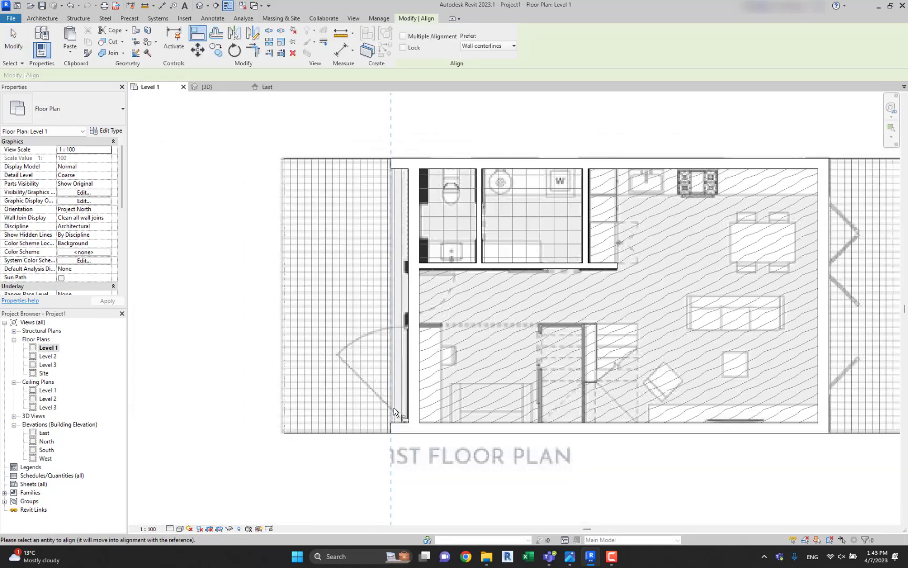
{"action": "scroll", "coordinate": [389, 443], "scroll_direction": "up", "scroll_amount": 5}
{"action": "scroll", "coordinate": [389, 443], "scroll_direction": "up", "scroll_amount": 2}
{"action": "scroll", "coordinate": [381, 418], "scroll_direction": "down", "scroll_amount": 6}
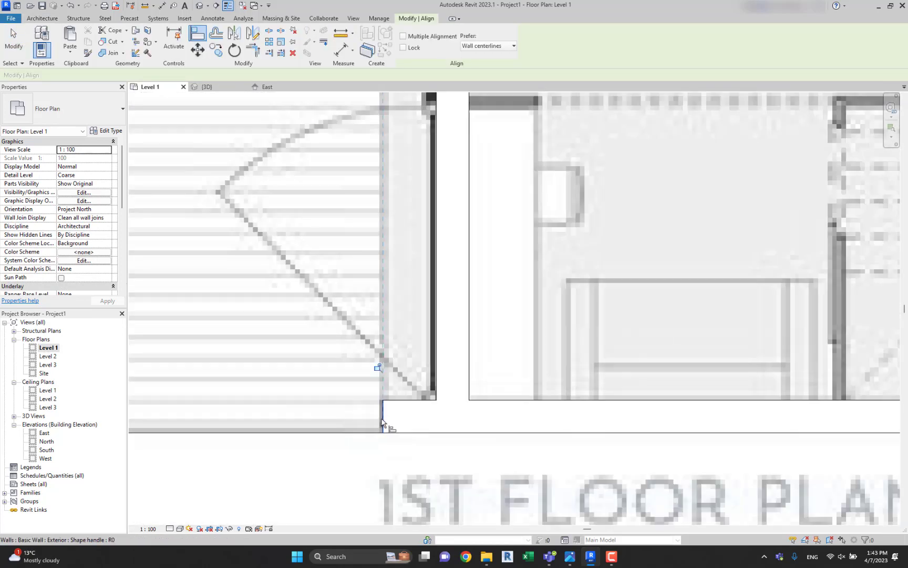
In the Level 2 floor plan, align the west end of the south exterior wall with the north exterior wall's west end.
{"action": "left_click", "coordinate": [48, 356]}
{"action": "double_click", "coordinate": [51, 360]}
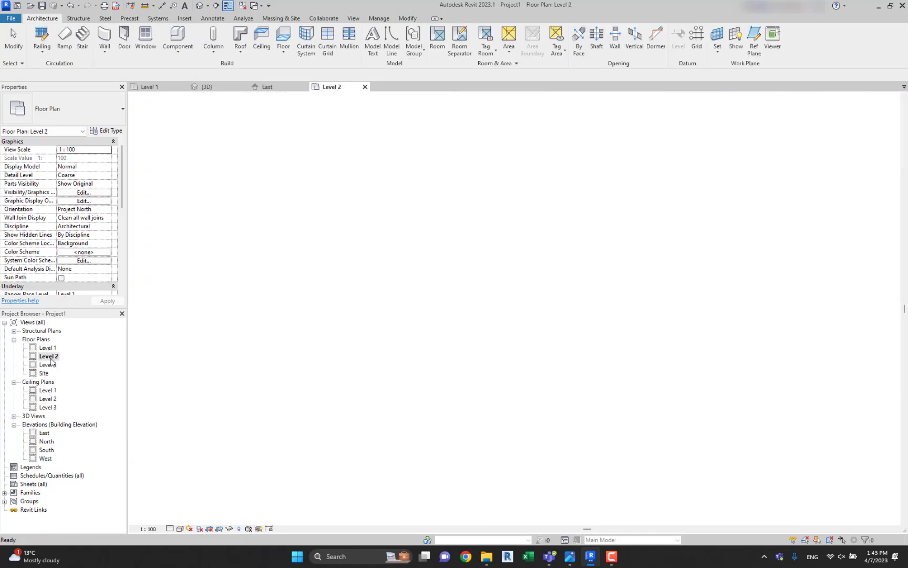
{"action": "middle_click_drag", "start_coordinate": [411, 144], "coordinate": [381, 416]}
{"action": "scroll", "coordinate": [372, 309], "scroll_direction": "up", "scroll_amount": 3}
{"action": "key", "text": "a"}
{"action": "key", "text": "l"}
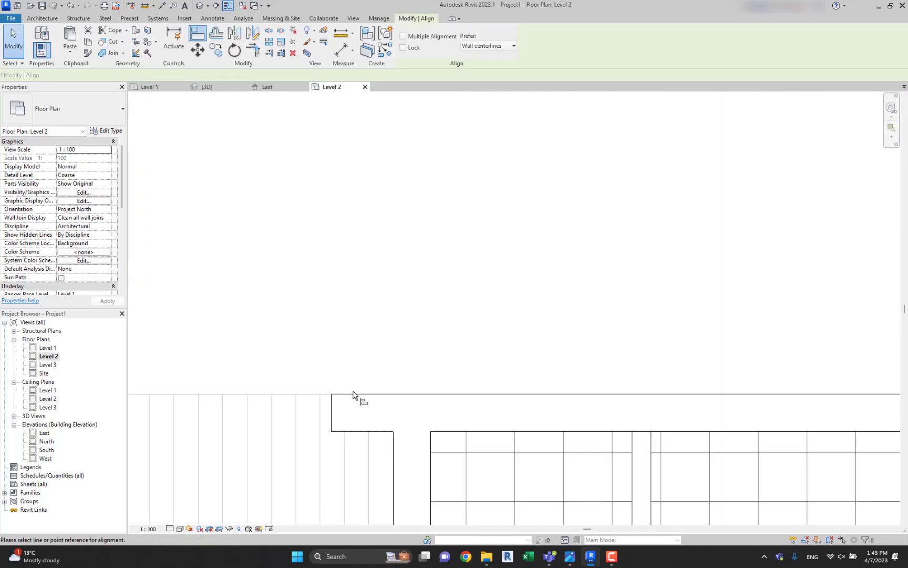
{"action": "left_click", "coordinate": [329, 410]}
{"action": "scroll", "coordinate": [331, 412], "scroll_direction": "down", "scroll_amount": 2}
{"action": "middle_click_drag", "start_coordinate": [364, 494], "coordinate": [412, 99]}
{"action": "scroll", "coordinate": [382, 420], "scroll_direction": "up", "scroll_amount": 3}
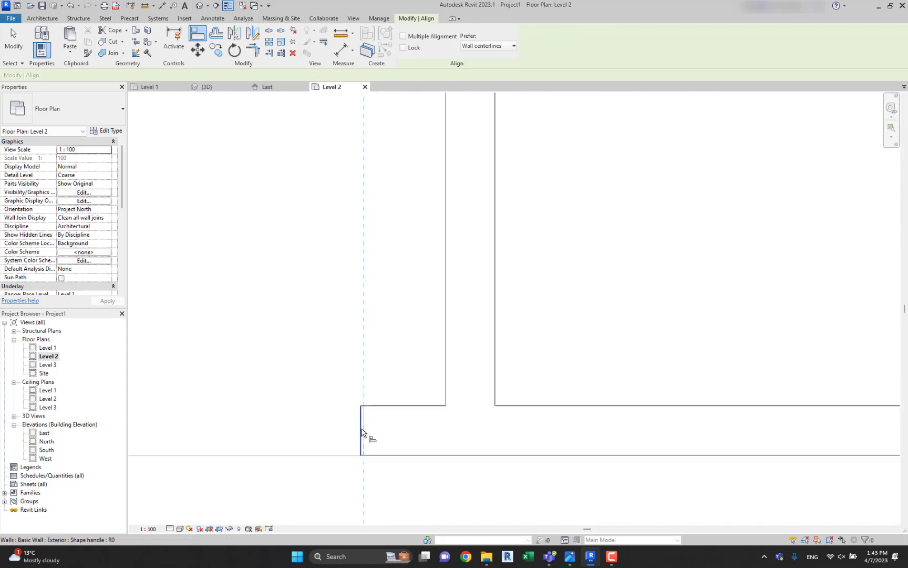
{"action": "left_click", "coordinate": [362, 433]}
{"action": "key", "text": "Escape"}
Examine the aligned west wall ends and the gable roof from several sides in the 3D view.
{"action": "left_click", "coordinate": [199, 6]}
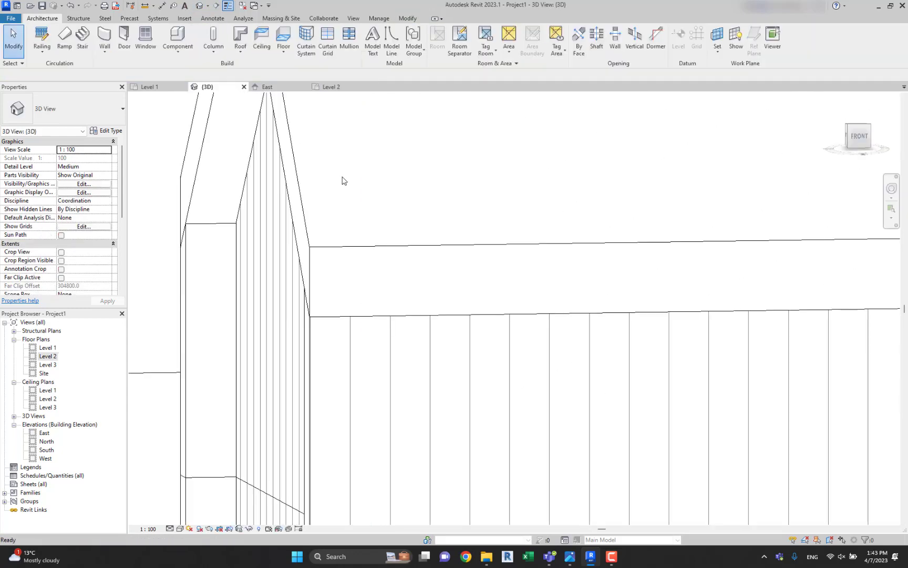
{"action": "scroll", "coordinate": [365, 237], "scroll_direction": "down", "scroll_amount": 3}
{"action": "middle_click_drag", "start_coordinate": [365, 237], "coordinate": [340, 263], "text": "shift"}
{"action": "scroll", "coordinate": [299, 206], "scroll_direction": "down", "scroll_amount": 3}
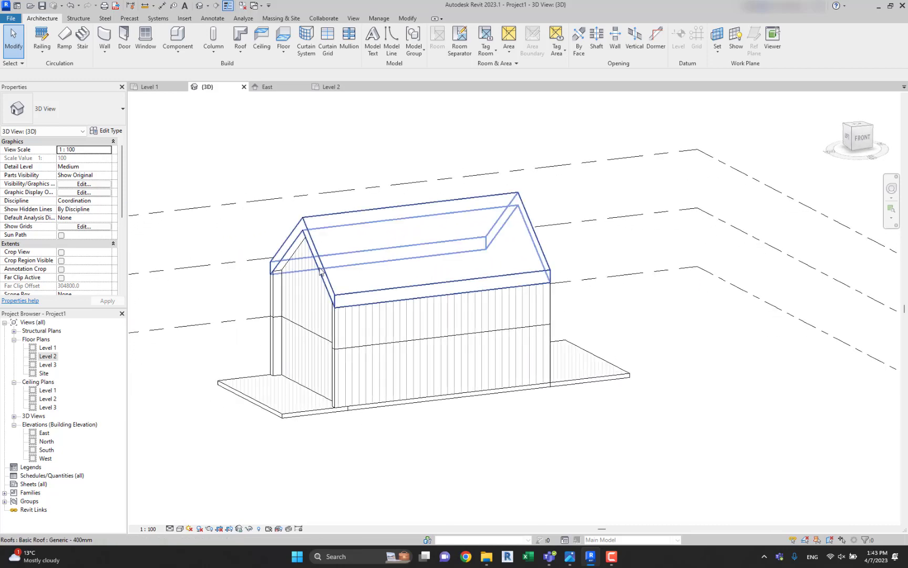
{"action": "left_click", "coordinate": [353, 281]}
{"action": "scroll", "coordinate": [355, 289], "scroll_direction": "up", "scroll_amount": 5}
{"action": "scroll", "coordinate": [360, 327], "scroll_direction": "down", "scroll_amount": 5}
{"action": "key", "text": "Escape"}
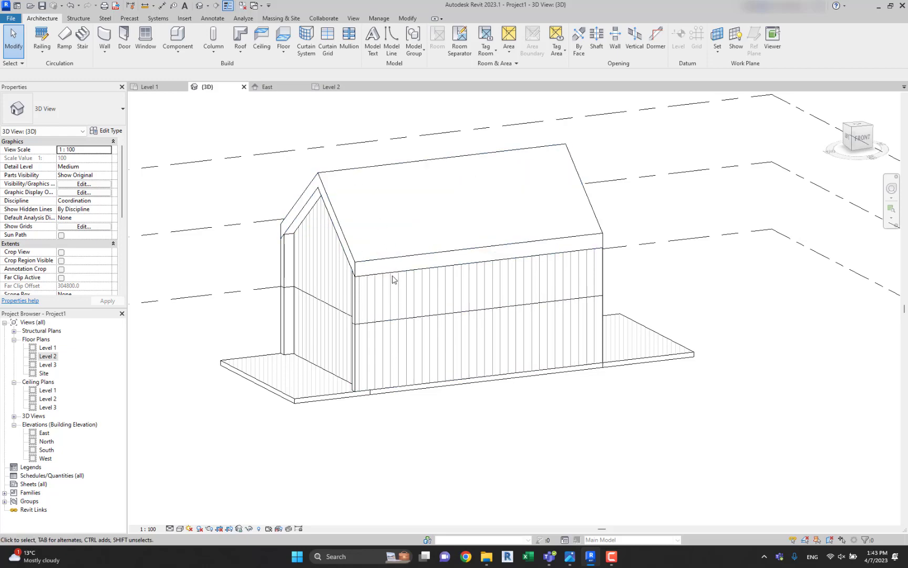
{"action": "middle_click_drag", "start_coordinate": [361, 183], "coordinate": [618, 242], "text": "shift"}
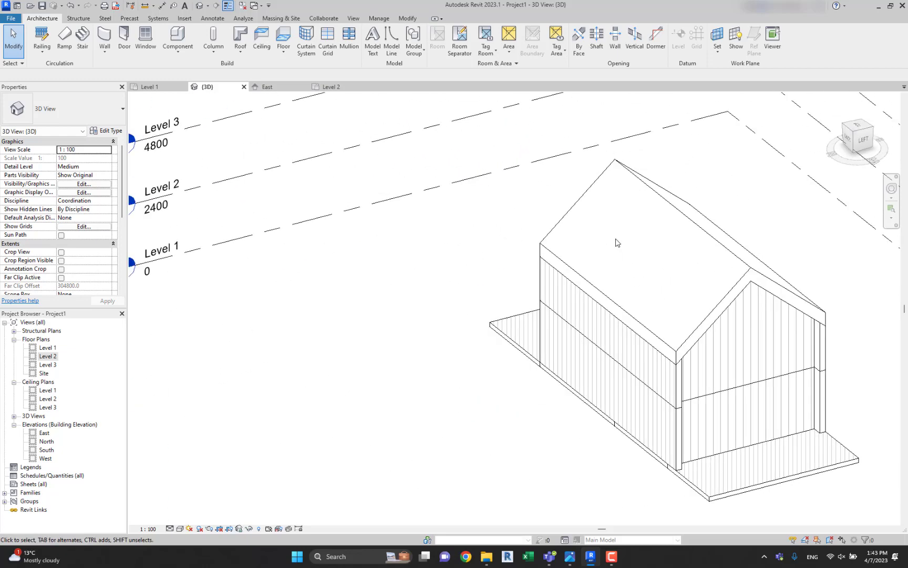
{"action": "middle_click_drag", "start_coordinate": [706, 253], "coordinate": [456, 190], "text": "shift"}
Open the gable roof type's structure, insert a new layer, and move it above the upper core boundary.
{"action": "left_click", "coordinate": [455, 190]}
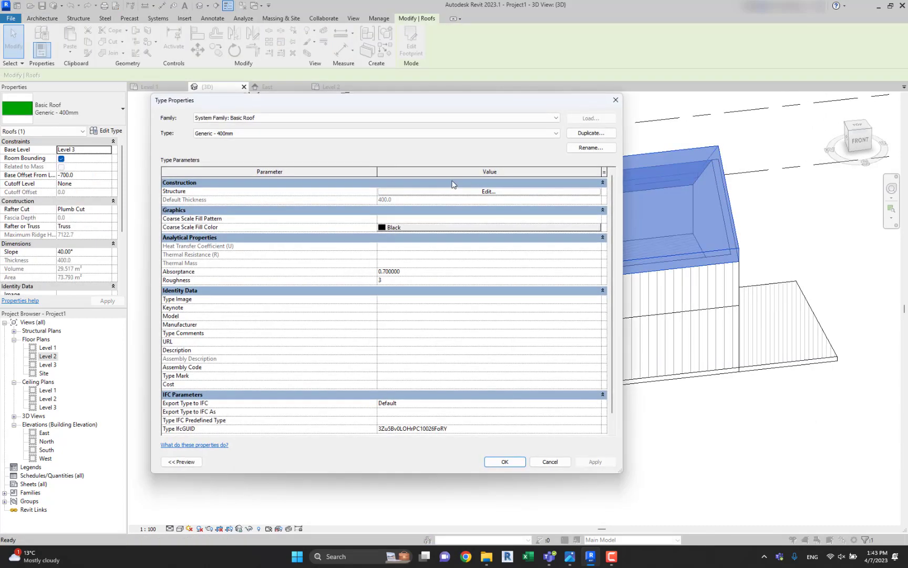
{"action": "left_click", "coordinate": [455, 190]}
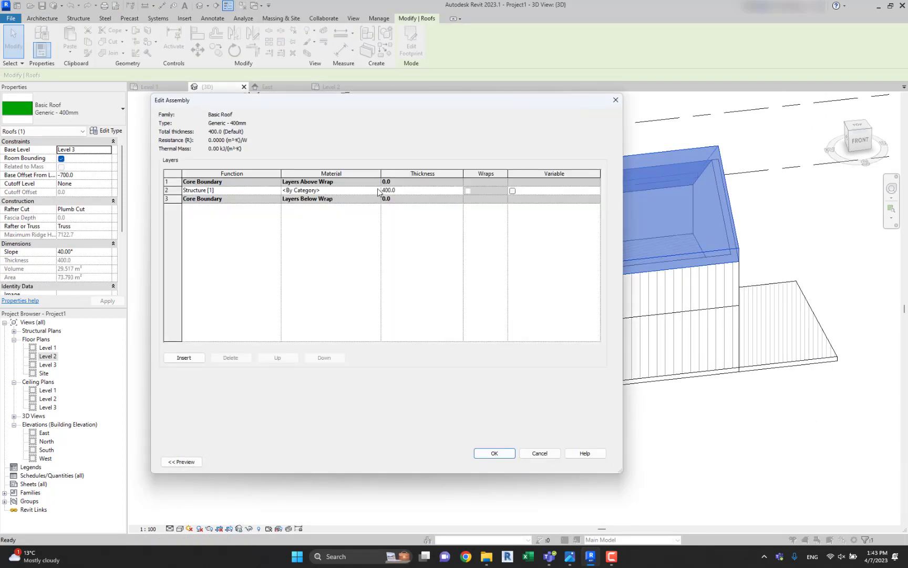
{"action": "left_click", "coordinate": [184, 358]}
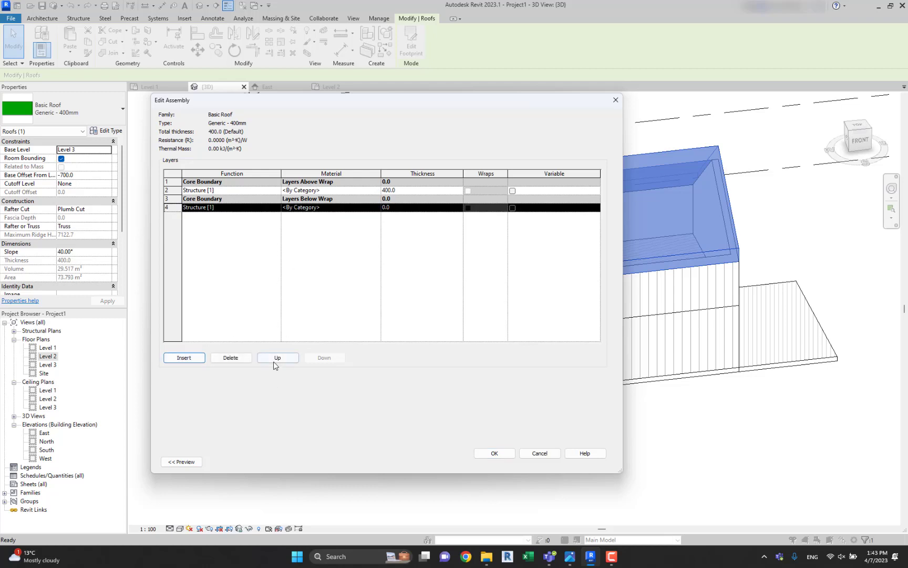
{"action": "triple_click", "coordinate": [275, 359]}
Give the new outer roof layer a thickness of 10 mm and the Facade siding material, and apply the type changes.
{"action": "left_click", "coordinate": [403, 183]}
{"action": "type", "text": "1"}
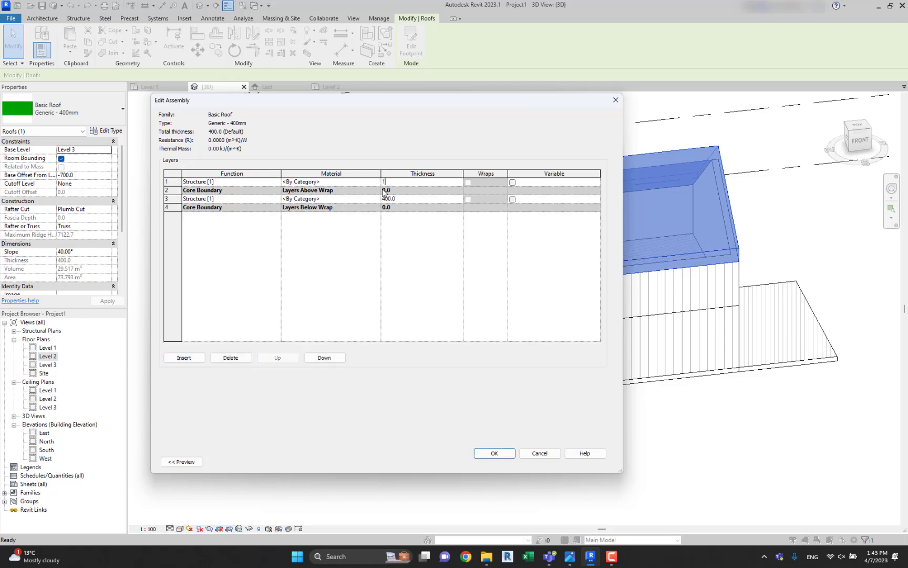
{"action": "type", "text": "5"}
{"action": "double_click", "coordinate": [377, 182]}
{"action": "left_click", "coordinate": [280, 188]}
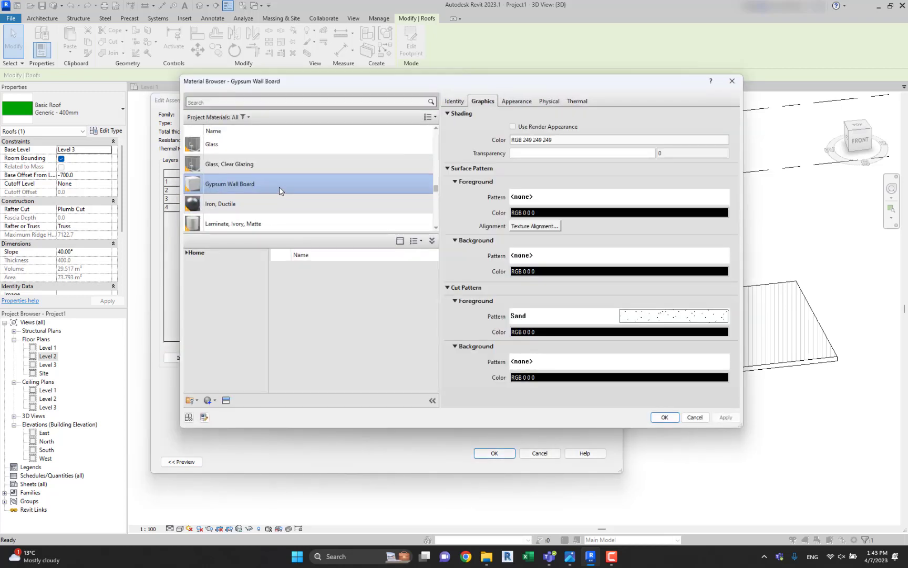
{"action": "key", "text": "f"}
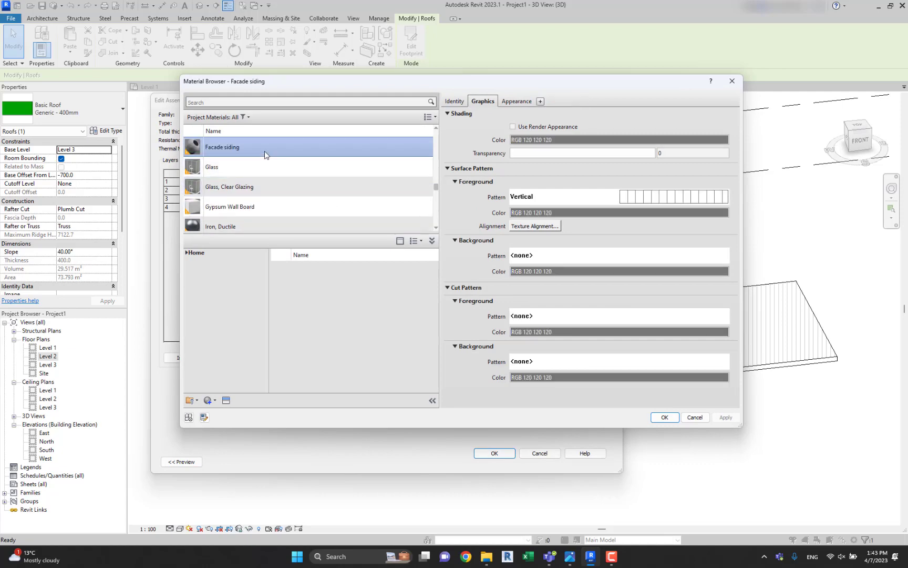
{"action": "double_click", "coordinate": [265, 151]}
{"action": "left_click", "coordinate": [496, 452]}
{"action": "left_click", "coordinate": [492, 458]}
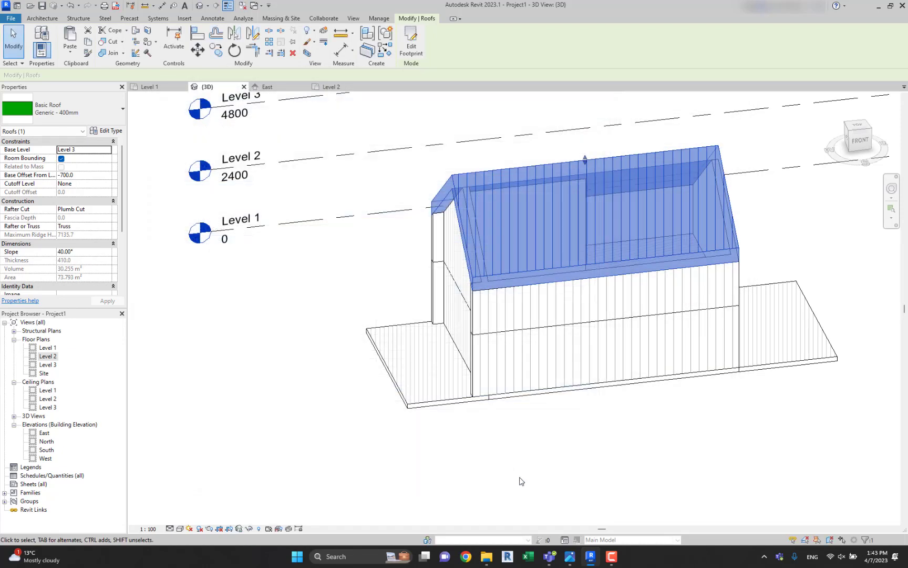
Examine the siding pattern on the roof slopes and gable edges from several angles.
{"action": "left_click", "coordinate": [523, 480]}
{"action": "middle_click_drag", "start_coordinate": [598, 385], "coordinate": [530, 372], "text": "shift"}
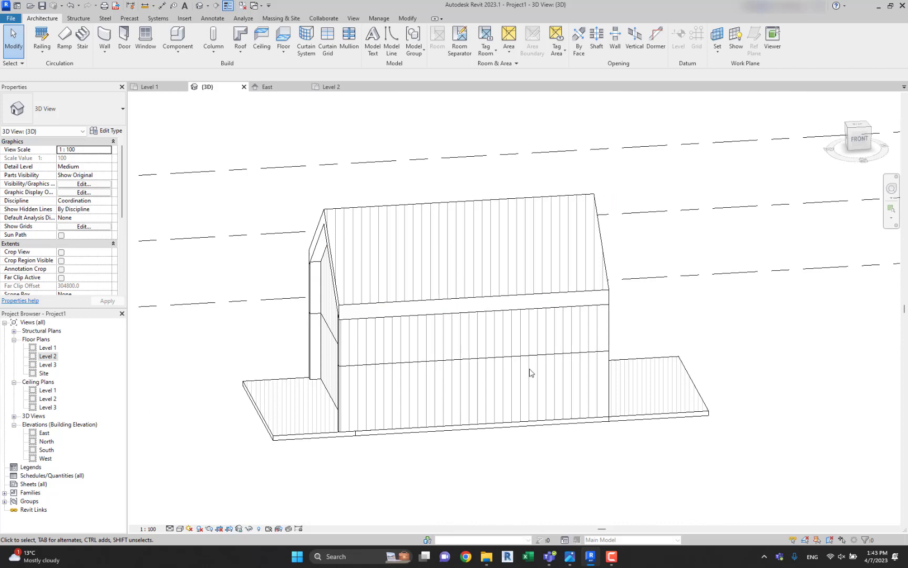
{"action": "left_click", "coordinate": [435, 303]}
{"action": "middle_click_drag", "start_coordinate": [494, 284], "coordinate": [264, 216], "text": "shift"}
{"action": "left_click", "coordinate": [263, 216]}
{"action": "middle_click_drag", "start_coordinate": [330, 279], "coordinate": [436, 341], "text": "shift"}
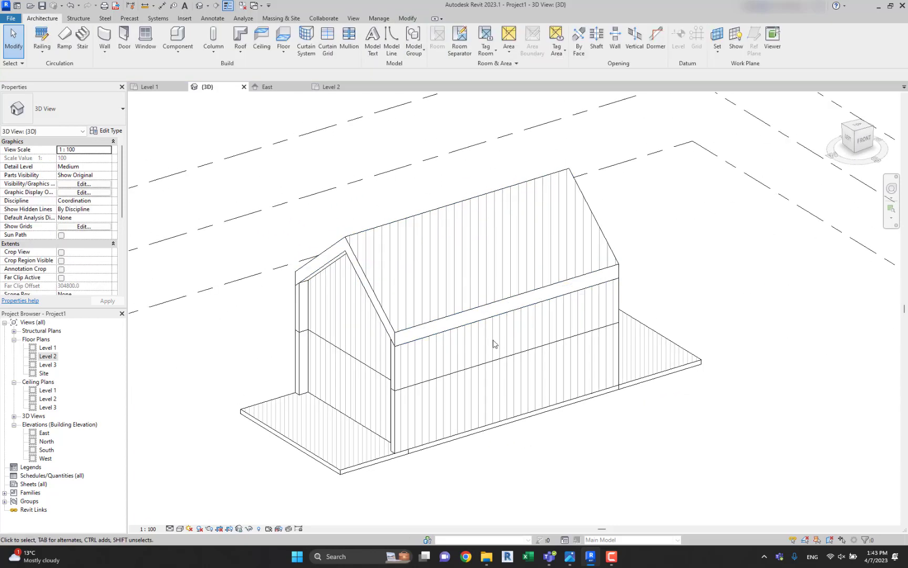
{"action": "mouse_move", "coordinate": [425, 298]}
{"action": "middle_mouse_down", "text": "shift"}
{"action": "mouse_move", "coordinate": [497, 317]}
{"action": "mouse_move", "coordinate": [446, 300]}
{"action": "middle_mouse_up", "text": "shift"}
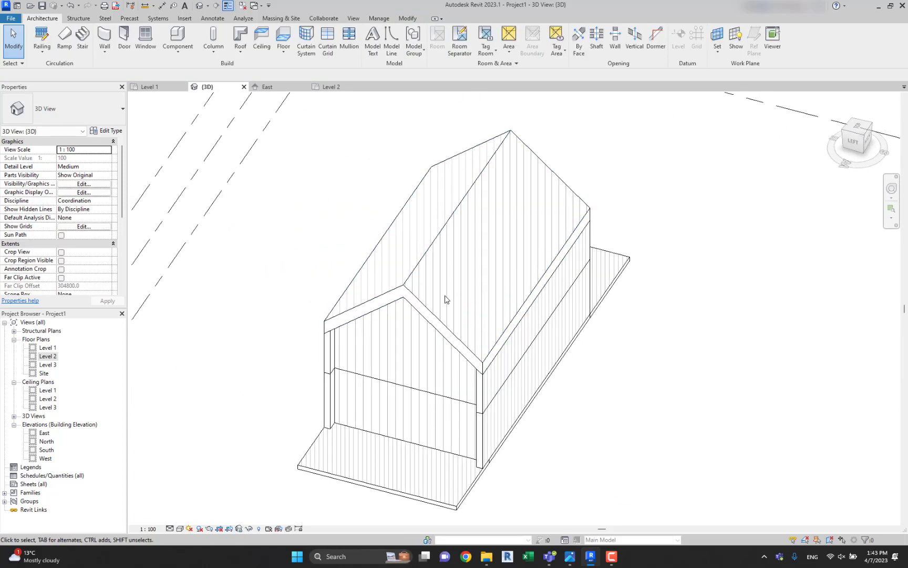
Delete the Facade siding layer from the roof type's structure and apply the type changes.
{"action": "left_click", "coordinate": [405, 278]}
{"action": "left_click", "coordinate": [107, 131]}
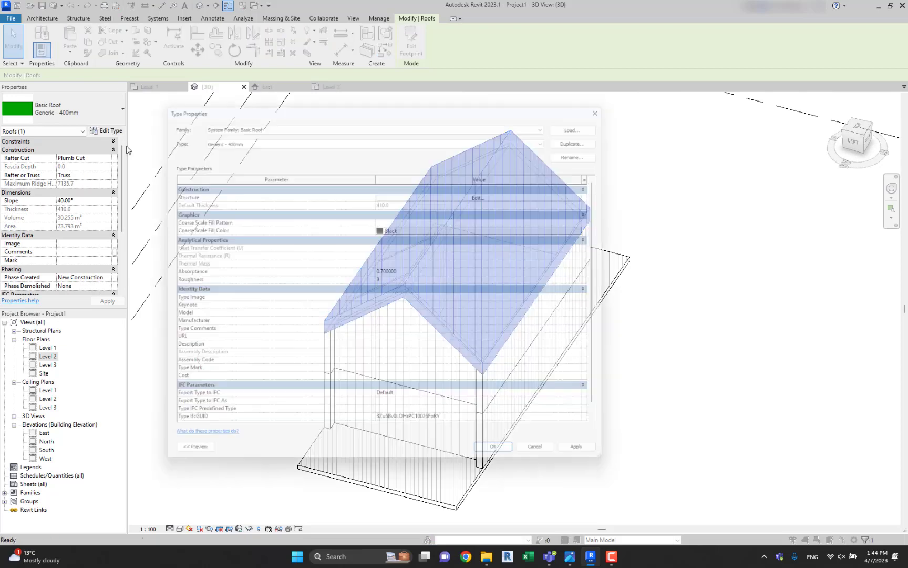
{"action": "left_click", "coordinate": [464, 195]}
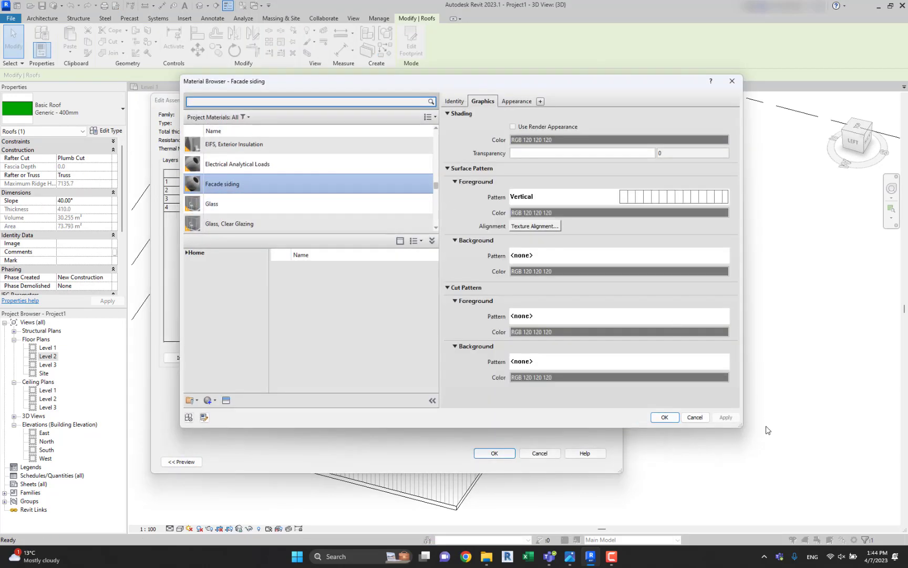
{"action": "left_click", "coordinate": [702, 412]}
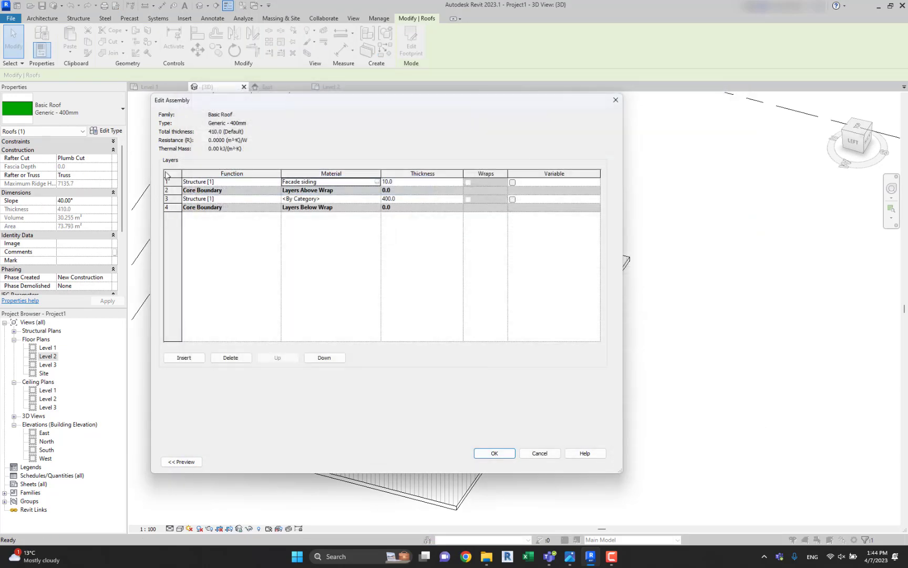
{"action": "left_click", "coordinate": [167, 181]}
{"action": "key", "text": "Delete"}
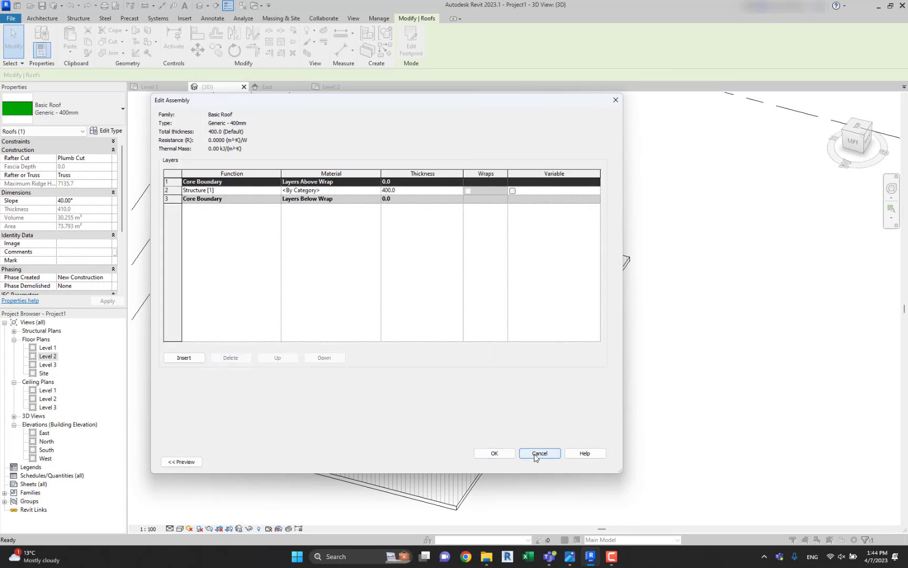
{"action": "left_click", "coordinate": [494, 453]}
{"action": "left_click", "coordinate": [508, 462]}
{"action": "middle_click_drag", "start_coordinate": [538, 350], "coordinate": [478, 272], "text": "shift"}
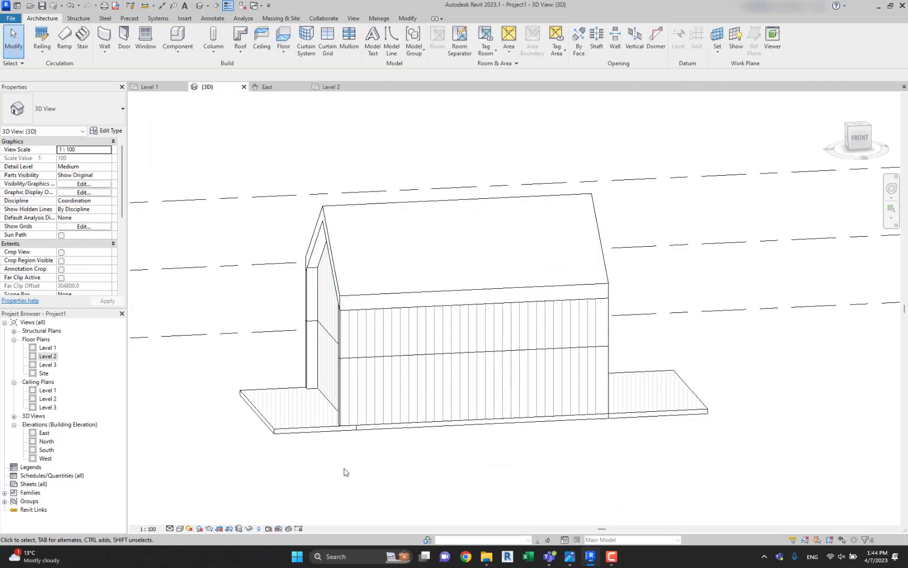
In the Level 1 floor plan, start a stair and sketch a straight run 1000 mm wide and about 3000 mm long eastward along the south wall.
{"action": "double_click", "coordinate": [47, 348]}
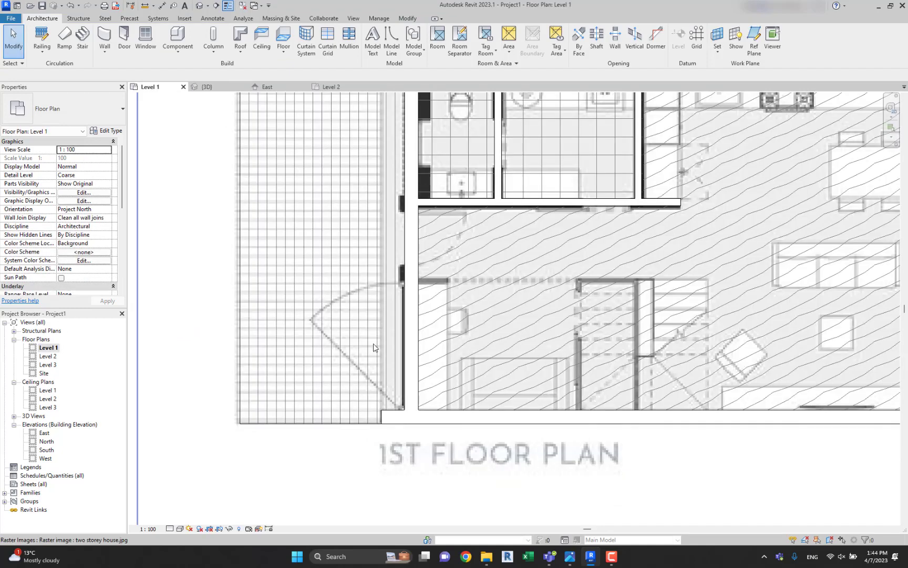
{"action": "middle_click_drag", "start_coordinate": [519, 359], "coordinate": [271, 348]}
{"action": "scroll", "coordinate": [269, 347], "scroll_direction": "down", "scroll_amount": 2}
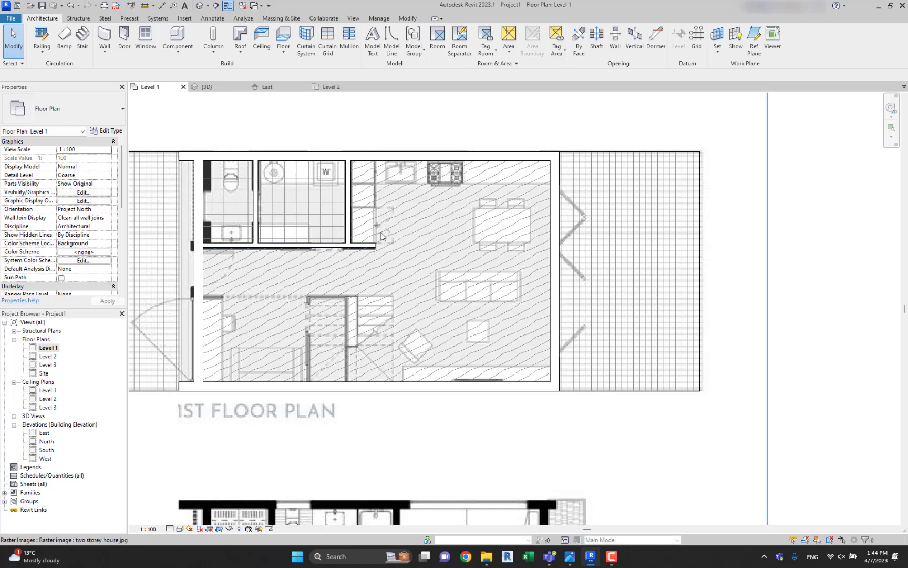
{"action": "middle_click_drag", "start_coordinate": [411, 340], "coordinate": [459, 339]}
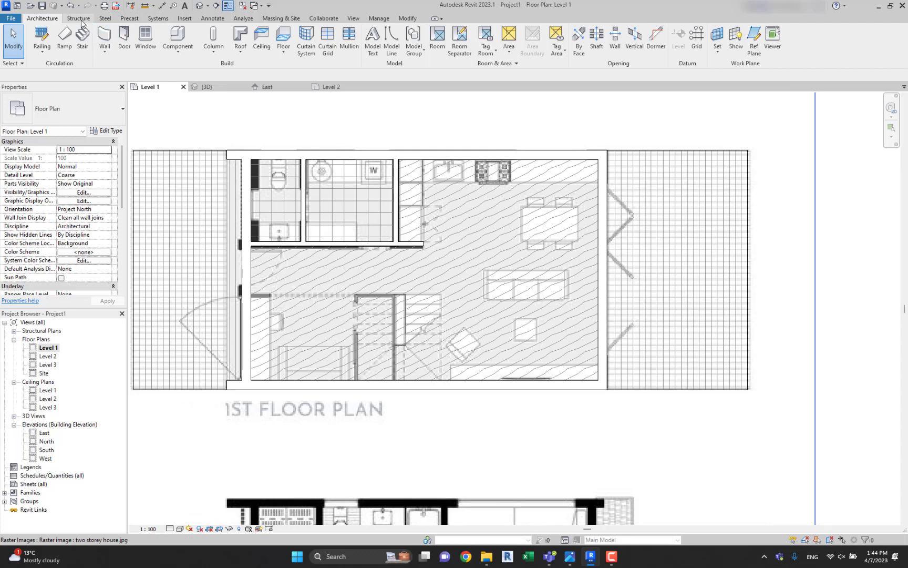
{"action": "left_click", "coordinate": [83, 37]}
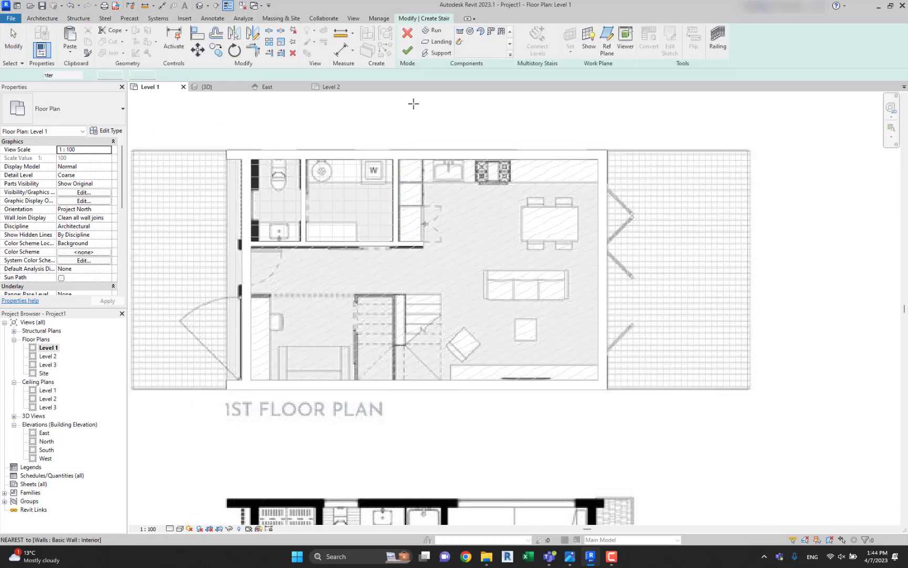
{"action": "left_click", "coordinate": [357, 379]}
{"action": "left_click", "coordinate": [478, 379]}
{"action": "key", "text": "Escape"}
{"action": "scroll", "coordinate": [429, 365], "scroll_direction": "up", "scroll_amount": 1}
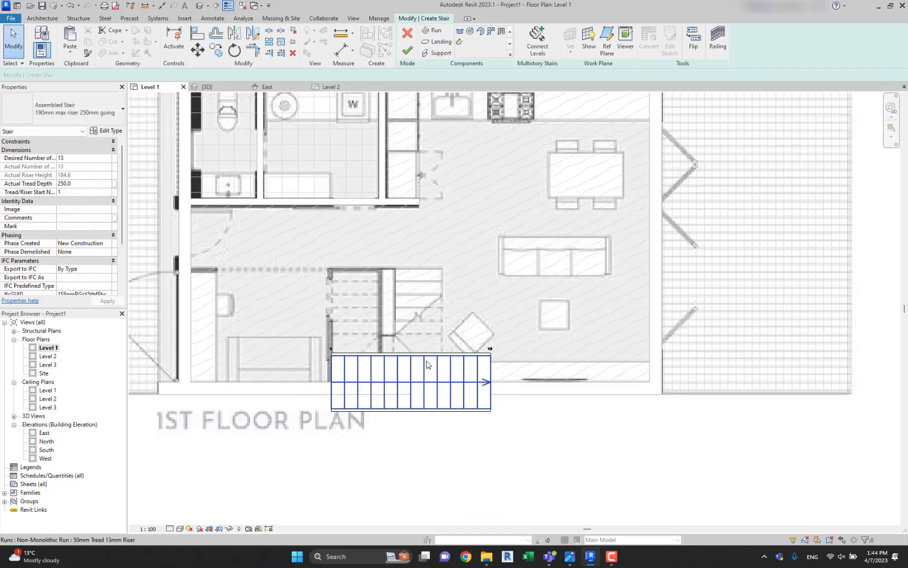
Move the stair run north so its south side sits against the south wall's inner face, and clear the selection.
{"action": "left_click", "coordinate": [428, 366]}
{"action": "left_click_drag", "start_coordinate": [428, 364], "coordinate": [428, 321]}
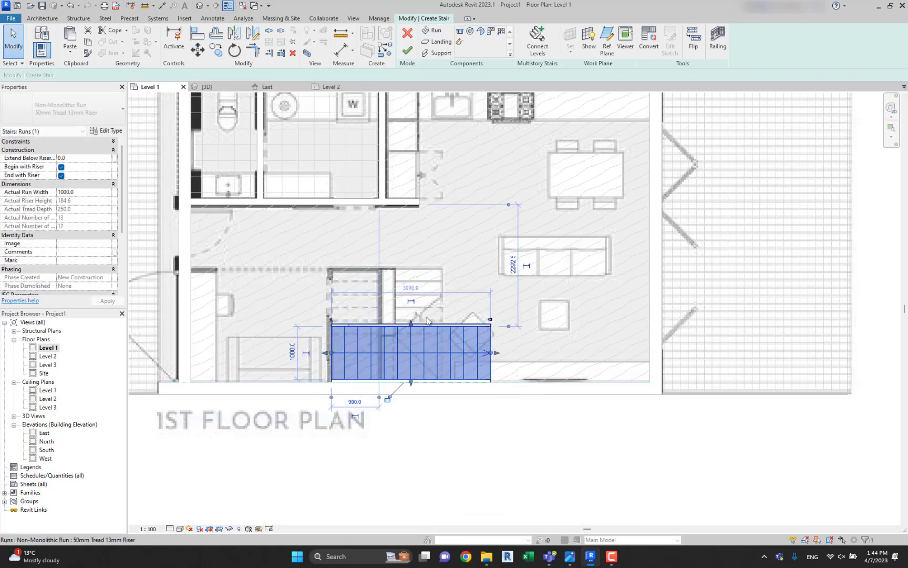
{"action": "left_click", "coordinate": [440, 297]}
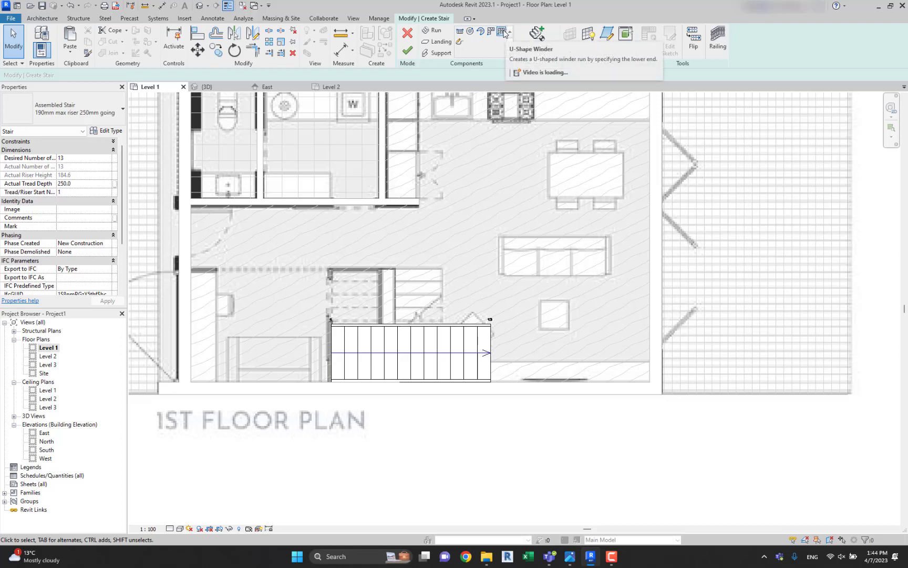
Sketch two parallel straight runs, one northward about 1250 mm long and one southward, in the dining area, joined by an automatic landing.
{"action": "left_click", "coordinate": [461, 31]}
{"action": "left_click", "coordinate": [490, 237]}
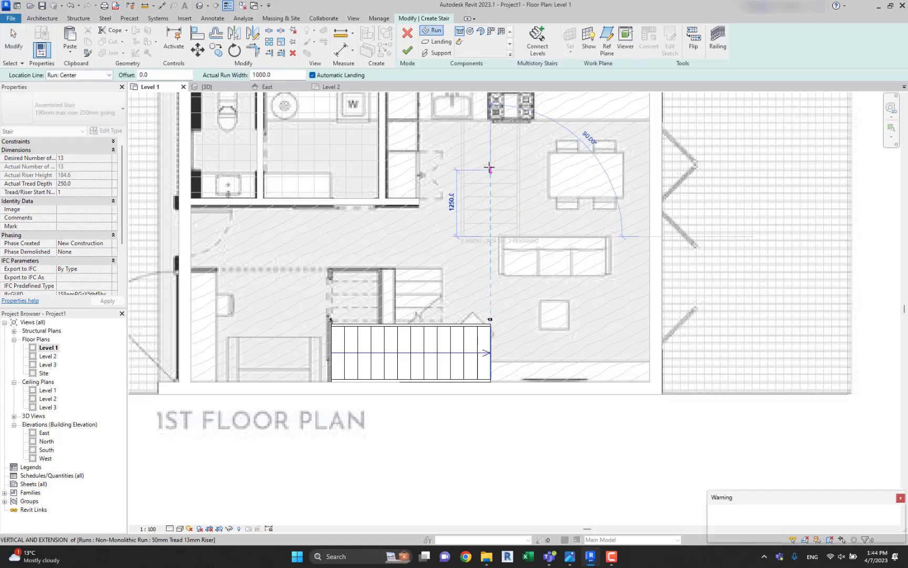
{"action": "left_click", "coordinate": [490, 169]}
{"action": "key", "text": "Escape"}
{"action": "left_click", "coordinate": [461, 32]}
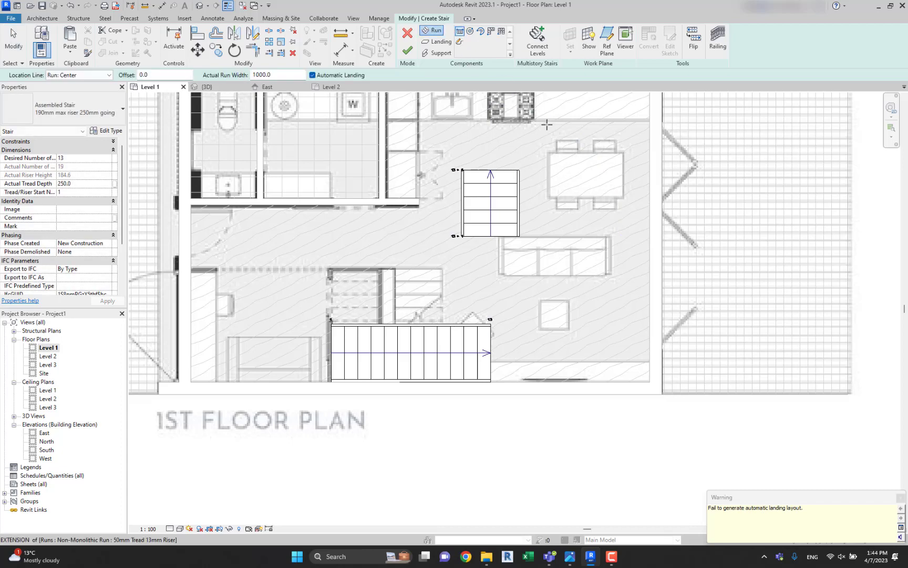
{"action": "middle_click_drag", "start_coordinate": [547, 211], "coordinate": [537, 221]}
{"action": "left_click", "coordinate": [556, 311]}
{"action": "left_click", "coordinate": [553, 236]}
{"action": "key", "text": "Escape"}
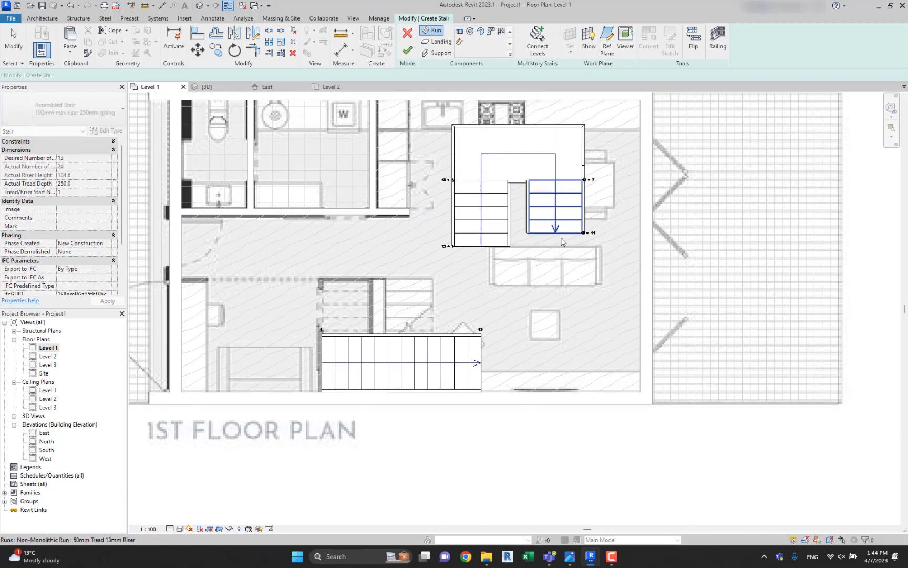
Delete the U-shaped trial stair with both runs and its landing from the dining area.
{"action": "scroll", "coordinate": [580, 248], "scroll_direction": "down", "scroll_amount": 1}
{"action": "left_click_drag", "start_coordinate": [458, 142], "coordinate": [605, 292]}
{"action": "scroll", "coordinate": [499, 156], "scroll_direction": "up", "scroll_amount": 2}
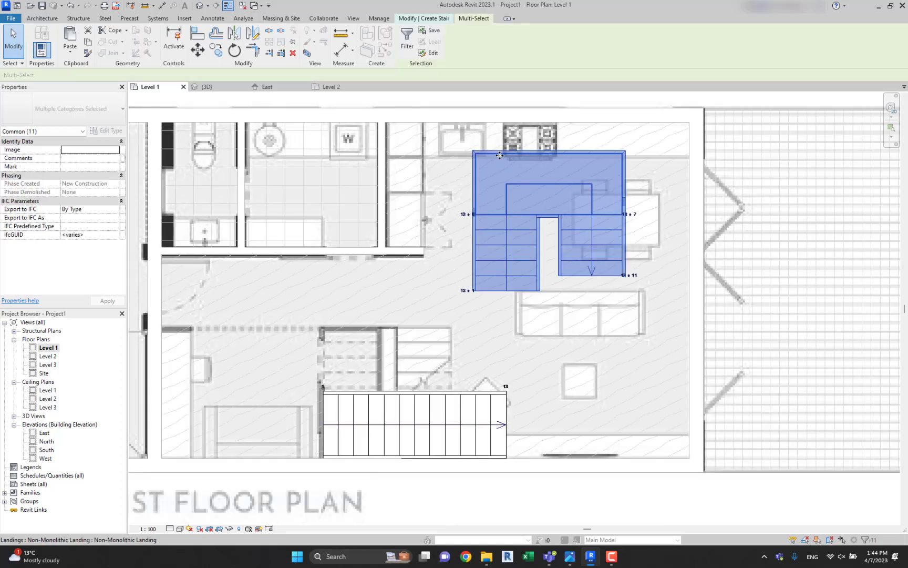
{"action": "key", "text": "Delete"}
{"action": "scroll", "coordinate": [417, 413], "scroll_direction": "down", "scroll_amount": 1}
{"action": "left_click", "coordinate": [417, 413]}
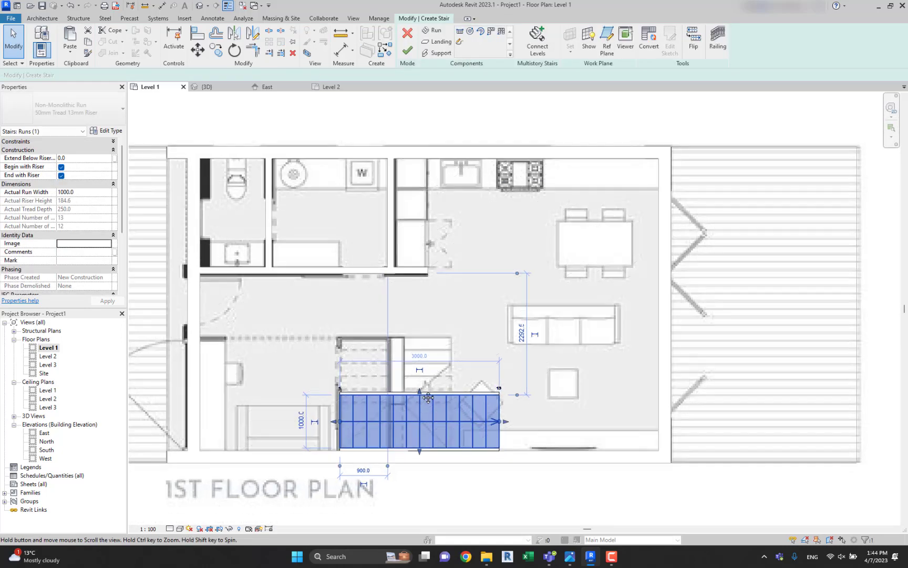
{"action": "middle_click_drag", "start_coordinate": [417, 413], "coordinate": [428, 344]}
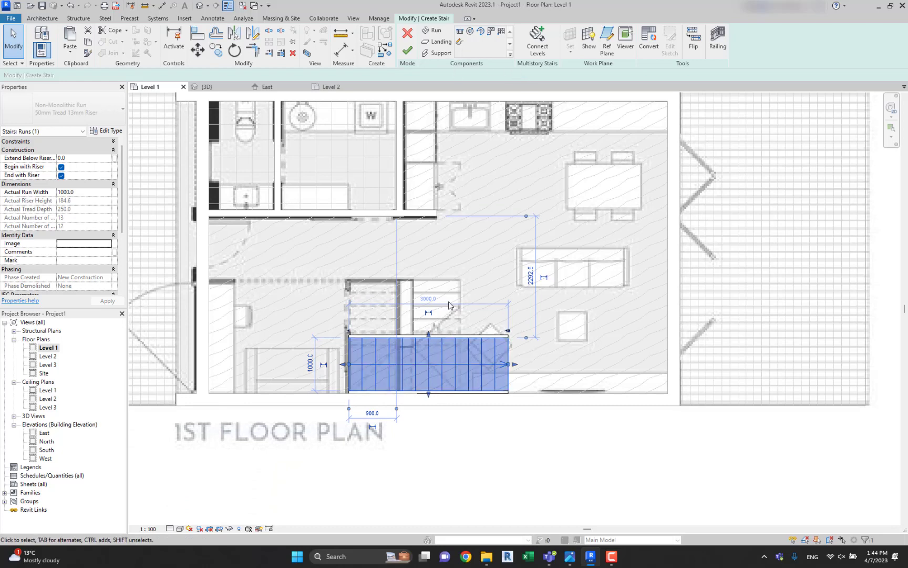
{"action": "scroll", "coordinate": [444, 371], "scroll_direction": "up", "scroll_amount": 1}
{"action": "left_click", "coordinate": [449, 407]}
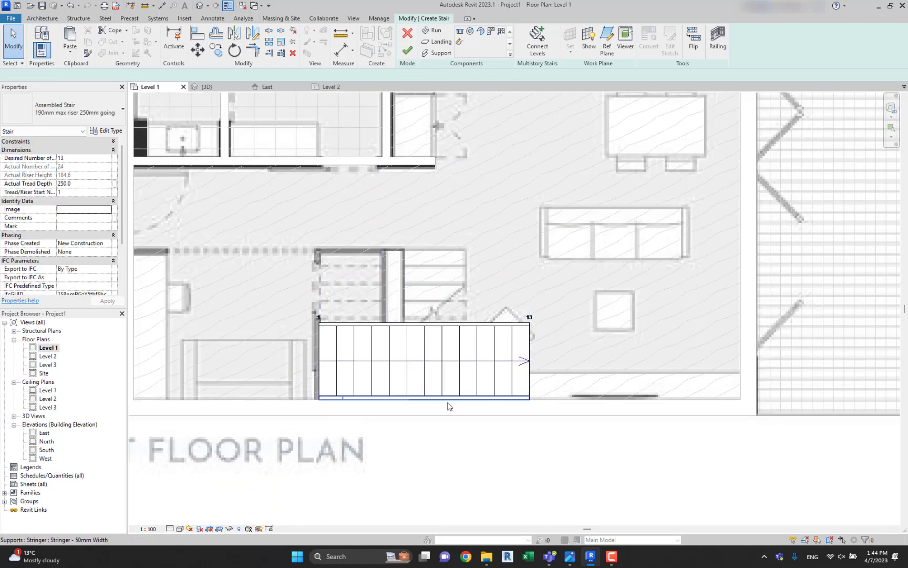
{"action": "left_click", "coordinate": [448, 406]}
{"action": "middle_click_drag", "start_coordinate": [447, 406], "coordinate": [476, 369]}
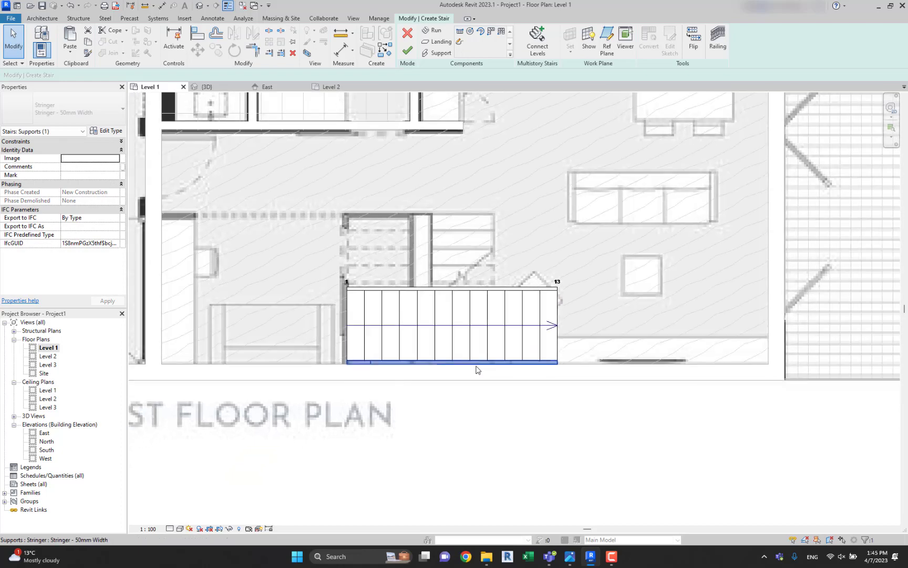
{"action": "left_click", "coordinate": [718, 38]}
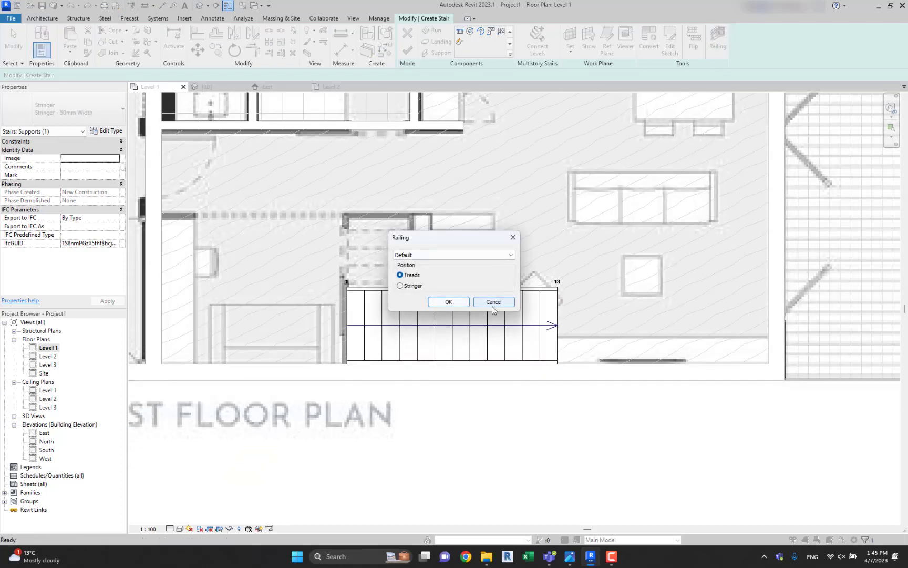
{"action": "left_click", "coordinate": [492, 306]}
Delete the stringer on the south side of the stair run, next to the south wall.
{"action": "left_click", "coordinate": [475, 365]}
{"action": "key", "text": "Tab"}
{"action": "left_click", "coordinate": [475, 365]}
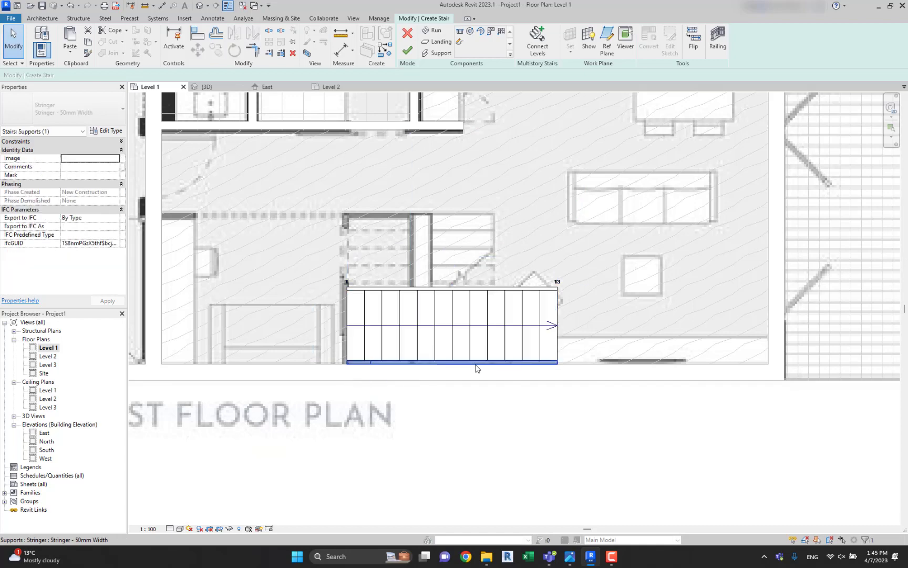
{"action": "key", "text": "Escape"}
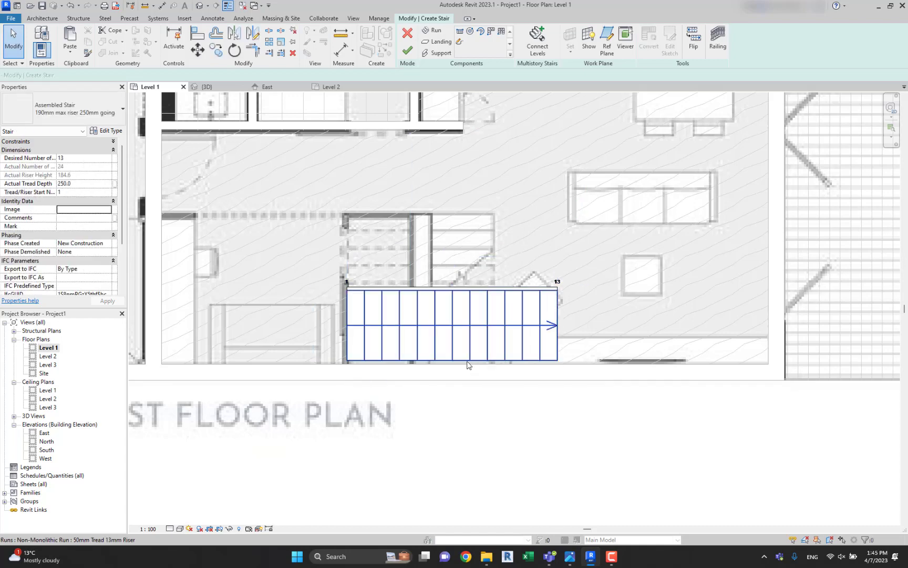
Move the stair run off the south wall and align its south edge to the wall's inner face.
{"action": "left_click", "coordinate": [467, 359]}
{"action": "key", "text": "Down"}
{"action": "key", "text": "Down"}
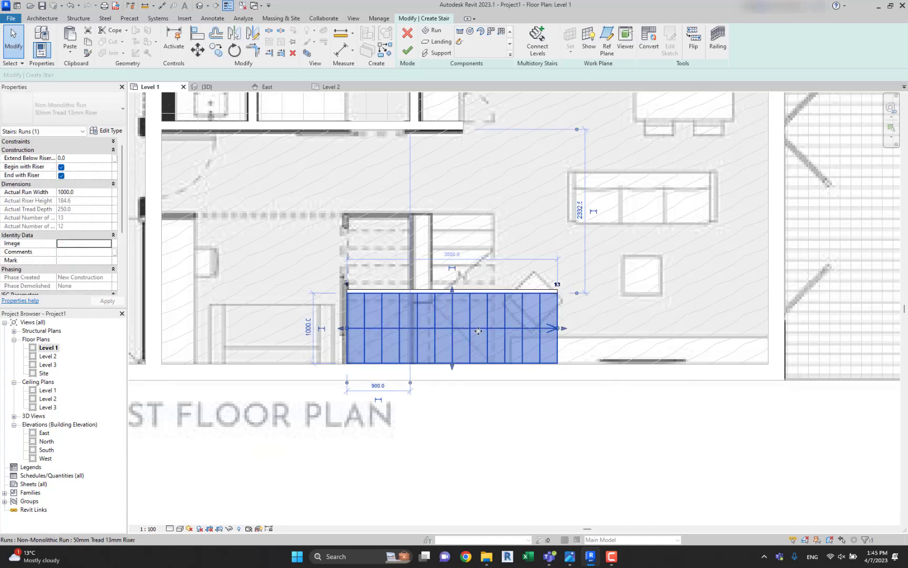
{"action": "left_click_drag", "start_coordinate": [479, 331], "coordinate": [492, 299]}
{"action": "left_click", "coordinate": [628, 302]}
{"action": "key", "text": "a"}
{"action": "key", "text": "l"}
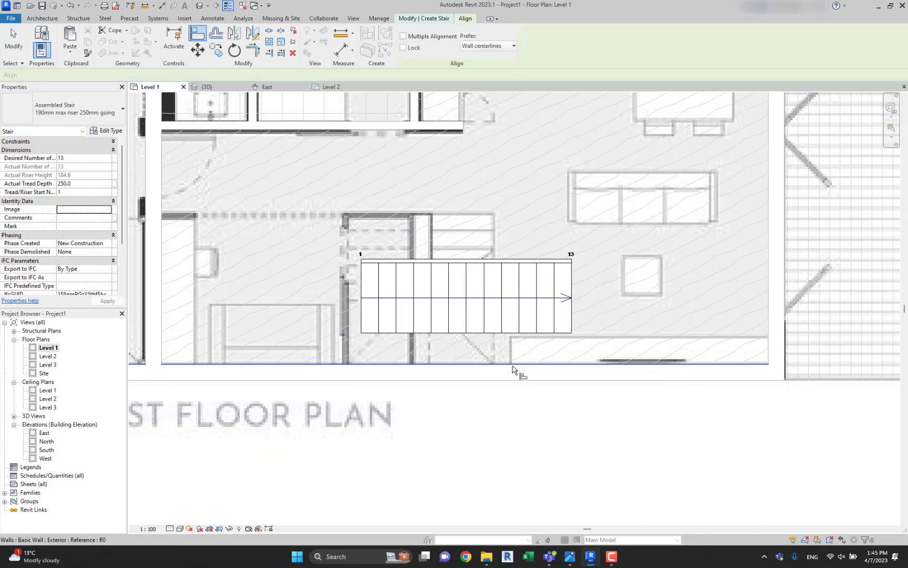
{"action": "left_click", "coordinate": [513, 368]}
{"action": "left_click", "coordinate": [501, 333]}
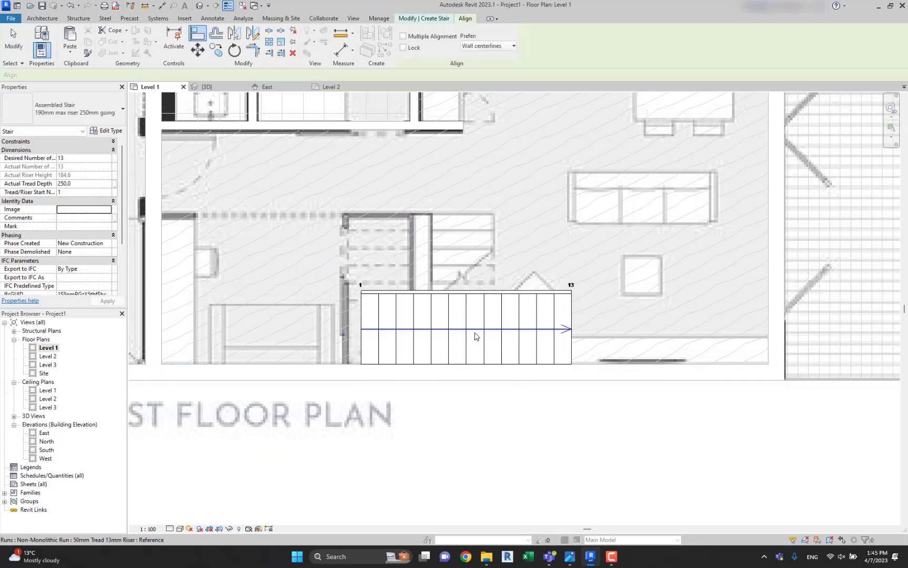
Shift the stair run slightly west along the south wall and finish the stair.
{"action": "key", "text": "Escape"}
{"action": "left_click", "coordinate": [474, 331]}
{"action": "left_click_drag", "start_coordinate": [473, 331], "coordinate": [451, 331]}
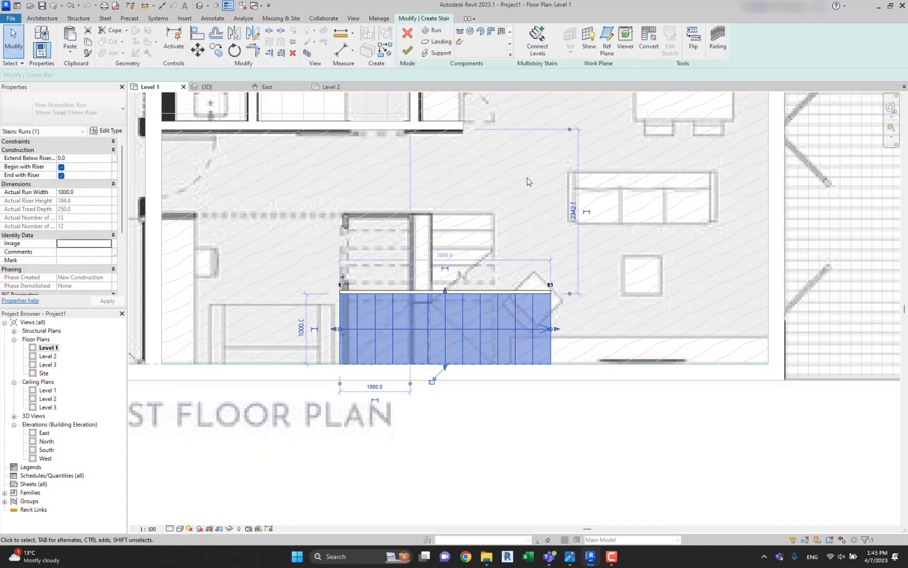
{"action": "left_click", "coordinate": [407, 50]}
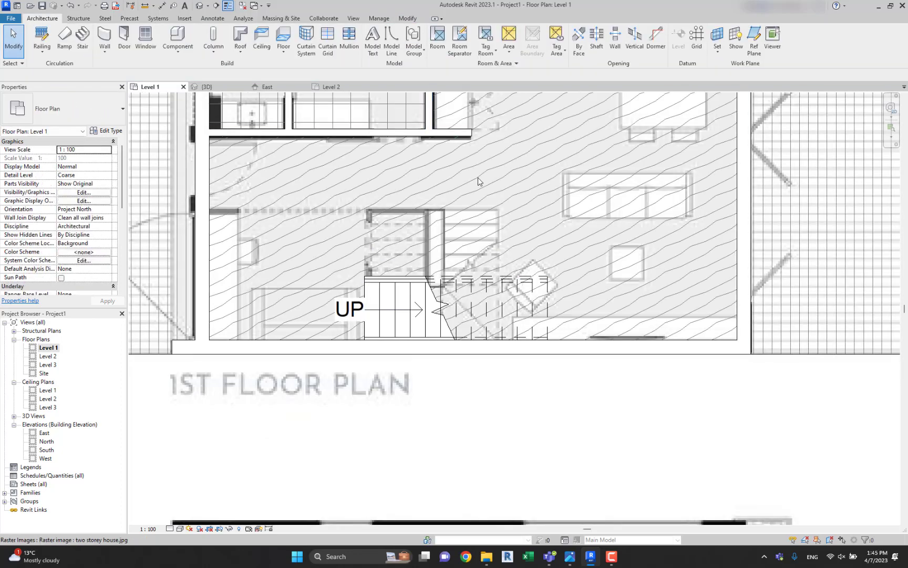
Move the finished stair east along the south wall until its start meets the wall drawn between the image's two stair flights.
{"action": "left_click", "coordinate": [466, 271]}
{"action": "scroll", "coordinate": [466, 268], "scroll_direction": "down", "scroll_amount": 5}
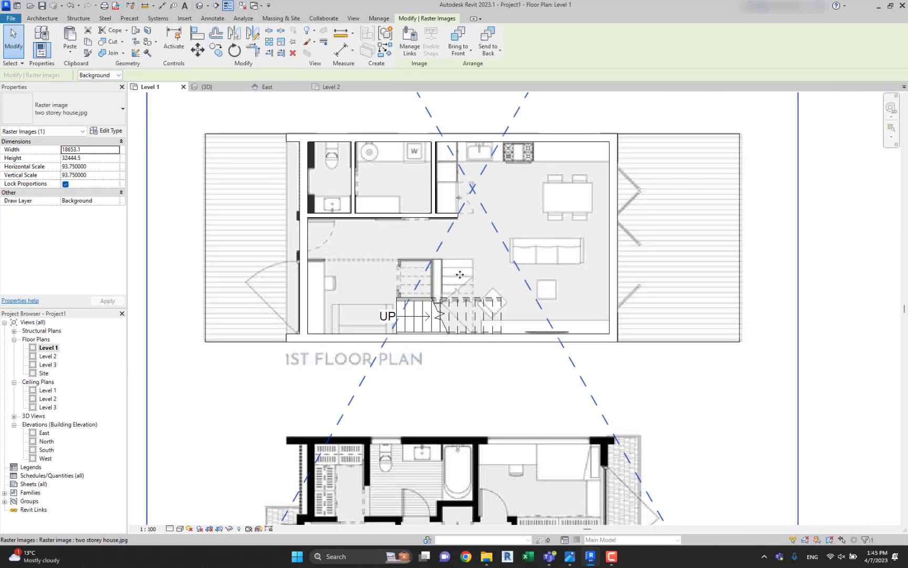
{"action": "scroll", "coordinate": [466, 268], "scroll_direction": "up", "scroll_amount": 2}
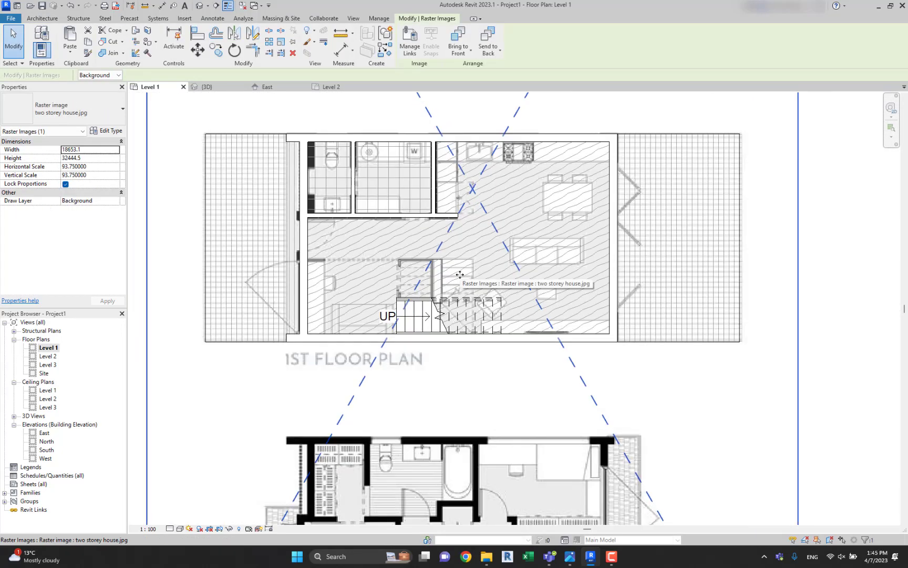
{"action": "left_click", "coordinate": [408, 328]}
{"action": "left_click_drag", "start_coordinate": [419, 325], "coordinate": [443, 327]}
{"action": "left_click", "coordinate": [517, 371]}
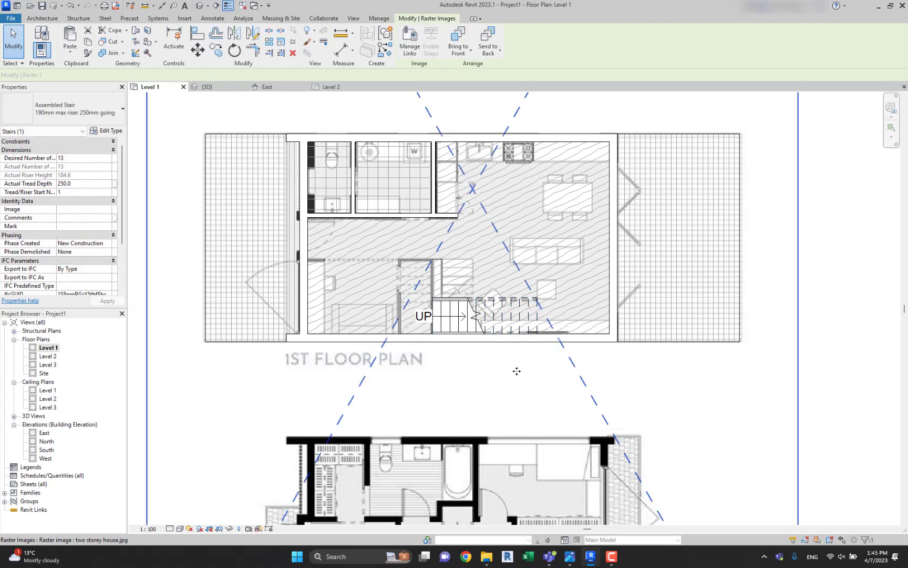
{"action": "scroll", "coordinate": [444, 336], "scroll_direction": "up", "scroll_amount": 5}
{"action": "scroll", "coordinate": [419, 259], "scroll_direction": "down", "scroll_amount": 3}
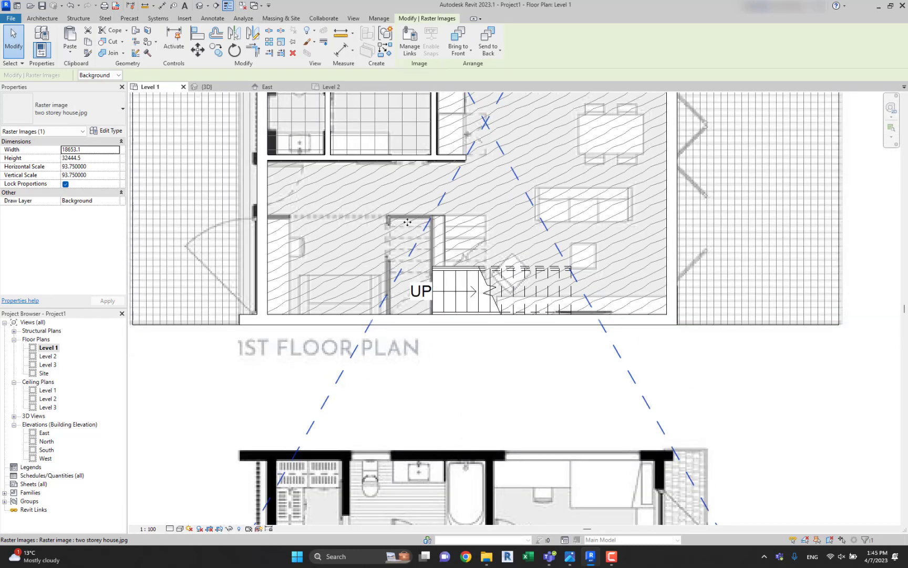
{"action": "scroll", "coordinate": [430, 291], "scroll_direction": "down", "scroll_amount": 1}
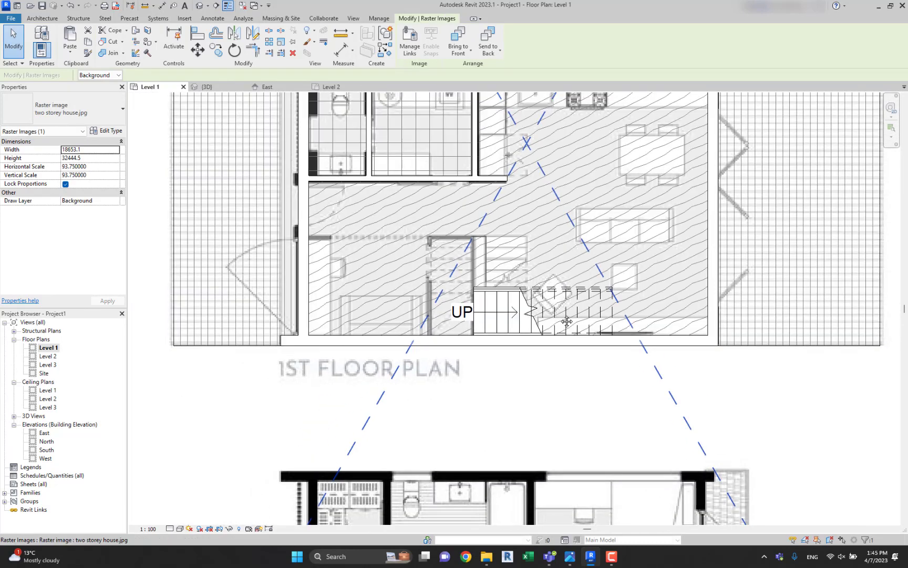
{"action": "scroll", "coordinate": [423, 299], "scroll_direction": "down", "scroll_amount": 2}
{"action": "key", "text": "Escape"}
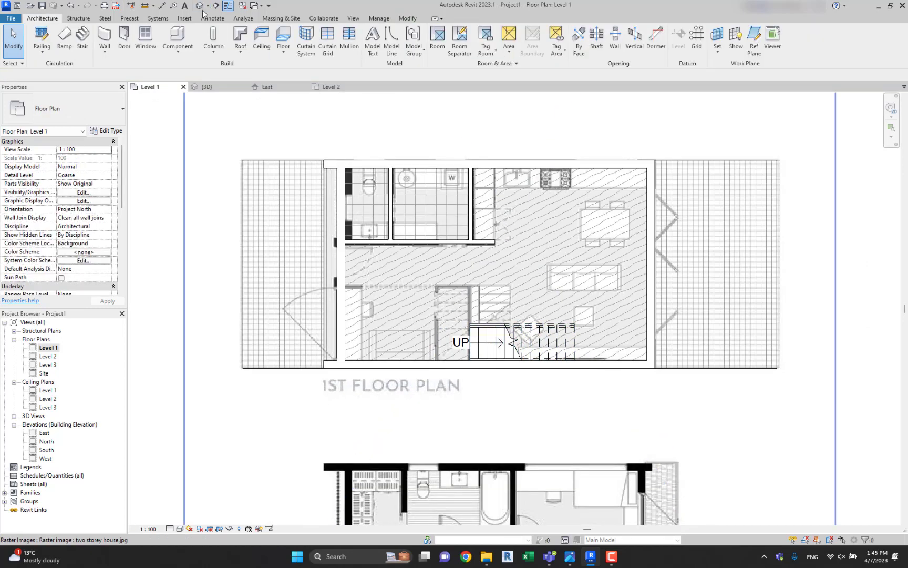
Open the Level 2 floor plan and bring the whole house into view.
{"action": "double_click", "coordinate": [46, 356]}
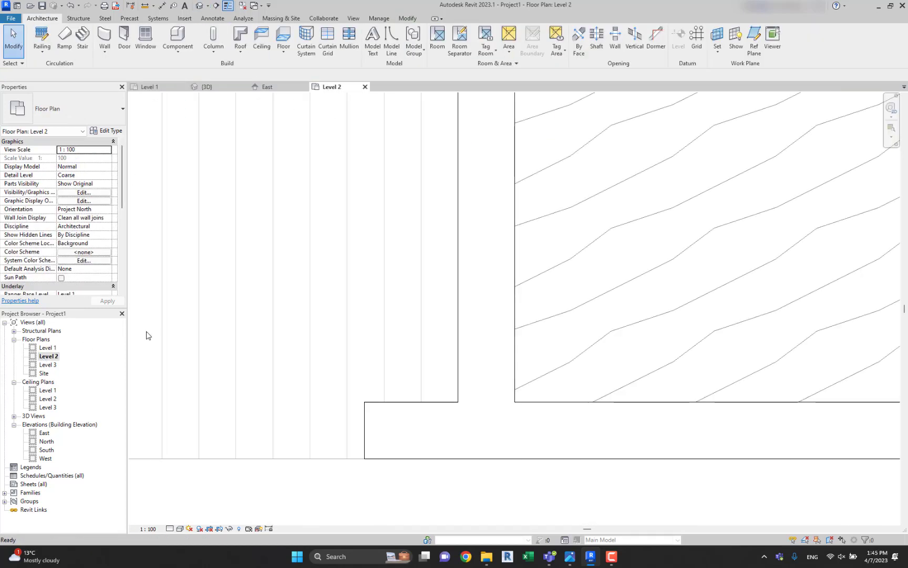
{"action": "scroll", "coordinate": [494, 288], "scroll_direction": "down", "scroll_amount": 5}
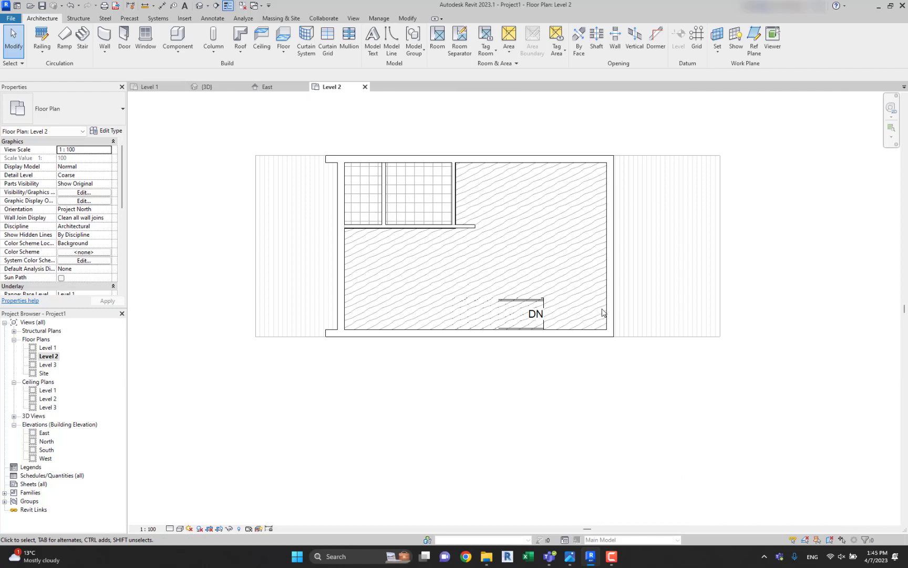
{"action": "left_click", "coordinate": [603, 313]}
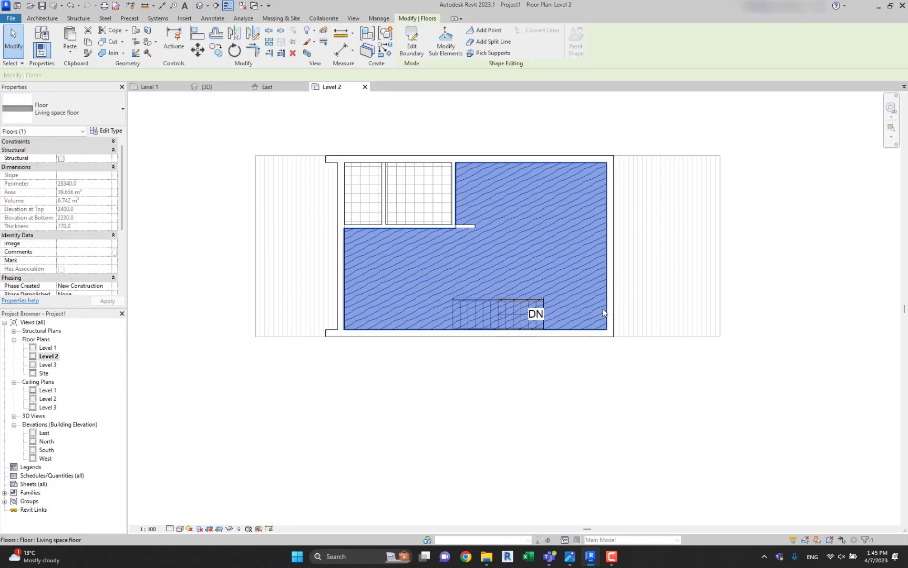
{"action": "left_click", "coordinate": [411, 45]}
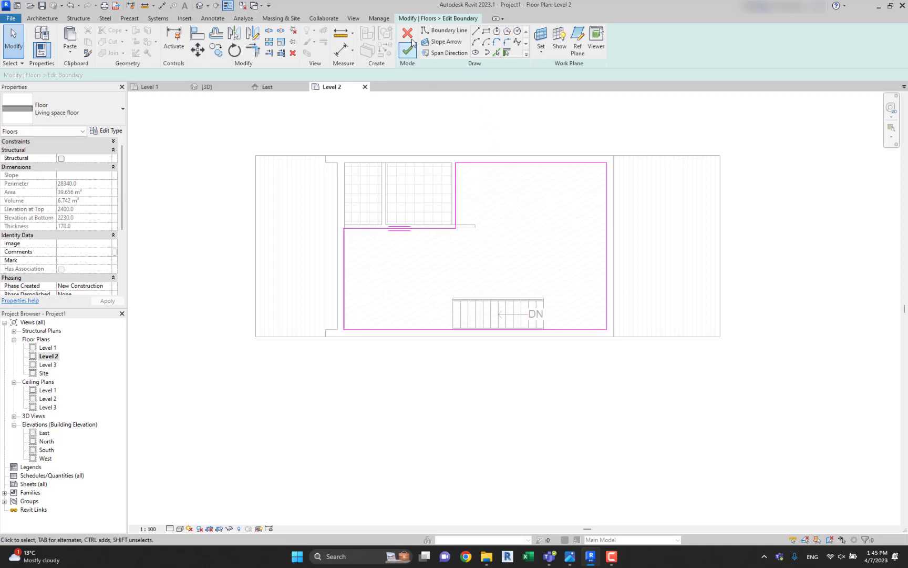
{"action": "left_click", "coordinate": [413, 45]}
{"action": "key", "text": "Escape"}
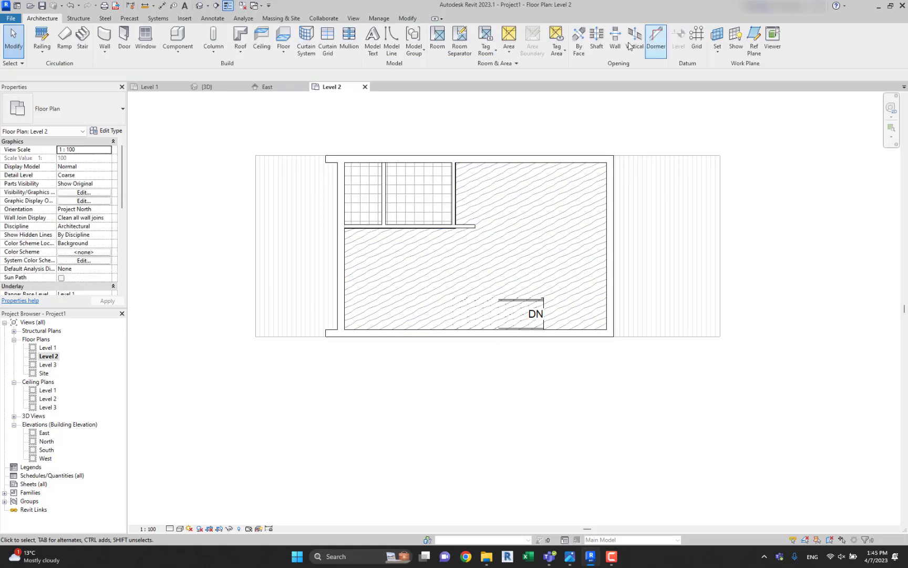
Create a rectangular shaft opening about 3000 mm long over the stair, from its southeast to its northwest corner.
{"action": "left_click", "coordinate": [598, 46]}
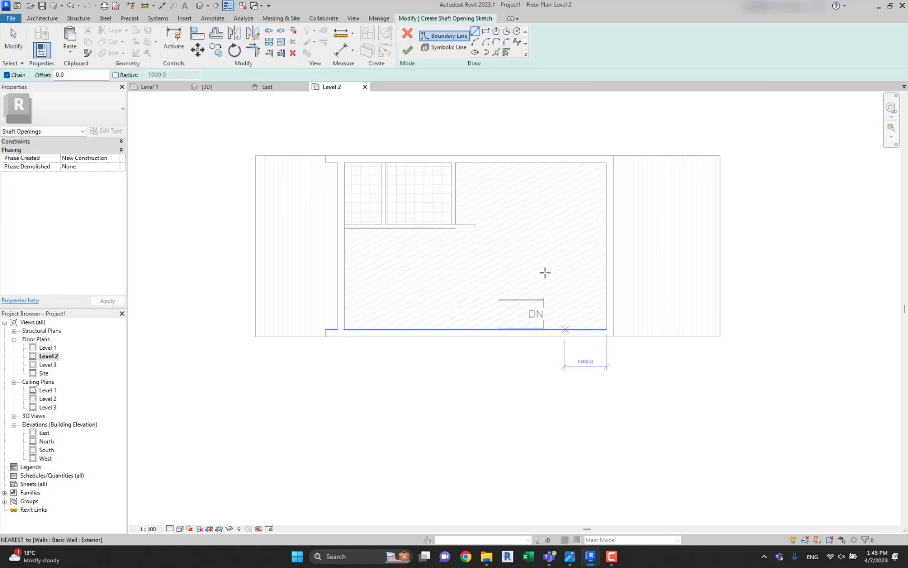
{"action": "left_click", "coordinate": [488, 34]}
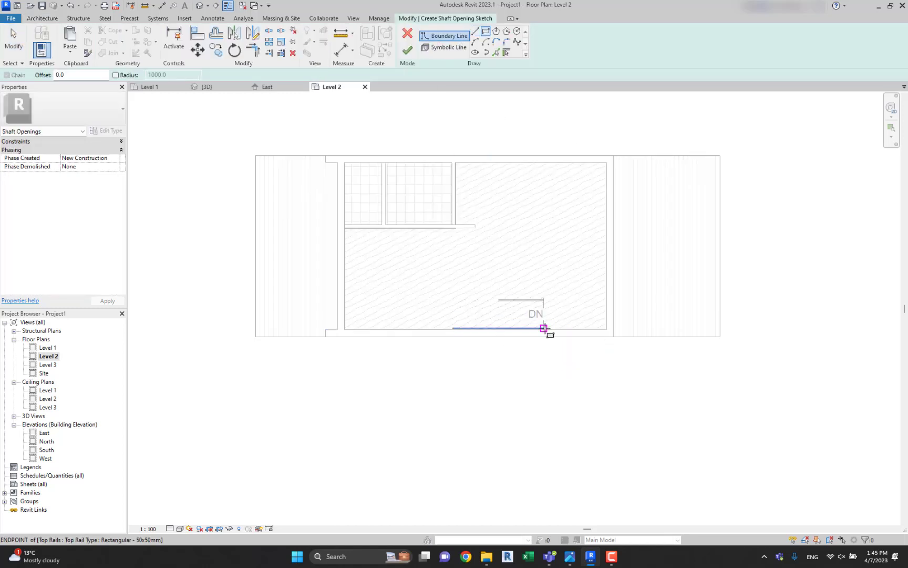
{"action": "left_click", "coordinate": [545, 328]}
{"action": "left_click", "coordinate": [453, 299]}
{"action": "left_click", "coordinate": [408, 50]}
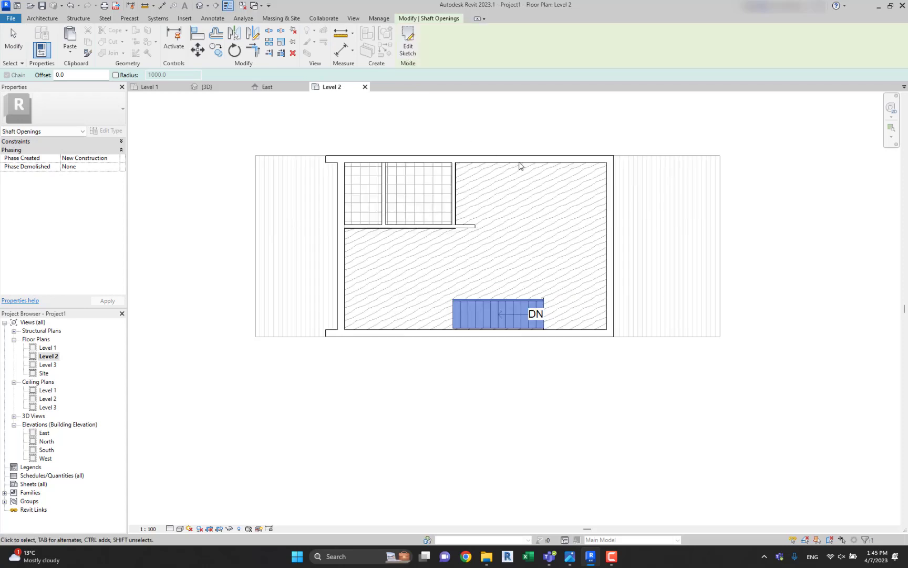
{"action": "left_click", "coordinate": [429, 377]}
Edit the shaft opening's sketch so its south edge lies on the south wall's inner face, making the opening about 1000 mm wide.
{"action": "scroll", "coordinate": [505, 322], "scroll_direction": "up", "scroll_amount": 2}
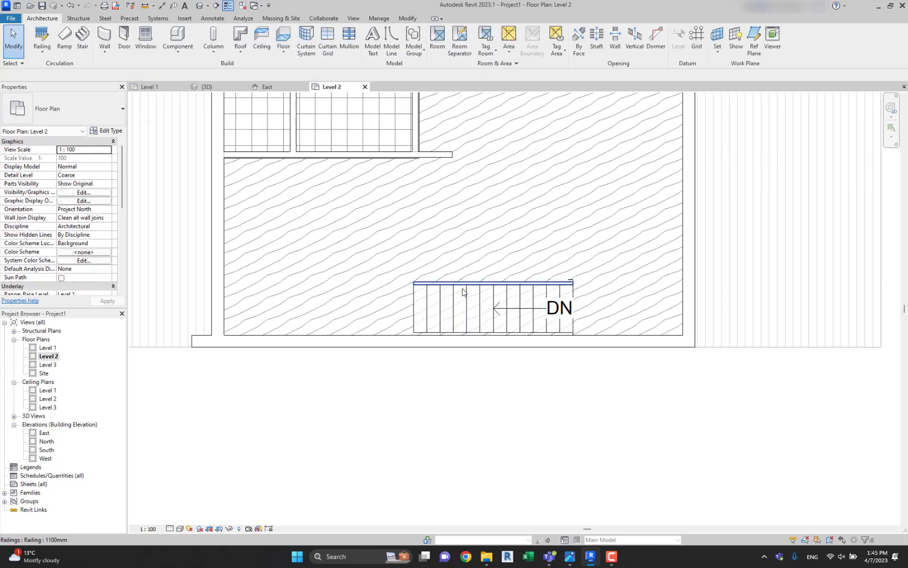
{"action": "left_click", "coordinate": [462, 288]}
{"action": "left_click", "coordinate": [414, 300]}
{"action": "scroll", "coordinate": [413, 298], "scroll_direction": "up", "scroll_amount": 2}
{"action": "left_click", "coordinate": [408, 42]}
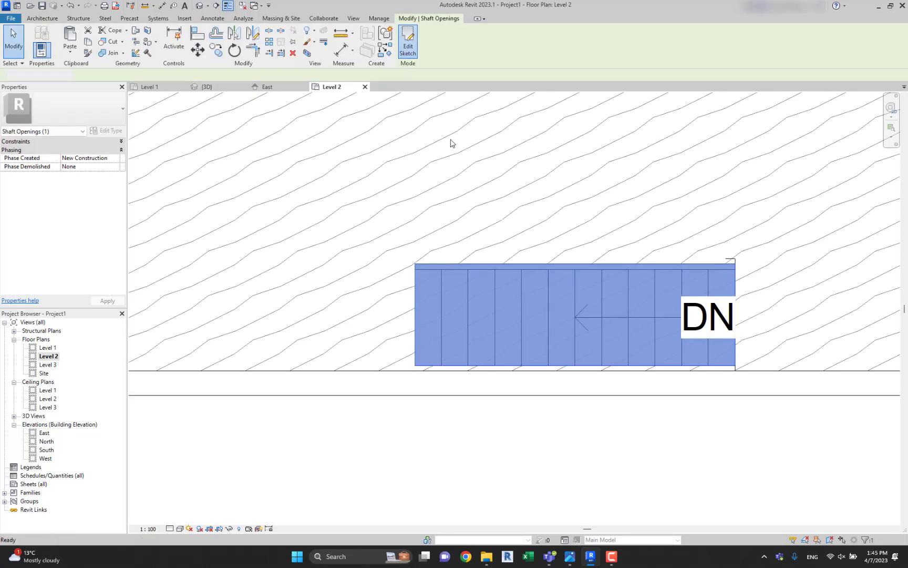
{"action": "left_click_drag", "start_coordinate": [498, 377], "coordinate": [523, 353]}
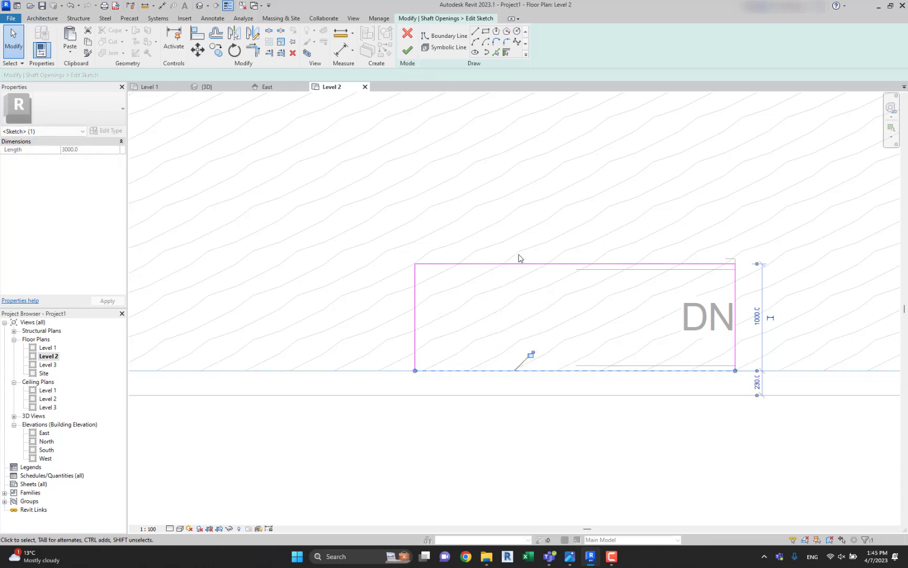
{"action": "left_click", "coordinate": [528, 265]}
{"action": "left_click_drag", "start_coordinate": [527, 265], "coordinate": [529, 264]}
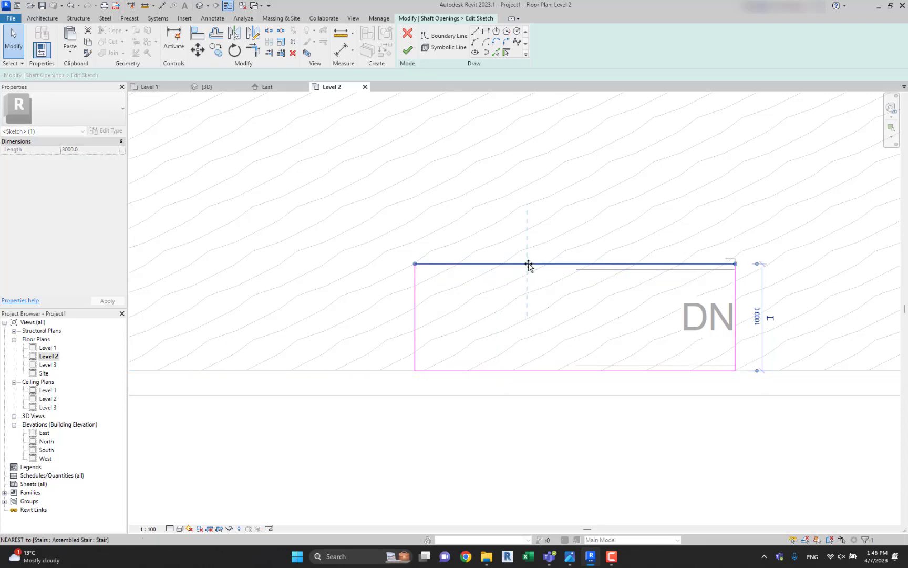
{"action": "left_click", "coordinate": [409, 50]}
{"action": "left_click", "coordinate": [671, 211]}
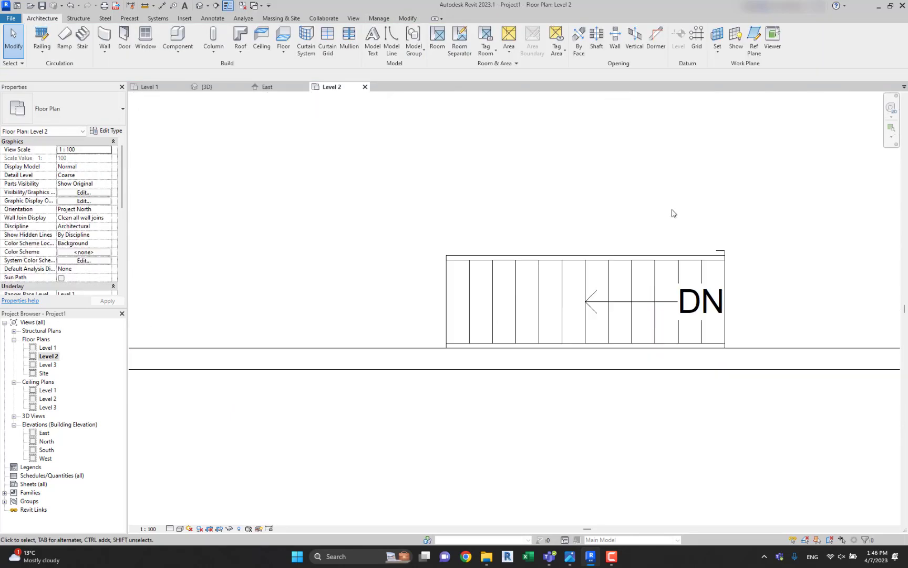
In the 3D view, lower the top of the shaft opening below the roof so it does not cut through it.
{"action": "scroll", "coordinate": [672, 211], "scroll_direction": "down", "scroll_amount": 2}
{"action": "left_click", "coordinate": [203, 7]}
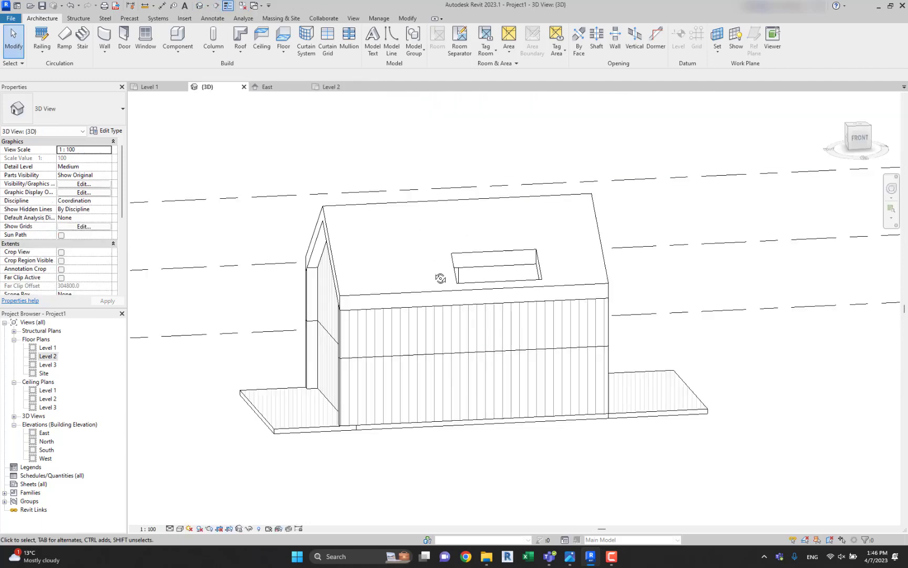
{"action": "middle_click_drag", "start_coordinate": [440, 279], "coordinate": [450, 365], "text": "shift"}
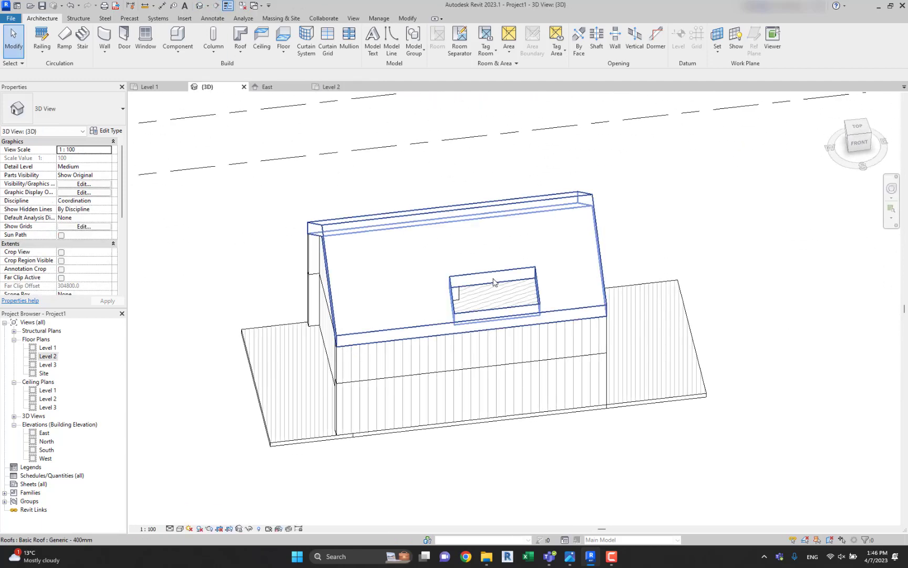
{"action": "left_click", "coordinate": [459, 309]}
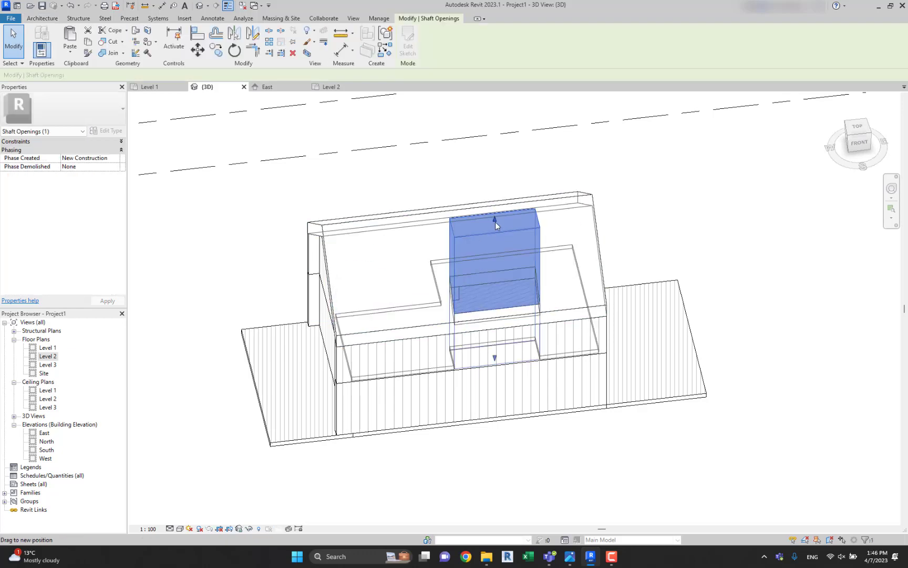
{"action": "left_click", "coordinate": [501, 411]}
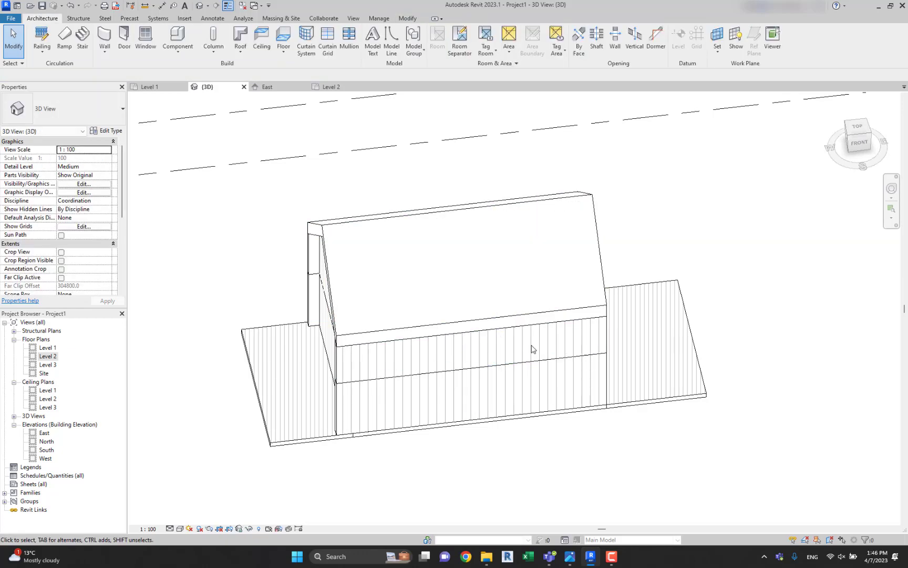
Turn on the 3D view's section box and pull its boundary into the house to expose the interior.
{"action": "middle_click_drag", "start_coordinate": [533, 347], "coordinate": [554, 232], "text": "shift"}
{"action": "scroll", "coordinate": [554, 233], "scroll_direction": "down", "scroll_amount": 1}
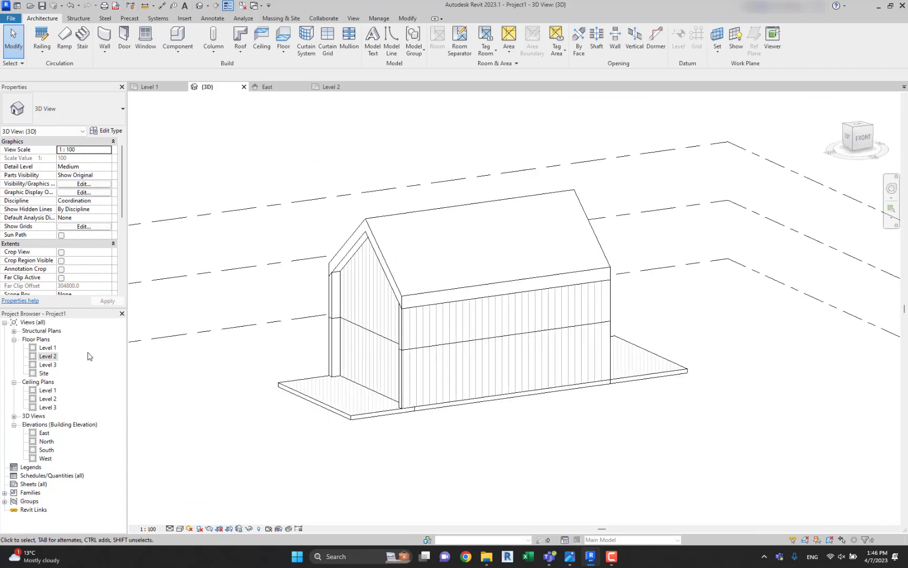
{"action": "scroll", "coordinate": [60, 220], "scroll_direction": "down", "scroll_amount": 3}
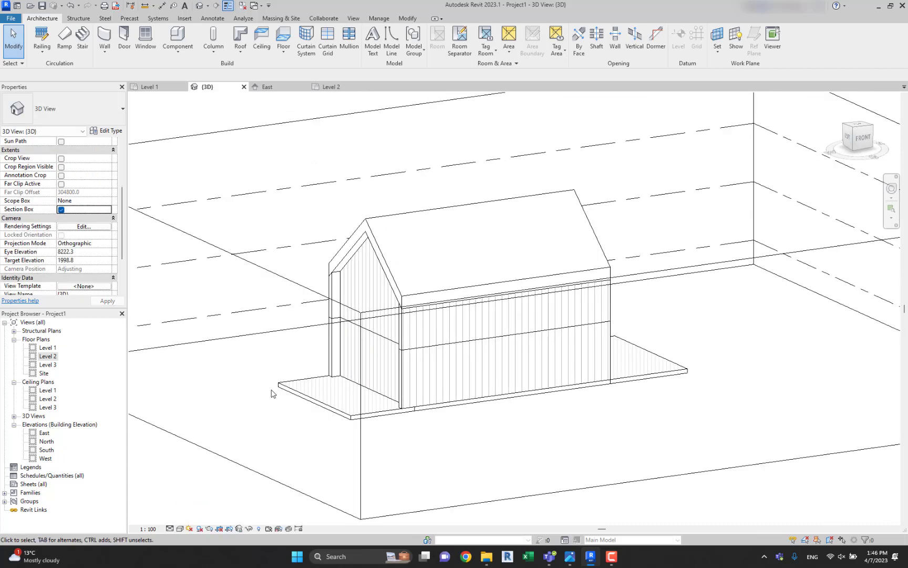
{"action": "scroll", "coordinate": [272, 392], "scroll_direction": "down", "scroll_amount": 4}
{"action": "left_click", "coordinate": [247, 314]}
{"action": "scroll", "coordinate": [226, 365], "scroll_direction": "up", "scroll_amount": 1}
{"action": "left_click_drag", "start_coordinate": [227, 363], "coordinate": [392, 340]}
{"action": "middle_click_drag", "start_coordinate": [394, 341], "coordinate": [225, 425], "text": "shift"}
Delete the unwanted element inside the sectioned house and turn the 3D view's section box off.
{"action": "scroll", "coordinate": [558, 368], "scroll_direction": "up", "scroll_amount": 3}
{"action": "left_click", "coordinate": [557, 367]}
{"action": "left_click", "coordinate": [557, 311]}
{"action": "key", "text": "Delete"}
{"action": "scroll", "coordinate": [559, 311], "scroll_direction": "down", "scroll_amount": 3}
{"action": "scroll", "coordinate": [74, 252], "scroll_direction": "down", "scroll_amount": 3}
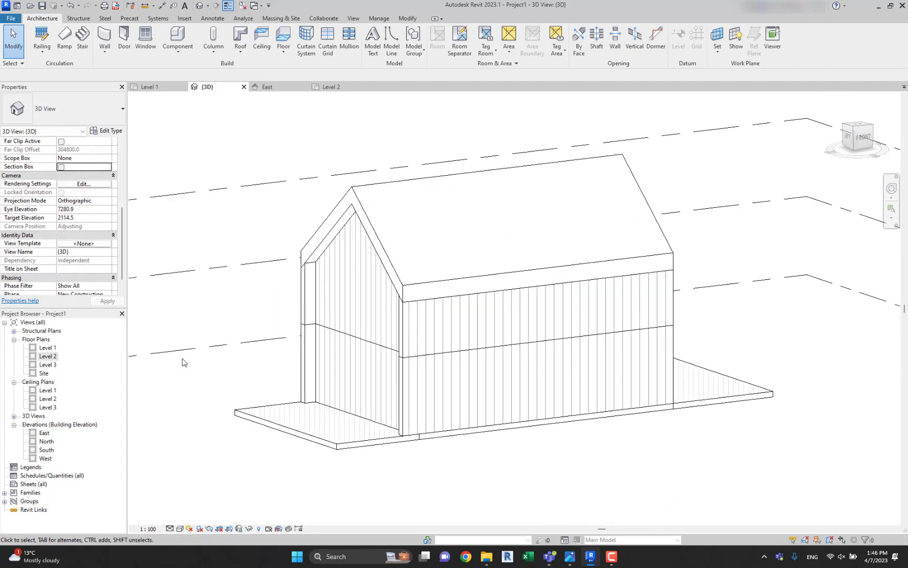
Switch to the reference image two storey house.jpg and examine the front facade's door and window layout against the floor plans.
{"action": "left_click", "coordinate": [185, 351]}
{"action": "left_click", "coordinate": [231, 297]}
{"action": "middle_click_drag", "start_coordinate": [273, 293], "coordinate": [525, 336]}
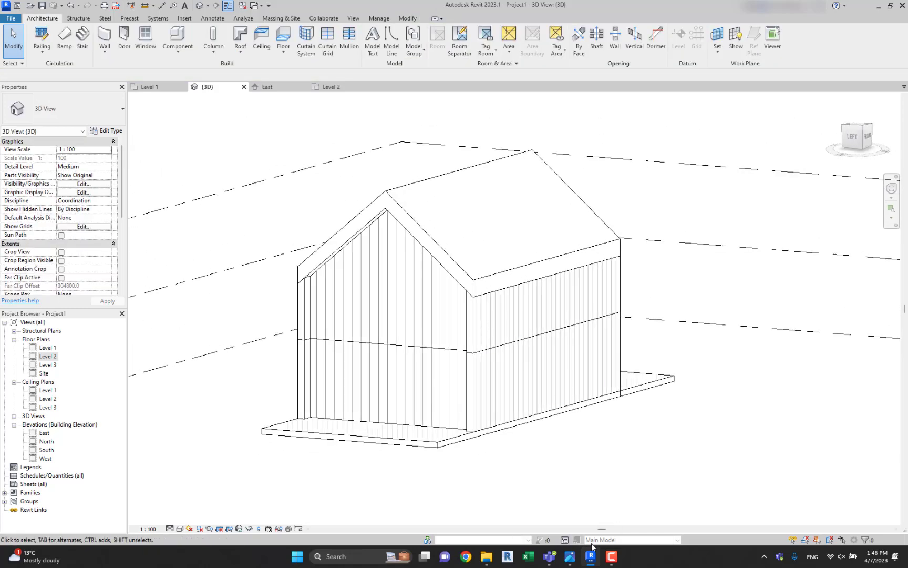
{"action": "left_click", "coordinate": [567, 559]}
{"action": "scroll", "coordinate": [472, 246], "scroll_direction": "down", "scroll_amount": 5}
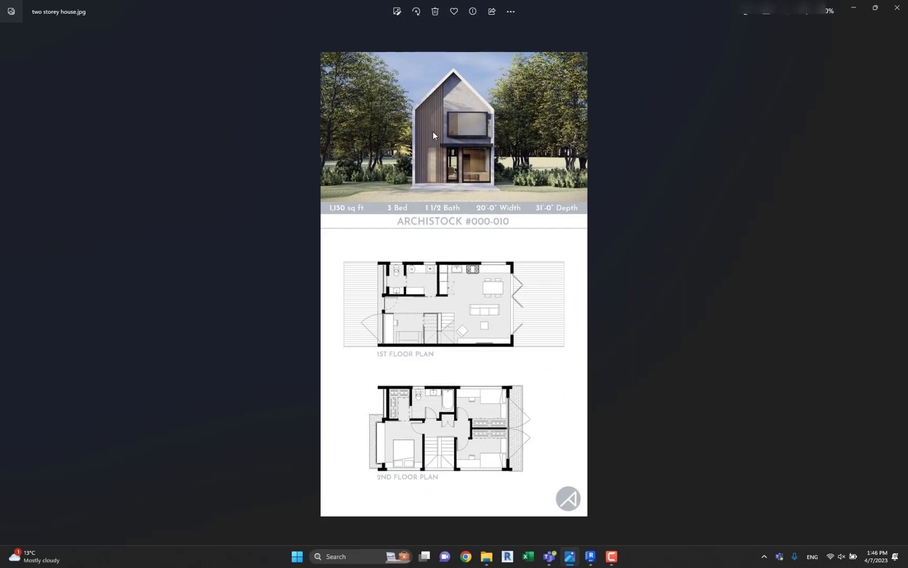
{"action": "scroll", "coordinate": [425, 267], "scroll_direction": "up", "scroll_amount": 5}
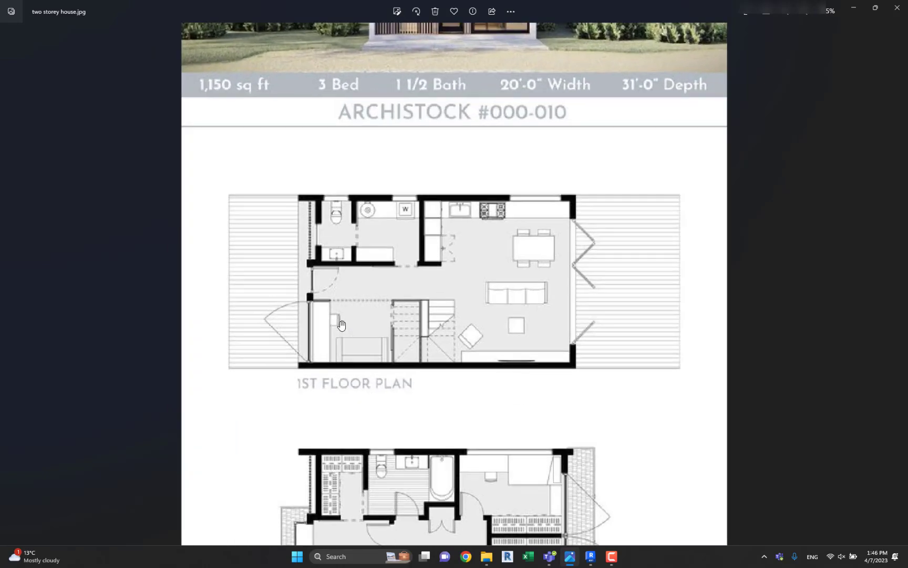
{"action": "scroll", "coordinate": [383, 278], "scroll_direction": "up", "scroll_amount": 4}
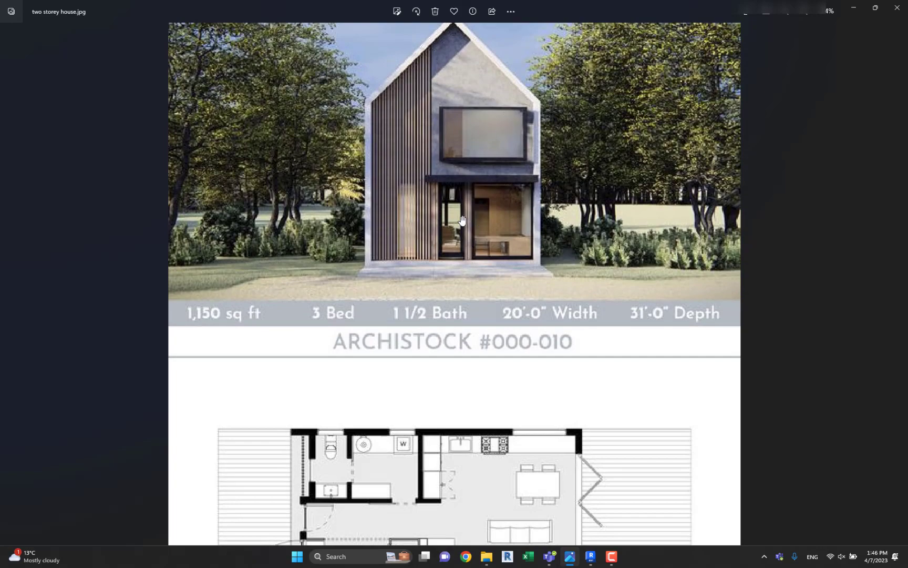
{"action": "scroll", "coordinate": [402, 213], "scroll_direction": "up", "scroll_amount": 4}
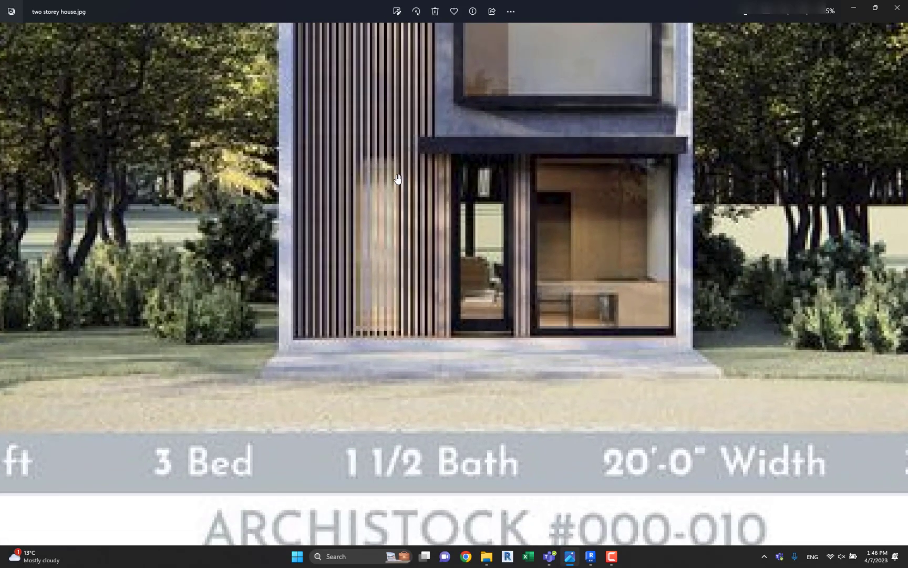
{"action": "scroll", "coordinate": [398, 179], "scroll_direction": "down", "scroll_amount": 5}
{"action": "scroll", "coordinate": [244, 268], "scroll_direction": "up", "scroll_amount": 3}
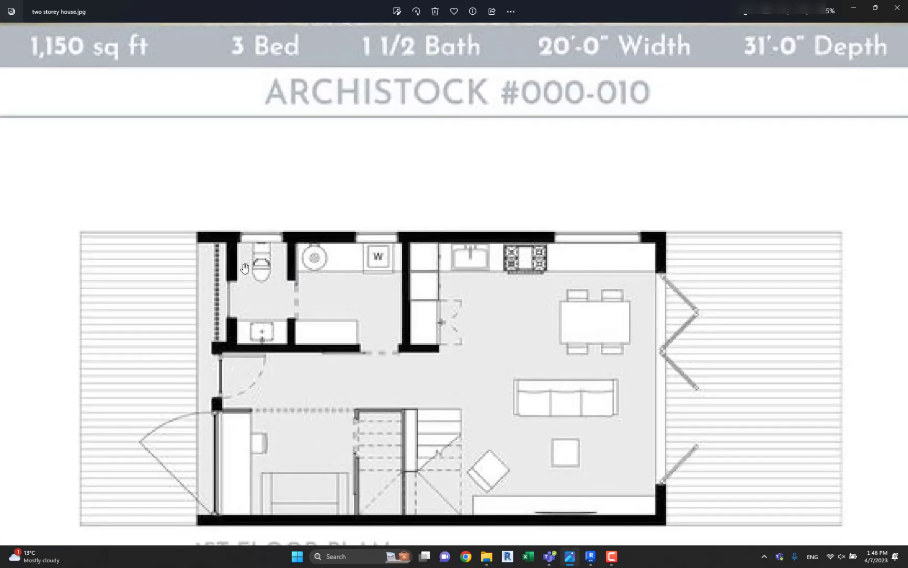
{"action": "scroll", "coordinate": [257, 303], "scroll_direction": "down", "scroll_amount": 4}
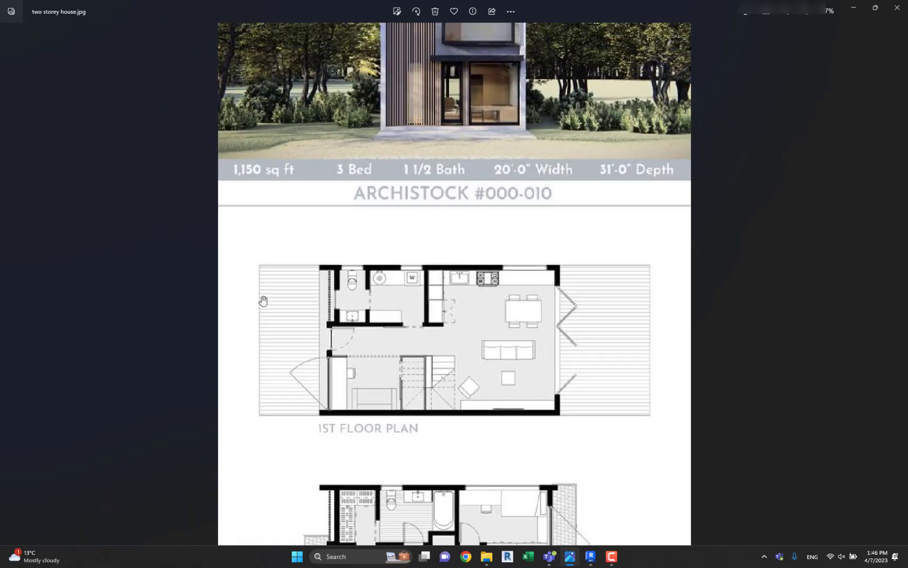
{"action": "scroll", "coordinate": [390, 50], "scroll_direction": "up", "scroll_amount": 5}
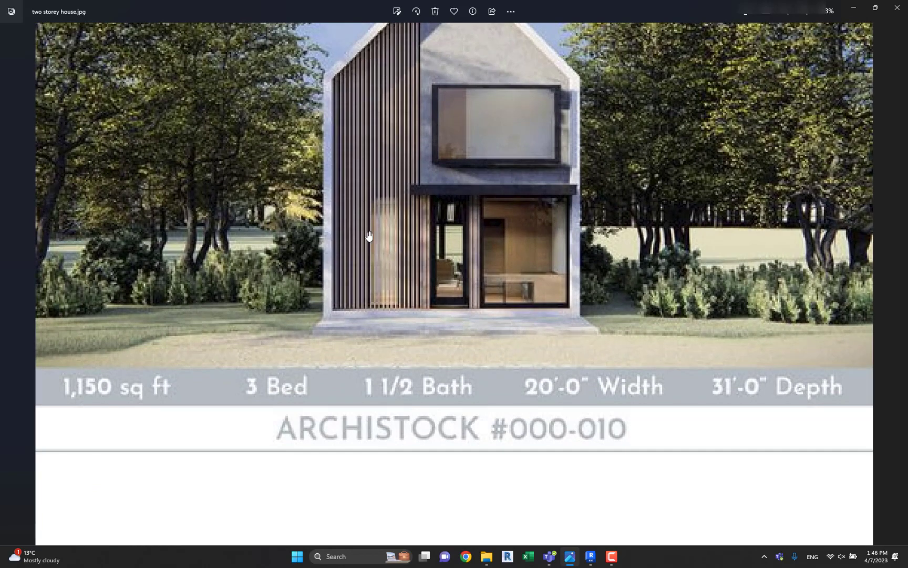
{"action": "scroll", "coordinate": [397, 235], "scroll_direction": "down", "scroll_amount": 4}
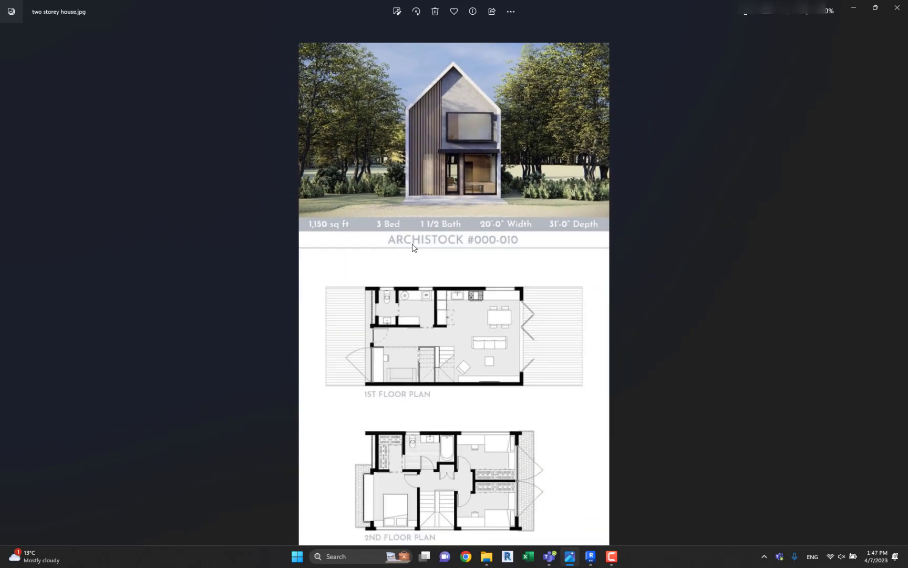
{"action": "scroll", "coordinate": [428, 146], "scroll_direction": "up", "scroll_amount": 1}
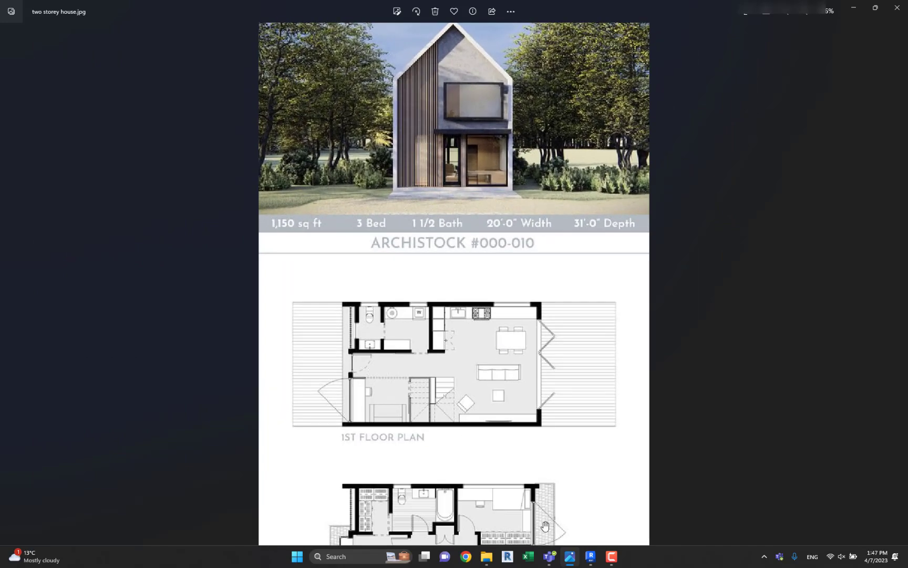
Back in Revit, duplicate the M_Fixed 0406 x 0610mm window type as 2000 x 2100, with height 2100 and width 2000.
{"action": "left_click", "coordinate": [591, 556]}
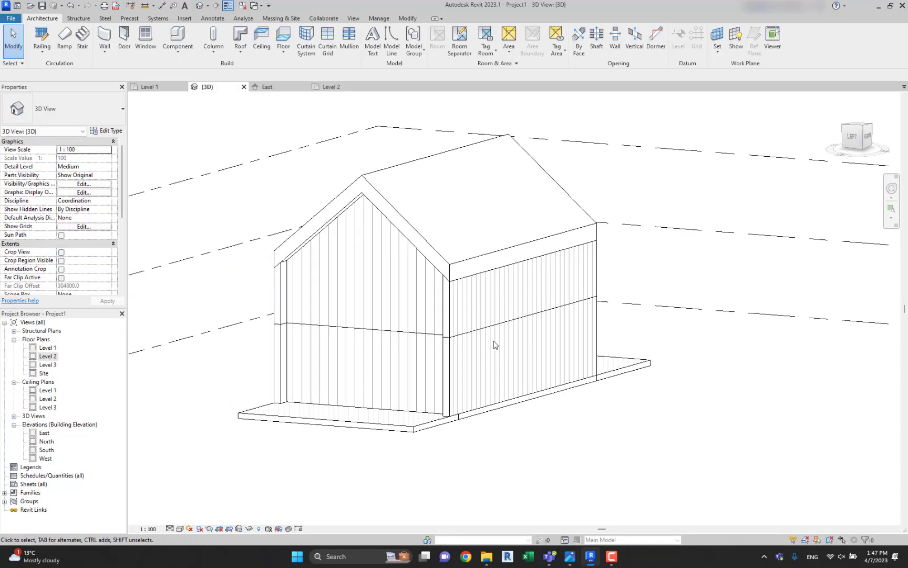
{"action": "middle_click_drag", "start_coordinate": [456, 345], "coordinate": [497, 330]}
{"action": "middle_click_drag", "start_coordinate": [375, 307], "coordinate": [435, 310]}
{"action": "middle_click_drag", "start_coordinate": [434, 311], "coordinate": [492, 415], "text": "shift"}
{"action": "middle_click_drag", "start_coordinate": [492, 414], "coordinate": [434, 353]}
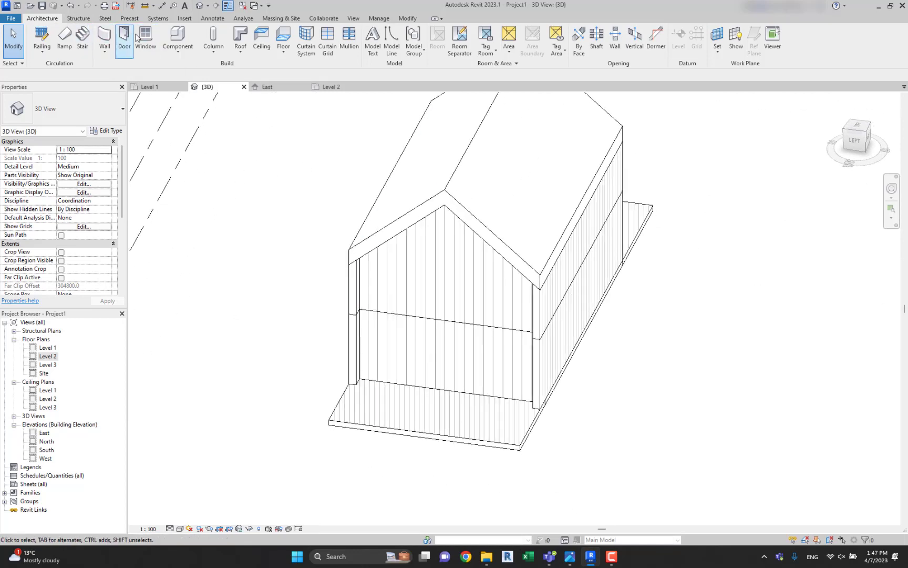
{"action": "left_click", "coordinate": [145, 37]}
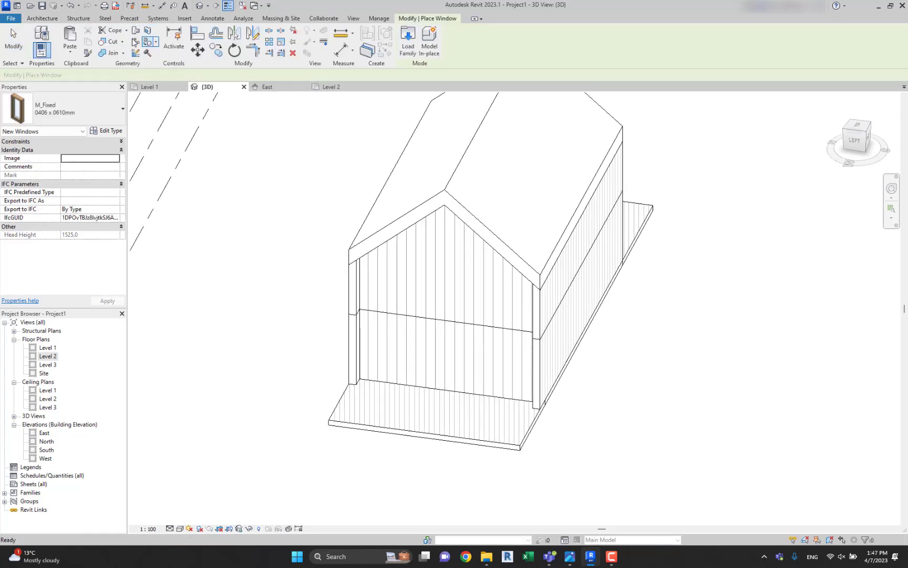
{"action": "left_click", "coordinate": [87, 107]}
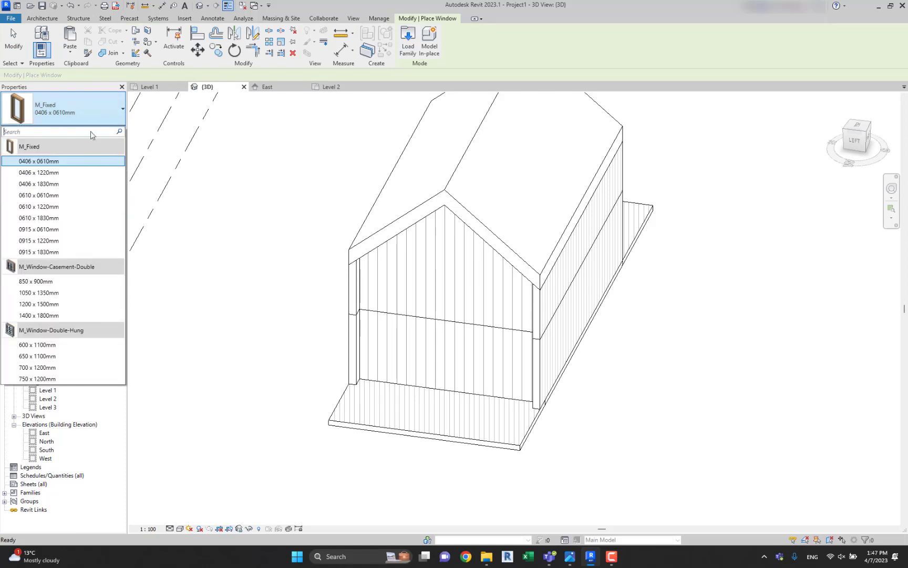
{"action": "left_click", "coordinate": [82, 161]}
{"action": "left_click", "coordinate": [108, 130]}
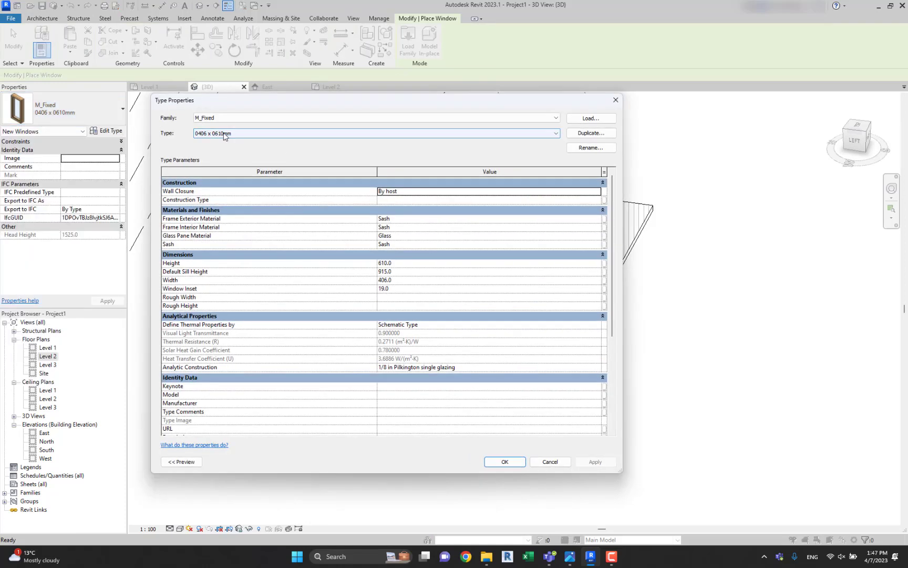
{"action": "left_click", "coordinate": [582, 135]}
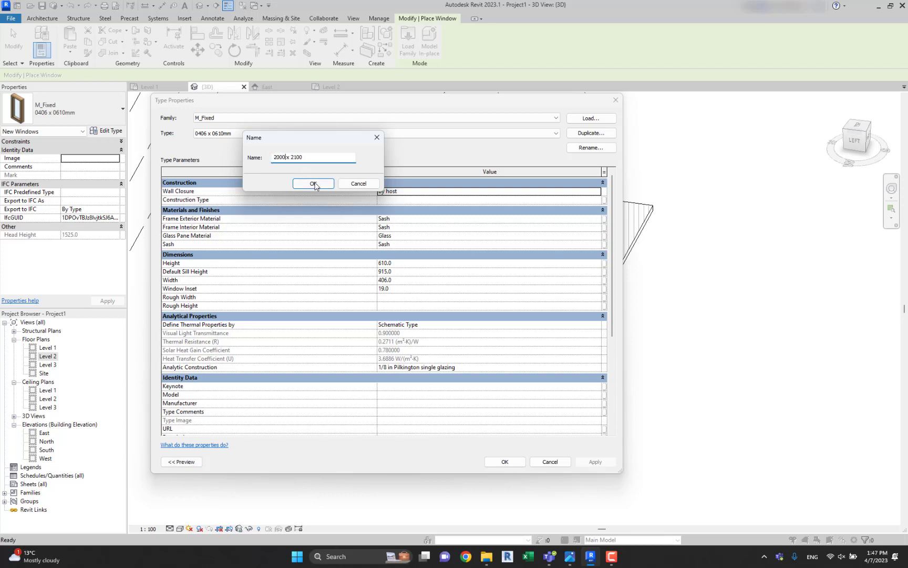
{"action": "left_click", "coordinate": [313, 184]}
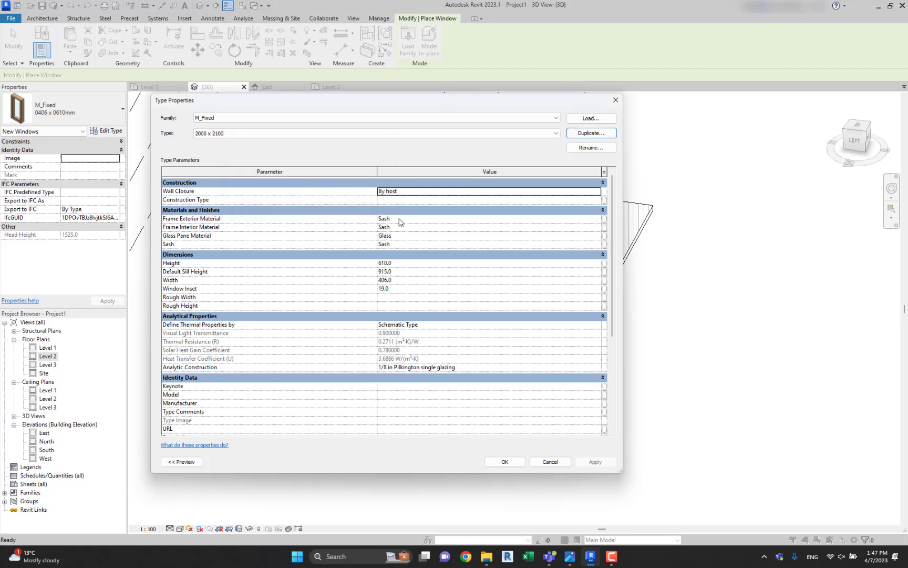
{"action": "left_click", "coordinate": [403, 273]}
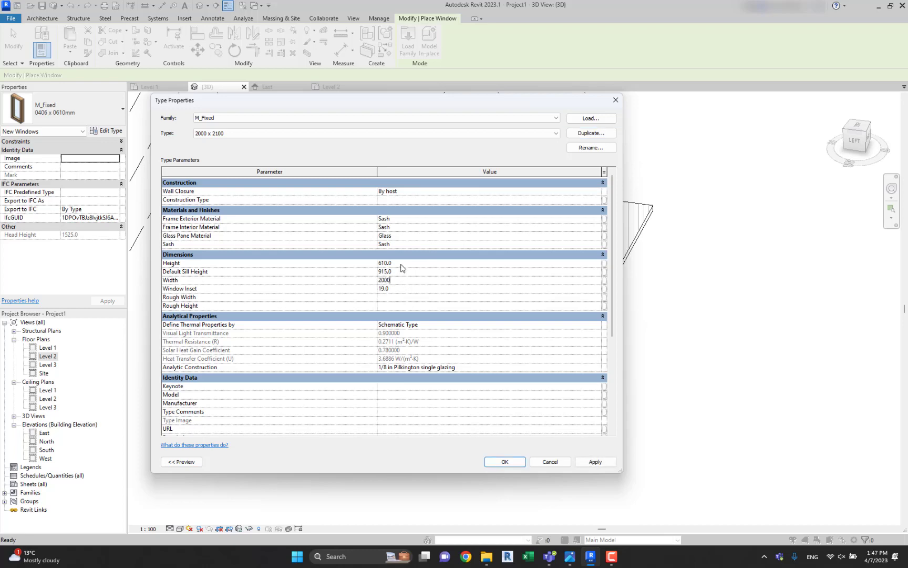
{"action": "left_click", "coordinate": [504, 462]}
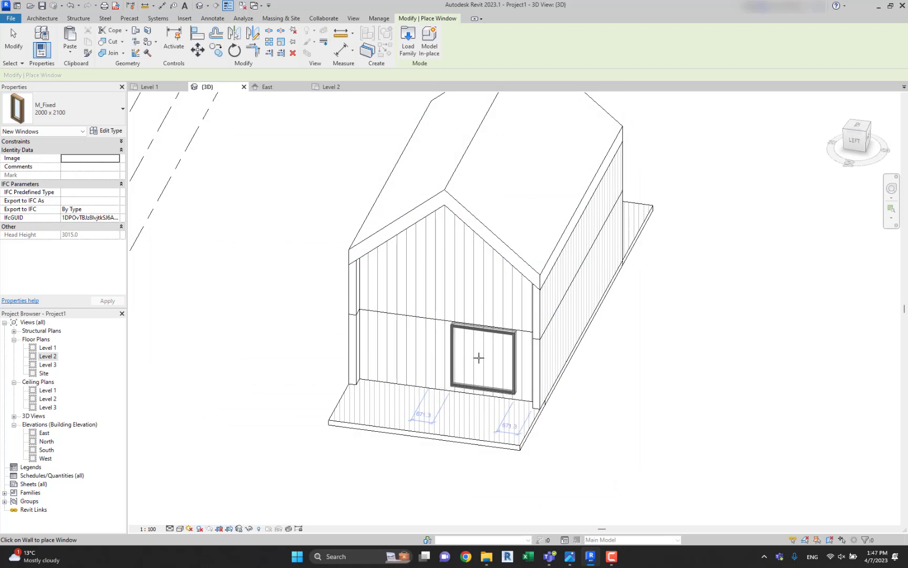
Place the 2000 x 2100 fixed window and an M_Single-Flush 0915 x 2134mm door beside it in the ground-floor front gable wall.
{"action": "scroll", "coordinate": [478, 357], "scroll_direction": "up", "scroll_amount": 3}
{"action": "key", "text": "Escape"}
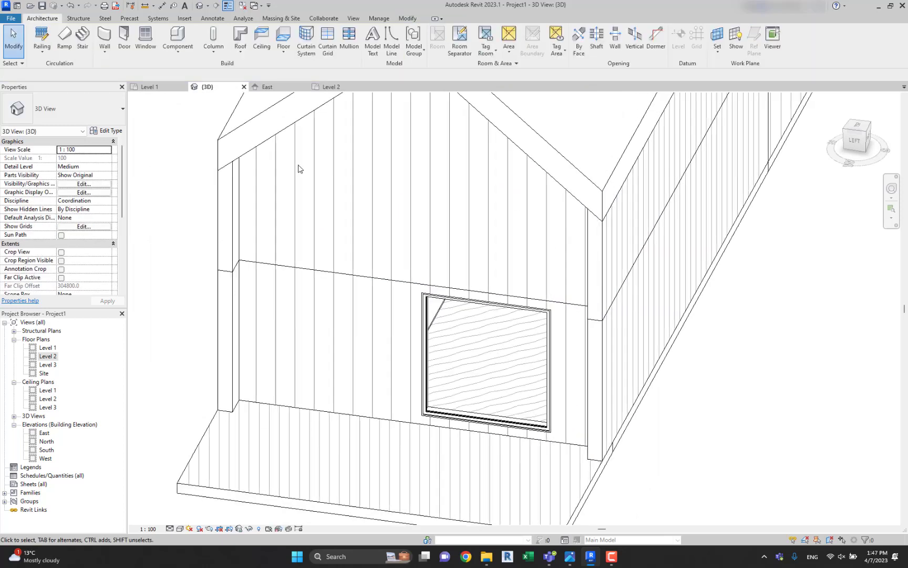
{"action": "left_click", "coordinate": [121, 35]}
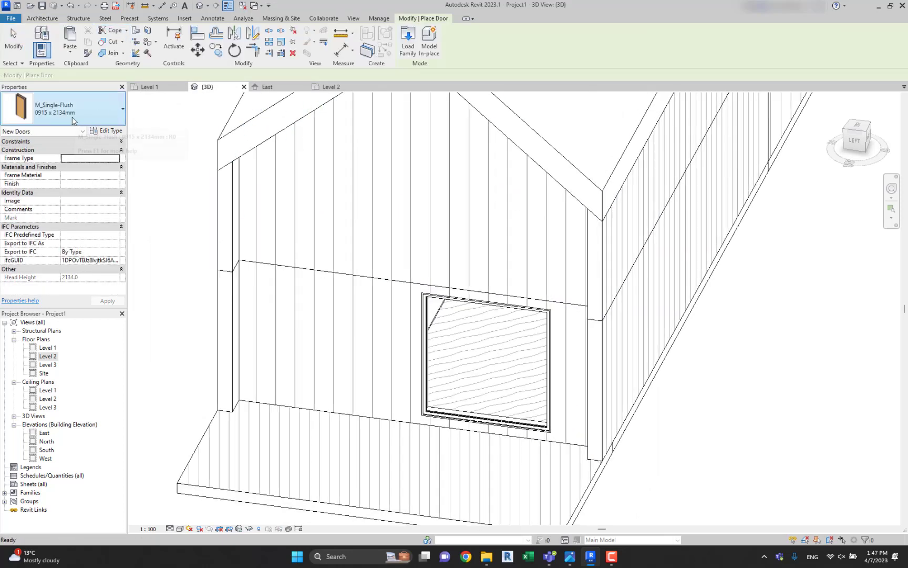
{"action": "left_click", "coordinate": [373, 358]}
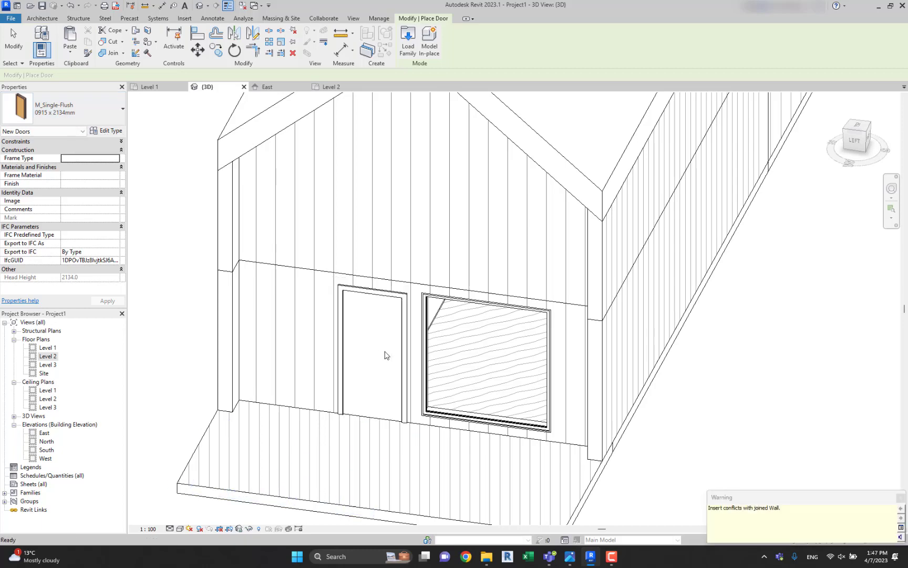
{"action": "key", "text": "Escape"}
In the left-facing 3D view, shift the window toward the south corner and move the door to 200 mm from the window.
{"action": "middle_click_drag", "start_coordinate": [385, 353], "coordinate": [440, 258], "text": "shift"}
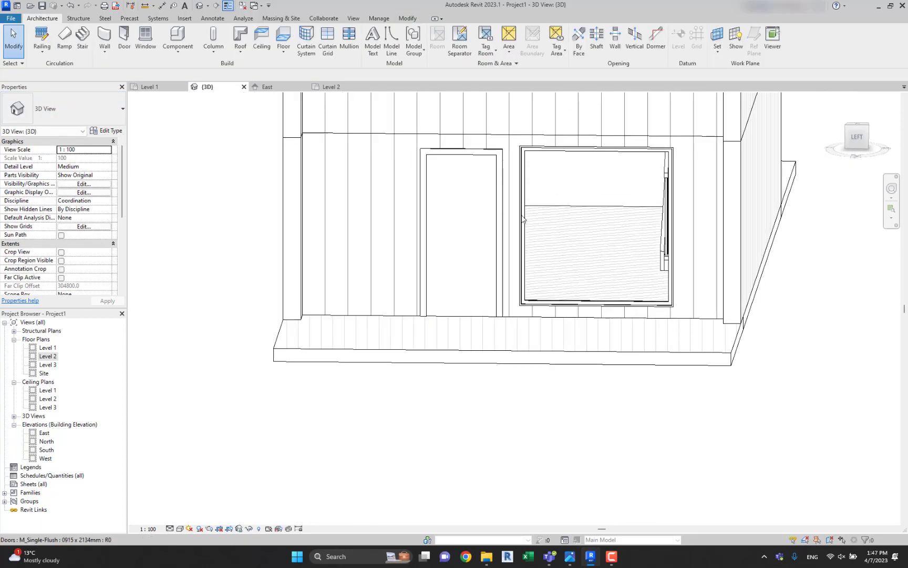
{"action": "left_click", "coordinate": [857, 135]}
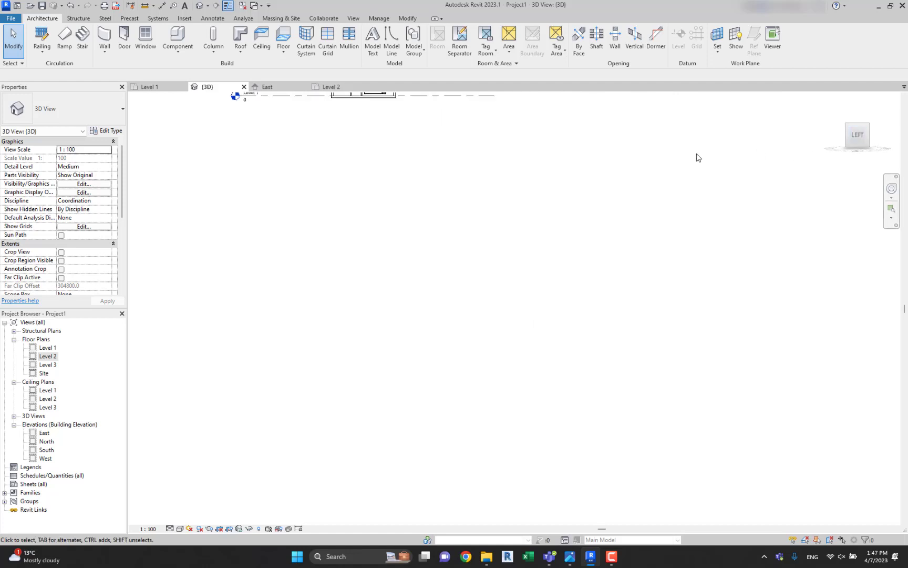
{"action": "scroll", "coordinate": [419, 206], "scroll_direction": "up", "scroll_amount": 8}
{"action": "left_click", "coordinate": [419, 207]}
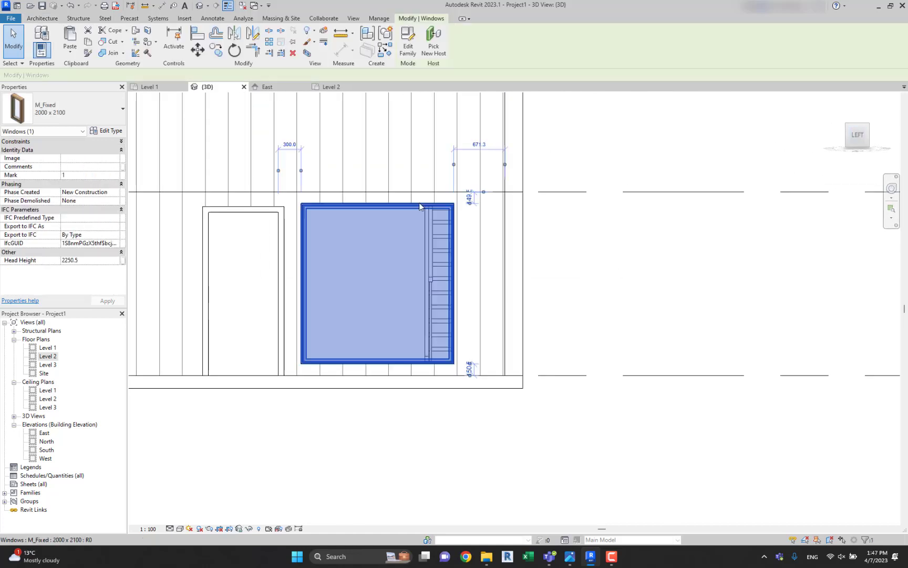
{"action": "left_click_drag", "start_coordinate": [420, 206], "coordinate": [458, 206]}
{"action": "left_click", "coordinate": [562, 229]}
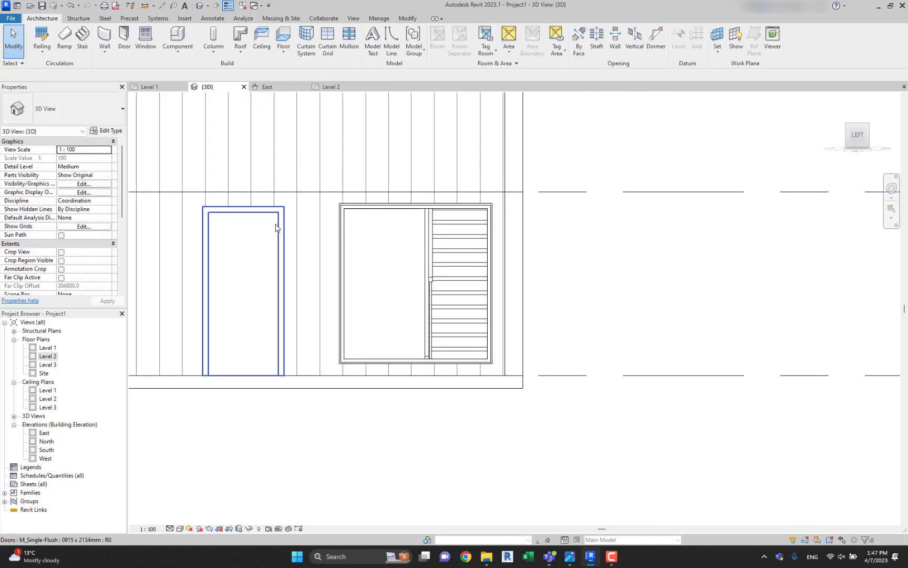
{"action": "left_click_drag", "start_coordinate": [276, 227], "coordinate": [322, 216]}
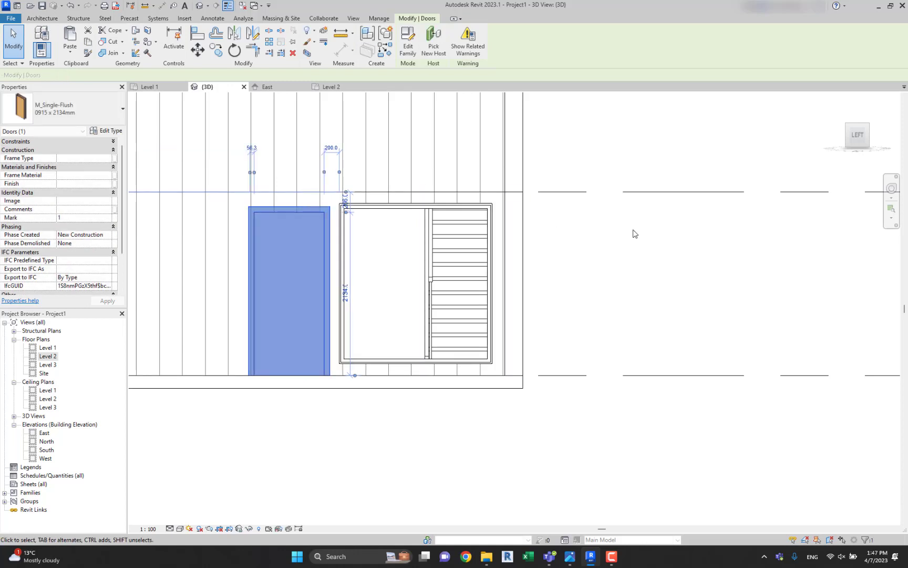
{"action": "left_click", "coordinate": [635, 234]}
{"action": "scroll", "coordinate": [408, 238], "scroll_direction": "up", "scroll_amount": 1}
{"action": "key", "text": "a"}
{"action": "key", "text": "l"}
{"action": "scroll", "coordinate": [322, 198], "scroll_direction": "up", "scroll_amount": 2}
{"action": "left_click", "coordinate": [272, 199]}
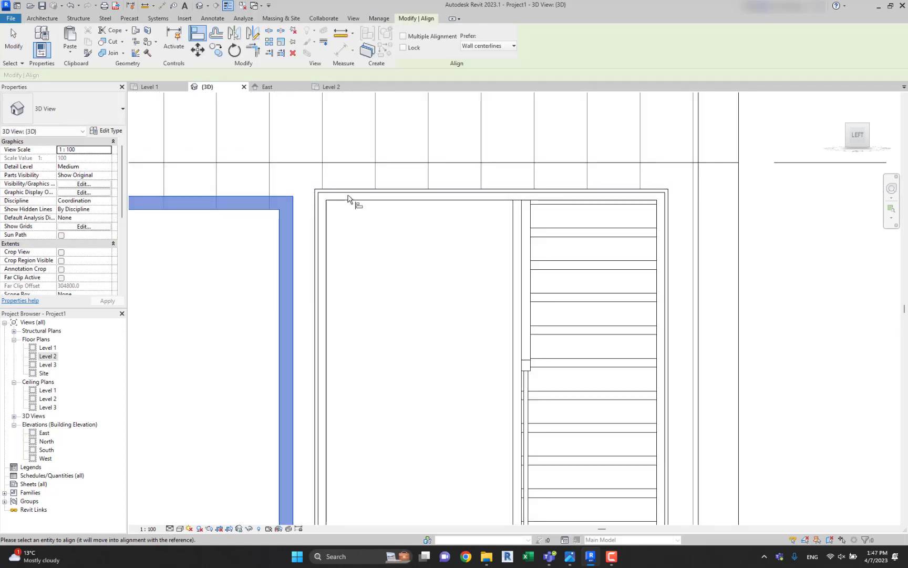
{"action": "key", "text": "Escape"}
{"action": "key", "text": "Escape"}
Align the top of the window frame with the top of the door frame.
{"action": "key", "text": "a"}
{"action": "key", "text": "l"}
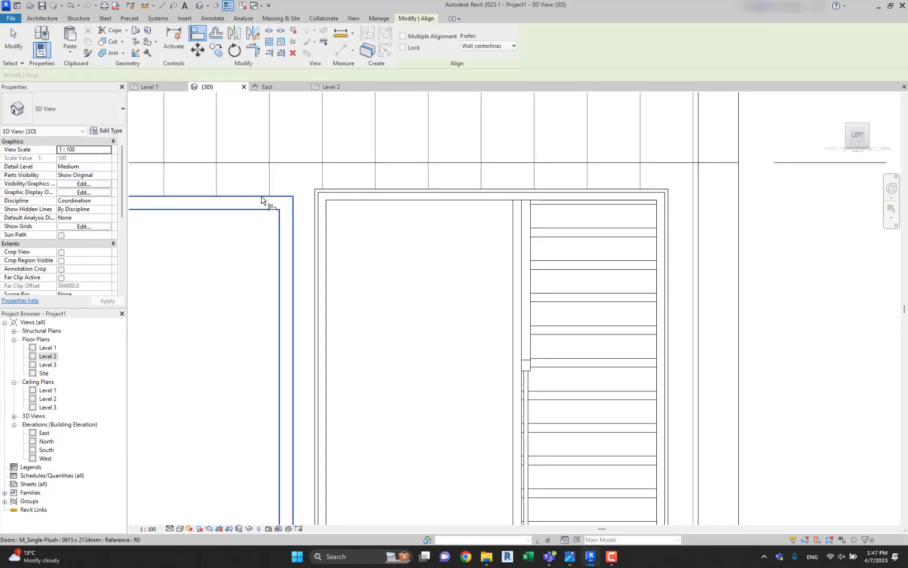
{"action": "left_click", "coordinate": [261, 197]}
{"action": "left_click", "coordinate": [355, 188]}
{"action": "scroll", "coordinate": [354, 188], "scroll_direction": "down", "scroll_amount": 3}
{"action": "key", "text": "Escape"}
{"action": "key", "text": "Escape"}
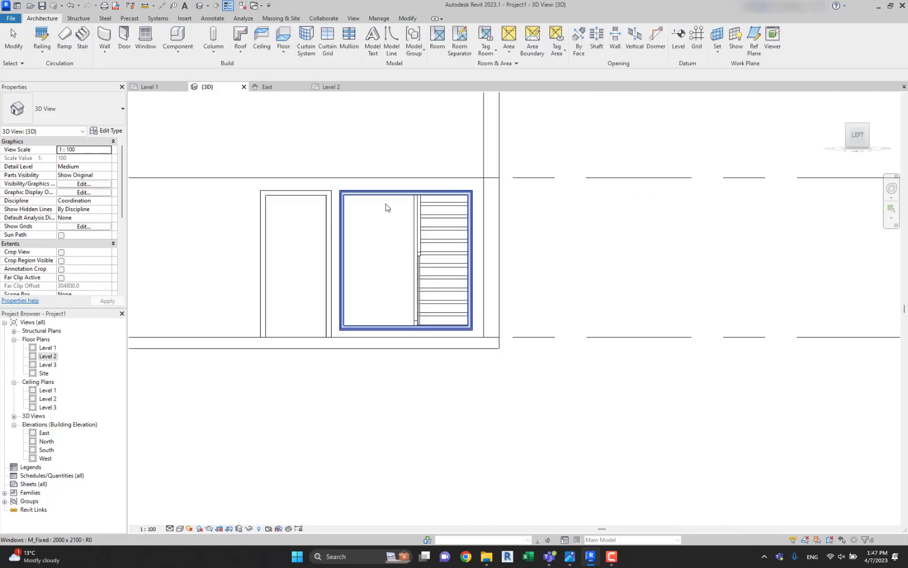
Nudge the window farther from the door until the spacing between them is 300 mm.
{"action": "scroll", "coordinate": [356, 195], "scroll_direction": "up", "scroll_amount": 3}
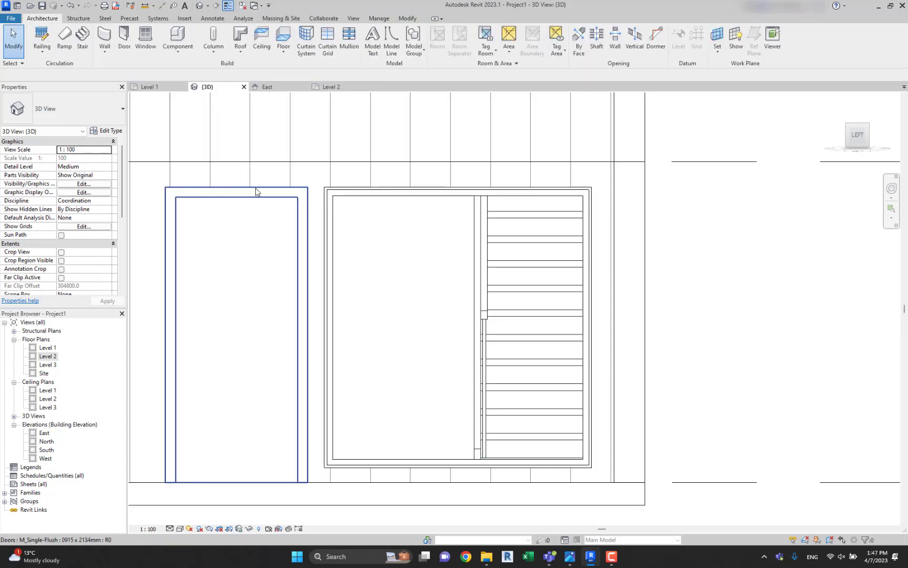
{"action": "scroll", "coordinate": [419, 196], "scroll_direction": "down", "scroll_amount": 2}
{"action": "left_click", "coordinate": [421, 196]}
{"action": "key", "text": "Right"}
{"action": "key", "text": "Right"}
{"action": "key", "text": "Right"}
{"action": "key", "text": "Right"}
{"action": "key", "text": "Right"}
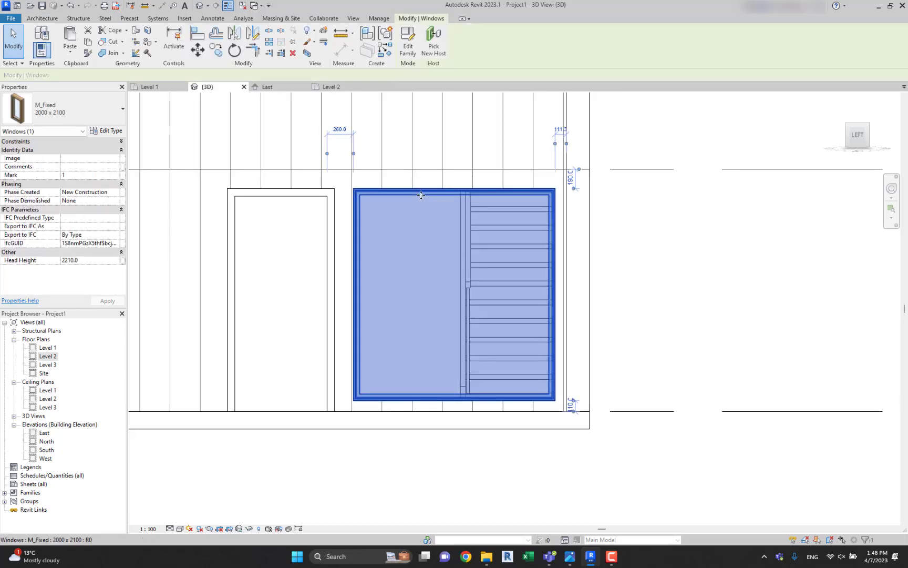
{"action": "left_click", "coordinate": [443, 221]}
Nudge the door toward the window until the spacing between them is 140 mm.
{"action": "left_click", "coordinate": [300, 196]}
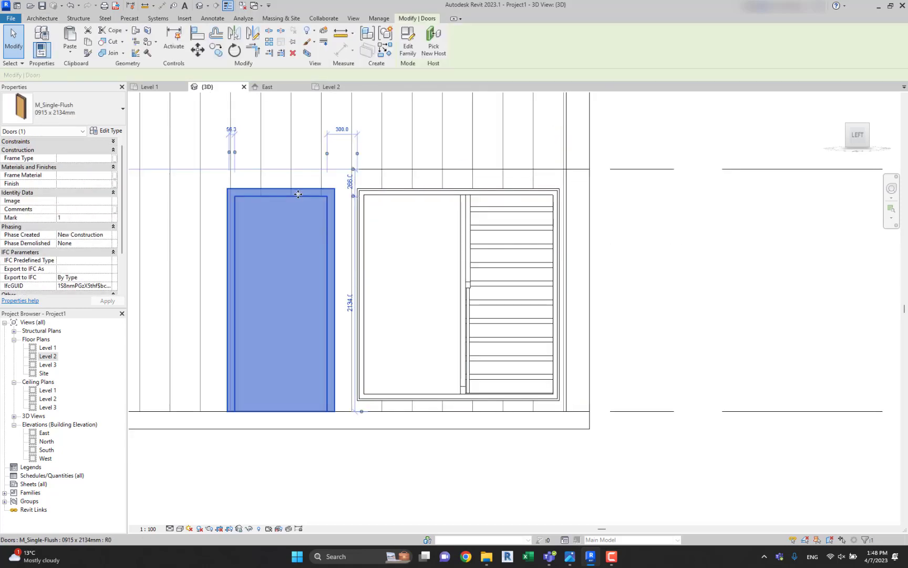
{"action": "key", "text": "Right"}
{"action": "key", "text": "Right"}
{"action": "key", "text": "Right"}
{"action": "key", "text": "Right"}
{"action": "key", "text": "Right"}
{"action": "key", "text": "Right"}
{"action": "key", "text": "Right"}
{"action": "key", "text": "Right"}
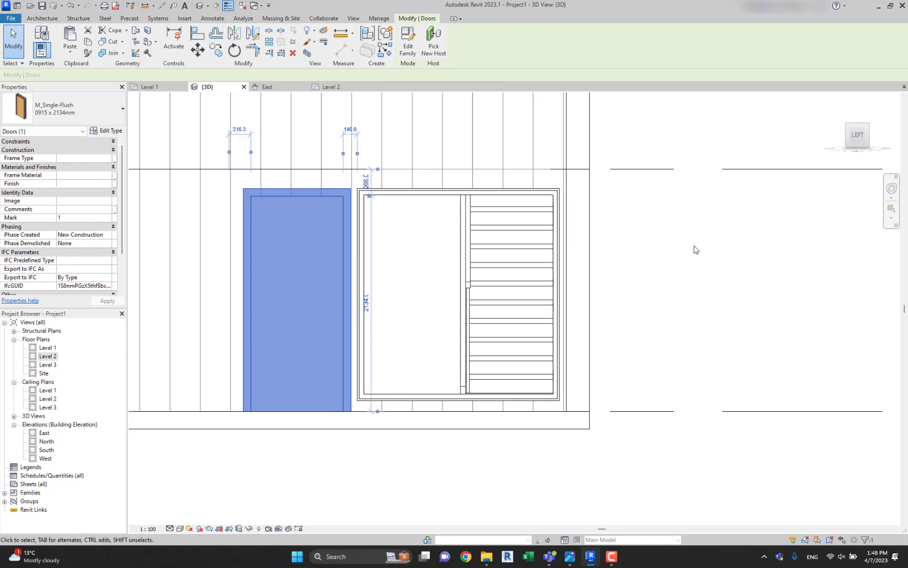
{"action": "left_click", "coordinate": [723, 257]}
{"action": "scroll", "coordinate": [610, 239], "scroll_direction": "down", "scroll_amount": 4}
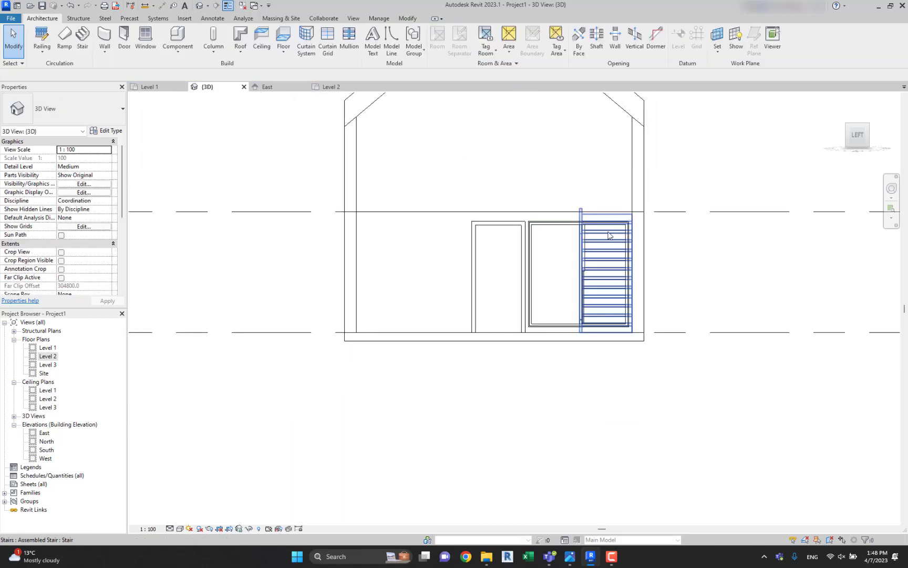
Place a second M_Fixed 2000 x 2100 window on the upper-storey front wall, matching the ground-floor window.
{"action": "left_click", "coordinate": [582, 230]}
{"action": "middle_click_drag", "start_coordinate": [581, 230], "coordinate": [472, 271]}
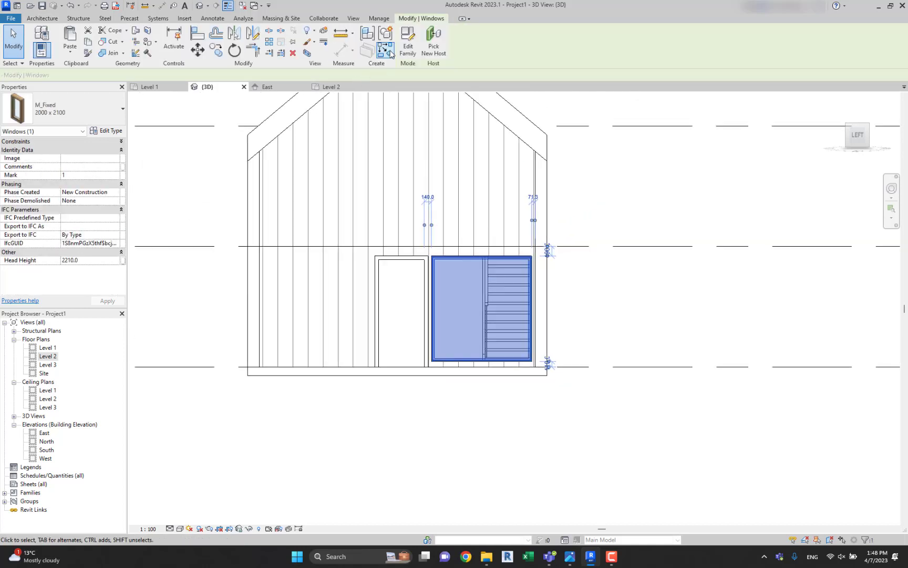
{"action": "key", "text": "Escape"}
{"action": "left_click", "coordinate": [480, 262]}
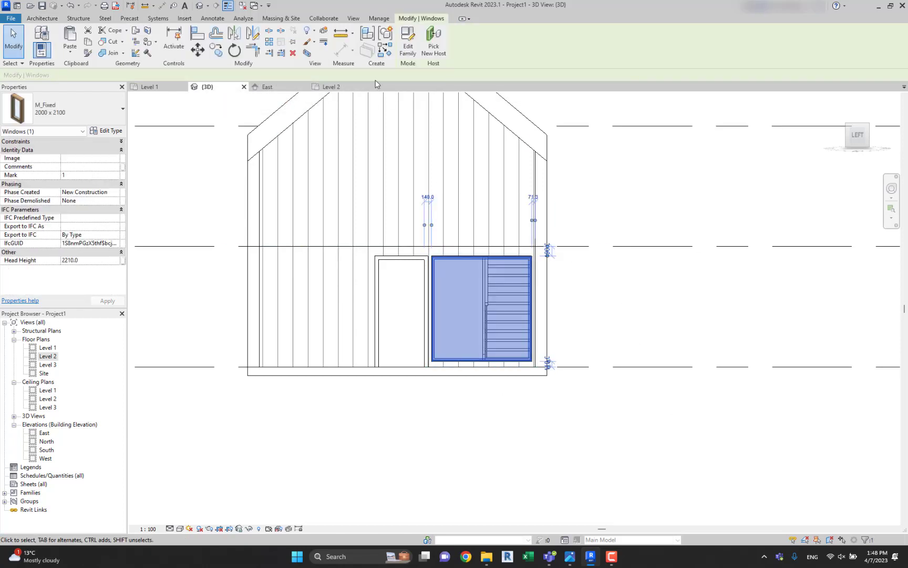
{"action": "left_click", "coordinate": [383, 52]}
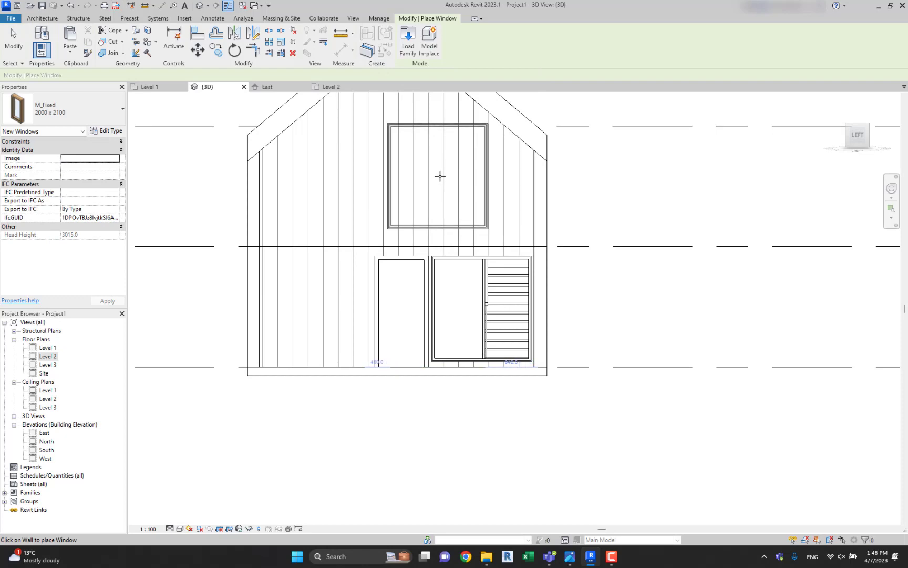
{"action": "left_click", "coordinate": [440, 177]}
{"action": "key", "text": "Escape"}
{"action": "key", "text": "Escape"}
Duplicate the upper window's type as 3000 x 1400, with height 1400 and width 3000.
{"action": "left_click", "coordinate": [483, 173]}
{"action": "scroll", "coordinate": [484, 171], "scroll_direction": "up", "scroll_amount": 2}
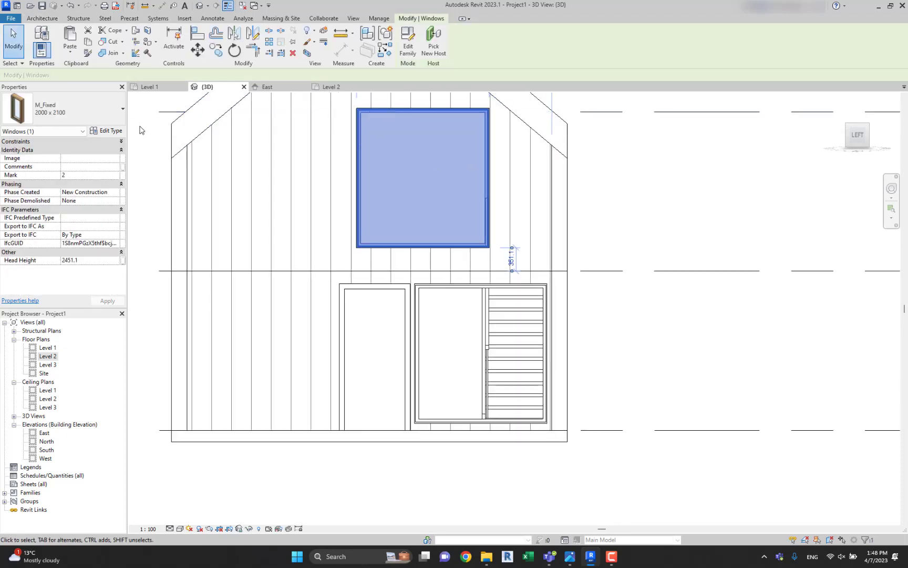
{"action": "left_click", "coordinate": [108, 130]}
{"action": "left_click", "coordinate": [591, 133]}
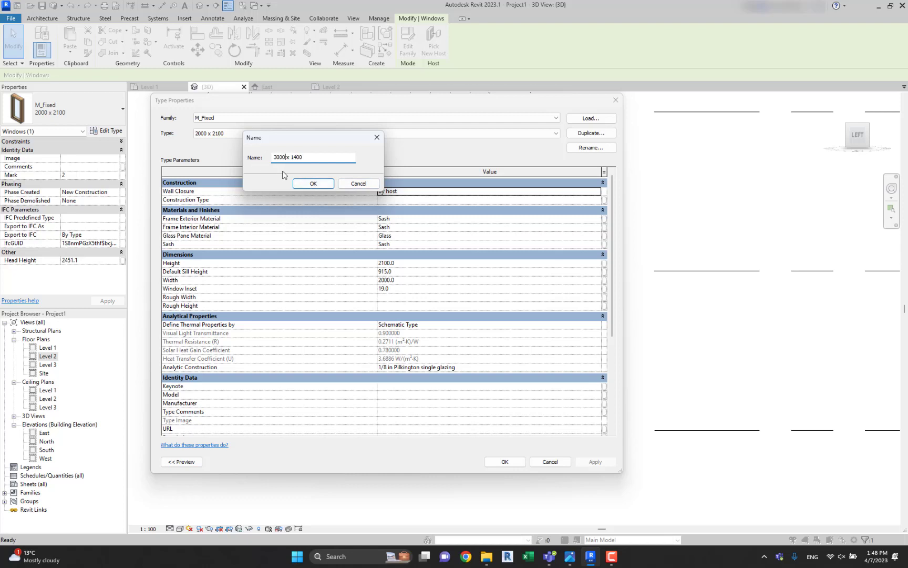
{"action": "left_click", "coordinate": [314, 183]}
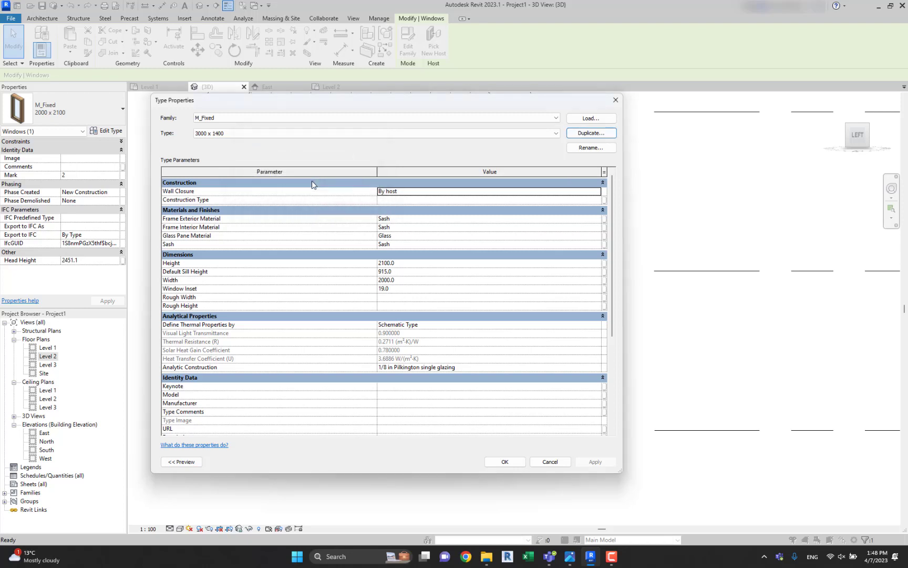
{"action": "left_click", "coordinate": [413, 265]}
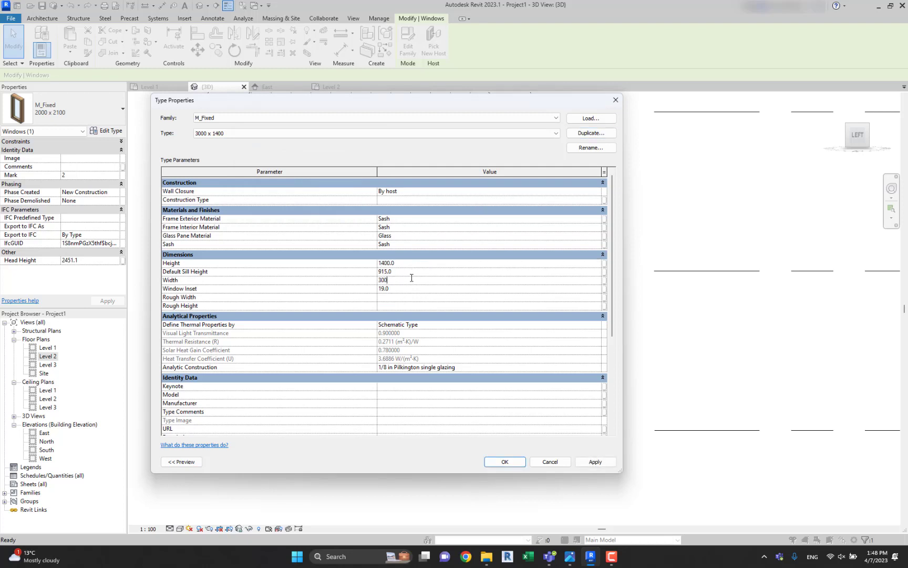
{"action": "type", "text": "3000"}
{"action": "left_click", "coordinate": [506, 461]}
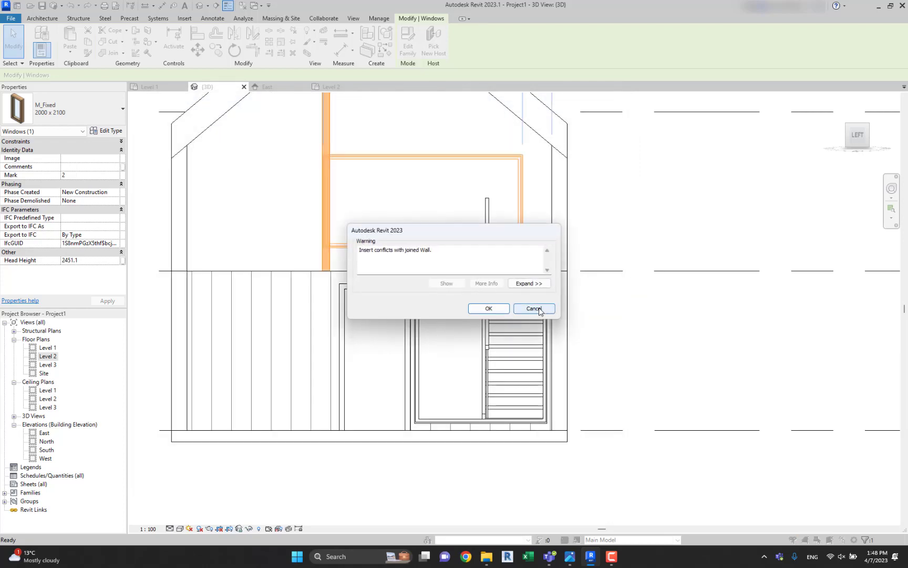
{"action": "left_click", "coordinate": [489, 309]}
{"action": "left_click", "coordinate": [576, 205]}
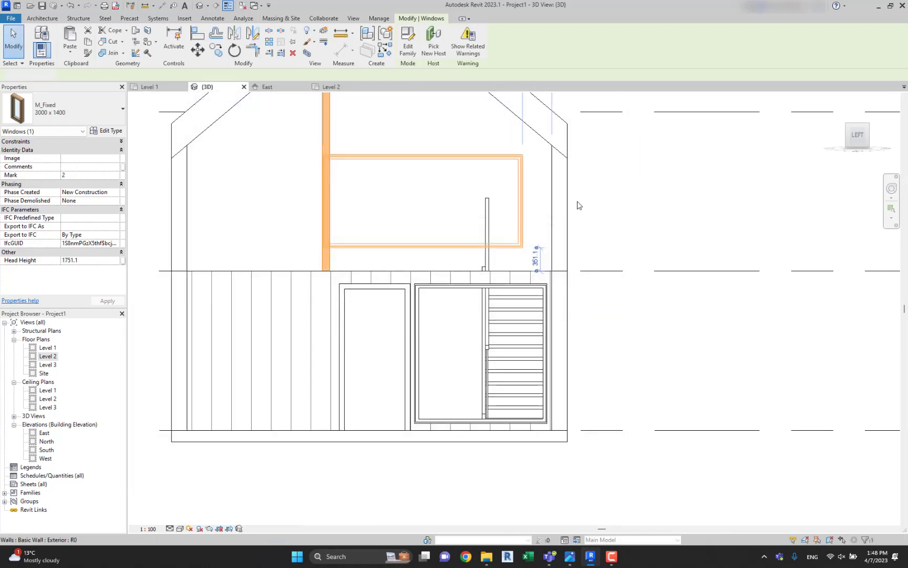
Nudge the upper window toward the south corner, clear of the joined wall.
{"action": "left_click", "coordinate": [521, 203]}
{"action": "key", "text": "Right"}
{"action": "key", "text": "Right"}
{"action": "key", "text": "Right"}
{"action": "key", "text": "Right"}
{"action": "key", "text": "Right"}
{"action": "key", "text": "Right"}
{"action": "key", "text": "Right"}
{"action": "key", "text": "Right"}
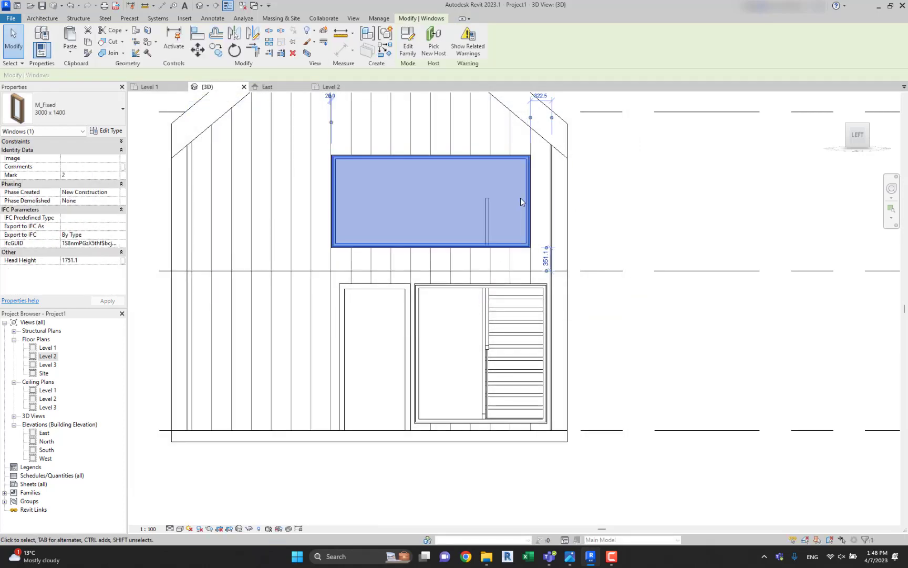
{"action": "left_click", "coordinate": [634, 198]}
Align the upper window's outer side edge with the side edge of the ground-floor window nearest the south corner.
{"action": "scroll", "coordinate": [523, 213], "scroll_direction": "up", "scroll_amount": 2}
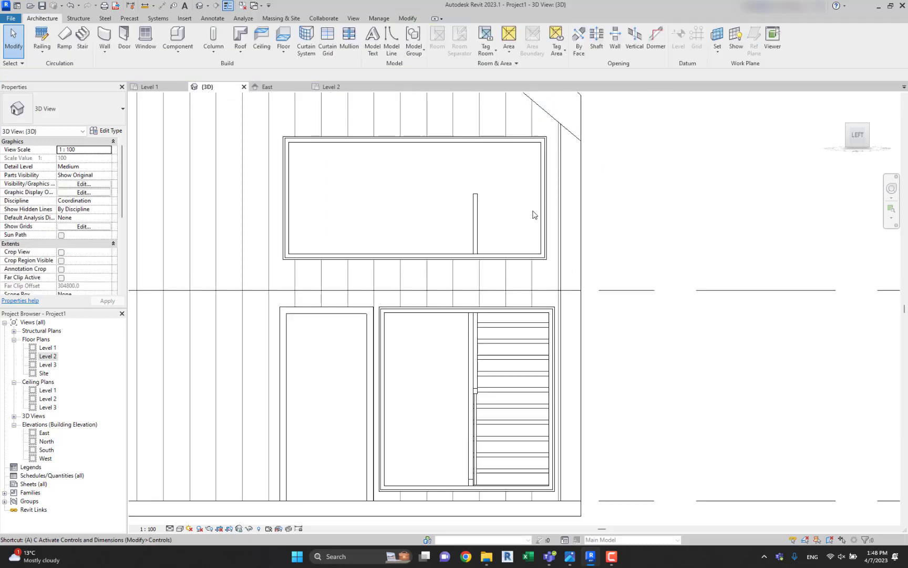
{"action": "key", "text": "a"}
{"action": "key", "text": "l"}
{"action": "scroll", "coordinate": [558, 324], "scroll_direction": "up", "scroll_amount": 2}
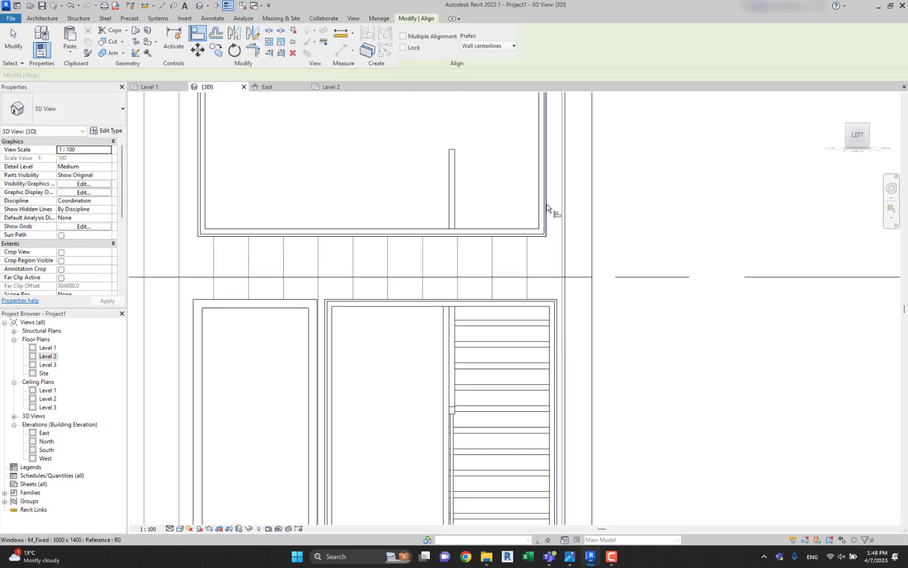
{"action": "scroll", "coordinate": [571, 203], "scroll_direction": "down", "scroll_amount": 3}
{"action": "key", "text": "Escape"}
Nudge the upper window down until its underside is about 311 mm above Level 2.
{"action": "left_click", "coordinate": [528, 219]}
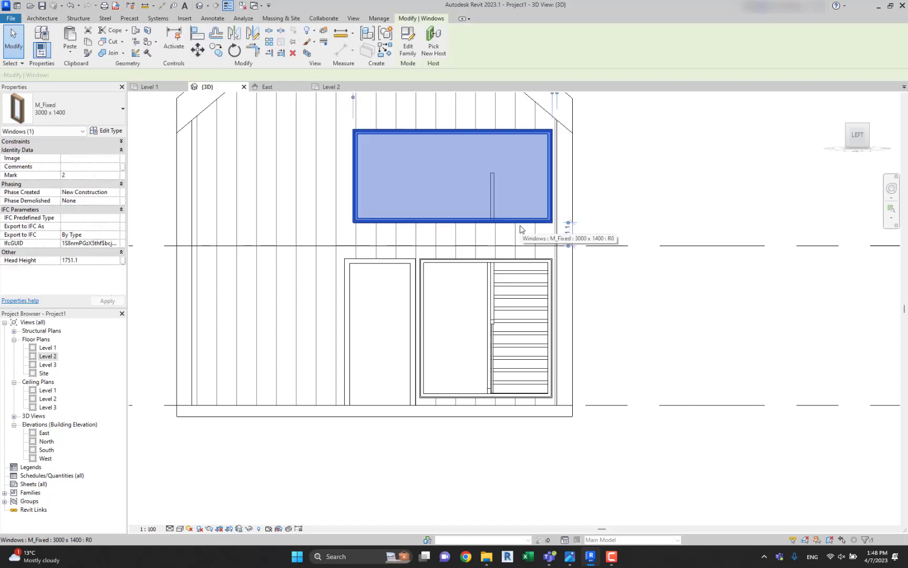
{"action": "key", "text": "Down"}
{"action": "key", "text": "Down"}
{"action": "key", "text": "Down"}
{"action": "key", "text": "Down"}
{"action": "key", "text": "Up"}
{"action": "key", "text": "Up"}
{"action": "left_click", "coordinate": [613, 199]}
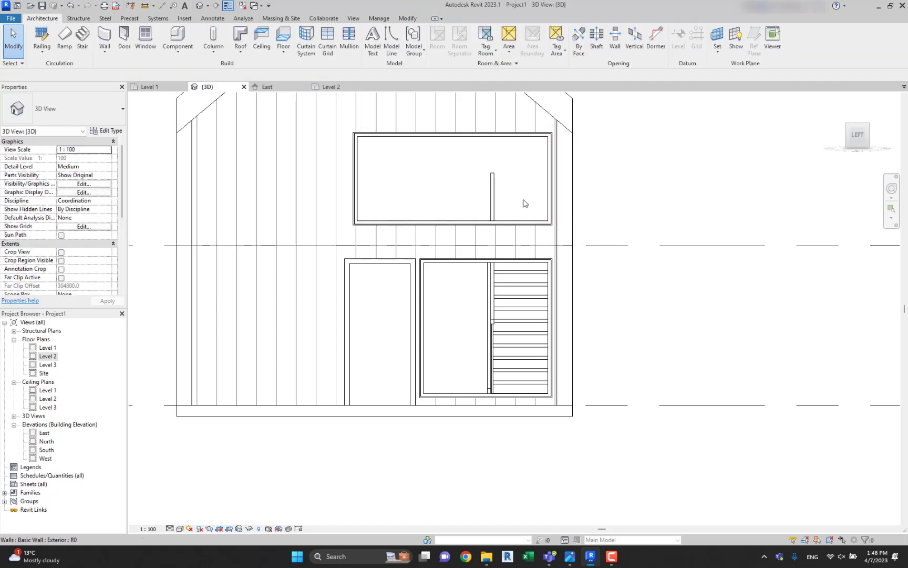
{"action": "middle_click_drag", "start_coordinate": [525, 203], "coordinate": [565, 235]}
{"action": "left_click", "coordinate": [416, 254]}
{"action": "scroll", "coordinate": [414, 292], "scroll_direction": "up", "scroll_amount": 2}
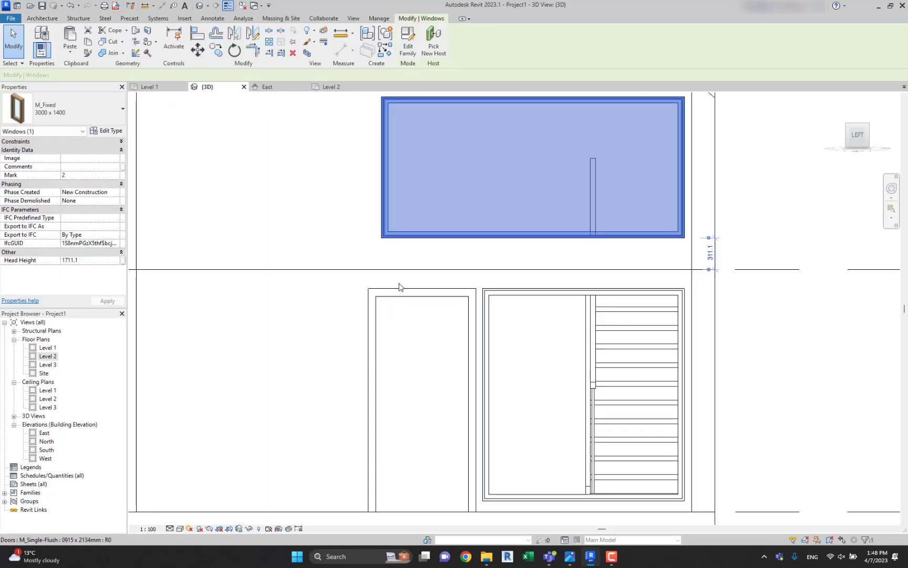
{"action": "key", "text": "Escape"}
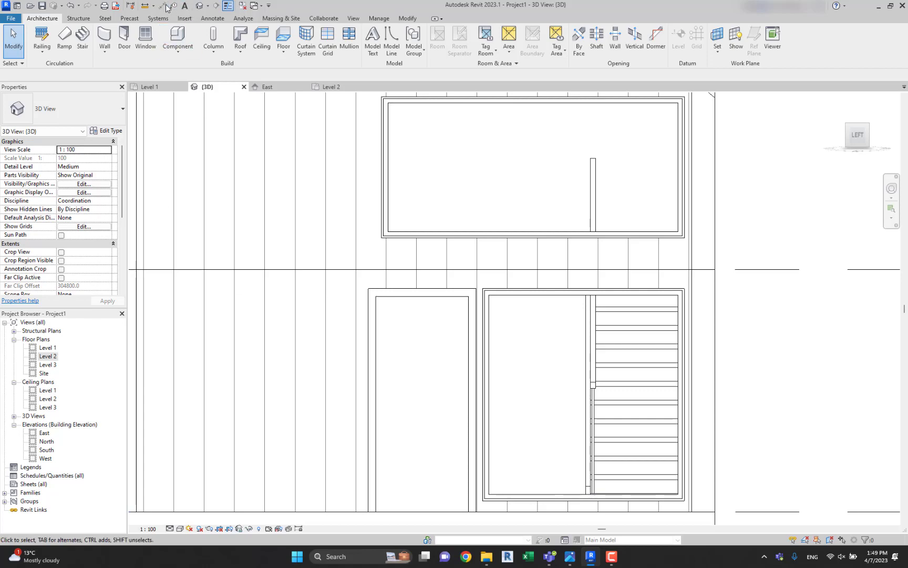
Draw a shallow building section in front of the entrance facade on the Level 1 plan, facing the house, and open its view.
{"action": "double_click", "coordinate": [48, 348]}
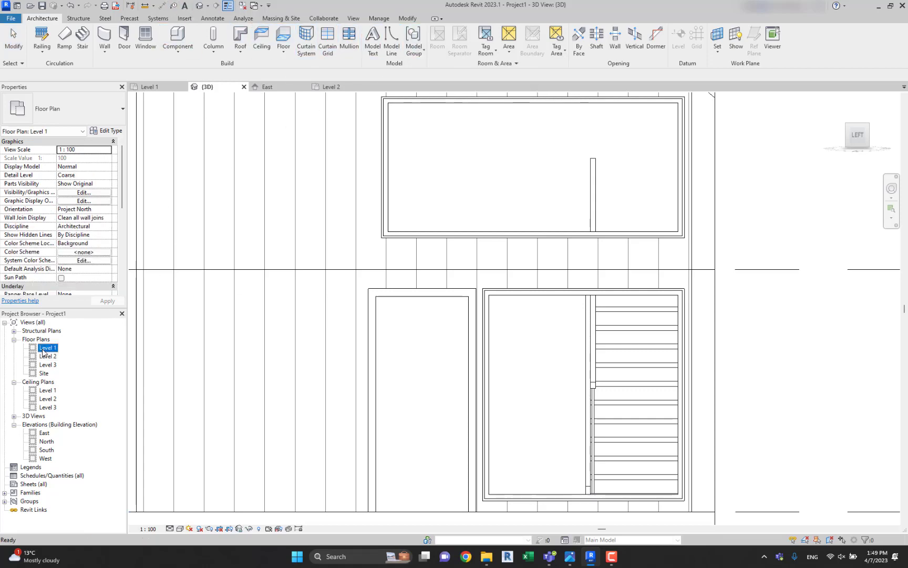
{"action": "left_click", "coordinate": [217, 9]}
{"action": "left_click", "coordinate": [324, 145]}
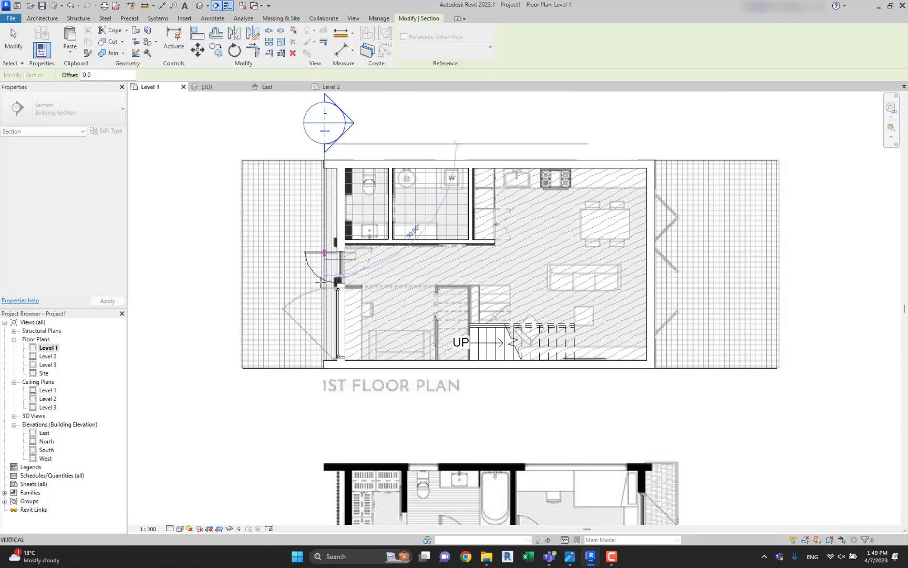
{"action": "left_click", "coordinate": [320, 394]}
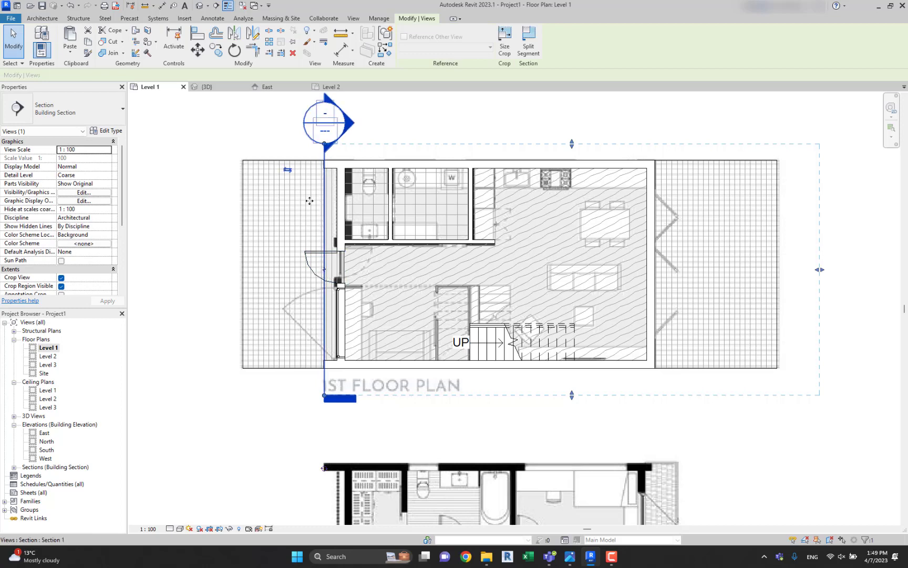
{"action": "left_click_drag", "start_coordinate": [310, 201], "coordinate": [288, 198]}
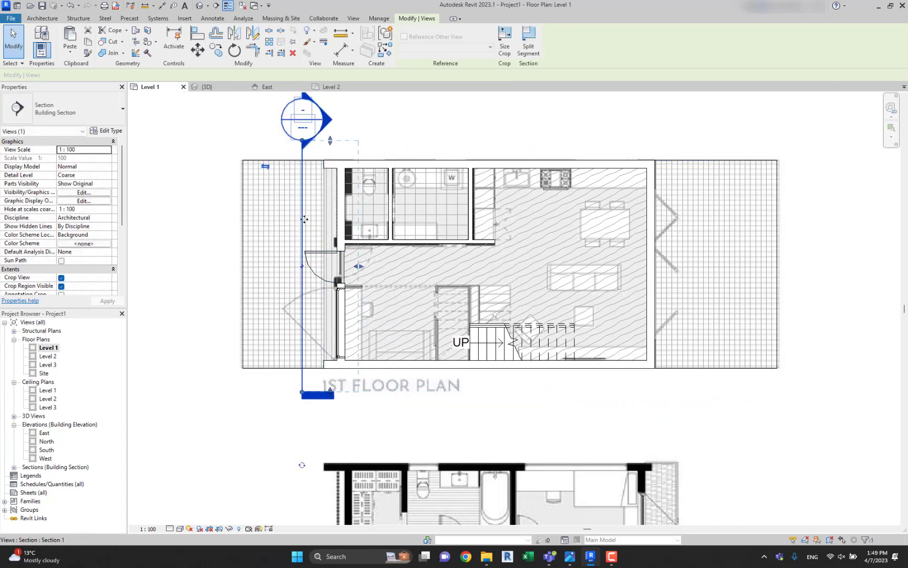
{"action": "right_click", "coordinate": [347, 219]}
{"action": "left_click", "coordinate": [378, 274]}
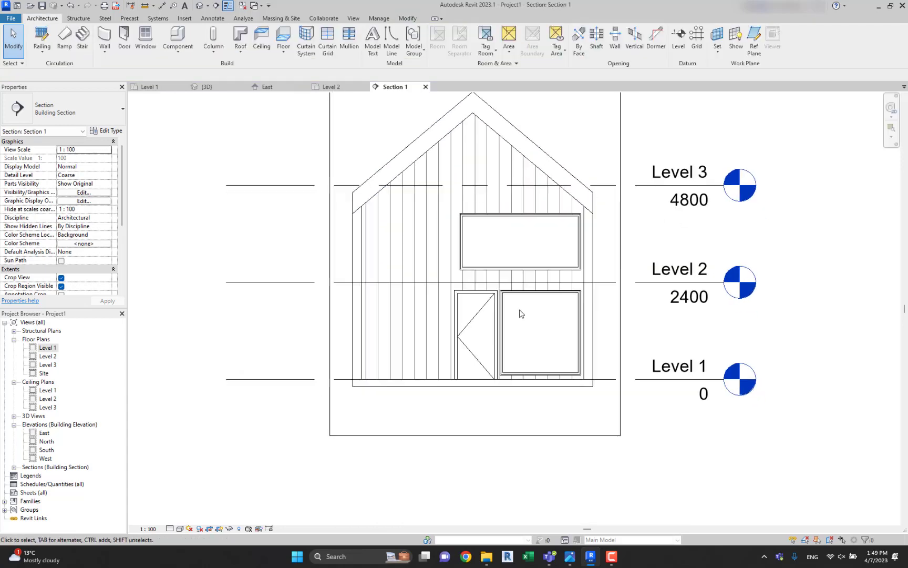
Measure the overall width from the door frame's outer edge to the far edge of the ground-floor window.
{"action": "scroll", "coordinate": [520, 313], "scroll_direction": "up", "scroll_amount": 3}
{"action": "left_click", "coordinate": [162, 7]}
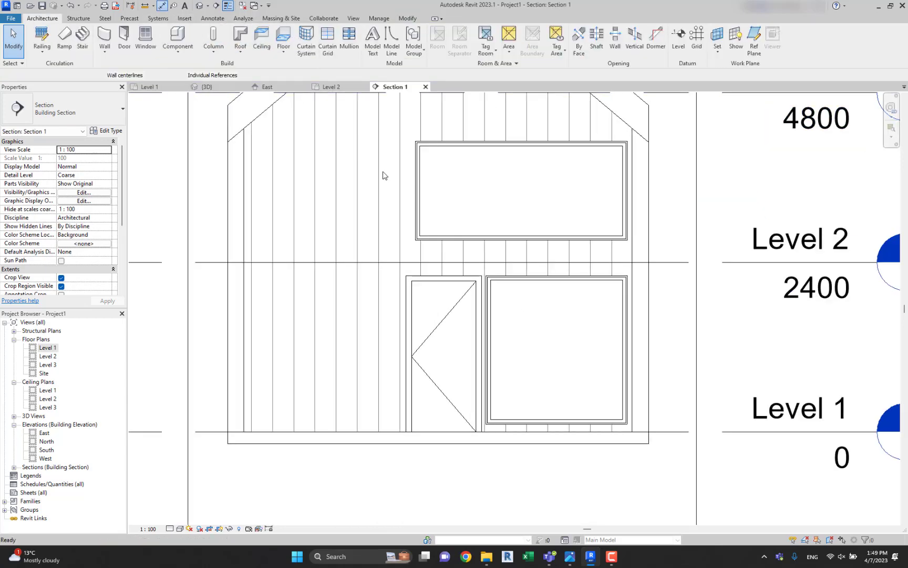
{"action": "scroll", "coordinate": [401, 292], "scroll_direction": "up", "scroll_amount": 3}
{"action": "left_click", "coordinate": [400, 292]}
{"action": "left_click", "coordinate": [786, 311]}
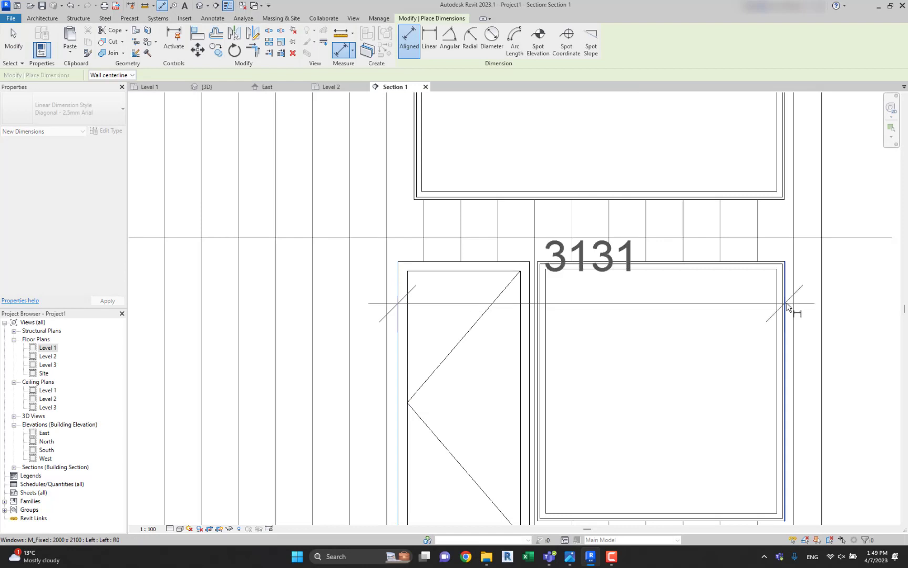
{"action": "left_click", "coordinate": [645, 253]}
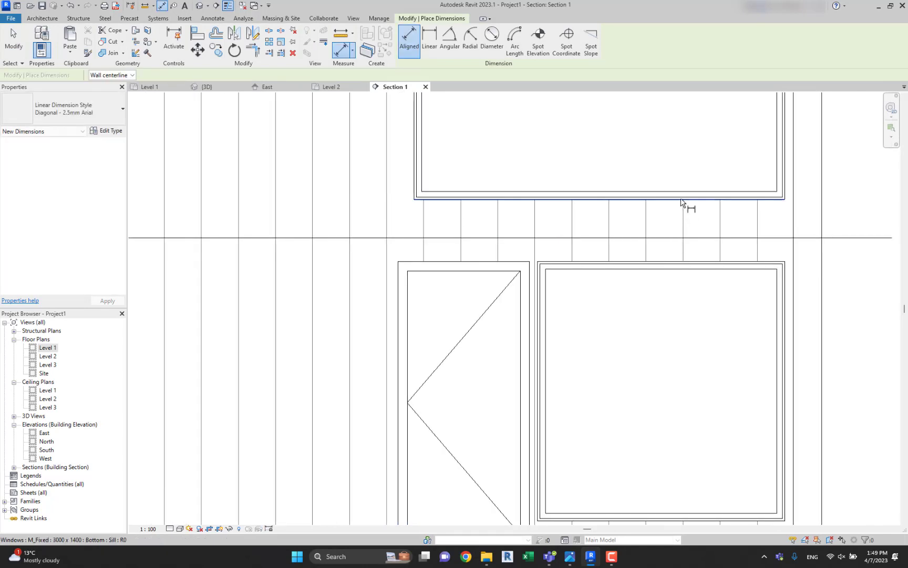
{"action": "key", "text": "Escape"}
{"action": "key", "text": "Escape"}
Set the upper window type's width to 3131 and rename the type to 3131 x 1400.
{"action": "left_click", "coordinate": [679, 199]}
{"action": "left_click", "coordinate": [108, 131]}
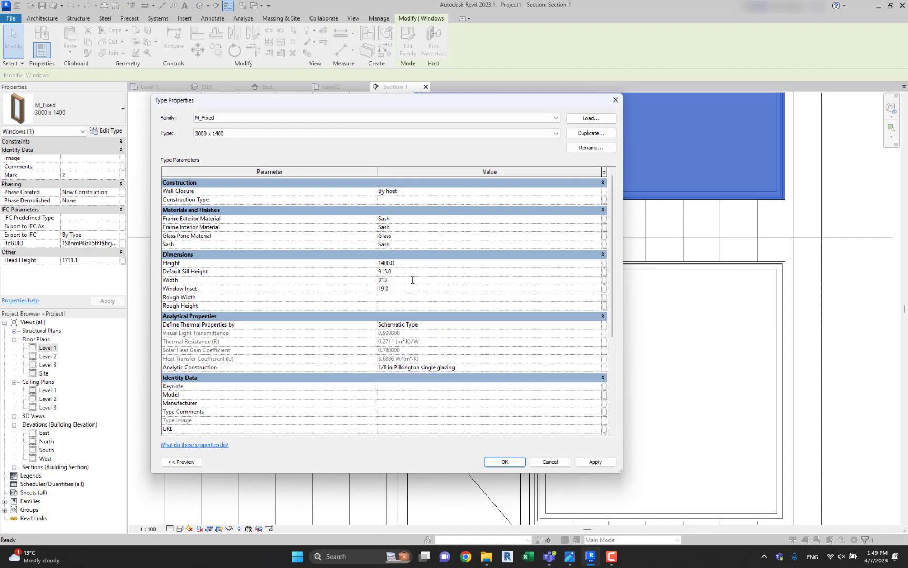
{"action": "left_click", "coordinate": [592, 147]}
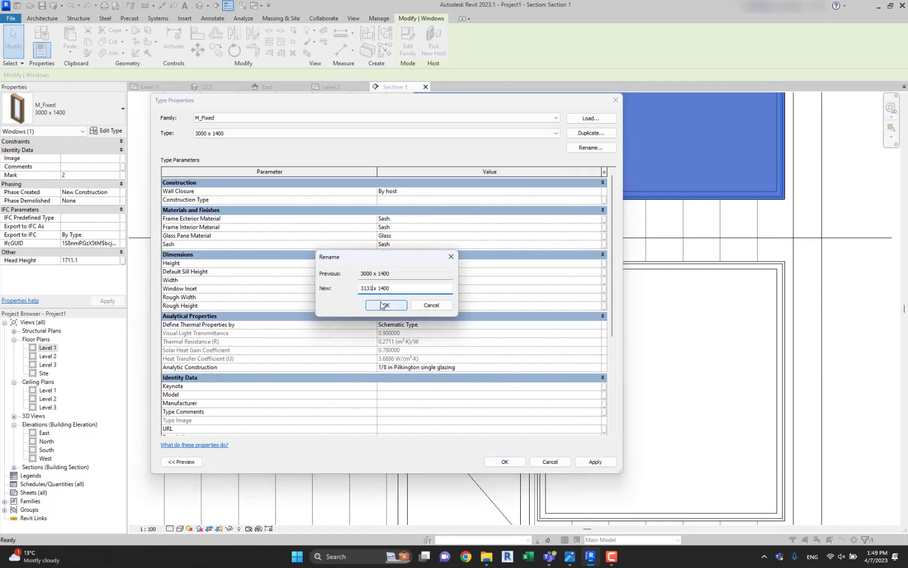
{"action": "type", "text": "3131"}
{"action": "left_click", "coordinate": [385, 304]}
{"action": "left_click", "coordinate": [504, 462]}
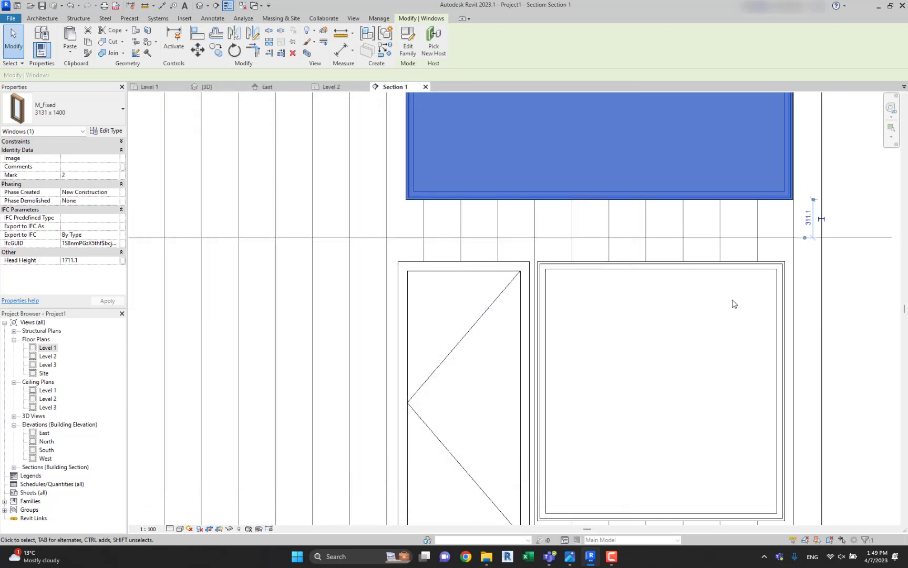
Align the upper window's side edge with the door frame's outer edge in the section view.
{"action": "left_click", "coordinate": [862, 202]}
{"action": "middle_click_drag", "start_coordinate": [862, 203], "coordinate": [852, 210]}
{"action": "key", "text": "a"}
{"action": "key", "text": "l"}
{"action": "left_click", "coordinate": [389, 305]}
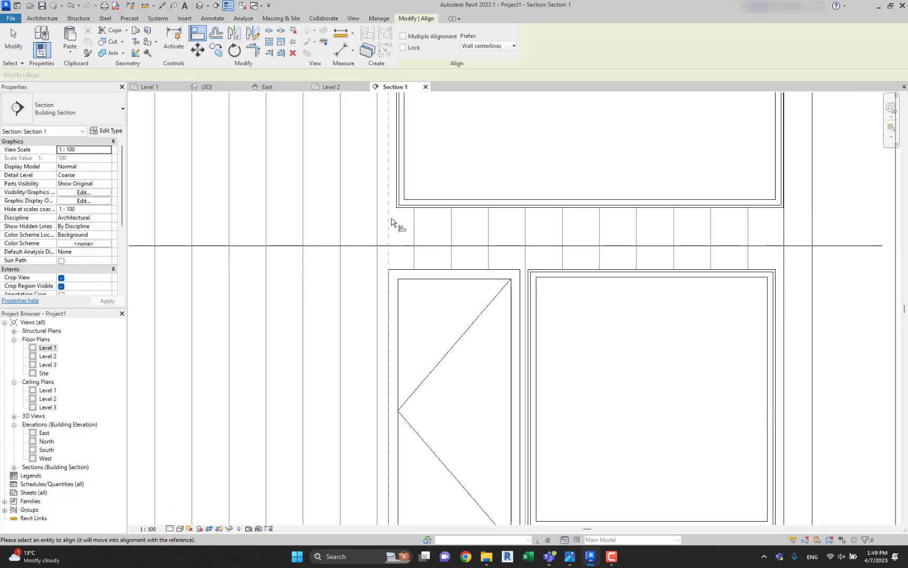
{"action": "left_click", "coordinate": [398, 204]}
{"action": "scroll", "coordinate": [415, 205], "scroll_direction": "down", "scroll_amount": 4}
{"action": "key", "text": "Escape"}
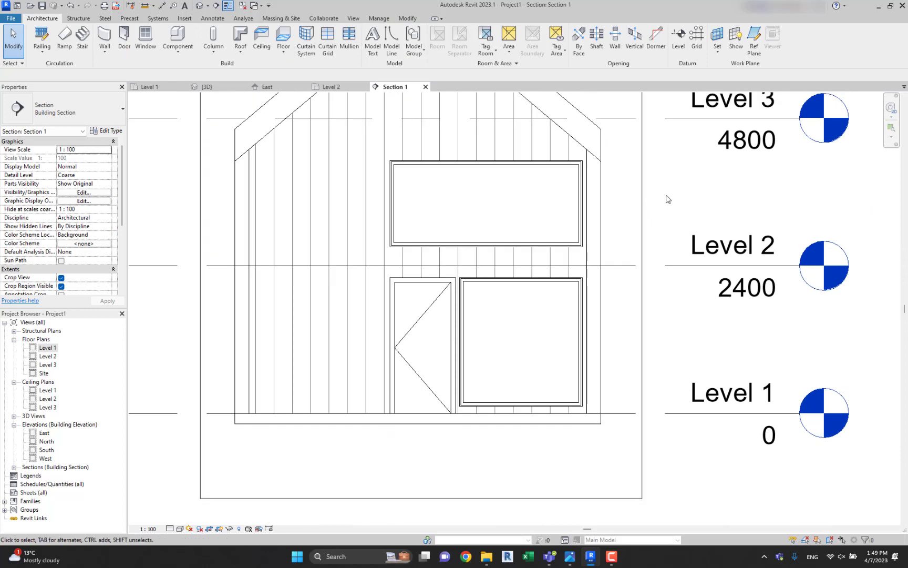
{"action": "scroll", "coordinate": [667, 199], "scroll_direction": "down", "scroll_amount": 2}
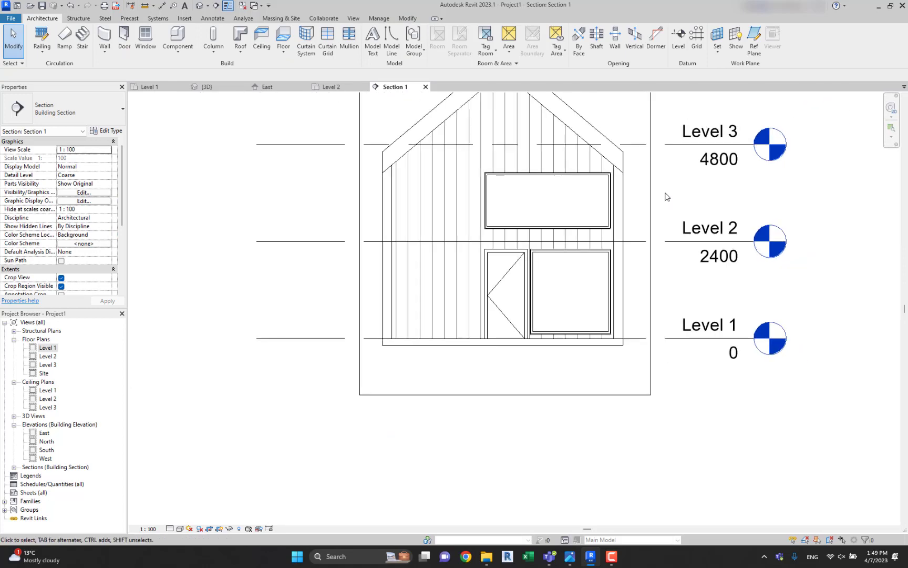
Examine the front facade in 3D from an angle and straight on, checking how the upper window lines up with the openings below.
{"action": "left_click", "coordinate": [199, 8]}
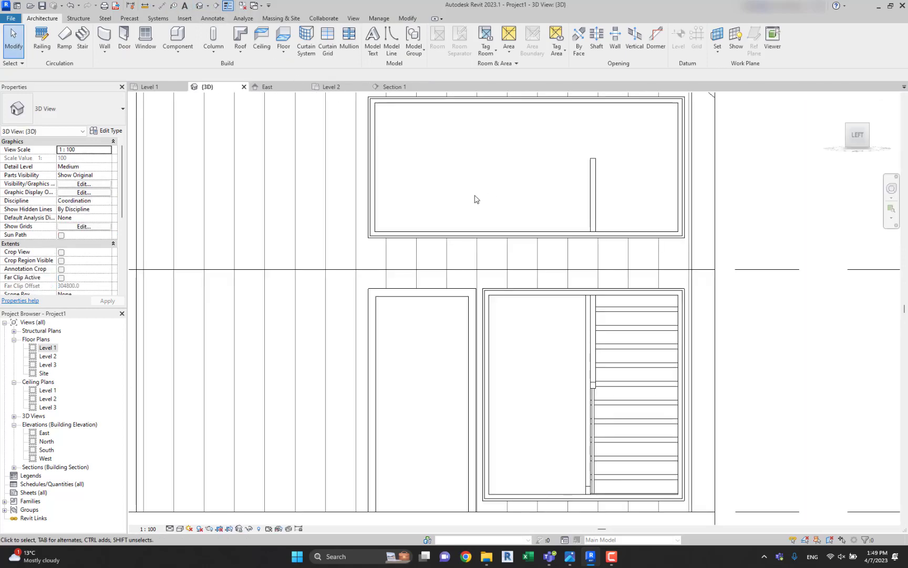
{"action": "scroll", "coordinate": [475, 197], "scroll_direction": "down", "scroll_amount": 5}
{"action": "middle_click_drag", "start_coordinate": [491, 205], "coordinate": [479, 369], "text": "shift"}
{"action": "left_click", "coordinate": [850, 138]}
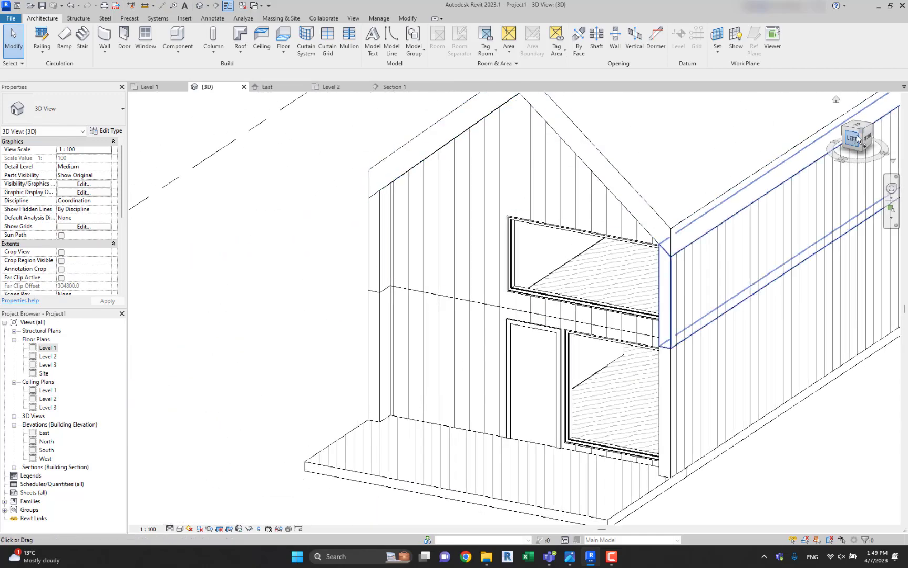
{"action": "scroll", "coordinate": [532, 342], "scroll_direction": "up", "scroll_amount": 2}
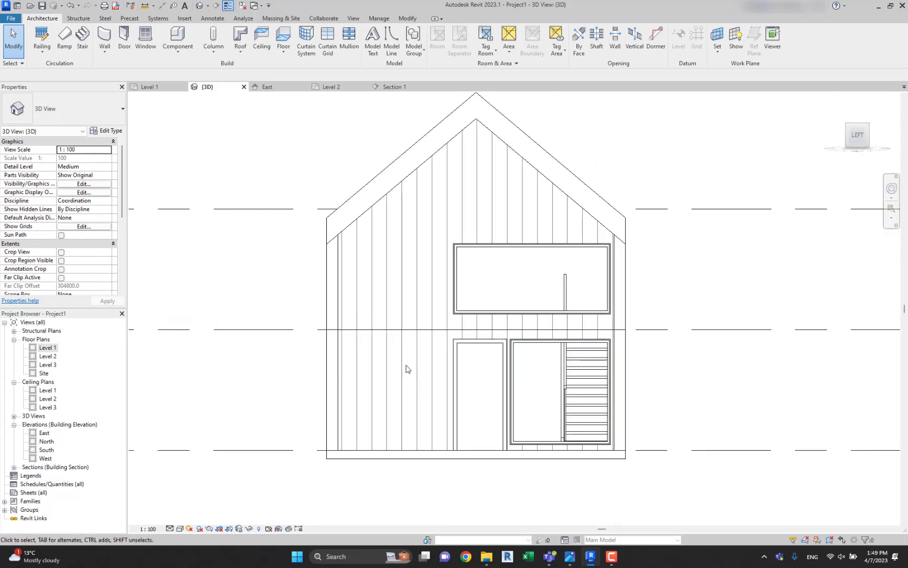
{"action": "scroll", "coordinate": [543, 300], "scroll_direction": "up", "scroll_amount": 1}
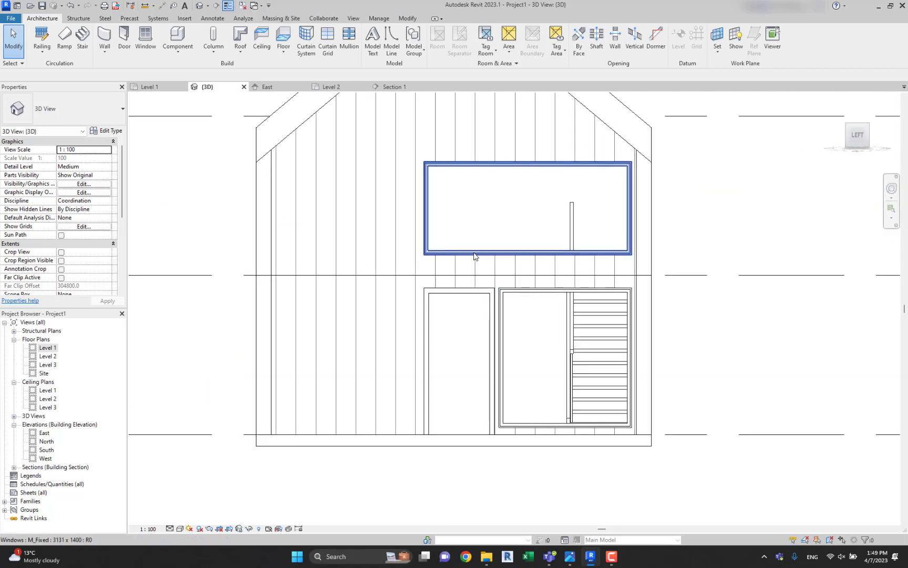
{"action": "left_click", "coordinate": [472, 255]}
{"action": "left_click", "coordinate": [175, 103]}
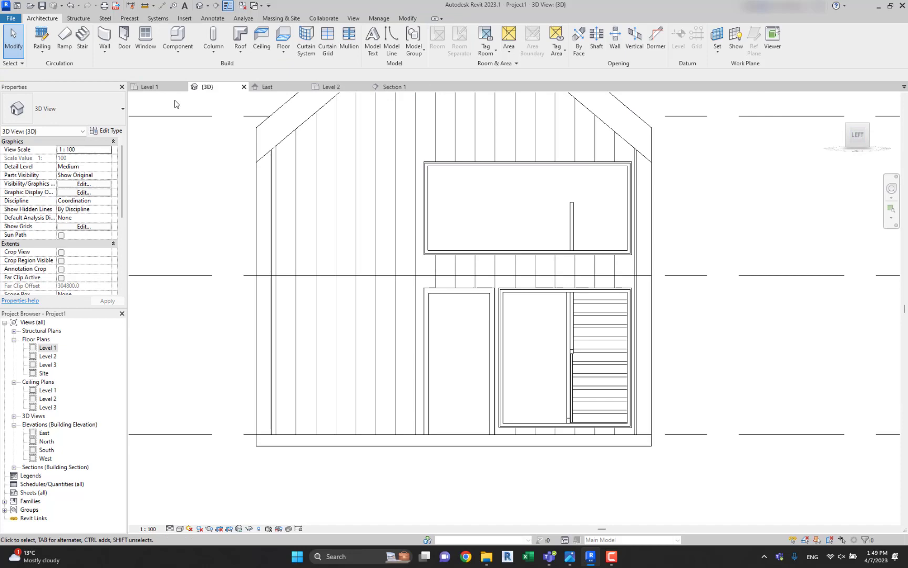
Duplicate the fixed window type as 800 x 2100 and set its width to 800.
{"action": "left_click", "coordinate": [151, 45]}
{"action": "left_click", "coordinate": [110, 130]}
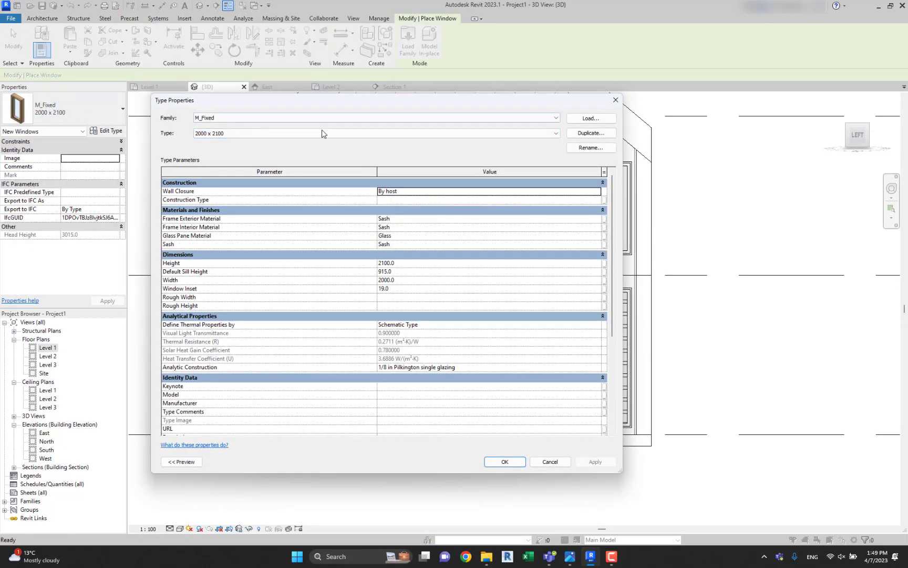
{"action": "left_click", "coordinate": [591, 133]}
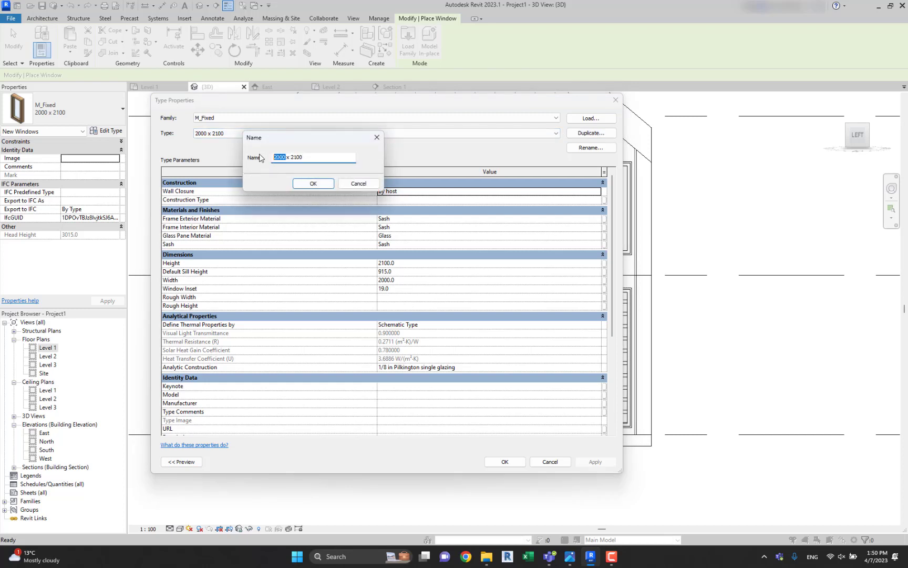
{"action": "left_click", "coordinate": [306, 182]}
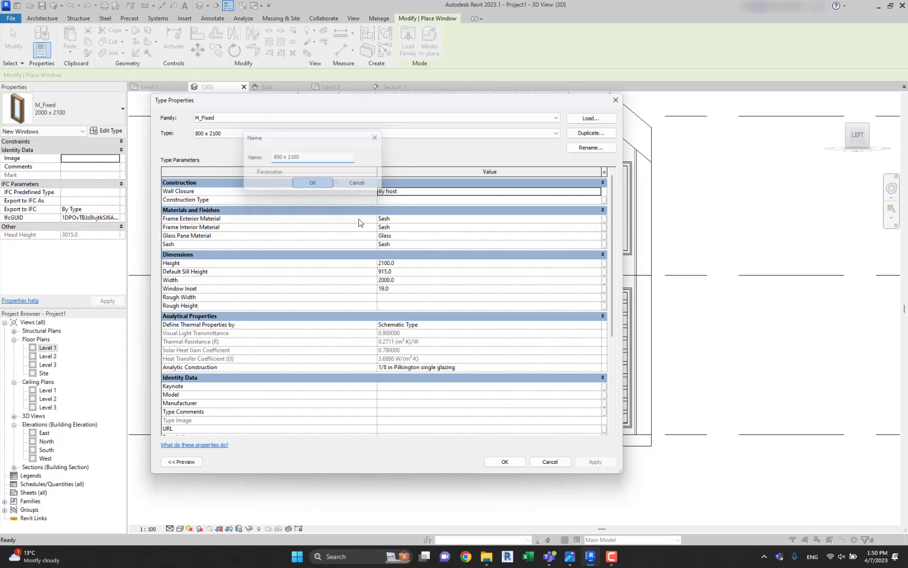
{"action": "left_click", "coordinate": [408, 279]}
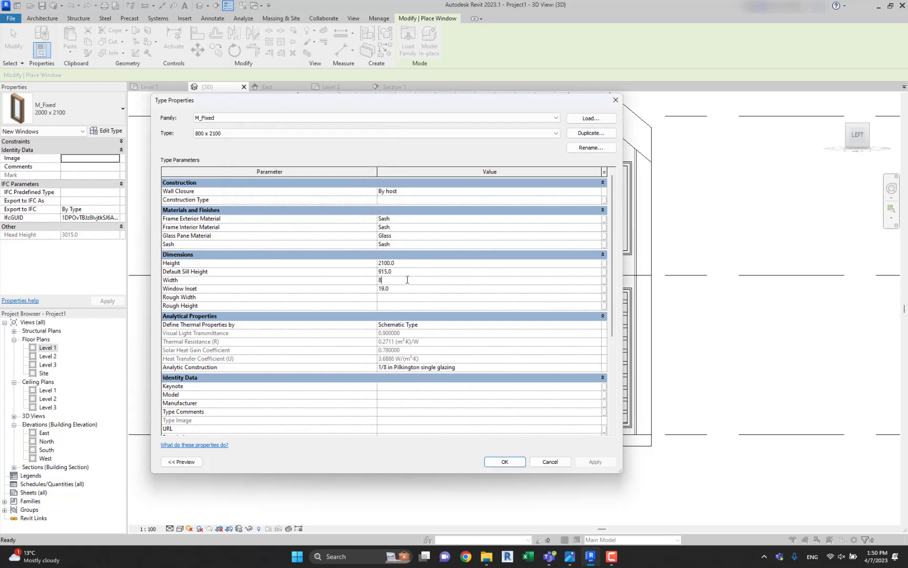
{"action": "left_click", "coordinate": [509, 462]}
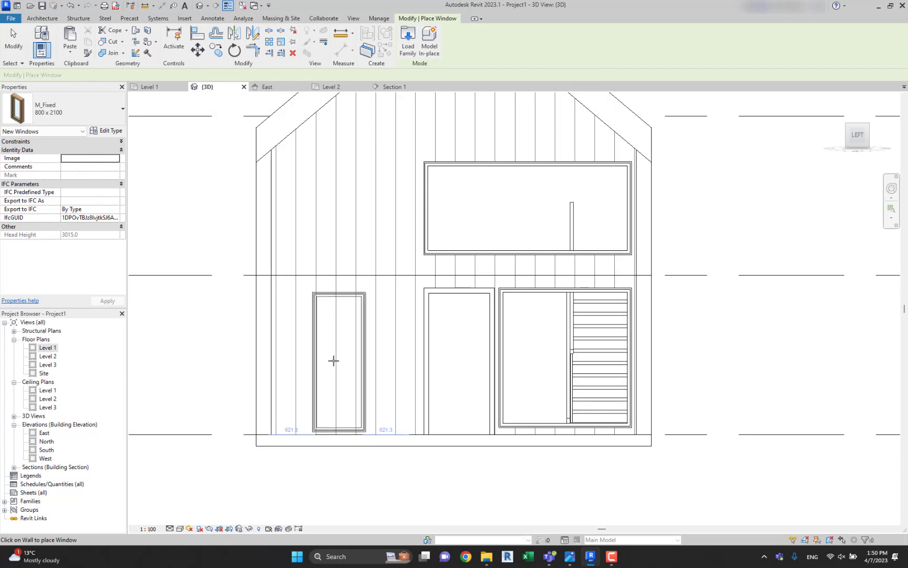
Place the 800 x 2100 window on the front ground-floor wall beside the door and align its head with the door frame's top edge.
{"action": "key", "text": "Escape"}
{"action": "key", "text": "Escape"}
{"action": "scroll", "coordinate": [374, 342], "scroll_direction": "up", "scroll_amount": 2}
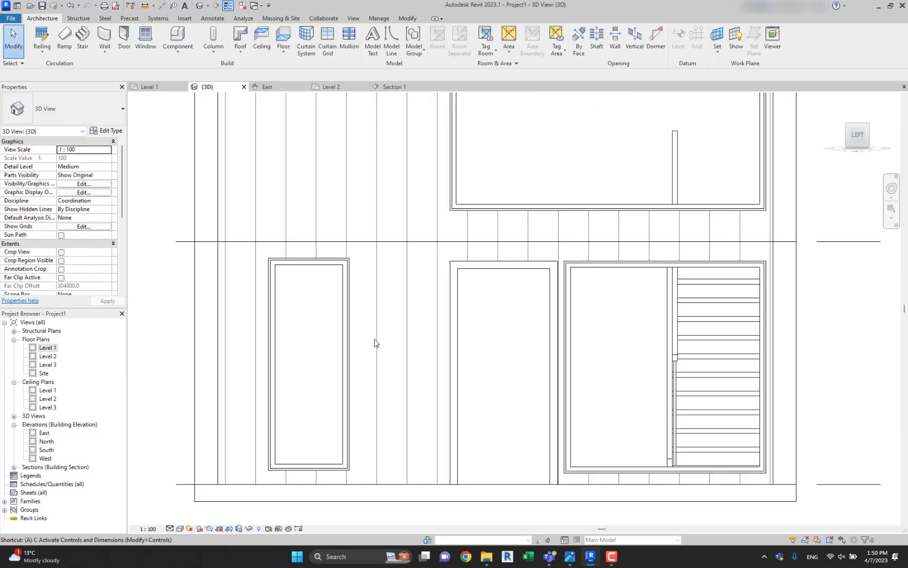
{"action": "key", "text": "a"}
{"action": "key", "text": "l"}
{"action": "scroll", "coordinate": [463, 273], "scroll_direction": "up", "scroll_amount": 2}
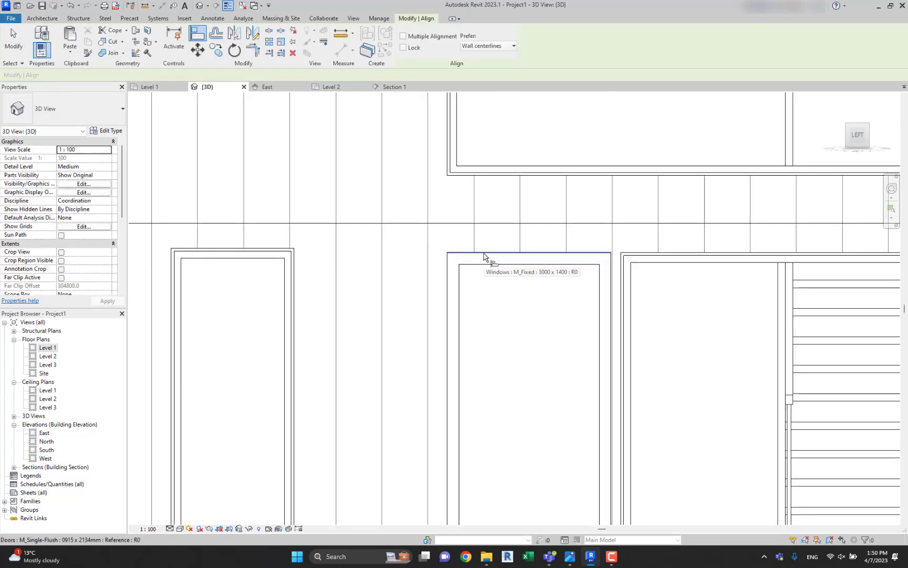
{"action": "left_click", "coordinate": [484, 253]}
{"action": "left_click", "coordinate": [244, 252]}
{"action": "scroll", "coordinate": [245, 250], "scroll_direction": "down", "scroll_amount": 2}
{"action": "key", "text": "Escape"}
Nudge the narrow ground-floor window sideways toward the door, to about 860 mm from the side wall.
{"action": "left_click", "coordinate": [266, 276]}
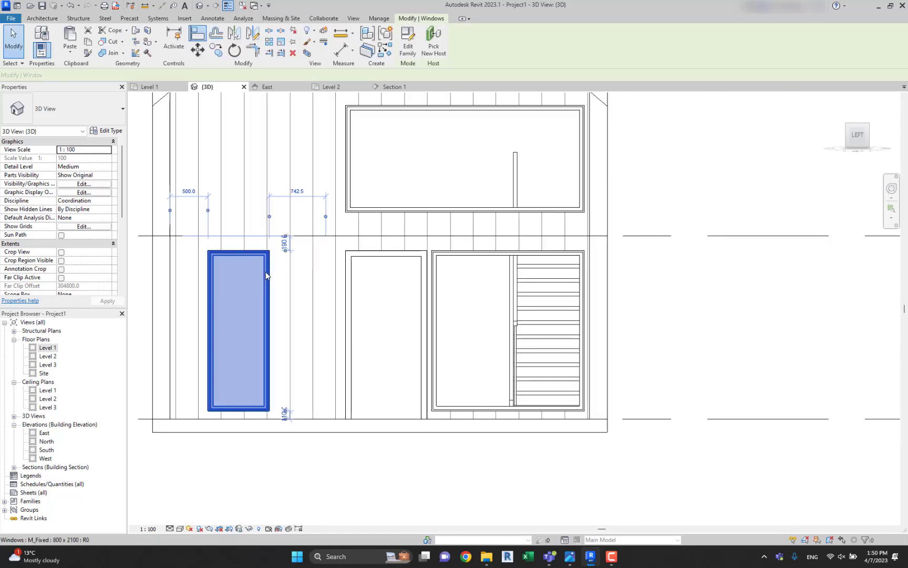
{"action": "key", "text": "Right"}
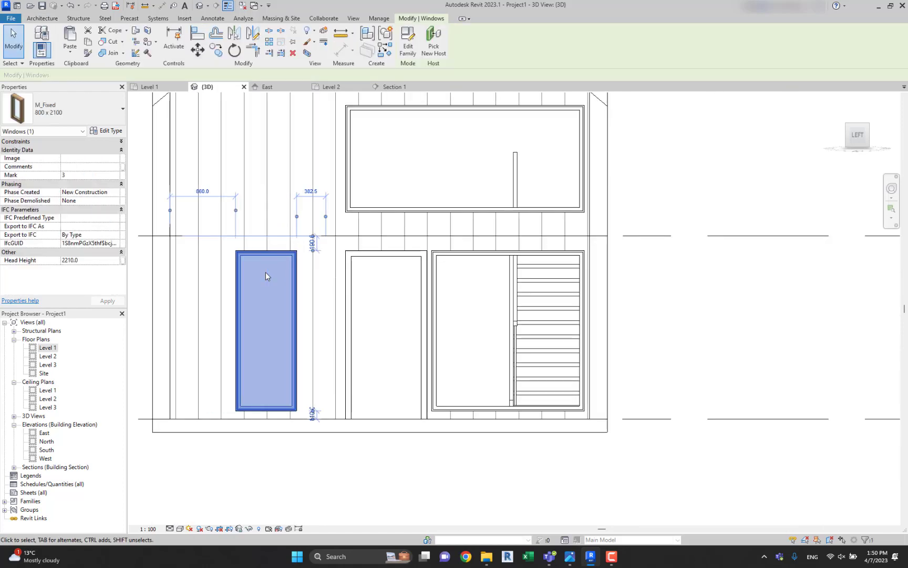
{"action": "left_click", "coordinate": [710, 308]}
{"action": "middle_click_drag", "start_coordinate": [479, 308], "coordinate": [553, 305]}
{"action": "scroll", "coordinate": [557, 303], "scroll_direction": "down", "scroll_amount": 2}
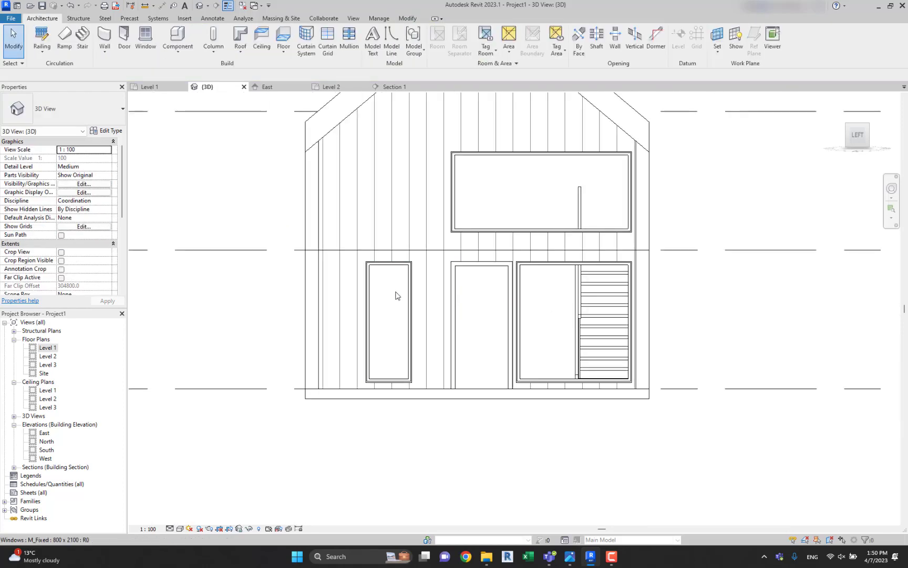
{"action": "middle_click_drag", "start_coordinate": [383, 338], "coordinate": [382, 379]}
{"action": "middle_click_drag", "start_coordinate": [370, 193], "coordinate": [360, 245]}
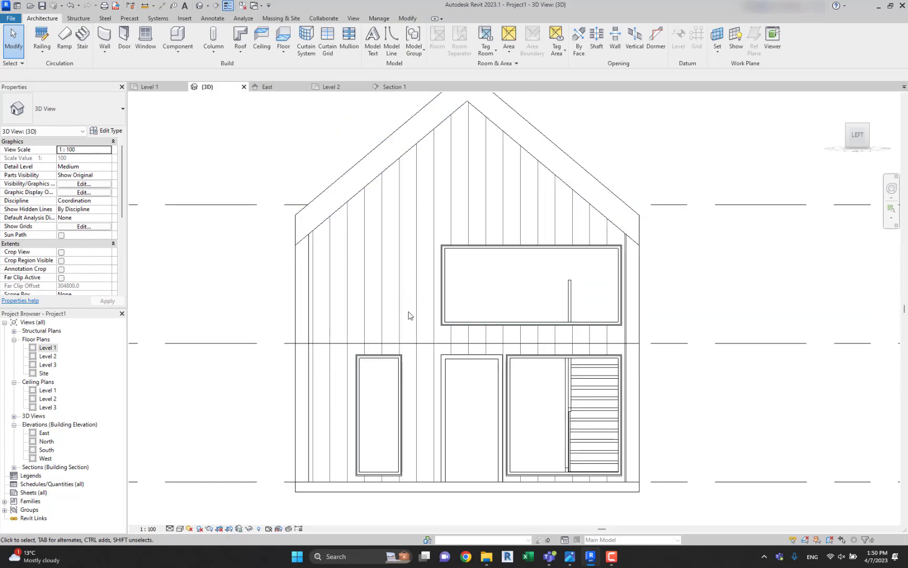
{"action": "scroll", "coordinate": [407, 261], "scroll_direction": "down", "scroll_amount": 2}
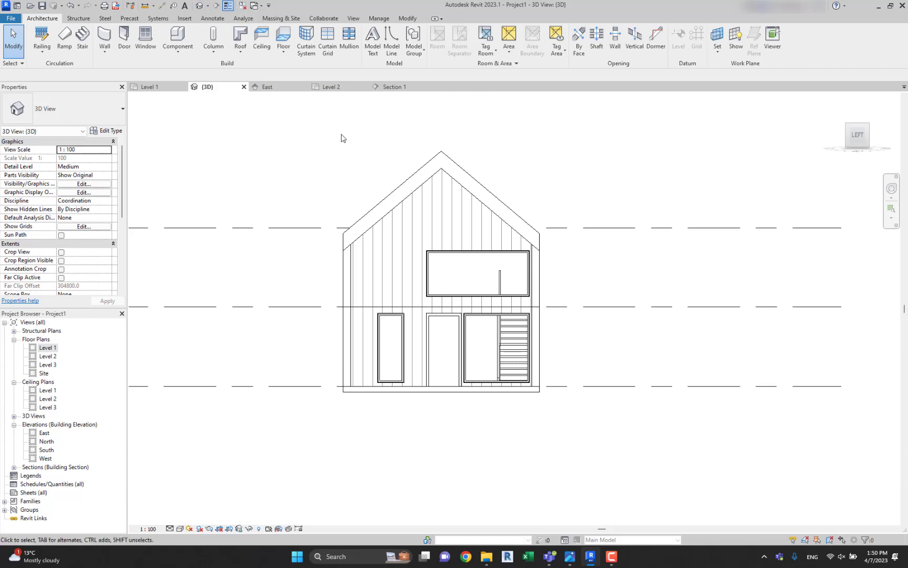
In the Level 1 floor plan, move the reference image sideways, clear of the modelled house.
{"action": "double_click", "coordinate": [48, 349]}
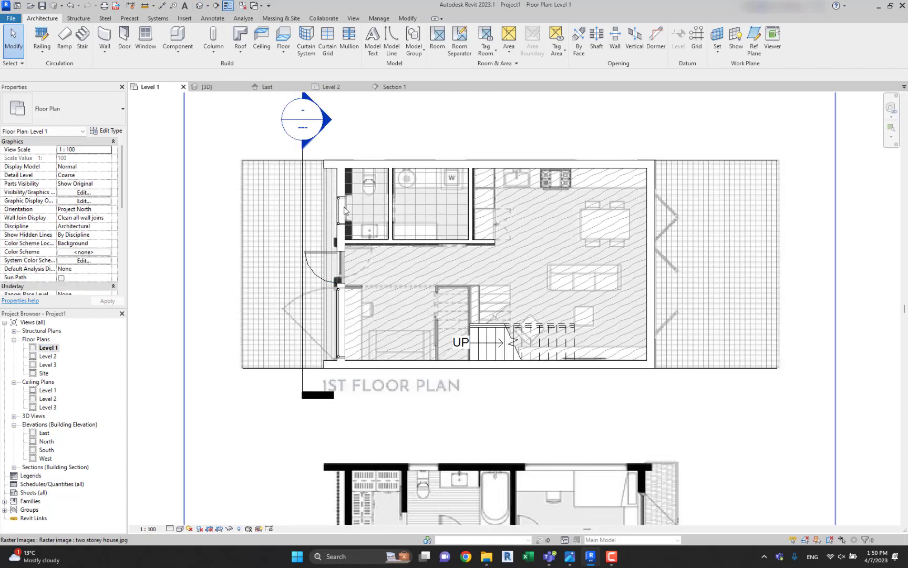
{"action": "scroll", "coordinate": [282, 184], "scroll_direction": "up", "scroll_amount": 3}
{"action": "scroll", "coordinate": [284, 184], "scroll_direction": "down", "scroll_amount": 4}
{"action": "middle_click_drag", "start_coordinate": [297, 183], "coordinate": [388, 236]}
{"action": "scroll", "coordinate": [388, 237], "scroll_direction": "down", "scroll_amount": 3}
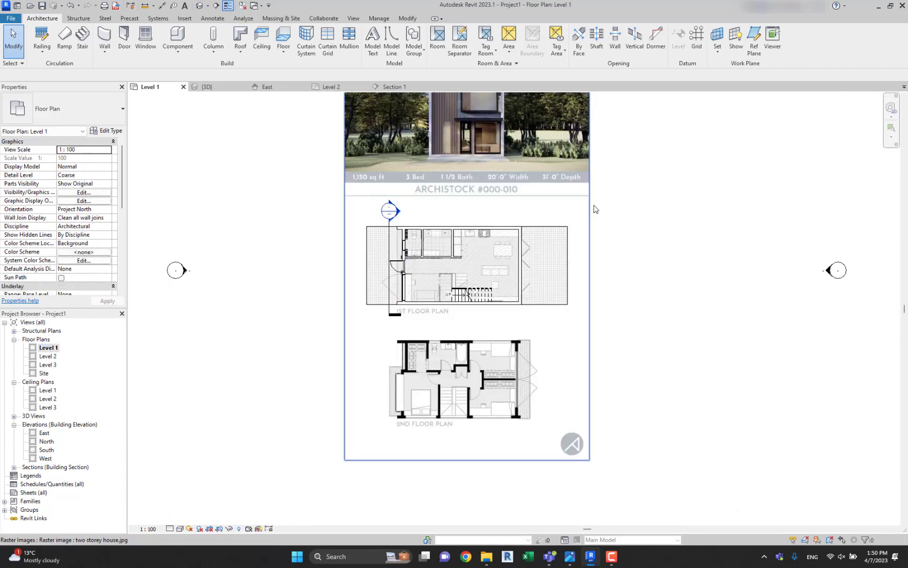
{"action": "left_click_drag", "start_coordinate": [591, 208], "coordinate": [831, 207]}
{"action": "scroll", "coordinate": [435, 193], "scroll_direction": "up", "scroll_amount": 3}
{"action": "key", "text": "Escape"}
{"action": "scroll", "coordinate": [369, 260], "scroll_direction": "up", "scroll_amount": 2}
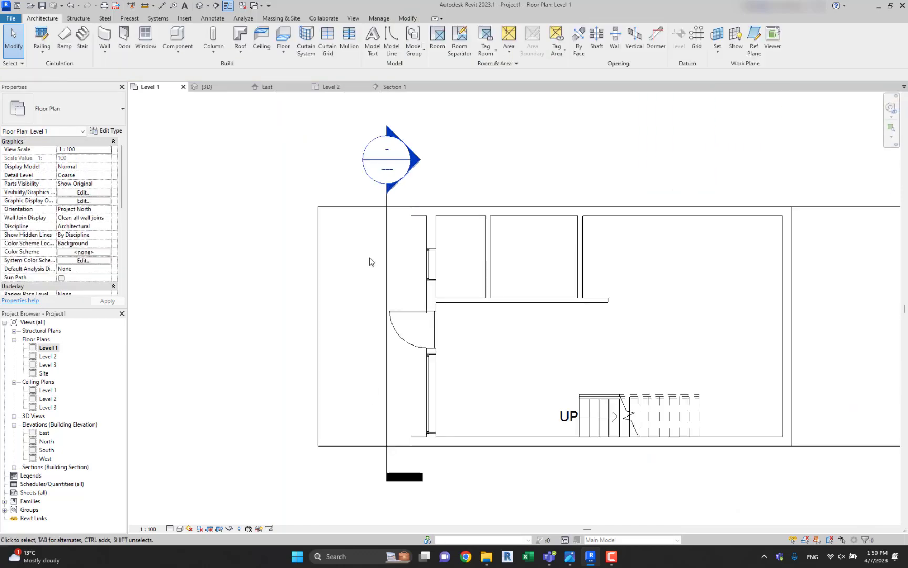
Shift the section line slightly toward the front facade wall.
{"action": "left_click", "coordinate": [385, 257]}
{"action": "left_click_drag", "start_coordinate": [375, 258], "coordinate": [391, 245]}
{"action": "left_click", "coordinate": [507, 149]}
{"action": "scroll", "coordinate": [434, 258], "scroll_direction": "up", "scroll_amount": 3}
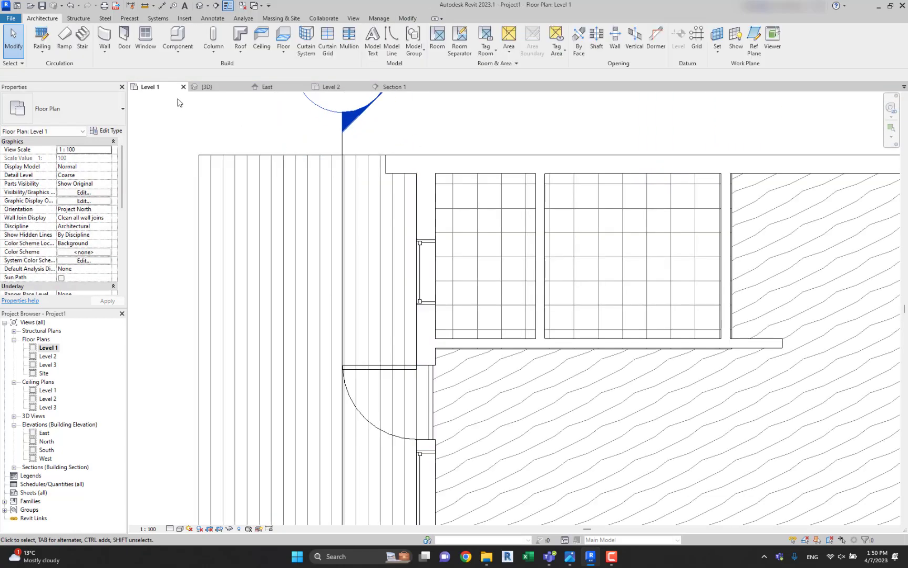
Place a 475 x 610mm rectangular architectural column in the open area outside the house's side wall.
{"action": "left_click", "coordinate": [213, 48]}
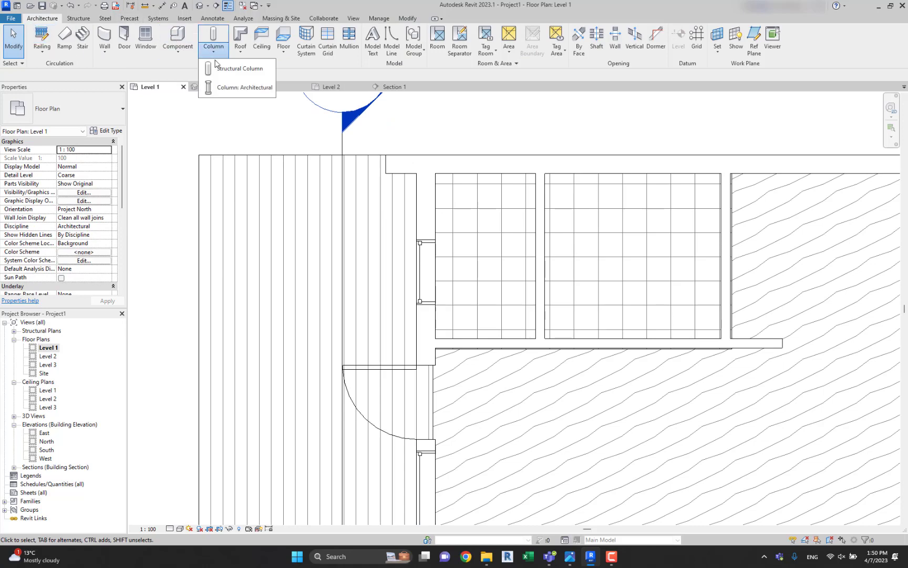
{"action": "left_click", "coordinate": [239, 87]}
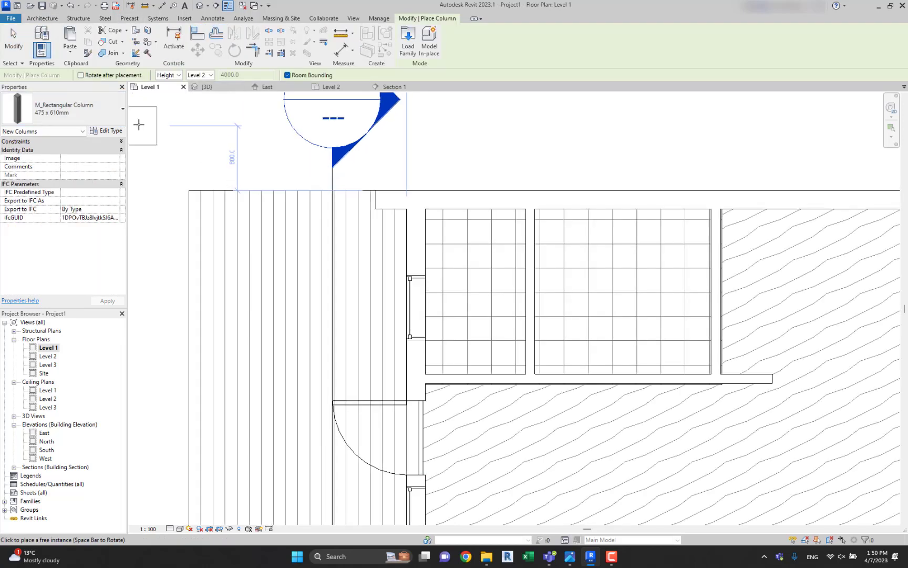
{"action": "left_click", "coordinate": [469, 135]}
{"action": "key", "text": "Escape"}
{"action": "key", "text": "Escape"}
Duplicate the placed column's type as 80 x 80 and set its depth and width to 80.
{"action": "left_click", "coordinate": [475, 137]}
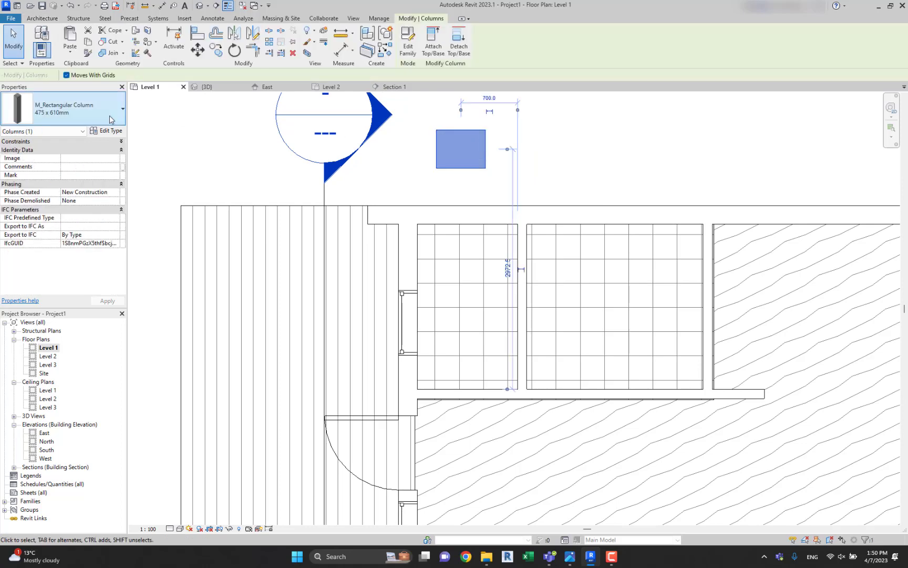
{"action": "left_click", "coordinate": [107, 131]}
{"action": "left_click", "coordinate": [589, 133]}
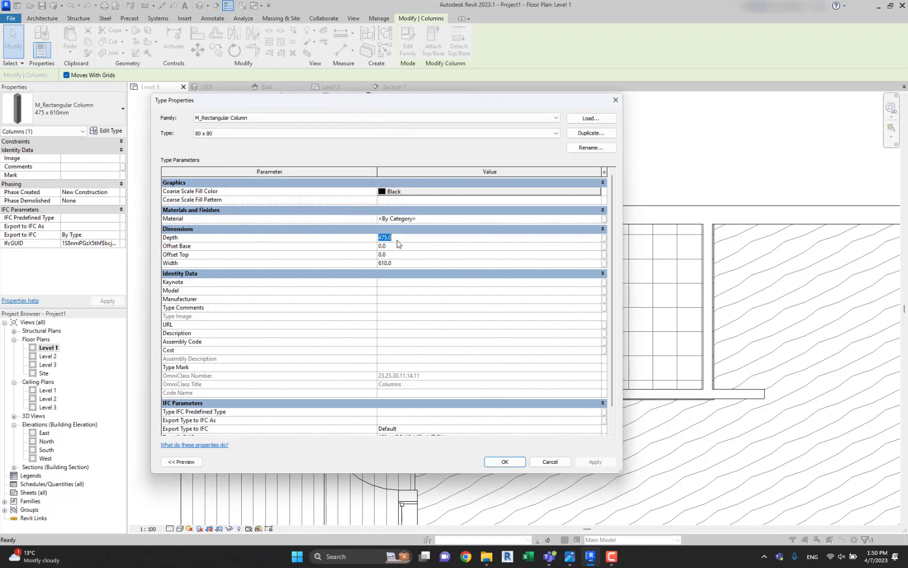
{"action": "type", "text": "0"}
{"action": "left_click", "coordinate": [503, 461]}
{"action": "key", "text": "Escape"}
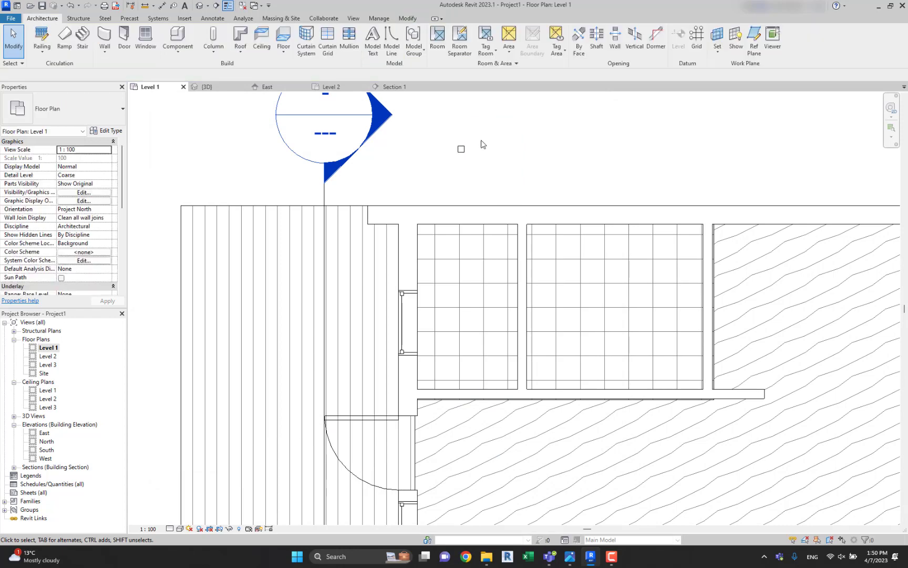
Move the 80 x 80 column in front of the facade wall and align its edge with the projecting side wall's inner face.
{"action": "left_click_drag", "start_coordinate": [451, 155], "coordinate": [335, 282]}
{"action": "scroll", "coordinate": [334, 282], "scroll_direction": "up", "scroll_amount": 1}
{"action": "scroll", "coordinate": [334, 281], "scroll_direction": "up", "scroll_amount": 1}
{"action": "key", "text": "Escape"}
{"action": "key", "text": "a"}
{"action": "key", "text": "l"}
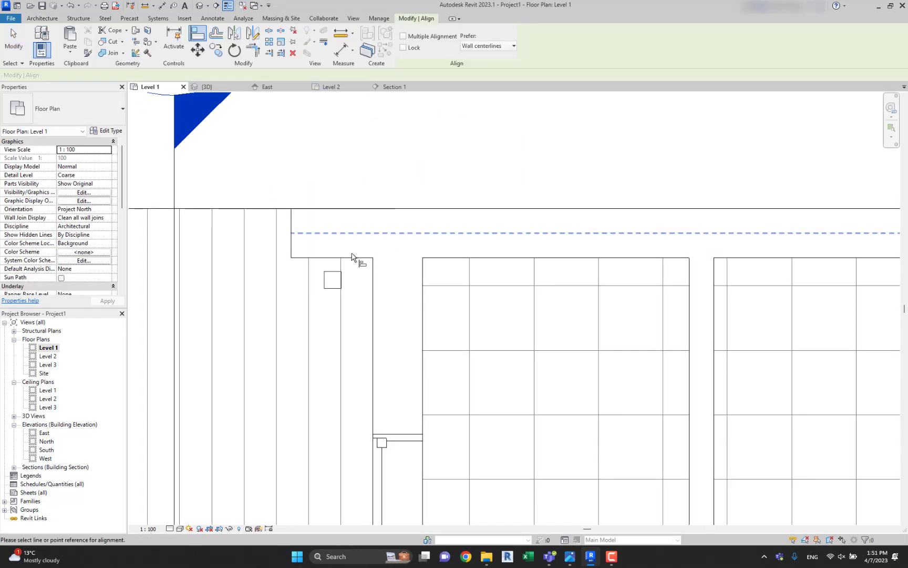
{"action": "scroll", "coordinate": [330, 272], "scroll_direction": "up", "scroll_amount": 1}
{"action": "key", "text": "Escape"}
Start a linear array of the 80 x 80 column parallel to the front facade, placing the second member between the narrow window and the door.
{"action": "left_click", "coordinate": [330, 277]}
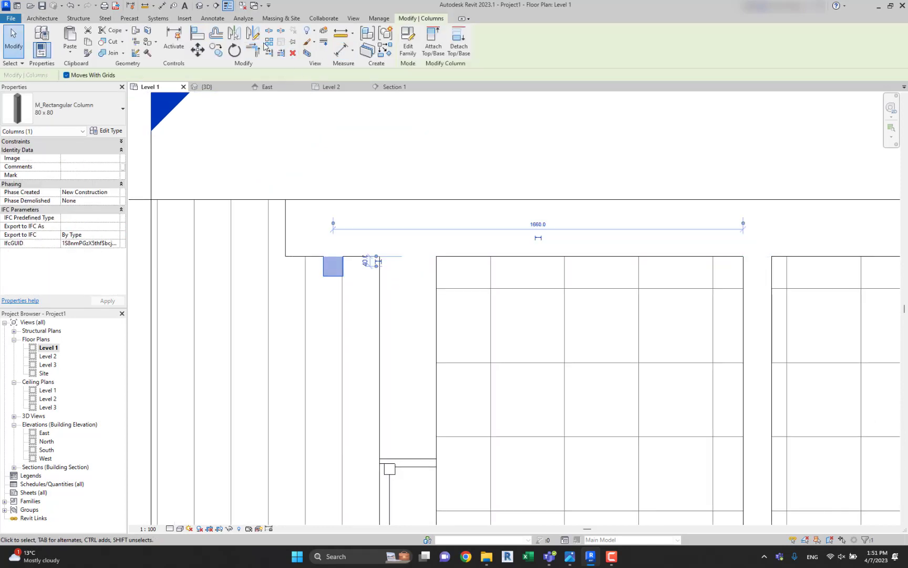
{"action": "left_click", "coordinate": [269, 42]}
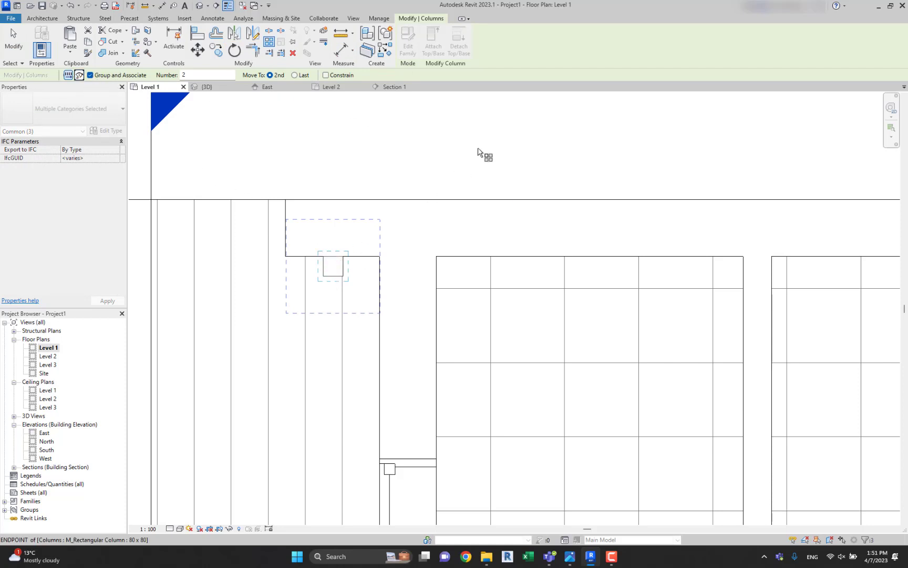
{"action": "left_click", "coordinate": [334, 267]}
{"action": "scroll", "coordinate": [335, 278], "scroll_direction": "down", "scroll_amount": 5}
{"action": "middle_click_drag", "start_coordinate": [334, 403], "coordinate": [389, 221]}
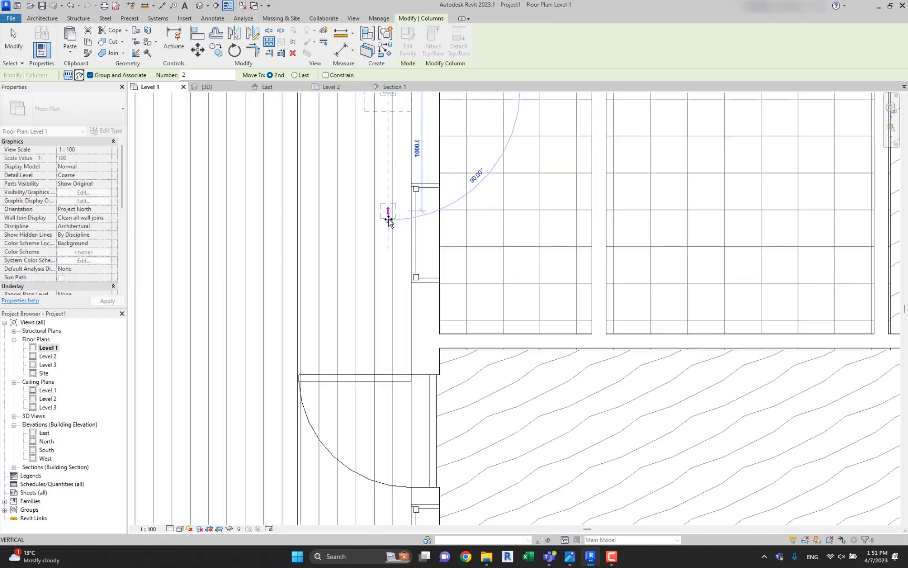
{"action": "scroll", "coordinate": [389, 262], "scroll_direction": "up", "scroll_amount": 1}
{"action": "scroll", "coordinate": [387, 312], "scroll_direction": "down", "scroll_amount": 1}
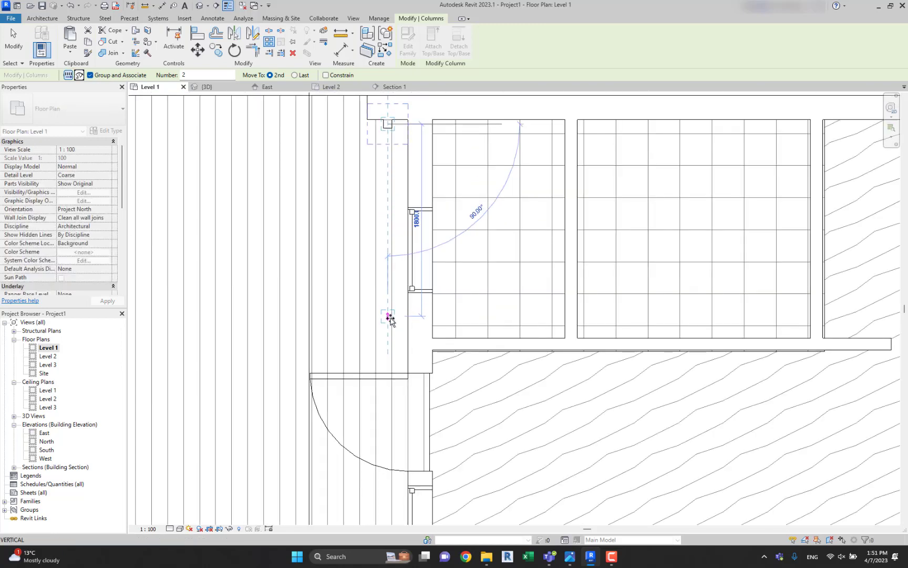
{"action": "scroll", "coordinate": [388, 337], "scroll_direction": "up", "scroll_amount": 1}
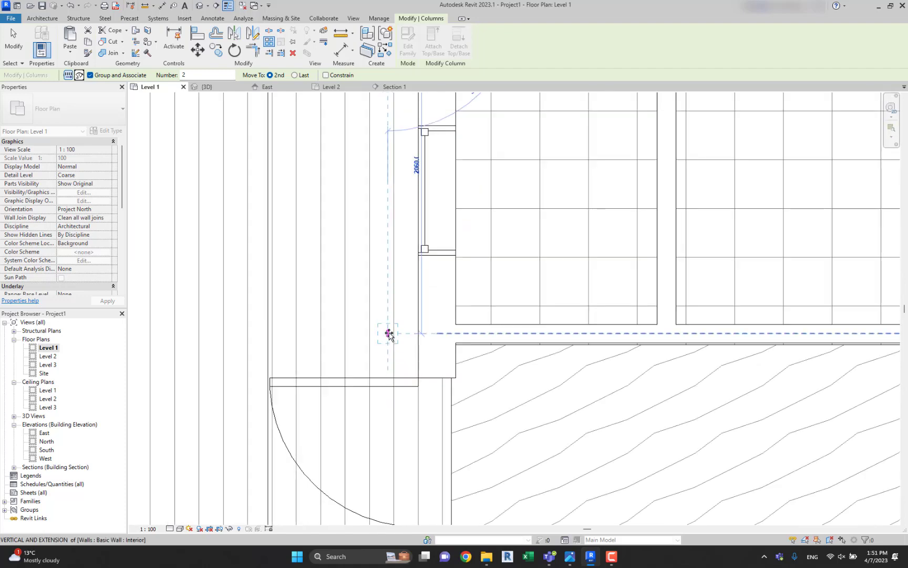
{"action": "left_click", "coordinate": [387, 299]}
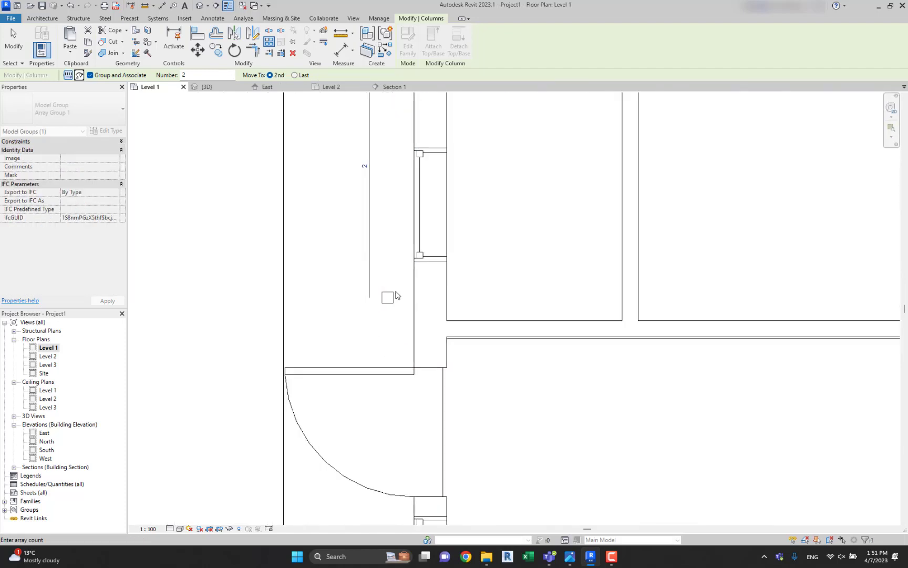
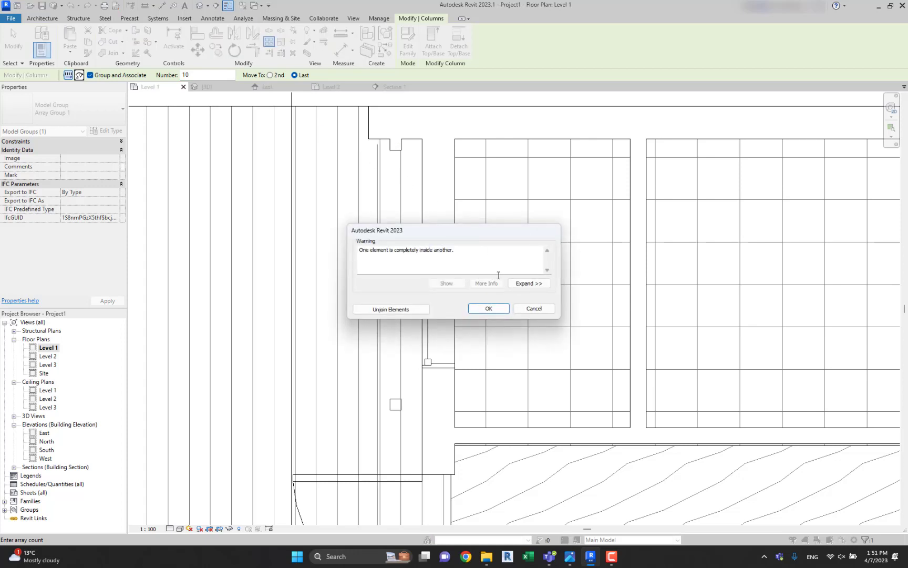
Delete the array member between the narrow window and the door and ungroup the first column at the projecting side wall.
{"action": "left_click", "coordinate": [488, 309]}
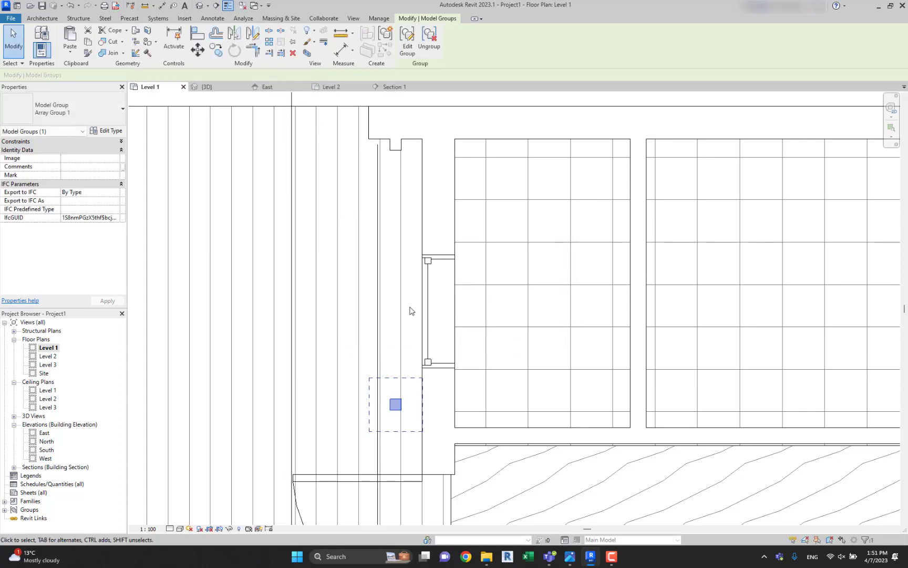
{"action": "key", "text": "Escape"}
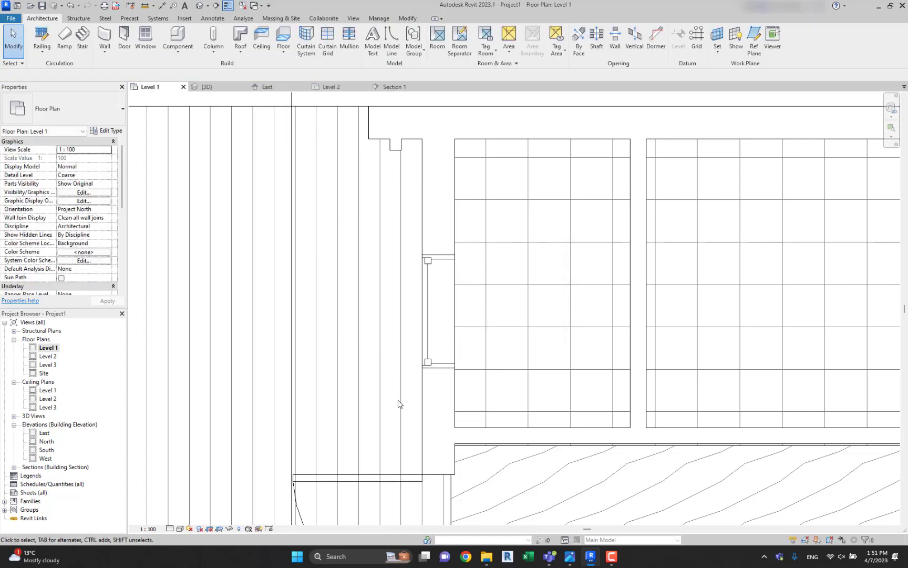
{"action": "left_click", "coordinate": [403, 129]}
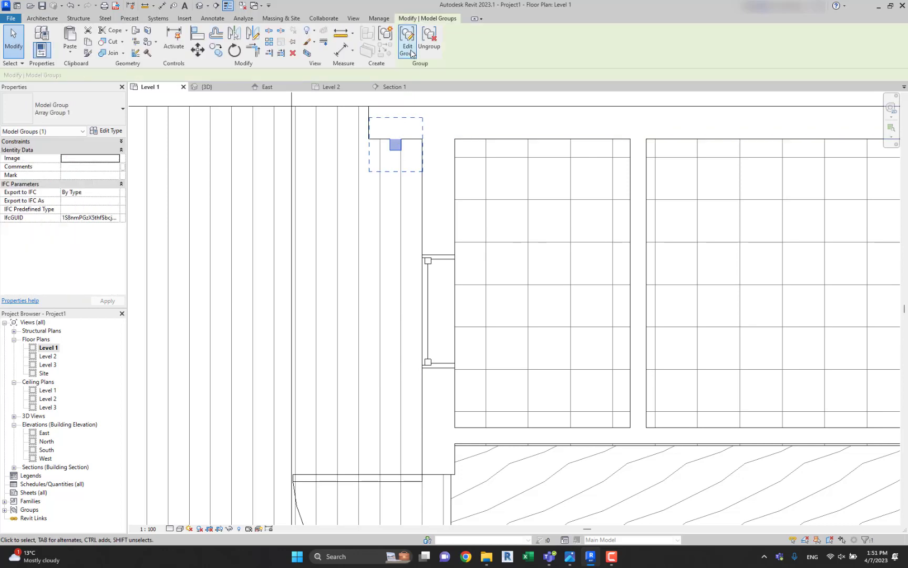
{"action": "left_click", "coordinate": [430, 37]}
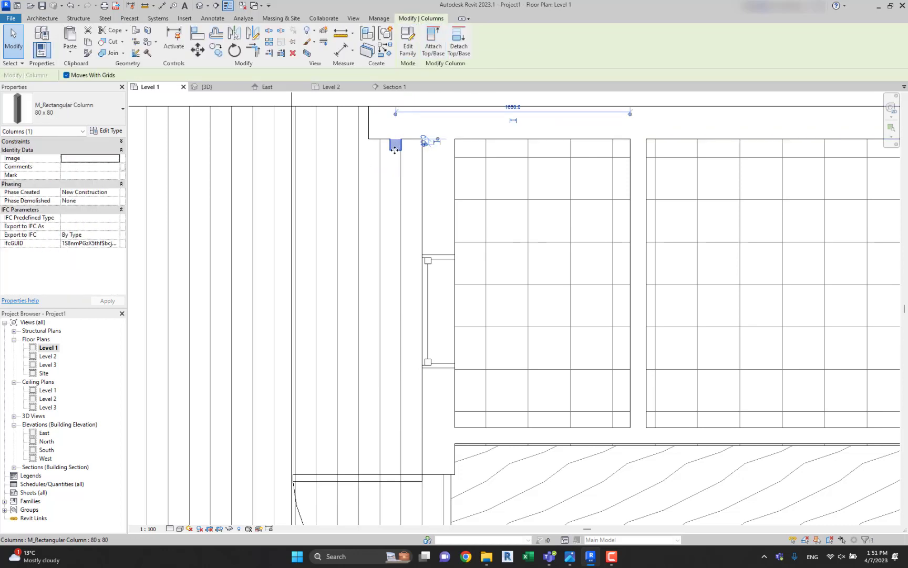
Copy the ungrouped 80 x 80 column 140 mm along the facade toward the door.
{"action": "scroll", "coordinate": [426, 140], "scroll_direction": "up", "scroll_amount": 4}
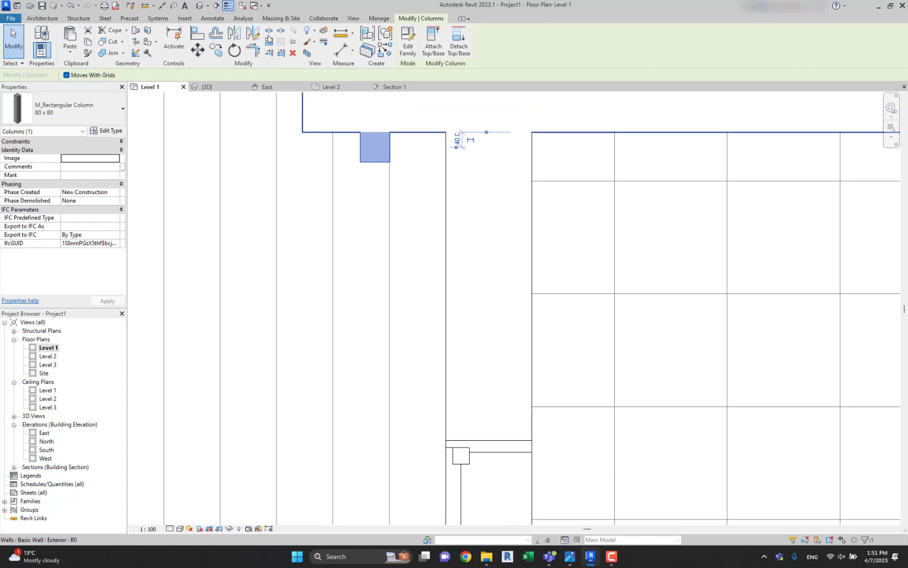
{"action": "key", "text": "c"}
{"action": "key", "text": "o"}
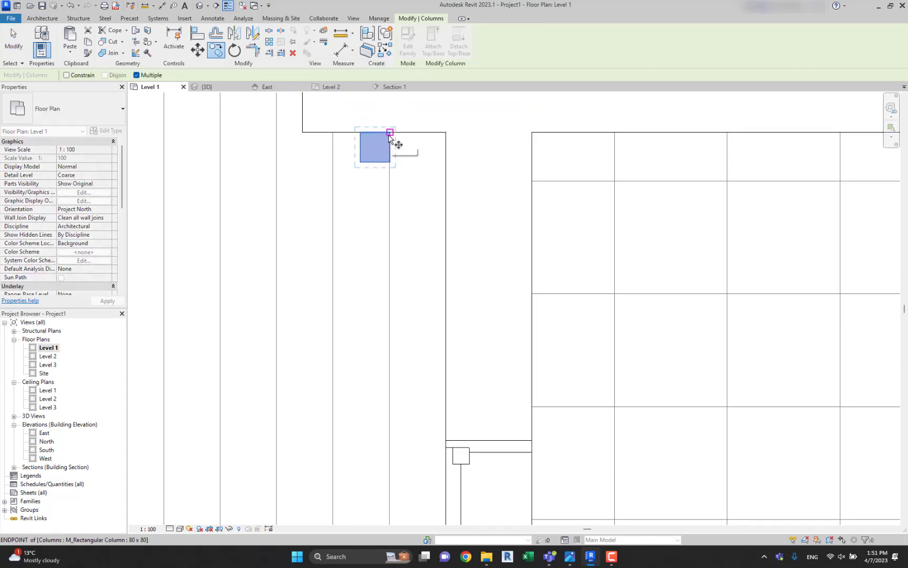
{"action": "left_click", "coordinate": [377, 149]}
{"action": "scroll", "coordinate": [376, 146], "scroll_direction": "down", "scroll_amount": 1}
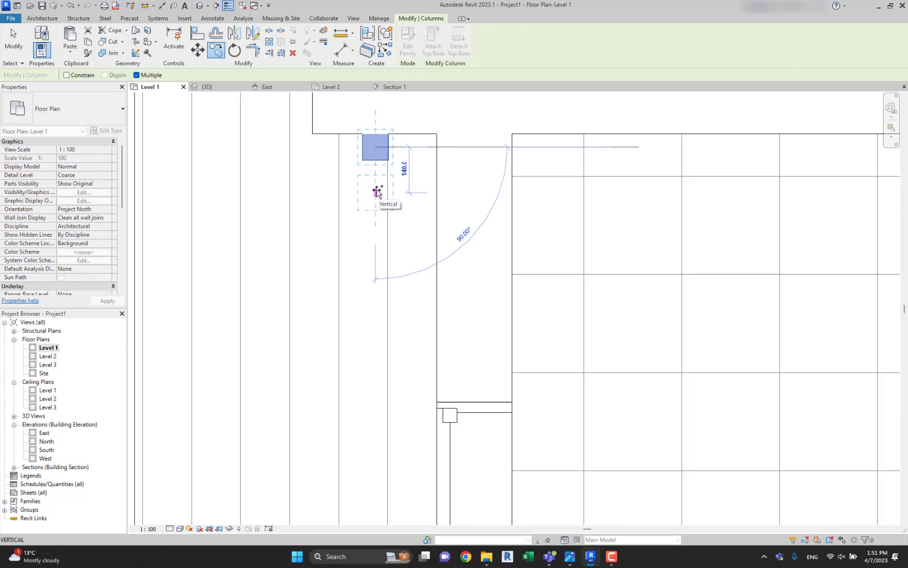
{"action": "left_click", "coordinate": [378, 192]}
{"action": "scroll", "coordinate": [378, 191], "scroll_direction": "down", "scroll_amount": 1}
{"action": "scroll", "coordinate": [378, 191], "scroll_direction": "up", "scroll_amount": 1}
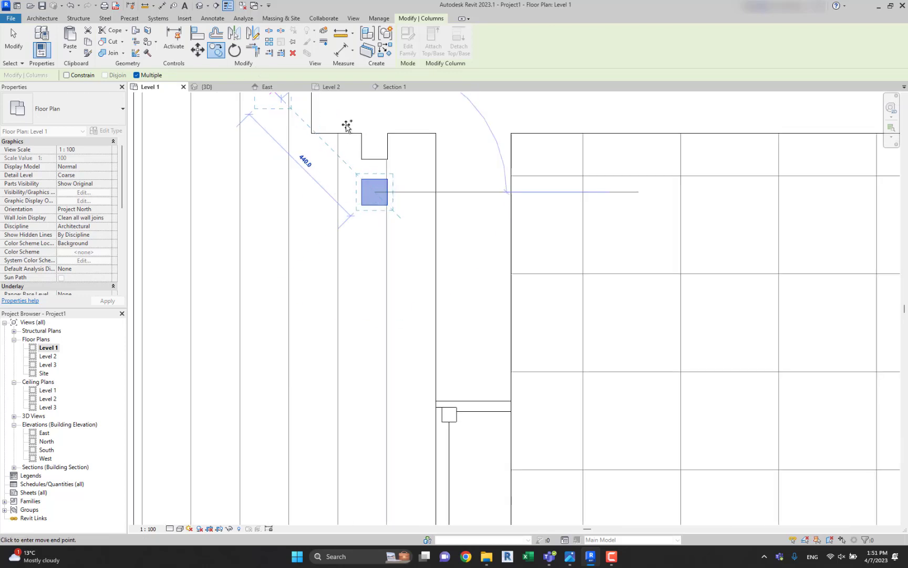
Copy the new column three more times along the facade, keeping the same spacing between neighbouring columns.
{"action": "key", "text": "Escape"}
{"action": "key", "text": "c"}
{"action": "key", "text": "o"}
{"action": "left_click", "coordinate": [388, 134]}
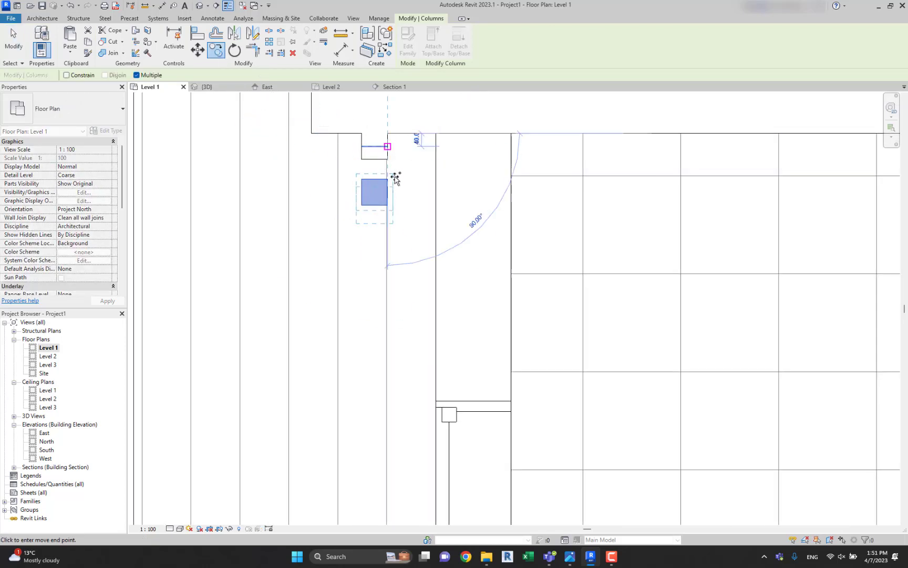
{"action": "left_click", "coordinate": [387, 179]}
{"action": "left_click", "coordinate": [387, 224]}
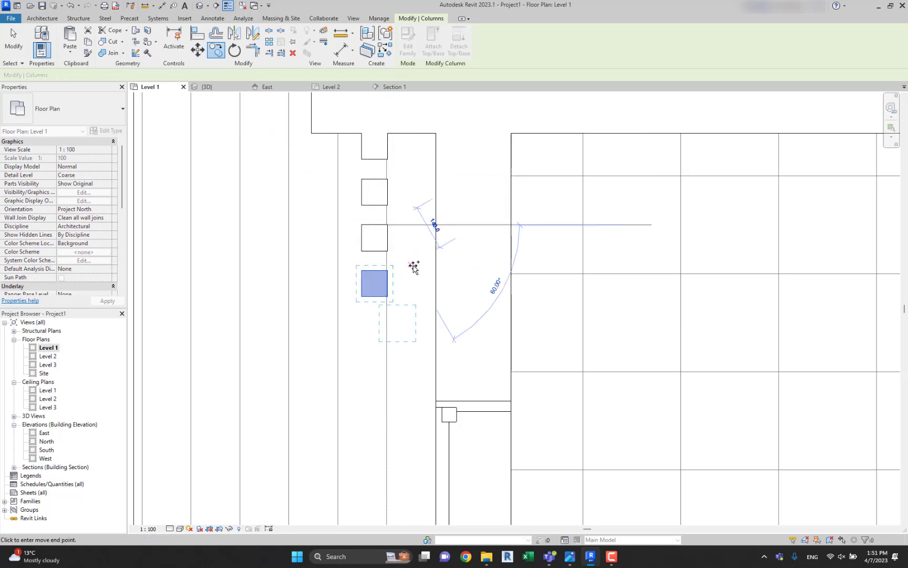
{"action": "left_click", "coordinate": [387, 270]}
{"action": "scroll", "coordinate": [388, 269], "scroll_direction": "down", "scroll_amount": 1}
{"action": "key", "text": "Escape"}
{"action": "key", "text": "Escape"}
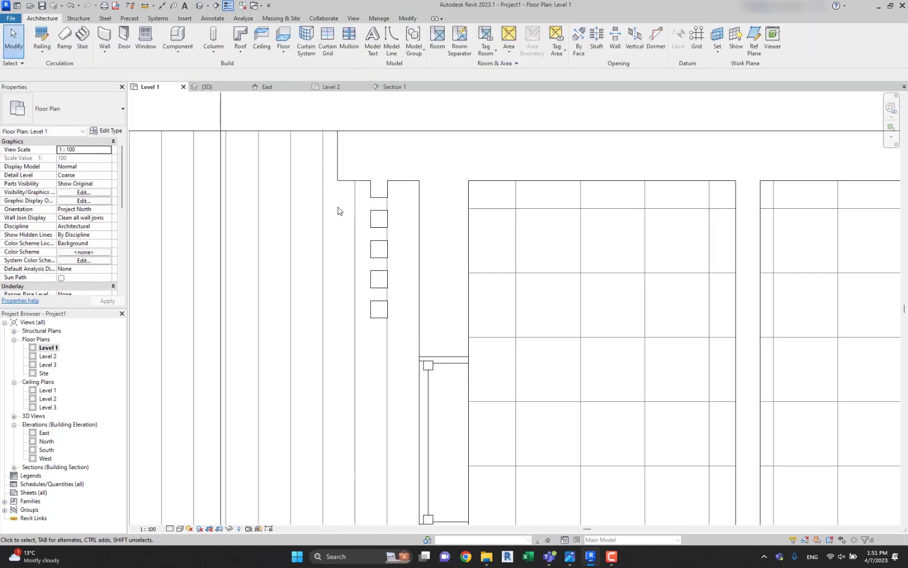
Try to copy the four new columns farther along the facade and delete the misplaced copies.
{"action": "left_click_drag", "start_coordinate": [338, 209], "coordinate": [412, 358]}
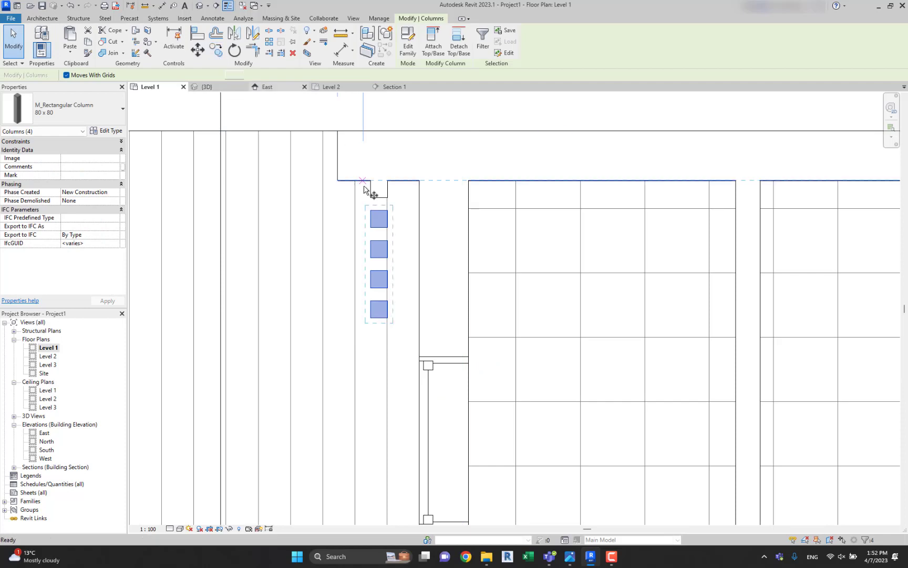
{"action": "key", "text": "c"}
{"action": "key", "text": "o"}
{"action": "left_click", "coordinate": [386, 187]}
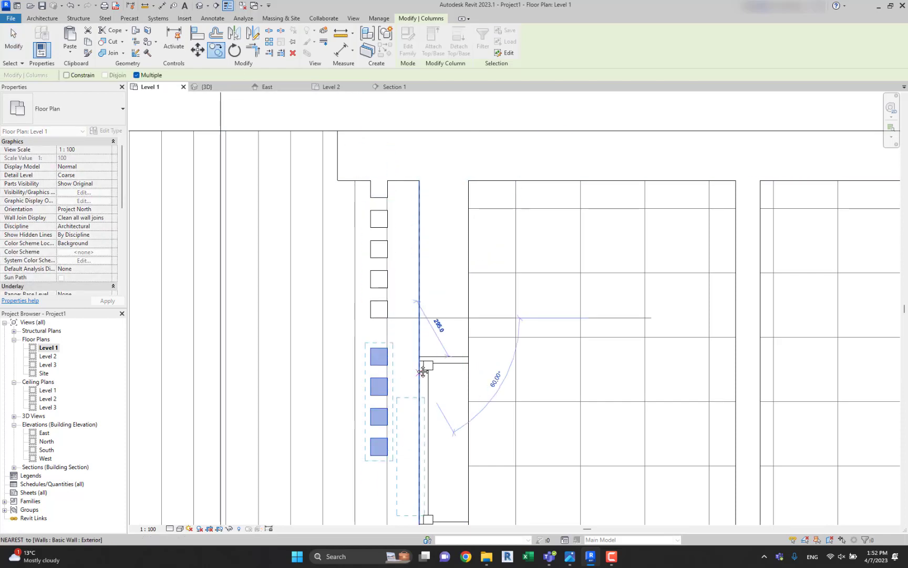
{"action": "middle_click_drag", "start_coordinate": [423, 372], "coordinate": [419, 236]}
{"action": "key", "text": "Escape"}
{"action": "key", "text": "Escape"}
{"action": "left_click_drag", "start_coordinate": [351, 199], "coordinate": [408, 343]}
{"action": "key", "text": "Delete"}
Copy the four columns twice toward the door at the same spacing and delete the last column at the door end.
{"action": "scroll", "coordinate": [397, 190], "scroll_direction": "up", "scroll_amount": 1}
{"action": "middle_click_drag", "start_coordinate": [396, 191], "coordinate": [394, 303]}
{"action": "left_click_drag", "start_coordinate": [341, 161], "coordinate": [404, 353]}
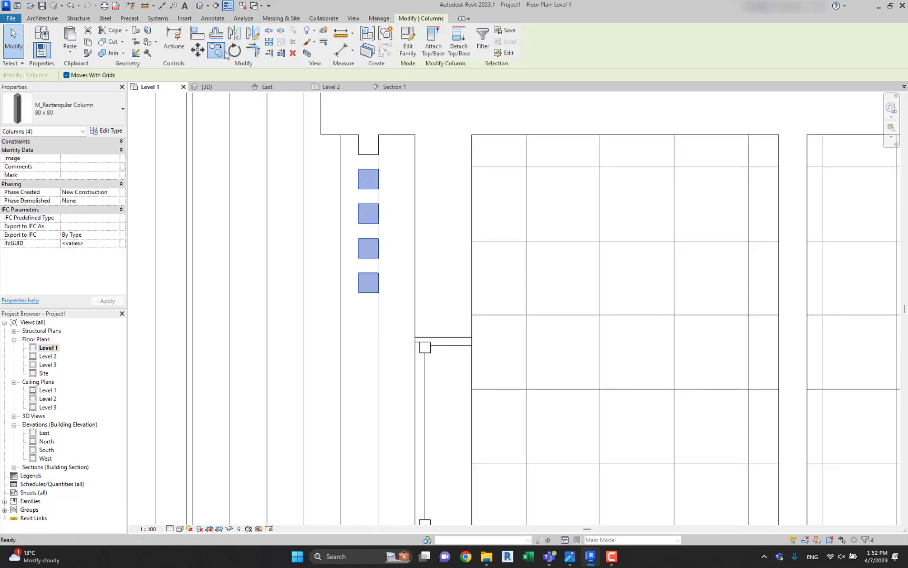
{"action": "left_click", "coordinate": [216, 50]}
{"action": "left_click", "coordinate": [378, 135]}
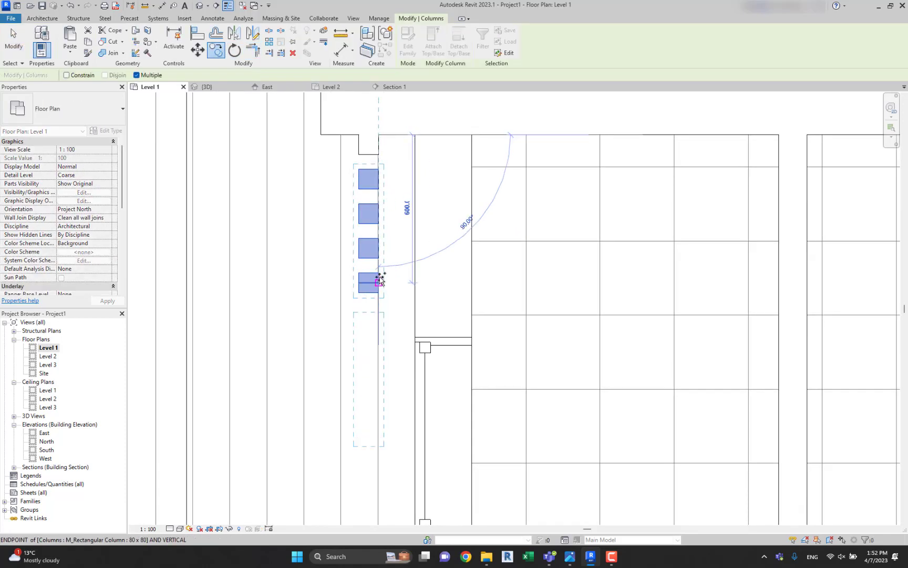
{"action": "left_click", "coordinate": [379, 274]}
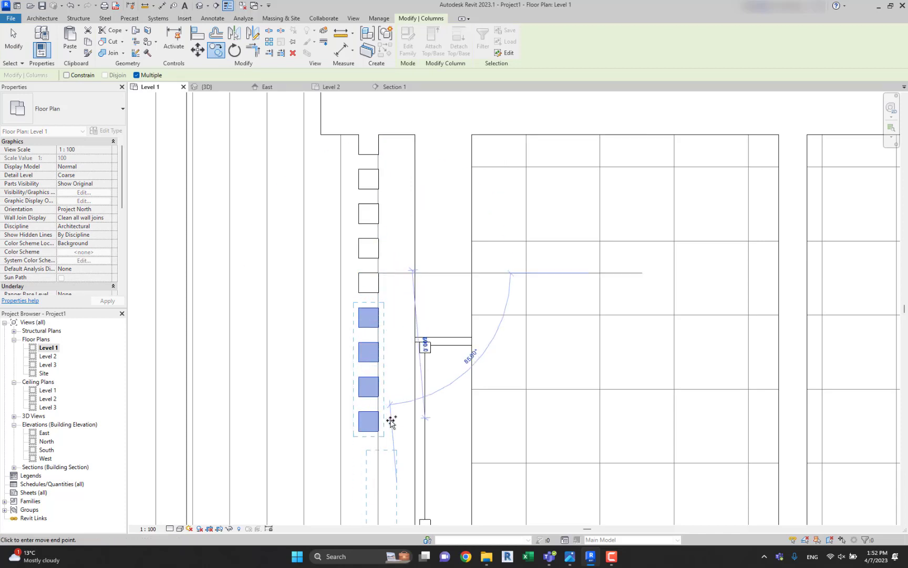
{"action": "middle_click_drag", "start_coordinate": [455, 258], "coordinate": [503, 111]}
{"action": "left_click", "coordinate": [425, 262]}
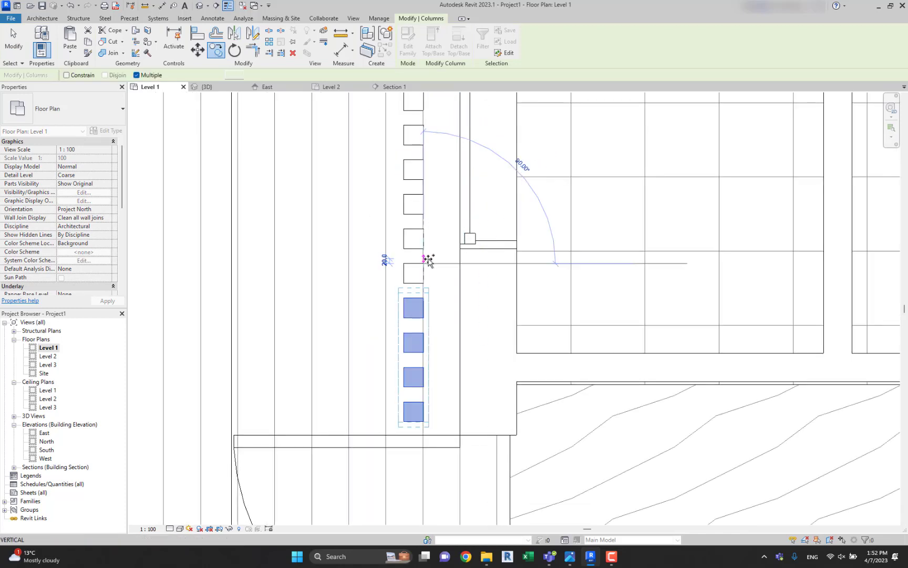
{"action": "scroll", "coordinate": [432, 261], "scroll_direction": "down", "scroll_amount": 1}
{"action": "key", "text": "Escape"}
{"action": "key", "text": "Escape"}
{"action": "left_click", "coordinate": [424, 363]}
{"action": "key", "text": "Delete"}
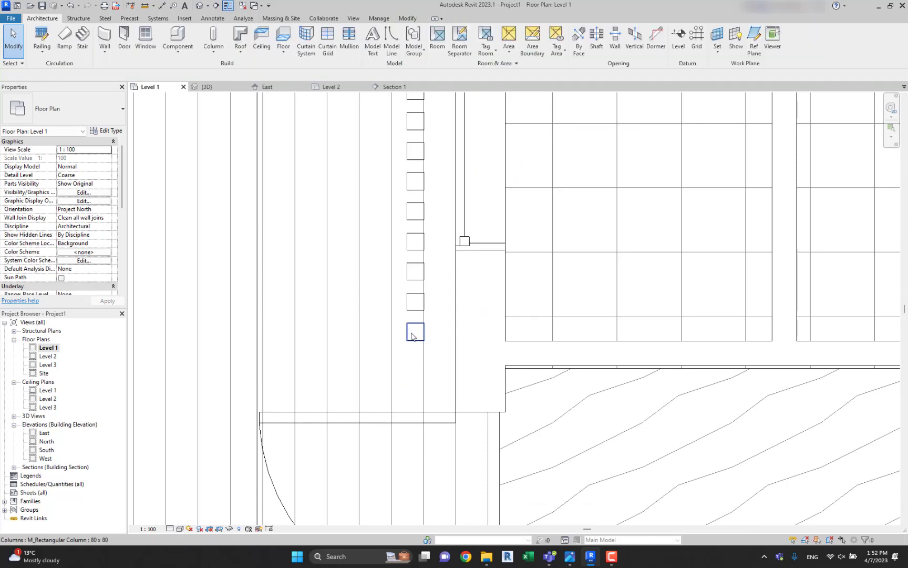
Draw a short Exterior wall projecting perpendicular from the facade wall, between the last column and the door.
{"action": "scroll", "coordinate": [413, 336], "scroll_direction": "down", "scroll_amount": 2}
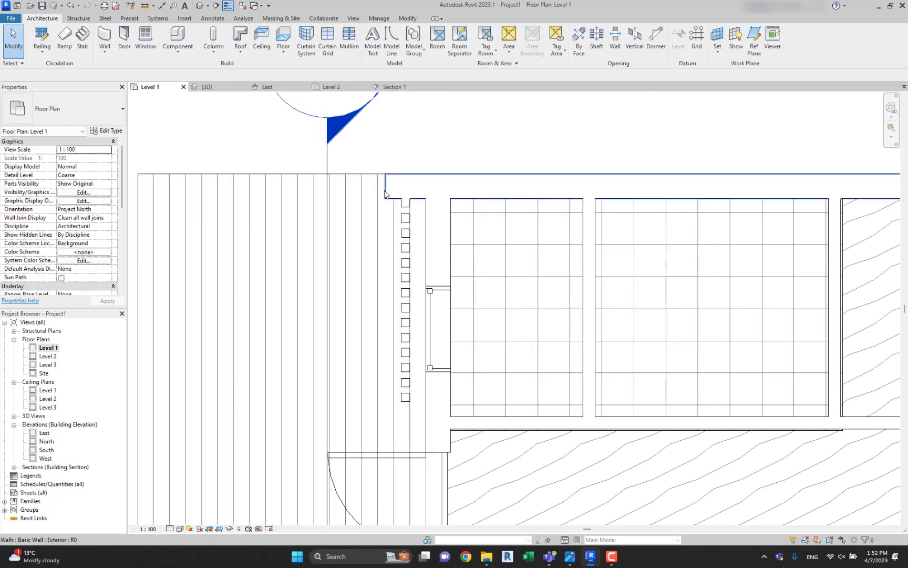
{"action": "left_click", "coordinate": [421, 185]}
{"action": "scroll", "coordinate": [426, 431], "scroll_direction": "up", "scroll_amount": 3}
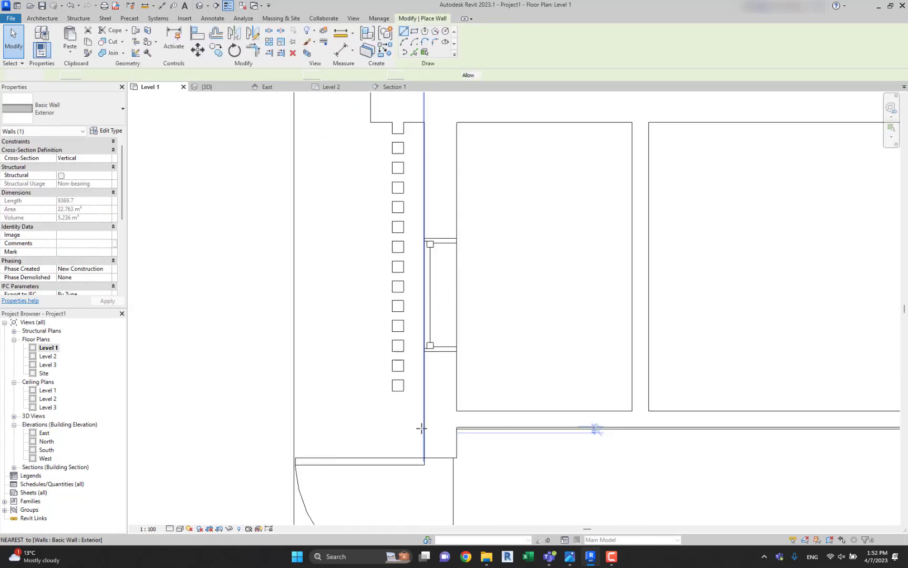
{"action": "left_click", "coordinate": [423, 423]}
{"action": "scroll", "coordinate": [376, 419], "scroll_direction": "down", "scroll_amount": 4}
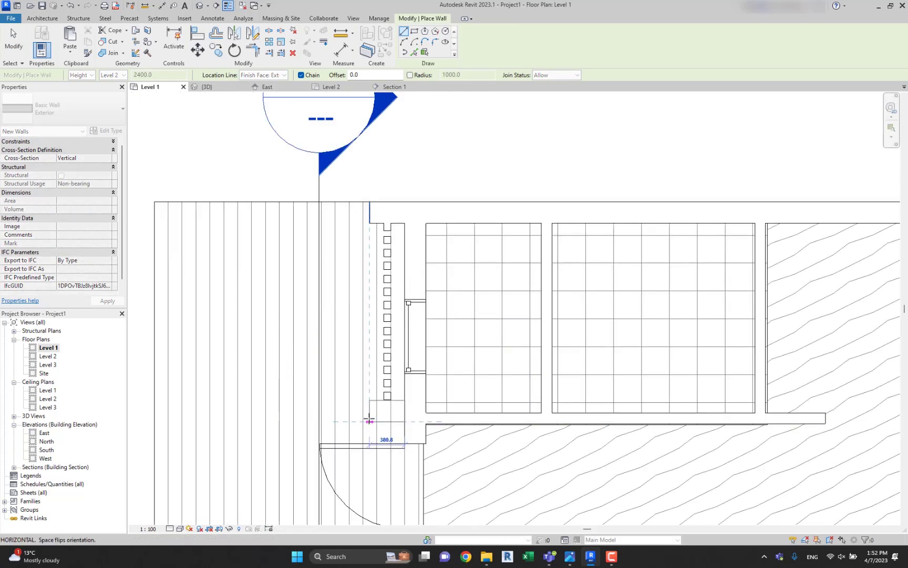
{"action": "left_click", "coordinate": [367, 419]}
{"action": "key", "text": "Escape"}
{"action": "key", "text": "Escape"}
Align the short wall's free end with the front end of the projecting side wall.
{"action": "scroll", "coordinate": [367, 416], "scroll_direction": "up", "scroll_amount": 1}
{"action": "key", "text": "a"}
{"action": "key", "text": "l"}
{"action": "scroll", "coordinate": [368, 417], "scroll_direction": "down", "scroll_amount": 2}
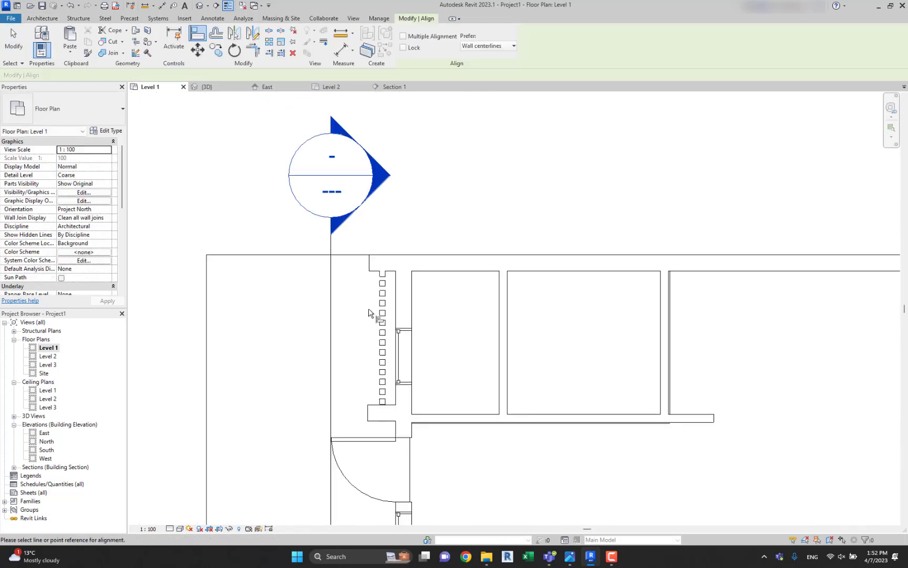
{"action": "scroll", "coordinate": [369, 417], "scroll_direction": "up", "scroll_amount": 1}
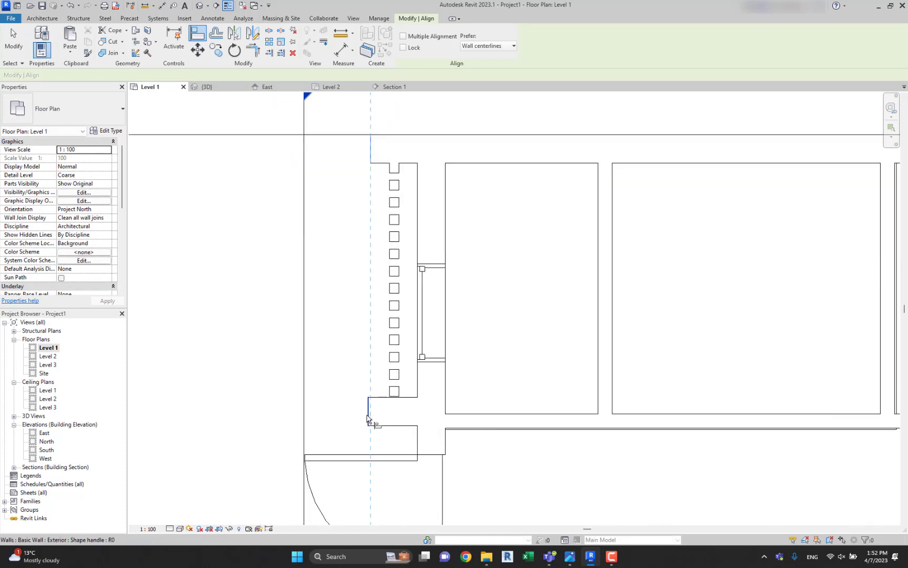
{"action": "key", "text": "Escape"}
Align the short wall's side face with the adjacent face of the last column in the row.
{"action": "scroll", "coordinate": [391, 411], "scroll_direction": "up", "scroll_amount": 3}
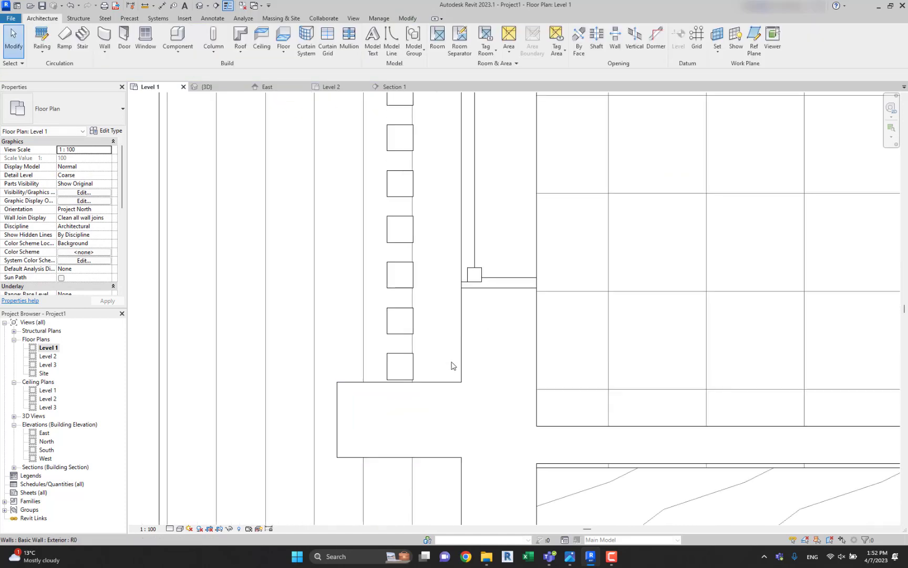
{"action": "key", "text": "a"}
{"action": "key", "text": "l"}
{"action": "scroll", "coordinate": [412, 362], "scroll_direction": "up", "scroll_amount": 1}
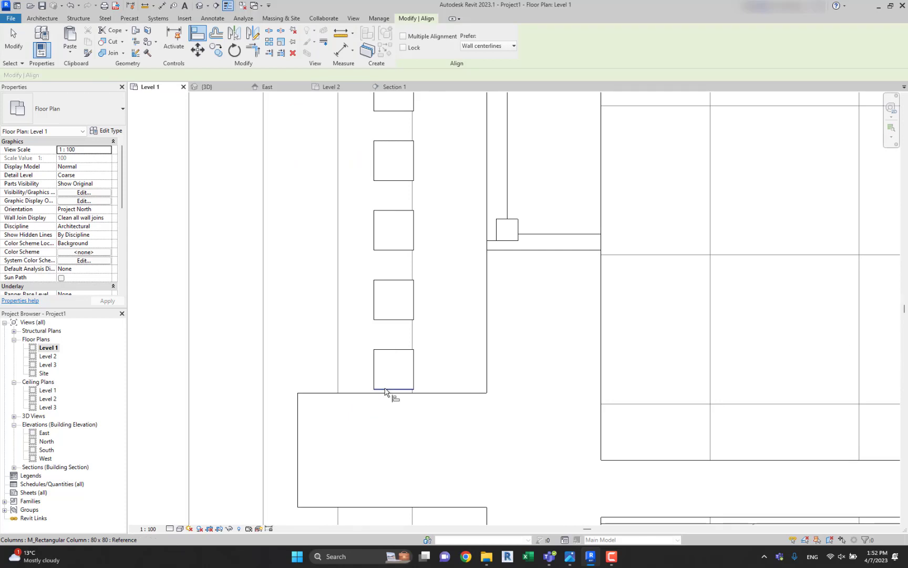
{"action": "left_click", "coordinate": [386, 399]}
{"action": "key", "text": "Escape"}
Open the 3D view and examine the column row and short wall on the front facade.
{"action": "scroll", "coordinate": [400, 395], "scroll_direction": "down", "scroll_amount": 4}
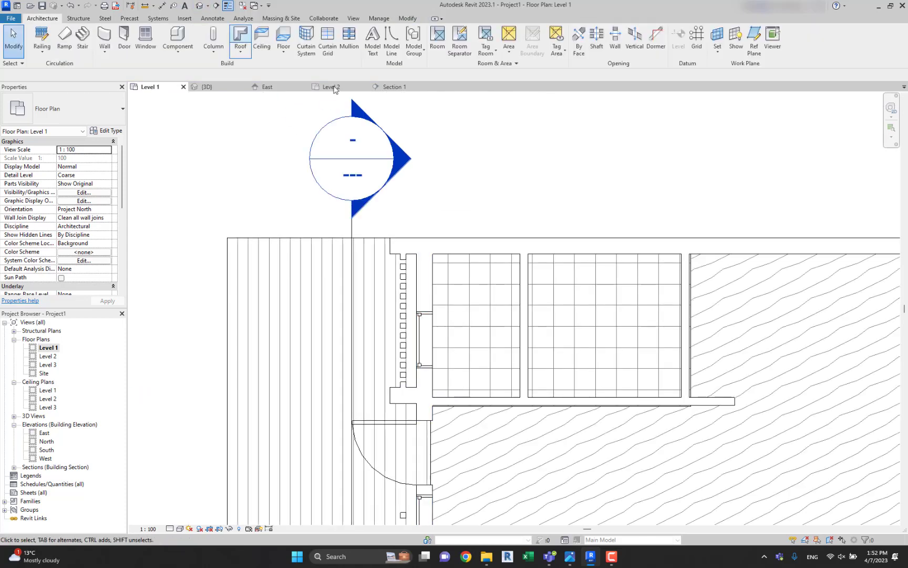
{"action": "left_click", "coordinate": [200, 5]}
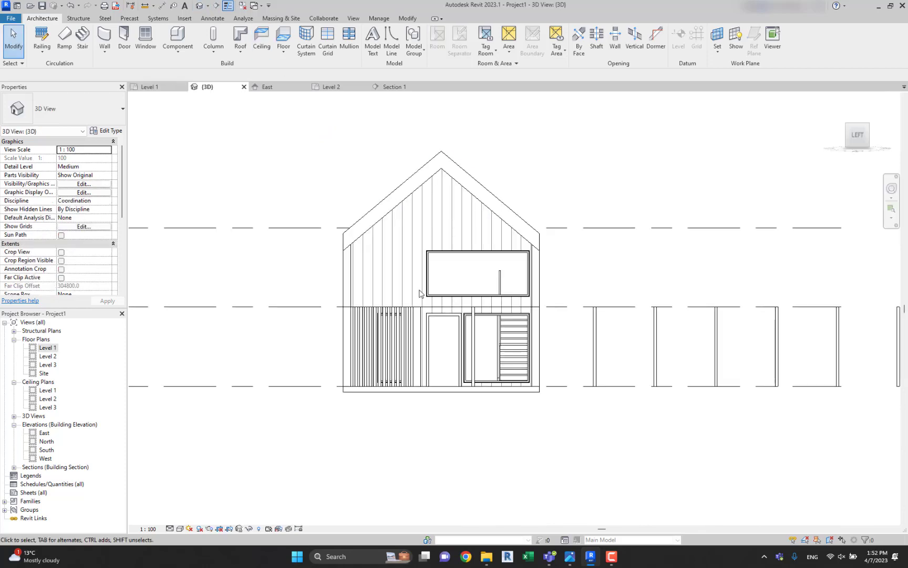
{"action": "middle_click_drag", "start_coordinate": [420, 293], "coordinate": [400, 305], "text": "shift"}
{"action": "scroll", "coordinate": [357, 347], "scroll_direction": "up", "scroll_amount": 3}
{"action": "middle_click_drag", "start_coordinate": [356, 347], "coordinate": [386, 262], "text": "shift"}
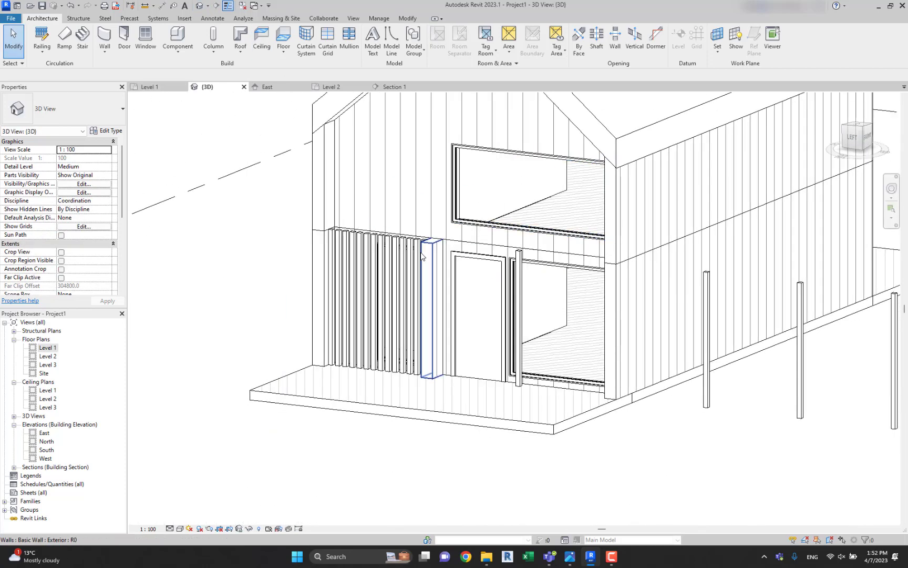
Select all instances of the 80 x 80 column and check where they stand around the house.
{"action": "left_click", "coordinate": [387, 259]}
{"action": "scroll", "coordinate": [387, 260], "scroll_direction": "up", "scroll_amount": 3}
{"action": "right_click", "coordinate": [388, 257]}
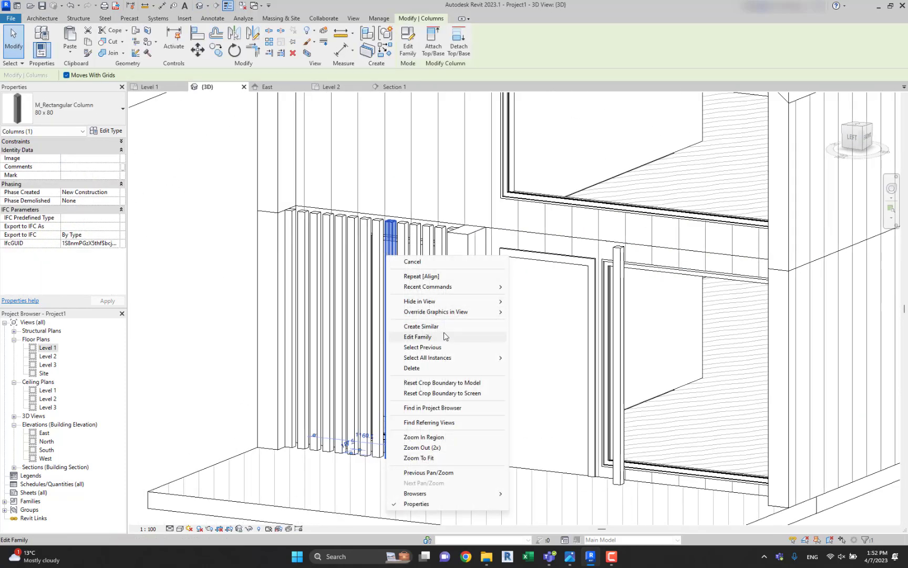
{"action": "mouse_move", "coordinate": [445, 359]}
{"action": "left_click", "coordinate": [560, 370]}
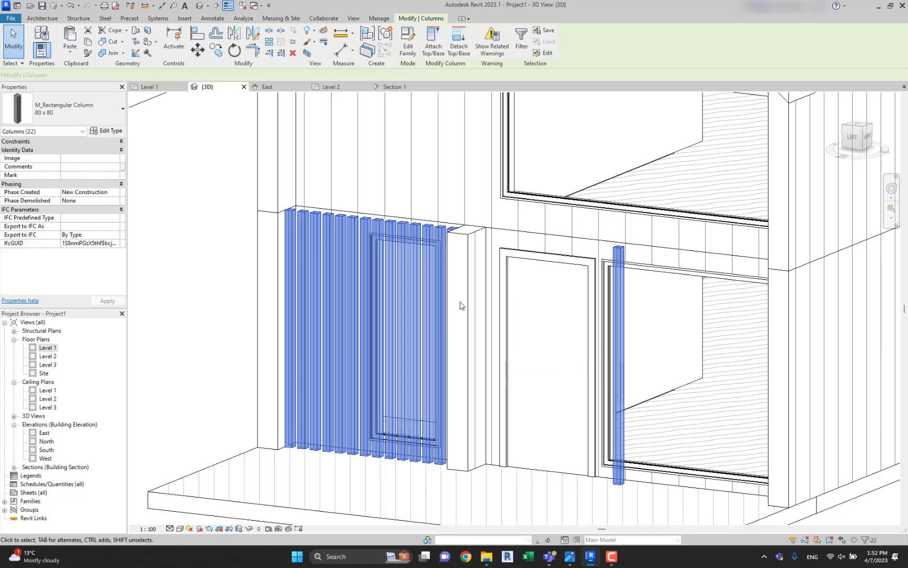
{"action": "scroll", "coordinate": [478, 362], "scroll_direction": "up", "scroll_amount": 2}
{"action": "scroll", "coordinate": [479, 363], "scroll_direction": "down", "scroll_amount": 6}
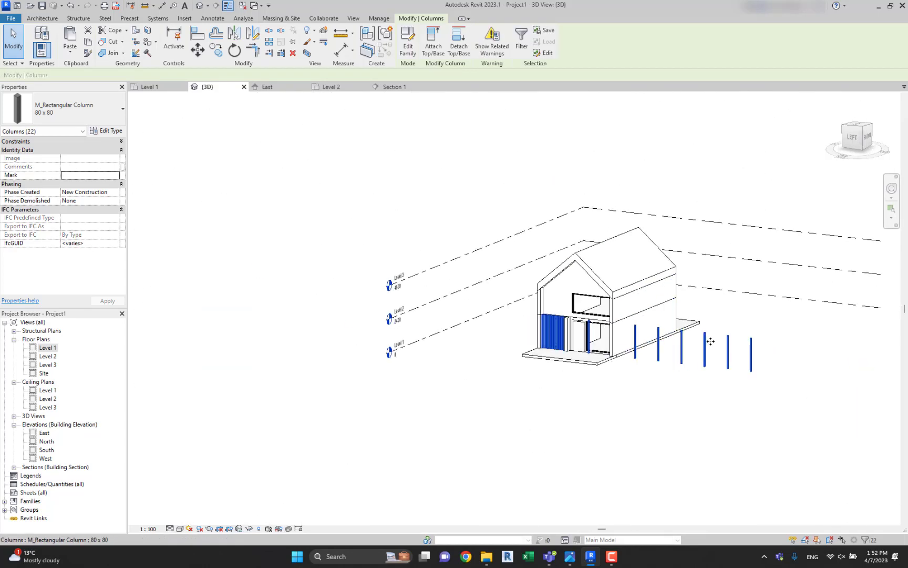
{"action": "scroll", "coordinate": [537, 396], "scroll_direction": "up", "scroll_amount": 2}
Ungroup the second leftover array column standing outside the house's side wall.
{"action": "left_click", "coordinate": [537, 397]}
{"action": "left_click", "coordinate": [517, 305]}
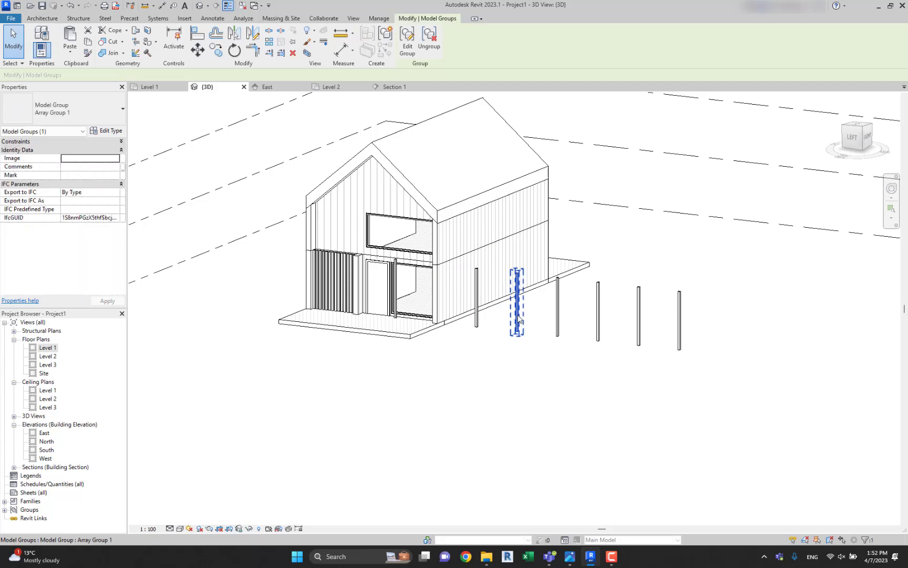
{"action": "middle_click_drag", "start_coordinate": [602, 317], "coordinate": [721, 314], "text": "shift"}
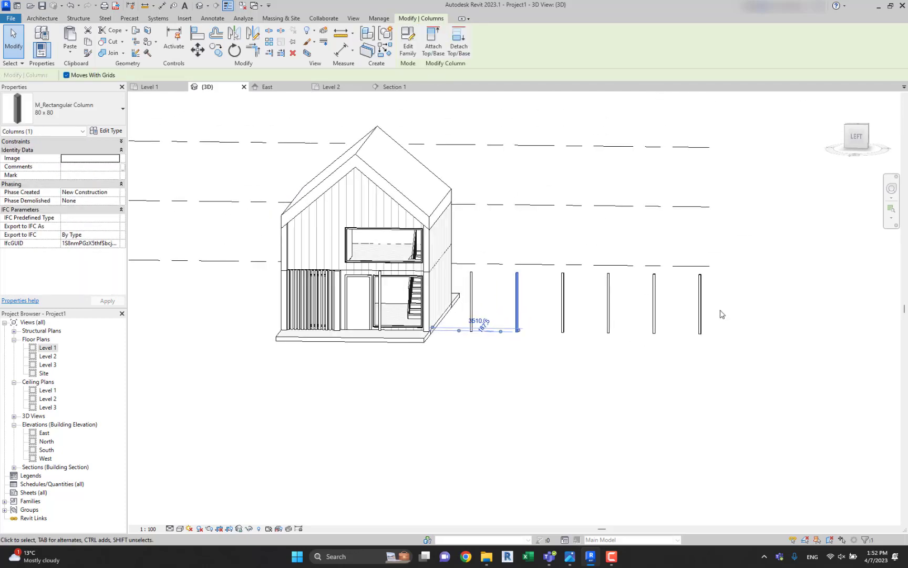
Delete the remaining array groups and the loose 80 x 80 column standing in a row outside the house's side wall.
{"action": "left_click_drag", "start_coordinate": [813, 371], "coordinate": [456, 287]}
{"action": "left_click_drag", "start_coordinate": [464, 237], "coordinate": [467, 231]}
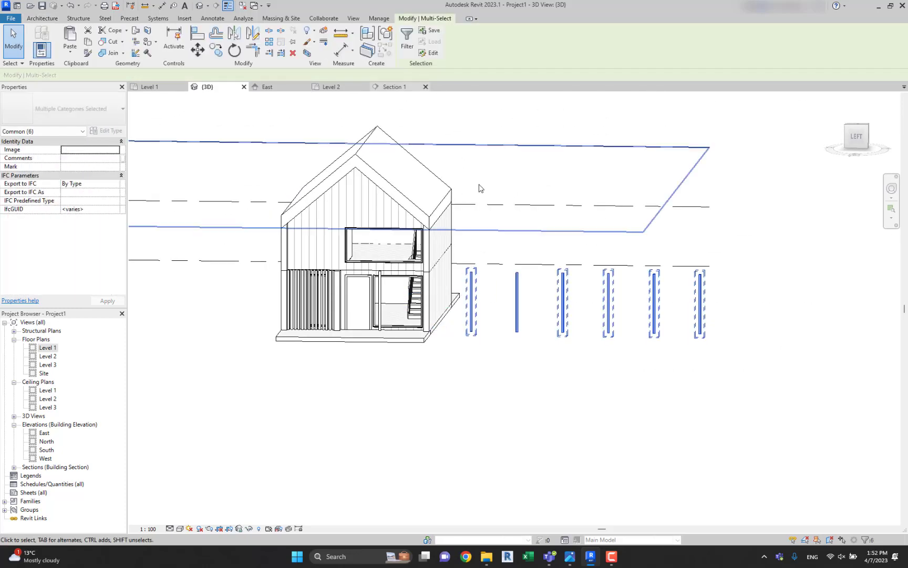
{"action": "left_click", "coordinate": [407, 42]}
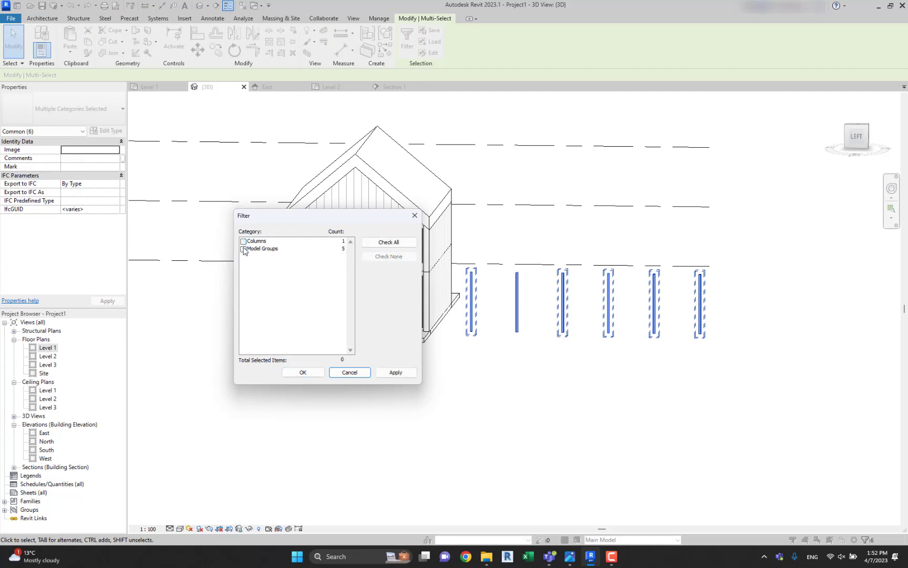
{"action": "left_click", "coordinate": [310, 374]}
{"action": "left_click", "coordinate": [431, 42]}
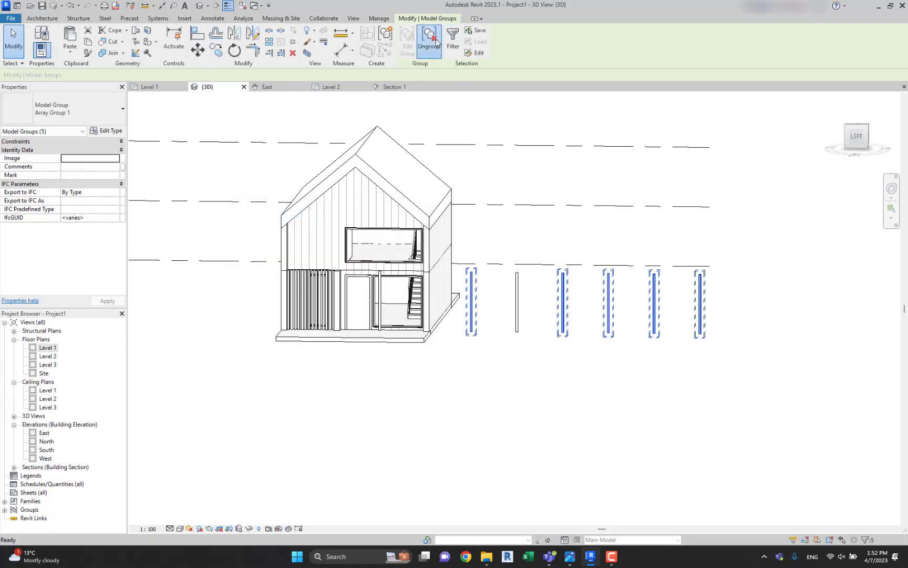
{"action": "key", "text": "Delete"}
{"action": "left_click", "coordinate": [516, 302]}
{"action": "key", "text": "Delete"}
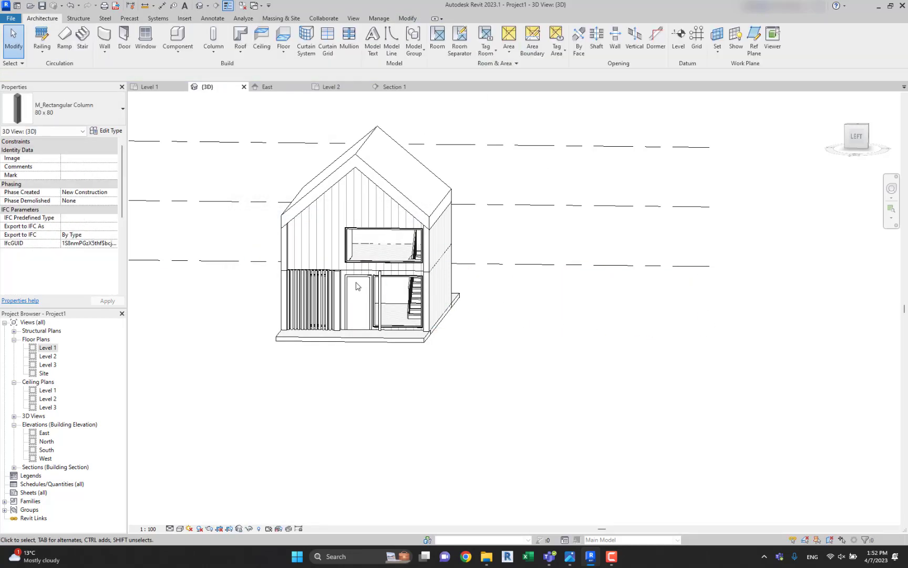
Attach the tops of all 80 x 80 facade columns to the roof and unjoin the overlapping elements.
{"action": "scroll", "coordinate": [399, 292], "scroll_direction": "up", "scroll_amount": 4}
{"action": "scroll", "coordinate": [396, 299], "scroll_direction": "up", "scroll_amount": 5}
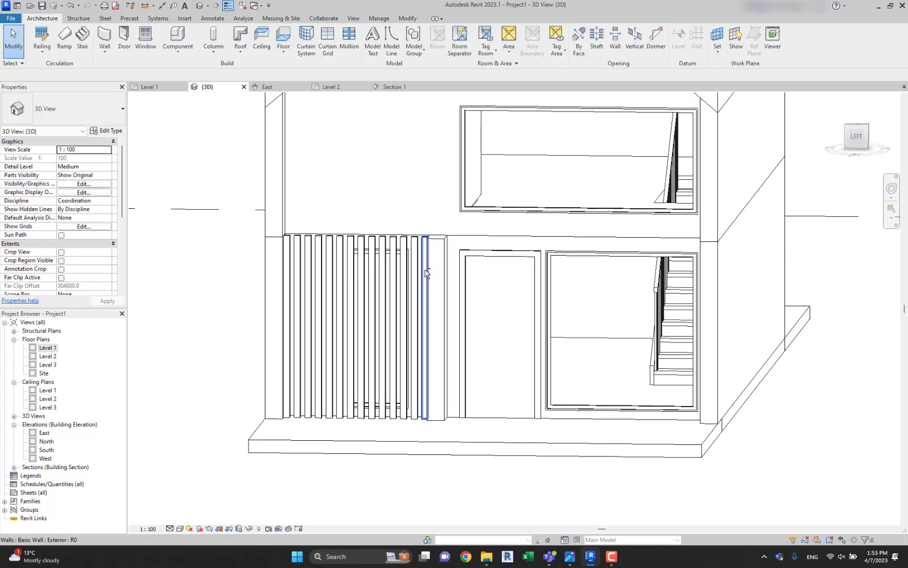
{"action": "middle_click_drag", "start_coordinate": [415, 263], "coordinate": [376, 251], "text": "shift"}
{"action": "left_click", "coordinate": [376, 252]}
{"action": "right_click", "coordinate": [377, 251]}
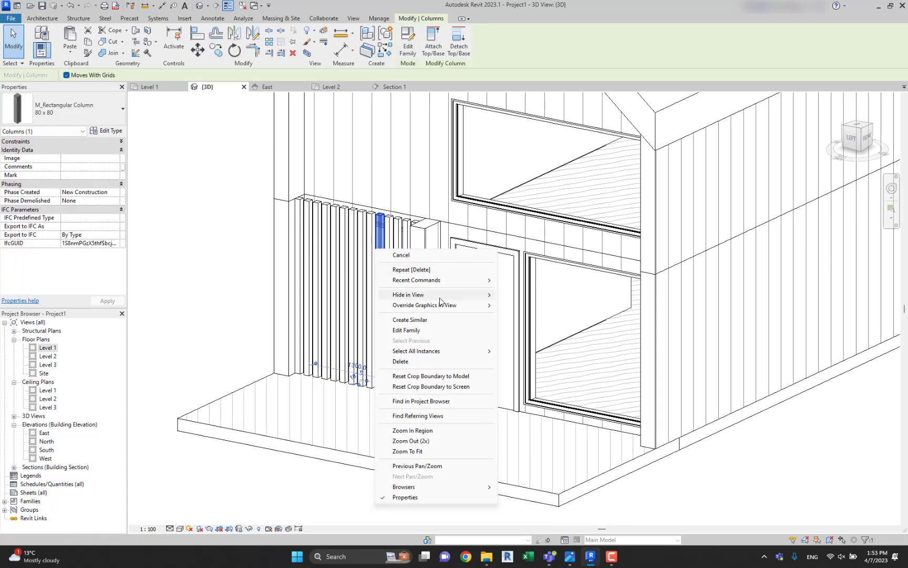
{"action": "mouse_move", "coordinate": [468, 352]}
{"action": "left_click", "coordinate": [533, 361]}
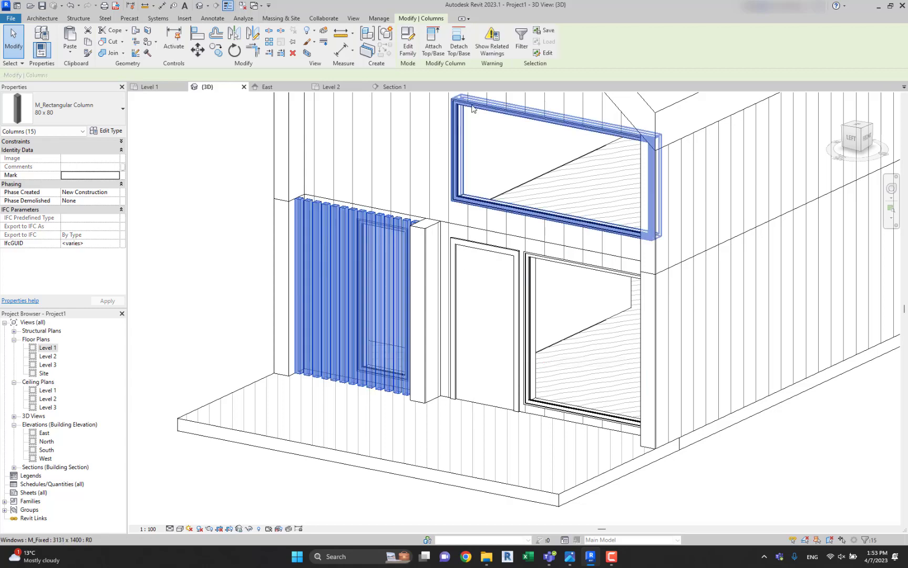
{"action": "scroll", "coordinate": [453, 221], "scroll_direction": "up", "scroll_amount": 1}
{"action": "middle_click_drag", "start_coordinate": [454, 220], "coordinate": [454, 417]}
{"action": "left_click", "coordinate": [433, 49]}
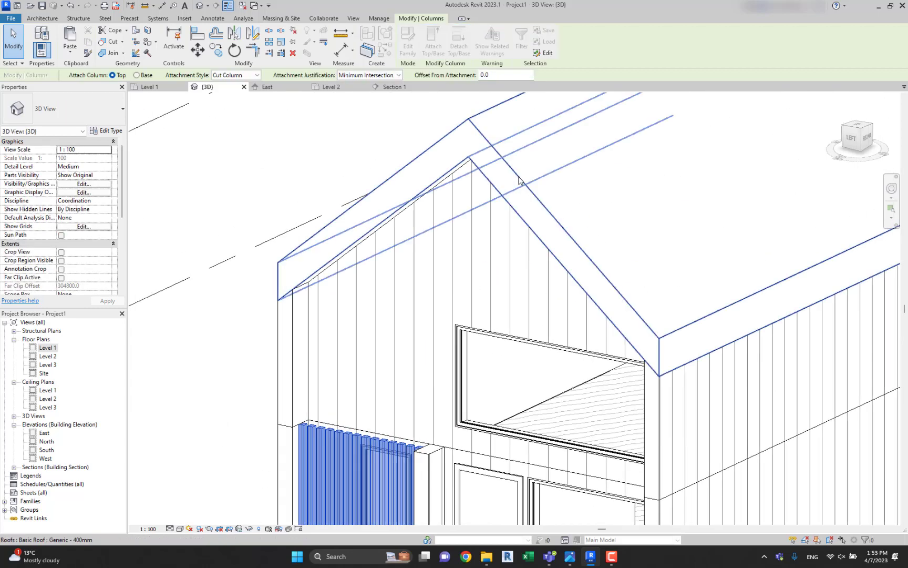
{"action": "left_click", "coordinate": [520, 181]}
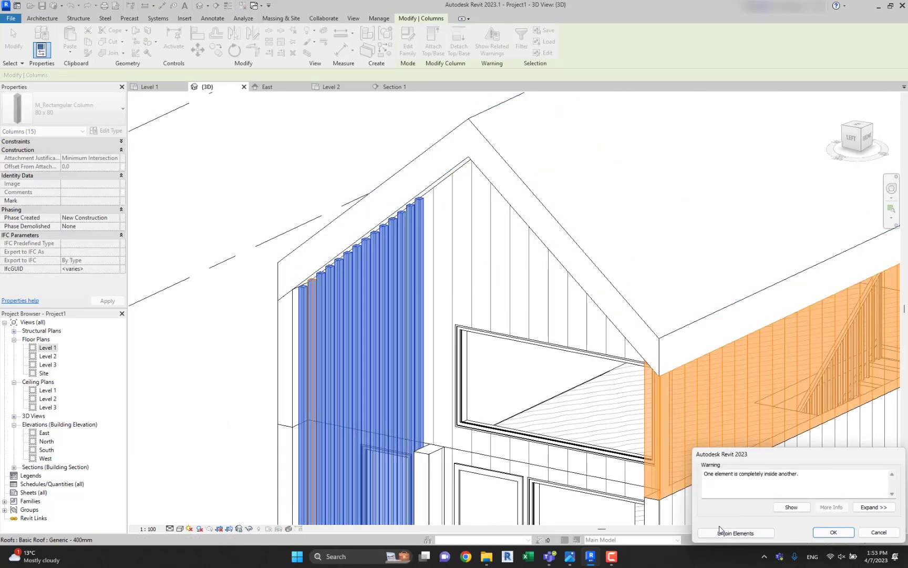
{"action": "left_click", "coordinate": [736, 533]}
{"action": "scroll", "coordinate": [546, 375], "scroll_direction": "down", "scroll_amount": 3}
{"action": "key", "text": "Escape"}
Try attaching the top of the second column from the outer end to the roof again.
{"action": "scroll", "coordinate": [385, 259], "scroll_direction": "up", "scroll_amount": 4}
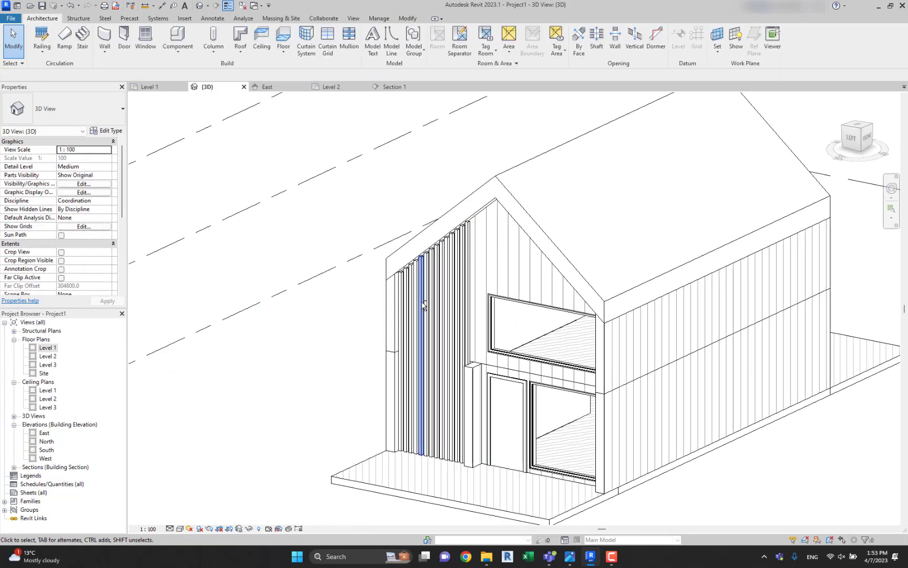
{"action": "scroll", "coordinate": [382, 298], "scroll_direction": "up", "scroll_amount": 5}
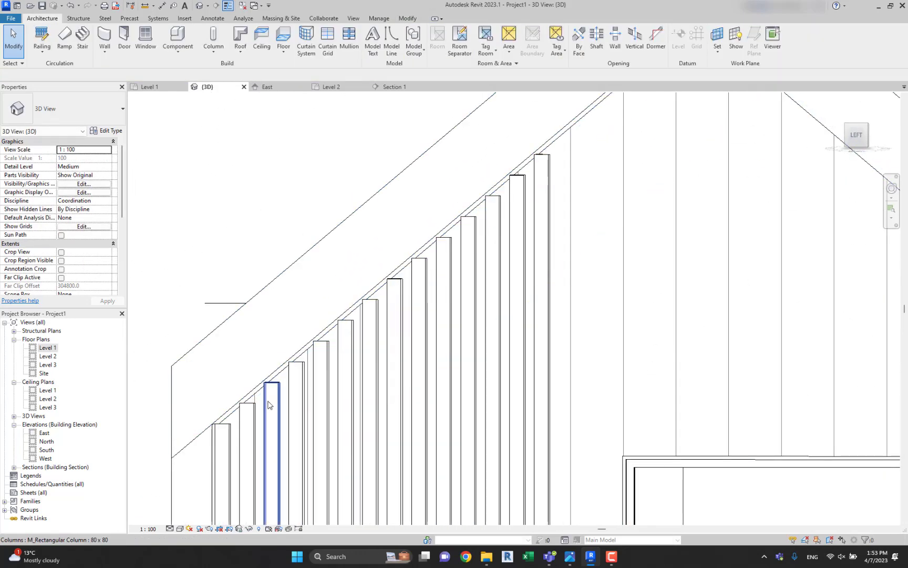
{"action": "left_click", "coordinate": [251, 410]}
{"action": "middle_click_drag", "start_coordinate": [327, 278], "coordinate": [402, 200]}
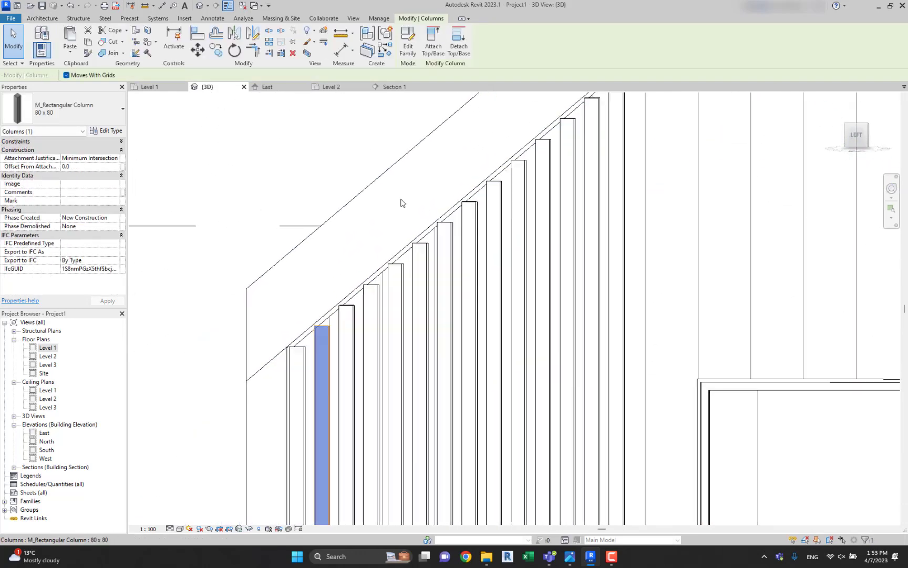
{"action": "left_click", "coordinate": [438, 44]}
{"action": "left_click", "coordinate": [330, 223]}
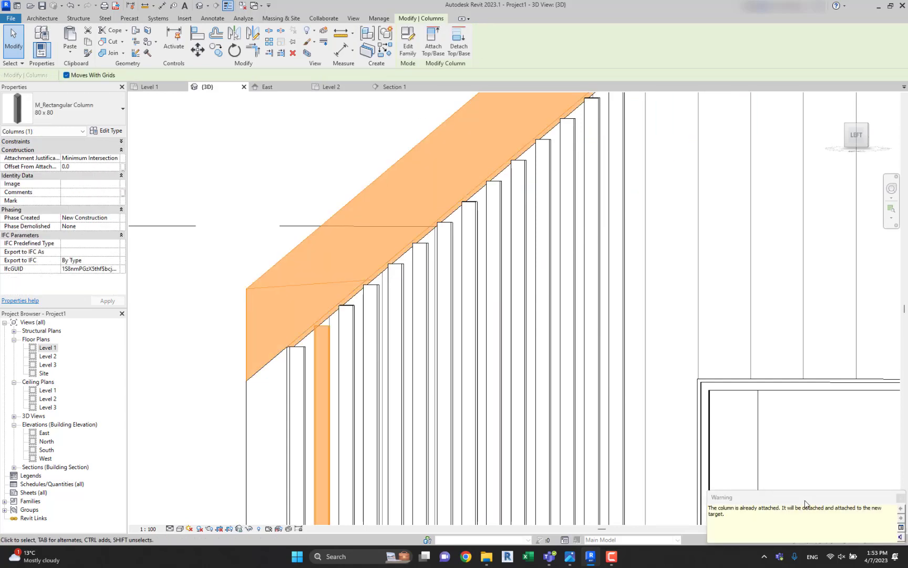
{"action": "left_click", "coordinate": [865, 462]}
{"action": "scroll", "coordinate": [829, 442], "scroll_direction": "down", "scroll_amount": 4}
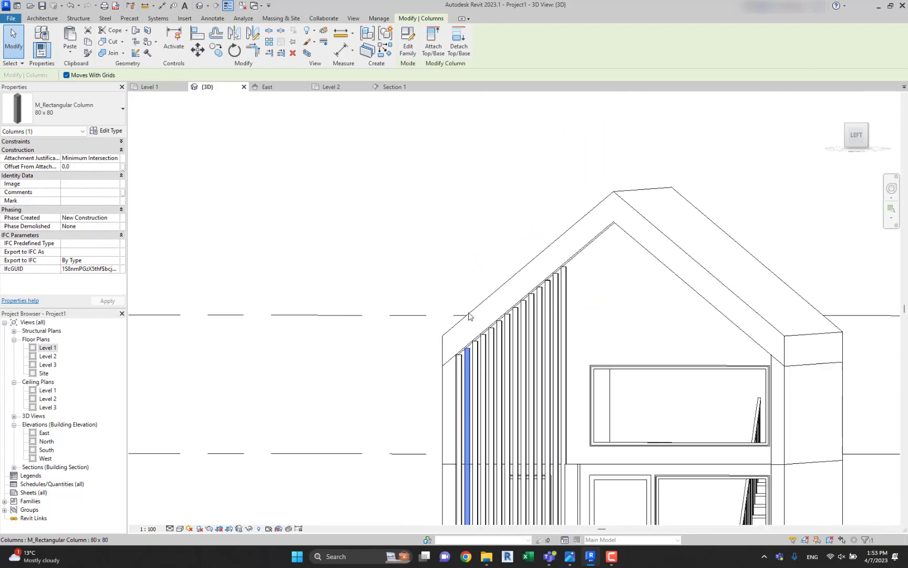
{"action": "key", "text": "Escape"}
Examine how the tops of the facade columns meet the sloping underside of the roof.
{"action": "middle_click_drag", "start_coordinate": [565, 311], "coordinate": [657, 255], "text": "shift"}
{"action": "scroll", "coordinate": [565, 294], "scroll_direction": "down", "scroll_amount": 3}
{"action": "scroll", "coordinate": [555, 335], "scroll_direction": "up", "scroll_amount": 3}
{"action": "left_click", "coordinate": [559, 331]}
{"action": "scroll", "coordinate": [557, 251], "scroll_direction": "up", "scroll_amount": 3}
{"action": "scroll", "coordinate": [574, 220], "scroll_direction": "up", "scroll_amount": 4}
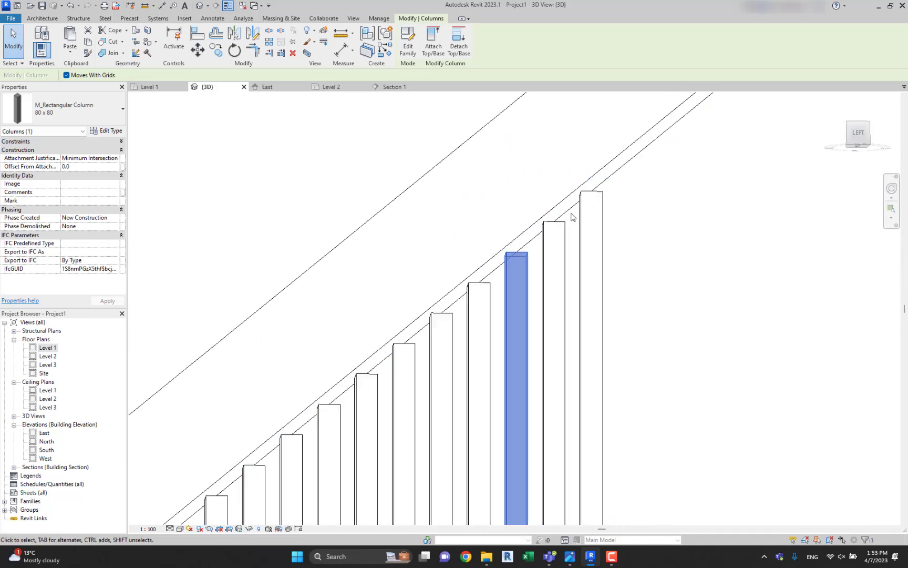
{"action": "scroll", "coordinate": [573, 217], "scroll_direction": "up", "scroll_amount": 1}
{"action": "left_click", "coordinate": [590, 197]}
{"action": "middle_click_drag", "start_coordinate": [593, 204], "coordinate": [588, 267]}
{"action": "scroll", "coordinate": [586, 262], "scroll_direction": "down", "scroll_amount": 8}
{"action": "mouse_move", "coordinate": [586, 331]}
{"action": "middle_mouse_down", "text": "shift"}
{"action": "mouse_move", "coordinate": [571, 348]}
{"action": "mouse_move", "coordinate": [577, 339]}
{"action": "middle_mouse_up", "text": "shift"}
Edit the roof footprint and set the slope of the edge on the column screen's side to 35°.
{"action": "left_click", "coordinate": [619, 180]}
{"action": "middle_click_drag", "start_coordinate": [618, 180], "coordinate": [571, 205], "text": "shift"}
{"action": "left_click", "coordinate": [419, 42]}
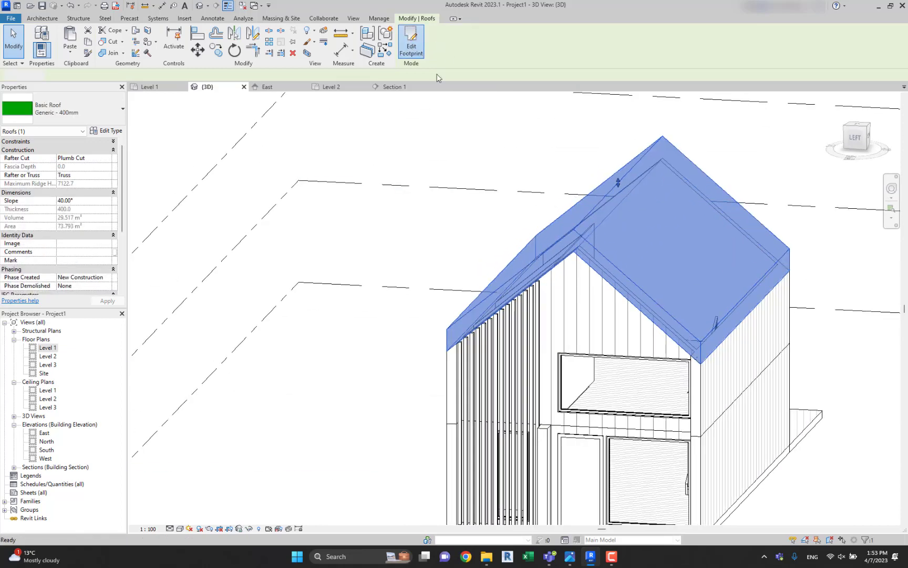
{"action": "left_click", "coordinate": [483, 285]}
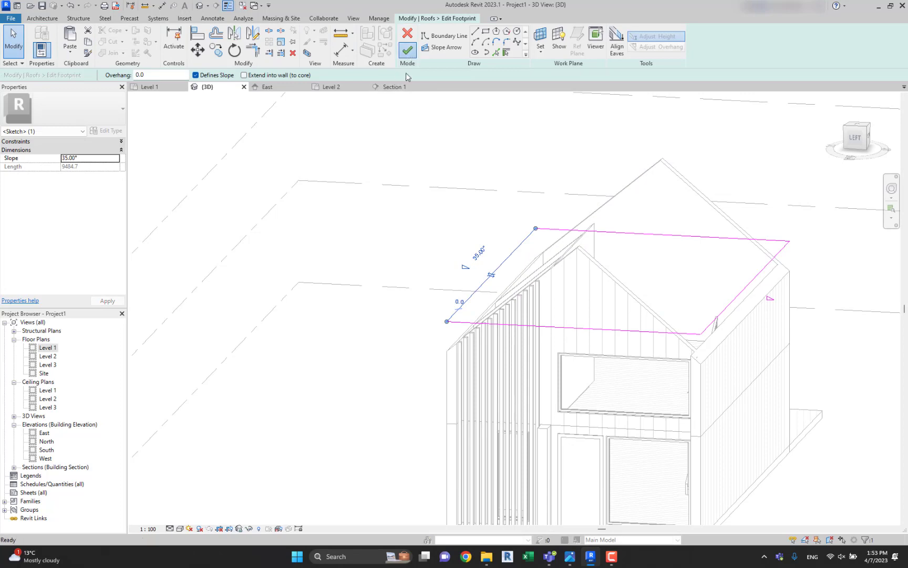
{"action": "left_click", "coordinate": [407, 50]}
Try reattaching the top of the tallest facade column to the roof and detaching it again.
{"action": "scroll", "coordinate": [552, 205], "scroll_direction": "up", "scroll_amount": 5}
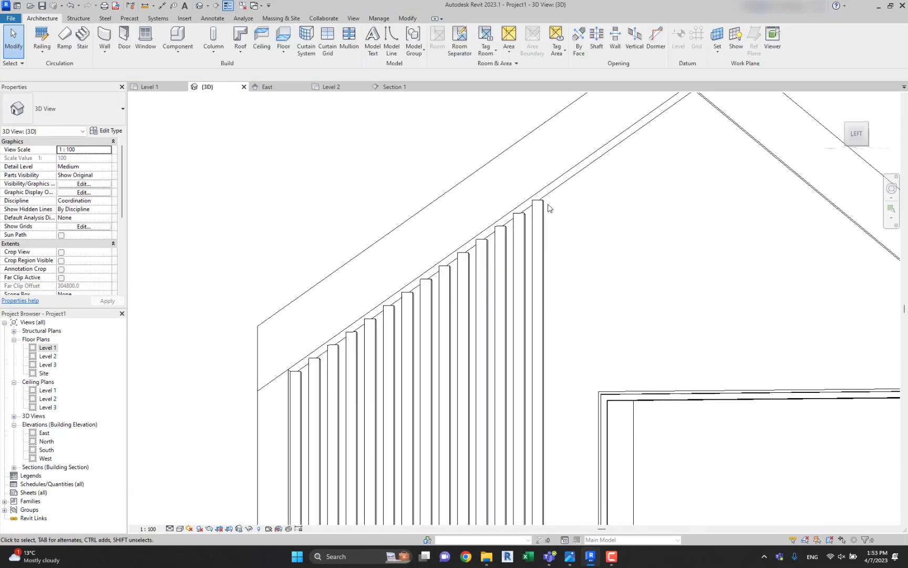
{"action": "left_click", "coordinate": [542, 201]}
{"action": "left_click", "coordinate": [435, 47]}
{"action": "left_click", "coordinate": [563, 176]}
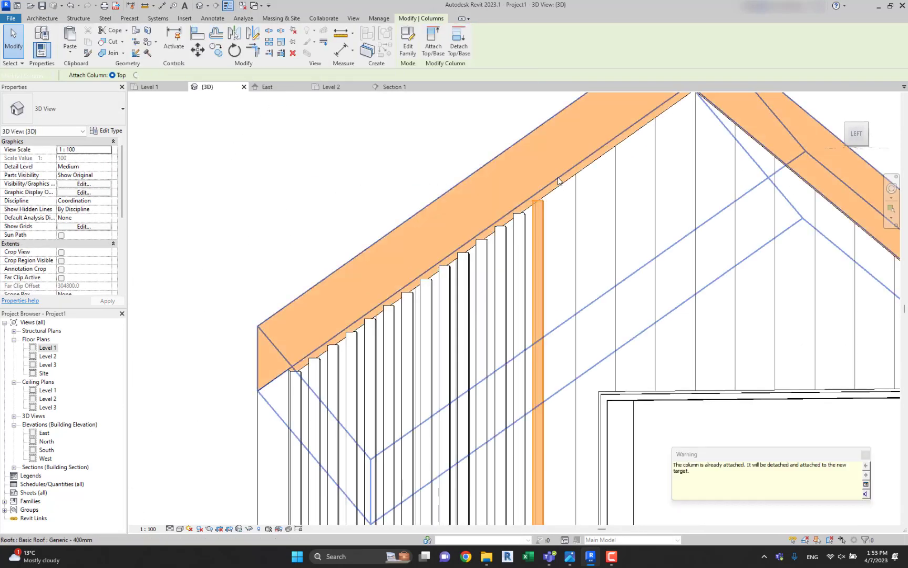
{"action": "left_click", "coordinate": [866, 455]}
{"action": "left_click", "coordinate": [460, 49]}
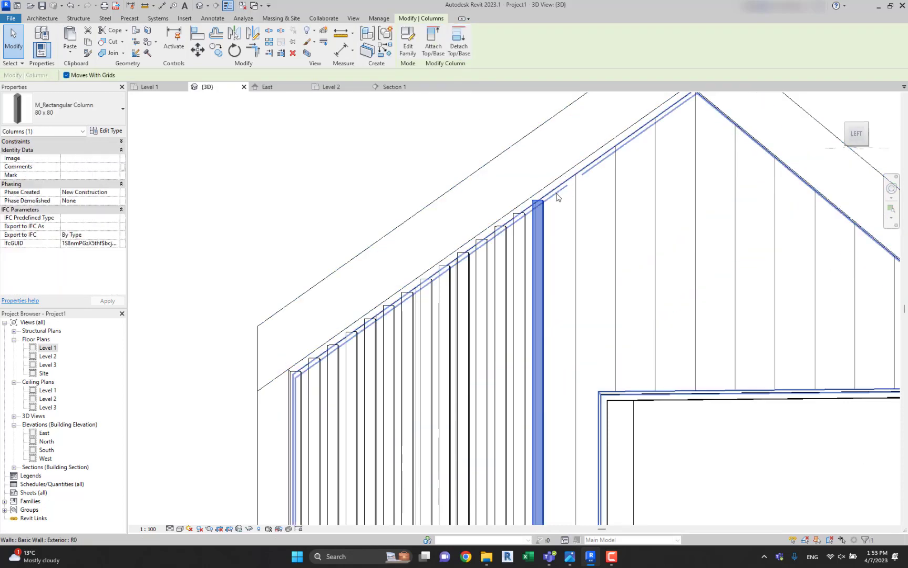
{"action": "left_click", "coordinate": [564, 178]}
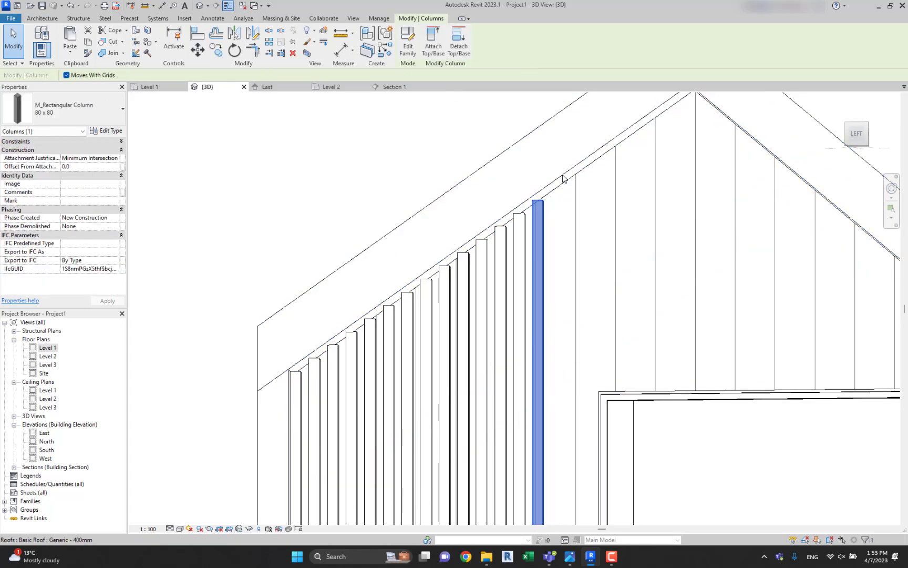
Set the 3D view's detail level to Fine and check the column tops under the roof.
{"action": "middle_click_drag", "start_coordinate": [563, 179], "coordinate": [304, 440], "text": "shift"}
{"action": "left_click", "coordinate": [182, 519]}
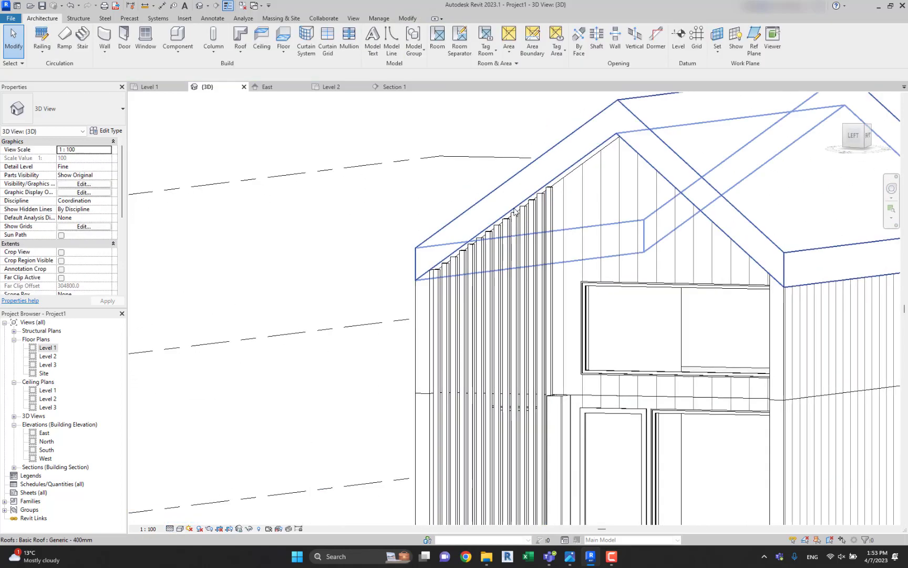
{"action": "scroll", "coordinate": [530, 210], "scroll_direction": "up", "scroll_amount": 5}
{"action": "scroll", "coordinate": [529, 210], "scroll_direction": "down", "scroll_amount": 8}
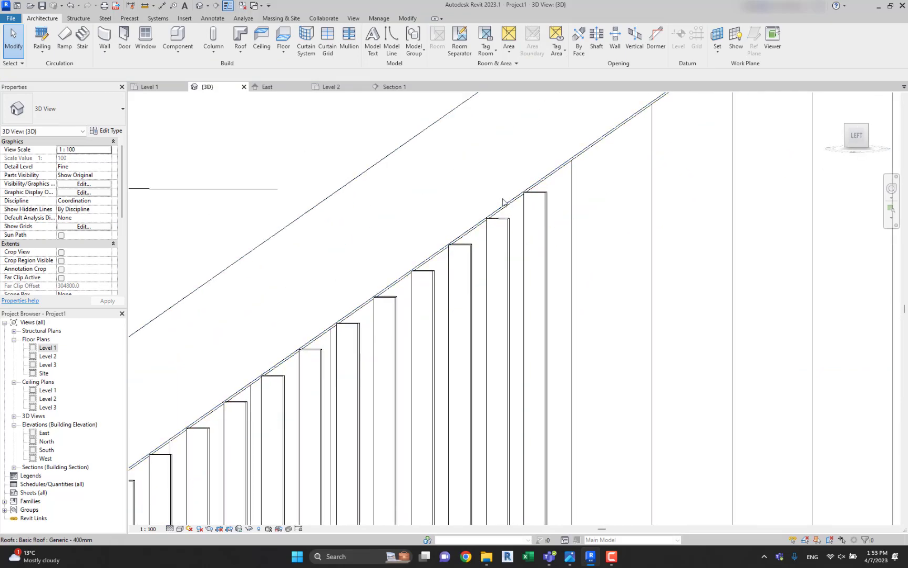
{"action": "middle_click_drag", "start_coordinate": [534, 263], "coordinate": [520, 357], "text": "shift"}
Copy the short wall beside the column row and paste it aligned onto Level 2.
{"action": "left_click", "coordinate": [525, 378]}
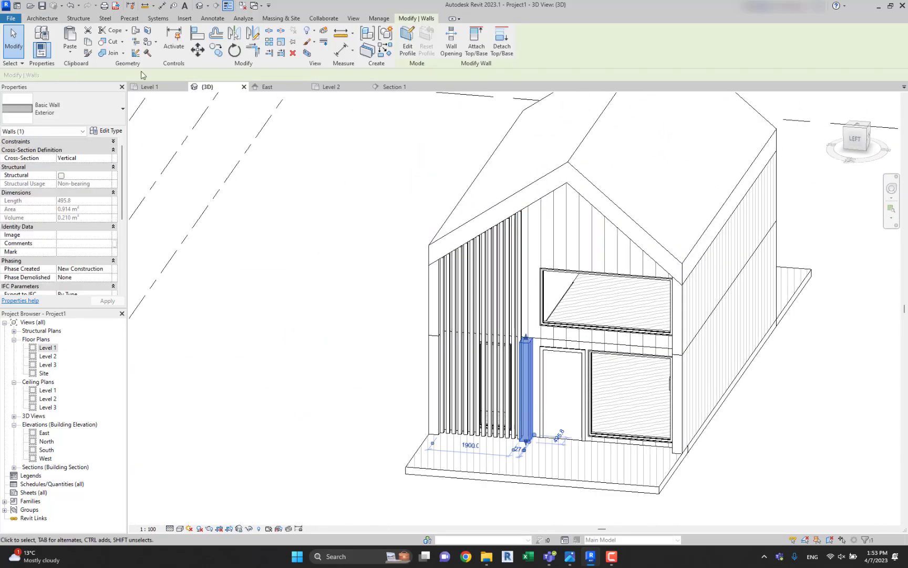
{"action": "left_click", "coordinate": [70, 56]}
{"action": "left_click", "coordinate": [100, 90]}
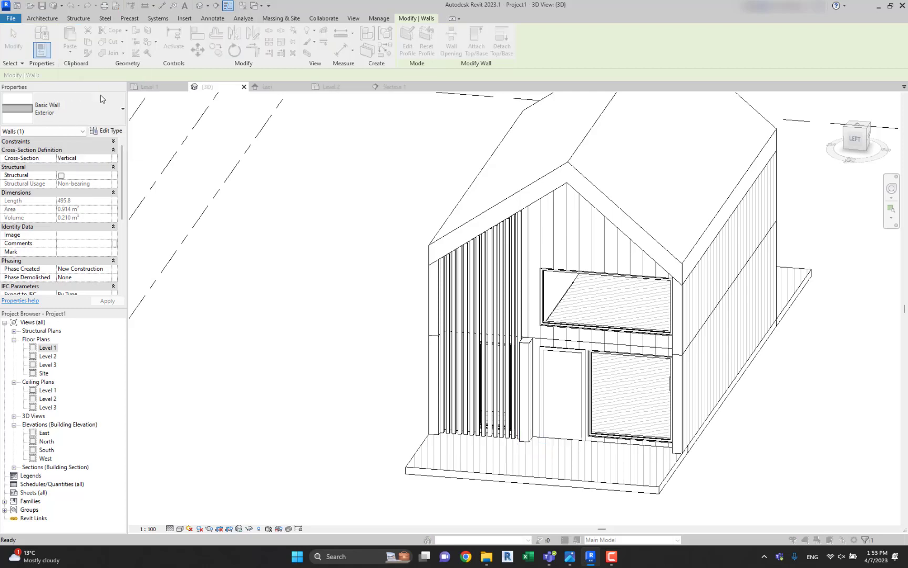
{"action": "left_click", "coordinate": [451, 348]}
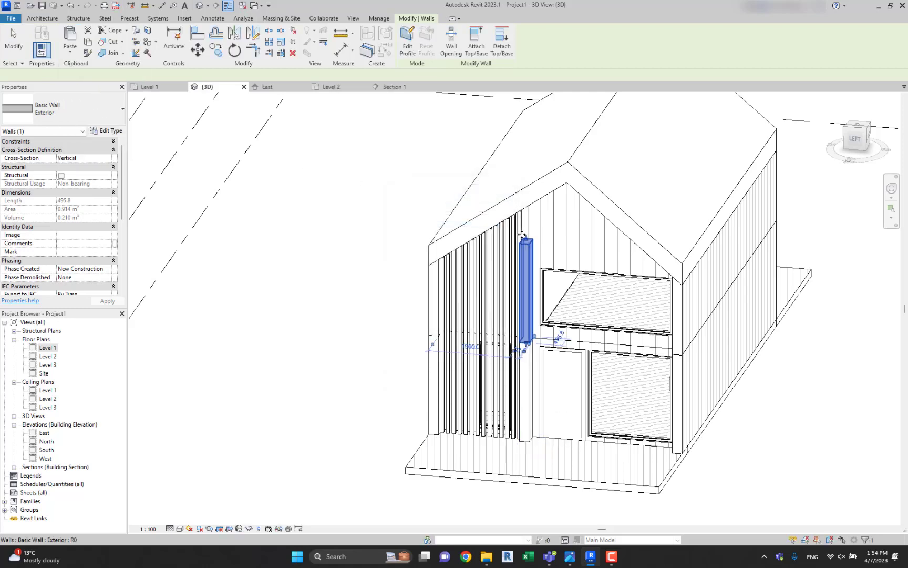
{"action": "key", "text": "Escape"}
Attach the top of the copied upper-storey short wall to the roof.
{"action": "scroll", "coordinate": [526, 253], "scroll_direction": "up", "scroll_amount": 3}
{"action": "left_click", "coordinate": [526, 253]}
{"action": "left_click", "coordinate": [480, 45]}
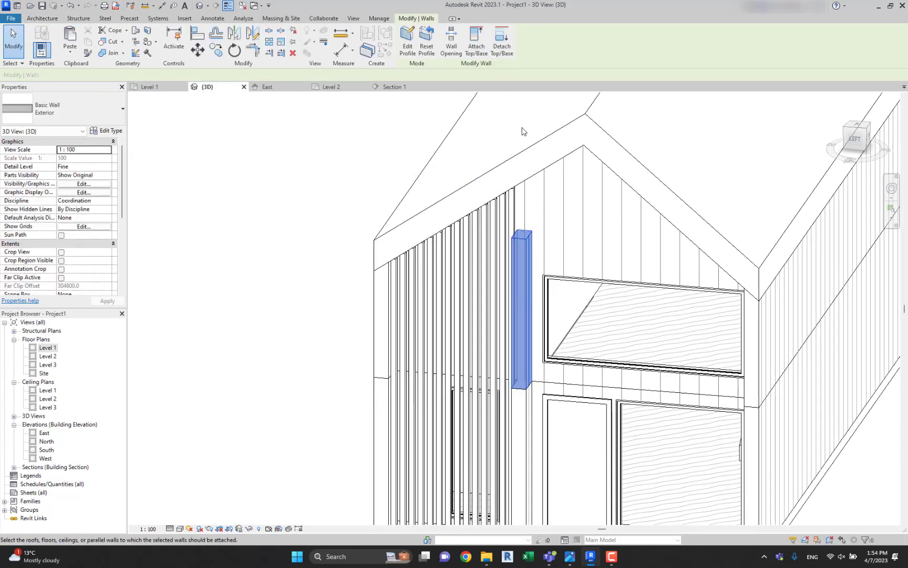
{"action": "left_click", "coordinate": [529, 148]}
{"action": "left_click", "coordinate": [233, 244]}
Turn on ambient shadows in the 3D view's graphic display options.
{"action": "scroll", "coordinate": [237, 244], "scroll_direction": "down", "scroll_amount": 2}
{"action": "middle_click_drag", "start_coordinate": [437, 226], "coordinate": [465, 204], "text": "shift"}
{"action": "left_click", "coordinate": [856, 136]}
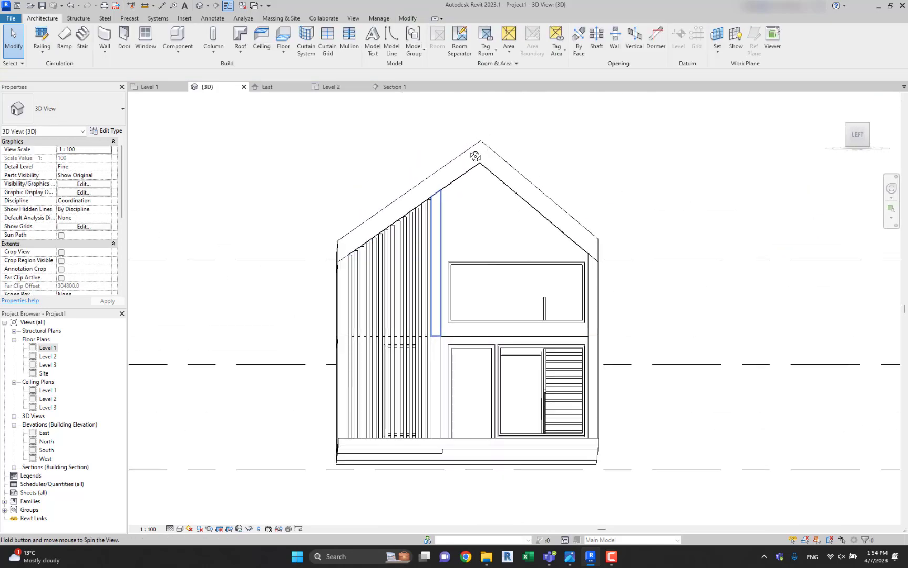
{"action": "scroll", "coordinate": [801, 198], "scroll_direction": "down", "scroll_amount": 5}
{"action": "middle_click_drag", "start_coordinate": [725, 239], "coordinate": [606, 279]}
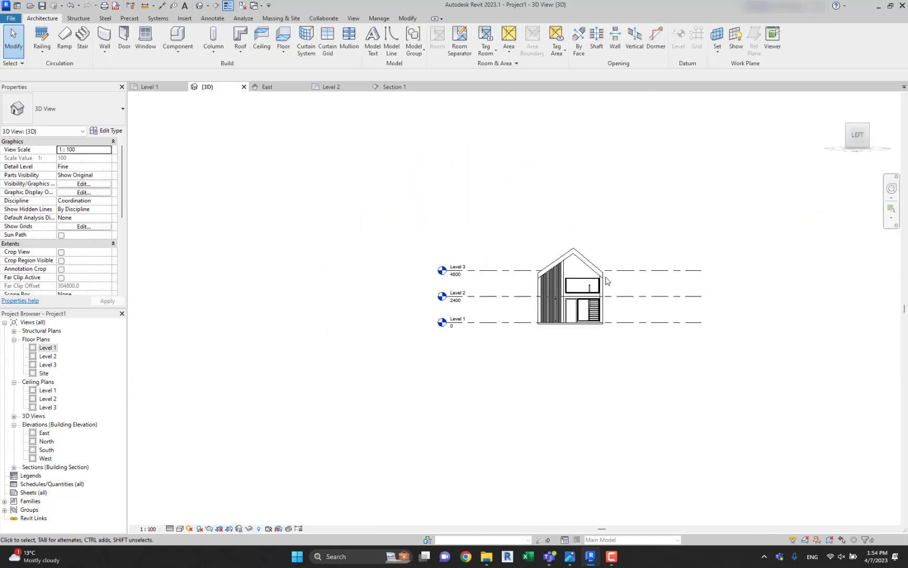
{"action": "scroll", "coordinate": [605, 283], "scroll_direction": "up", "scroll_amount": 5}
{"action": "middle_click_drag", "start_coordinate": [535, 331], "coordinate": [536, 332]}
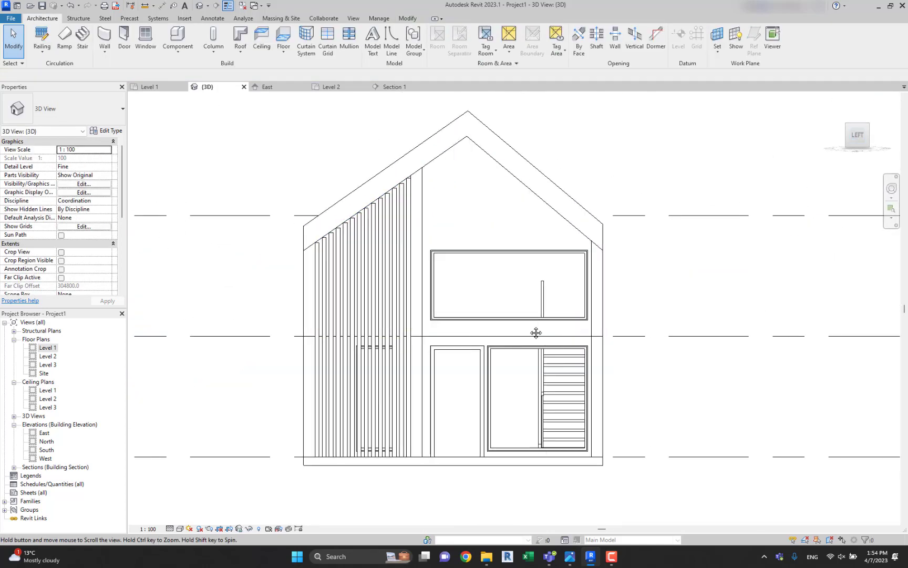
{"action": "left_click", "coordinate": [182, 529]}
{"action": "left_click", "coordinate": [218, 466]}
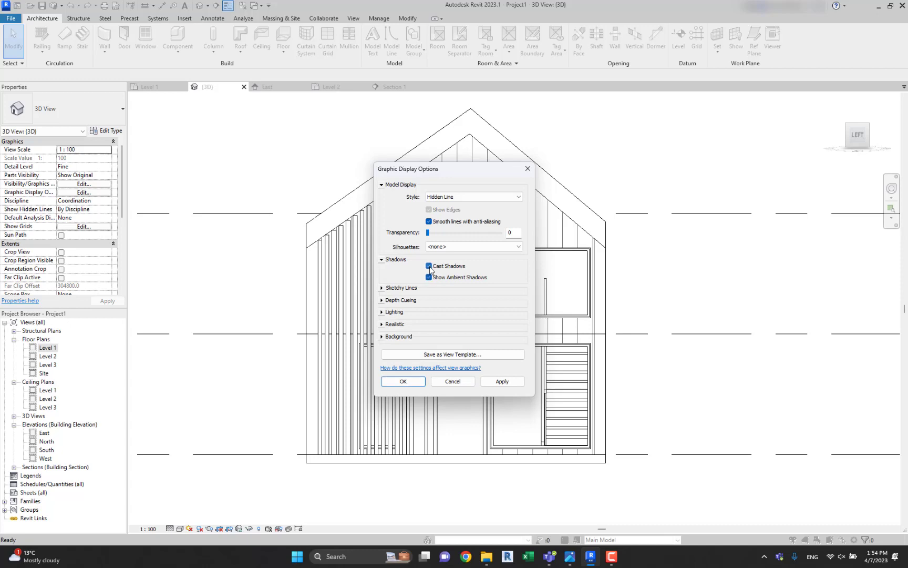
{"action": "left_click", "coordinate": [415, 386]}
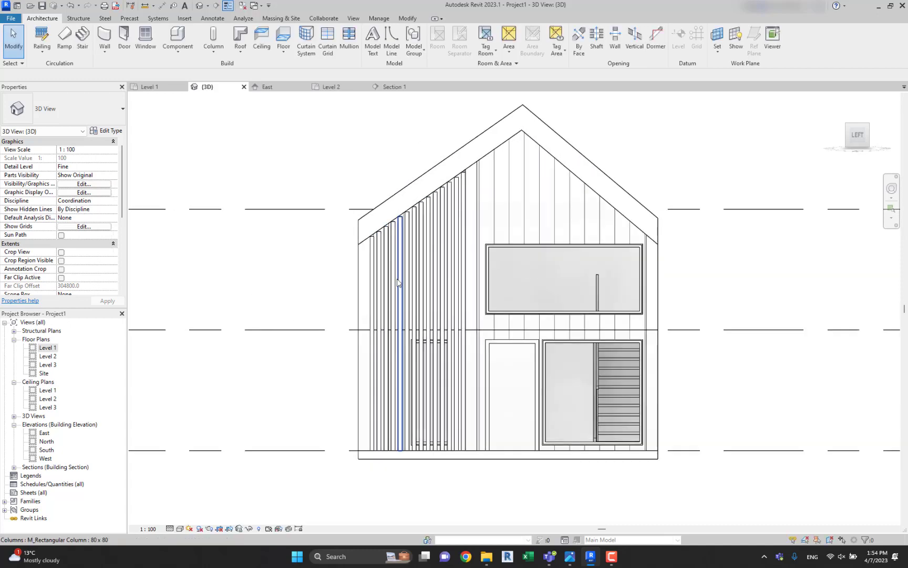
Examine the shaded front facade with its column screen and the two-storey short wall.
{"action": "middle_click_drag", "start_coordinate": [402, 295], "coordinate": [380, 341], "text": "shift"}
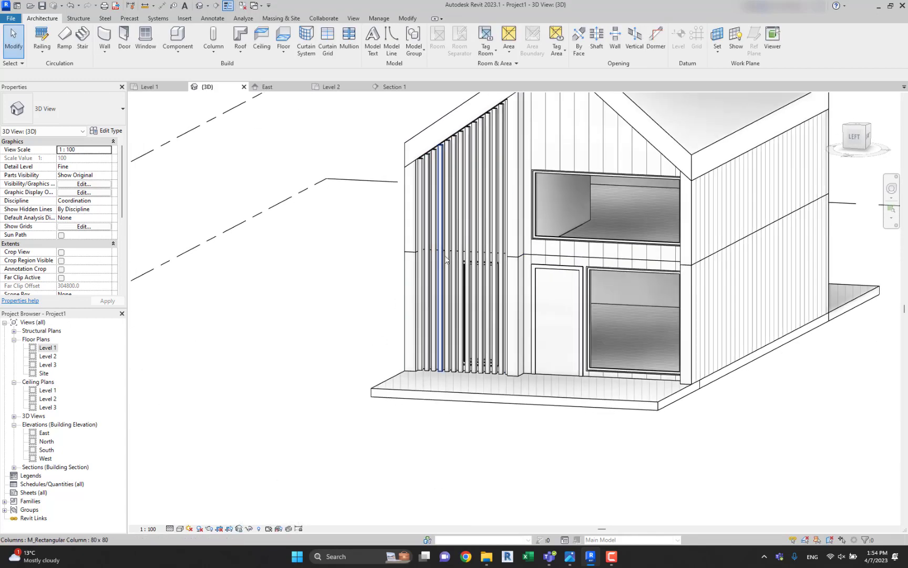
{"action": "middle_click_drag", "start_coordinate": [489, 168], "coordinate": [471, 222]}
{"action": "middle_click_drag", "start_coordinate": [500, 193], "coordinate": [459, 222], "text": "shift"}
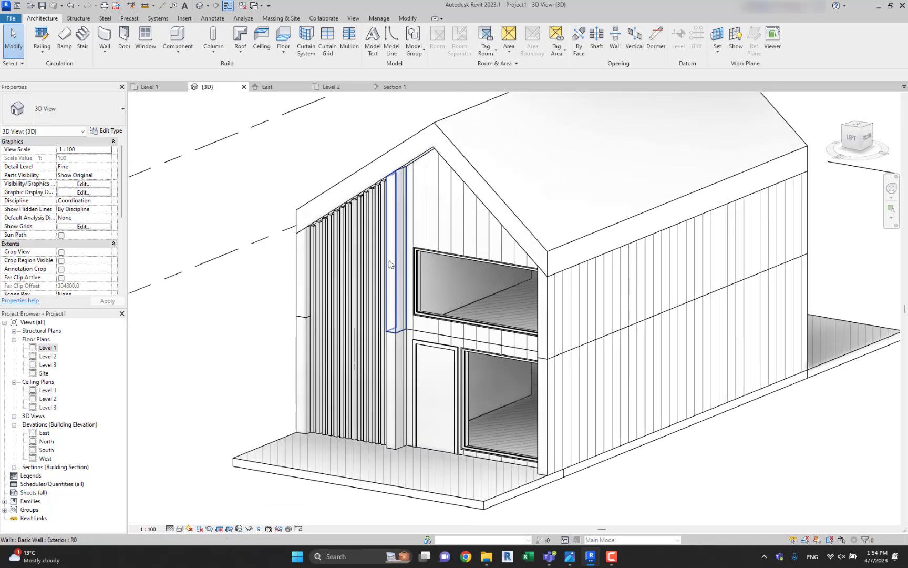
{"action": "left_click", "coordinate": [389, 264]}
{"action": "middle_click_drag", "start_coordinate": [389, 263], "coordinate": [392, 295], "text": "shift"}
{"action": "key", "text": "Escape"}
{"action": "scroll", "coordinate": [247, 341], "scroll_direction": "up", "scroll_amount": 3}
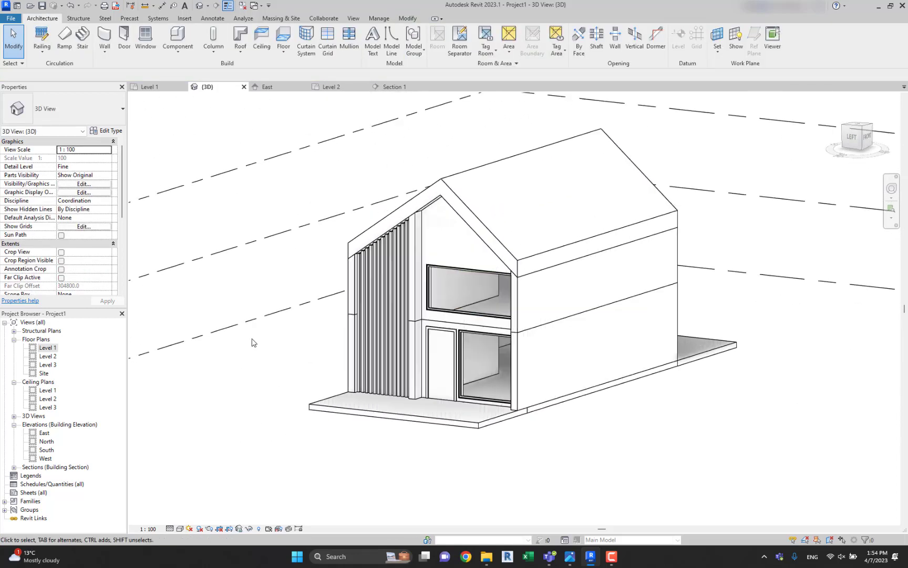
Delete the building section marker crossing the front of the house from the Level 1 floor plan.
{"action": "double_click", "coordinate": [53, 349]}
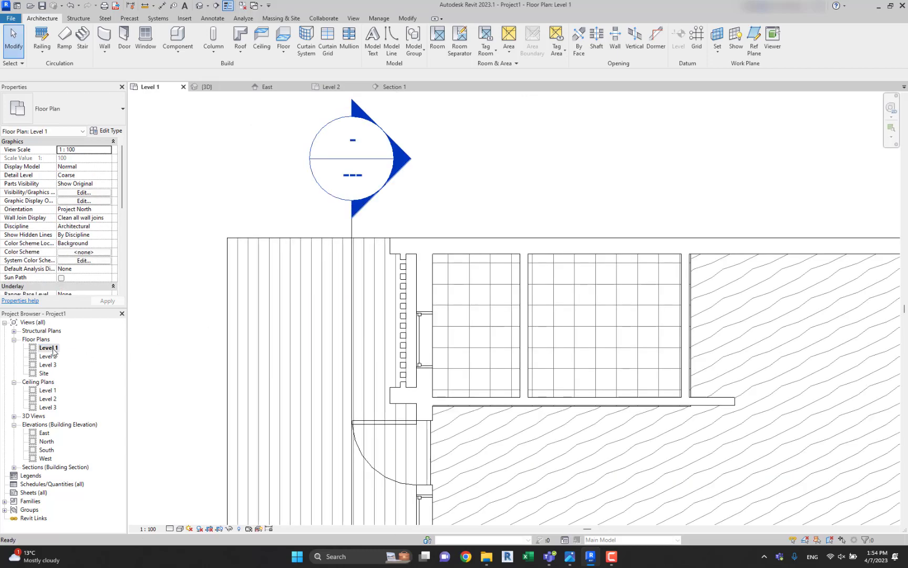
{"action": "scroll", "coordinate": [452, 300], "scroll_direction": "down", "scroll_amount": 3}
{"action": "scroll", "coordinate": [412, 288], "scroll_direction": "up", "scroll_amount": 2}
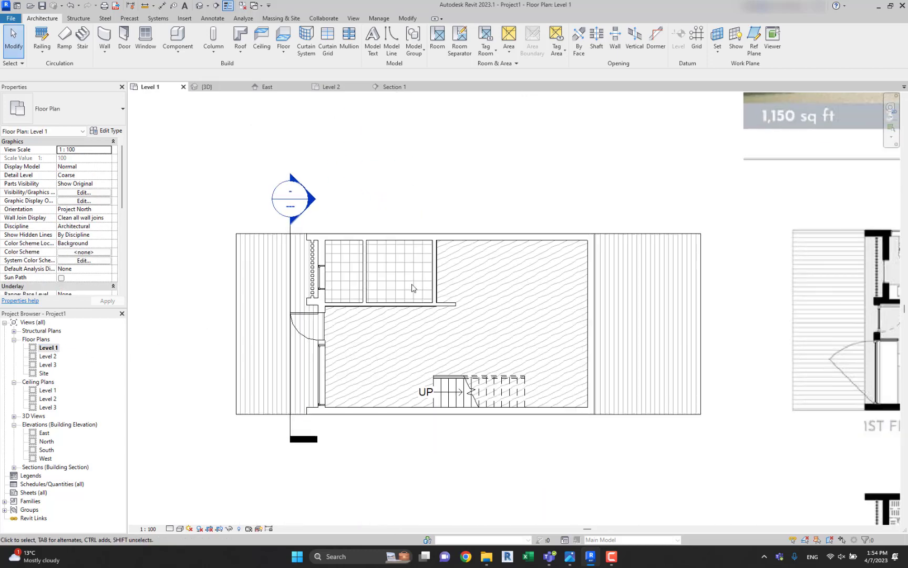
{"action": "left_click", "coordinate": [291, 242]}
{"action": "key", "text": "Delete"}
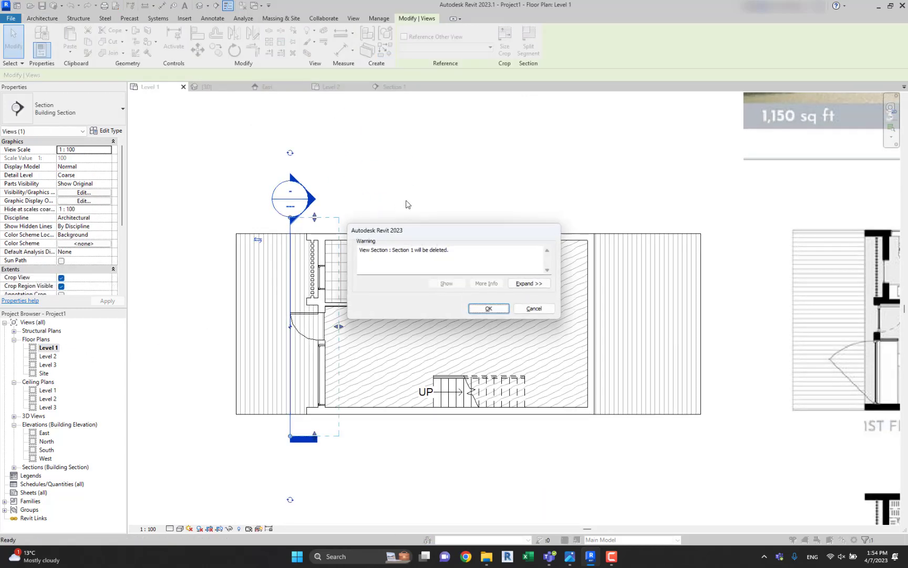
{"action": "left_click", "coordinate": [473, 309]}
Copy the two storey house.jpg reference image from the Level 1 plan and paste it aligned to the Level 2 floor plan view.
{"action": "scroll", "coordinate": [472, 305], "scroll_direction": "down", "scroll_amount": 2}
{"action": "middle_click_drag", "start_coordinate": [564, 313], "coordinate": [304, 306]}
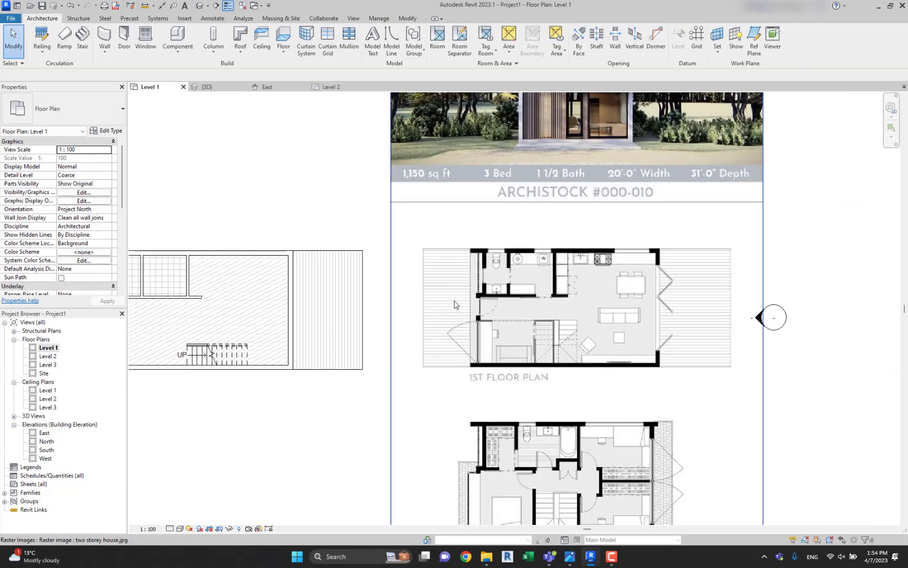
{"action": "middle_click_drag", "start_coordinate": [394, 318], "coordinate": [481, 315]}
{"action": "double_click", "coordinate": [49, 356]}
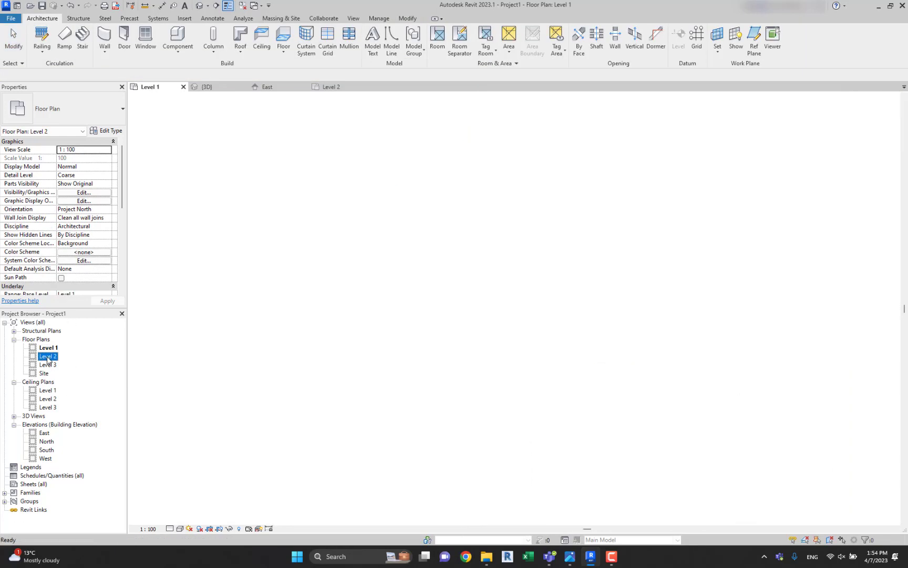
{"action": "scroll", "coordinate": [388, 237], "scroll_direction": "down", "scroll_amount": 5}
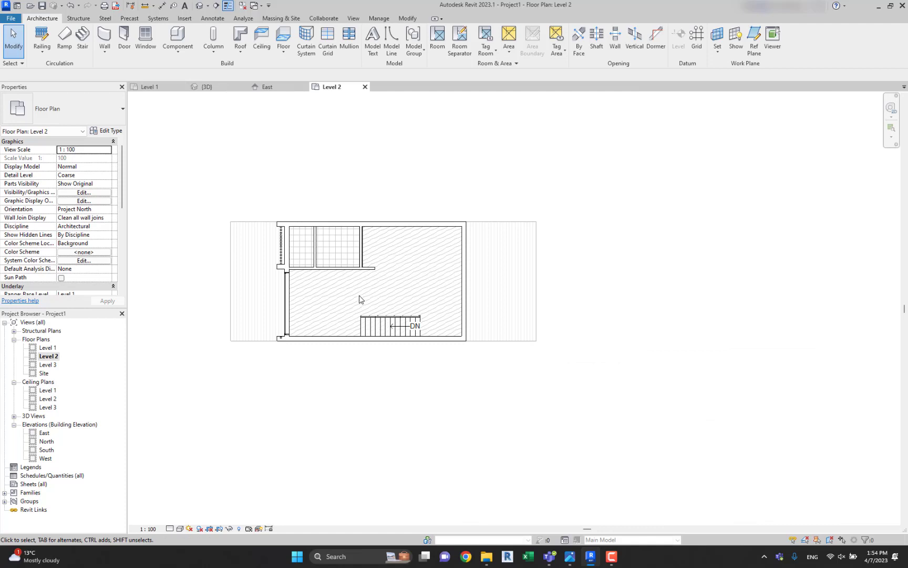
{"action": "double_click", "coordinate": [47, 348]}
{"action": "left_click", "coordinate": [496, 208]}
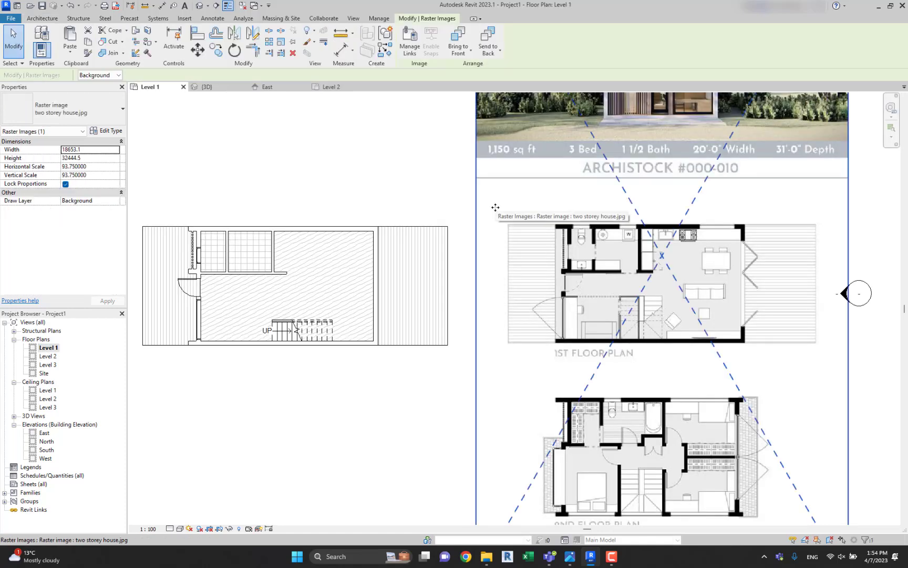
{"action": "left_click", "coordinate": [70, 49]}
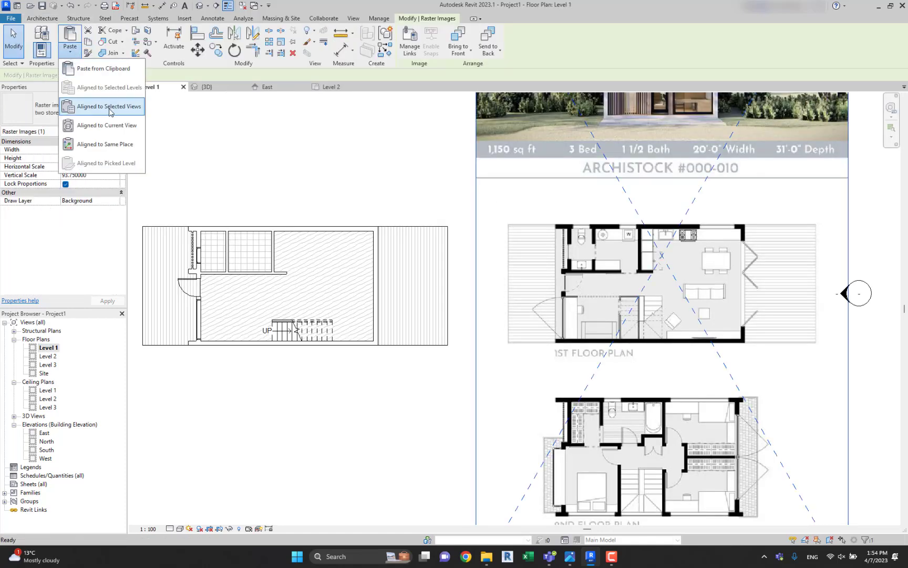
{"action": "left_click", "coordinate": [122, 113]}
{"action": "left_click", "coordinate": [428, 228]}
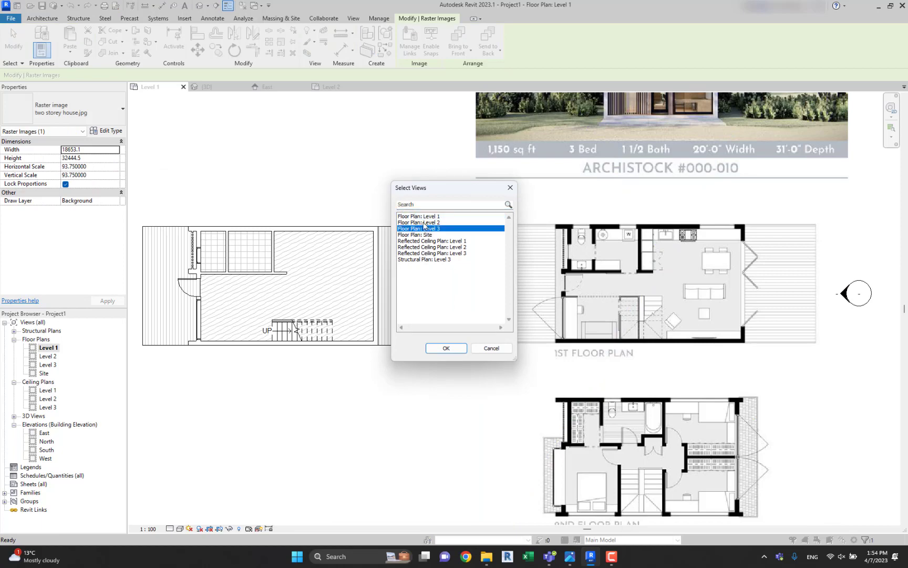
{"action": "left_click", "coordinate": [424, 222]}
{"action": "left_click", "coordinate": [458, 347]}
Move the reference image up in the Level 2 plan until its 2nd floor plan sits beside the modelled house.
{"action": "double_click", "coordinate": [47, 356]}
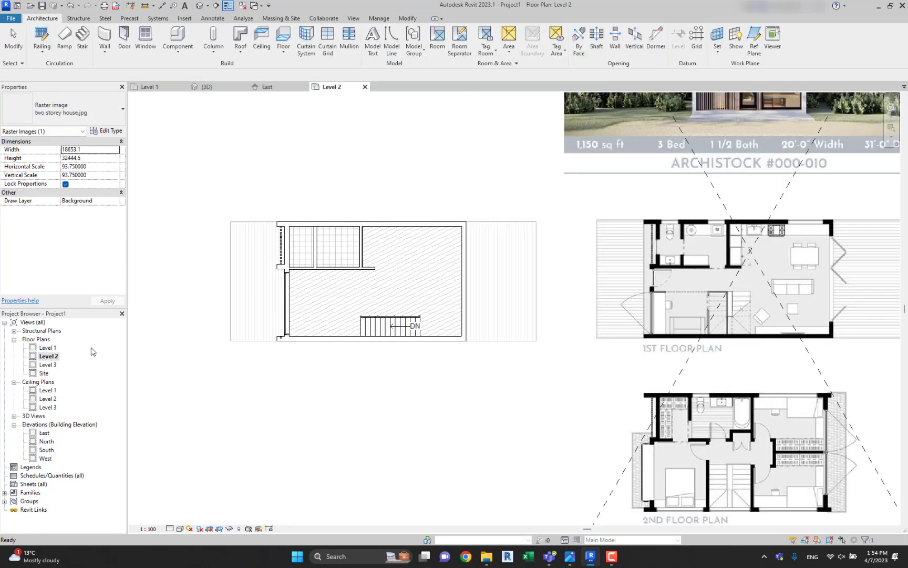
{"action": "scroll", "coordinate": [531, 290], "scroll_direction": "down", "scroll_amount": 1}
{"action": "middle_click_drag", "start_coordinate": [533, 291], "coordinate": [402, 258]}
{"action": "left_click", "coordinate": [375, 367]}
{"action": "left_click", "coordinate": [425, 360]}
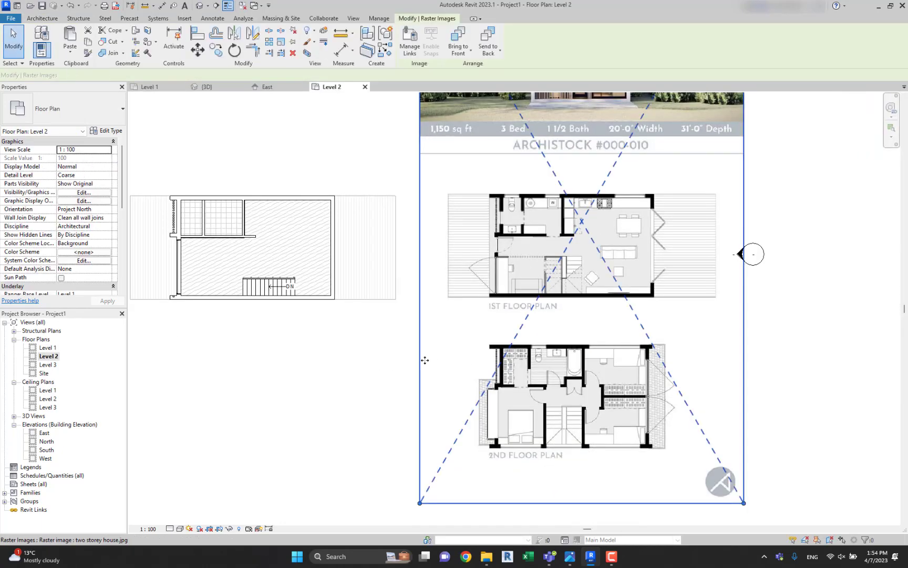
{"action": "left_click_drag", "start_coordinate": [425, 360], "coordinate": [423, 180]}
{"action": "scroll", "coordinate": [425, 193], "scroll_direction": "up", "scroll_amount": 1}
{"action": "middle_click_drag", "start_coordinate": [428, 197], "coordinate": [556, 258]}
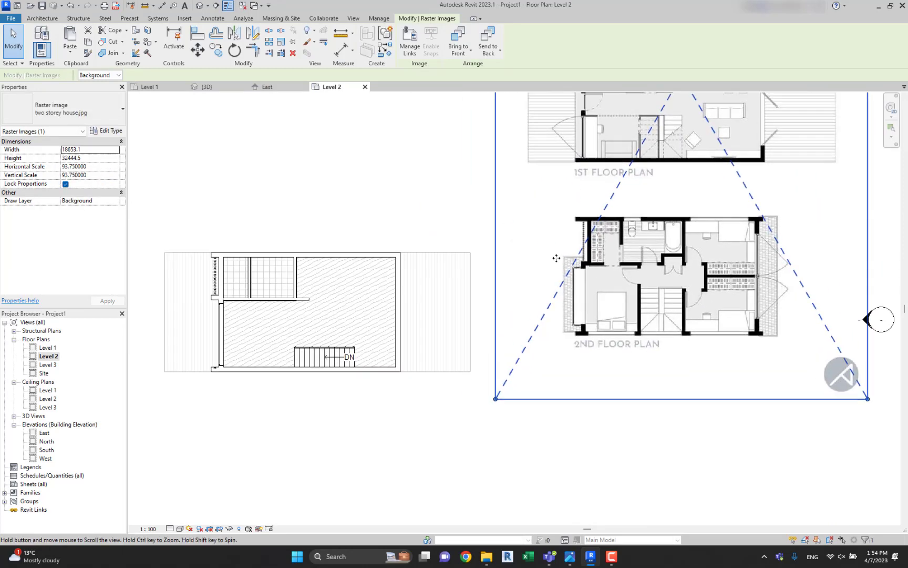
{"action": "left_click", "coordinate": [355, 187]}
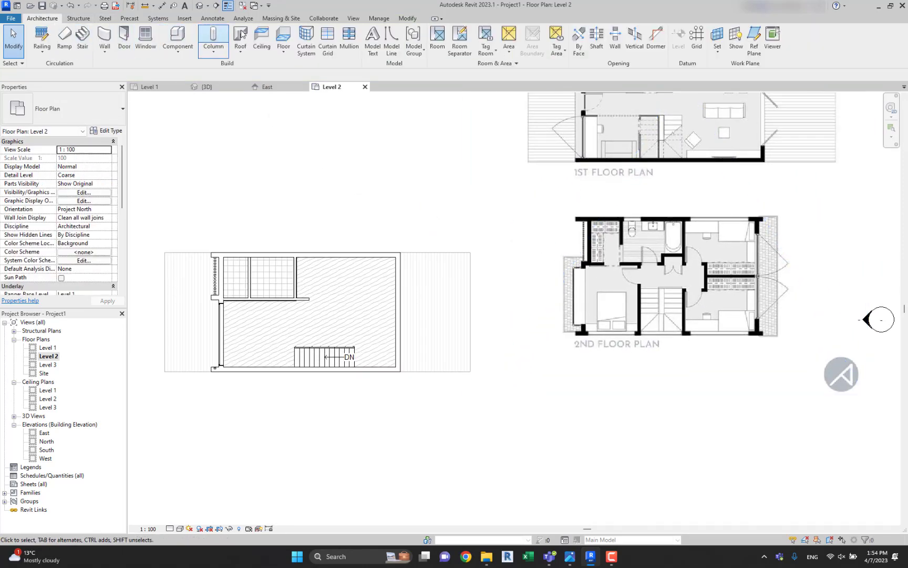
Set the Basic Wall Interior type for new walls on Level 2, without placing a wall.
{"action": "key", "text": "w"}
{"action": "key", "text": "a"}
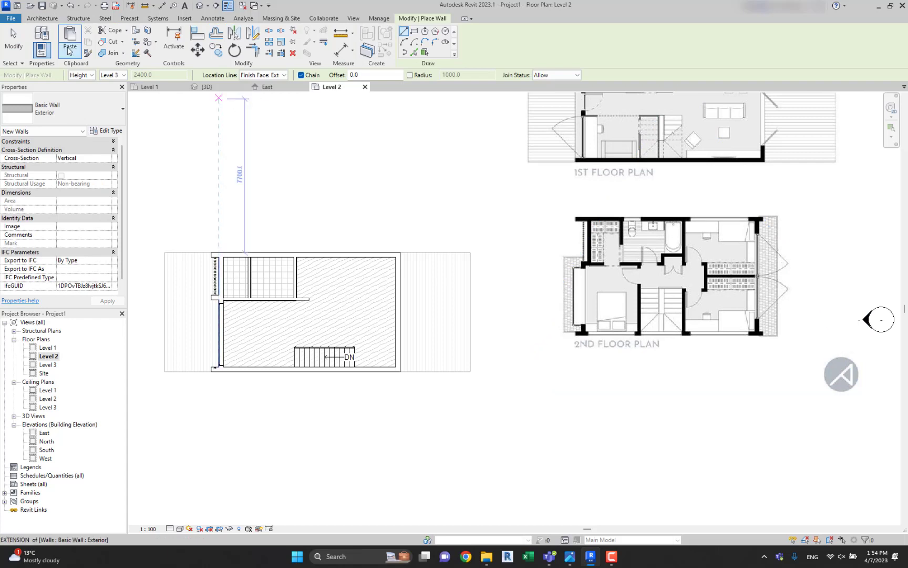
{"action": "left_click", "coordinate": [63, 109]}
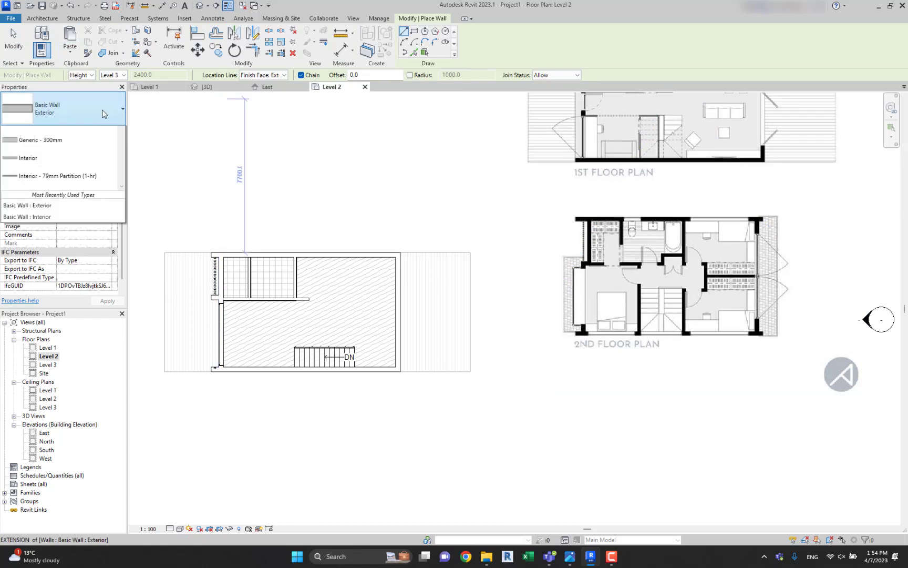
{"action": "left_click", "coordinate": [68, 344]}
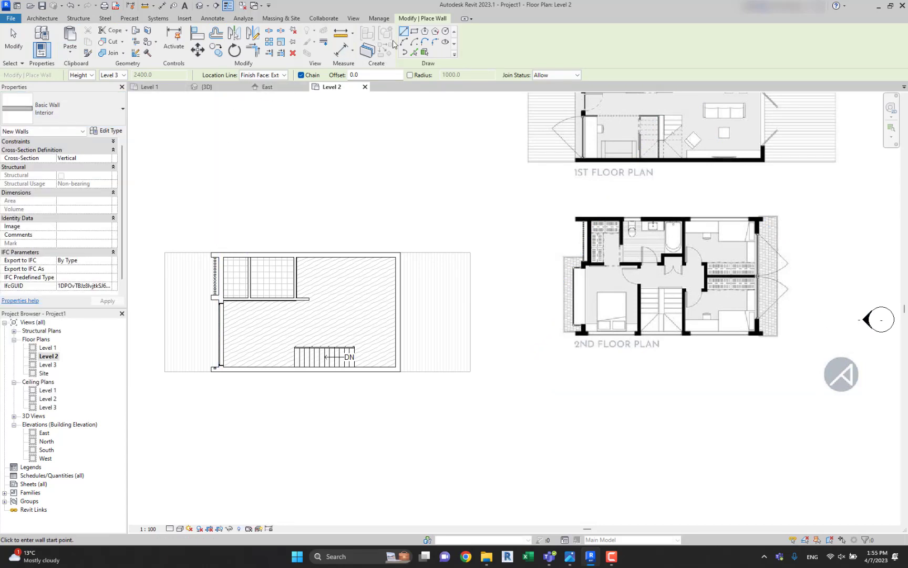
{"action": "scroll", "coordinate": [310, 260], "scroll_direction": "up", "scroll_amount": 4}
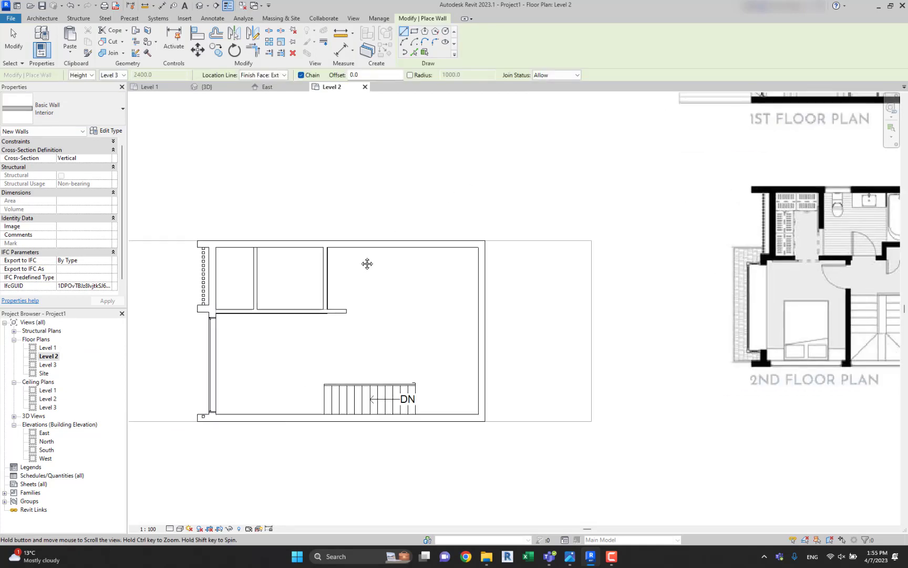
{"action": "scroll", "coordinate": [318, 225], "scroll_direction": "up", "scroll_amount": 3}
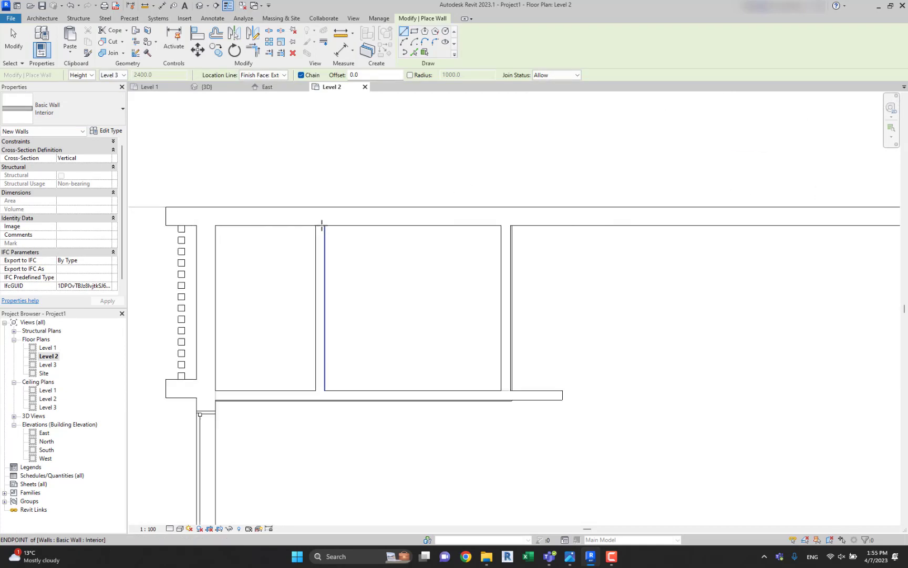
{"action": "key", "text": "Escape"}
Copy the three interior walls around the two tiled rooms and paste them aligned to Level 2.
{"action": "left_click", "coordinate": [323, 239]}
{"action": "scroll", "coordinate": [324, 239], "scroll_direction": "down", "scroll_amount": 2}
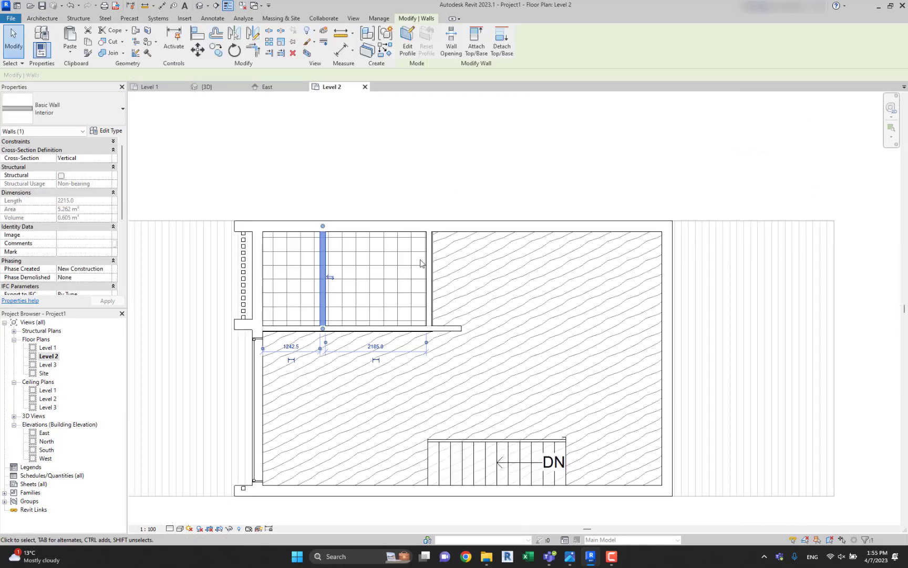
{"action": "scroll", "coordinate": [426, 264], "scroll_direction": "down", "scroll_amount": 2}
{"action": "scroll", "coordinate": [426, 264], "scroll_direction": "up", "scroll_amount": 2}
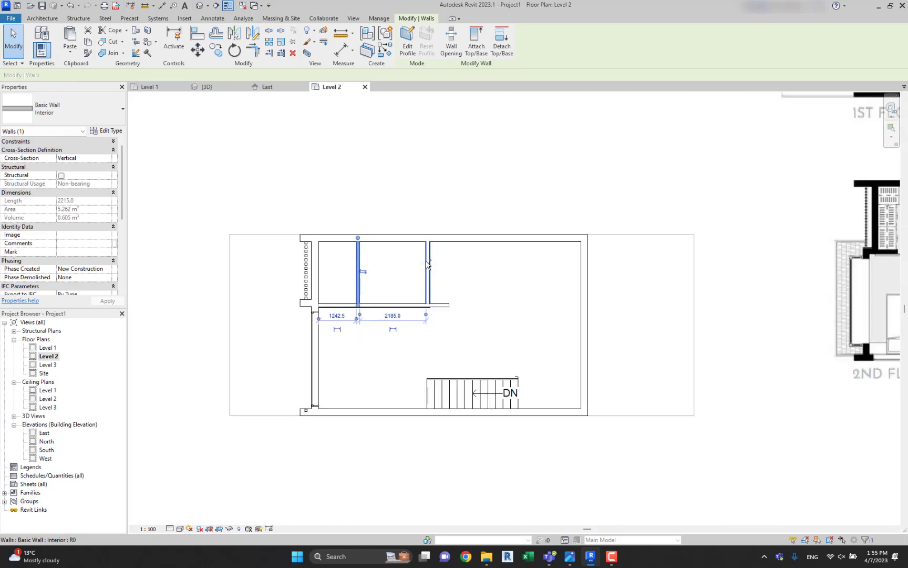
{"action": "left_click", "coordinate": [429, 266], "text": "ctrl"}
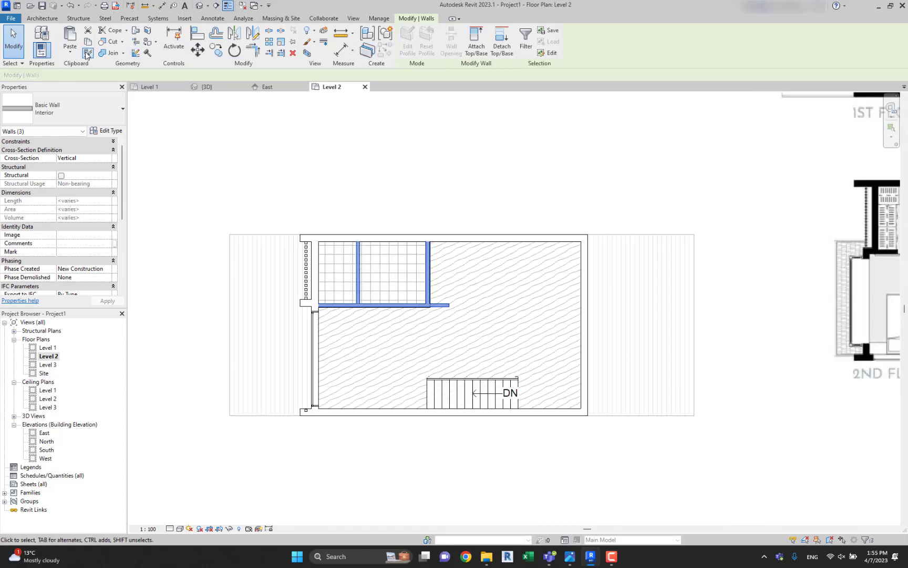
{"action": "left_click", "coordinate": [70, 53]}
{"action": "left_click", "coordinate": [89, 85]}
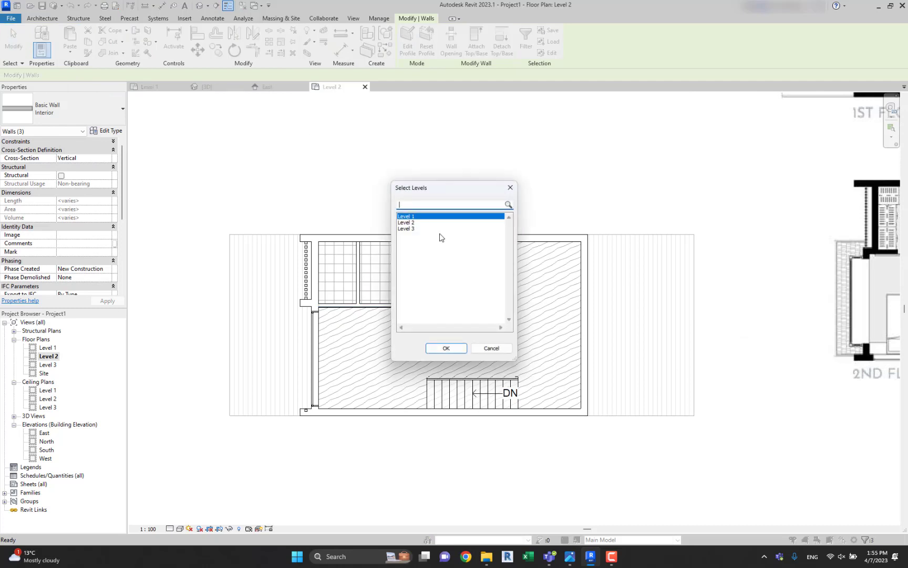
{"action": "left_click", "coordinate": [410, 223]}
{"action": "left_click", "coordinate": [446, 348]}
{"action": "left_click", "coordinate": [484, 182]}
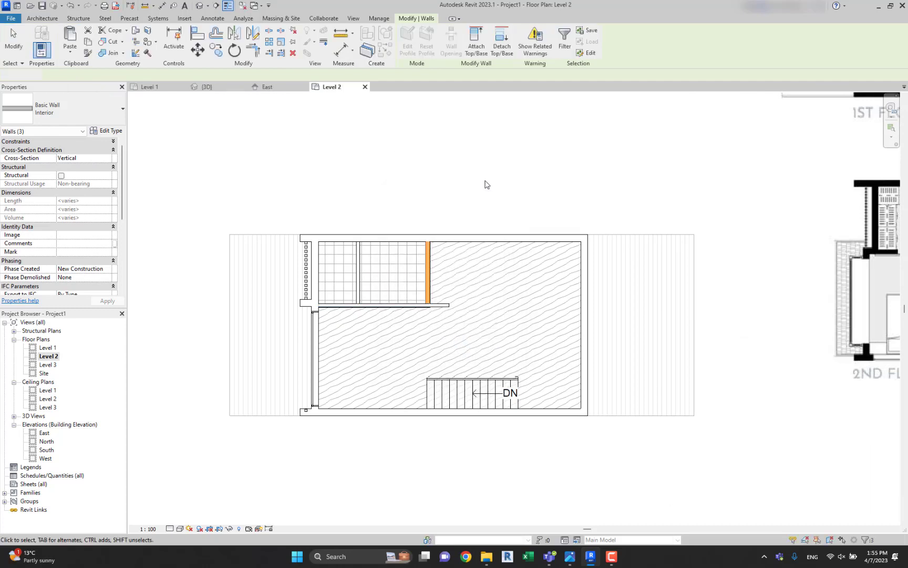
Turn on the section box in the default 3D view.
{"action": "left_click", "coordinate": [197, 7]}
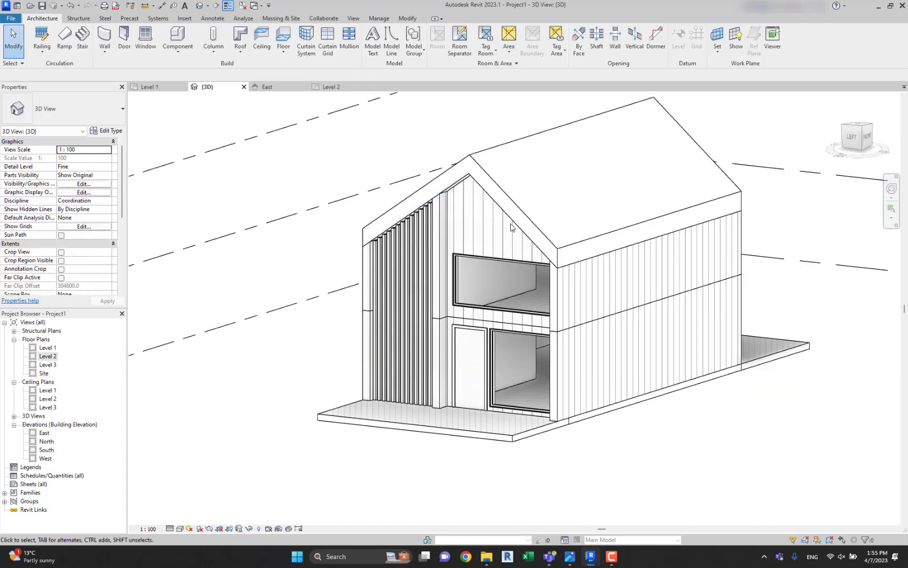
{"action": "scroll", "coordinate": [63, 239], "scroll_direction": "down", "scroll_amount": 5}
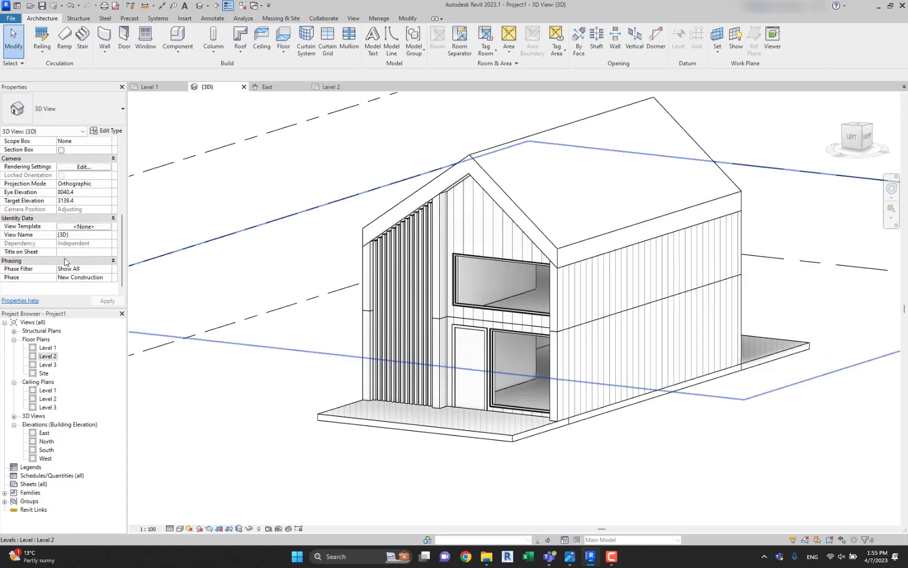
{"action": "scroll", "coordinate": [64, 253], "scroll_direction": "up", "scroll_amount": 3}
{"action": "scroll", "coordinate": [414, 152], "scroll_direction": "down", "scroll_amount": 4}
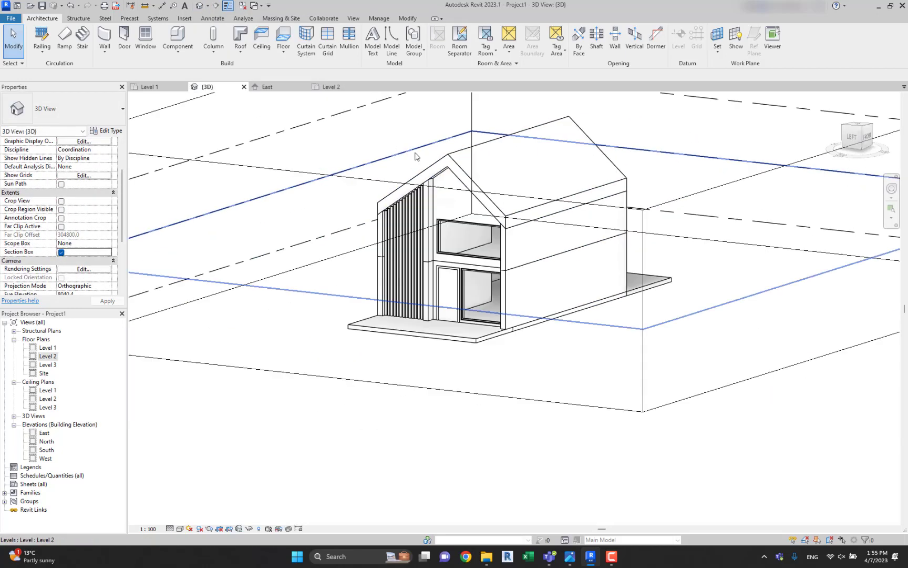
Lower the top of the section box below the roof to expose the upper-storey interior walls and view them from above.
{"action": "middle_click_drag", "start_coordinate": [416, 153], "coordinate": [381, 247]}
{"action": "left_click", "coordinate": [423, 131]}
{"action": "scroll", "coordinate": [423, 131], "scroll_direction": "down", "scroll_amount": 4}
{"action": "left_click_drag", "start_coordinate": [469, 176], "coordinate": [469, 206]}
{"action": "left_click_drag", "start_coordinate": [617, 259], "coordinate": [526, 249]}
{"action": "left_click", "coordinate": [406, 352]}
{"action": "scroll", "coordinate": [433, 216], "scroll_direction": "up", "scroll_amount": 3}
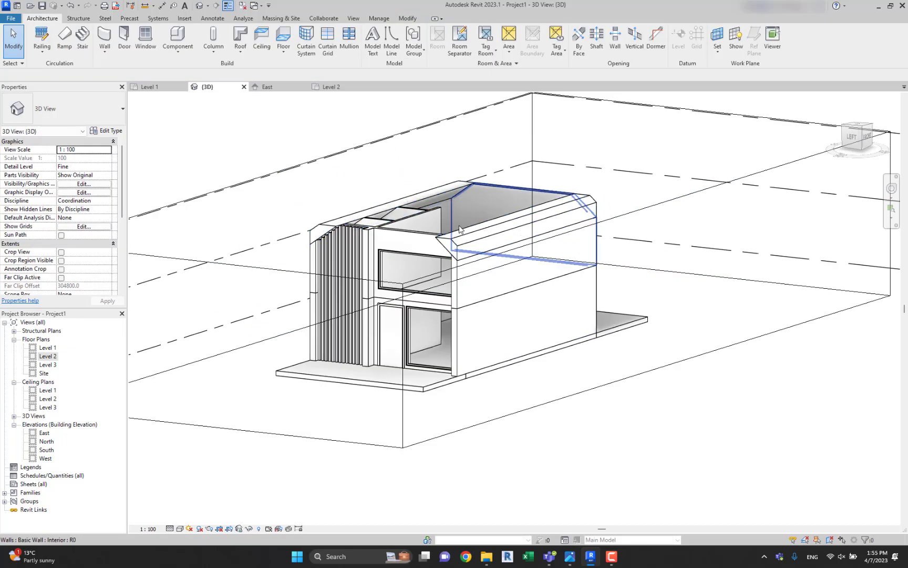
{"action": "left_click", "coordinate": [640, 209]}
{"action": "left_click_drag", "start_coordinate": [471, 190], "coordinate": [471, 212]}
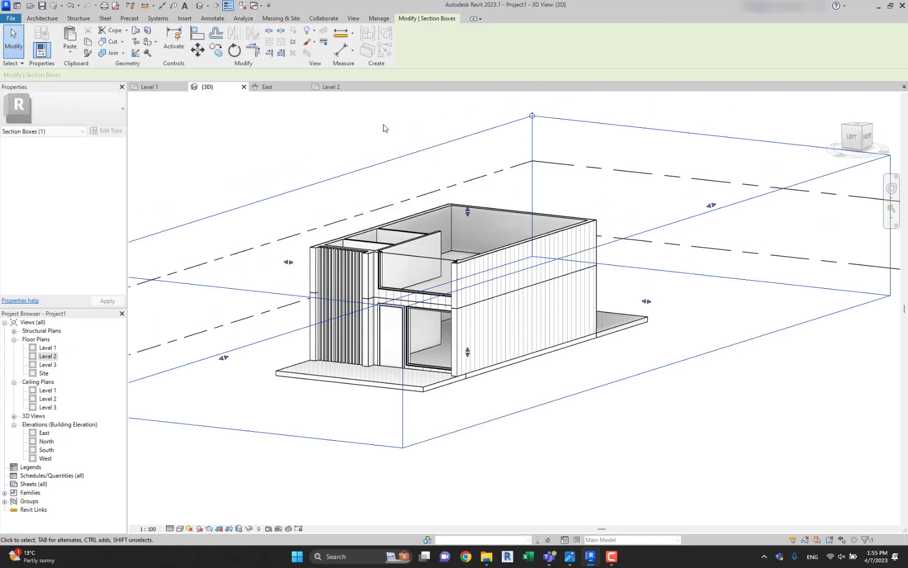
{"action": "left_click", "coordinate": [385, 128]}
{"action": "middle_click_drag", "start_coordinate": [420, 226], "coordinate": [357, 303], "text": "shift"}
{"action": "scroll", "coordinate": [476, 231], "scroll_direction": "up", "scroll_amount": 2}
{"action": "middle_click_drag", "start_coordinate": [479, 231], "coordinate": [397, 260], "text": "shift"}
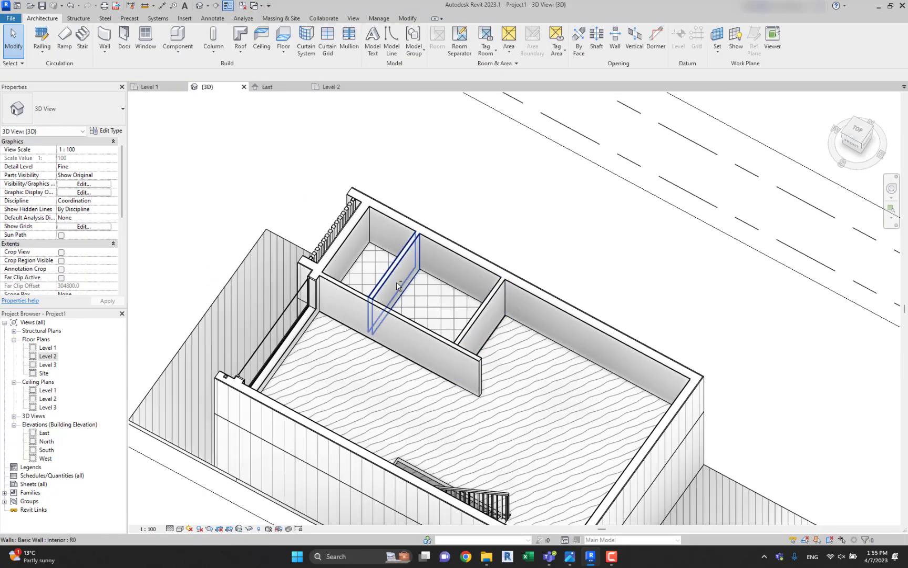
{"action": "middle_click_drag", "start_coordinate": [476, 324], "coordinate": [515, 344], "text": "shift"}
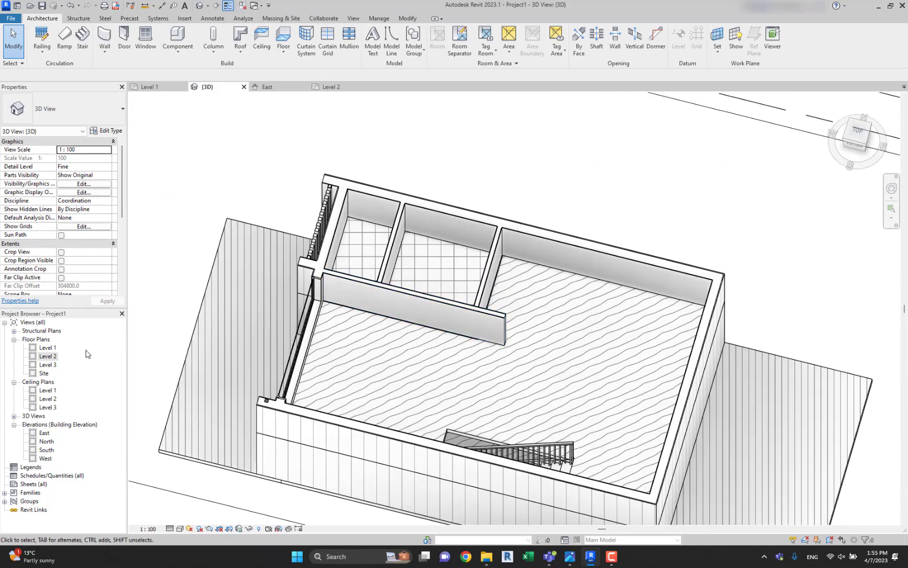
Open the Level 2 floor plan, compare it with the reference second floor plan and start the Wall command.
{"action": "double_click", "coordinate": [50, 356]}
{"action": "middle_click_drag", "start_coordinate": [521, 206], "coordinate": [416, 237]}
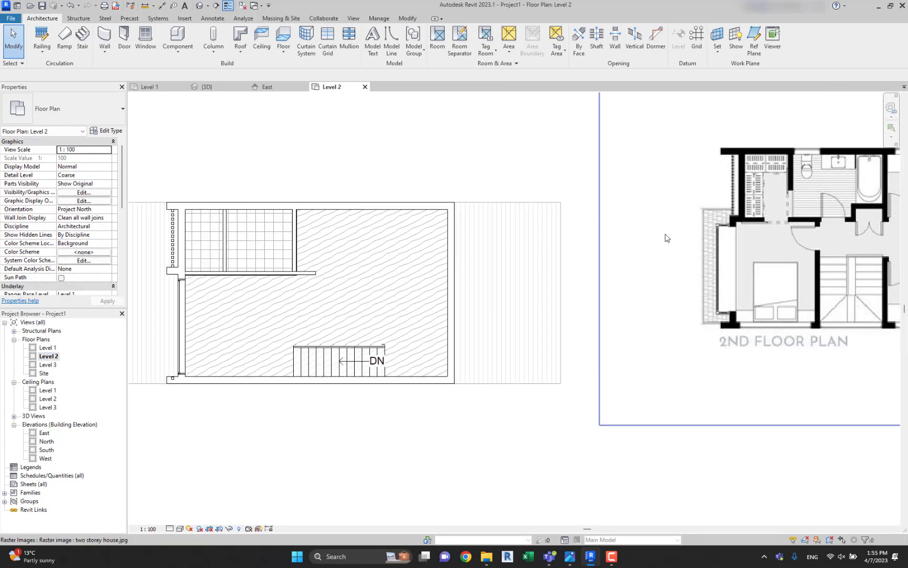
{"action": "middle_click_drag", "start_coordinate": [666, 235], "coordinate": [638, 229]}
{"action": "middle_click_drag", "start_coordinate": [304, 272], "coordinate": [342, 265]}
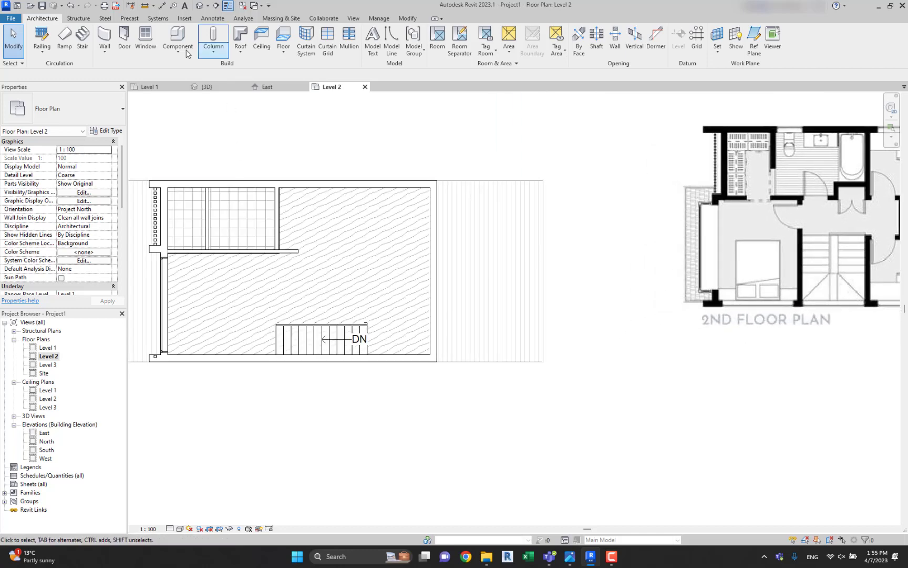
{"action": "key", "text": "w"}
{"action": "key", "text": "a"}
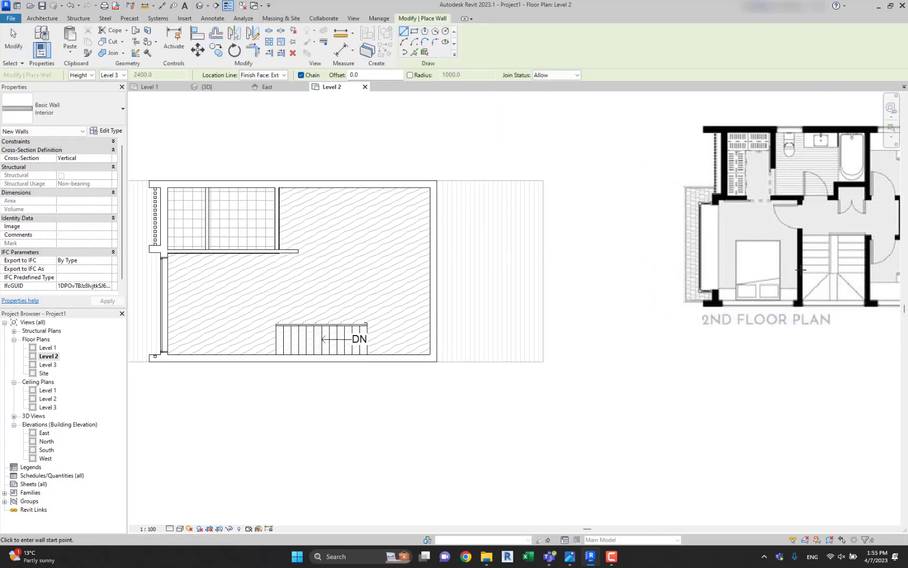
{"action": "middle_click_drag", "start_coordinate": [496, 305], "coordinate": [644, 301]}
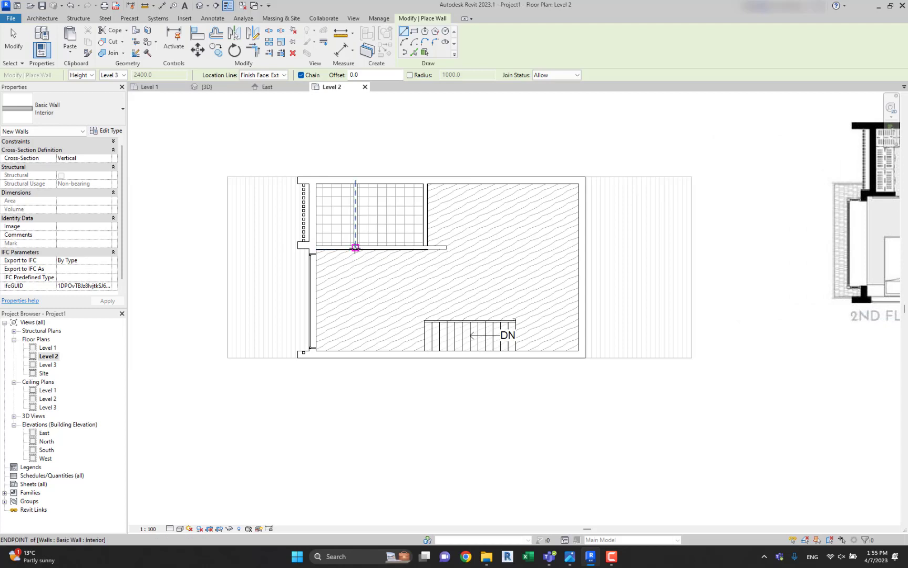
{"action": "scroll", "coordinate": [405, 248], "scroll_direction": "down", "scroll_amount": 2}
{"action": "scroll", "coordinate": [400, 248], "scroll_direction": "up", "scroll_amount": 2}
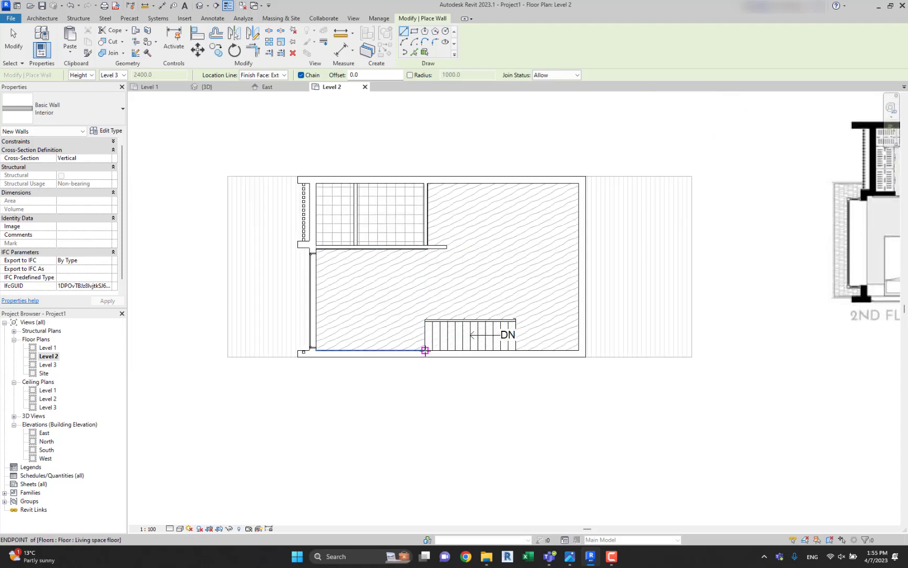
{"action": "left_click", "coordinate": [425, 350]}
{"action": "scroll", "coordinate": [426, 247], "scroll_direction": "up", "scroll_amount": 3}
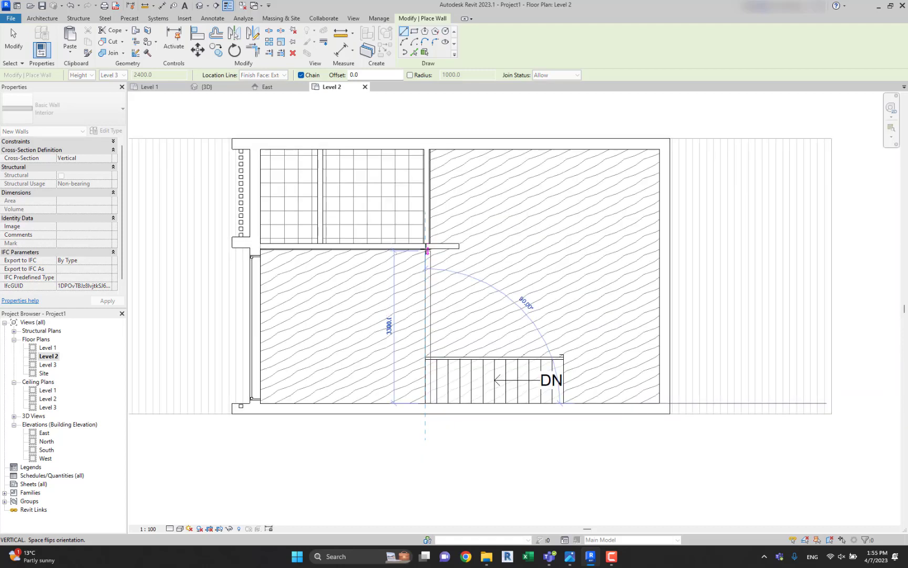
{"action": "key", "text": "Escape"}
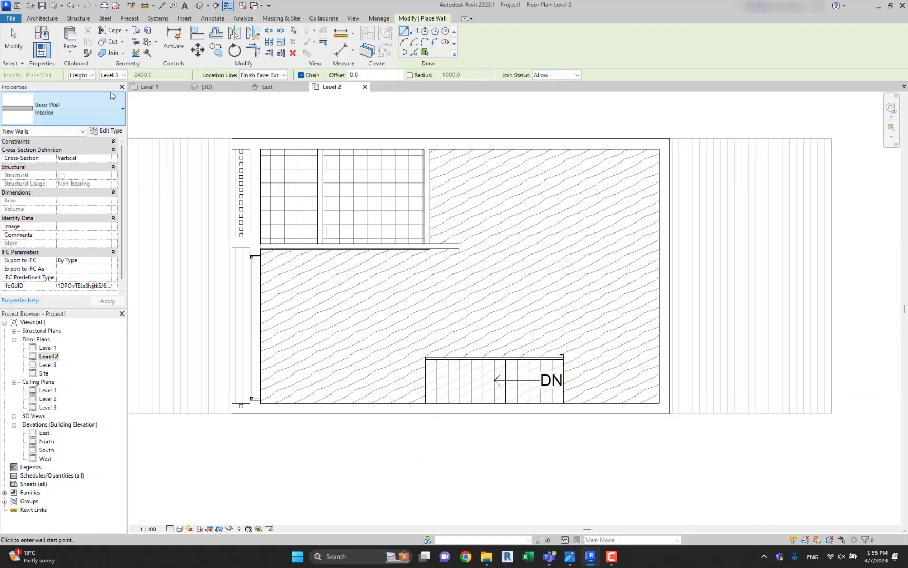
Try Level 2 as the top level for new walls and reset the constraints to an unconnected height of 4000 mm.
{"action": "left_click", "coordinate": [87, 75]}
{"action": "left_click", "coordinate": [116, 75]}
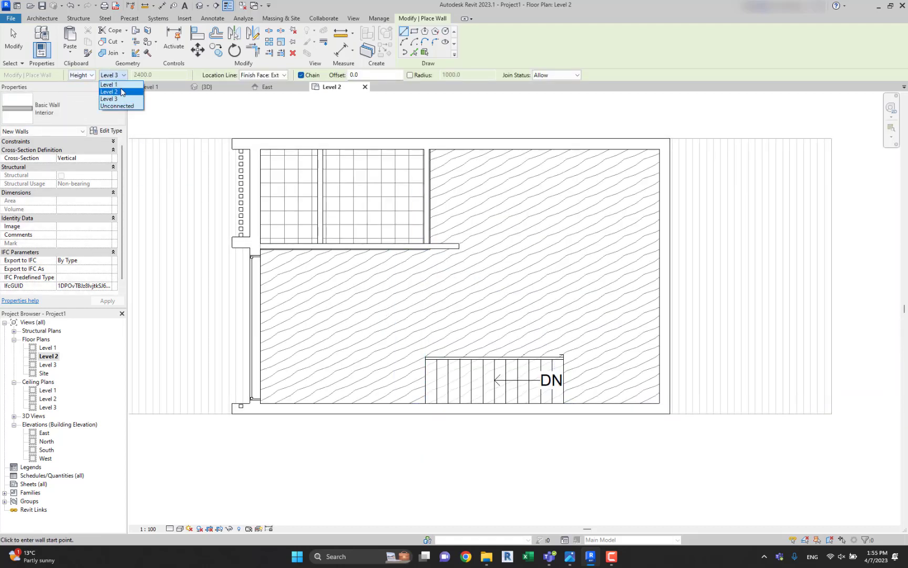
{"action": "left_click", "coordinate": [110, 92]}
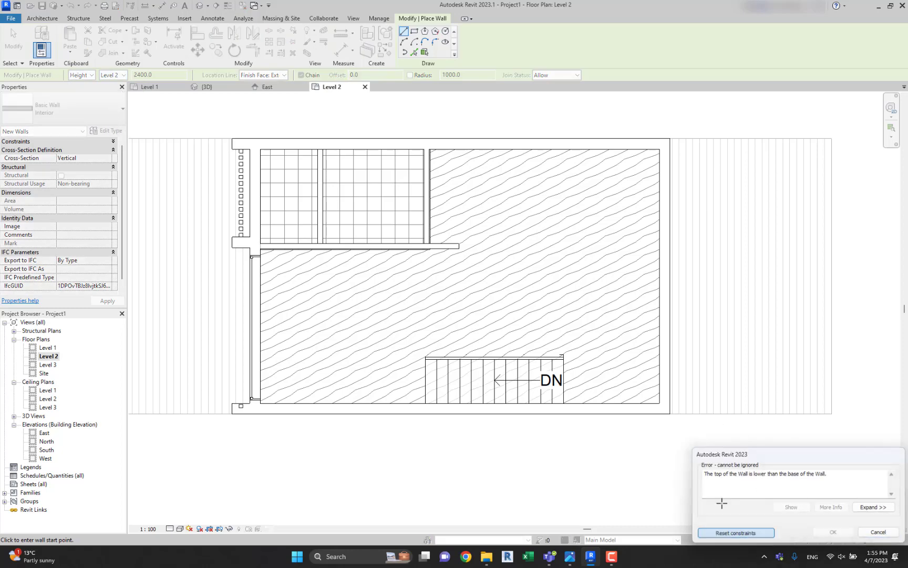
{"action": "left_click", "coordinate": [752, 533]}
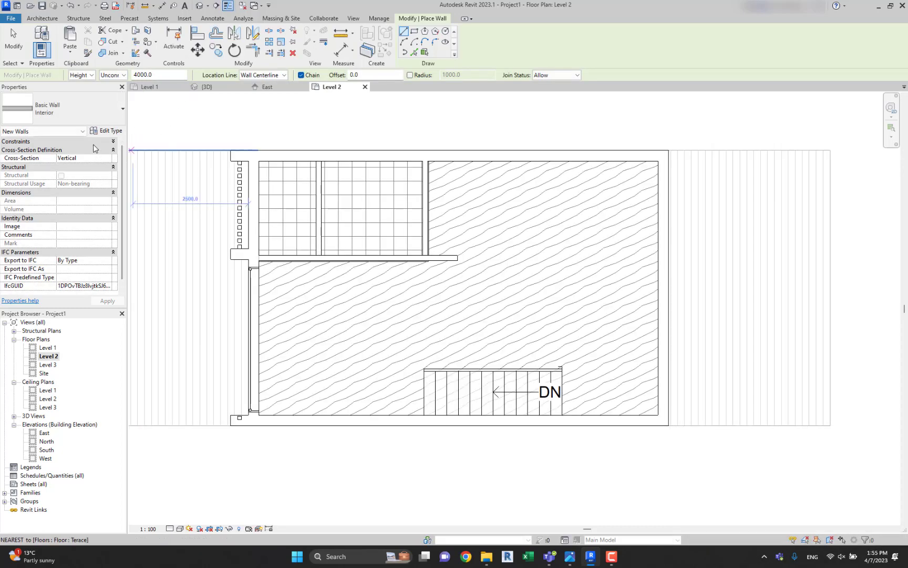
{"action": "left_click", "coordinate": [108, 141]}
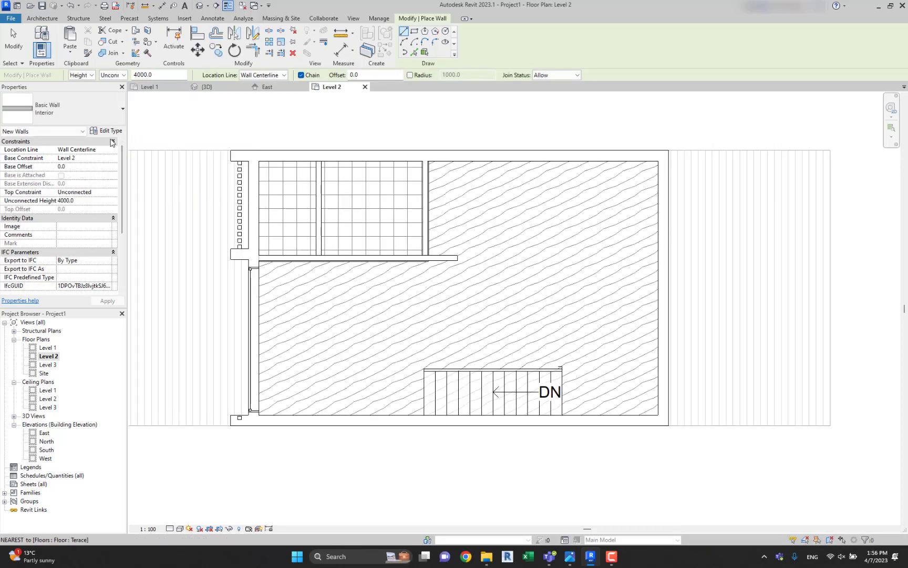
{"action": "left_click", "coordinate": [108, 193]}
{"action": "left_click", "coordinate": [108, 192]}
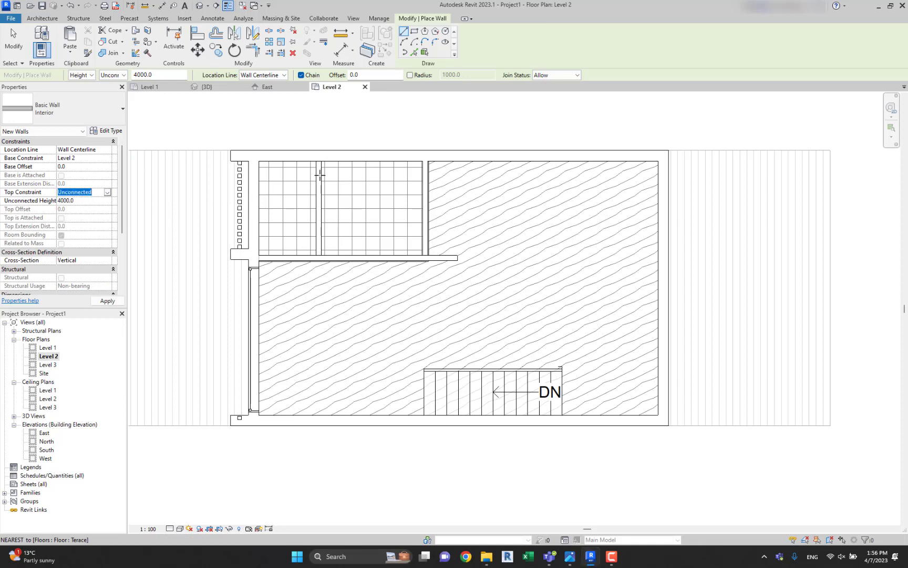
Draw an interior wall about 3515 mm long from the long partition past the stair's end to the opposite exterior wall.
{"action": "left_click", "coordinate": [425, 258]}
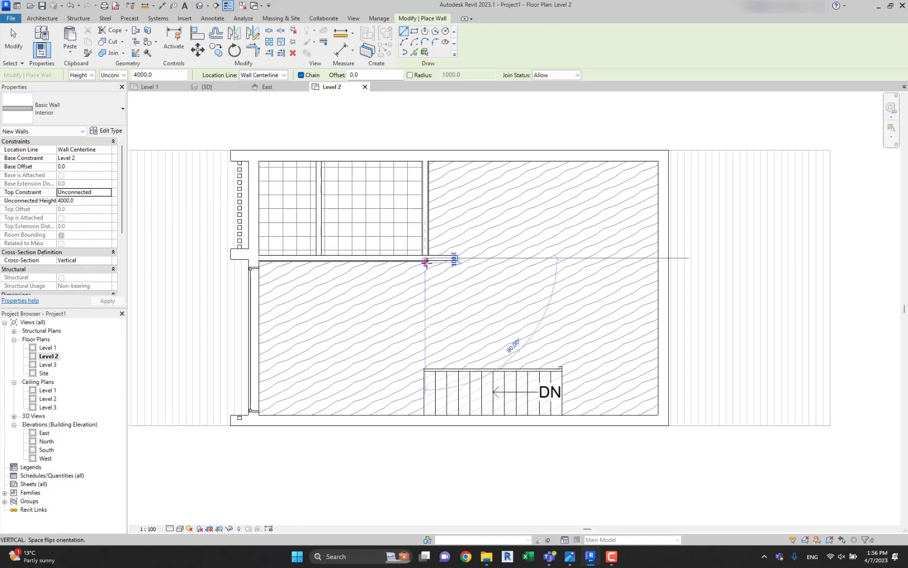
{"action": "left_click", "coordinate": [425, 419]}
{"action": "key", "text": "Escape"}
{"action": "key", "text": "Escape"}
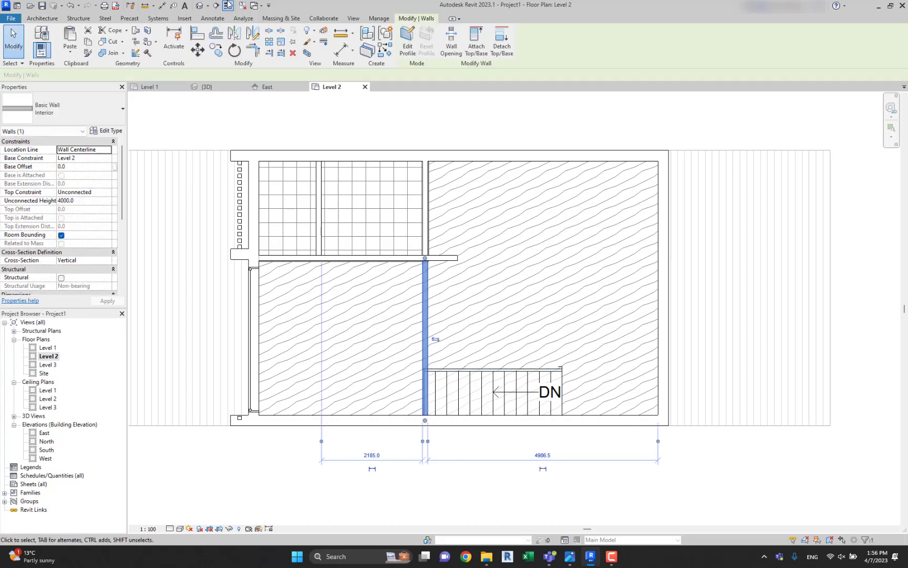
Raise the top of the section box in the 3D view and inspect the height of the new interior wall.
{"action": "left_click", "coordinate": [201, 6]}
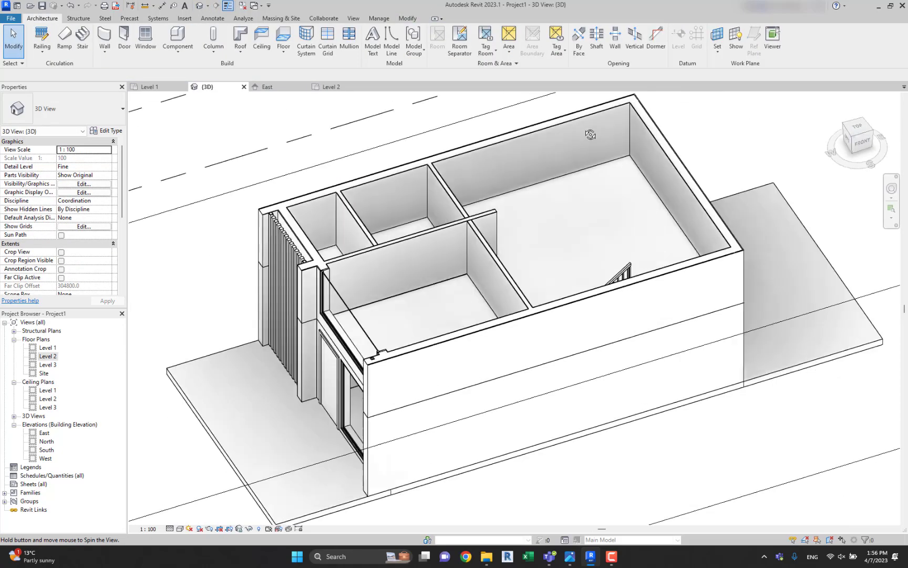
{"action": "scroll", "coordinate": [578, 220], "scroll_direction": "down", "scroll_amount": 3}
{"action": "left_click", "coordinate": [494, 211]}
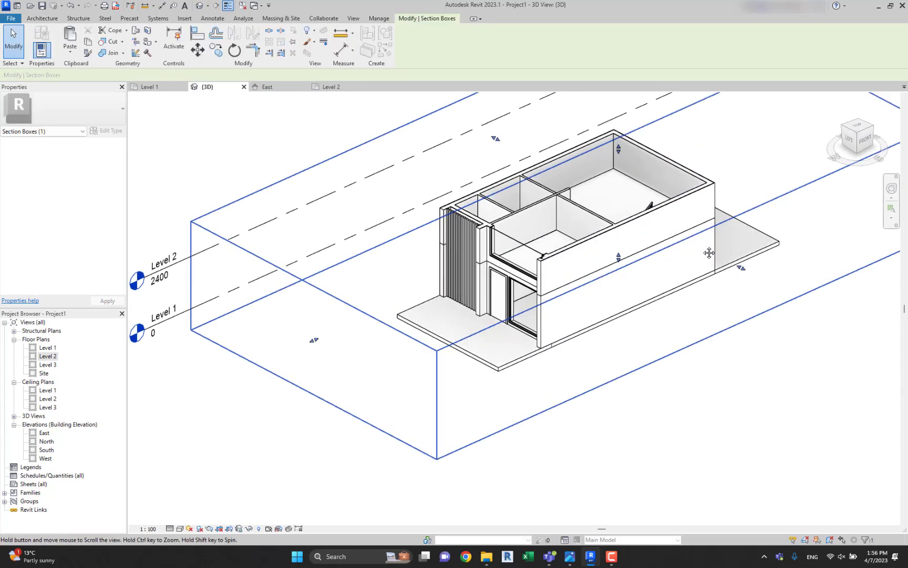
{"action": "scroll", "coordinate": [493, 219], "scroll_direction": "up", "scroll_amount": 2}
{"action": "middle_click_drag", "start_coordinate": [495, 220], "coordinate": [521, 203], "text": "shift"}
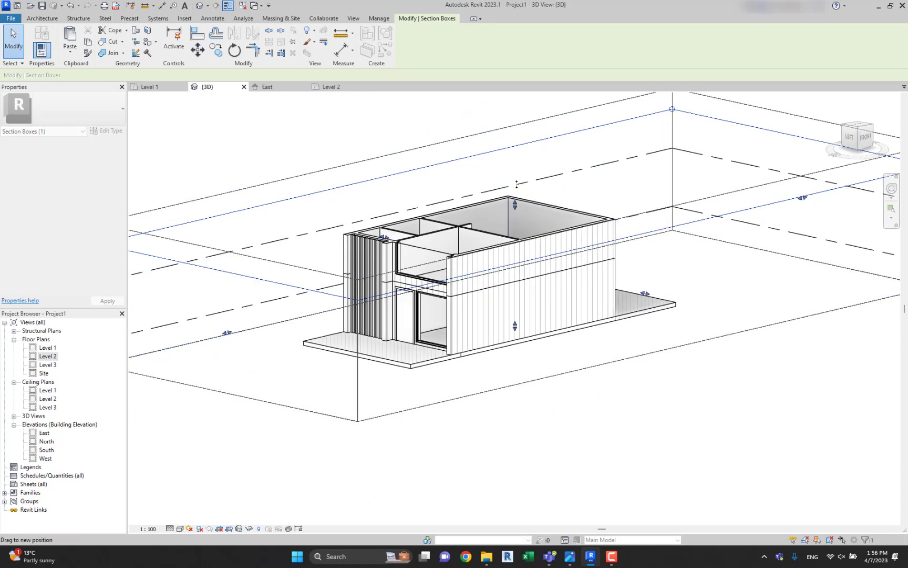
{"action": "left_click", "coordinate": [476, 216]}
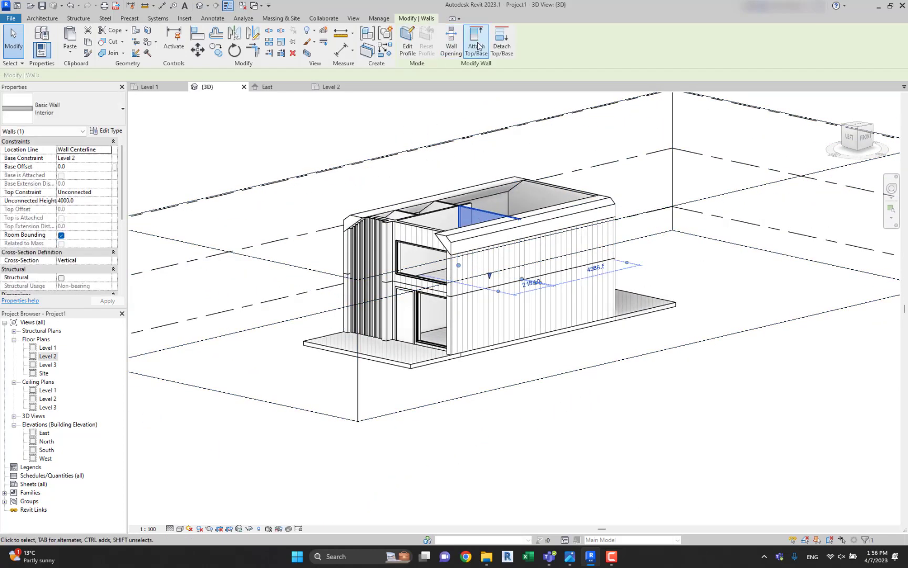
{"action": "scroll", "coordinate": [456, 195], "scroll_direction": "up", "scroll_amount": 3}
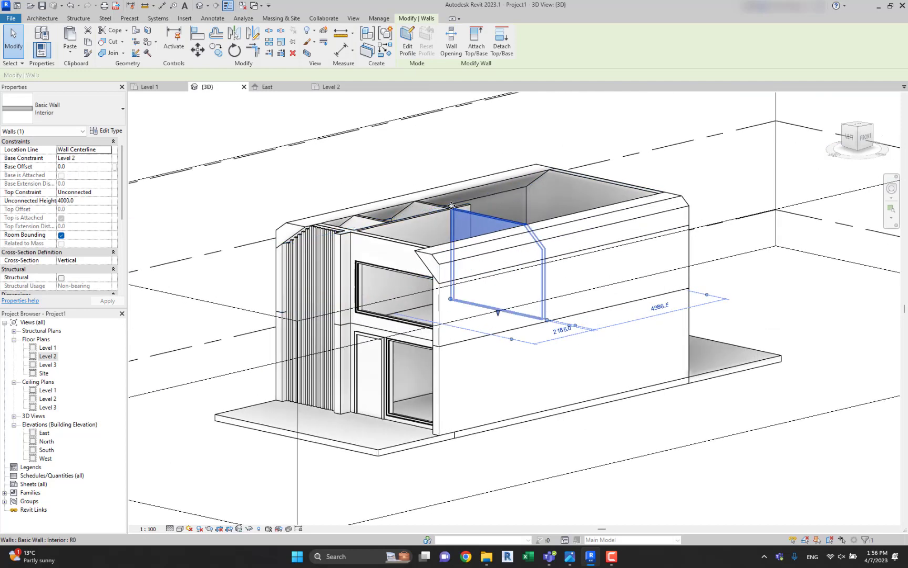
{"action": "left_click", "coordinate": [247, 221]}
Return to the Level 2 floor plan and examine the room layout in the reference second floor plan.
{"action": "left_click", "coordinate": [329, 87]}
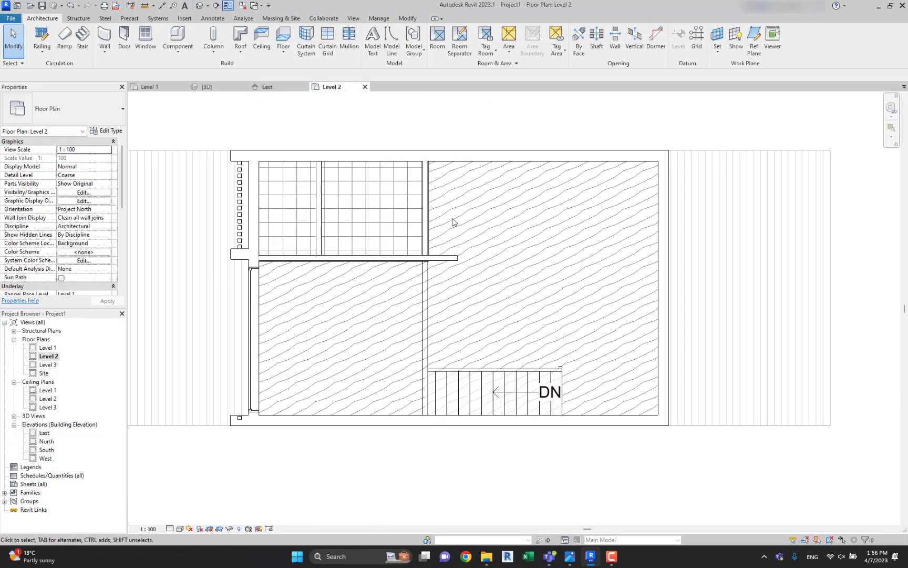
{"action": "scroll", "coordinate": [452, 257], "scroll_direction": "up", "scroll_amount": 5}
{"action": "scroll", "coordinate": [451, 257], "scroll_direction": "down", "scroll_amount": 5}
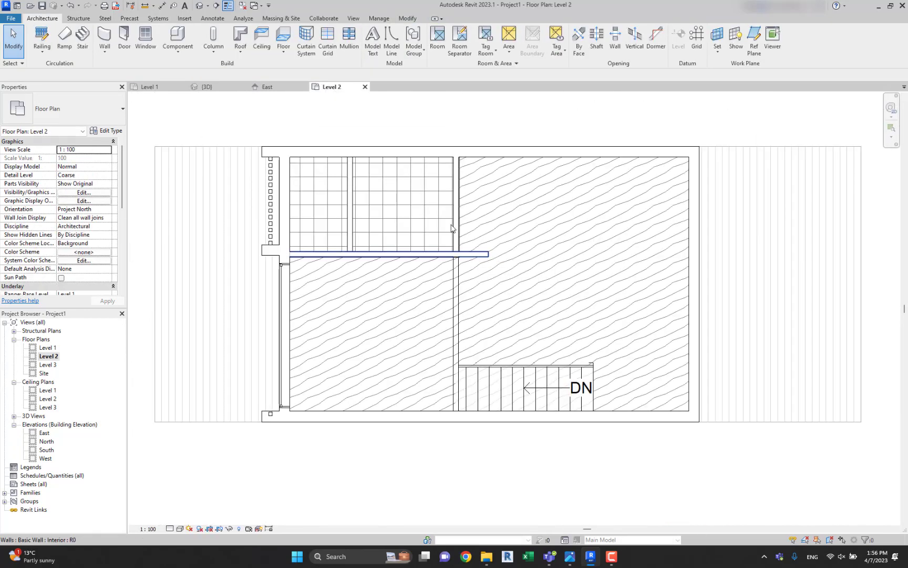
{"action": "middle_click_drag", "start_coordinate": [461, 221], "coordinate": [298, 230]}
{"action": "scroll", "coordinate": [298, 230], "scroll_direction": "down", "scroll_amount": 4}
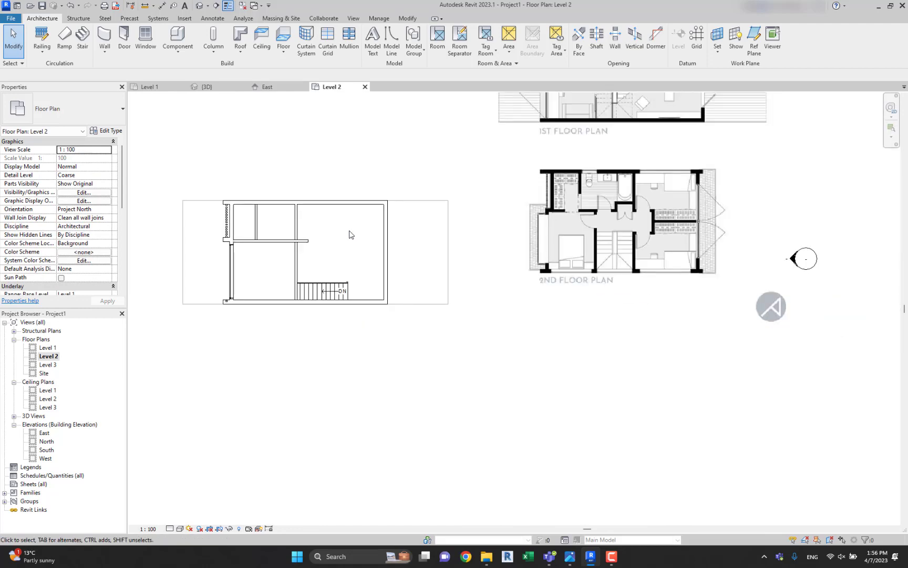
{"action": "scroll", "coordinate": [628, 215], "scroll_direction": "up", "scroll_amount": 3}
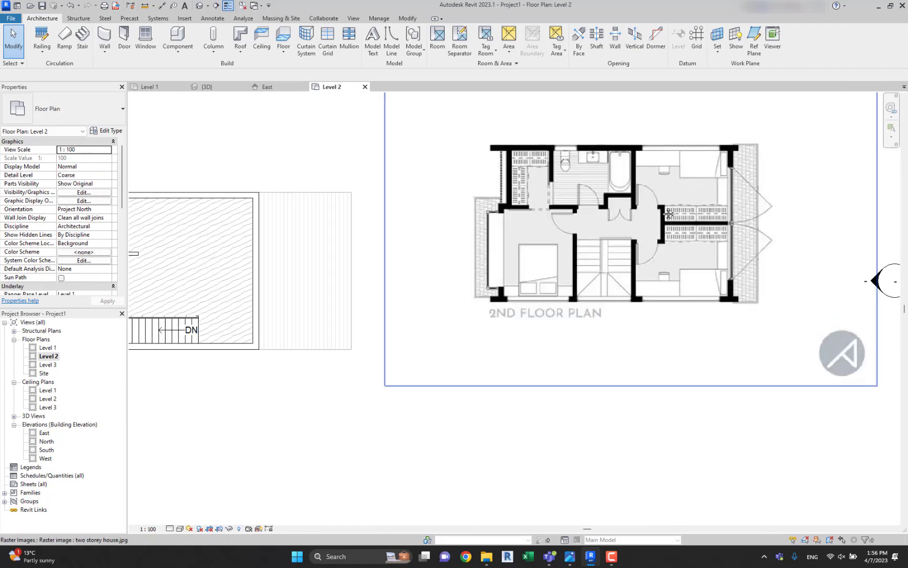
{"action": "middle_click_drag", "start_coordinate": [669, 214], "coordinate": [762, 211]}
{"action": "key", "text": "w"}
{"action": "key", "text": "a"}
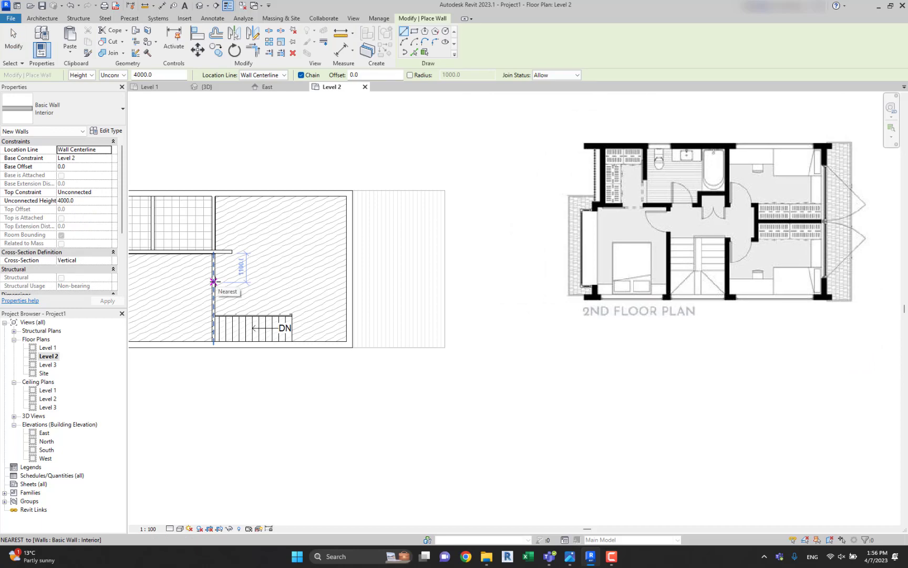
{"action": "scroll", "coordinate": [263, 325], "scroll_direction": "up", "scroll_amount": 2}
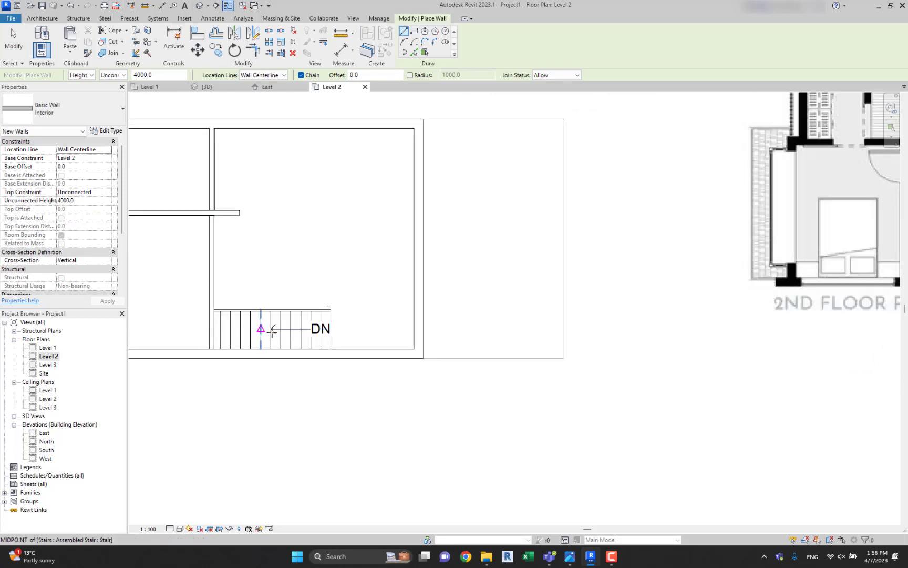
{"action": "scroll", "coordinate": [289, 294], "scroll_direction": "down", "scroll_amount": 2}
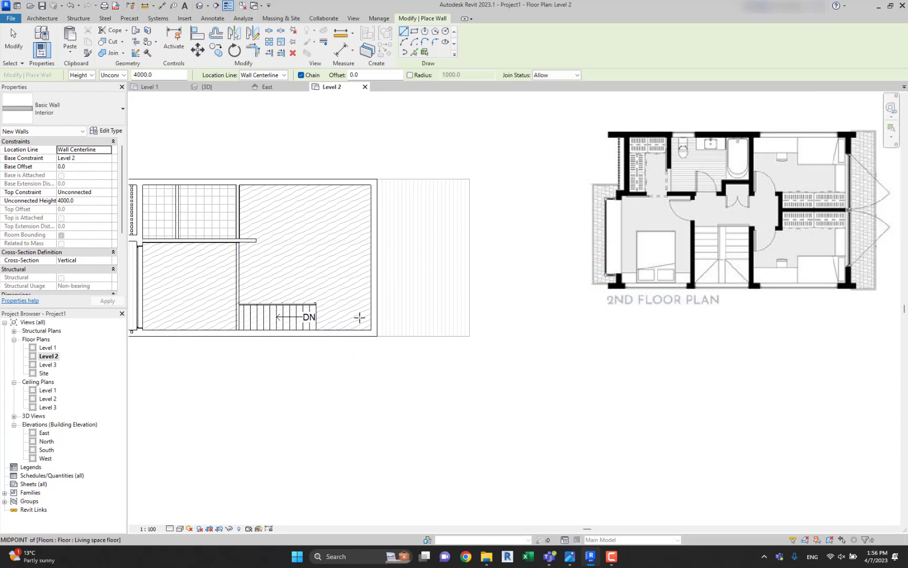
{"action": "left_click", "coordinate": [238, 272]}
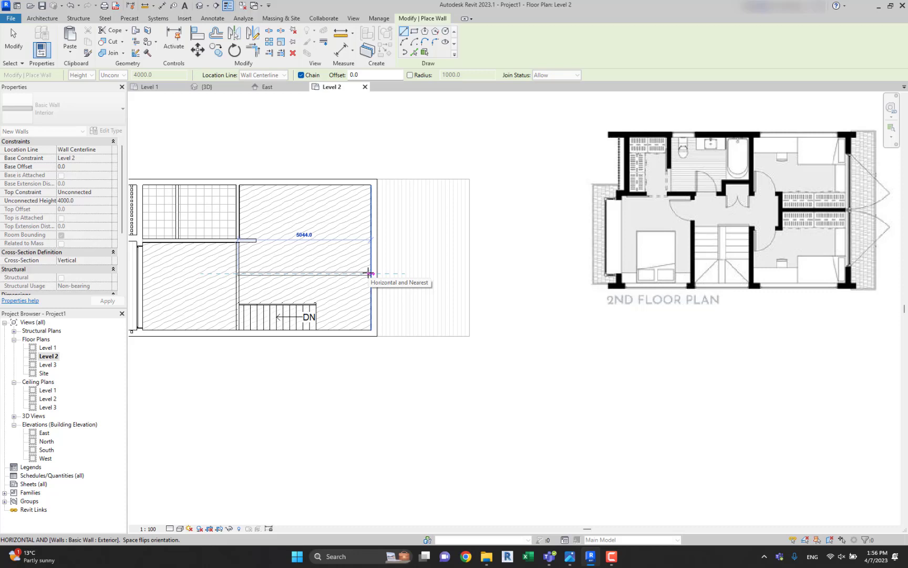
{"action": "key", "text": "Escape"}
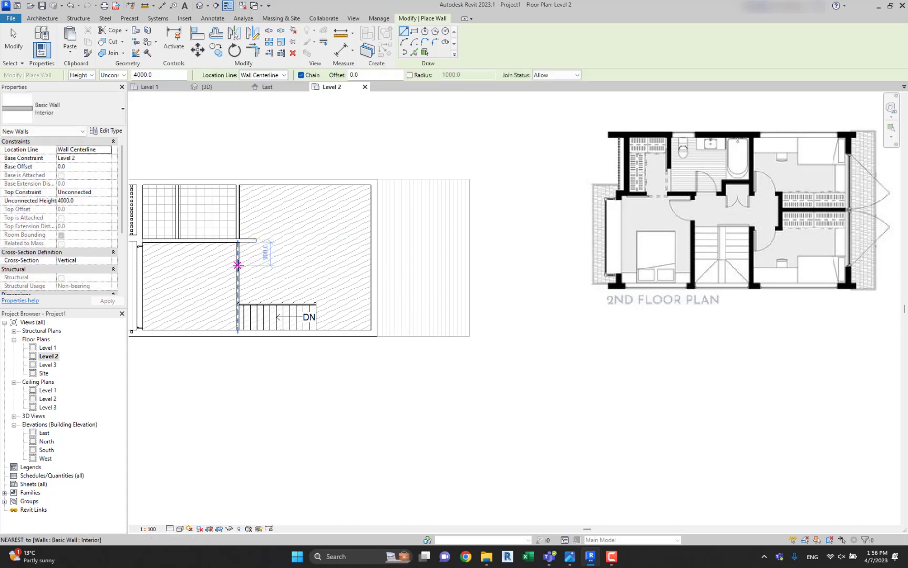
{"action": "left_click", "coordinate": [238, 265]}
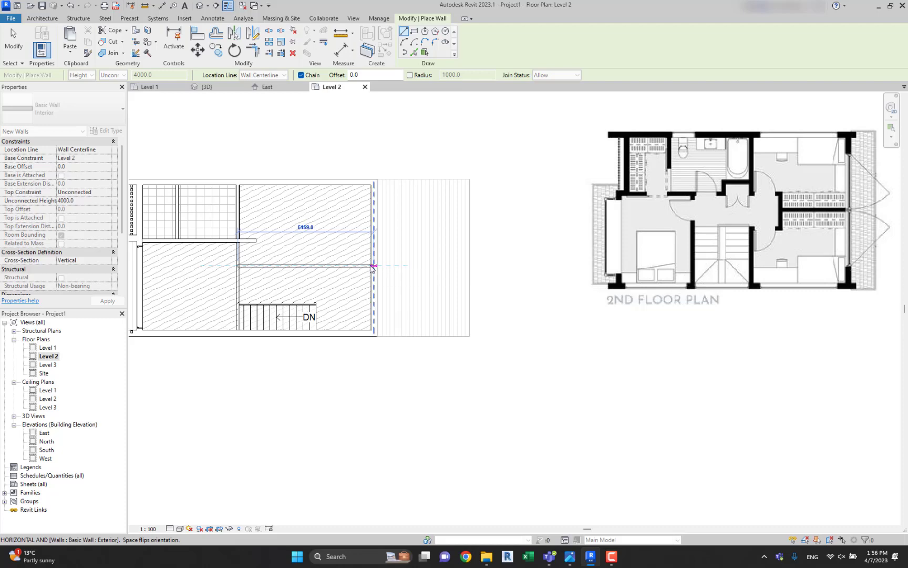
{"action": "key", "text": "Escape"}
{"action": "key", "text": "Escape"}
Extend the free end of the long interior partition to the inner face of the rear exterior wall.
{"action": "left_click", "coordinate": [256, 241]}
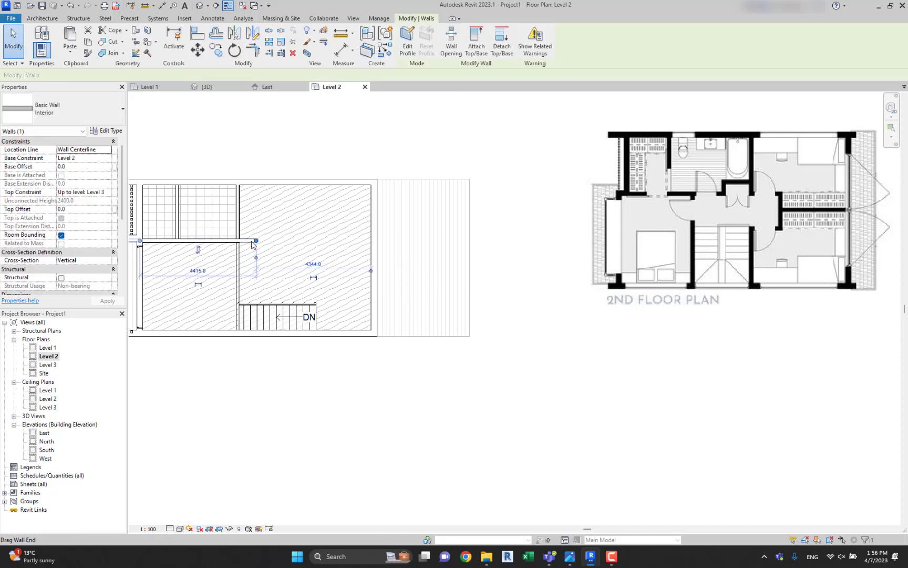
{"action": "left_click_drag", "start_coordinate": [256, 240], "coordinate": [371, 240]}
{"action": "left_click", "coordinate": [509, 263]}
{"action": "left_click", "coordinate": [288, 154]}
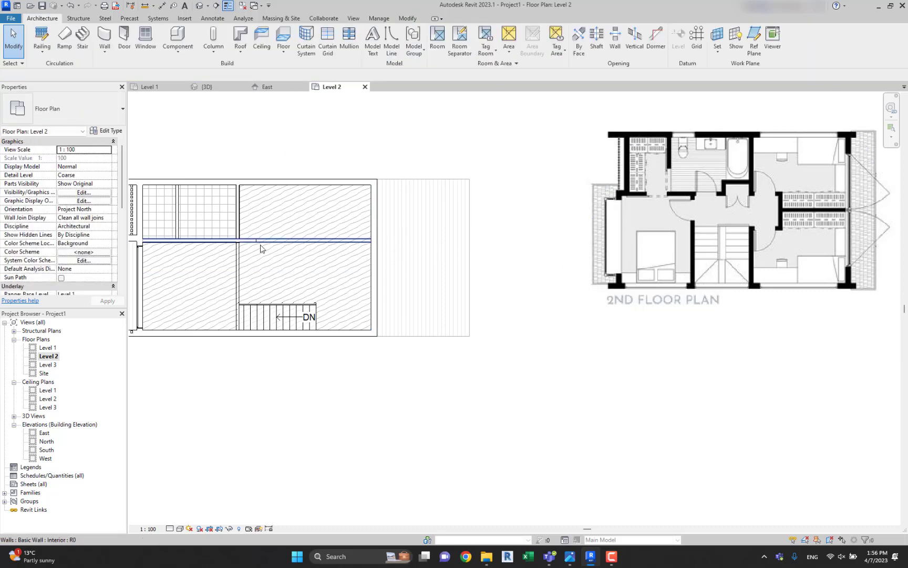
Inspect the extended partition and its junctions with the neighbouring walls in 3D, and return to the Level 2 floor plan.
{"action": "left_click", "coordinate": [200, 8]}
{"action": "middle_click_drag", "start_coordinate": [604, 325], "coordinate": [210, 346], "text": "shift"}
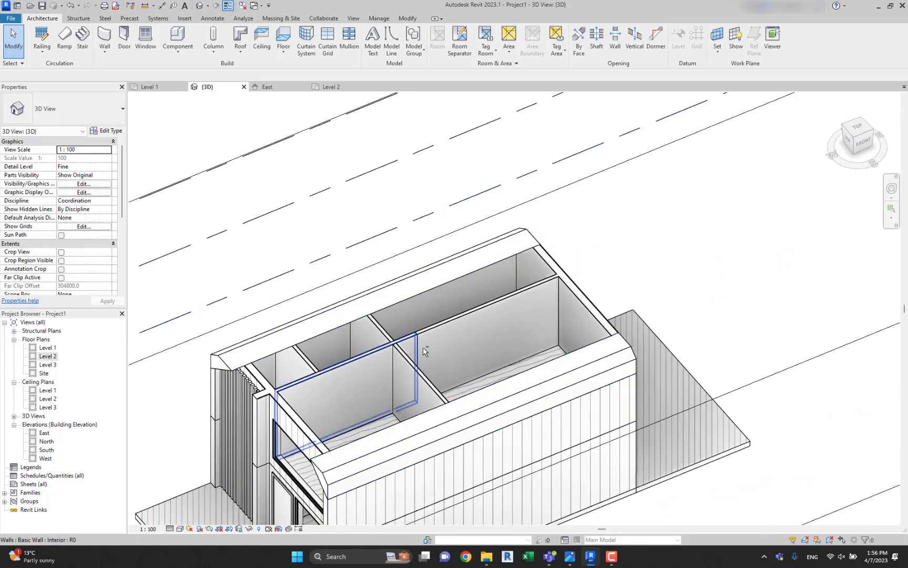
{"action": "middle_click_drag", "start_coordinate": [424, 350], "coordinate": [369, 315], "text": "shift"}
{"action": "scroll", "coordinate": [369, 315], "scroll_direction": "up", "scroll_amount": 2}
{"action": "left_click", "coordinate": [383, 308]}
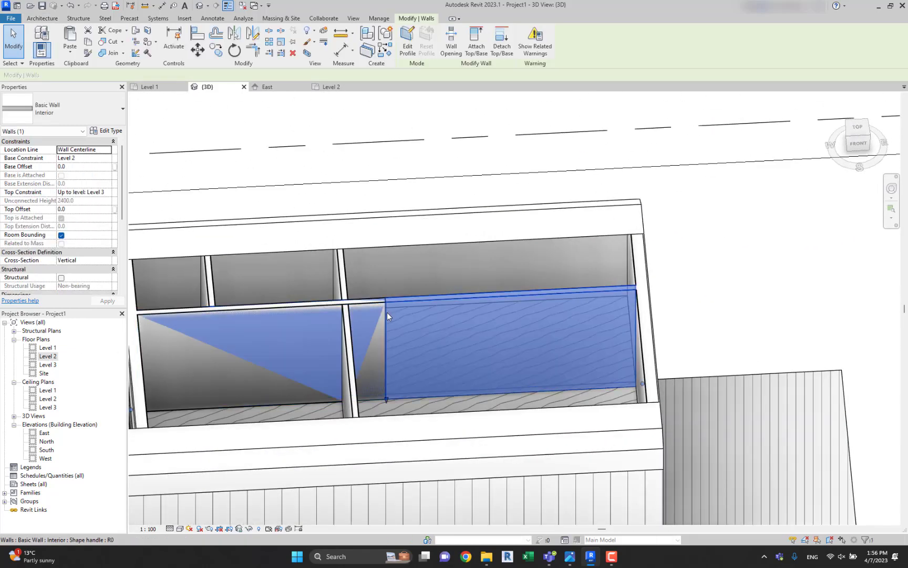
{"action": "left_click", "coordinate": [387, 312]}
{"action": "middle_click_drag", "start_coordinate": [385, 313], "coordinate": [396, 261], "text": "shift"}
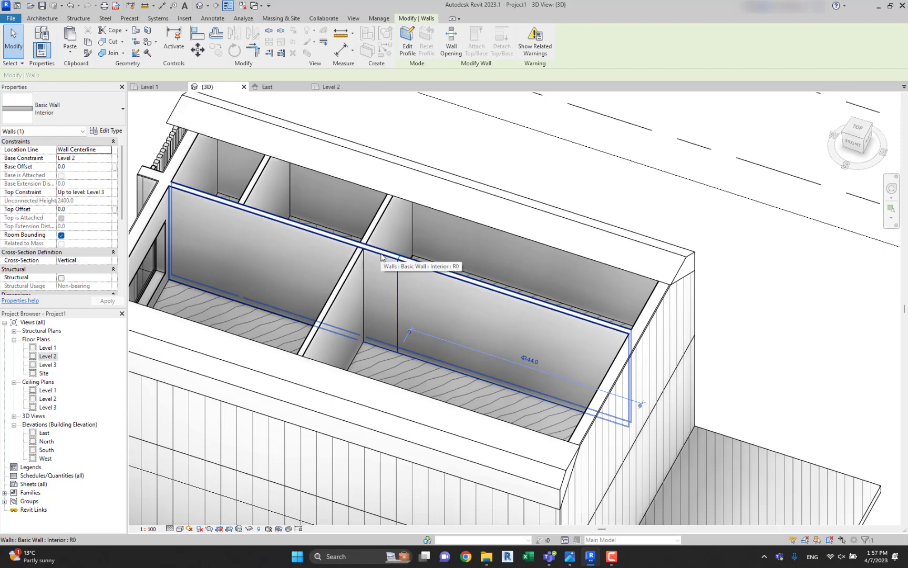
{"action": "key", "text": "Escape"}
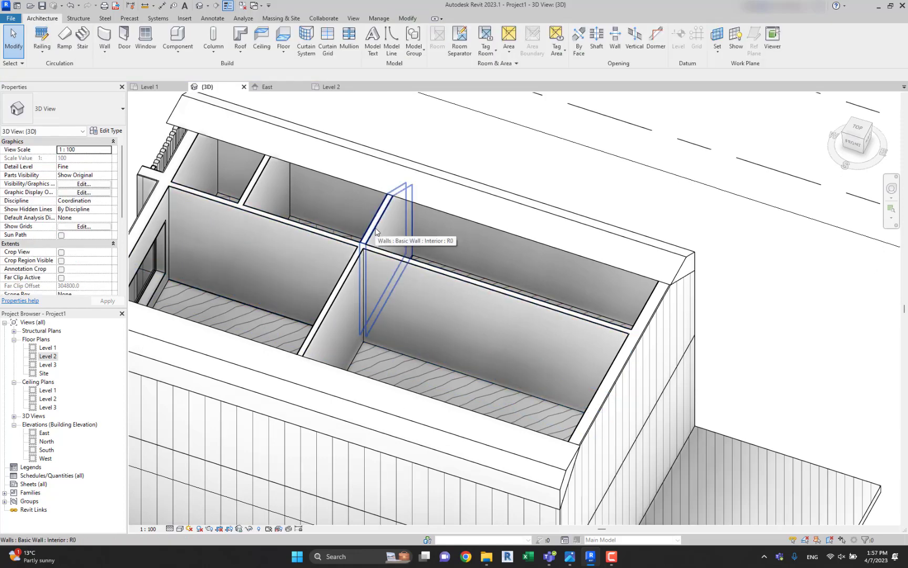
{"action": "key", "text": "Tab"}
{"action": "middle_click_drag", "start_coordinate": [375, 227], "coordinate": [514, 273], "text": "shift"}
{"action": "double_click", "coordinate": [47, 356]}
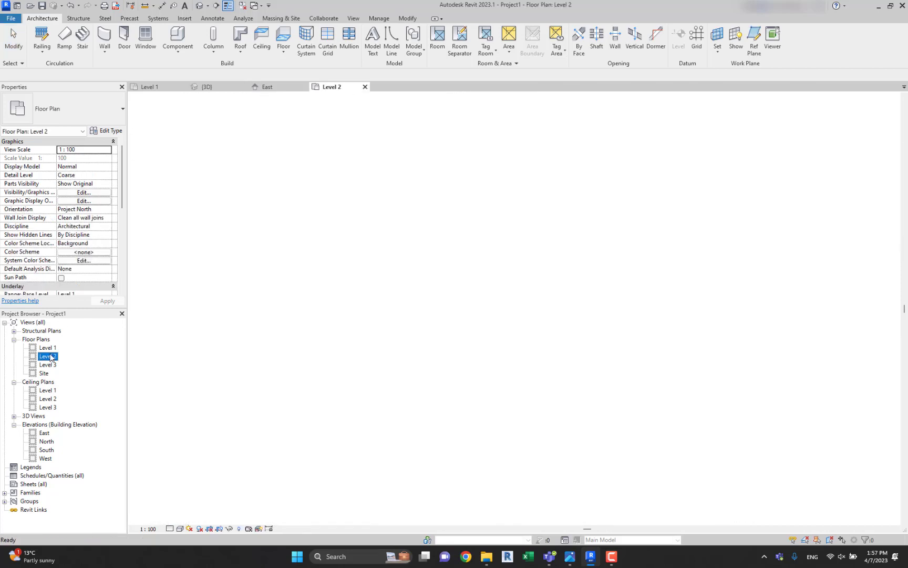
Place two M_Single-Flush 0915 x 2134mm doors for the larger tiled room, in the long partition and the cross wall facing the rear room.
{"action": "scroll", "coordinate": [411, 235], "scroll_direction": "up", "scroll_amount": 3}
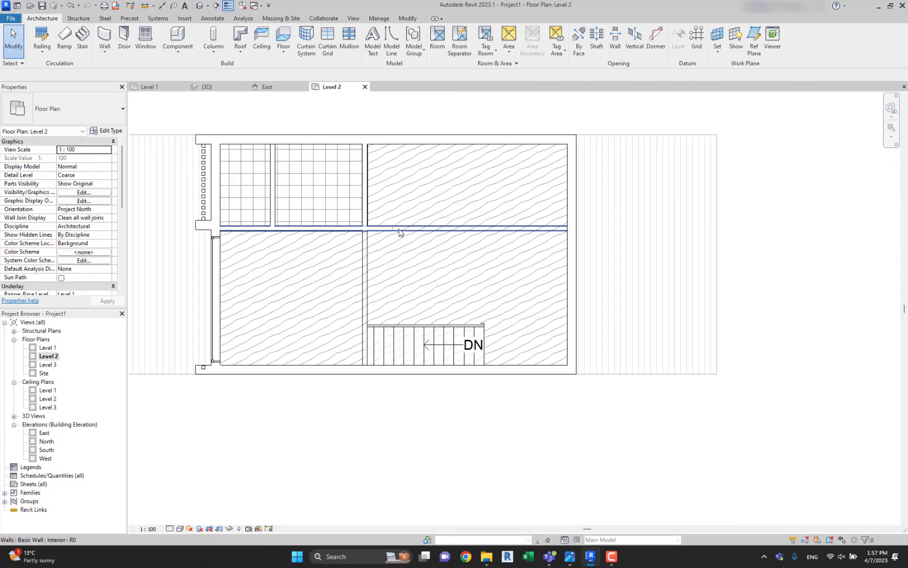
{"action": "scroll", "coordinate": [368, 239], "scroll_direction": "down", "scroll_amount": 2}
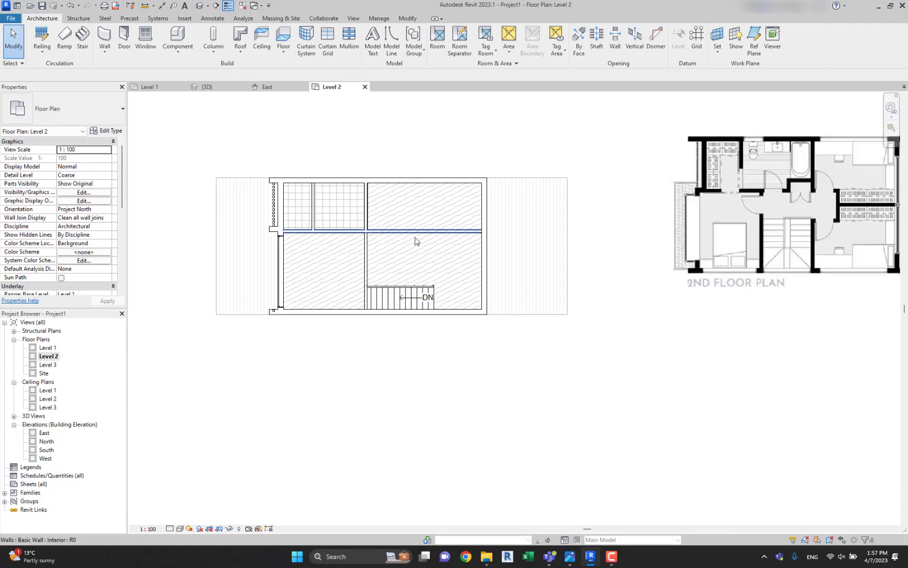
{"action": "scroll", "coordinate": [416, 238], "scroll_direction": "up", "scroll_amount": 1}
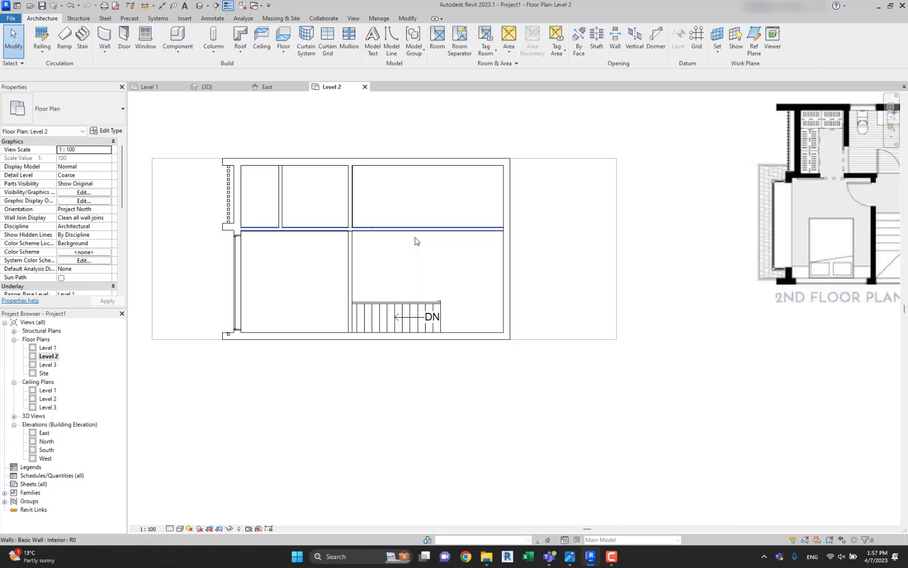
{"action": "left_click", "coordinate": [126, 35]}
{"action": "middle_click_drag", "start_coordinate": [358, 153], "coordinate": [259, 215]}
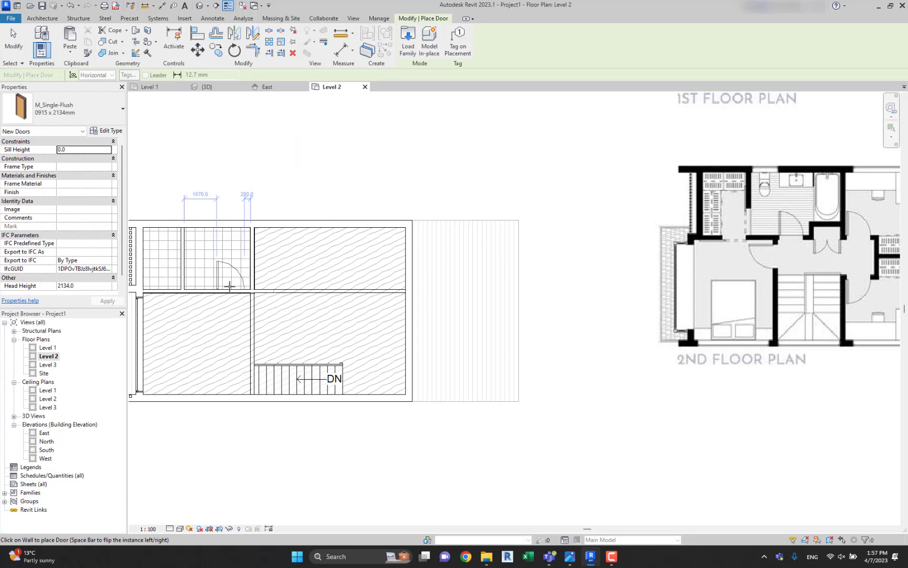
{"action": "left_click", "coordinate": [230, 285]}
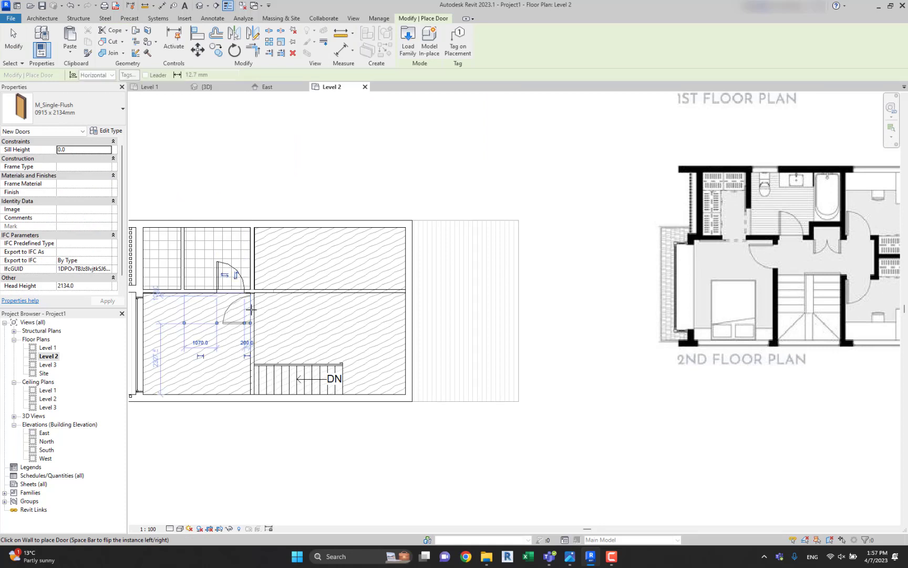
{"action": "middle_click_drag", "start_coordinate": [296, 262], "coordinate": [324, 225]}
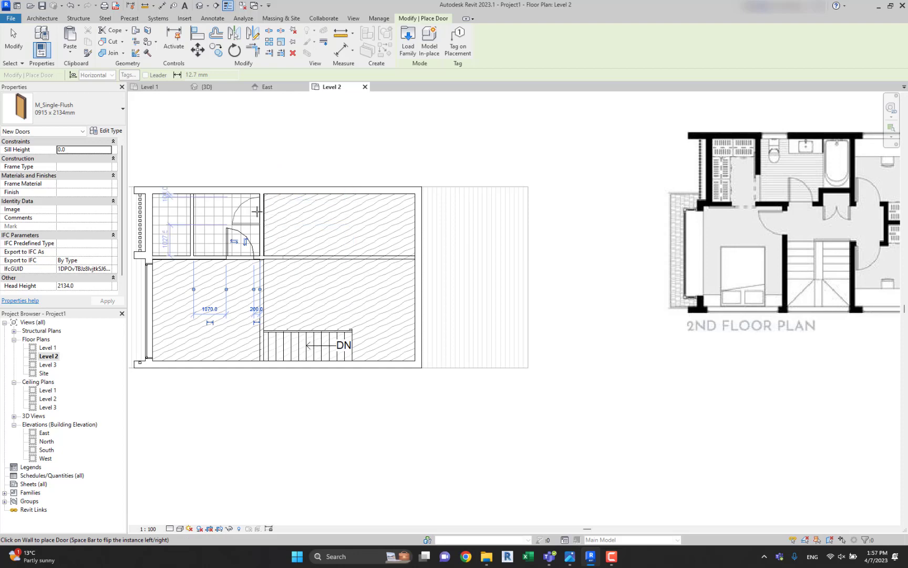
{"action": "left_click", "coordinate": [261, 215]}
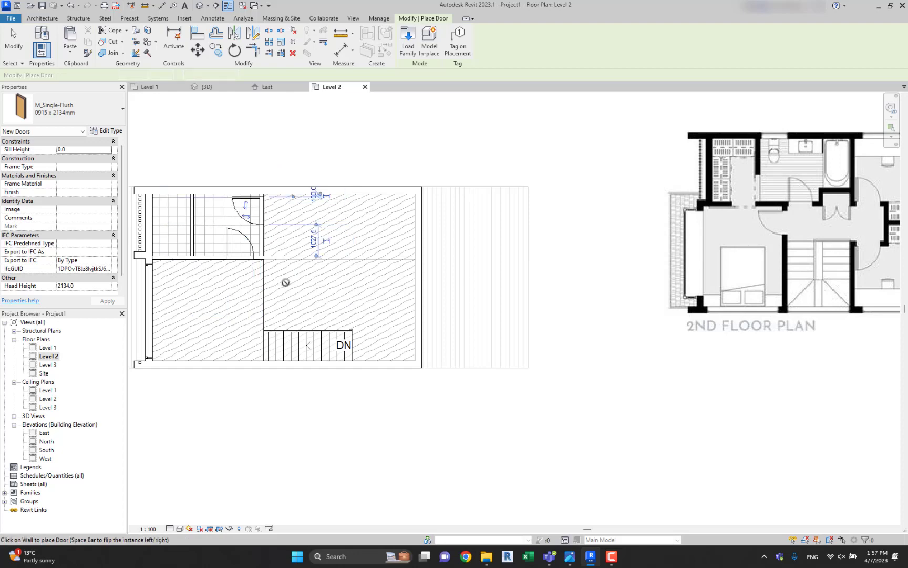
Place two more single-flush doors, in the front bedroom's wall near the stairs and in the long partition leading to the rear room.
{"action": "middle_click_drag", "start_coordinate": [302, 269], "coordinate": [282, 269]}
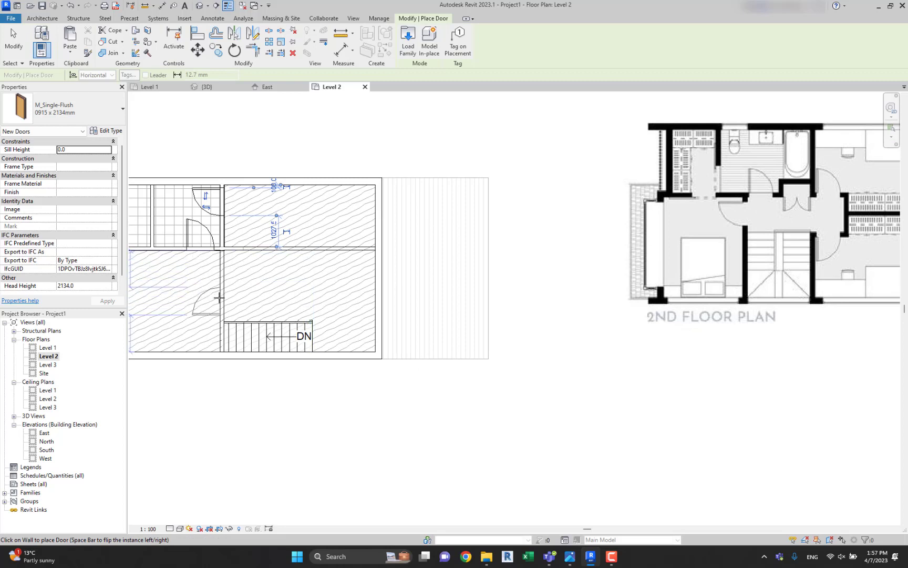
{"action": "left_click", "coordinate": [219, 299]}
{"action": "mouse_move", "coordinate": [277, 250]}
{"action": "middle_mouse_down"}
{"action": "mouse_move", "coordinate": [229, 258]}
{"action": "mouse_move", "coordinate": [269, 266]}
{"action": "middle_mouse_up"}
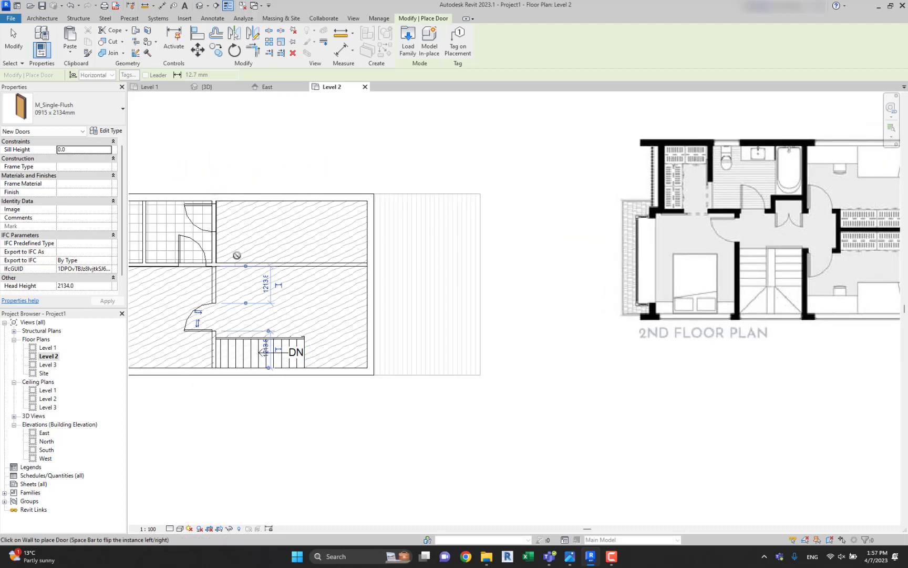
{"action": "left_click", "coordinate": [233, 261]}
{"action": "key", "text": "Escape"}
{"action": "key", "text": "Escape"}
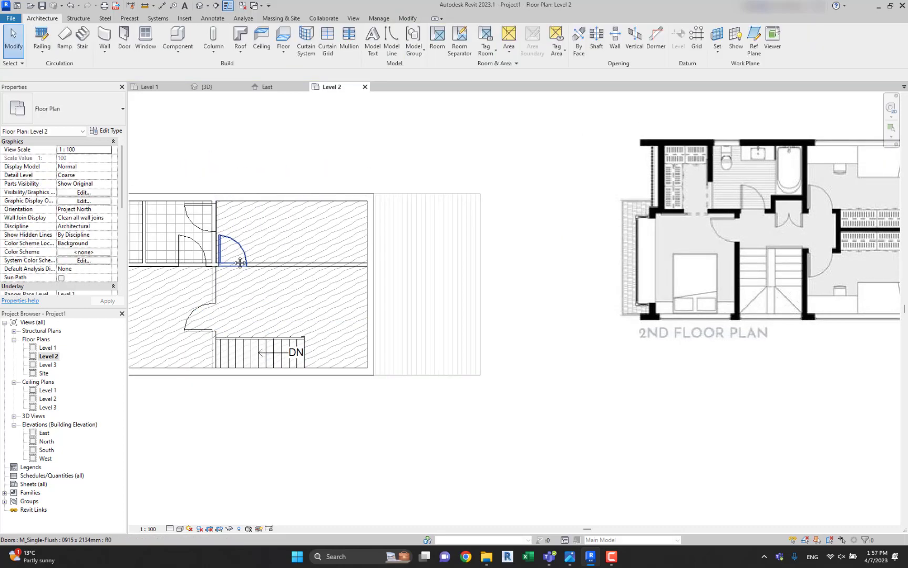
Examine the placed Level 2 doors and compare their positions with the reference second floor plan.
{"action": "middle_click_drag", "start_coordinate": [167, 266], "coordinate": [258, 269]}
{"action": "left_click", "coordinate": [277, 246]}
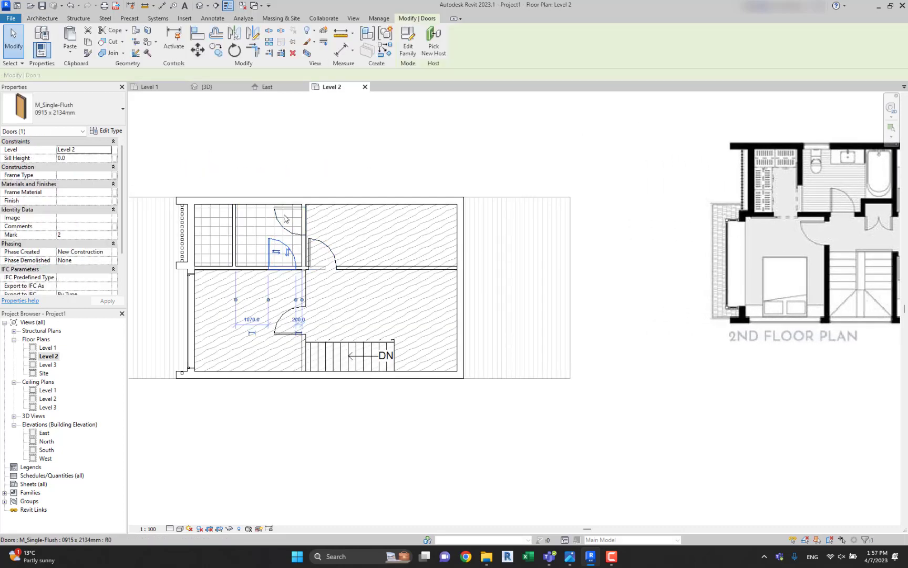
{"action": "middle_click_drag", "start_coordinate": [320, 254], "coordinate": [361, 227]}
{"action": "scroll", "coordinate": [257, 246], "scroll_direction": "up", "scroll_amount": 1}
{"action": "scroll", "coordinate": [330, 225], "scroll_direction": "down", "scroll_amount": 3}
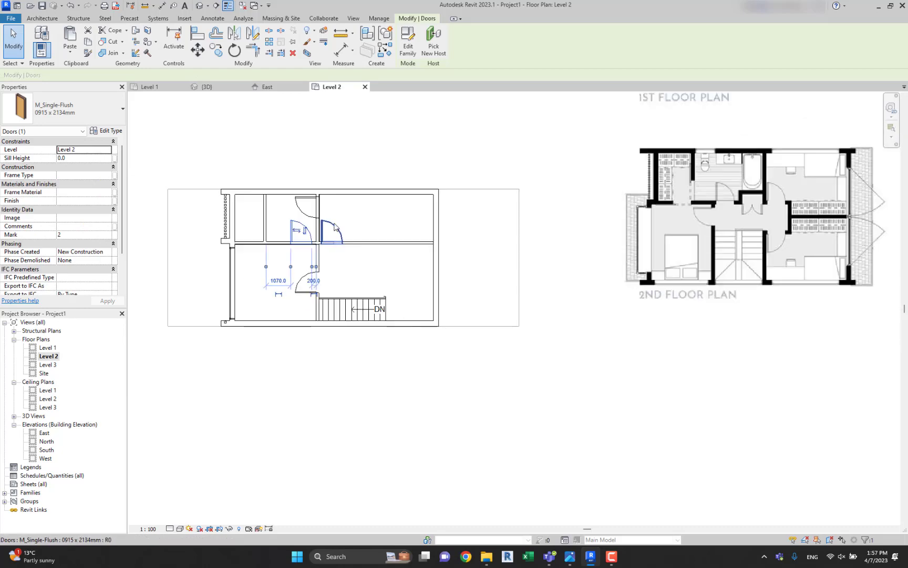
{"action": "middle_click_drag", "start_coordinate": [480, 211], "coordinate": [467, 213]}
{"action": "left_click", "coordinate": [525, 149]}
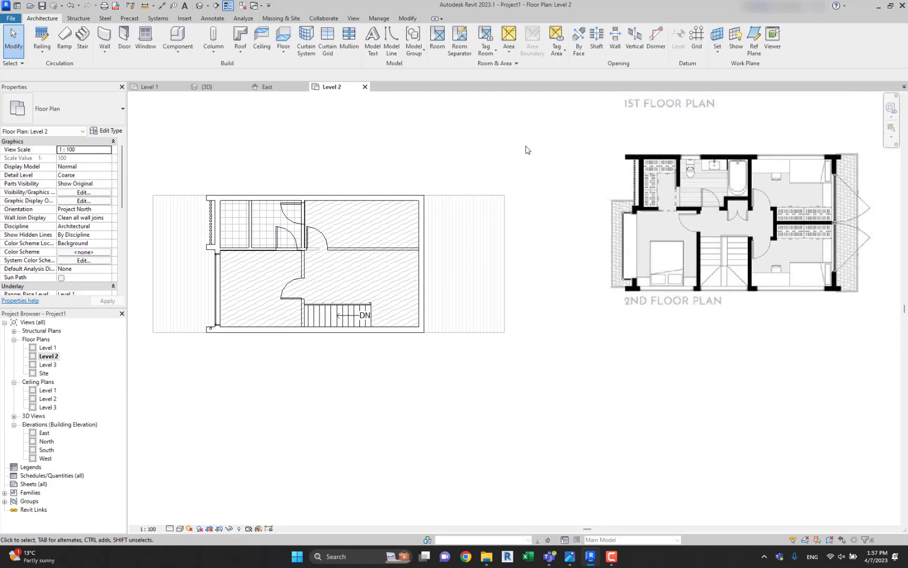
{"action": "middle_click_drag", "start_coordinate": [385, 192], "coordinate": [405, 192]}
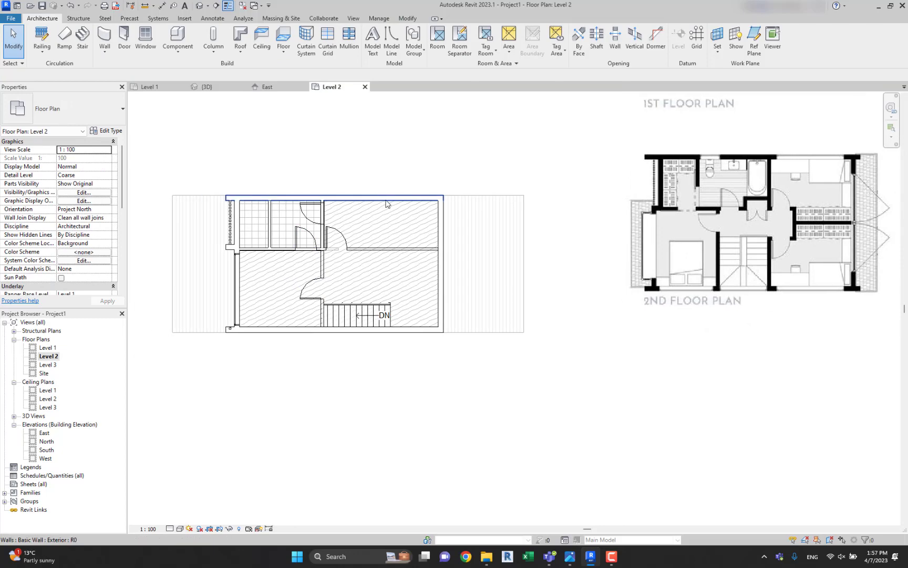
Start placing a component and browse the loaded component types for suitable furniture.
{"action": "left_click", "coordinate": [185, 44]}
{"action": "left_click", "coordinate": [195, 69]}
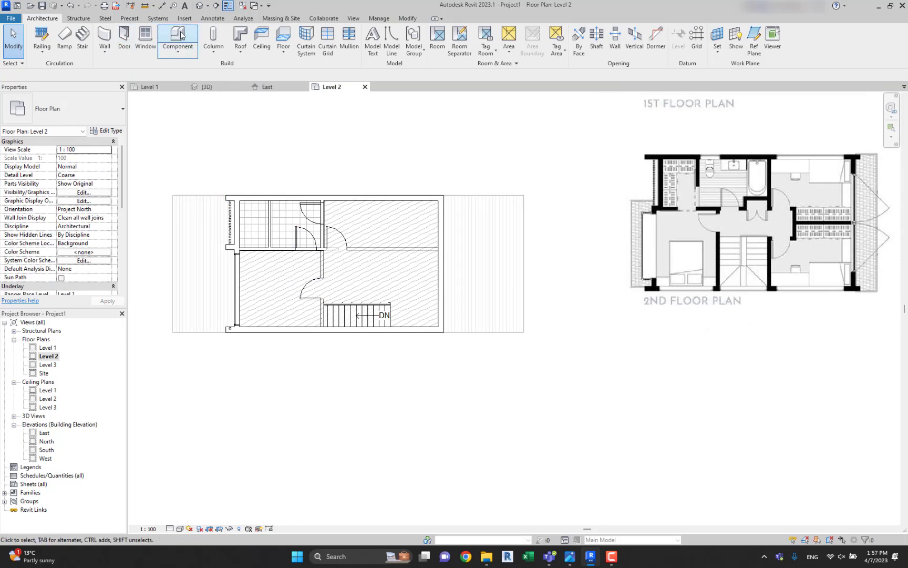
{"action": "left_click", "coordinate": [79, 131]}
{"action": "left_click", "coordinate": [77, 130]}
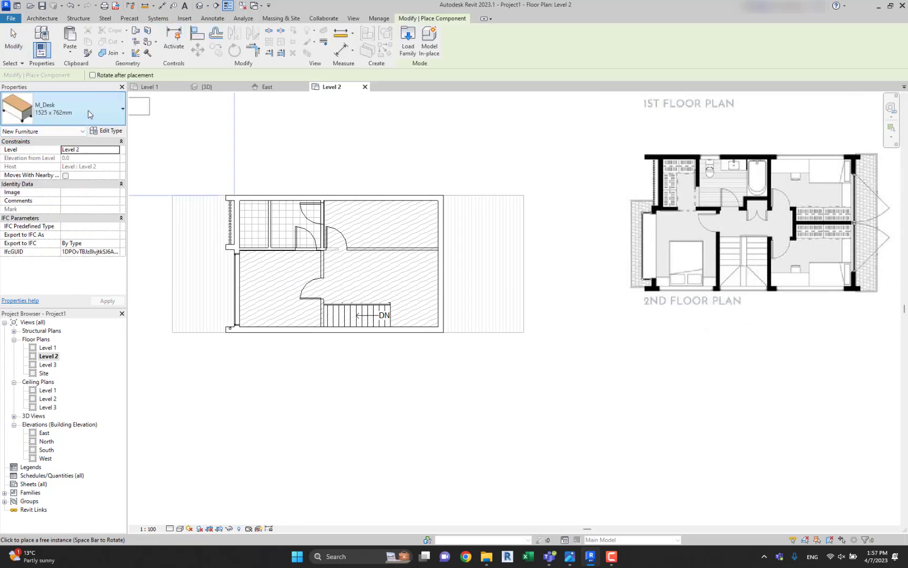
{"action": "left_click", "coordinate": [89, 114]}
{"action": "scroll", "coordinate": [81, 254], "scroll_direction": "down", "scroll_amount": 5}
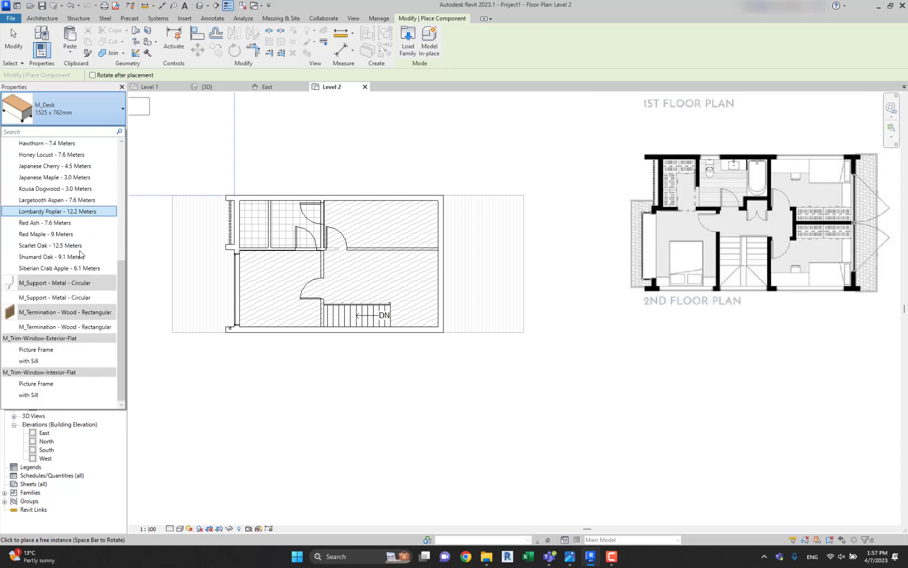
{"action": "scroll", "coordinate": [80, 254], "scroll_direction": "up", "scroll_amount": 10}
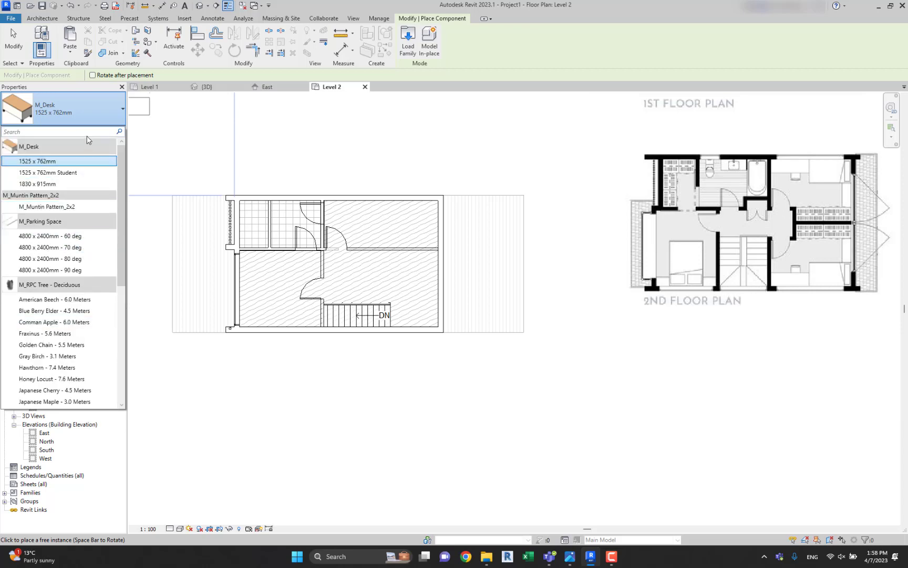
{"action": "left_click", "coordinate": [104, 116]}
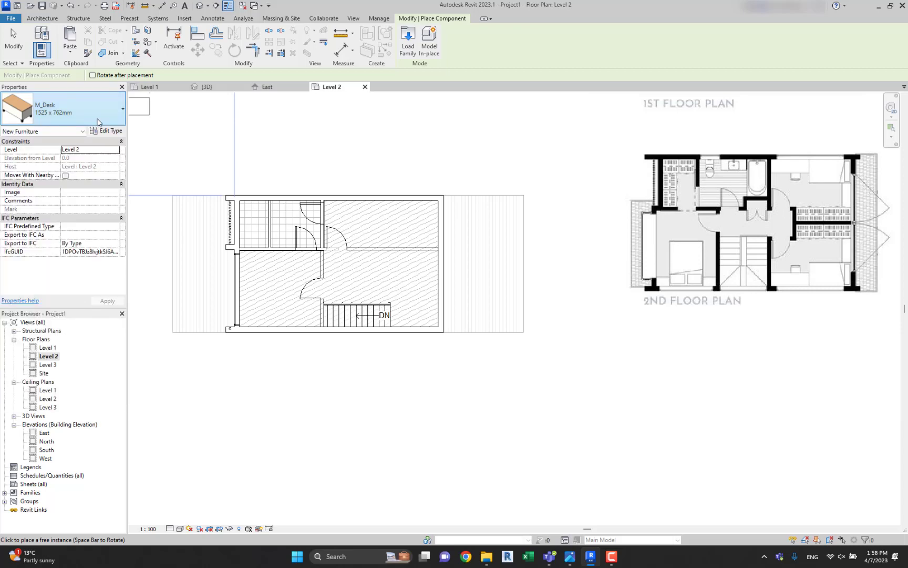
{"action": "left_click", "coordinate": [99, 116]}
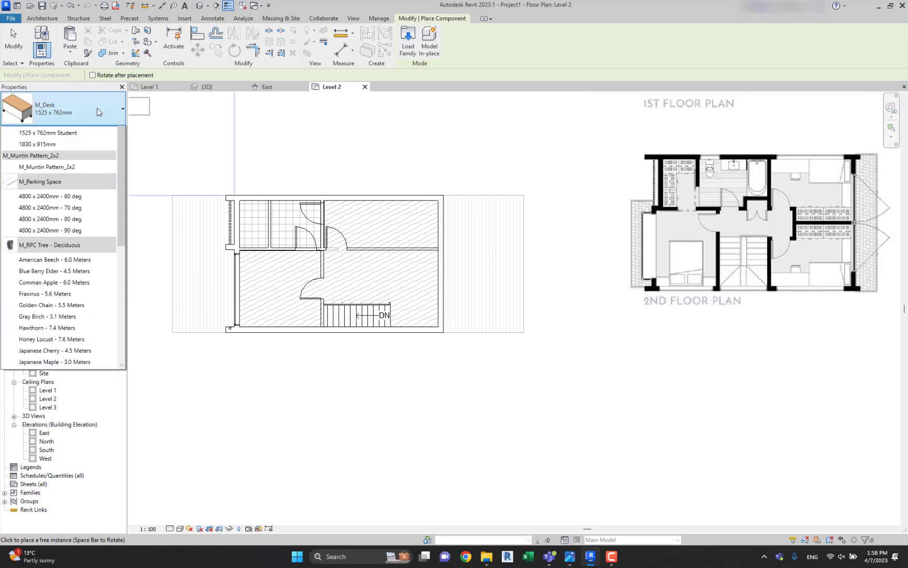
Browse the English library and its Structural Precast folder for loadable families, and leave without loading any.
{"action": "left_click", "coordinate": [184, 19]}
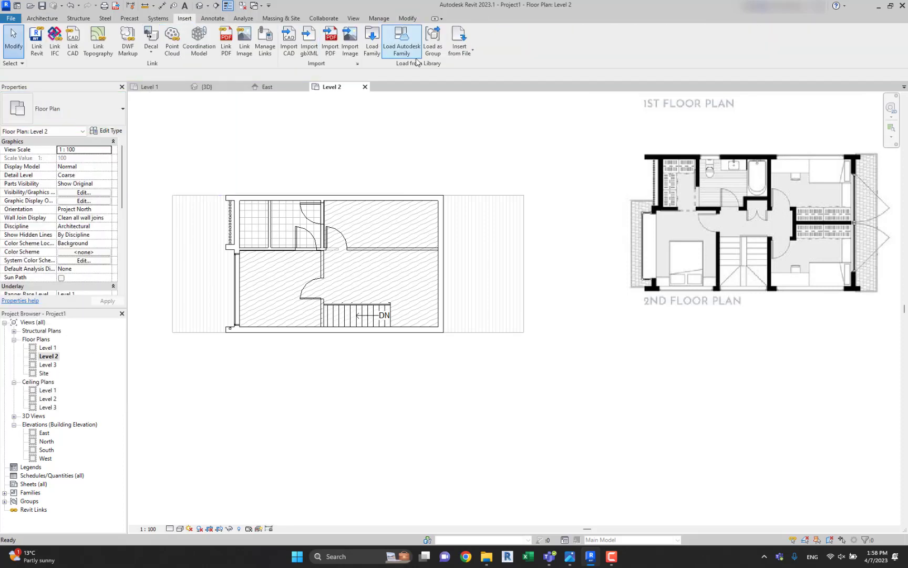
{"action": "left_click", "coordinate": [369, 53]}
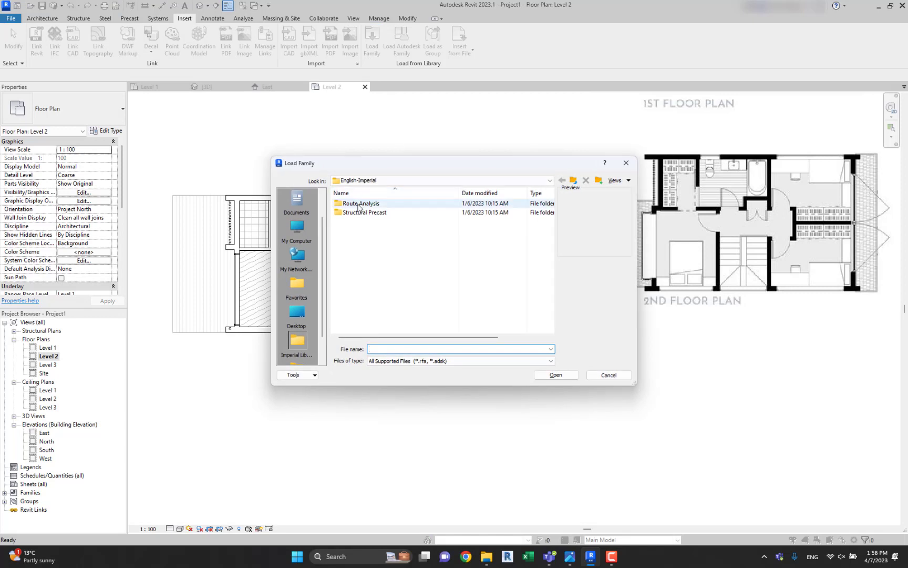
{"action": "left_click", "coordinate": [574, 182]}
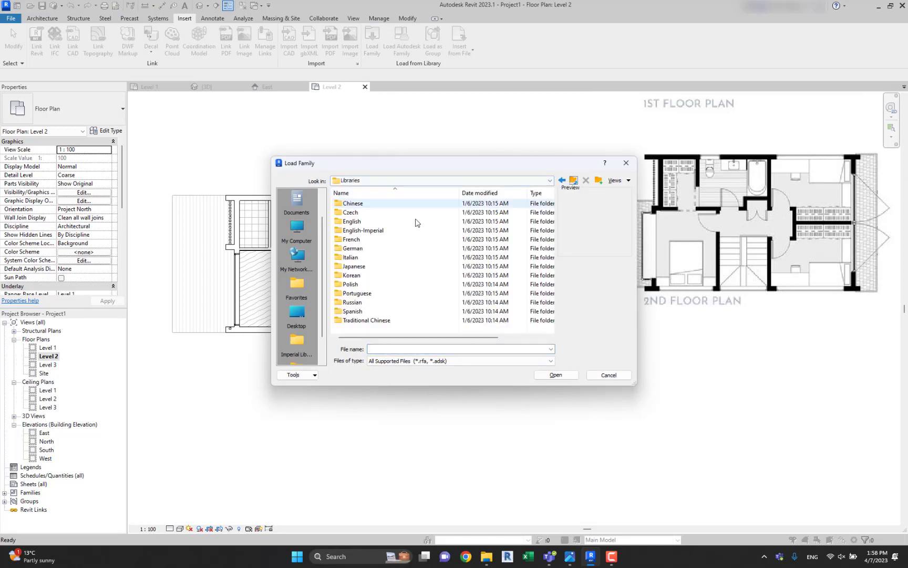
{"action": "double_click", "coordinate": [374, 221]}
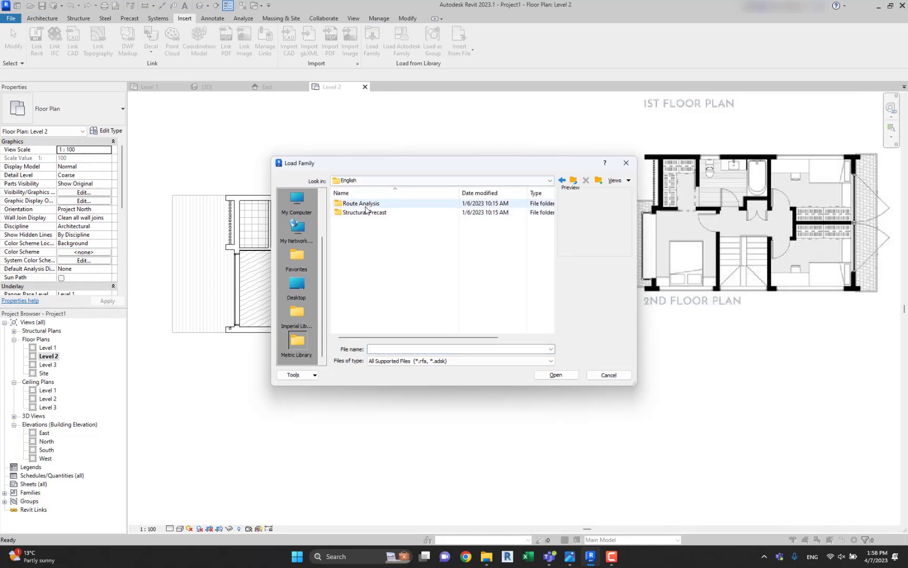
{"action": "double_click", "coordinate": [366, 212]}
{"action": "left_click", "coordinate": [353, 248]}
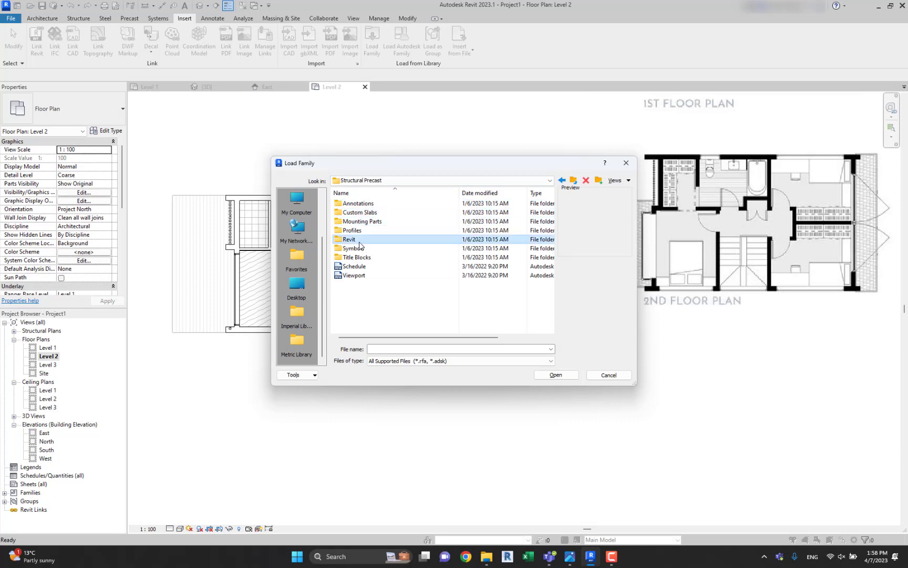
{"action": "left_click", "coordinate": [359, 213]}
{"action": "left_click", "coordinate": [360, 221]}
{"action": "left_click", "coordinate": [361, 239]}
{"action": "left_click", "coordinate": [360, 257]}
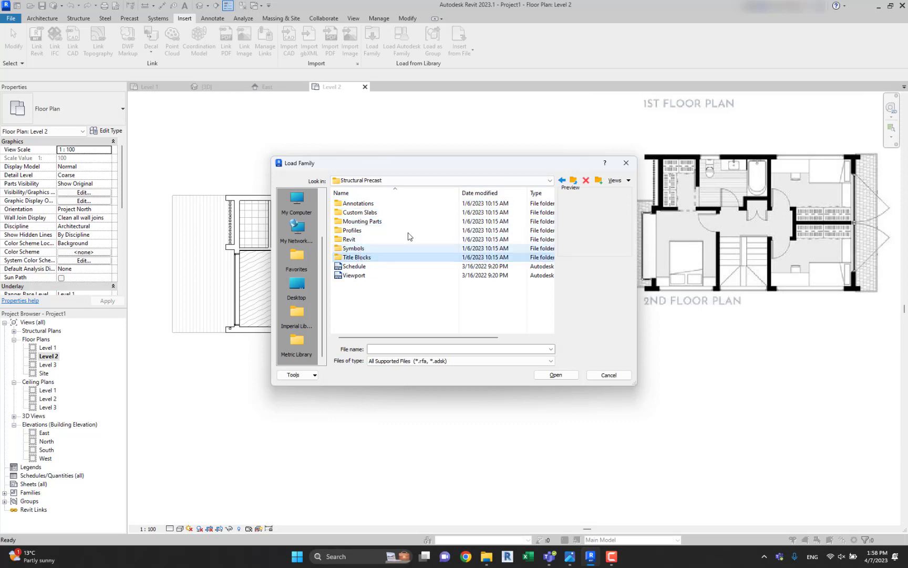
{"action": "left_click", "coordinate": [368, 230]}
{"action": "left_click", "coordinate": [371, 221]}
{"action": "left_click", "coordinate": [373, 213]}
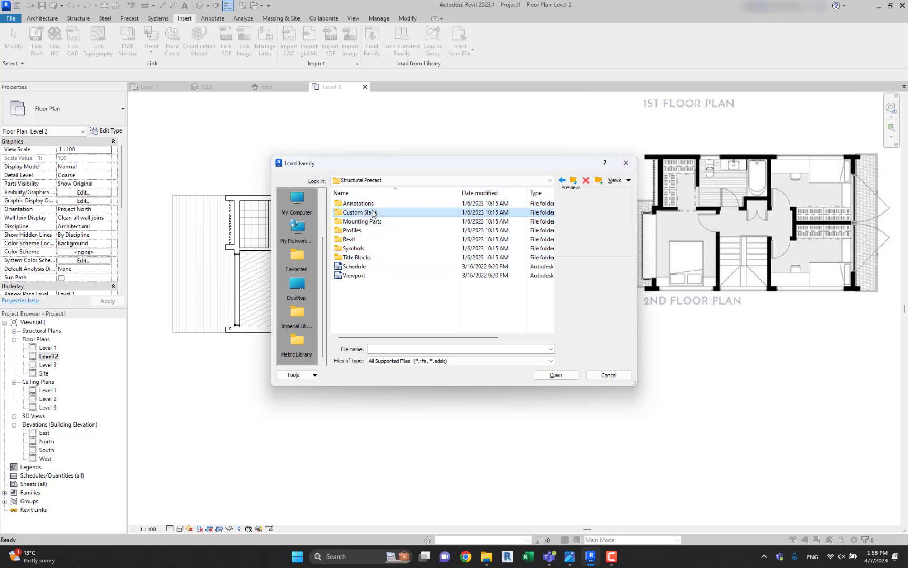
{"action": "left_click", "coordinate": [625, 164]}
{"action": "left_click", "coordinate": [526, 194]}
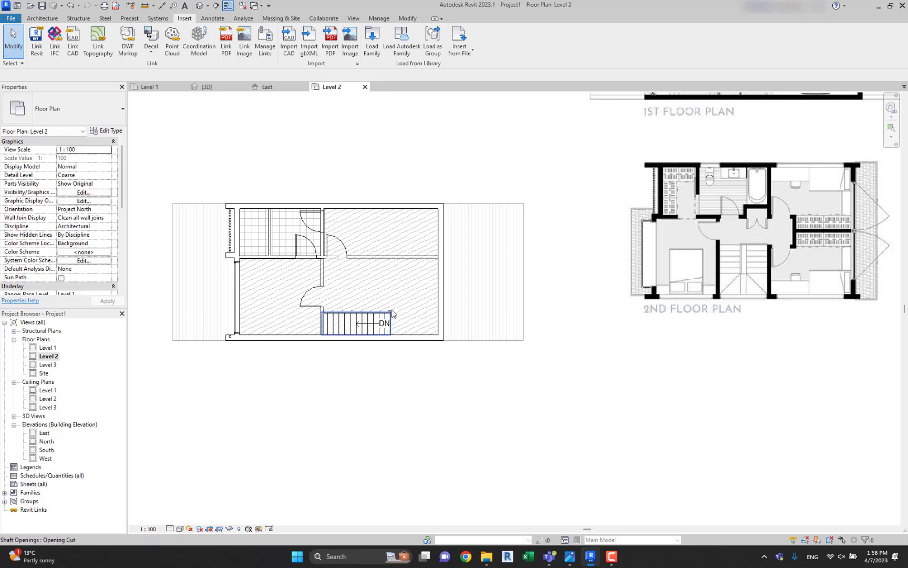
Turn off the section box in the 3D view and inspect the complete house exterior.
{"action": "left_click", "coordinate": [202, 8]}
{"action": "scroll", "coordinate": [392, 159], "scroll_direction": "down", "scroll_amount": 3}
{"action": "middle_click_drag", "start_coordinate": [416, 160], "coordinate": [544, 188], "text": "shift"}
{"action": "scroll", "coordinate": [102, 241], "scroll_direction": "down", "scroll_amount": 1}
{"action": "scroll", "coordinate": [102, 241], "scroll_direction": "down", "scroll_amount": 4}
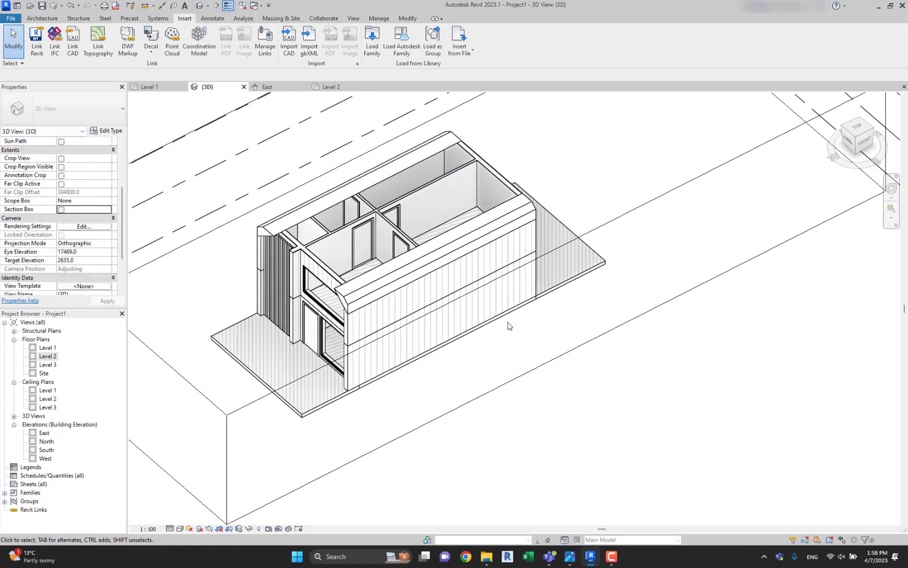
{"action": "scroll", "coordinate": [563, 276], "scroll_direction": "down", "scroll_amount": 2}
{"action": "middle_click_drag", "start_coordinate": [503, 220], "coordinate": [590, 146]}
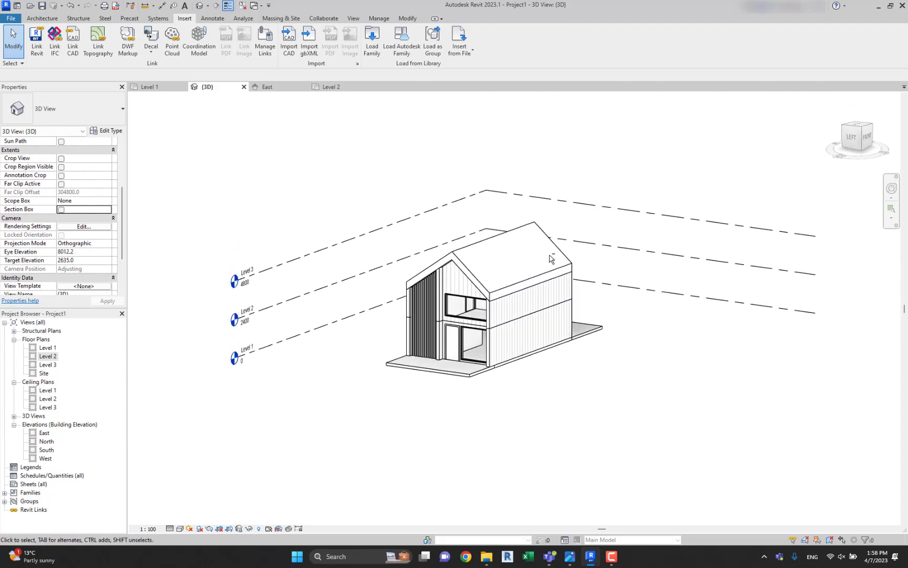
{"action": "middle_click_drag", "start_coordinate": [551, 259], "coordinate": [578, 249], "text": "shift"}
{"action": "scroll", "coordinate": [536, 307], "scroll_direction": "up", "scroll_amount": 2}
{"action": "middle_click_drag", "start_coordinate": [520, 298], "coordinate": [456, 290], "text": "shift"}
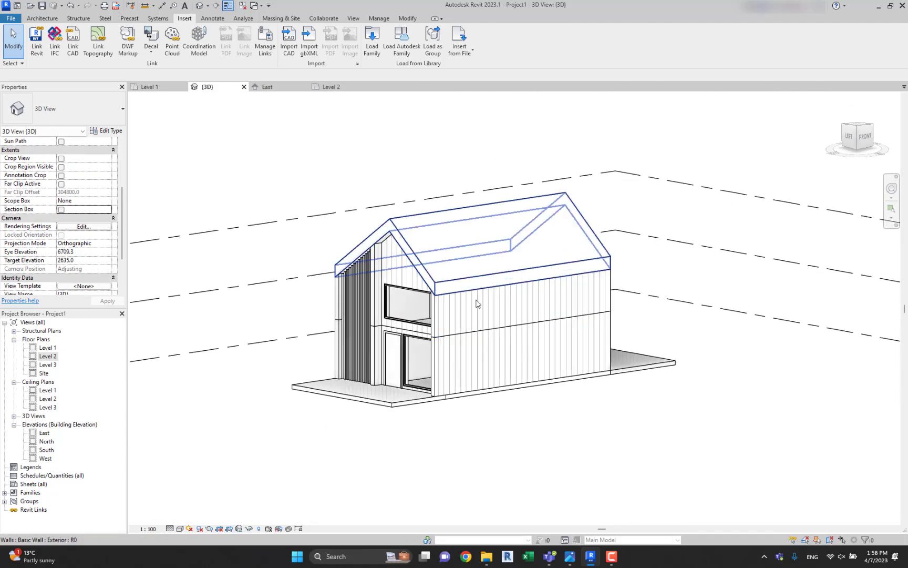
{"action": "middle_click_drag", "start_coordinate": [484, 360], "coordinate": [555, 341]}
Switch to Photos to review the render and both floor plans in two storey house.jpg, and return to Revit.
{"action": "left_click", "coordinate": [569, 558]}
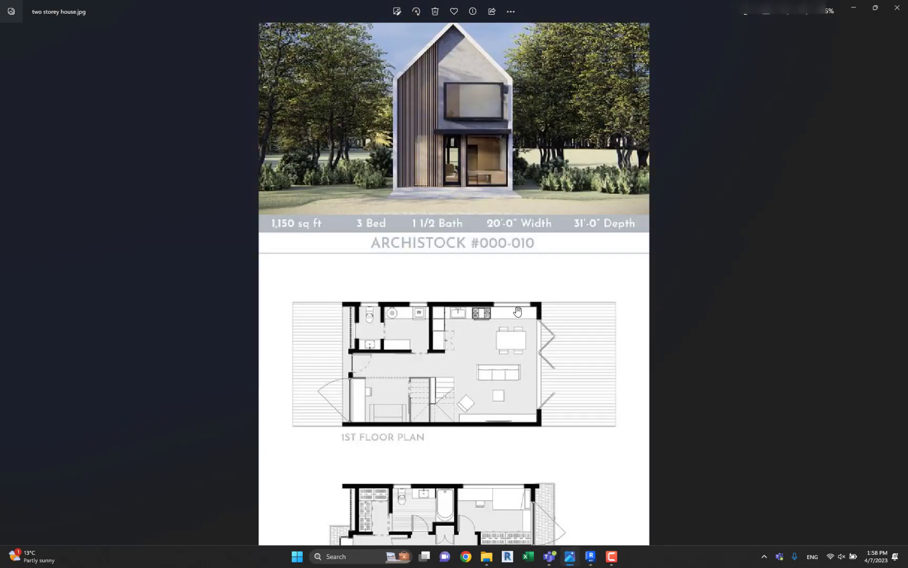
{"action": "scroll", "coordinate": [518, 308], "scroll_direction": "down", "scroll_amount": 2}
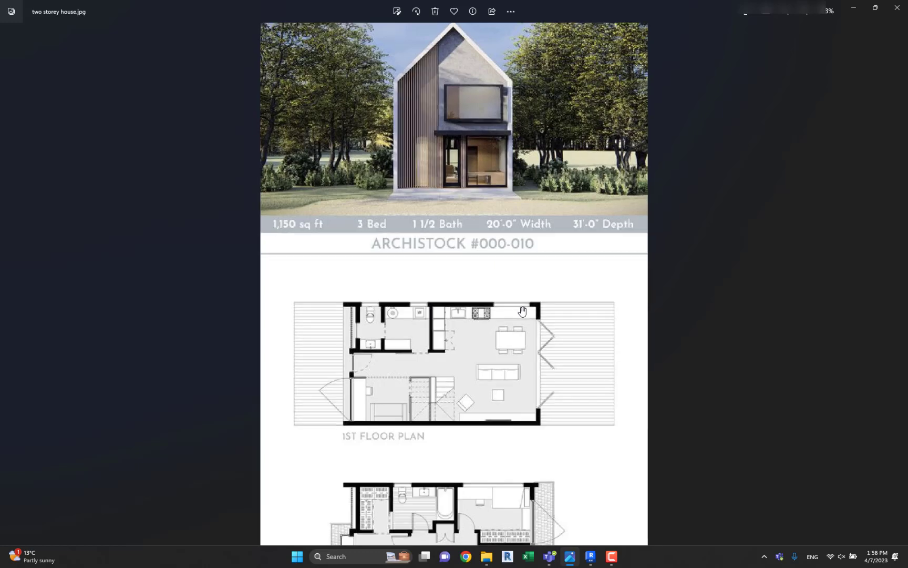
{"action": "scroll", "coordinate": [475, 472], "scroll_direction": "up", "scroll_amount": 1}
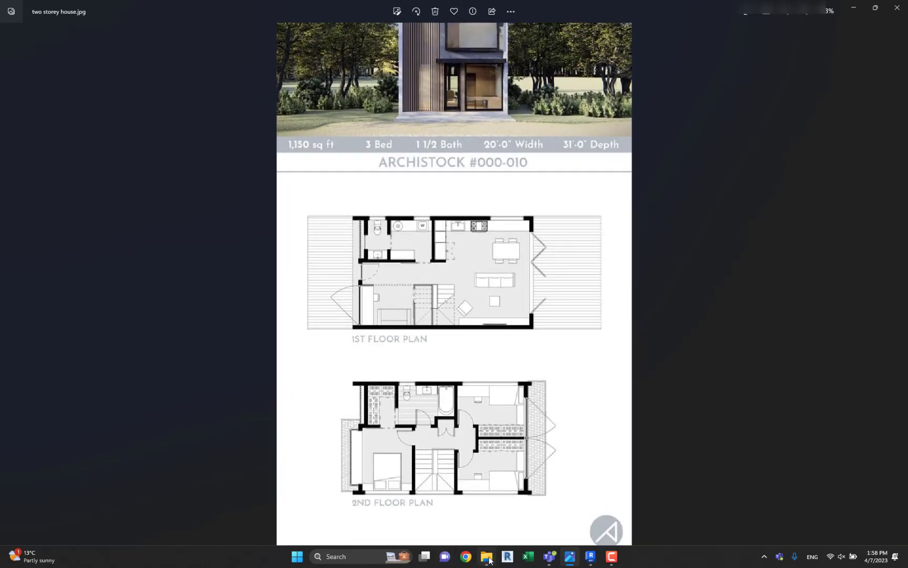
{"action": "left_click", "coordinate": [587, 557]}
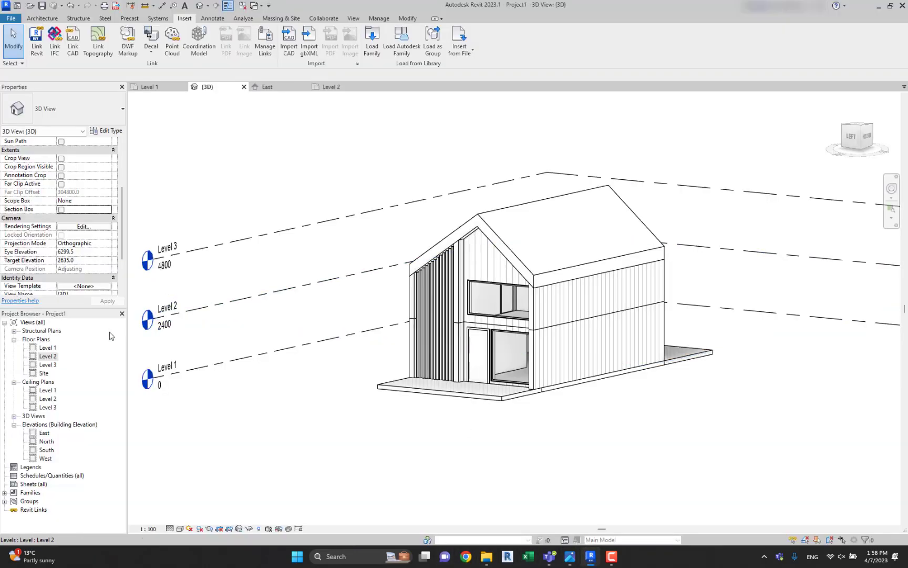
Place an M_Fixed 2000 x 2100 window in the Level 2 back wall, about 400 mm from the inner corner beside the terrace.
{"action": "double_click", "coordinate": [55, 357]}
{"action": "scroll", "coordinate": [507, 247], "scroll_direction": "up", "scroll_amount": 3}
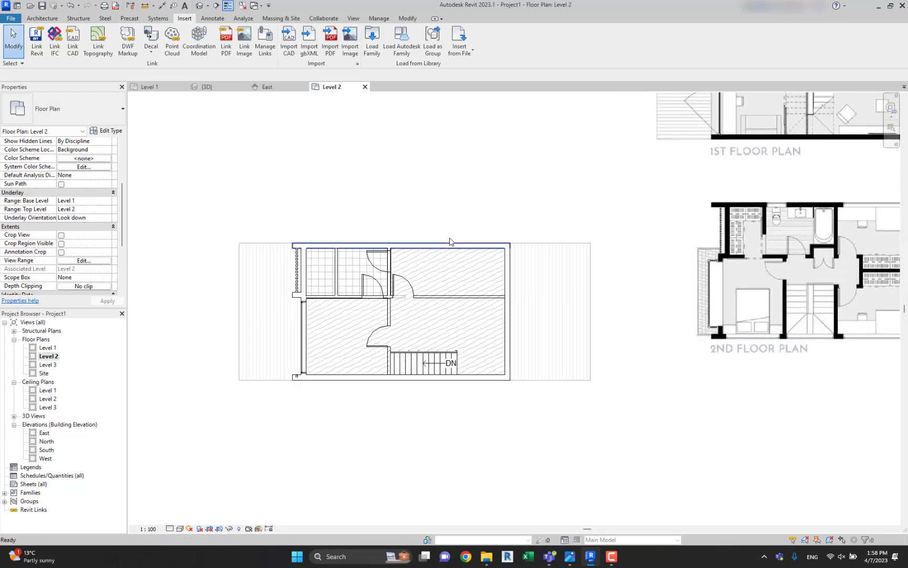
{"action": "left_click", "coordinate": [42, 18]}
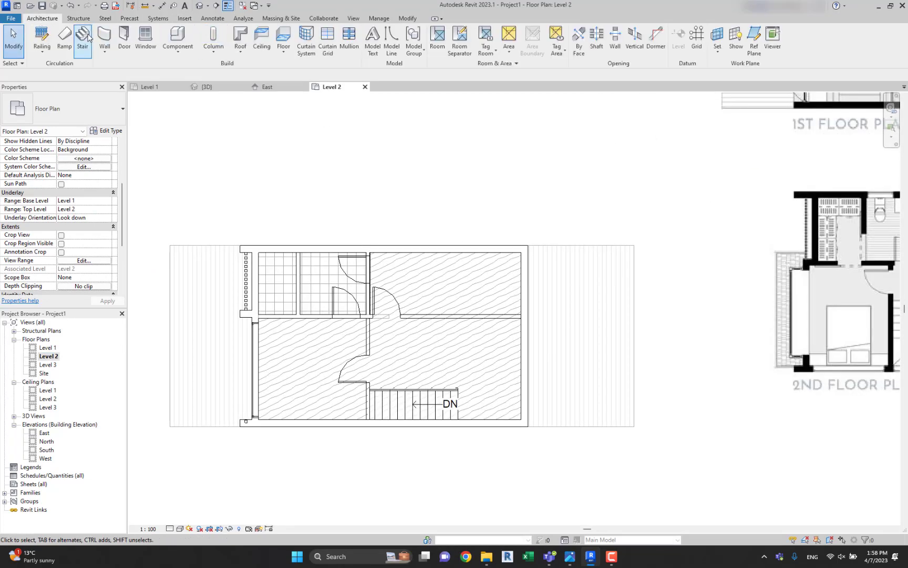
{"action": "left_click", "coordinate": [153, 45]}
{"action": "left_click", "coordinate": [90, 107]}
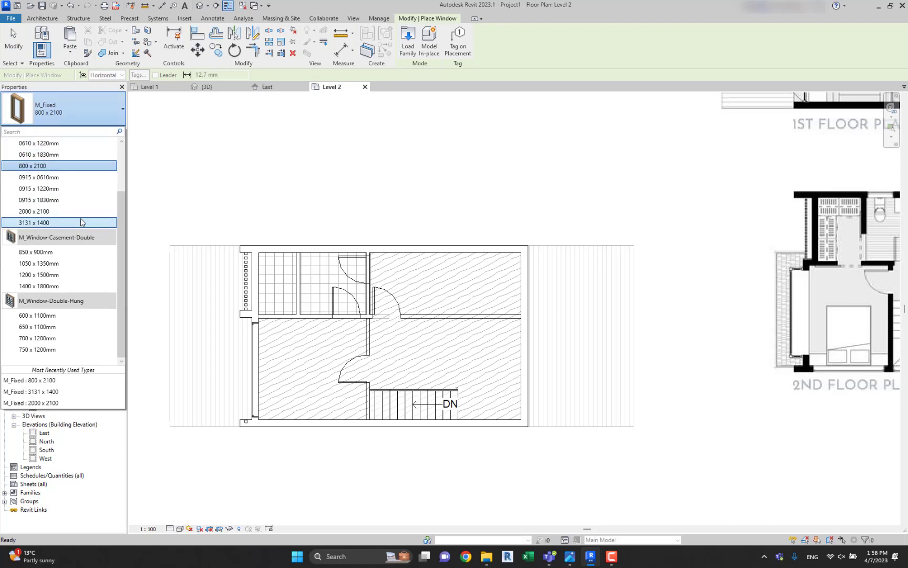
{"action": "left_click", "coordinate": [79, 211]}
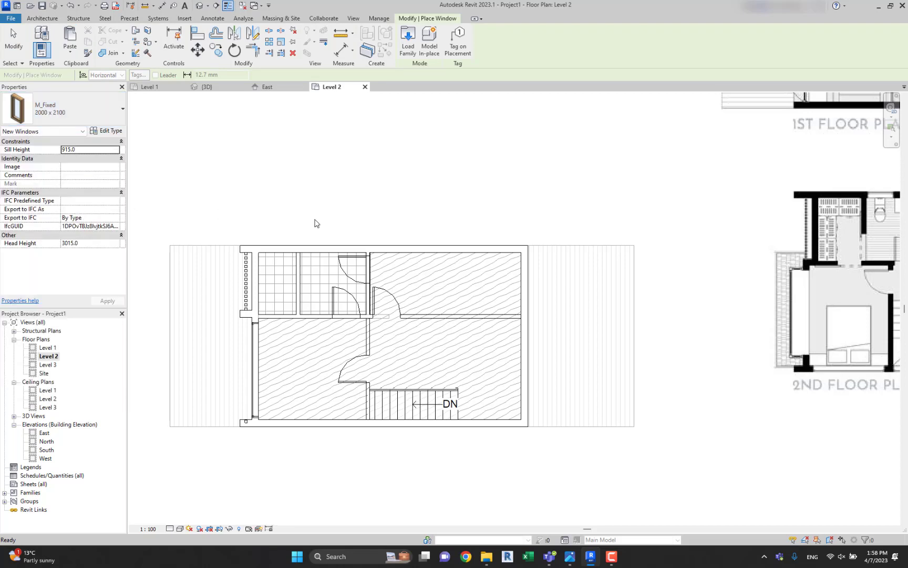
{"action": "left_click", "coordinate": [479, 242]}
Check in the 3D view how the new back window sits against the roof edge.
{"action": "double_click", "coordinate": [52, 347]}
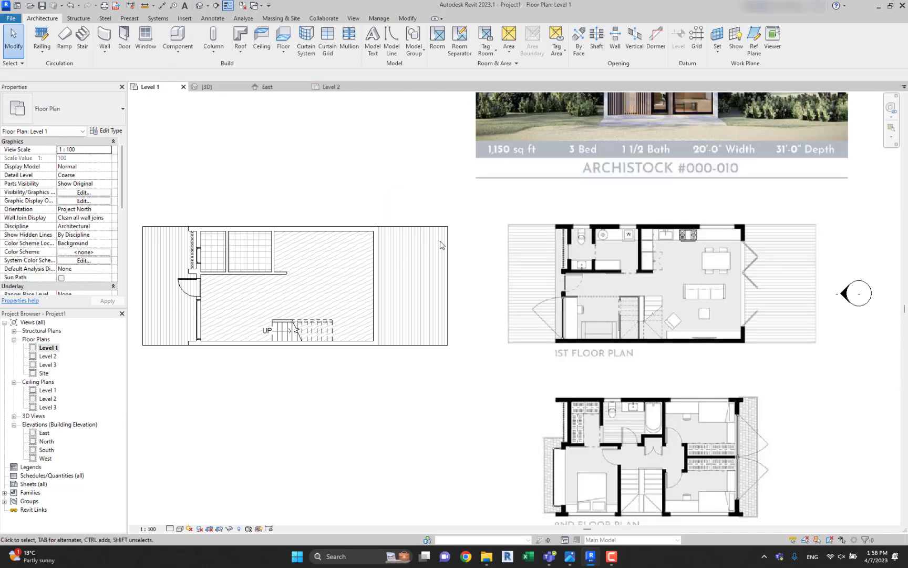
{"action": "left_click", "coordinate": [199, 5]}
{"action": "middle_click_drag", "start_coordinate": [400, 257], "coordinate": [710, 271], "text": "shift"}
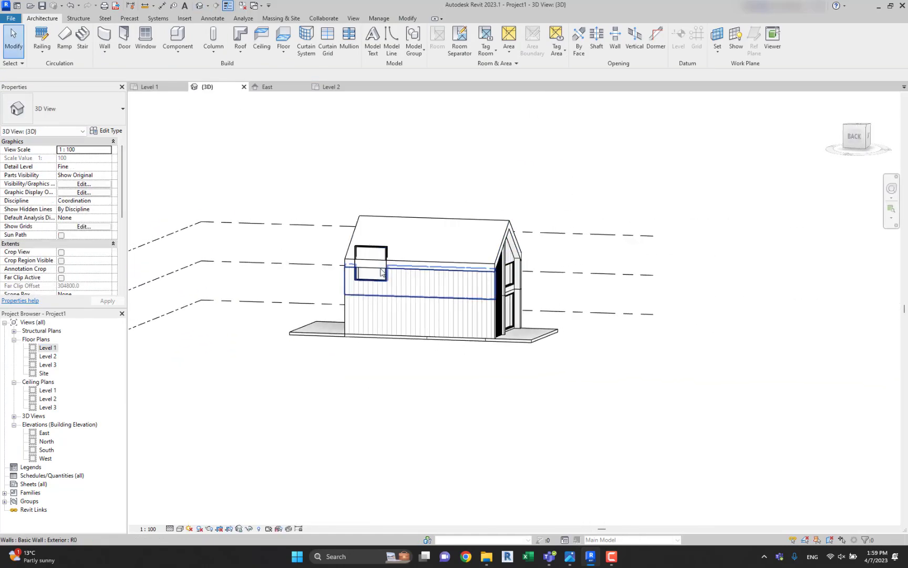
{"action": "left_click", "coordinate": [381, 267]}
{"action": "scroll", "coordinate": [497, 240], "scroll_direction": "up", "scroll_amount": 4}
{"action": "key", "text": "Escape"}
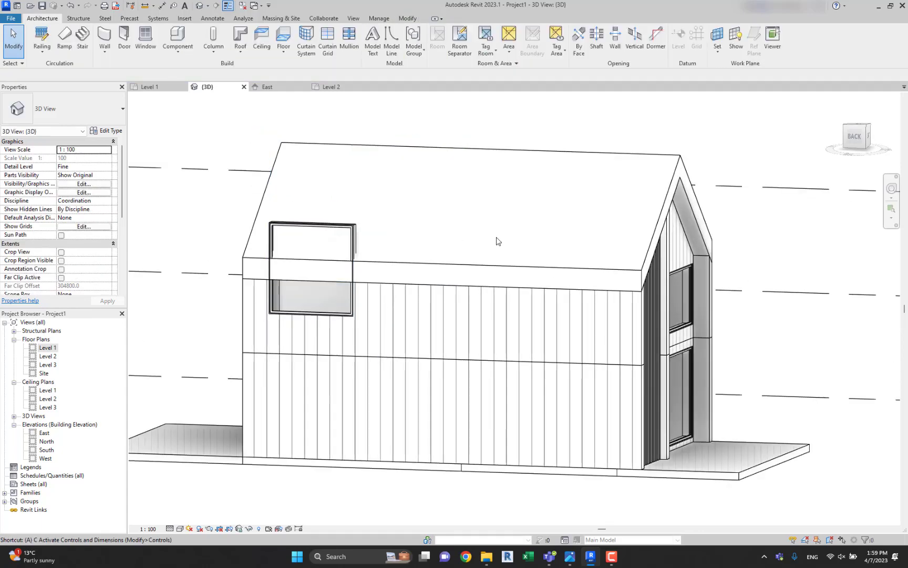
{"action": "key", "text": "l"}
{"action": "middle_click_drag", "start_coordinate": [676, 272], "coordinate": [594, 286], "text": "shift"}
{"action": "scroll", "coordinate": [614, 288], "scroll_direction": "up", "scroll_amount": 4}
{"action": "scroll", "coordinate": [631, 296], "scroll_direction": "down", "scroll_amount": 3}
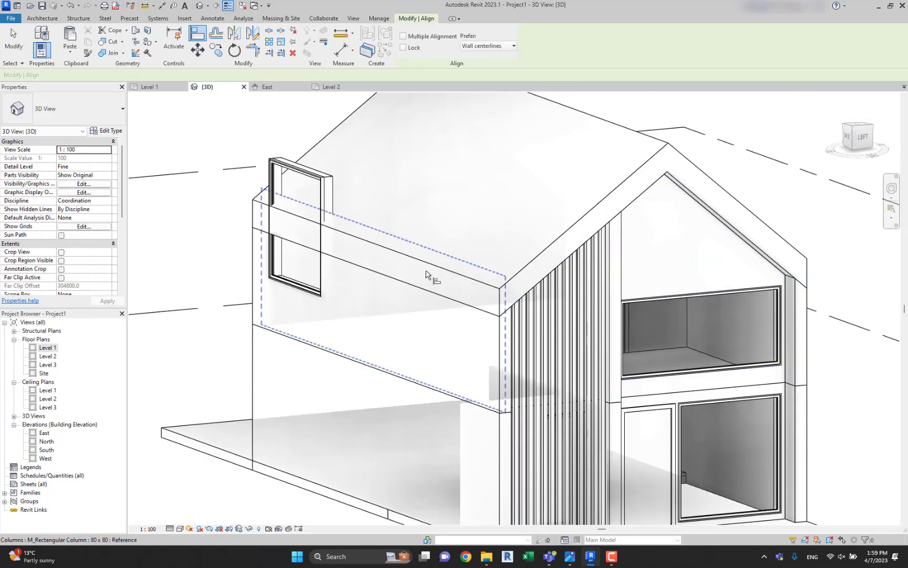
{"action": "middle_click_drag", "start_coordinate": [426, 274], "coordinate": [413, 250], "text": "shift"}
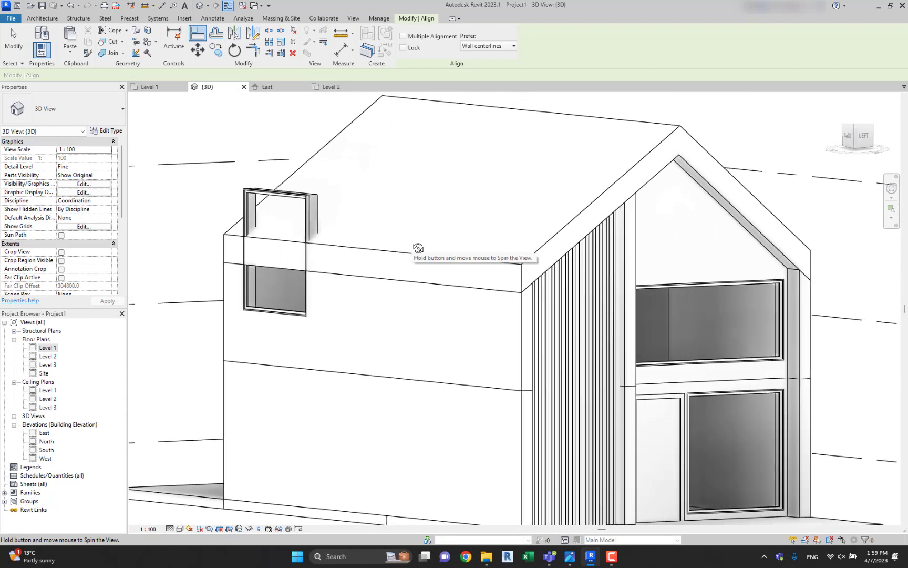
{"action": "key", "text": "Escape"}
Duplicate the back window's type as 2000 x 1400 with a height of 1400, using the front Level 2 window's height as reference.
{"action": "left_click", "coordinate": [690, 287]}
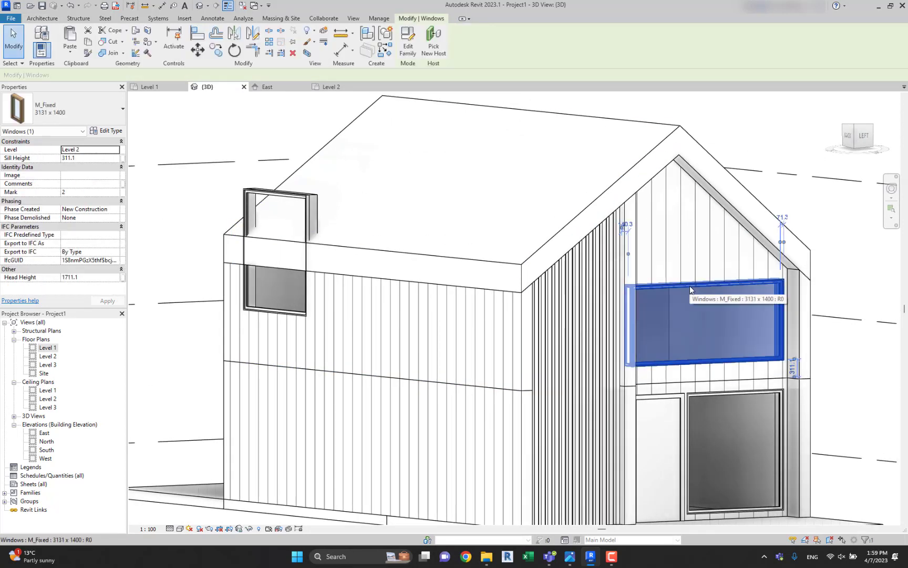
{"action": "key", "text": "Escape"}
{"action": "left_click", "coordinate": [690, 286]}
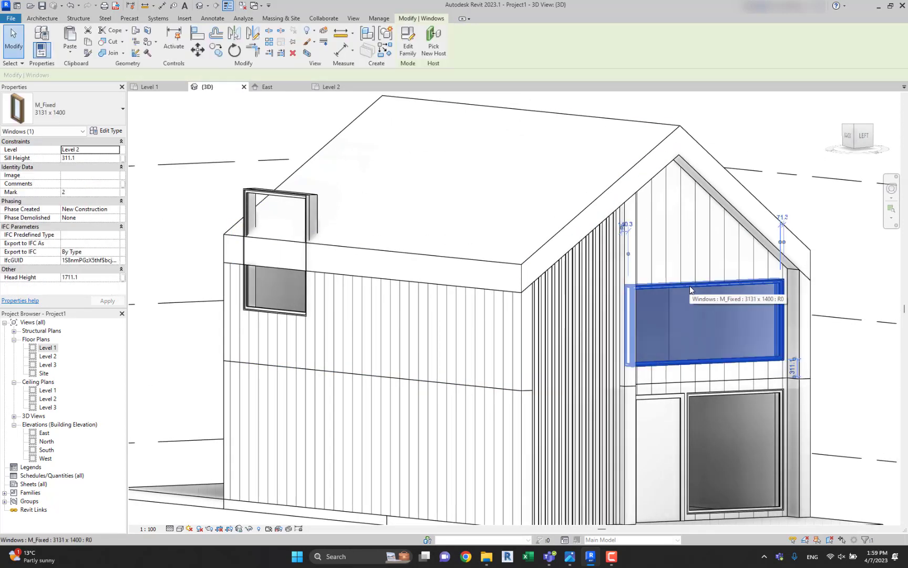
{"action": "left_click", "coordinate": [254, 193]}
{"action": "left_click", "coordinate": [107, 130]}
{"action": "left_click", "coordinate": [591, 133]}
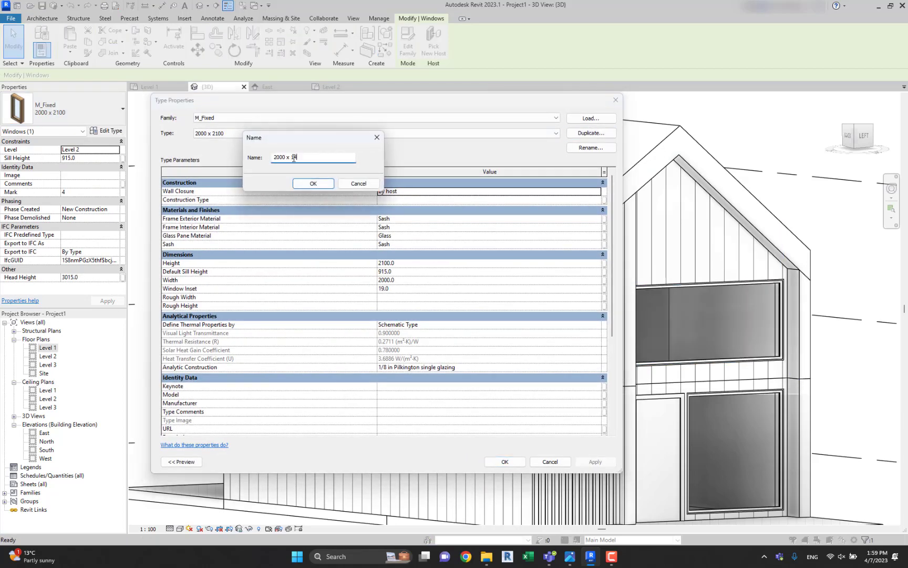
{"action": "left_click", "coordinate": [312, 184]}
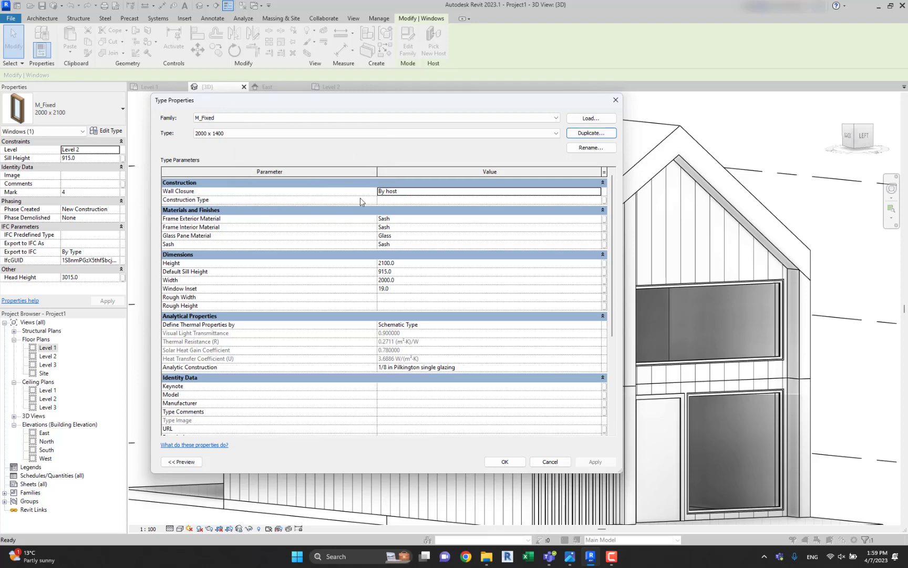
{"action": "left_click", "coordinate": [406, 265]}
{"action": "type", "text": "1"}
{"action": "left_click", "coordinate": [502, 464]}
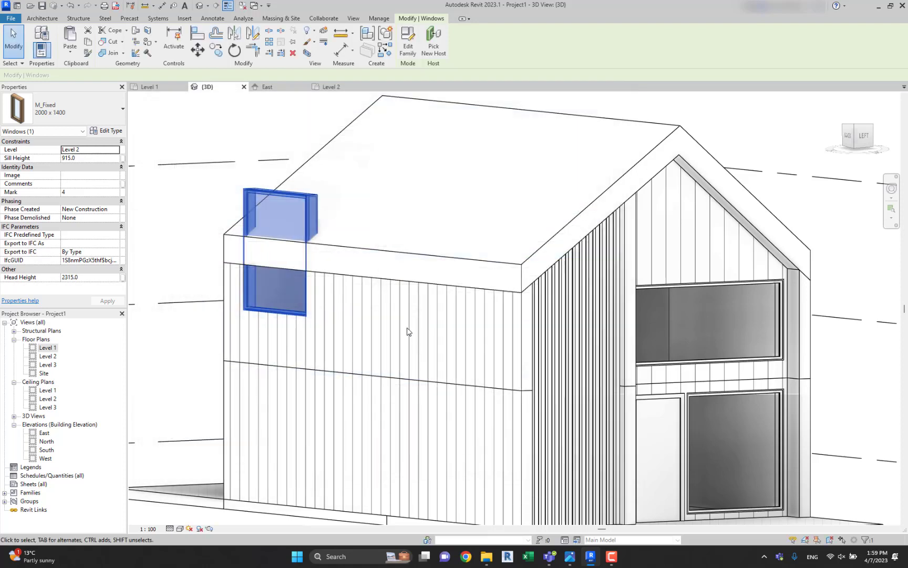
{"action": "key", "text": "Escape"}
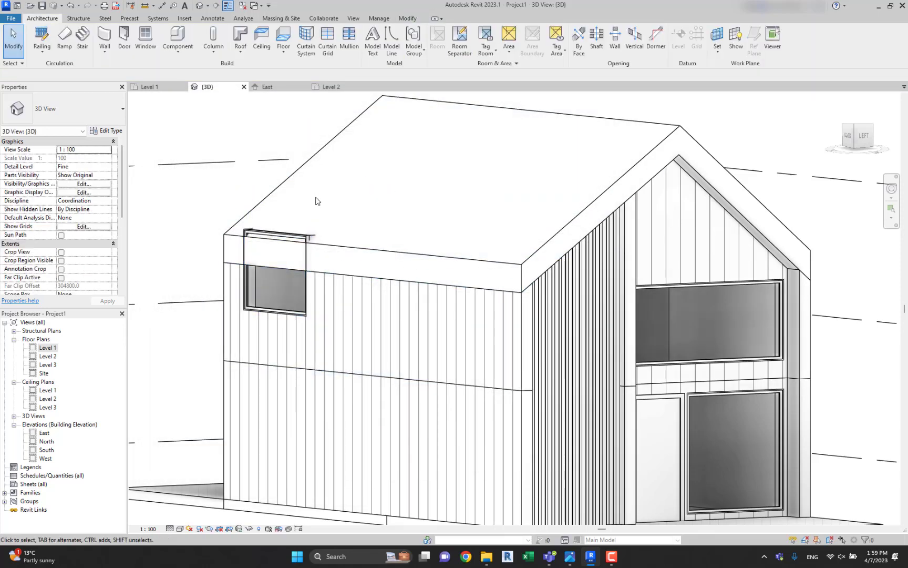
Align the top of the back window with the top edge of the front Level 2 window.
{"action": "key", "text": "l"}
{"action": "scroll", "coordinate": [657, 326], "scroll_direction": "up", "scroll_amount": 5}
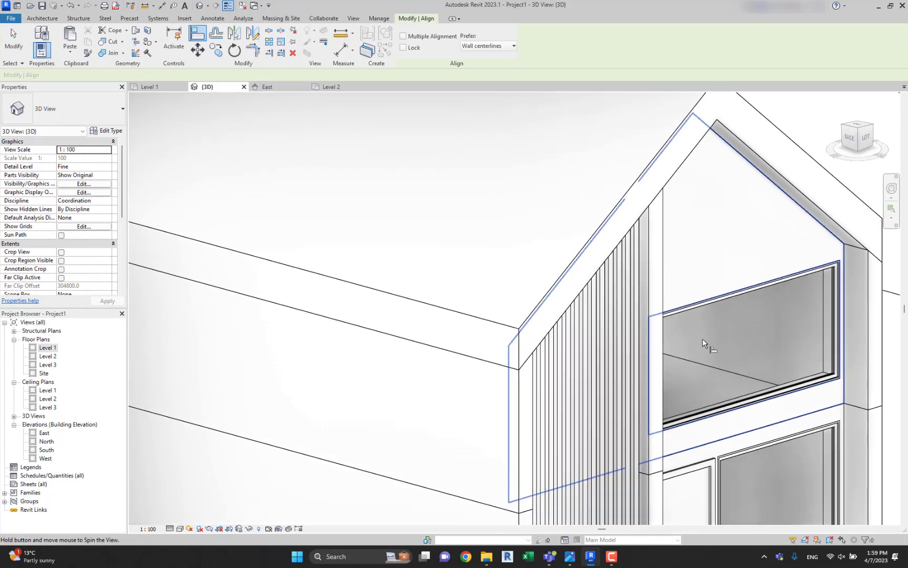
{"action": "left_click", "coordinate": [694, 291]}
{"action": "scroll", "coordinate": [368, 231], "scroll_direction": "down", "scroll_amount": 5}
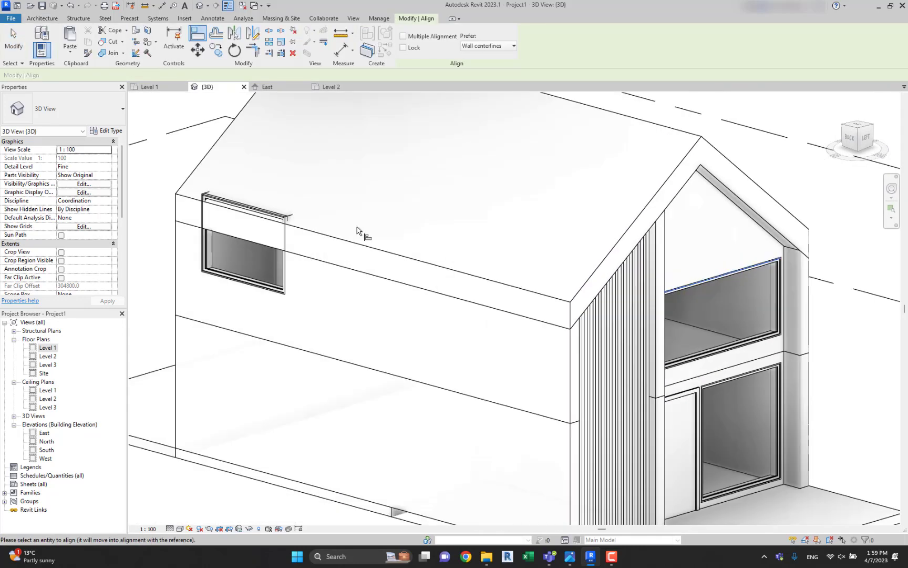
{"action": "scroll", "coordinate": [247, 205], "scroll_direction": "up", "scroll_amount": 4}
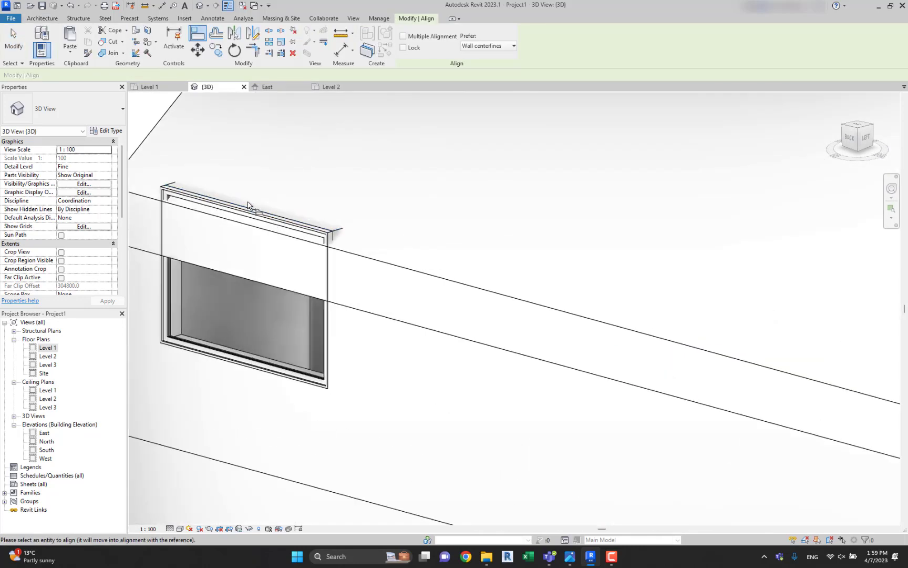
{"action": "left_click", "coordinate": [177, 194]}
{"action": "key", "text": "Escape"}
{"action": "scroll", "coordinate": [182, 197], "scroll_direction": "down", "scroll_amount": 5}
{"action": "middle_click_drag", "start_coordinate": [182, 197], "coordinate": [487, 251], "text": "shift"}
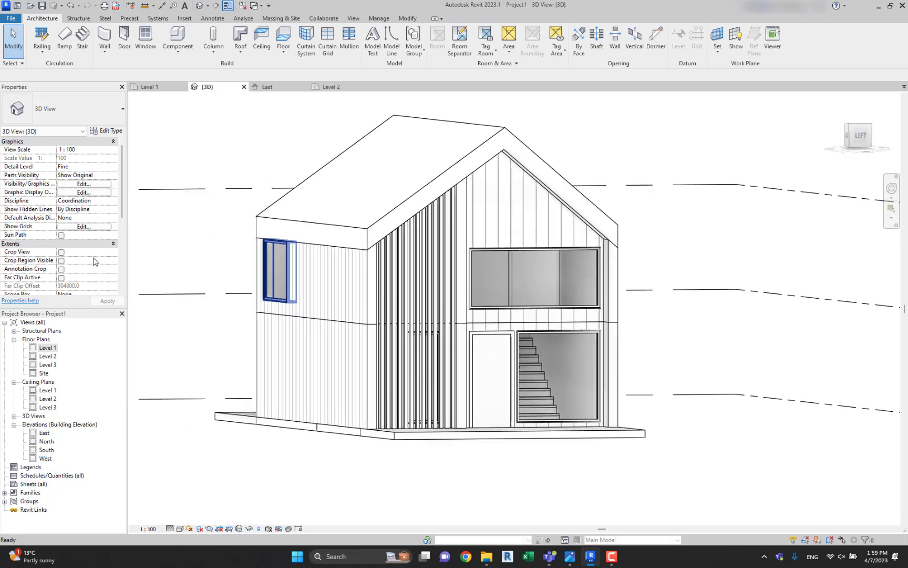
Move the front and back Level 2 windows down together to a sill height of about 192 mm.
{"action": "left_click", "coordinate": [486, 251]}
{"action": "left_click", "coordinate": [268, 250], "text": "ctrl"}
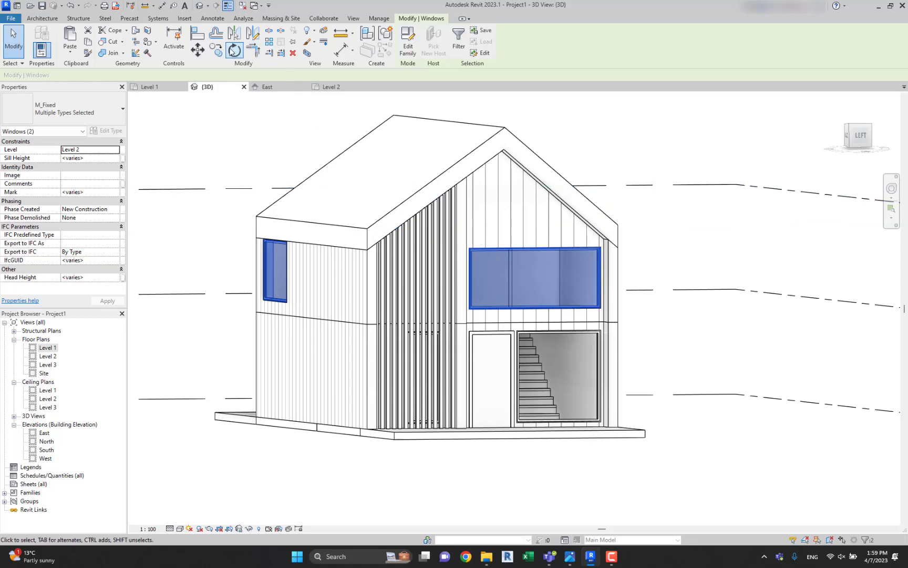
{"action": "left_click", "coordinate": [204, 52]}
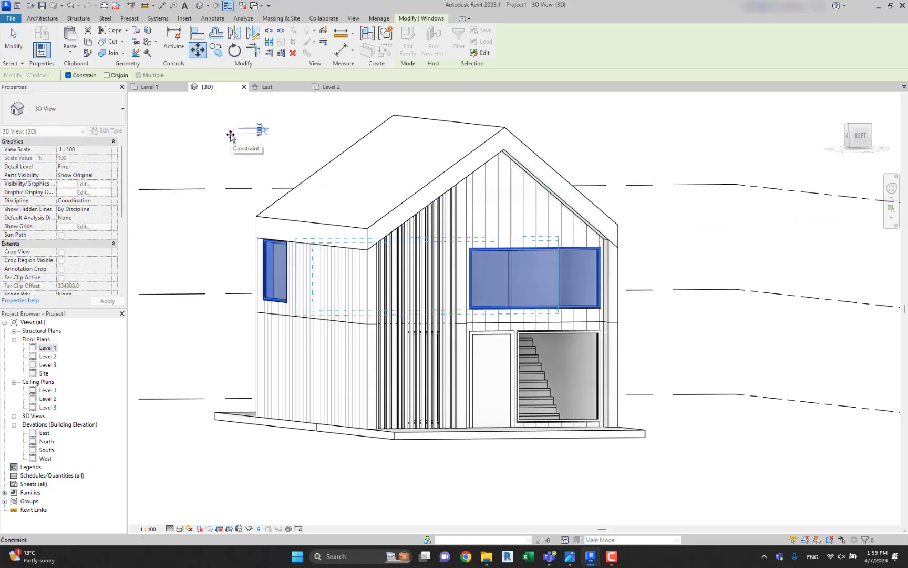
{"action": "key", "text": "Escape"}
{"action": "key", "text": "Escape"}
{"action": "middle_click_drag", "start_coordinate": [230, 137], "coordinate": [457, 289], "text": "shift"}
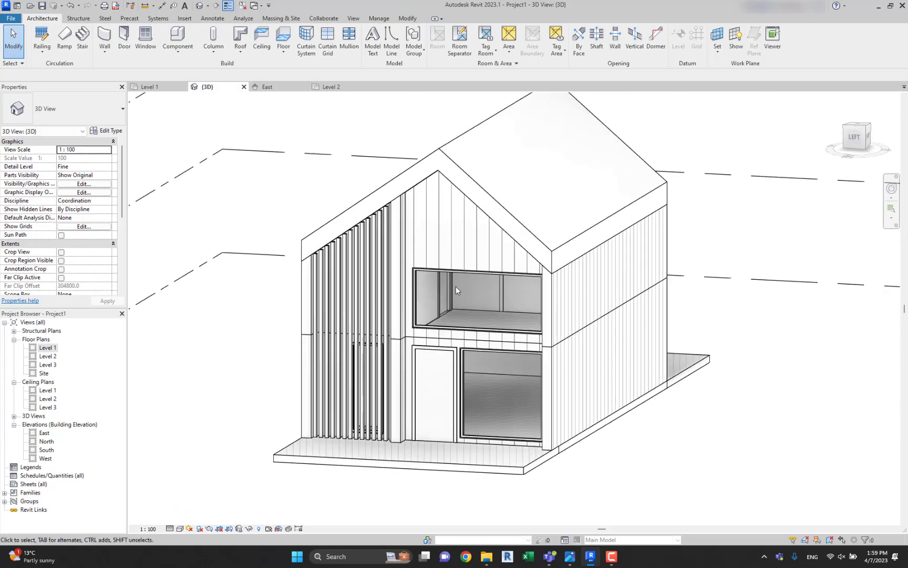
Switch to Photos to examine the entrance canopy in the two storey house.jpg render, and return to Revit.
{"action": "left_click", "coordinate": [572, 556]}
{"action": "scroll", "coordinate": [409, 136], "scroll_direction": "up", "scroll_amount": 5}
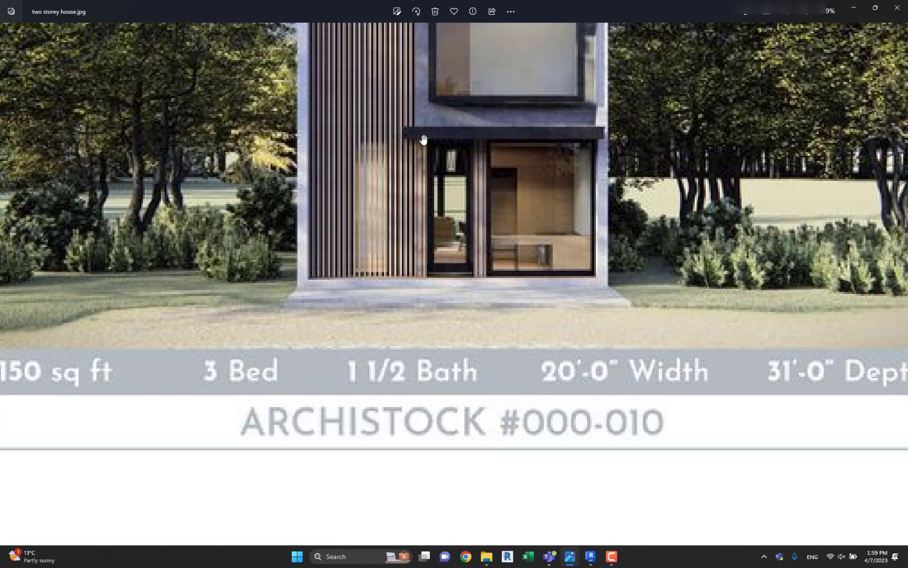
{"action": "scroll", "coordinate": [424, 139], "scroll_direction": "down", "scroll_amount": 3}
{"action": "scroll", "coordinate": [538, 336], "scroll_direction": "down", "scroll_amount": 2}
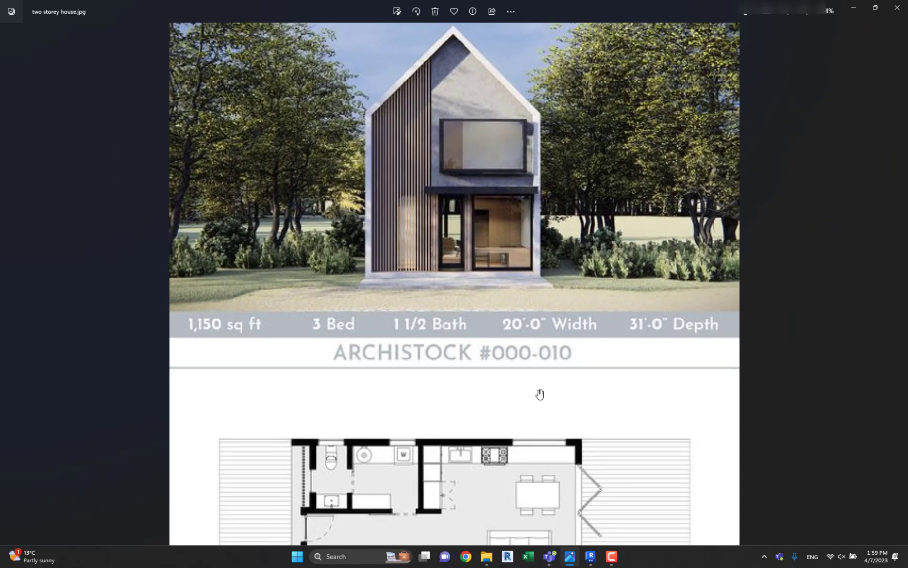
{"action": "left_click", "coordinate": [590, 556]}
Create a rectangular Terace floor on Level 2, about 380 mm deep, outside the front window between the projecting wall ends.
{"action": "middle_click_drag", "start_coordinate": [493, 332], "coordinate": [314, 343], "text": "shift"}
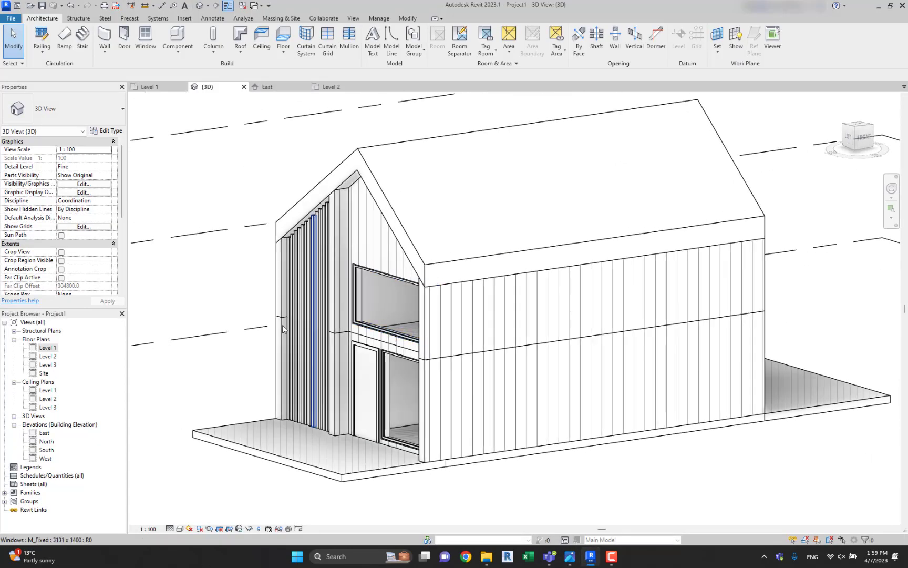
{"action": "left_click", "coordinate": [50, 349]}
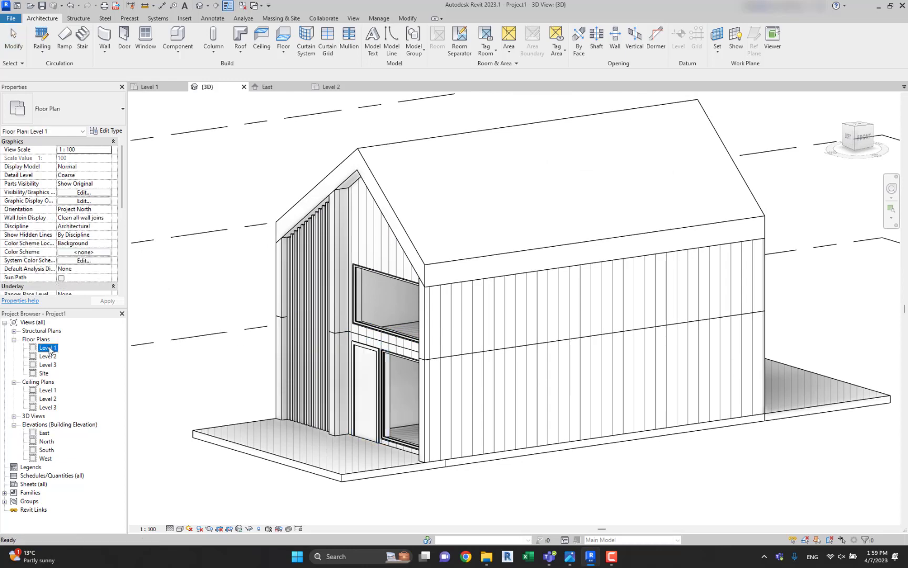
{"action": "double_click", "coordinate": [49, 357]}
{"action": "scroll", "coordinate": [385, 348], "scroll_direction": "up", "scroll_amount": 5}
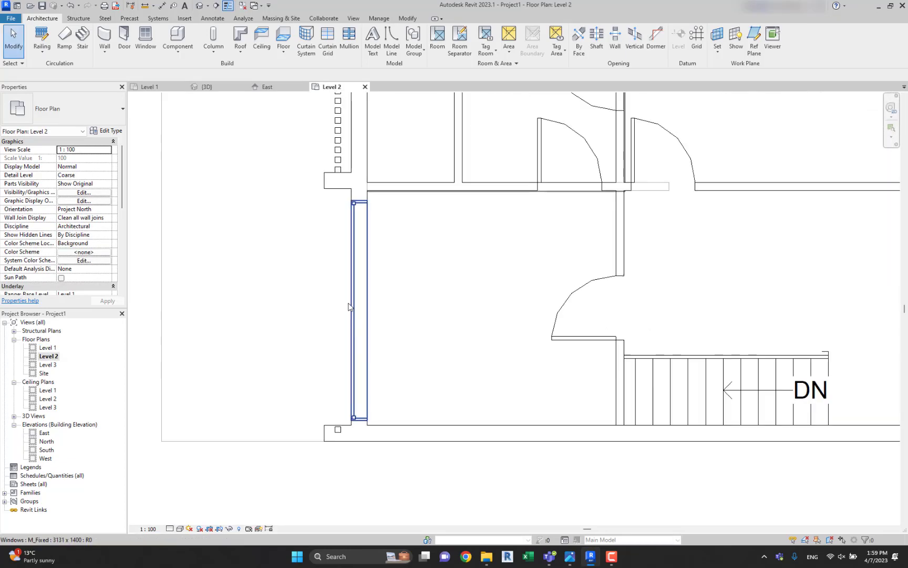
{"action": "left_click", "coordinate": [284, 35]}
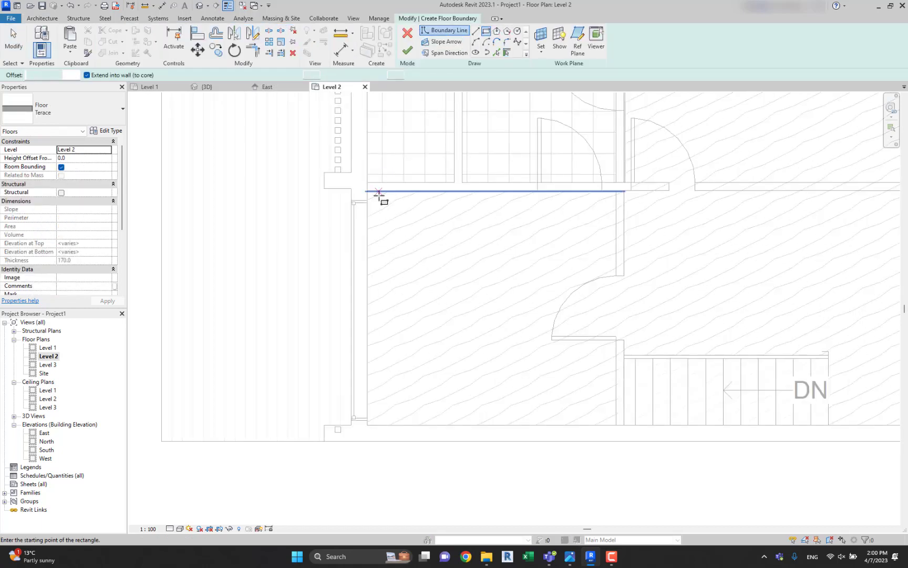
{"action": "left_click", "coordinate": [352, 188]}
{"action": "left_click", "coordinate": [325, 425]}
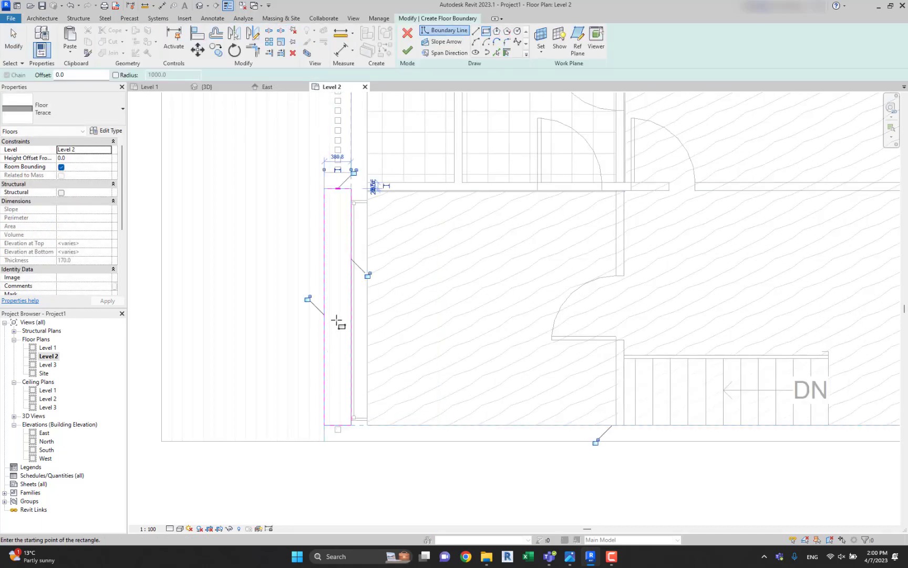
{"action": "key", "text": "Escape"}
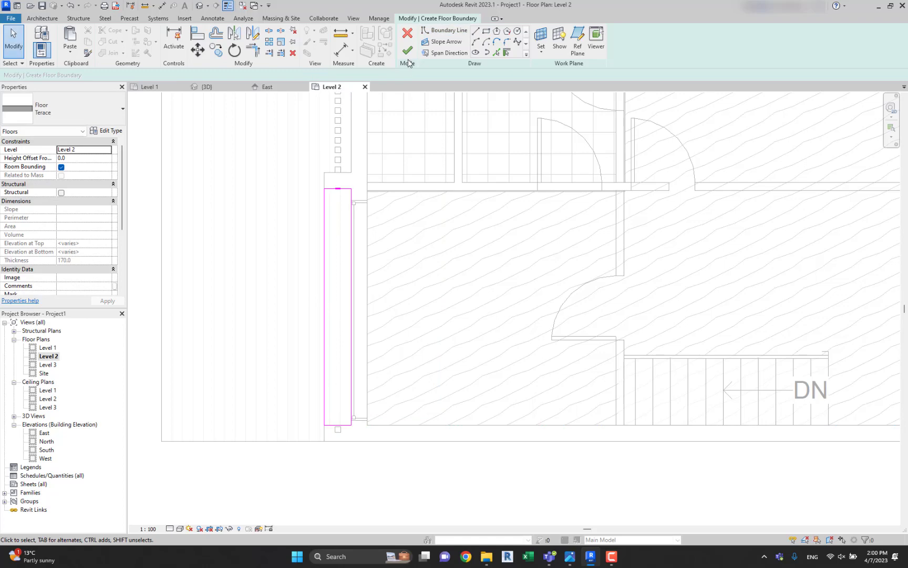
{"action": "left_click", "coordinate": [408, 51]}
{"action": "left_click", "coordinate": [517, 282]}
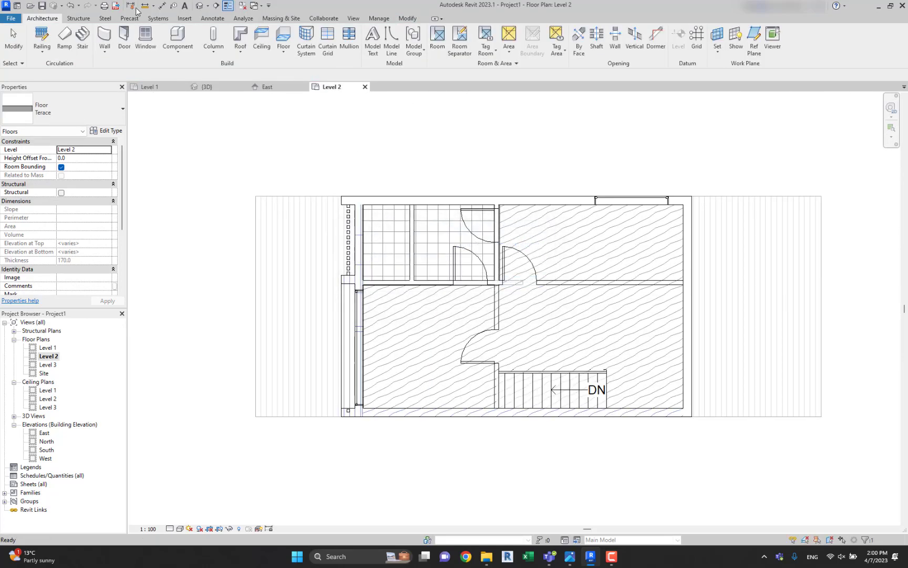
Inspect the new canopy slab above the front entrance from several angles in the 3D view.
{"action": "left_click", "coordinate": [199, 6]}
{"action": "middle_click_drag", "start_coordinate": [412, 213], "coordinate": [711, 357], "text": "shift"}
{"action": "scroll", "coordinate": [596, 302], "scroll_direction": "up", "scroll_amount": 5}
{"action": "middle_click_drag", "start_coordinate": [595, 299], "coordinate": [492, 322], "text": "shift"}
{"action": "scroll", "coordinate": [476, 374], "scroll_direction": "down", "scroll_amount": 3}
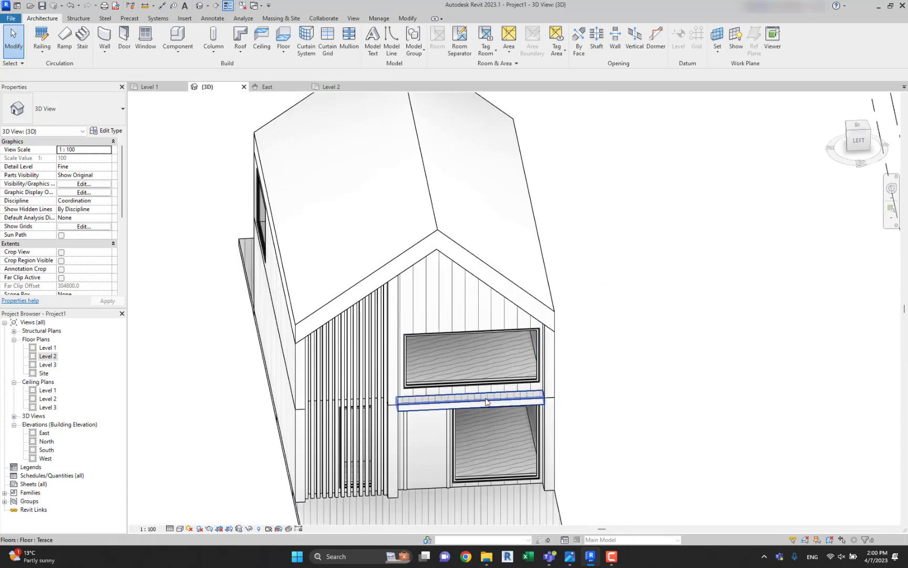
{"action": "left_click", "coordinate": [485, 404]}
{"action": "middle_click_drag", "start_coordinate": [485, 404], "coordinate": [414, 386], "text": "shift"}
{"action": "scroll", "coordinate": [423, 383], "scroll_direction": "up", "scroll_amount": 3}
{"action": "scroll", "coordinate": [414, 385], "scroll_direction": "down", "scroll_amount": 3}
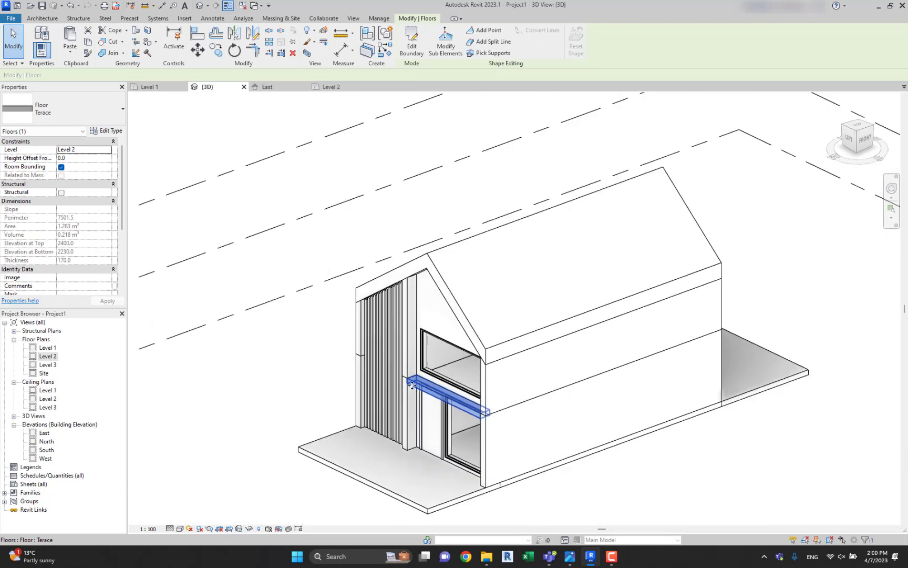
{"action": "scroll", "coordinate": [433, 393], "scroll_direction": "up", "scroll_amount": 2}
{"action": "left_click", "coordinate": [252, 355]}
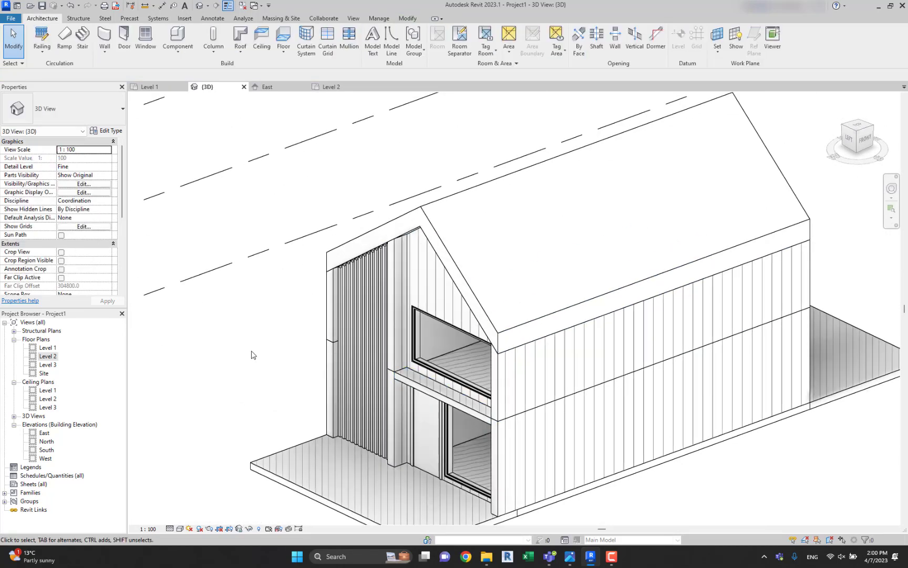
Place another M_Fixed 2000 x 1400 window in the back wall on the ground floor, below the existing Level 2 window.
{"action": "middle_click_drag", "start_coordinate": [479, 400], "coordinate": [657, 336], "text": "shift"}
{"action": "middle_click_drag", "start_coordinate": [305, 370], "coordinate": [512, 362], "text": "shift"}
{"action": "left_click", "coordinate": [430, 363]}
{"action": "middle_click_drag", "start_coordinate": [429, 362], "coordinate": [405, 259]}
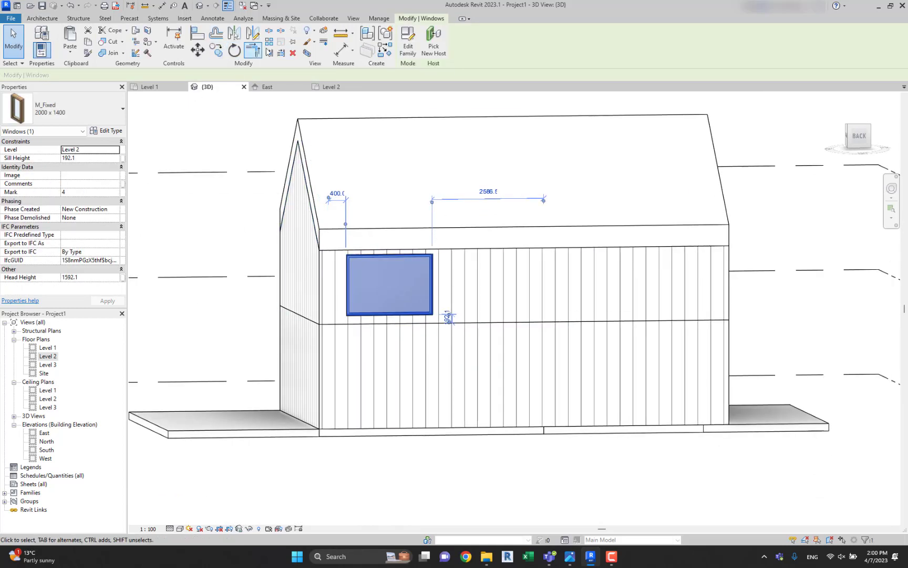
{"action": "left_click", "coordinate": [374, 51]}
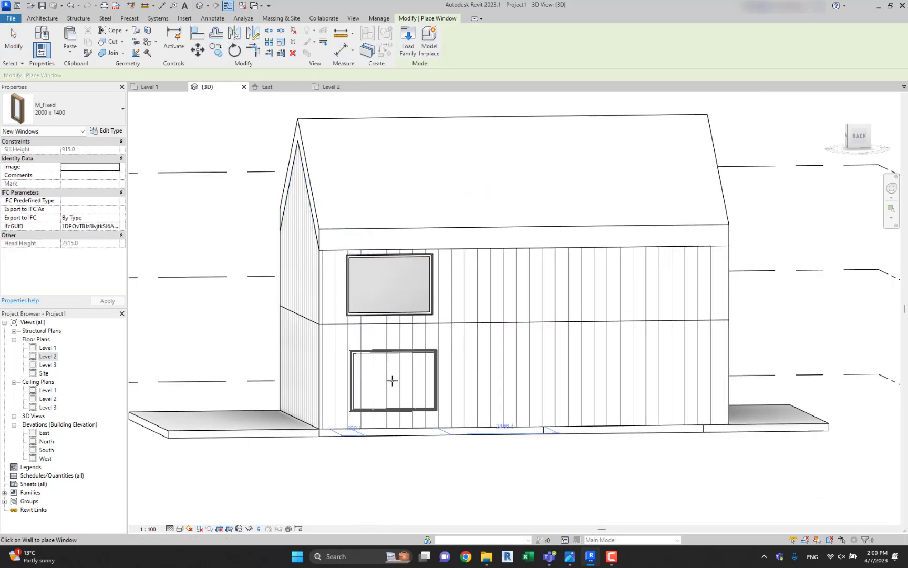
{"action": "left_click", "coordinate": [393, 379]}
{"action": "key", "text": "Escape"}
Try to align the side edge of the new ground-floor back window with the Level 2 window above it.
{"action": "key", "text": "a"}
{"action": "key", "text": "l"}
{"action": "scroll", "coordinate": [345, 301], "scroll_direction": "up", "scroll_amount": 10}
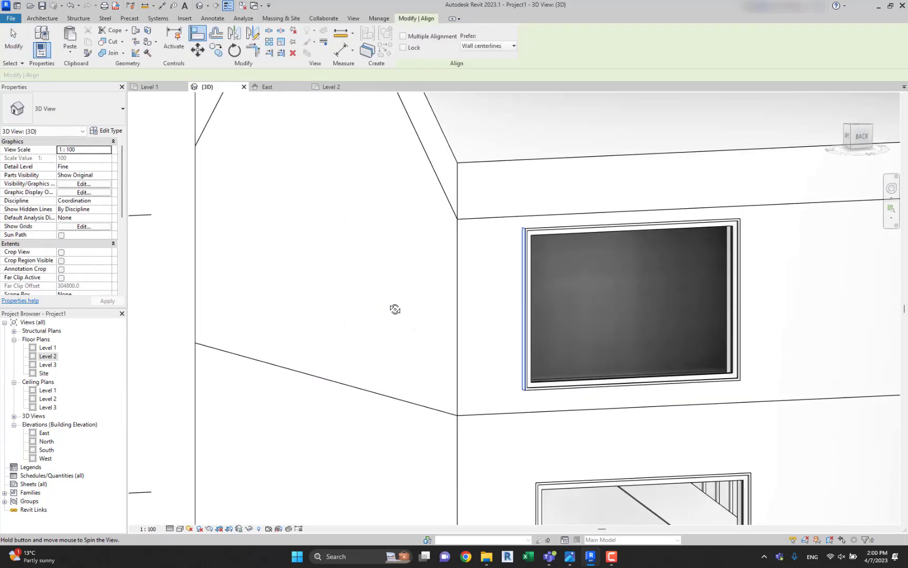
{"action": "scroll", "coordinate": [518, 333], "scroll_direction": "up", "scroll_amount": 2}
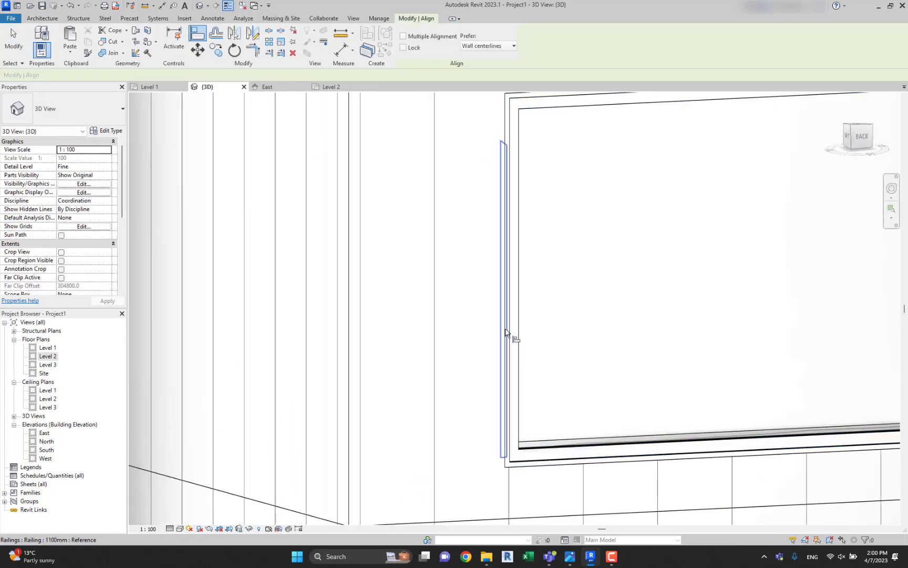
{"action": "left_click", "coordinate": [506, 332]}
{"action": "scroll", "coordinate": [505, 332], "scroll_direction": "down", "scroll_amount": 5}
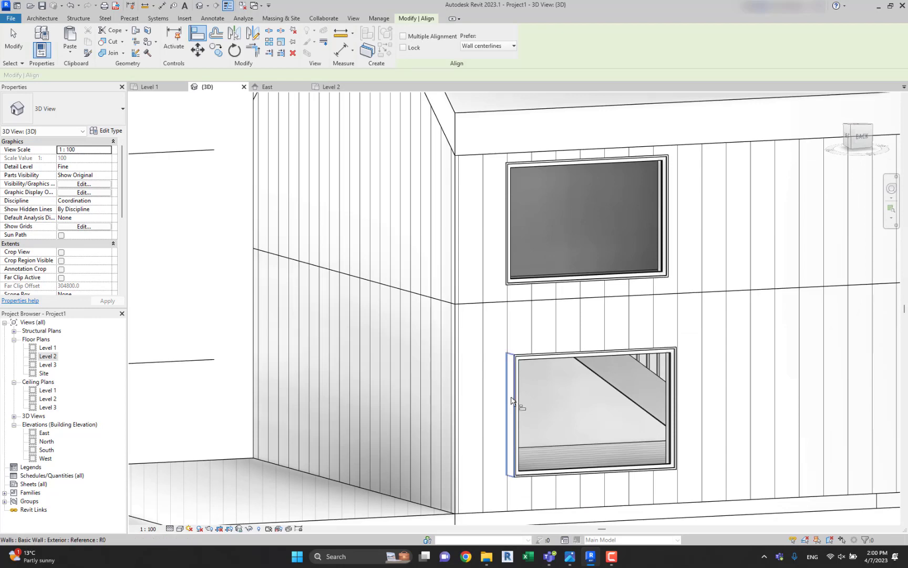
{"action": "left_click", "coordinate": [511, 401]}
{"action": "key", "text": "Escape"}
{"action": "key", "text": "Escape"}
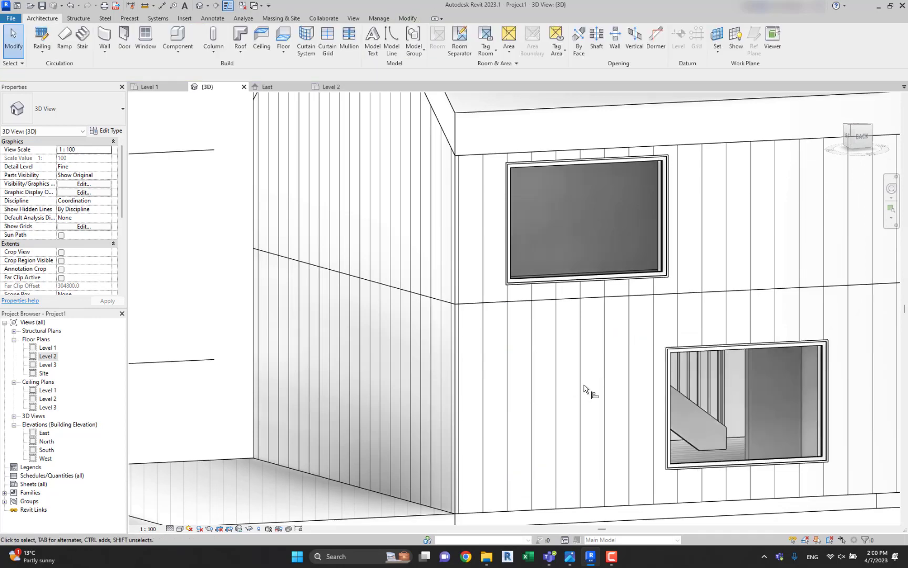
Align the ground-floor back window vertically with the Level 2 window, matching their side edges nearest the rear corner.
{"action": "key", "text": "a"}
{"action": "key", "text": "l"}
{"action": "scroll", "coordinate": [505, 278], "scroll_direction": "up", "scroll_amount": 6}
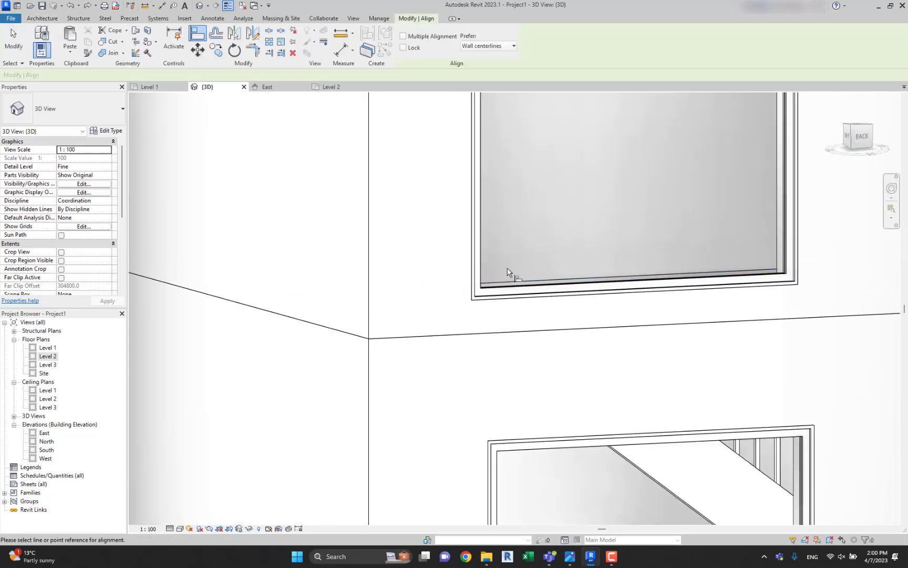
{"action": "scroll", "coordinate": [460, 314], "scroll_direction": "down", "scroll_amount": 5}
{"action": "middle_click_drag", "start_coordinate": [460, 315], "coordinate": [625, 338], "text": "shift"}
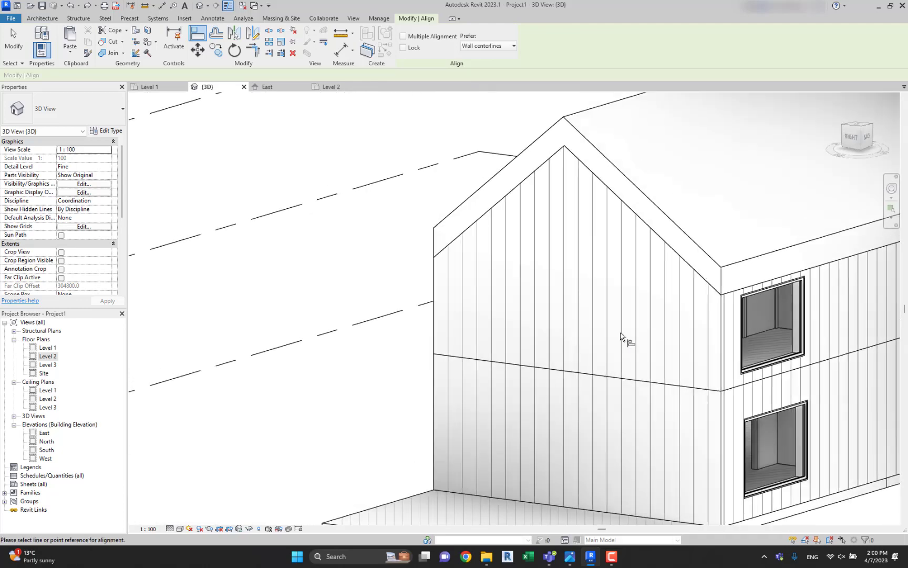
{"action": "scroll", "coordinate": [747, 383], "scroll_direction": "up", "scroll_amount": 5}
{"action": "scroll", "coordinate": [747, 382], "scroll_direction": "up", "scroll_amount": 3}
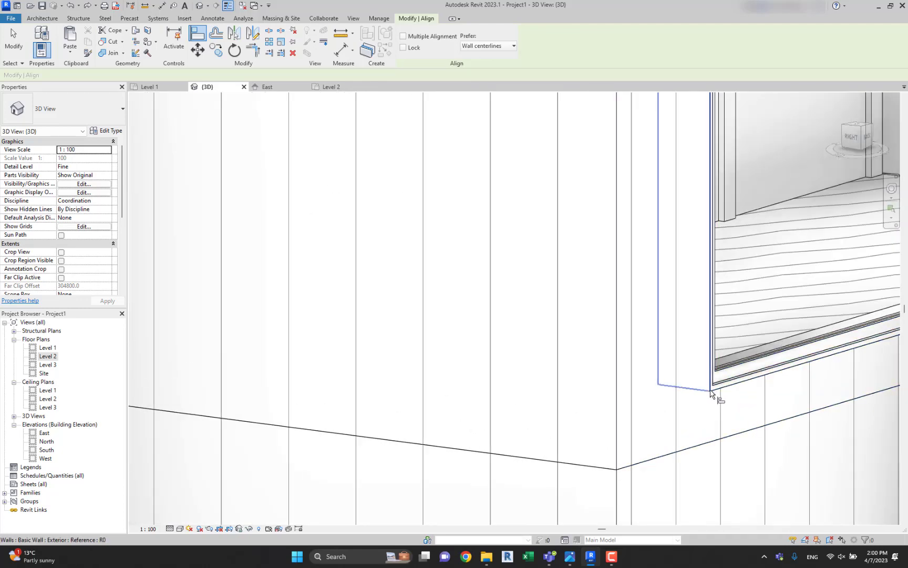
{"action": "scroll", "coordinate": [718, 396], "scroll_direction": "down", "scroll_amount": 5}
{"action": "middle_click_drag", "start_coordinate": [705, 416], "coordinate": [697, 403]}
{"action": "scroll", "coordinate": [659, 427], "scroll_direction": "up", "scroll_amount": 6}
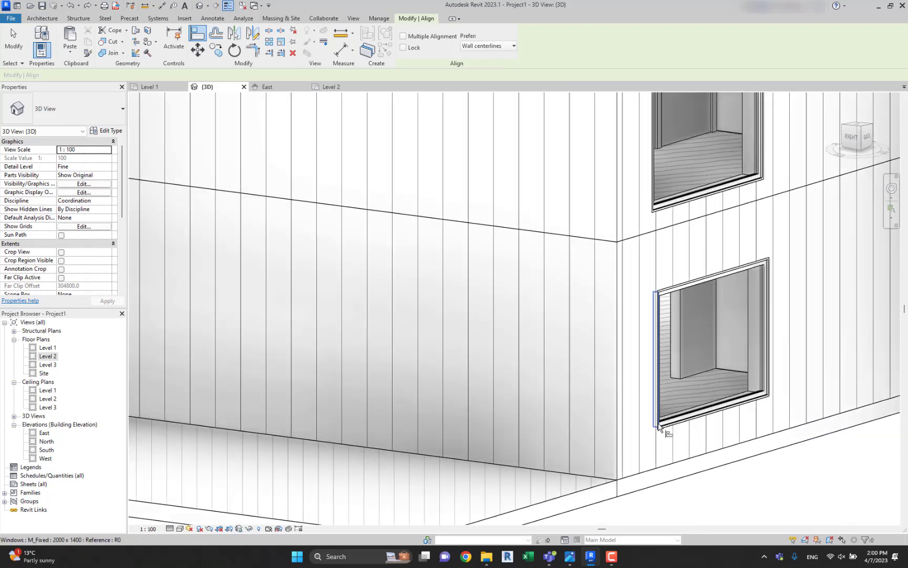
{"action": "key", "text": "Escape"}
Inspect the house's blank side wall in 3D and examine its window positions on the reference floor plans in the Level 1 view.
{"action": "scroll", "coordinate": [659, 428], "scroll_direction": "down", "scroll_amount": 6}
{"action": "middle_click_drag", "start_coordinate": [667, 409], "coordinate": [515, 325], "text": "shift"}
{"action": "middle_click_drag", "start_coordinate": [634, 311], "coordinate": [608, 363], "text": "shift"}
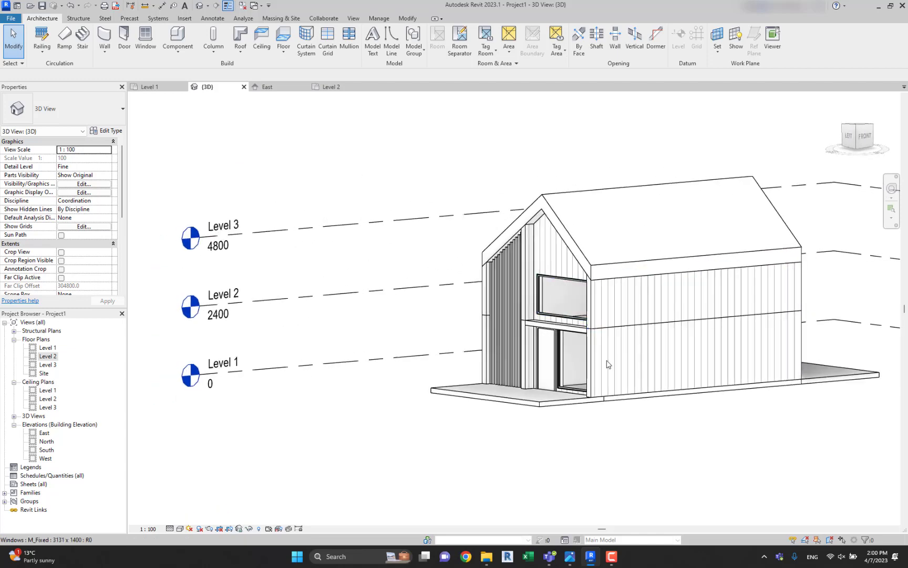
{"action": "middle_click_drag", "start_coordinate": [729, 356], "coordinate": [661, 353], "text": "shift"}
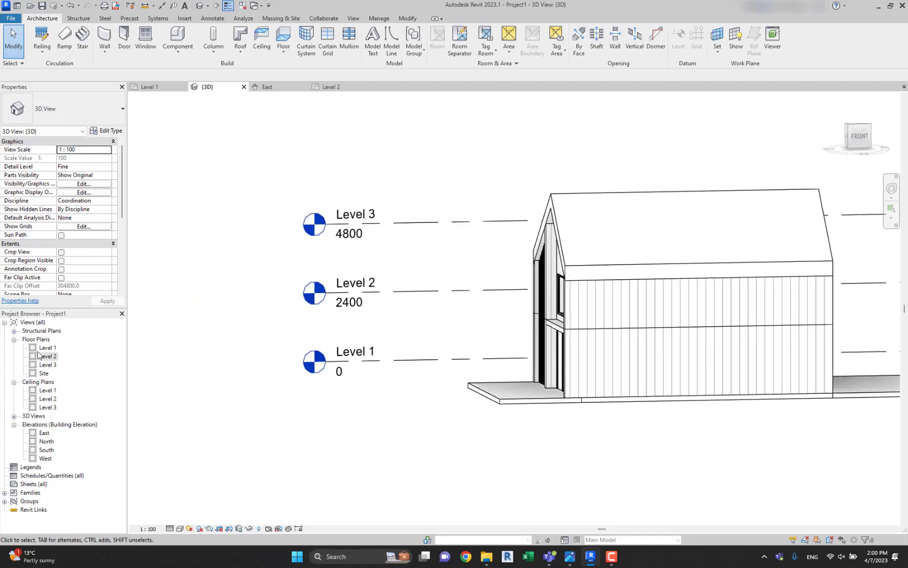
{"action": "double_click", "coordinate": [45, 348]}
{"action": "middle_click_drag", "start_coordinate": [611, 287], "coordinate": [513, 285]}
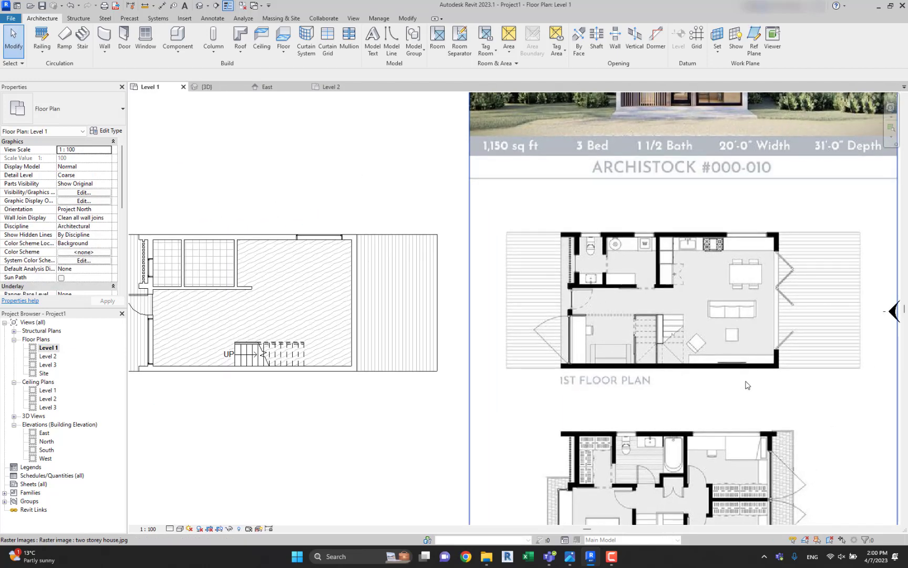
{"action": "middle_click_drag", "start_coordinate": [747, 385], "coordinate": [702, 270]}
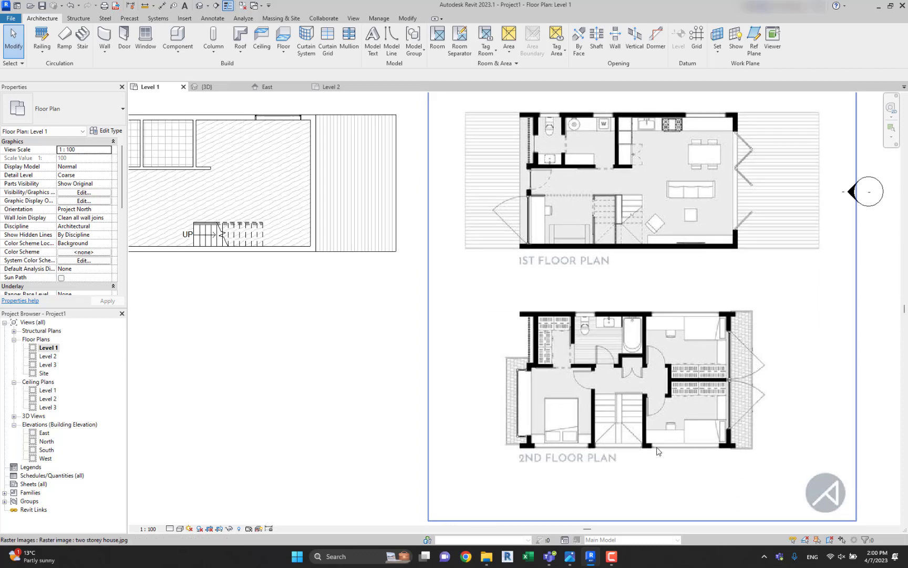
{"action": "scroll", "coordinate": [706, 444], "scroll_direction": "down", "scroll_amount": 1}
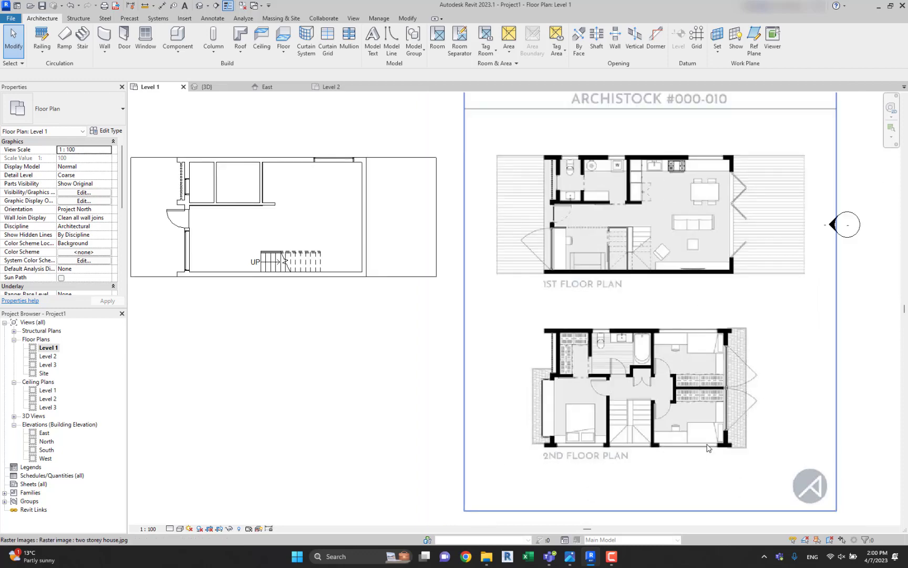
{"action": "middle_click_drag", "start_coordinate": [706, 445], "coordinate": [748, 441]}
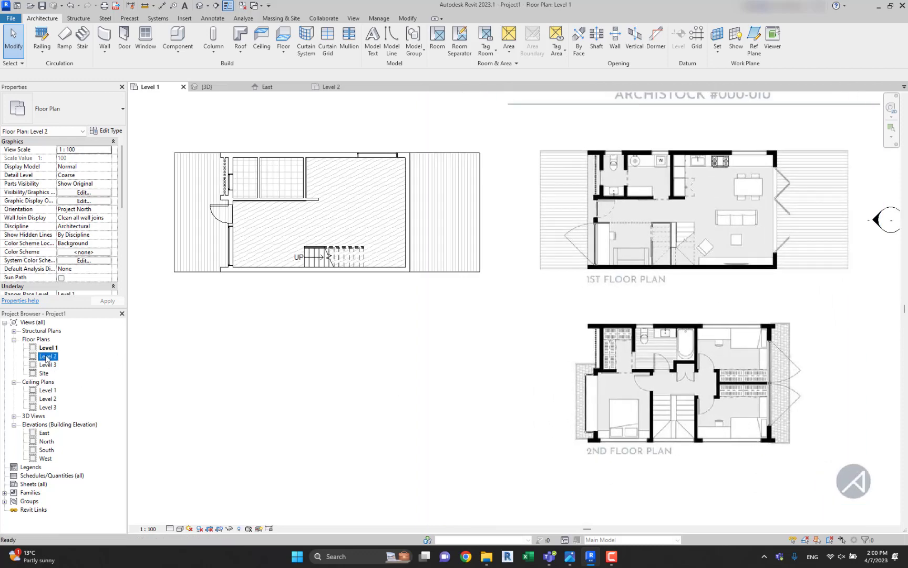
On Level 2, place two M_Fixed 2000 x 1400 windows in the stair-side exterior wall, one in the front bedroom and one by the stairs.
{"action": "double_click", "coordinate": [47, 356]}
{"action": "scroll", "coordinate": [503, 308], "scroll_direction": "down", "scroll_amount": 3}
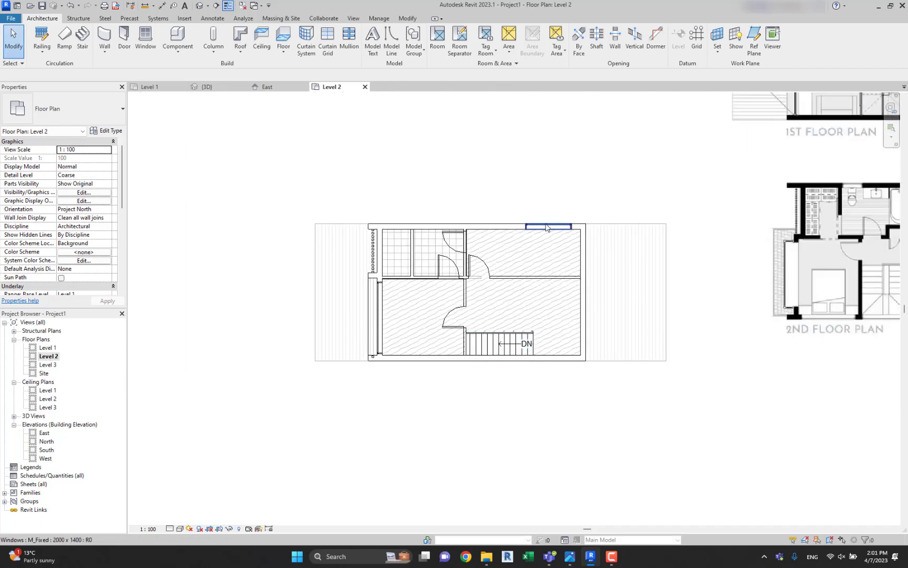
{"action": "left_click", "coordinate": [546, 228]}
{"action": "key", "text": "c"}
{"action": "key", "text": "s"}
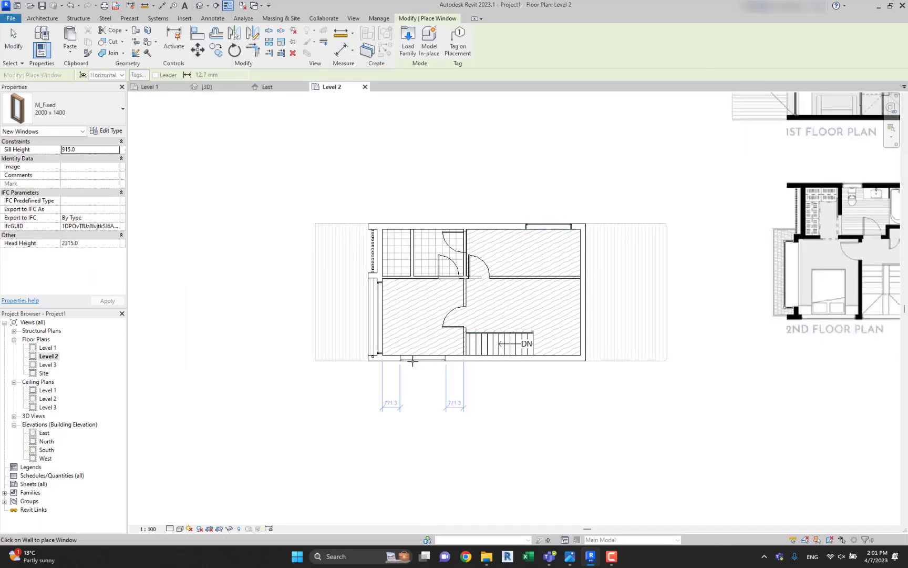
{"action": "left_click", "coordinate": [438, 361]}
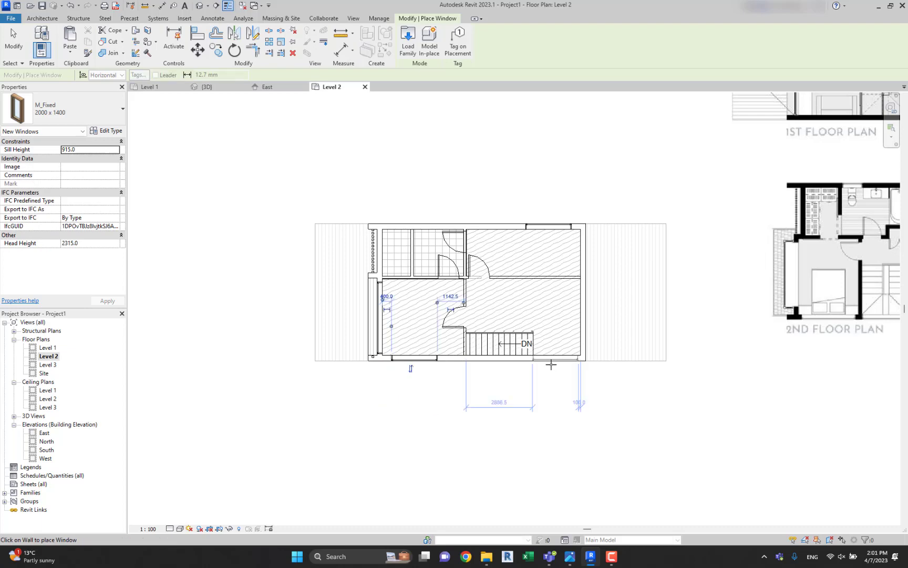
{"action": "middle_click_drag", "start_coordinate": [552, 365], "coordinate": [370, 372]}
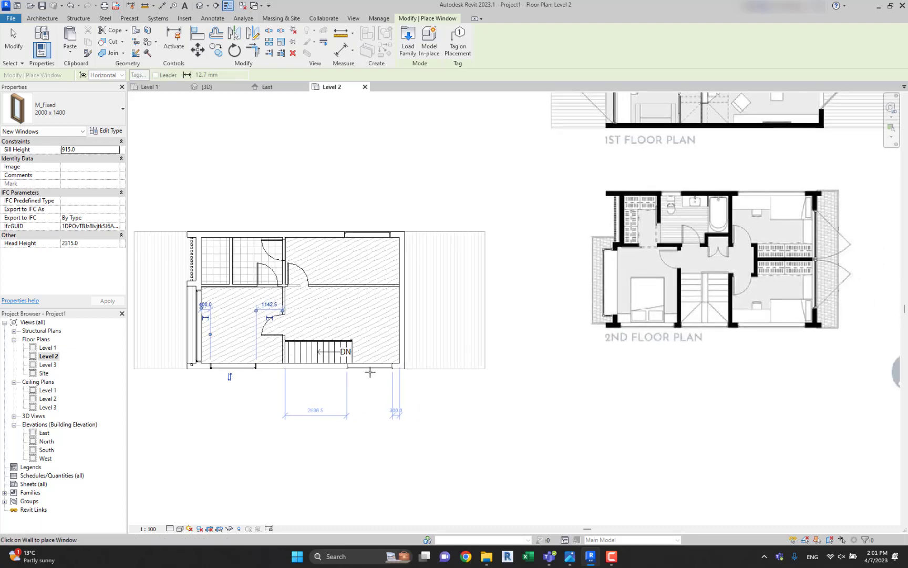
{"action": "key", "text": "Escape"}
{"action": "key", "text": "Escape"}
Align the edge of the new window by the stairs with the matching window in the opposite exterior wall.
{"action": "scroll", "coordinate": [342, 276], "scroll_direction": "up", "scroll_amount": 3}
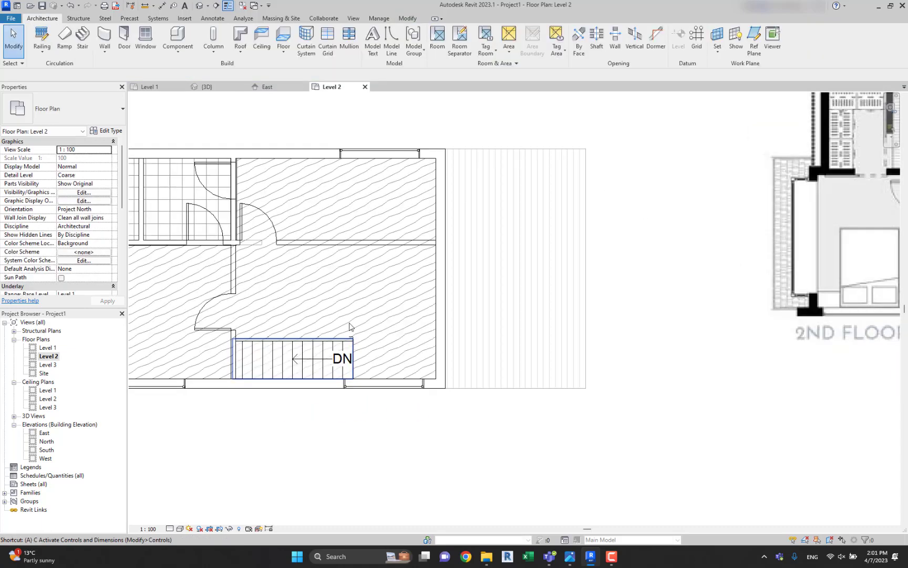
{"action": "key", "text": "a"}
{"action": "key", "text": "l"}
{"action": "left_click", "coordinate": [346, 163]}
{"action": "middle_click_drag", "start_coordinate": [413, 393], "coordinate": [436, 262]}
{"action": "scroll", "coordinate": [368, 389], "scroll_direction": "up", "scroll_amount": 4}
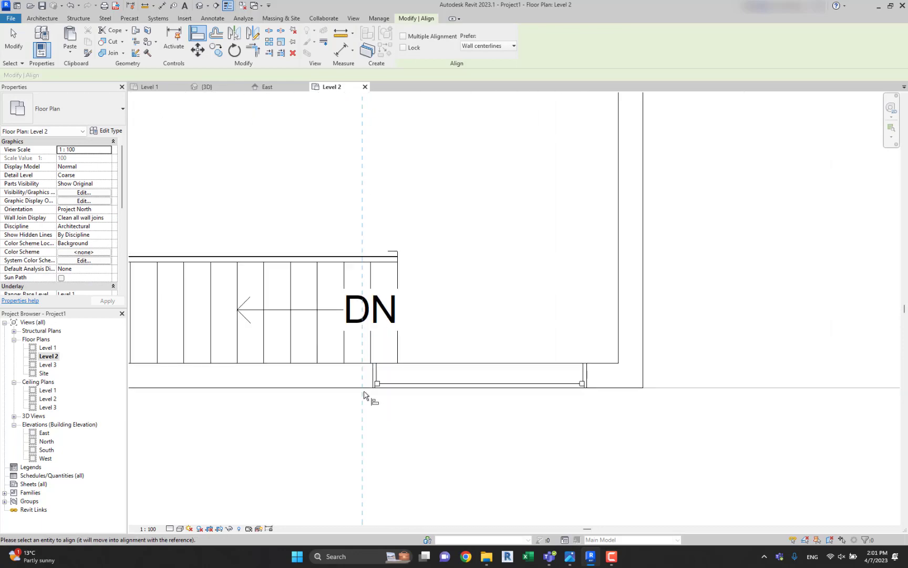
{"action": "left_click", "coordinate": [375, 374]}
{"action": "scroll", "coordinate": [375, 374], "scroll_direction": "down", "scroll_amount": 5}
{"action": "scroll", "coordinate": [406, 395], "scroll_direction": "up", "scroll_amount": 2}
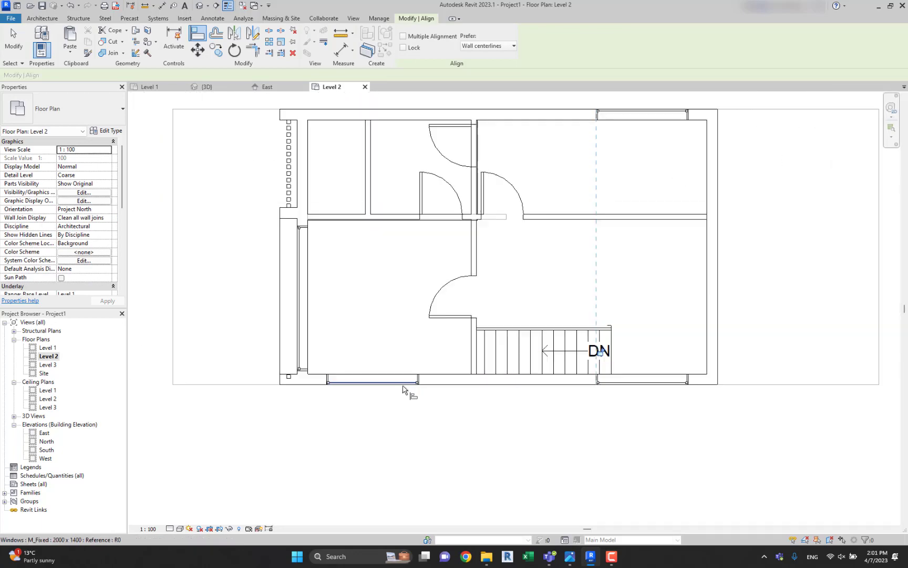
{"action": "key", "text": "Escape"}
{"action": "key", "text": "Escape"}
In the 3D view, align the head of the front bedroom's side window with the head of the Level 2 front window.
{"action": "left_click", "coordinate": [196, 6]}
{"action": "middle_click_drag", "start_coordinate": [525, 253], "coordinate": [544, 257], "text": "shift"}
{"action": "scroll", "coordinate": [552, 261], "scroll_direction": "up", "scroll_amount": 2}
{"action": "key", "text": "a"}
{"action": "key", "text": "l"}
{"action": "scroll", "coordinate": [558, 264], "scroll_direction": "up", "scroll_amount": 4}
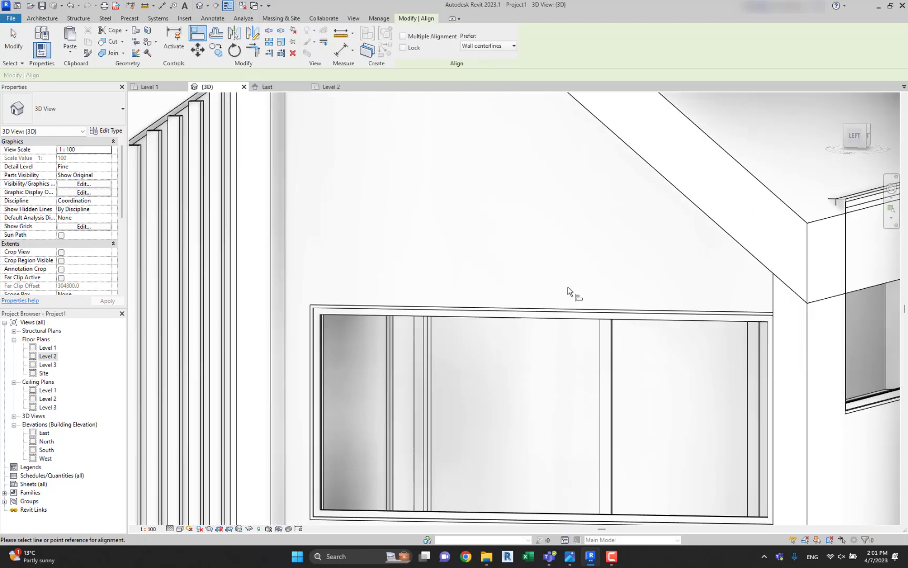
{"action": "left_click", "coordinate": [569, 311]}
{"action": "left_click", "coordinate": [575, 318]}
{"action": "scroll", "coordinate": [575, 318], "scroll_direction": "down", "scroll_amount": 4}
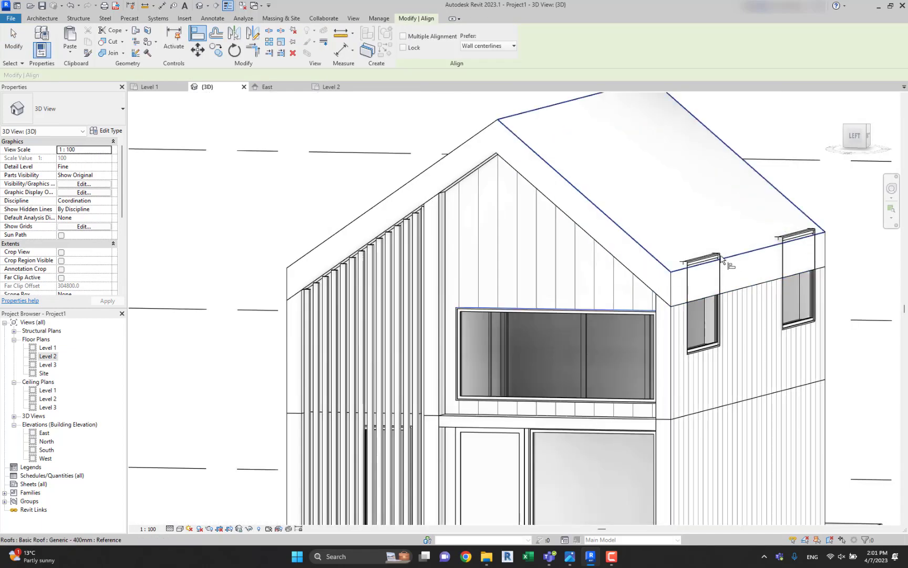
{"action": "left_click", "coordinate": [709, 259]}
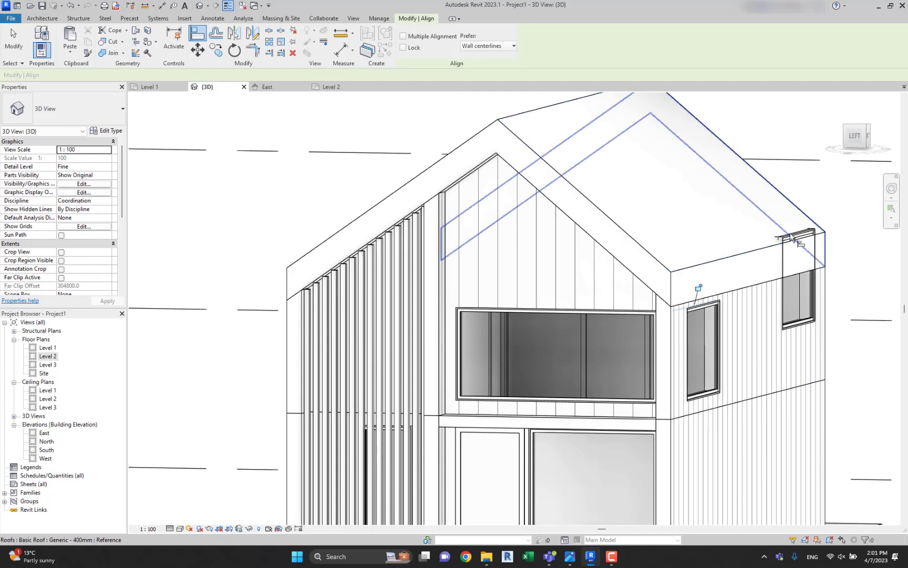
Align the head of the side window by the stairs with the same Level 2 front window head.
{"action": "scroll", "coordinate": [614, 312], "scroll_direction": "up", "scroll_amount": 5}
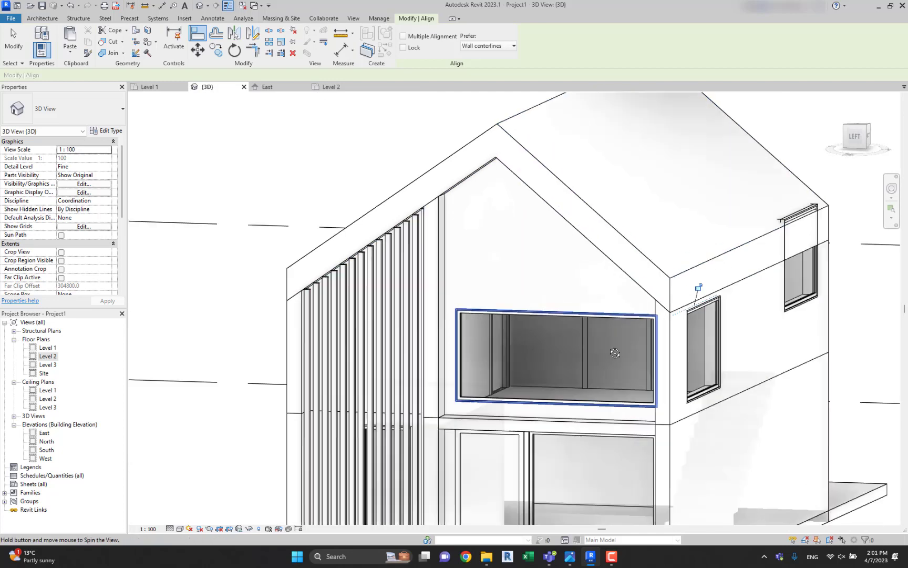
{"action": "scroll", "coordinate": [618, 317], "scroll_direction": "down", "scroll_amount": 5}
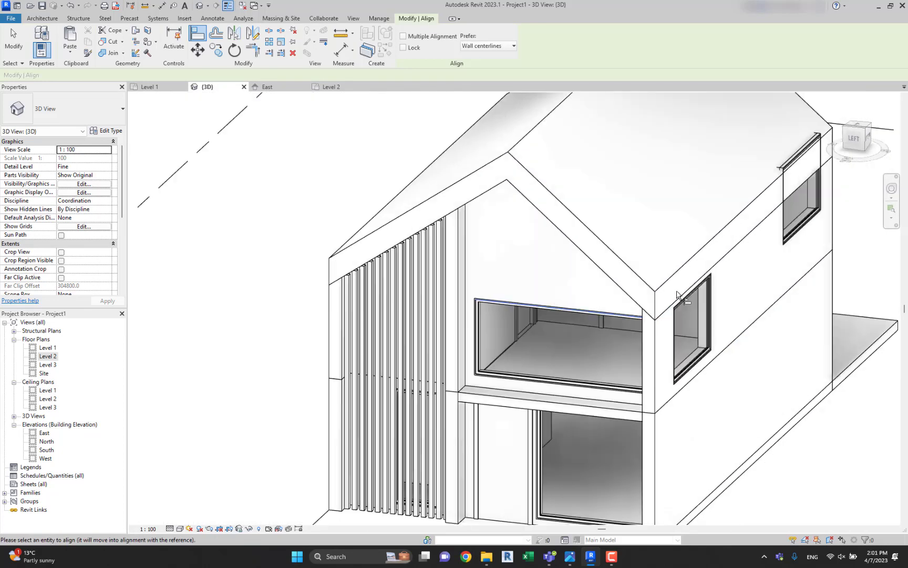
{"action": "scroll", "coordinate": [555, 243], "scroll_direction": "up", "scroll_amount": 2}
{"action": "left_click", "coordinate": [581, 203]}
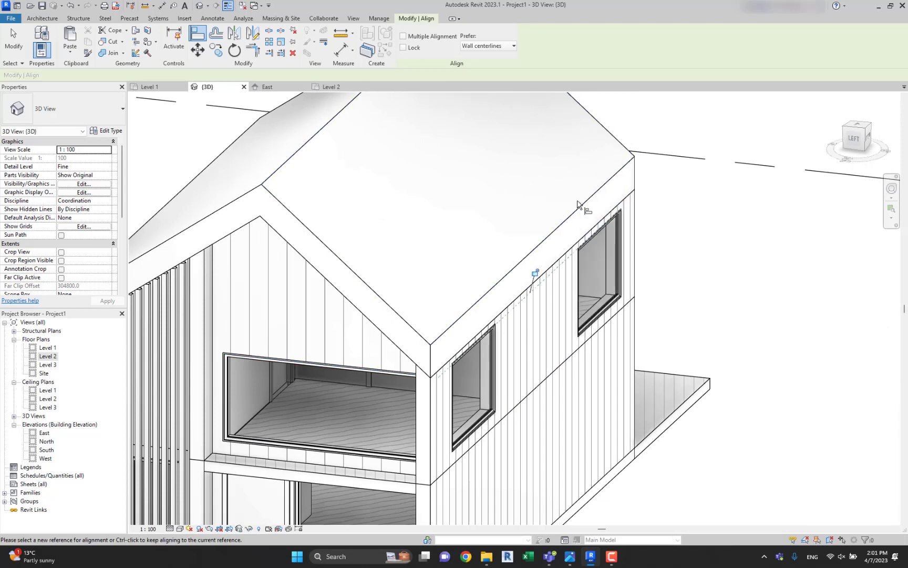
{"action": "scroll", "coordinate": [580, 205], "scroll_direction": "down", "scroll_amount": 3}
{"action": "key", "text": "Escape"}
{"action": "key", "text": "Escape"}
{"action": "middle_click_drag", "start_coordinate": [579, 211], "coordinate": [484, 449], "text": "shift"}
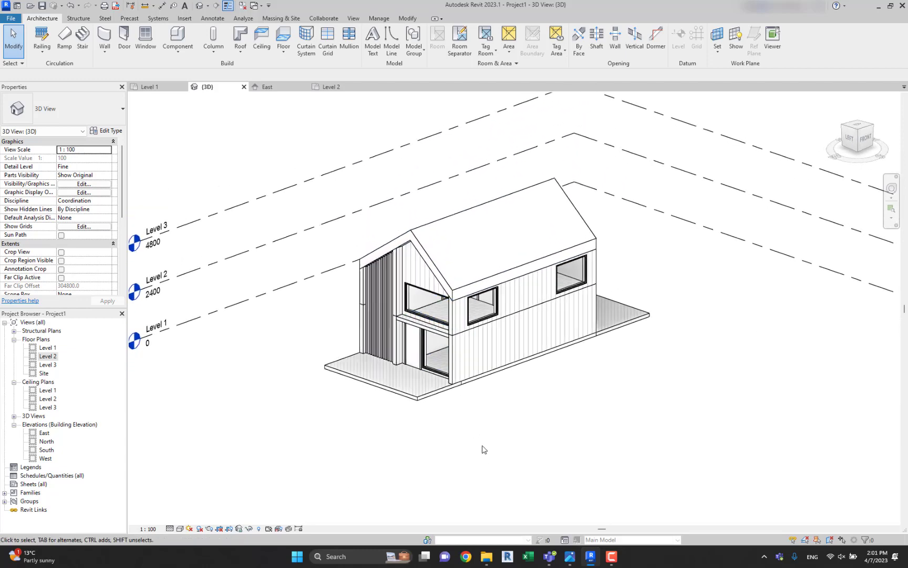
Create a camera view from the Level 1 plan, placed off the front terrace corner and aimed diagonally across the house.
{"action": "double_click", "coordinate": [55, 348]}
{"action": "scroll", "coordinate": [428, 284], "scroll_direction": "down", "scroll_amount": 1}
{"action": "scroll", "coordinate": [437, 315], "scroll_direction": "up", "scroll_amount": 2}
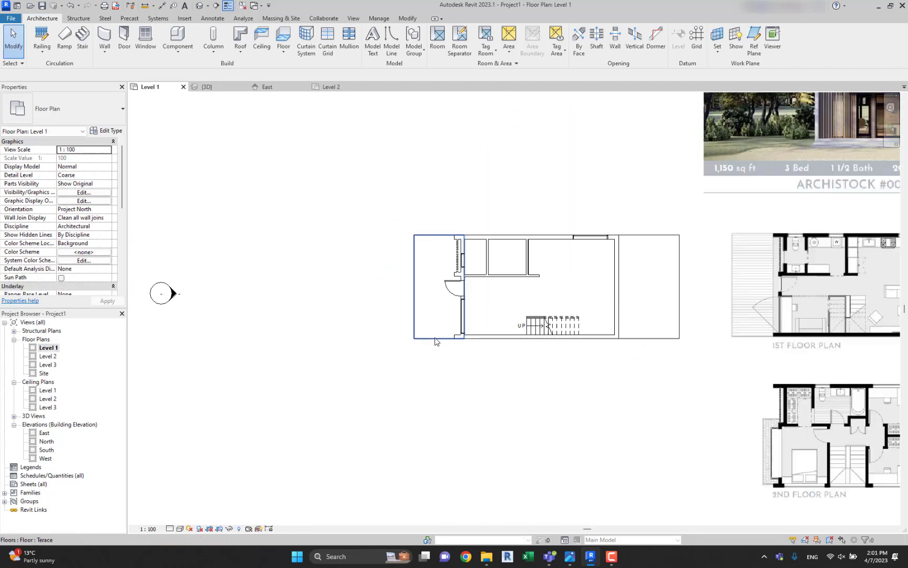
{"action": "left_click", "coordinate": [208, 5]}
{"action": "left_click", "coordinate": [215, 27]}
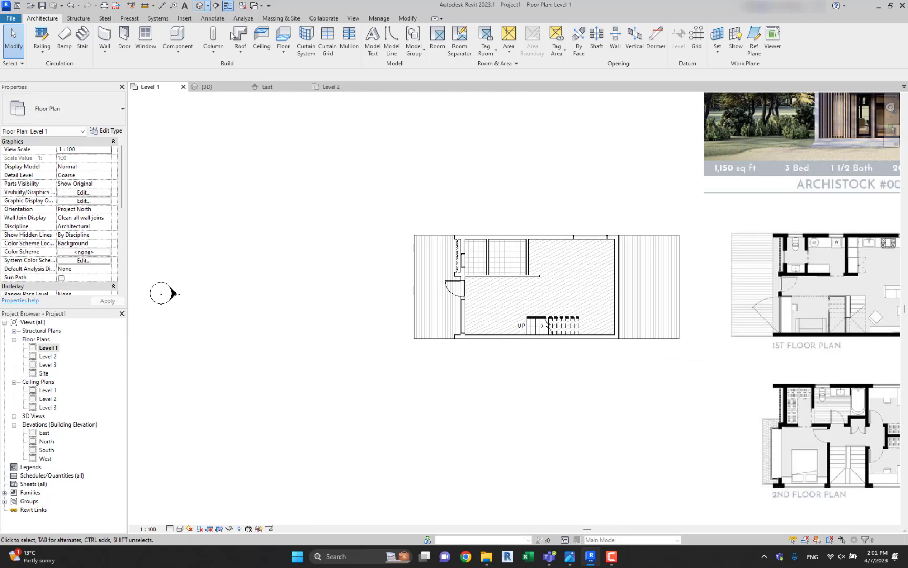
{"action": "left_click", "coordinate": [355, 354]}
{"action": "left_click", "coordinate": [653, 237]}
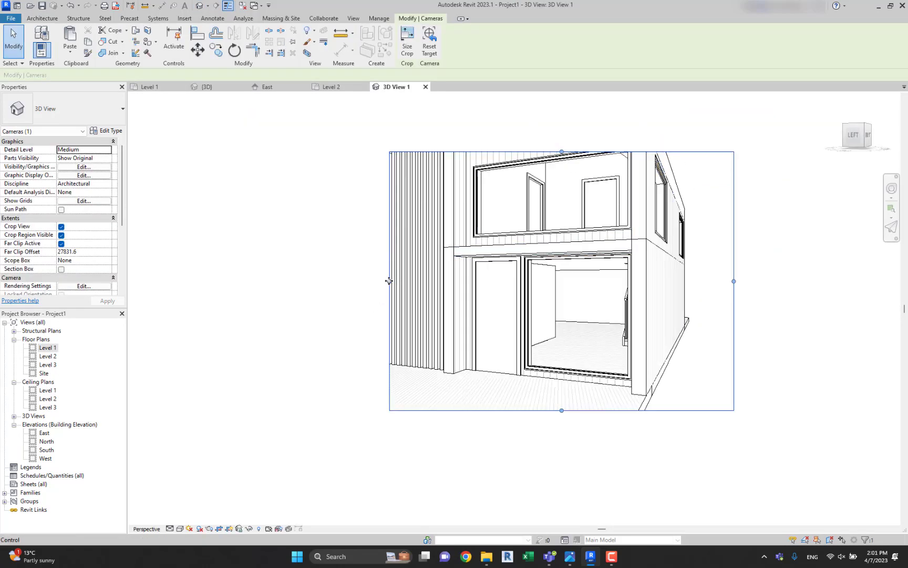
Enlarge the camera view's crop region sideways, upward and downward to frame the whole front facade, roof and terrace.
{"action": "left_click_drag", "start_coordinate": [389, 281], "coordinate": [307, 280]}
{"action": "middle_click_drag", "start_coordinate": [547, 186], "coordinate": [523, 247]}
{"action": "left_click_drag", "start_coordinate": [498, 212], "coordinate": [522, 129]}
{"action": "middle_click_drag", "start_coordinate": [522, 126], "coordinate": [507, 268]}
{"action": "scroll", "coordinate": [507, 267], "scroll_direction": "down", "scroll_amount": 1}
{"action": "left_click_drag", "start_coordinate": [495, 267], "coordinate": [497, 192]}
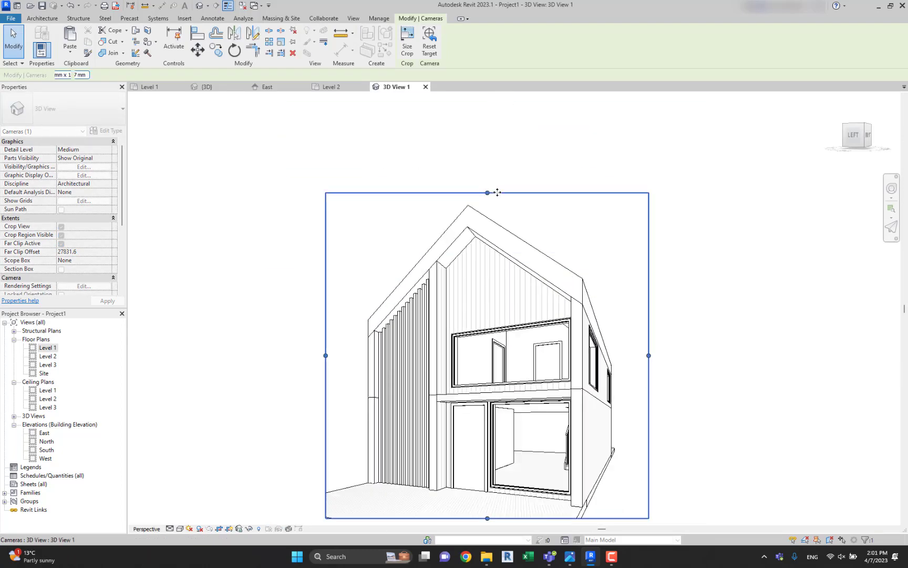
{"action": "middle_click_drag", "start_coordinate": [524, 378], "coordinate": [524, 249]}
{"action": "left_click_drag", "start_coordinate": [488, 390], "coordinate": [486, 421]}
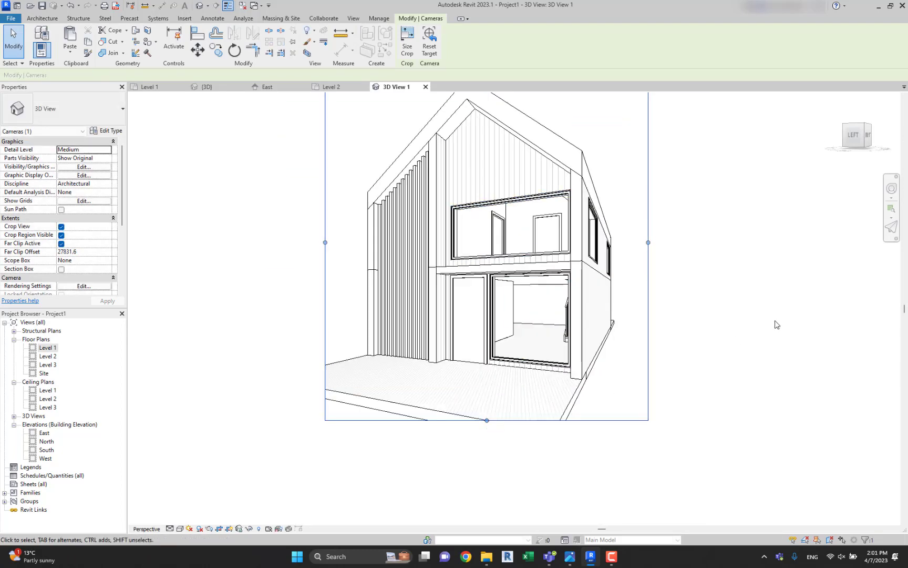
{"action": "left_click", "coordinate": [777, 324]}
Open the camera view's Graphic Display Options and choose the Realistic model display style.
{"action": "left_click", "coordinate": [179, 529]}
{"action": "left_click", "coordinate": [215, 467]}
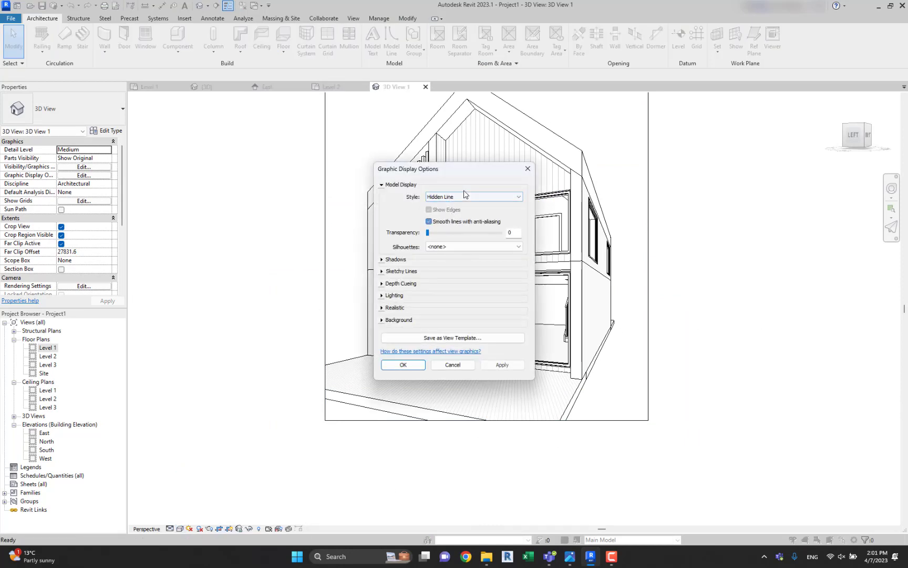
{"action": "left_click", "coordinate": [467, 197]}
{"action": "left_click", "coordinate": [467, 197]}
{"action": "left_click", "coordinate": [463, 197]}
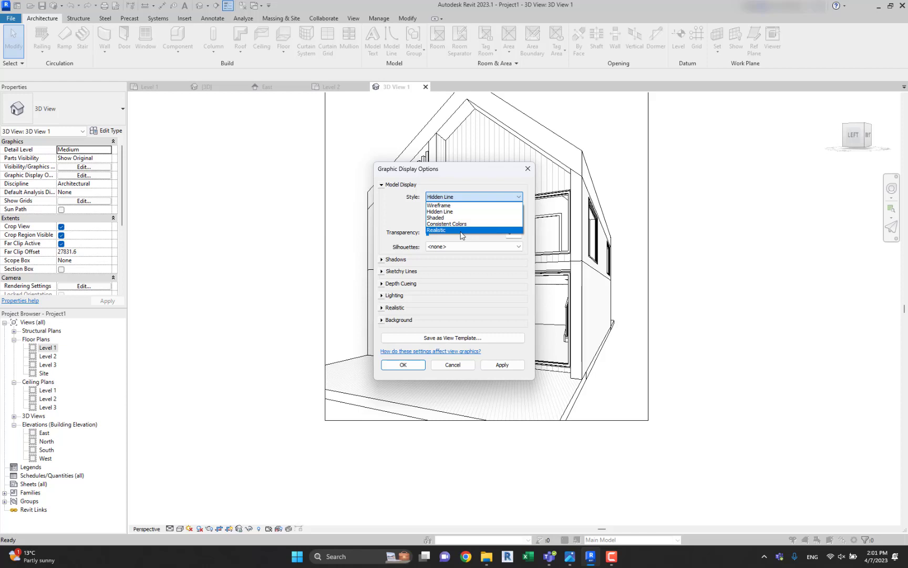
Keep the Hidden Line style and turn on cast shadows and ambient shadows for the camera view.
{"action": "left_click", "coordinate": [462, 197]}
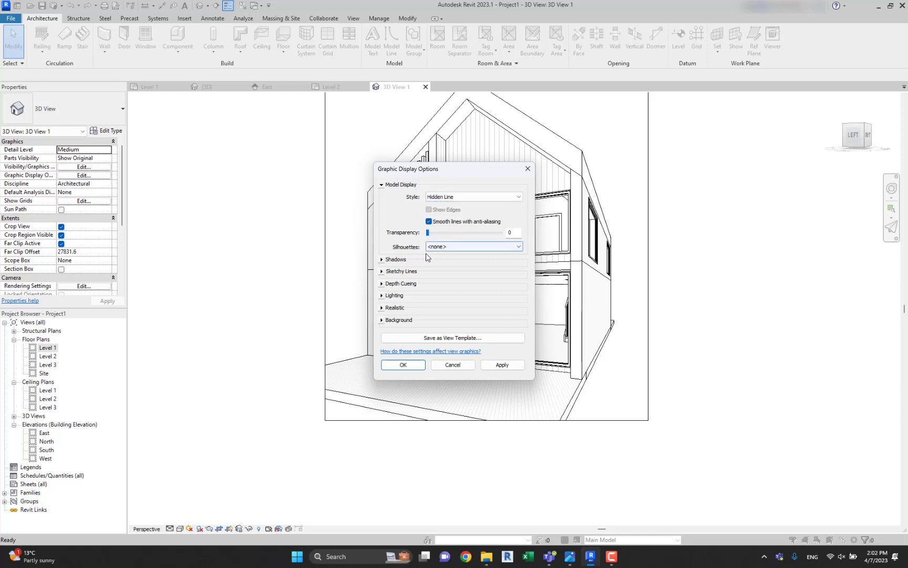
{"action": "left_click", "coordinate": [382, 260]}
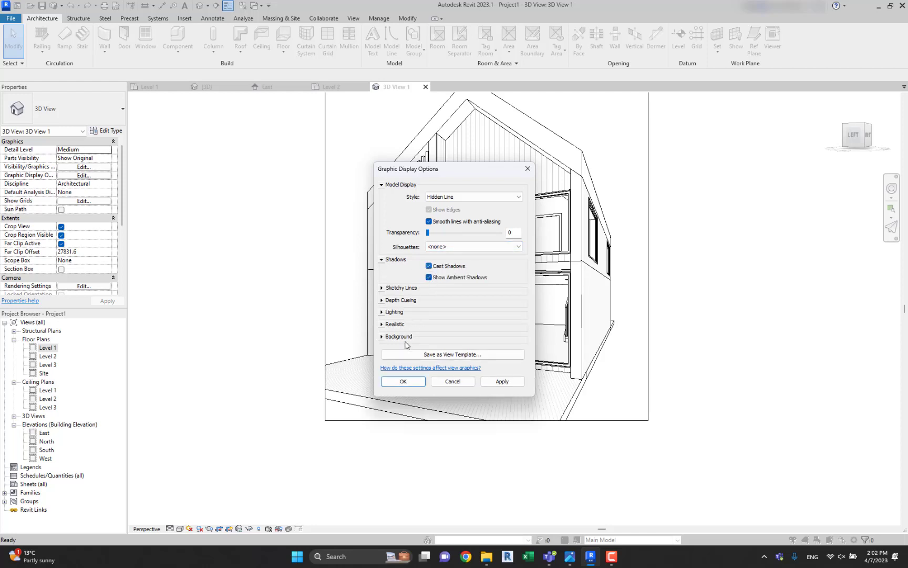
{"action": "left_click", "coordinate": [402, 381]}
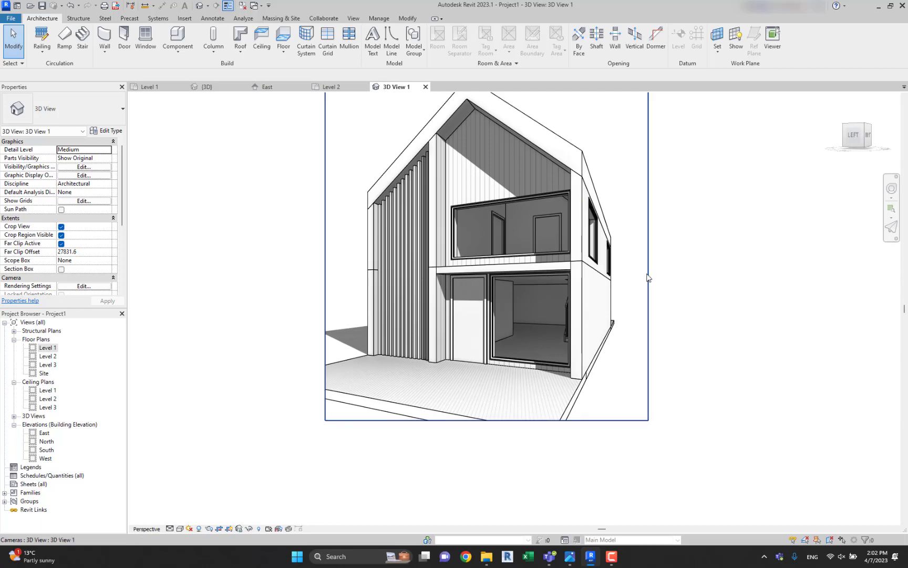
Adjust the camera angle toward the front facade and extend the crop region downward to include more of the terrace.
{"action": "mouse_move", "coordinate": [499, 270]}
{"action": "middle_mouse_down", "text": "shift"}
{"action": "mouse_move", "coordinate": [485, 280]}
{"action": "mouse_move", "coordinate": [522, 281]}
{"action": "mouse_move", "coordinate": [465, 278]}
{"action": "middle_mouse_up", "text": "shift"}
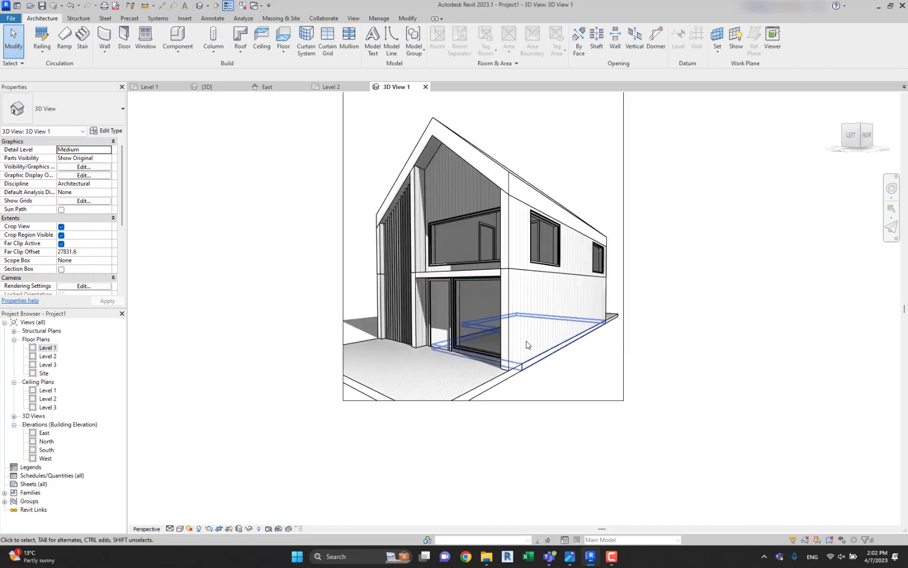
{"action": "middle_click_drag", "start_coordinate": [528, 345], "coordinate": [546, 343], "text": "shift"}
{"action": "scroll", "coordinate": [548, 341], "scroll_direction": "down", "scroll_amount": 1}
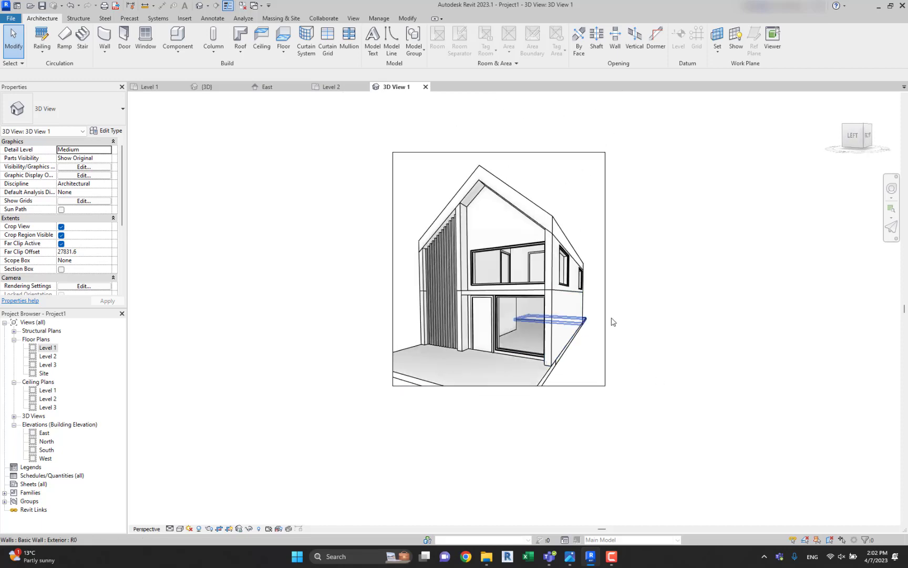
{"action": "left_click", "coordinate": [575, 386]}
{"action": "left_click_drag", "start_coordinate": [498, 386], "coordinate": [501, 408]}
{"action": "left_click", "coordinate": [625, 346]}
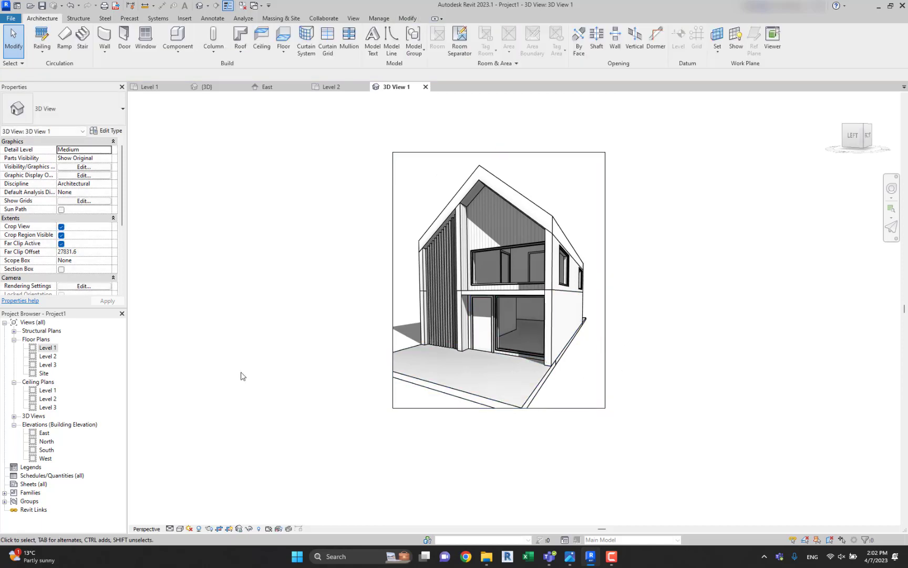
Open the Level 1 floor plan and delete the reference image beside the house plan.
{"action": "double_click", "coordinate": [43, 349]}
{"action": "middle_click_drag", "start_coordinate": [441, 310], "coordinate": [295, 339]}
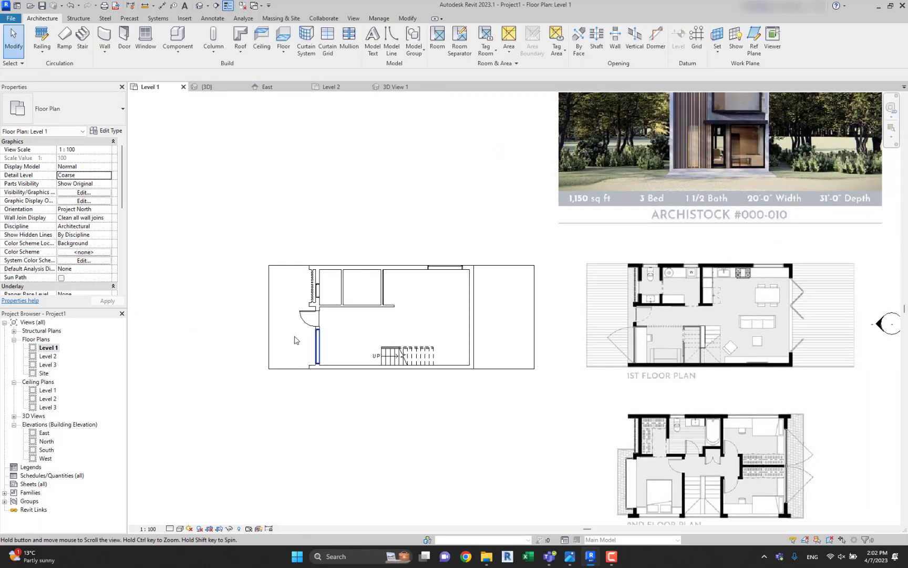
{"action": "scroll", "coordinate": [294, 338], "scroll_direction": "down", "scroll_amount": 2}
{"action": "left_click", "coordinate": [567, 275]}
{"action": "key", "text": "Delete"}
{"action": "scroll", "coordinate": [361, 316], "scroll_direction": "up", "scroll_amount": 4}
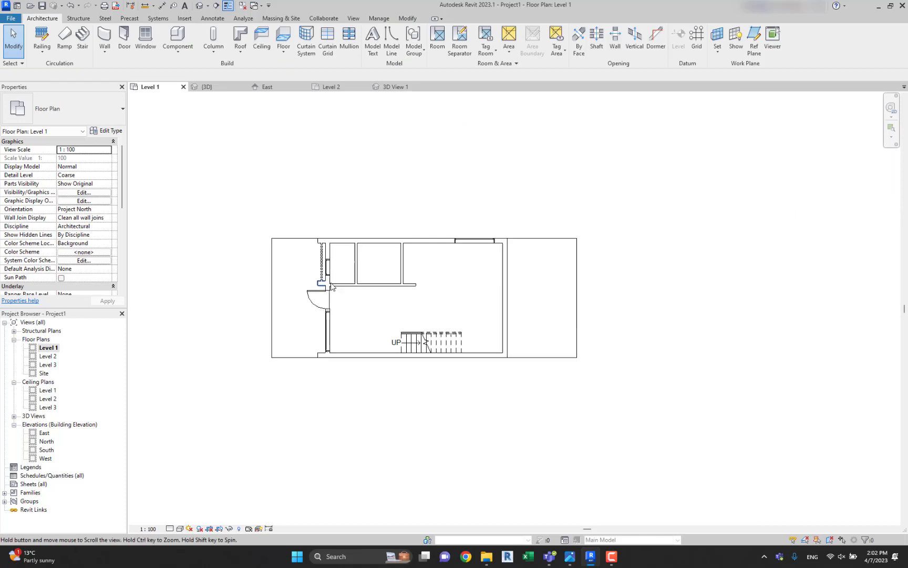
{"action": "left_click", "coordinate": [212, 19]}
{"action": "left_click", "coordinate": [39, 41]}
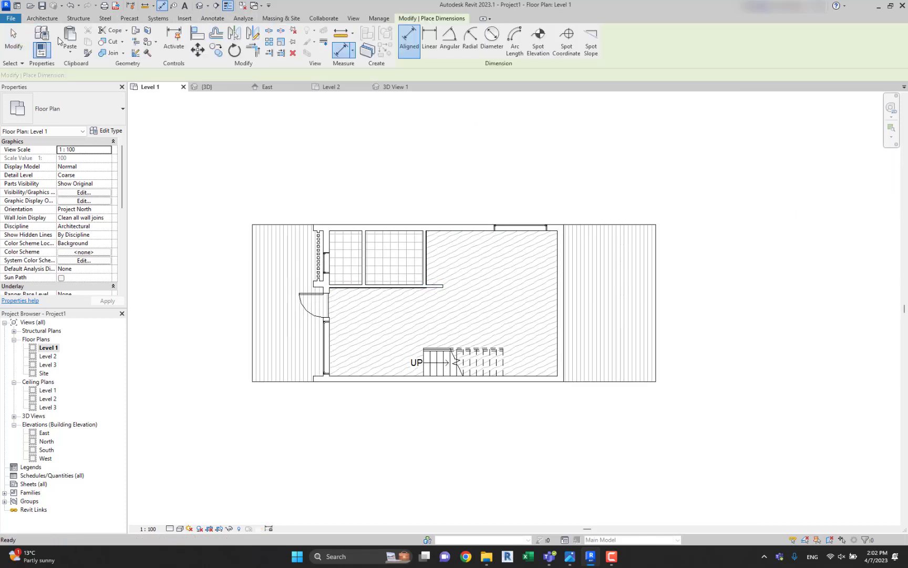
{"action": "key", "text": "Escape"}
{"action": "scroll", "coordinate": [341, 229], "scroll_direction": "up", "scroll_amount": 5}
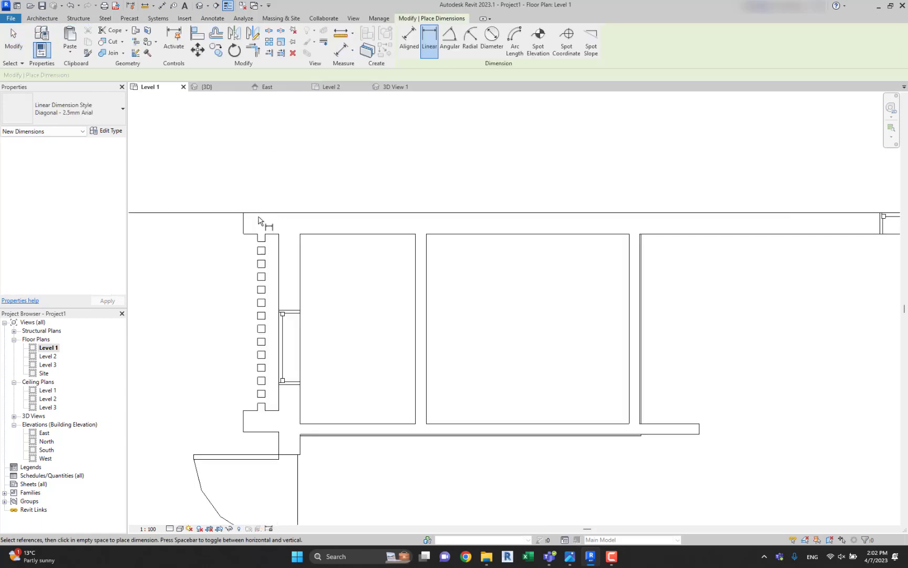
{"action": "scroll", "coordinate": [253, 227], "scroll_direction": "down", "scroll_amount": 6}
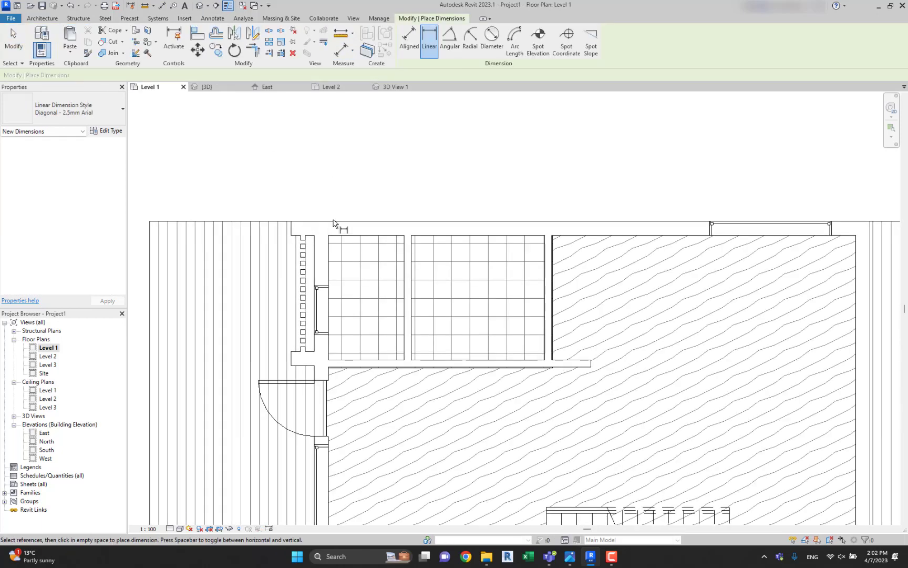
{"action": "key", "text": "Escape"}
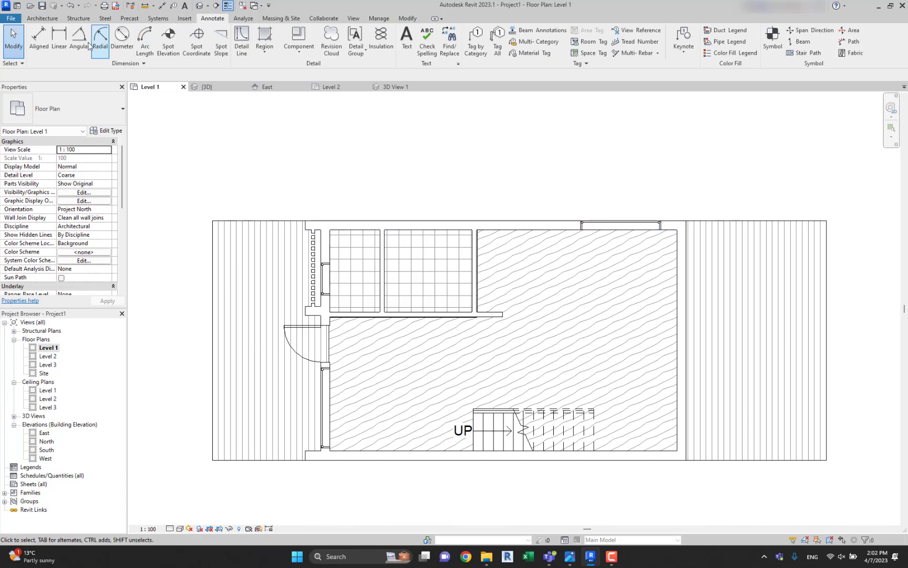
{"action": "left_click", "coordinate": [60, 43]}
{"action": "middle_click_drag", "start_coordinate": [353, 235], "coordinate": [366, 236]}
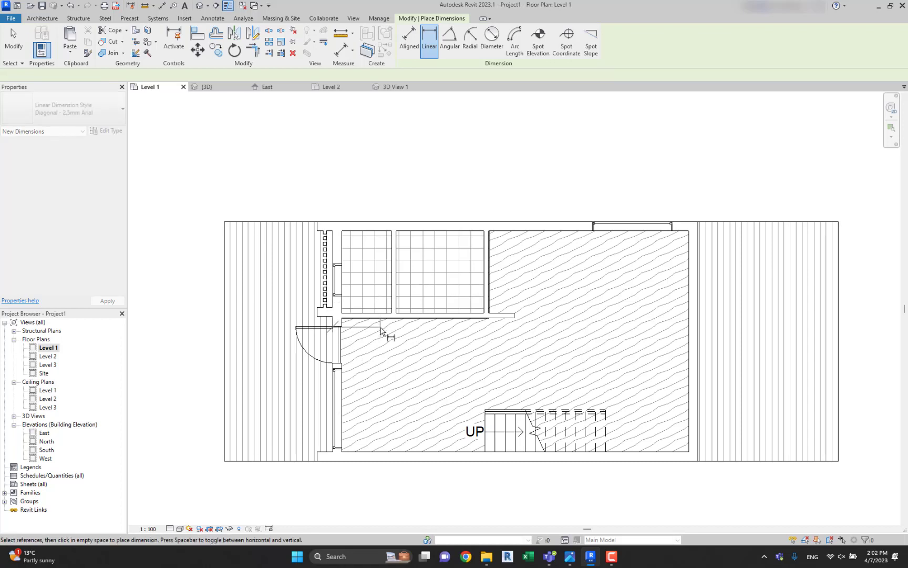
{"action": "key", "text": "Escape"}
{"action": "scroll", "coordinate": [406, 315], "scroll_direction": "down", "scroll_amount": 2}
{"action": "scroll", "coordinate": [433, 314], "scroll_direction": "down", "scroll_amount": 1}
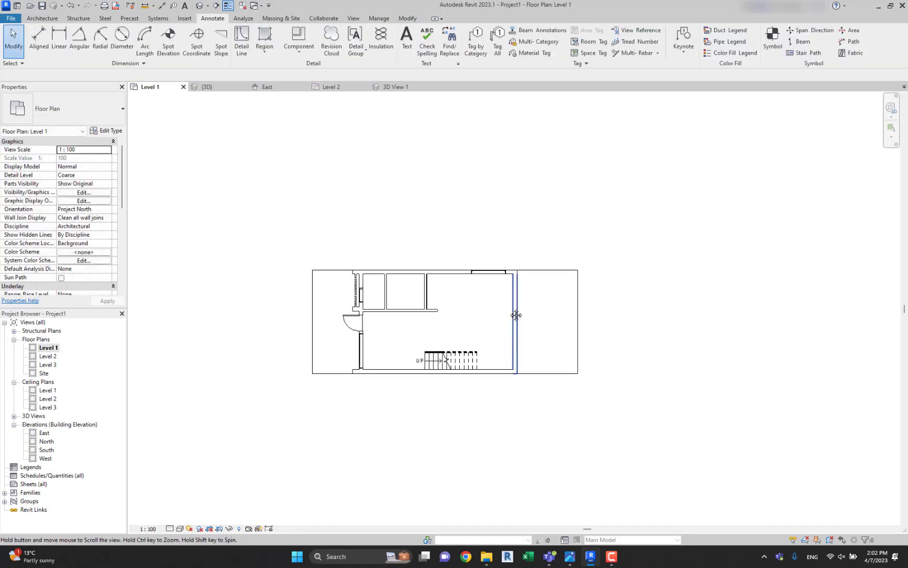
{"action": "scroll", "coordinate": [363, 225], "scroll_direction": "up", "scroll_amount": 2}
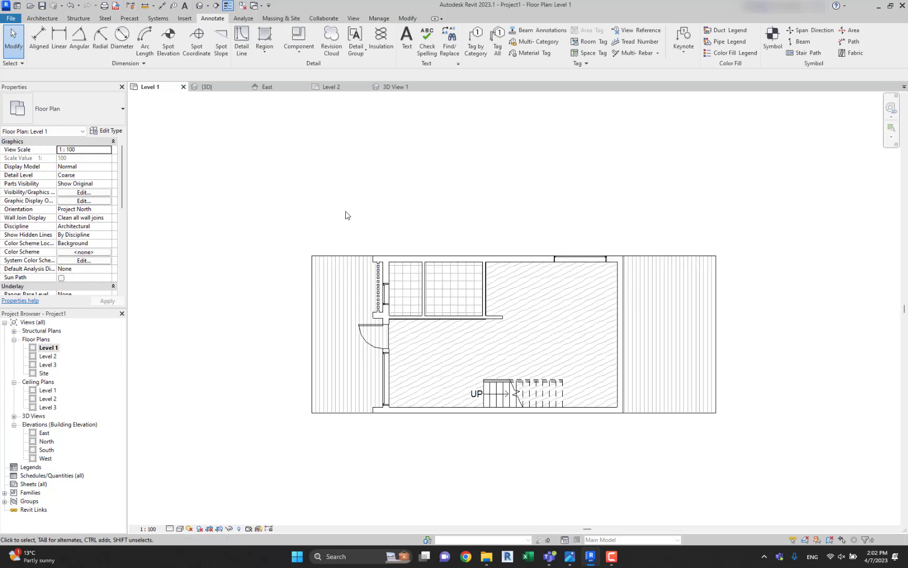
Set the Floors surface transparency to 0 in the Level 1 plan's Visibility/Graphic Overrides.
{"action": "key", "text": "v"}
{"action": "key", "text": "v"}
{"action": "left_click", "coordinate": [250, 249]}
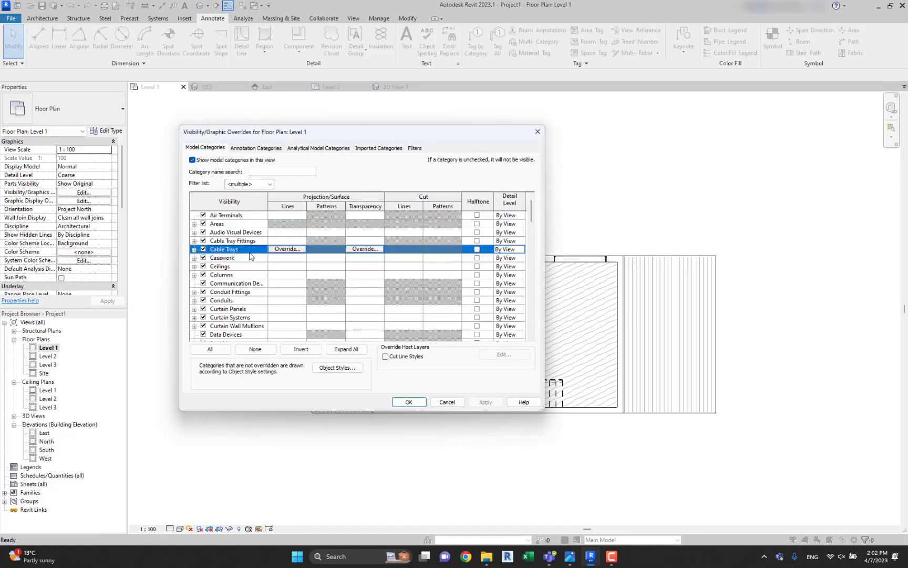
{"action": "scroll", "coordinate": [251, 269], "scroll_direction": "down", "scroll_amount": 5}
{"action": "left_click", "coordinate": [261, 317]}
{"action": "scroll", "coordinate": [259, 318], "scroll_direction": "down", "scroll_amount": 1}
{"action": "left_click", "coordinate": [259, 318]}
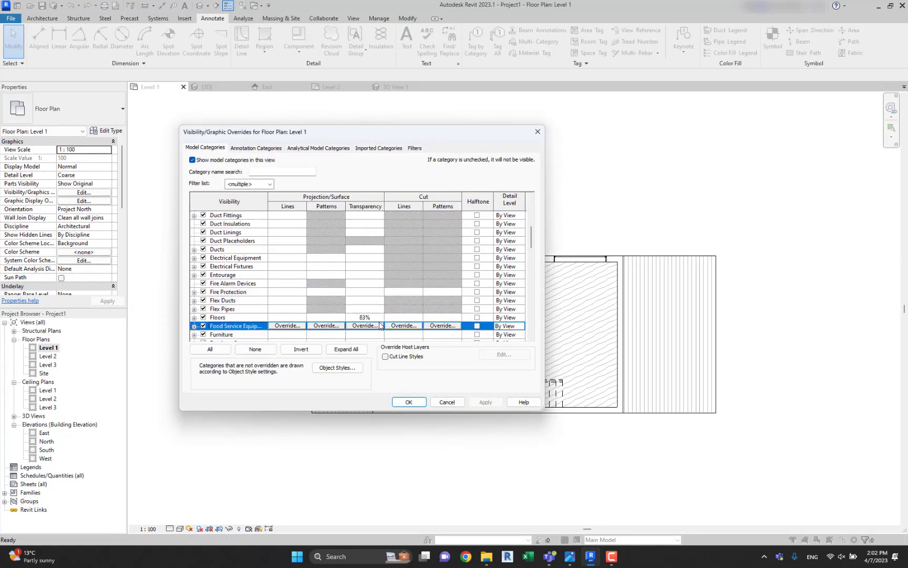
{"action": "left_click", "coordinate": [379, 317]}
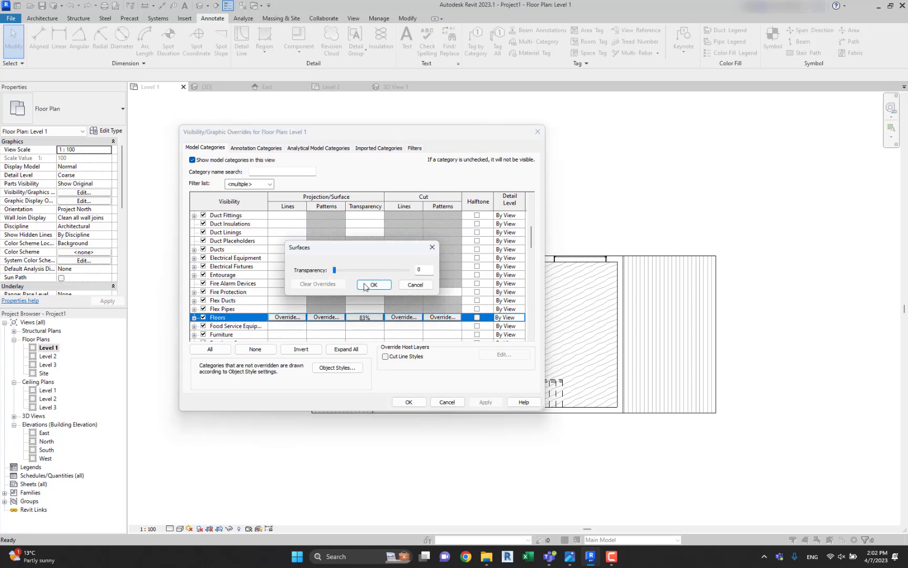
{"action": "left_click", "coordinate": [366, 286]}
{"action": "left_click", "coordinate": [408, 402]}
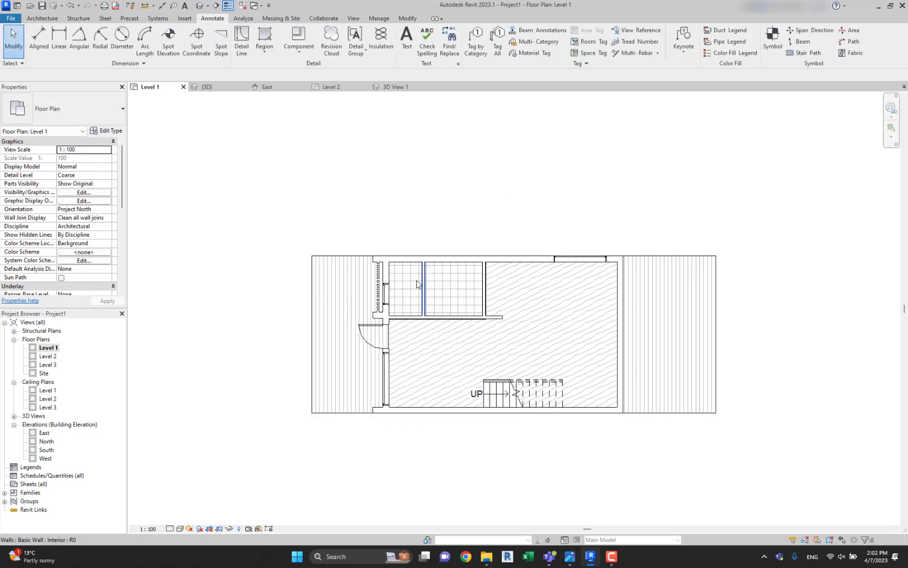
Add an aligned dimension of the house's overall length between its front and rear outer faces, placed above the plan.
{"action": "scroll", "coordinate": [552, 378], "scroll_direction": "up", "scroll_amount": 2}
{"action": "left_click", "coordinate": [355, 239]}
{"action": "left_click", "coordinate": [420, 145]}
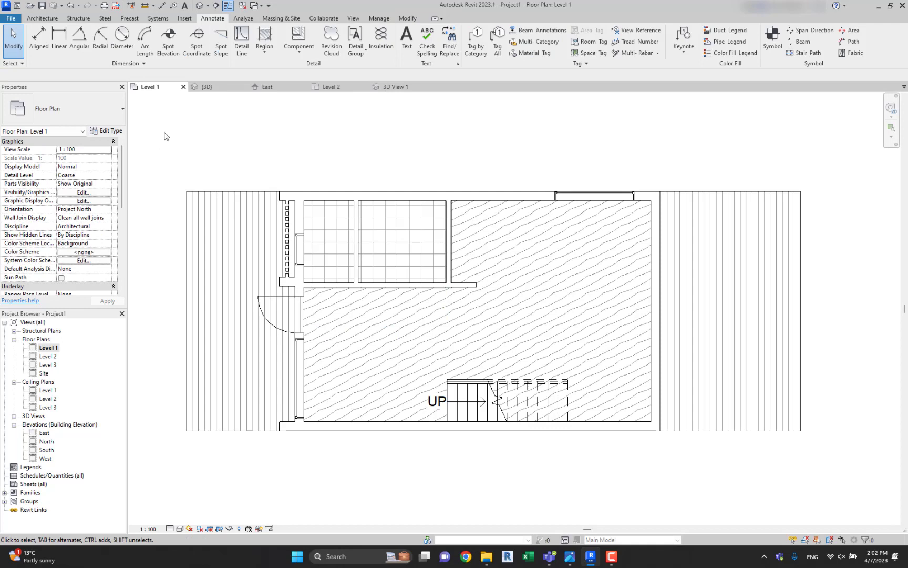
{"action": "left_click", "coordinate": [39, 37]}
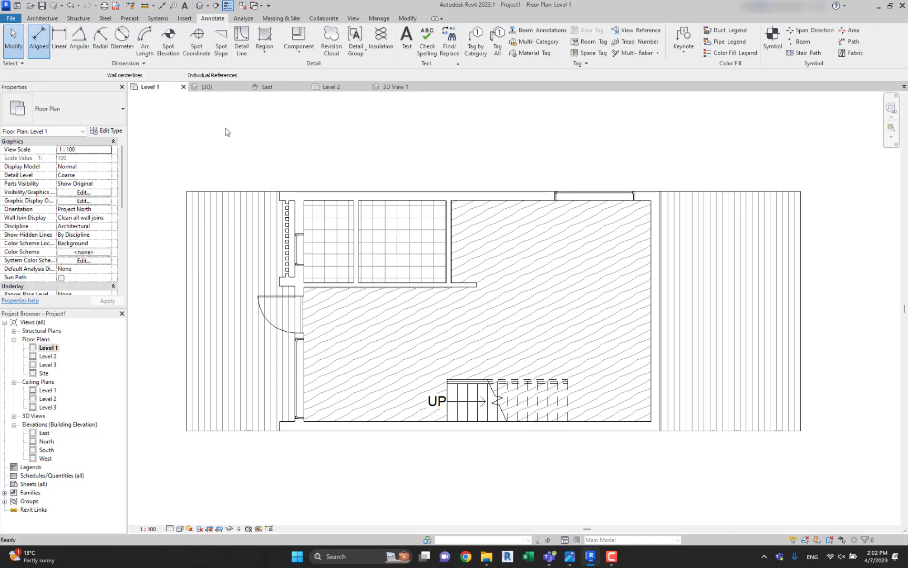
{"action": "left_click", "coordinate": [277, 198]}
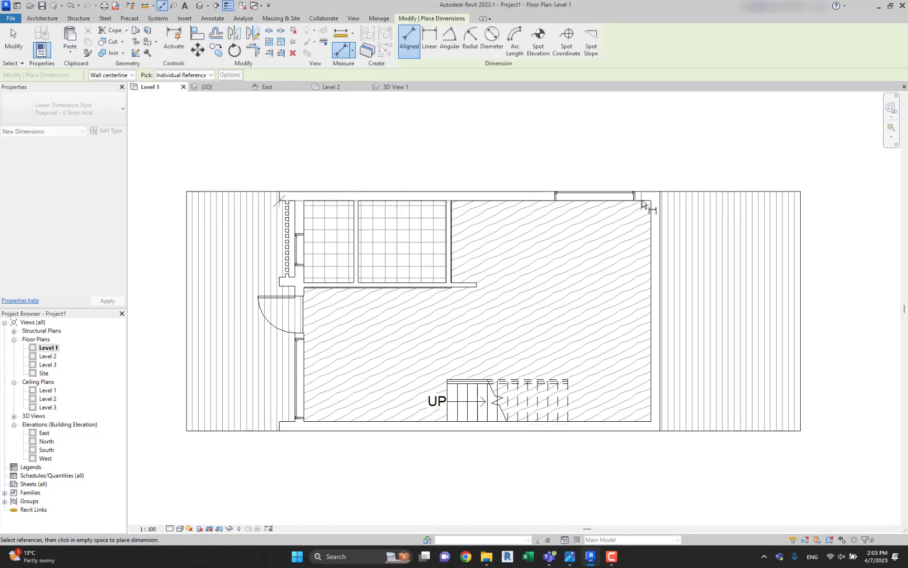
{"action": "scroll", "coordinate": [558, 196], "scroll_direction": "up", "scroll_amount": 1}
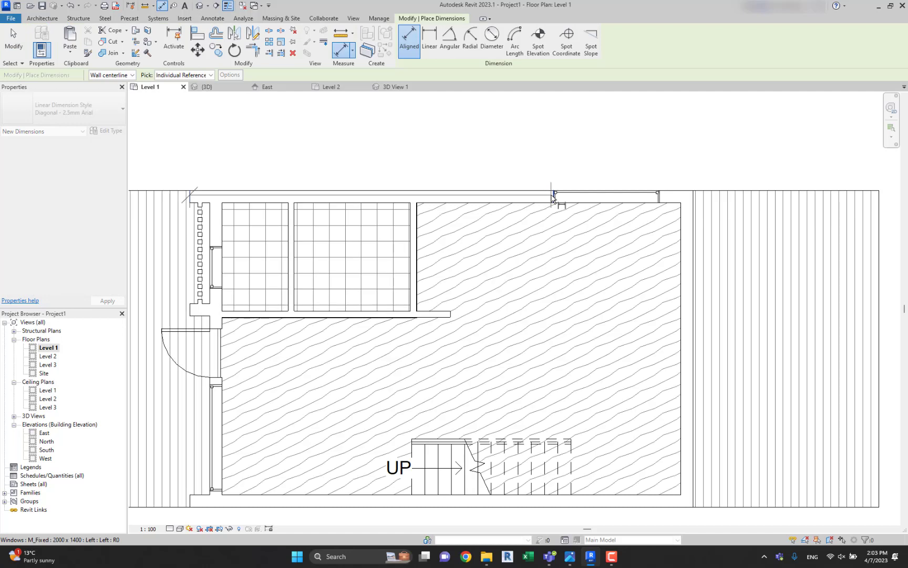
{"action": "scroll", "coordinate": [694, 199], "scroll_direction": "down", "scroll_amount": 1}
{"action": "left_click", "coordinate": [695, 202]}
{"action": "left_click", "coordinate": [462, 132]}
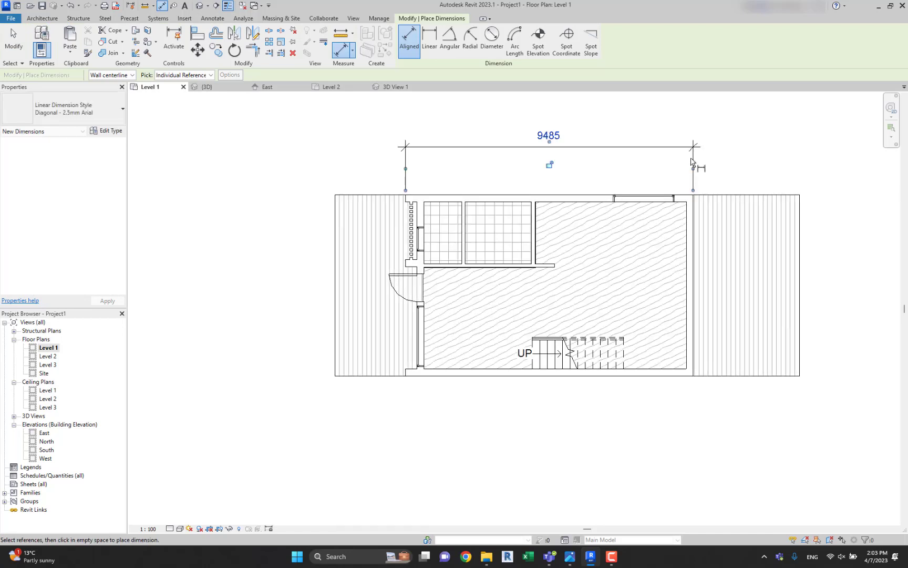
Add an aligned dimension of the house's overall width between the outer side wall faces, placed beyond the rear terrace.
{"action": "scroll", "coordinate": [683, 195], "scroll_direction": "up", "scroll_amount": 1}
{"action": "middle_click_drag", "start_coordinate": [694, 514], "coordinate": [682, 402]}
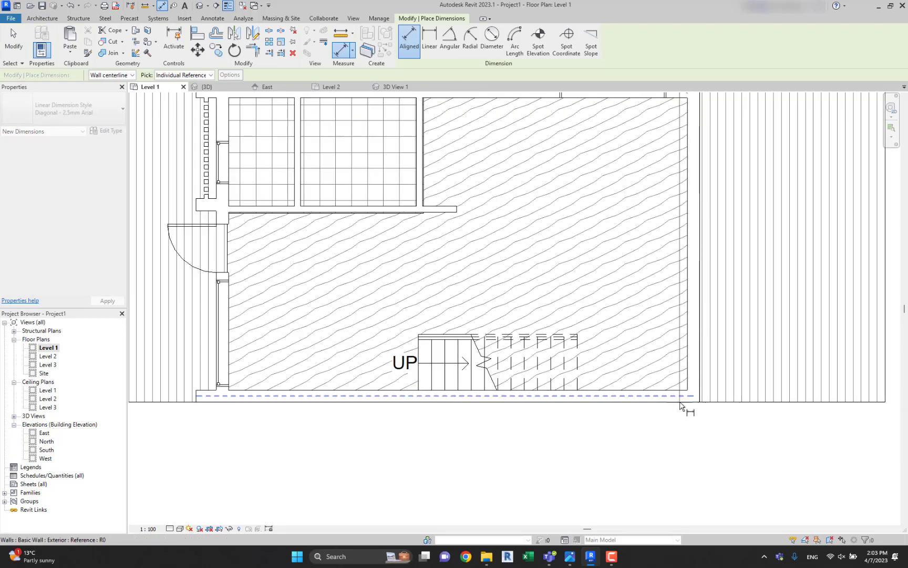
{"action": "key", "text": "Tab"}
{"action": "left_click", "coordinate": [681, 403]}
{"action": "scroll", "coordinate": [680, 403], "scroll_direction": "down", "scroll_amount": 2}
{"action": "left_click", "coordinate": [816, 383]}
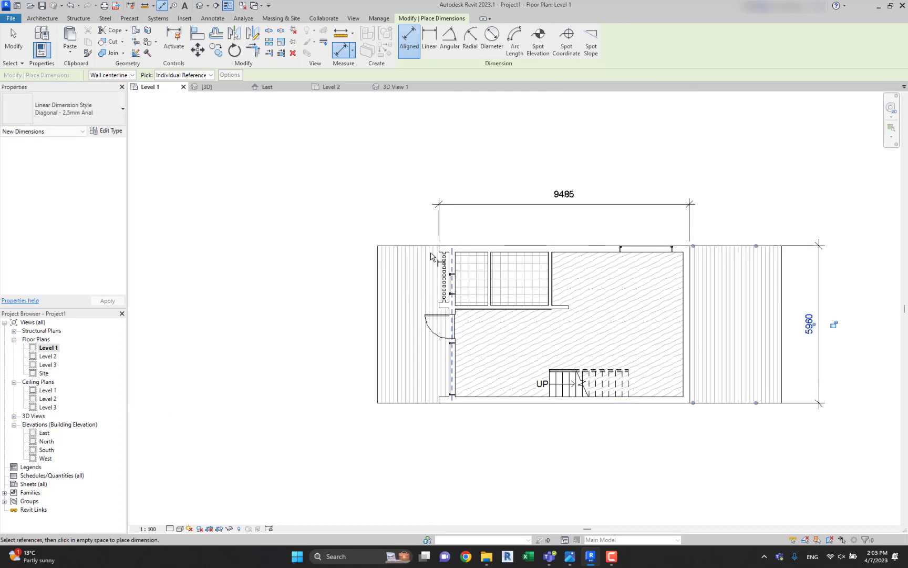
Set the aligned dimension to reference wall faces and pick entire walls.
{"action": "scroll", "coordinate": [501, 258], "scroll_direction": "up", "scroll_amount": 4}
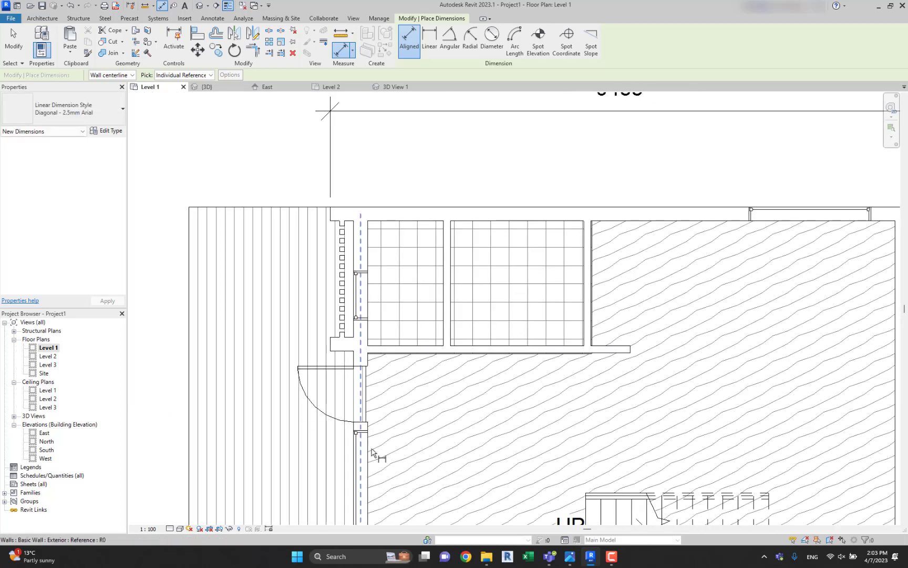
{"action": "middle_click_drag", "start_coordinate": [553, 395], "coordinate": [495, 245]}
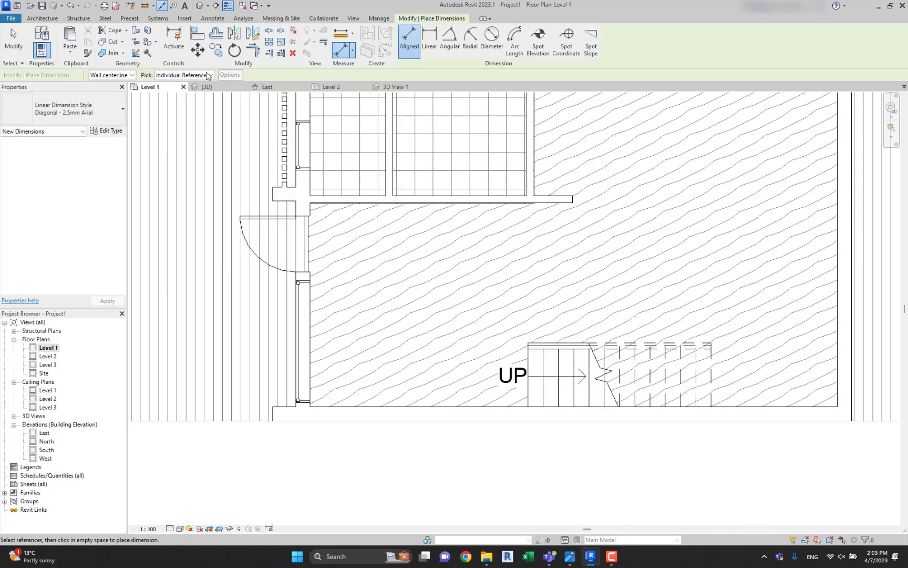
{"action": "left_click", "coordinate": [122, 77]}
{"action": "left_click", "coordinate": [121, 92]}
{"action": "scroll", "coordinate": [244, 129], "scroll_direction": "down", "scroll_amount": 5}
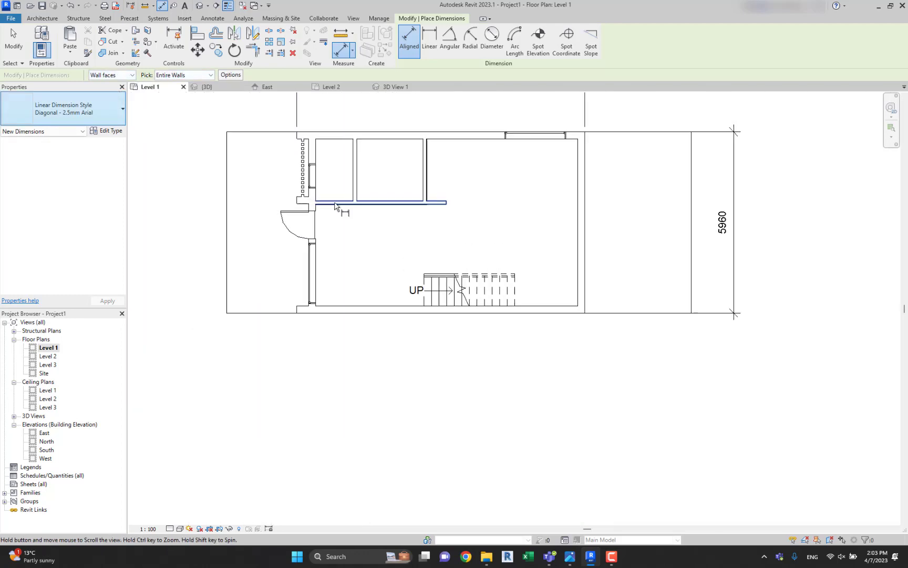
{"action": "scroll", "coordinate": [358, 213], "scroll_direction": "up", "scroll_amount": 1}
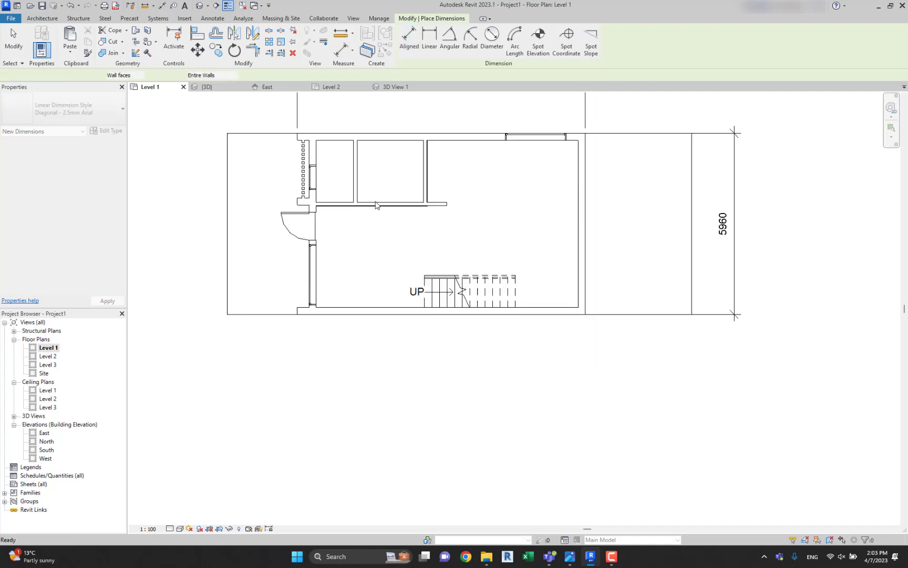
{"action": "scroll", "coordinate": [376, 210], "scroll_direction": "up", "scroll_amount": 1}
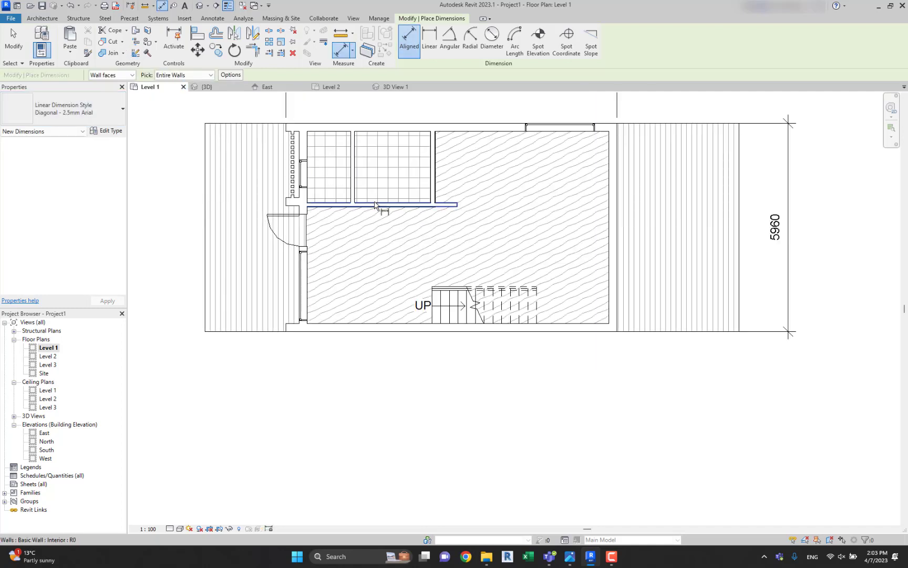
{"action": "left_click", "coordinate": [375, 205]}
{"action": "scroll", "coordinate": [400, 199], "scroll_direction": "up", "scroll_amount": 2}
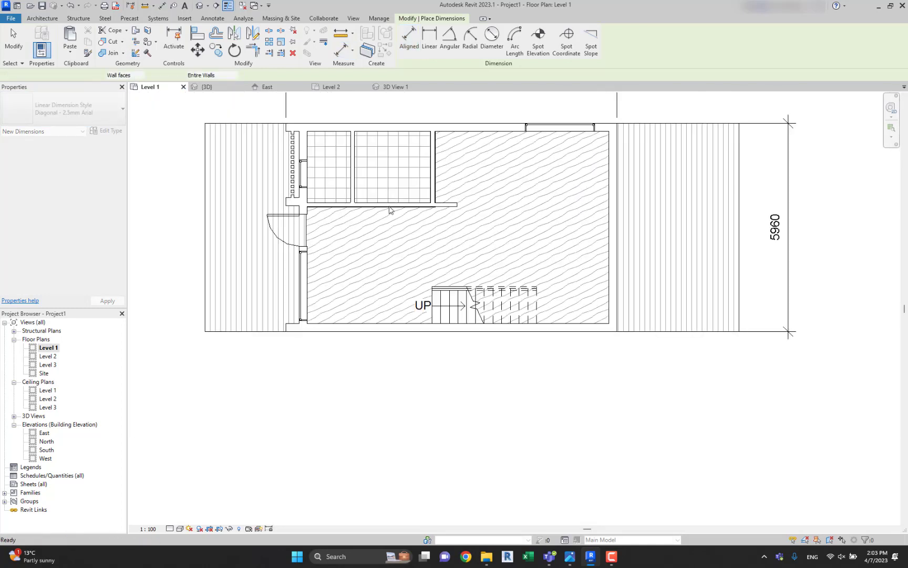
{"action": "scroll", "coordinate": [390, 210], "scroll_direction": "up", "scroll_amount": 3}
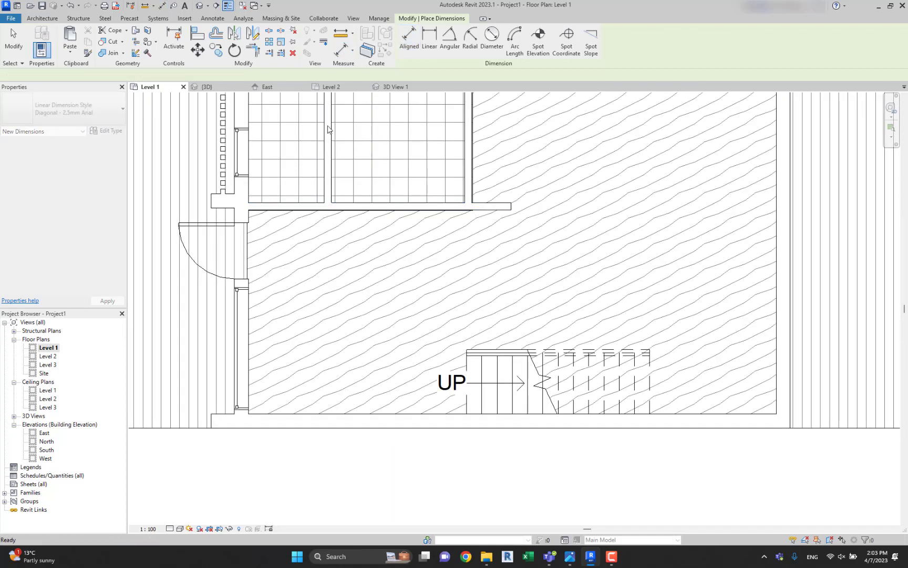
Dimension the entire interior wall below the Level 1 tiled rooms, using wall faces, opening widths and intersecting walls as references.
{"action": "key", "text": "d"}
{"action": "key", "text": "i"}
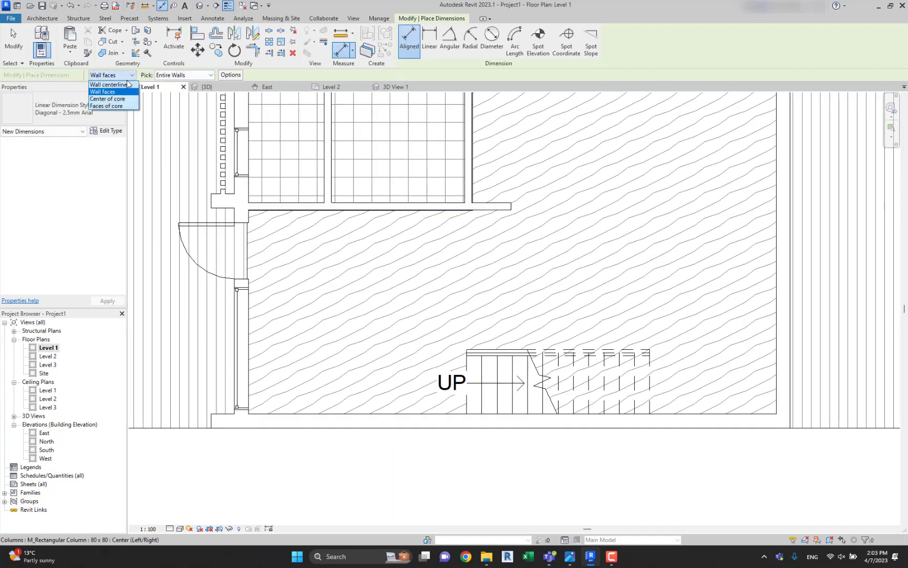
{"action": "left_click", "coordinate": [189, 75]}
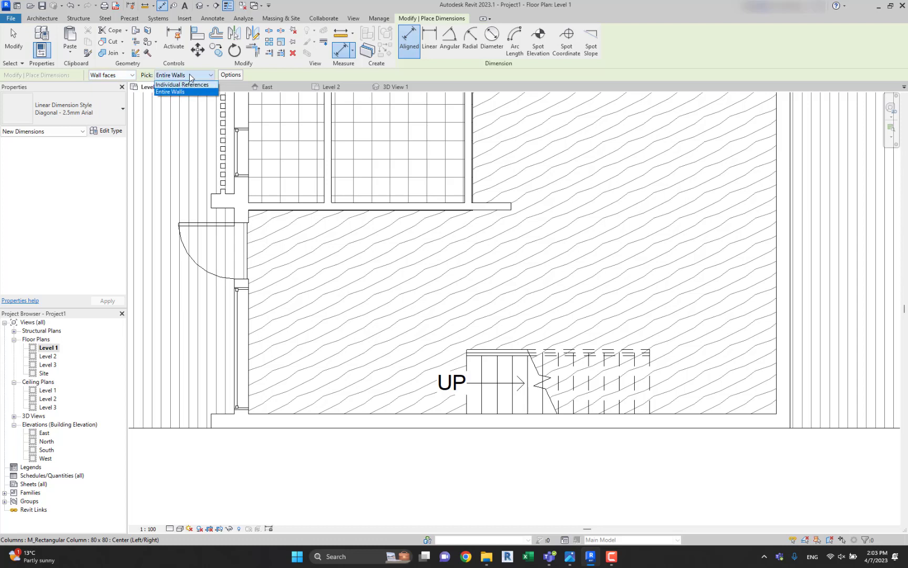
{"action": "left_click", "coordinate": [184, 75]}
{"action": "left_click", "coordinate": [179, 84]}
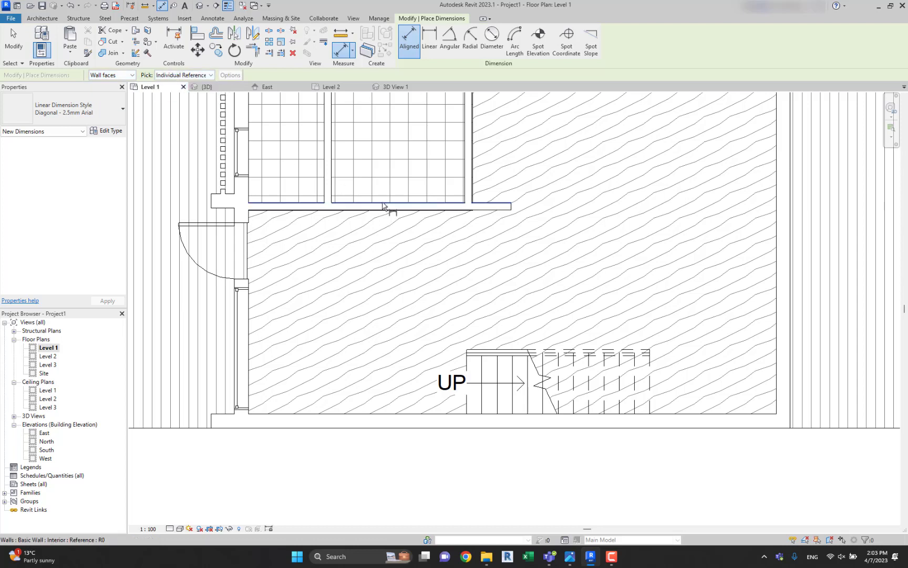
{"action": "left_click", "coordinate": [383, 205]}
{"action": "left_click", "coordinate": [203, 77]}
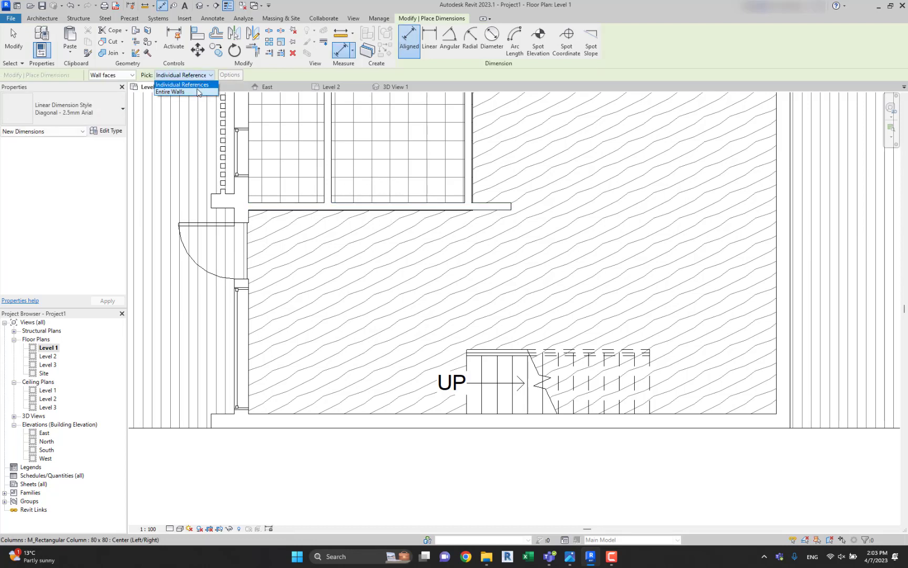
{"action": "left_click", "coordinate": [173, 93]}
{"action": "left_click", "coordinate": [231, 75]}
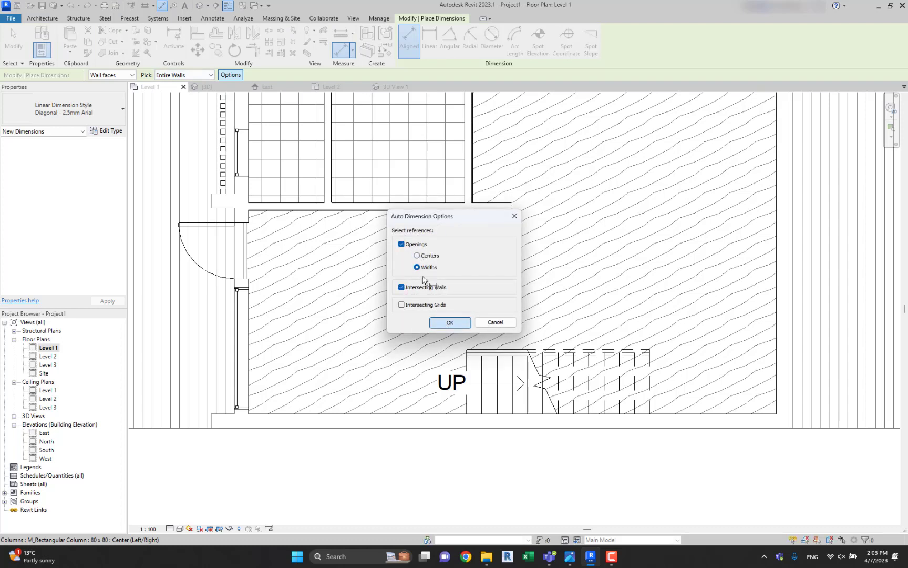
{"action": "left_click", "coordinate": [450, 322]}
{"action": "left_click", "coordinate": [386, 211]}
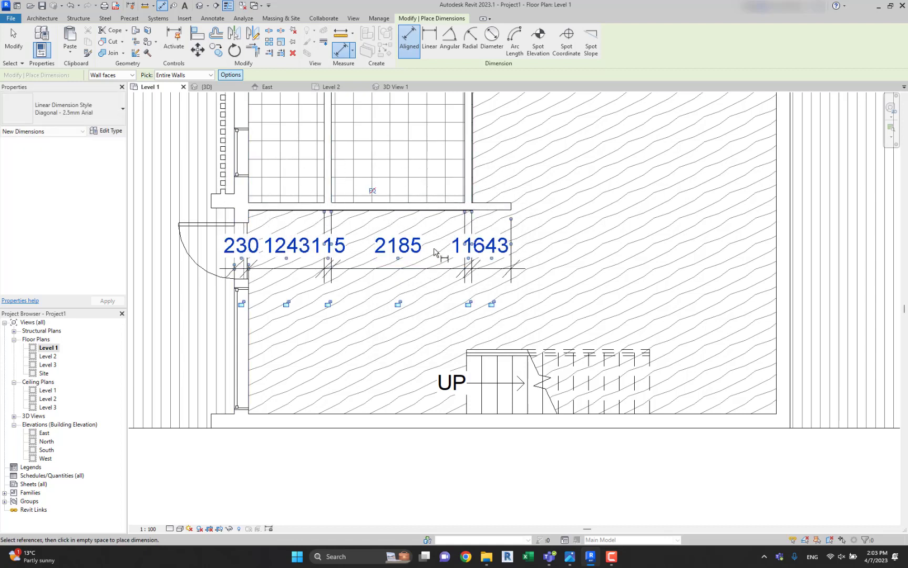
{"action": "left_click", "coordinate": [434, 253]}
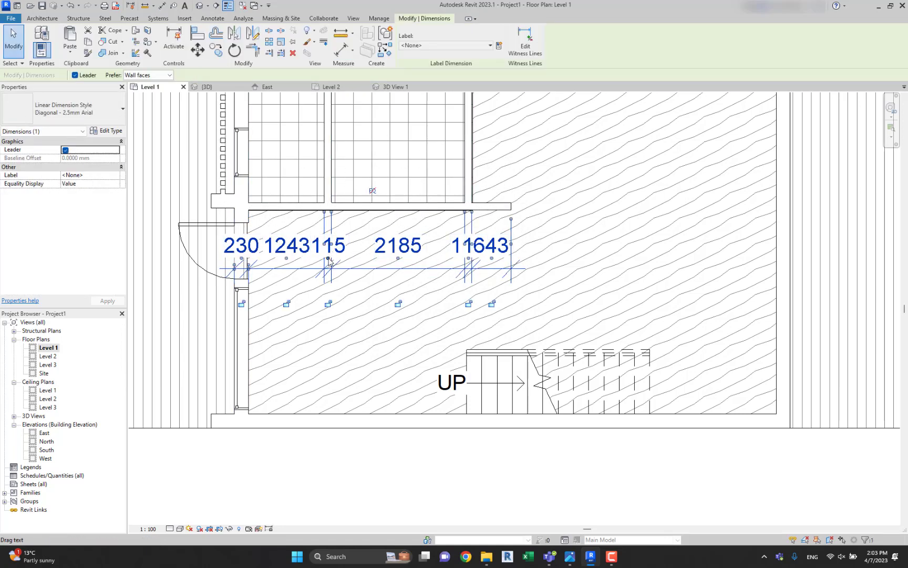
Move the texts of the two 115 segments and the 230 segment below the interior dimension line.
{"action": "left_click_drag", "start_coordinate": [329, 262], "coordinate": [350, 310]}
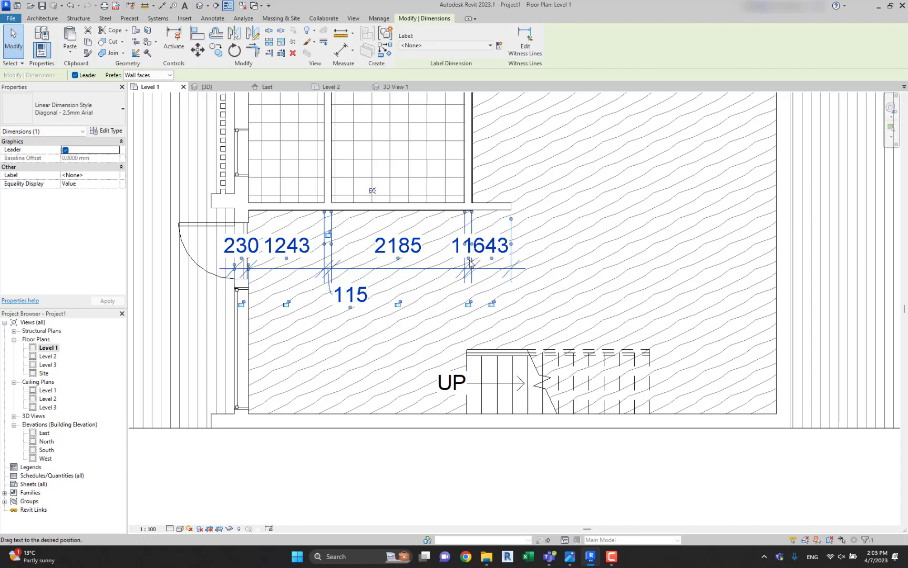
{"action": "left_click_drag", "start_coordinate": [469, 259], "coordinate": [444, 309]}
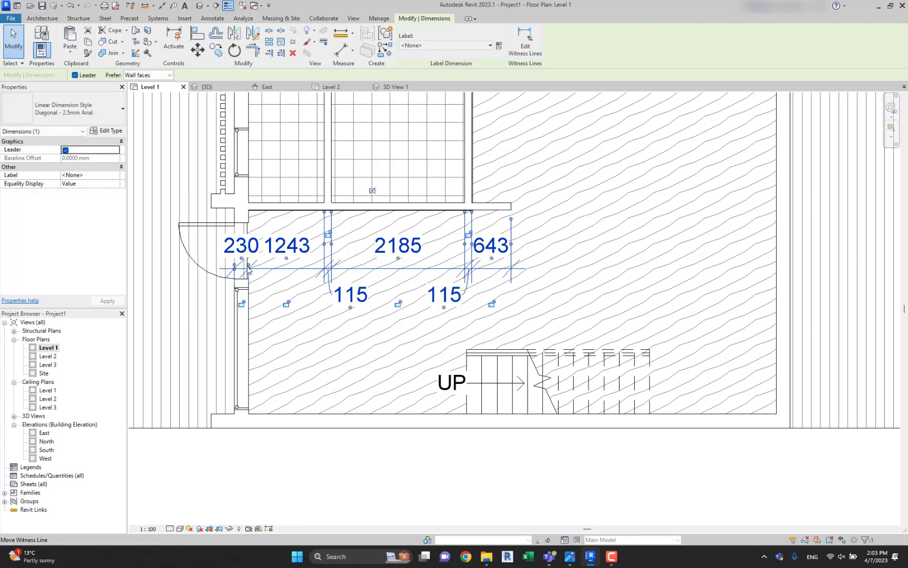
{"action": "left_click_drag", "start_coordinate": [242, 259], "coordinate": [271, 308]}
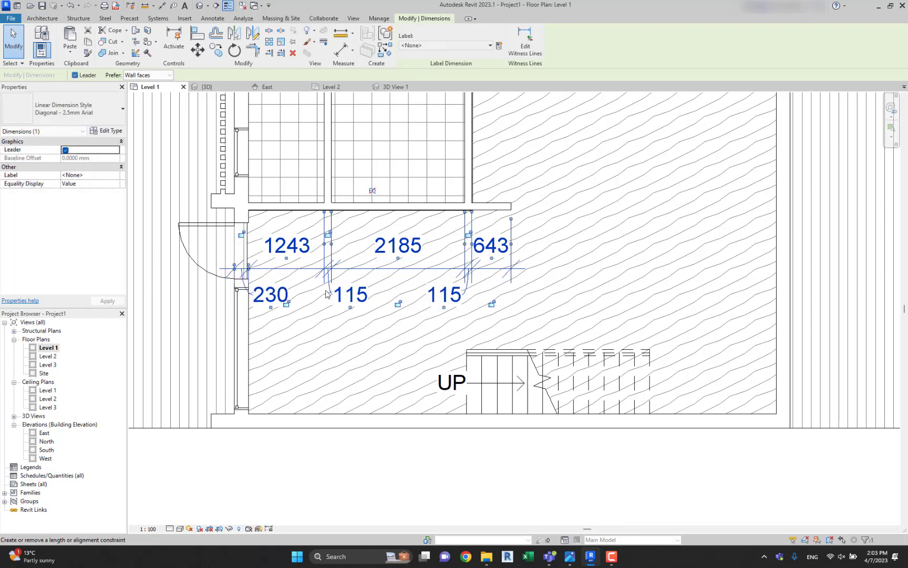
{"action": "scroll", "coordinate": [330, 288], "scroll_direction": "down", "scroll_amount": 2}
{"action": "key", "text": "Escape"}
Set the Level 1 plan's view scale to 1:50.
{"action": "scroll", "coordinate": [381, 278], "scroll_direction": "down", "scroll_amount": 2}
{"action": "left_click", "coordinate": [148, 528]}
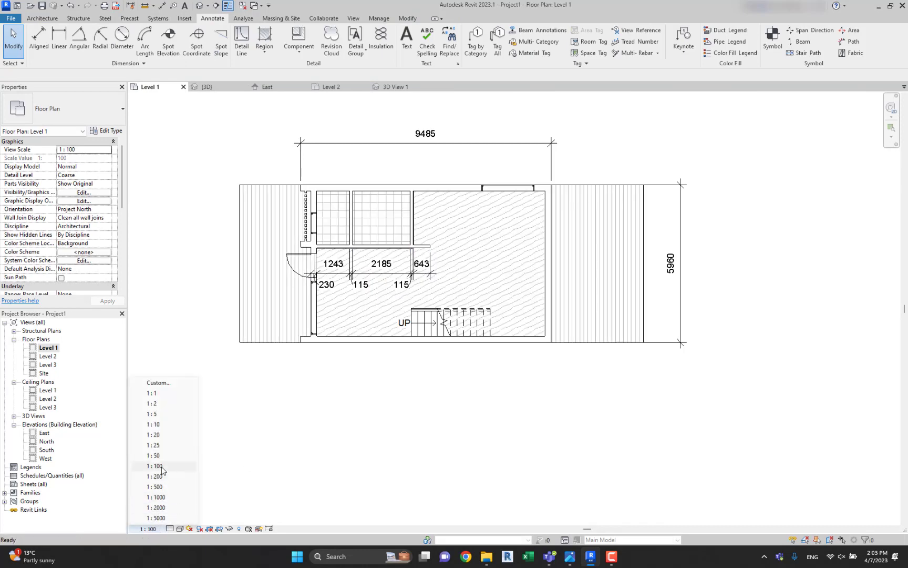
{"action": "left_click", "coordinate": [154, 455]}
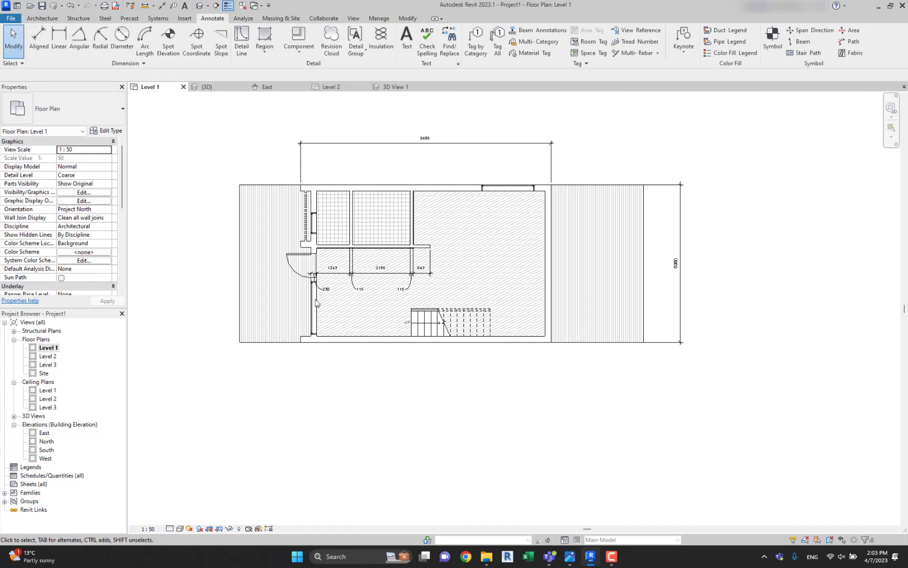
Bring the interior dimension string closer to its wall and shift its 115, 230 and 115 texts nearer the dimension line.
{"action": "scroll", "coordinate": [319, 291], "scroll_direction": "up", "scroll_amount": 2}
{"action": "left_click", "coordinate": [426, 266]}
{"action": "left_click_drag", "start_coordinate": [438, 265], "coordinate": [439, 247]}
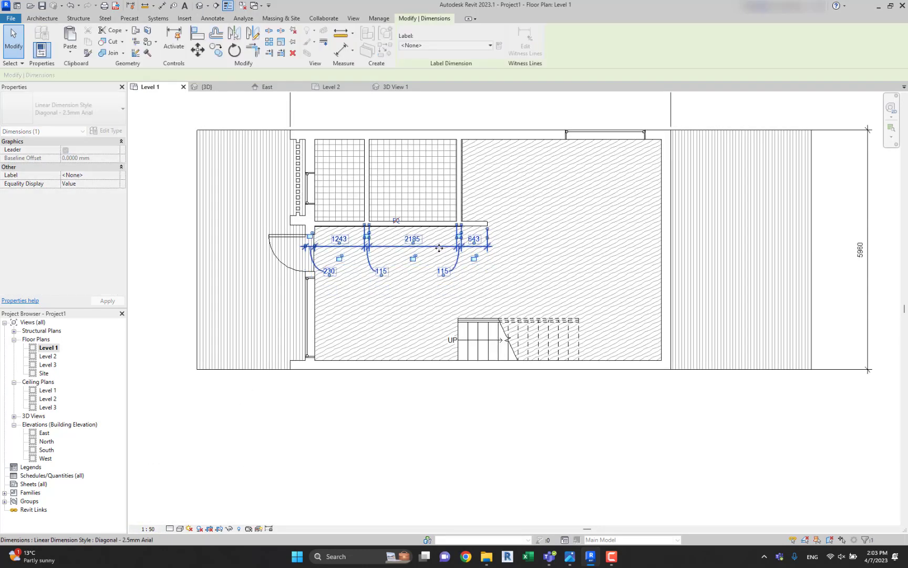
{"action": "scroll", "coordinate": [439, 247], "scroll_direction": "up", "scroll_amount": 1}
{"action": "left_click_drag", "start_coordinate": [370, 274], "coordinate": [363, 259]}
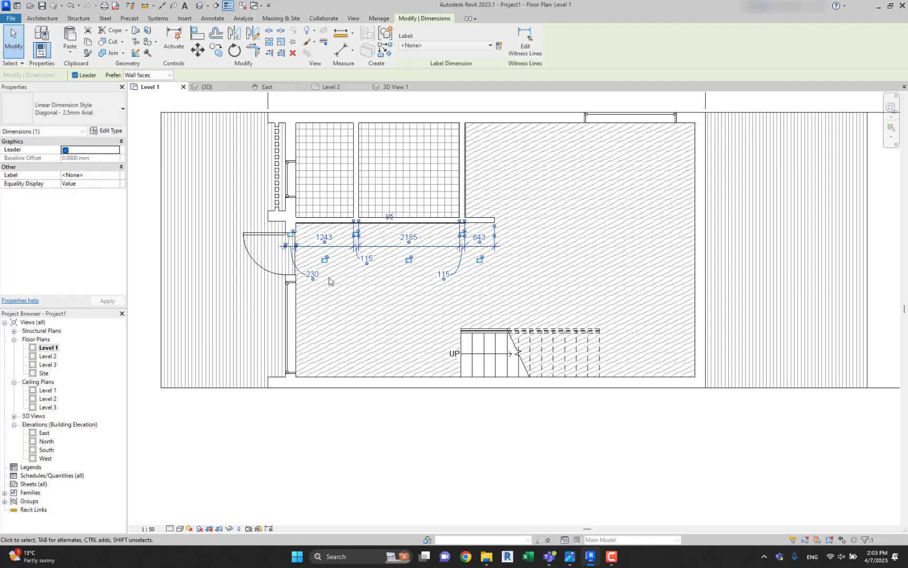
{"action": "left_click_drag", "start_coordinate": [314, 280], "coordinate": [305, 264]}
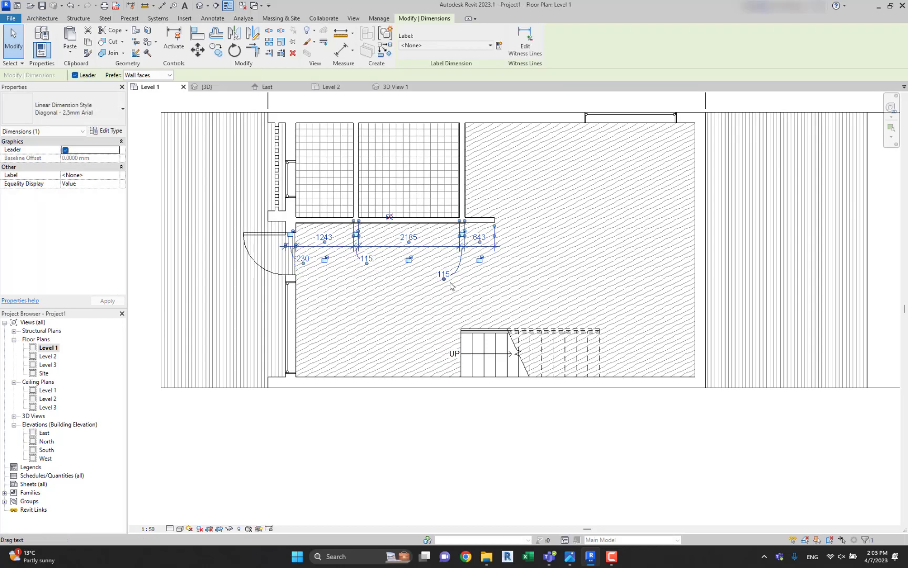
{"action": "left_click_drag", "start_coordinate": [445, 279], "coordinate": [450, 264]}
{"action": "left_click", "coordinate": [405, 300]}
{"action": "middle_click_drag", "start_coordinate": [447, 247], "coordinate": [415, 298]}
{"action": "scroll", "coordinate": [416, 301], "scroll_direction": "down", "scroll_amount": 2}
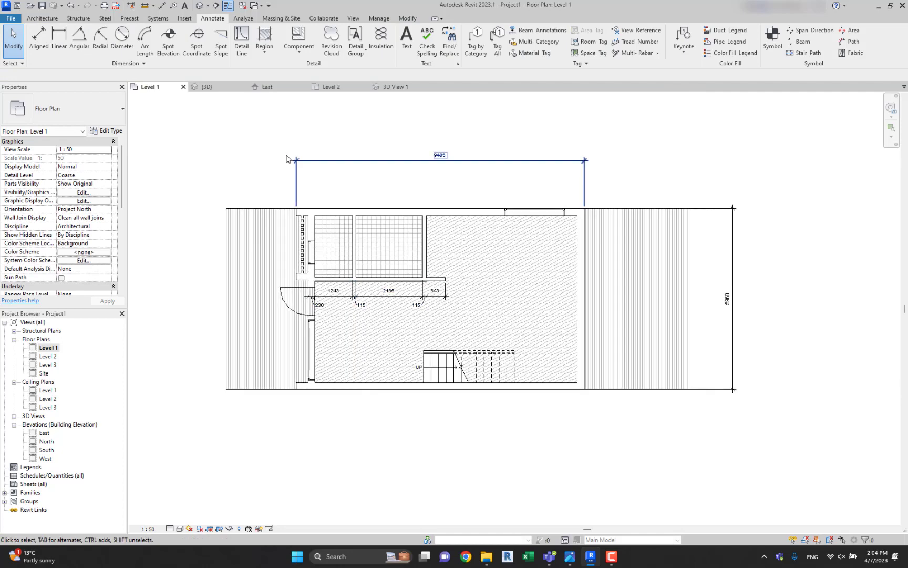
Add an aligned dimension string of the entire upper side wall, between the plan and the overall length dimension.
{"action": "left_click", "coordinate": [444, 174]}
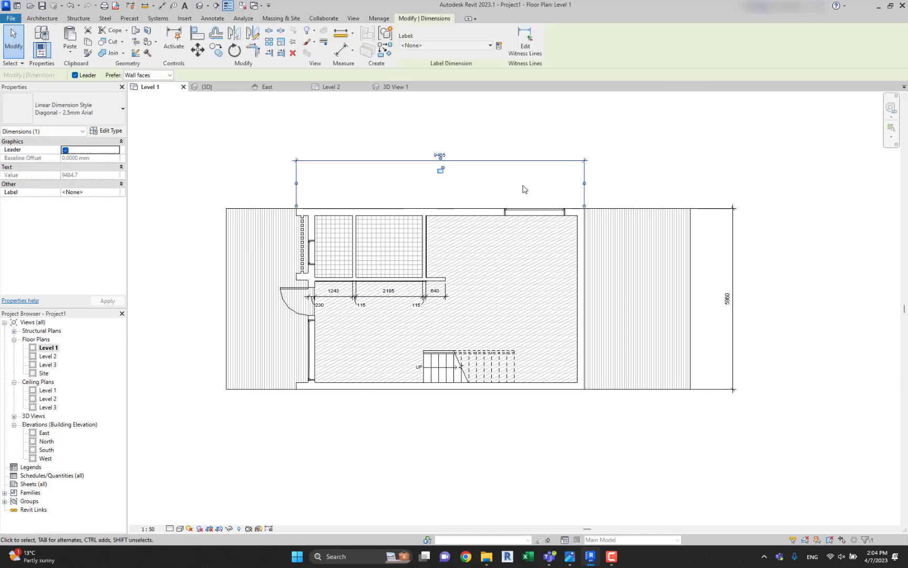
{"action": "left_click", "coordinate": [318, 124]}
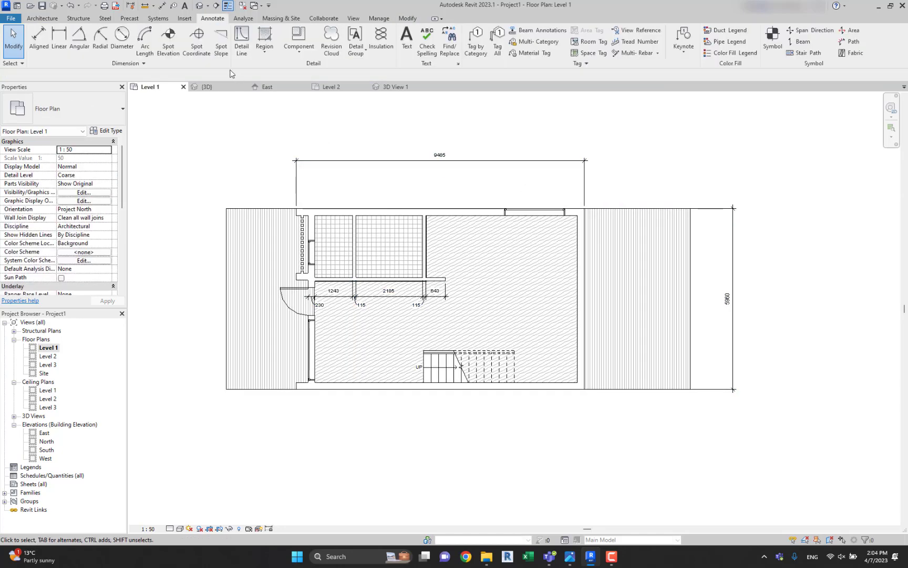
{"action": "left_click", "coordinate": [39, 39]}
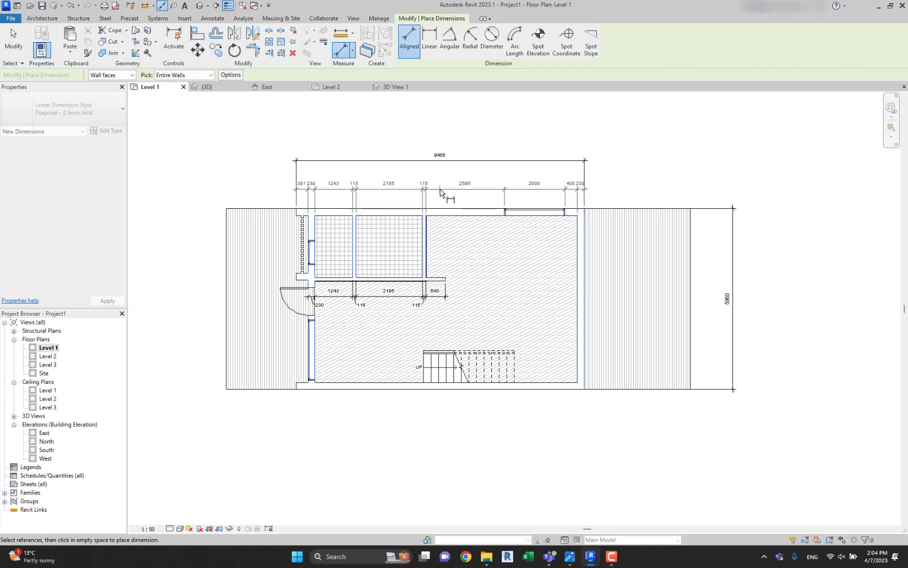
{"action": "left_click", "coordinate": [440, 192]}
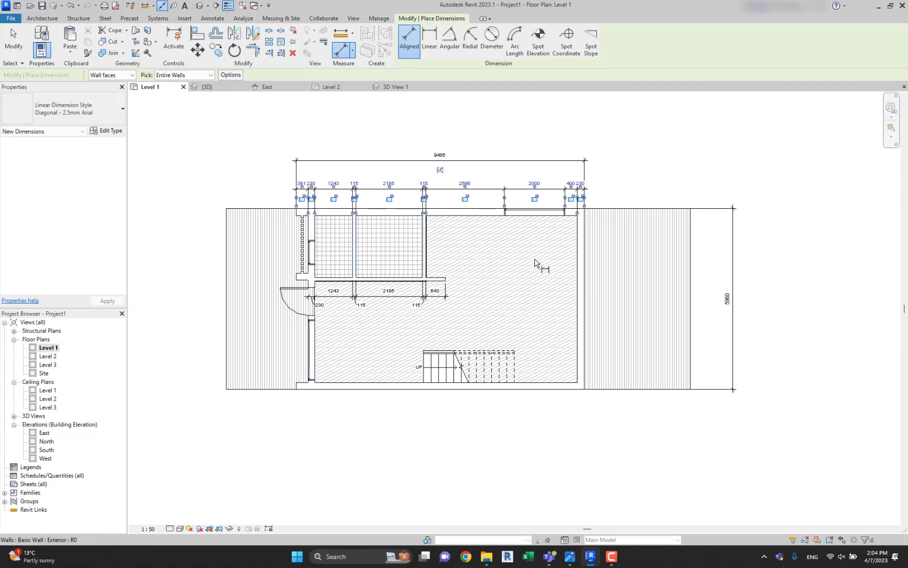
Dimension the entire front wall with its door and window openings, and move that dimension string closer to the house.
{"action": "left_click", "coordinate": [311, 344]}
{"action": "left_click", "coordinate": [197, 344]}
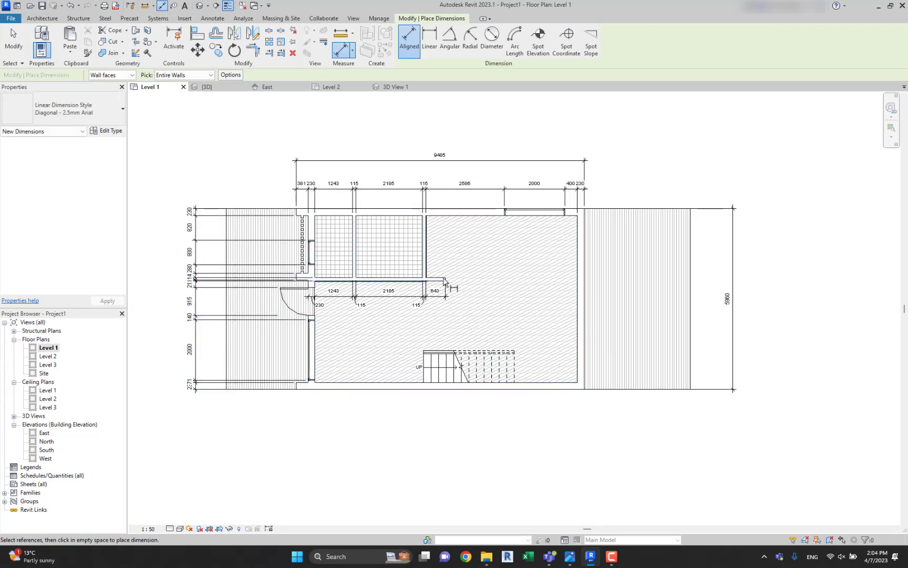
{"action": "key", "text": "Escape"}
{"action": "key", "text": "Escape"}
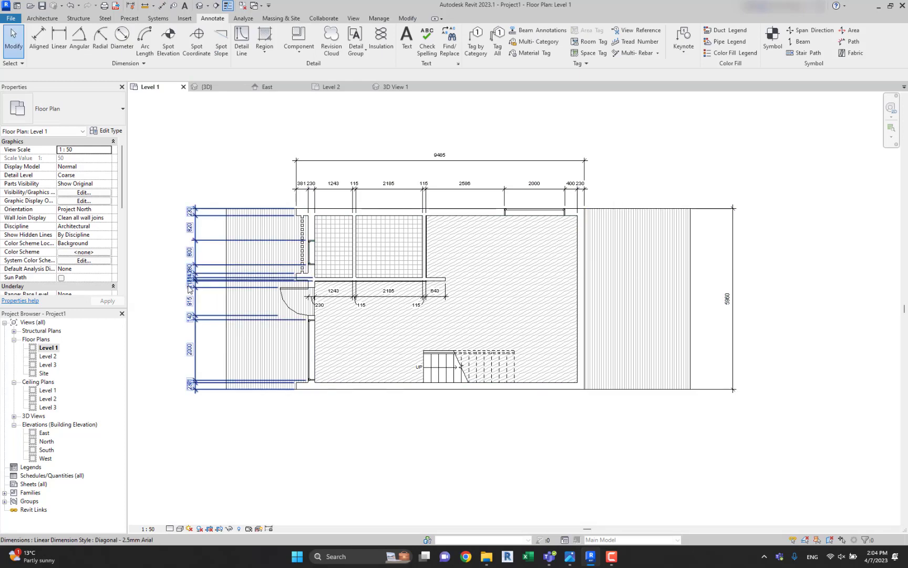
{"action": "mouse_move", "coordinate": [188, 287]}
{"action": "left_mouse_down"}
{"action": "mouse_move", "coordinate": [269, 287]}
{"action": "mouse_move", "coordinate": [258, 287]}
{"action": "left_mouse_up"}
{"action": "left_click", "coordinate": [173, 296]}
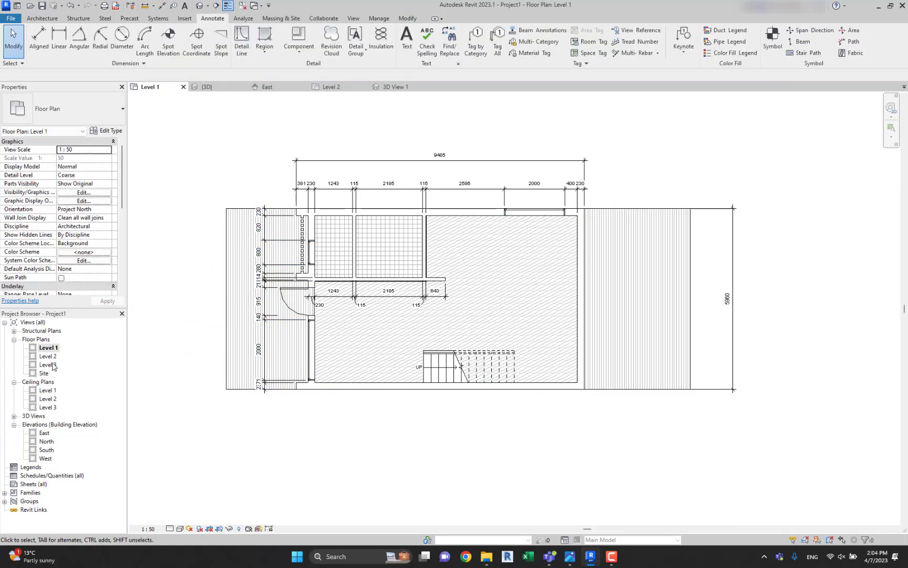
Open the Level 2 floor plan and add aligned dimension strings for its entire upper side wall and rear wall.
{"action": "double_click", "coordinate": [48, 356]}
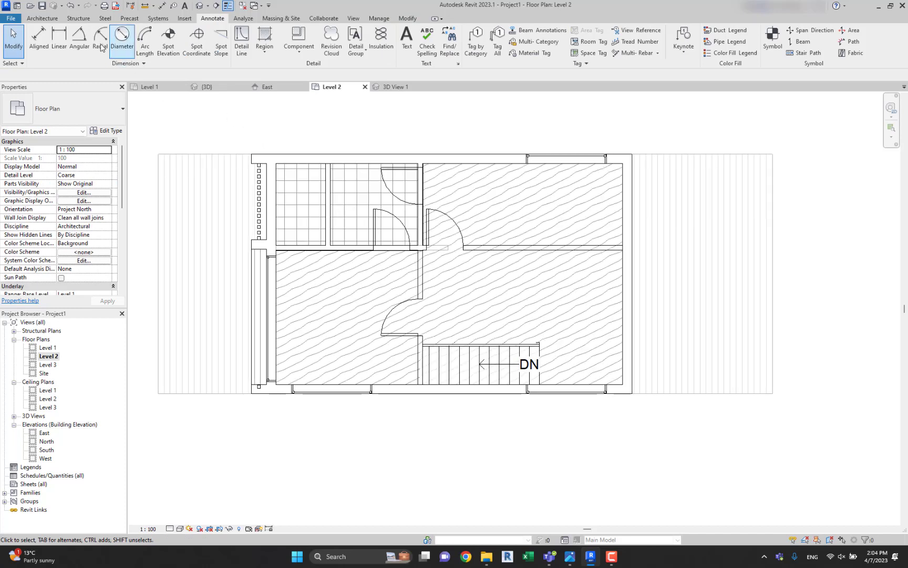
{"action": "left_click", "coordinate": [38, 40]}
{"action": "left_click", "coordinate": [446, 160]}
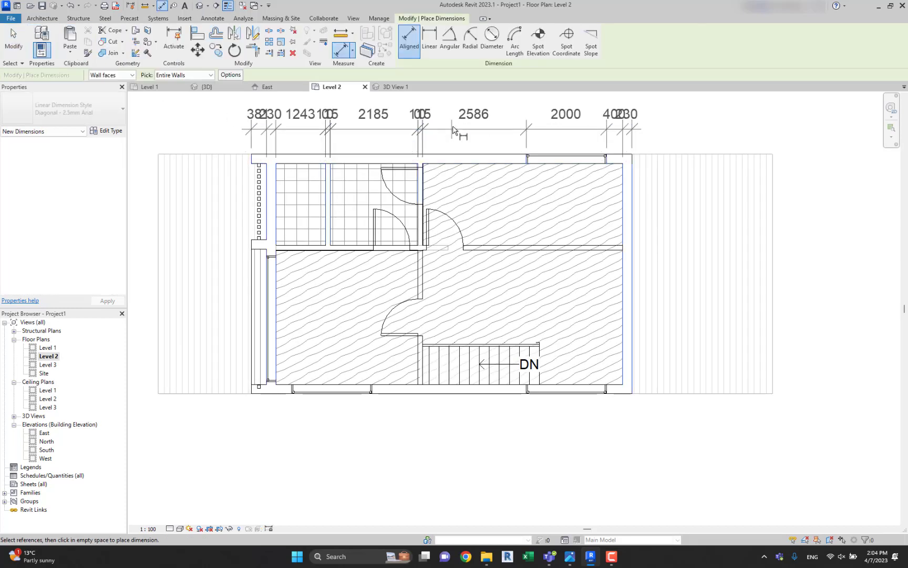
{"action": "left_click", "coordinate": [452, 113]}
{"action": "left_click", "coordinate": [630, 215]}
{"action": "left_click", "coordinate": [689, 226]}
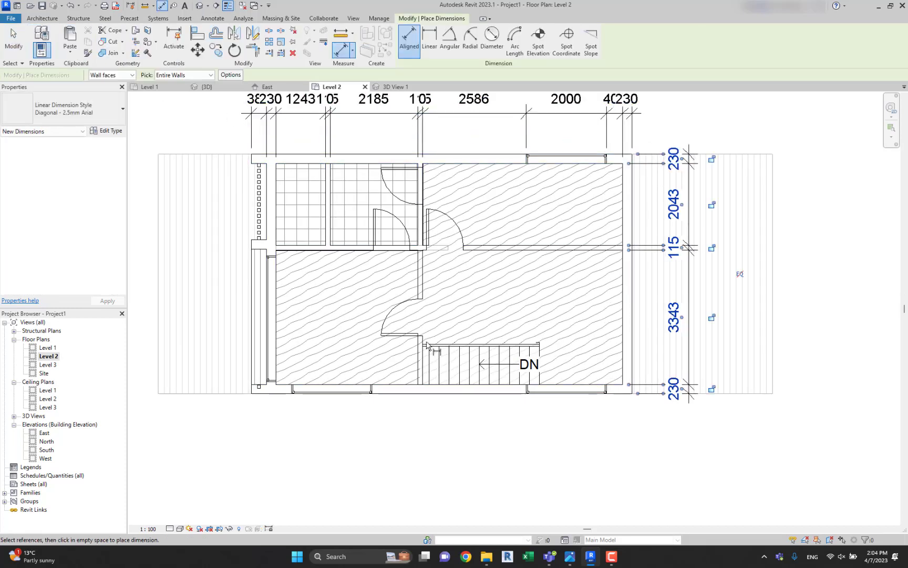
Add aligned dimension strings for the Level 2 plan's entire lower side wall and front wall, outside the house.
{"action": "left_click", "coordinate": [397, 389]}
{"action": "left_click", "coordinate": [375, 445]}
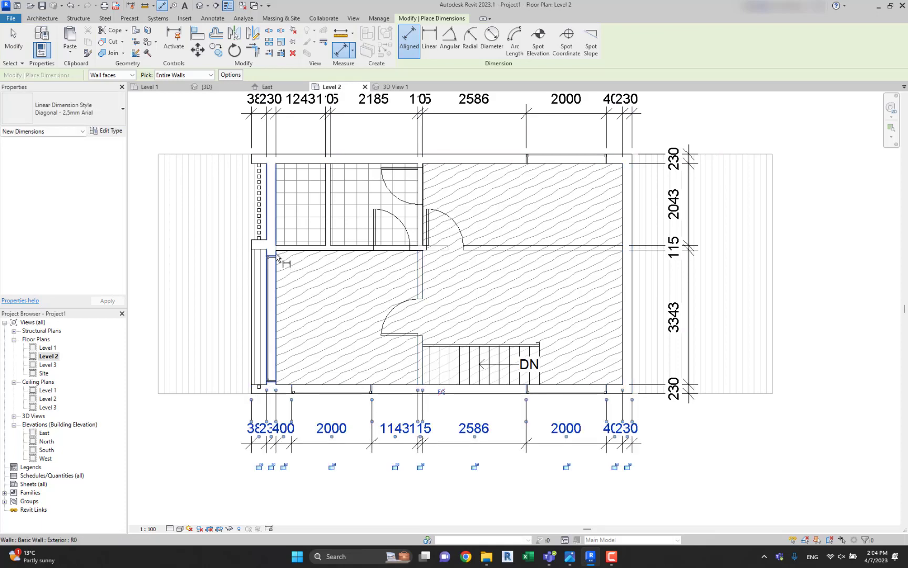
{"action": "left_click", "coordinate": [268, 295]}
{"action": "left_click", "coordinate": [211, 224]}
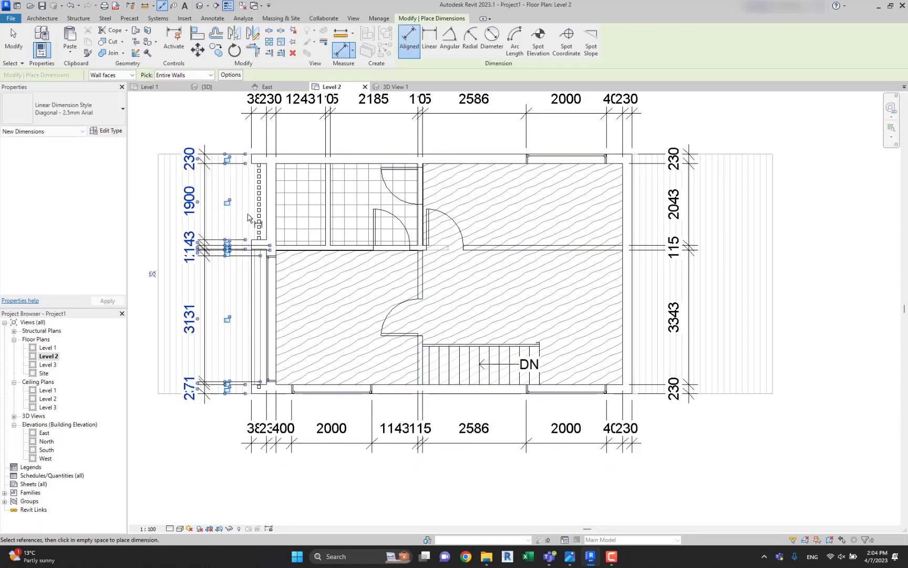
{"action": "key", "text": "Escape"}
{"action": "key", "text": "Escape"}
Draw a vertical building section line across the Level 2 plan just in front of the staircase, from the lower to the upper dimension string.
{"action": "scroll", "coordinate": [372, 209], "scroll_direction": "down", "scroll_amount": 2}
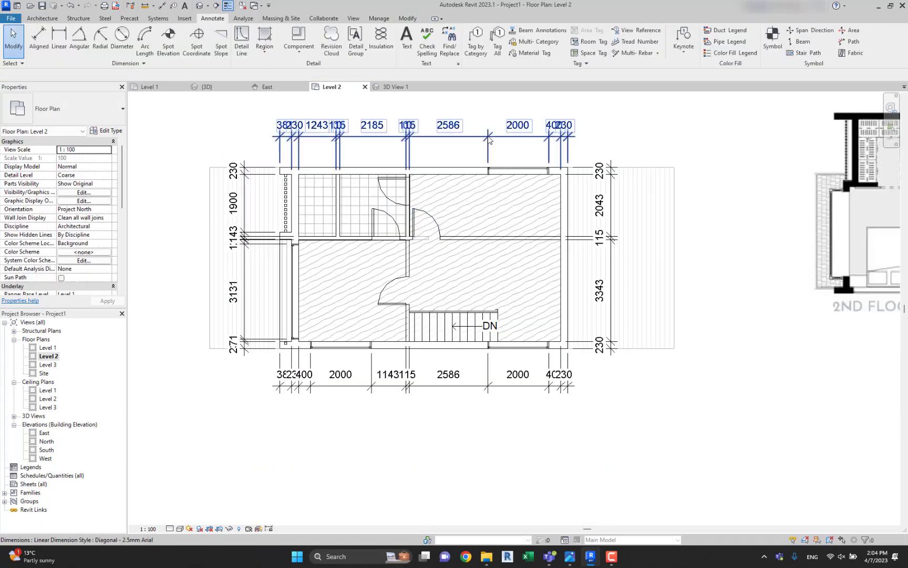
{"action": "middle_click_drag", "start_coordinate": [490, 138], "coordinate": [503, 160]}
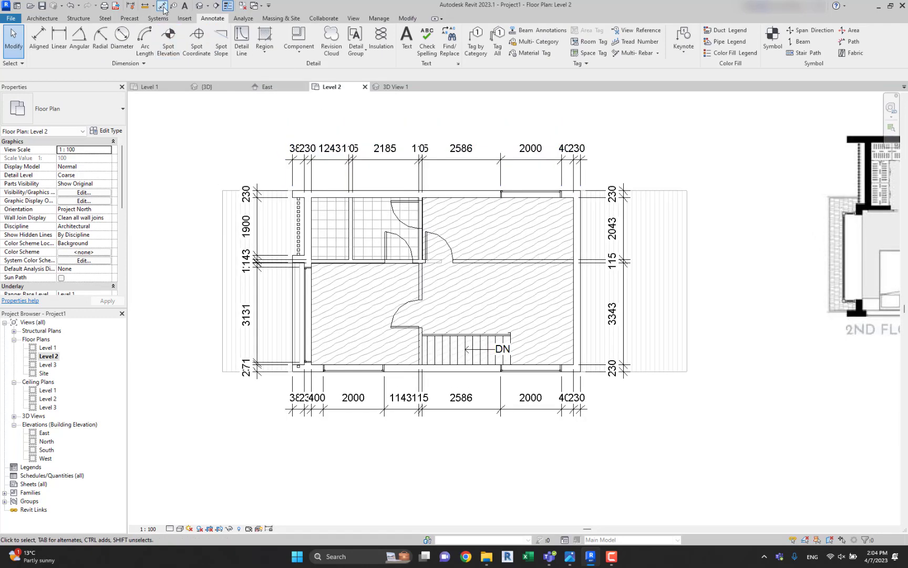
{"action": "scroll", "coordinate": [308, 240], "scroll_direction": "down", "scroll_amount": 2}
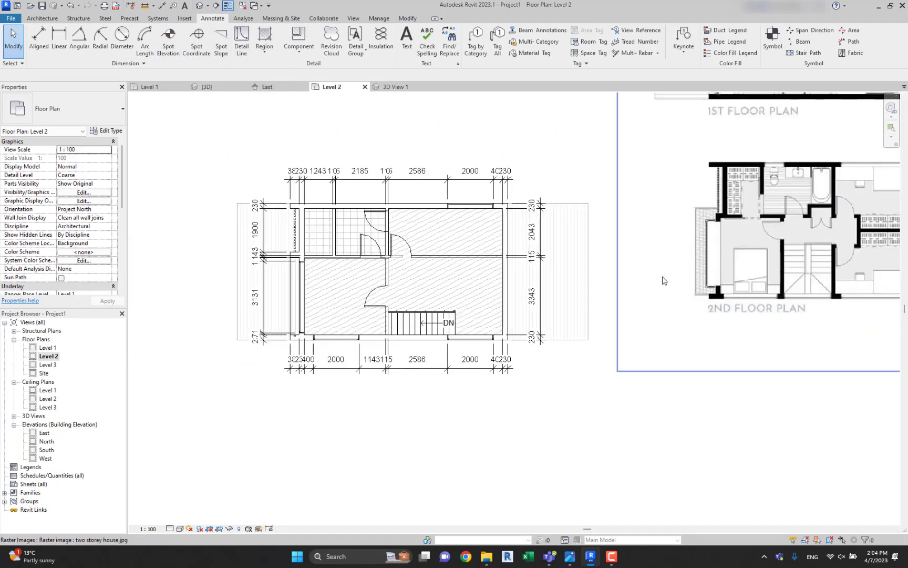
{"action": "left_click", "coordinate": [664, 280]}
{"action": "key", "text": "Escape"}
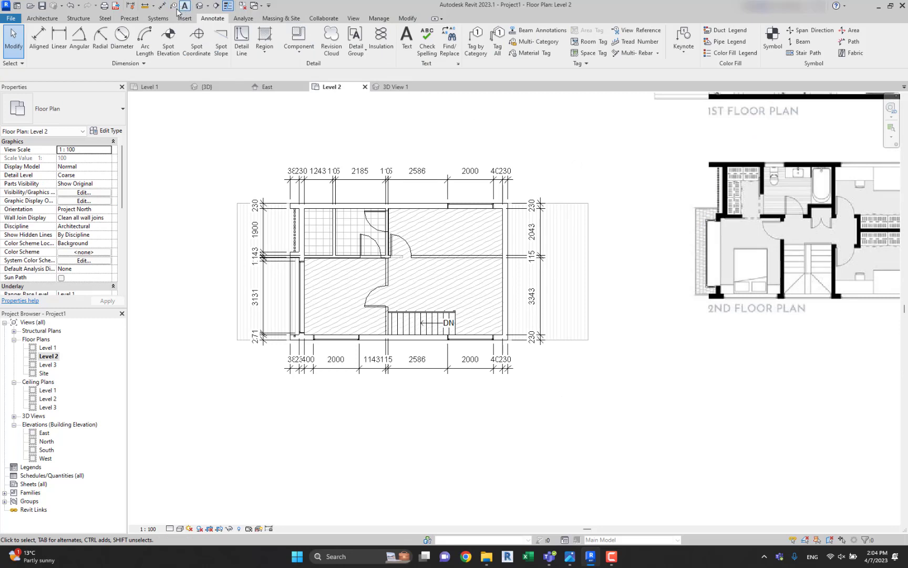
{"action": "left_click", "coordinate": [216, 6]}
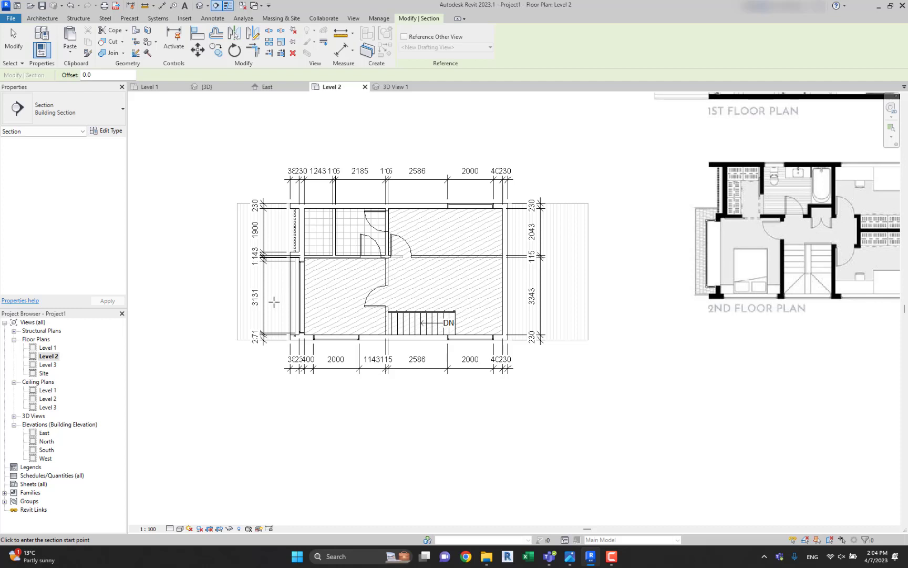
{"action": "left_click", "coordinate": [373, 348]}
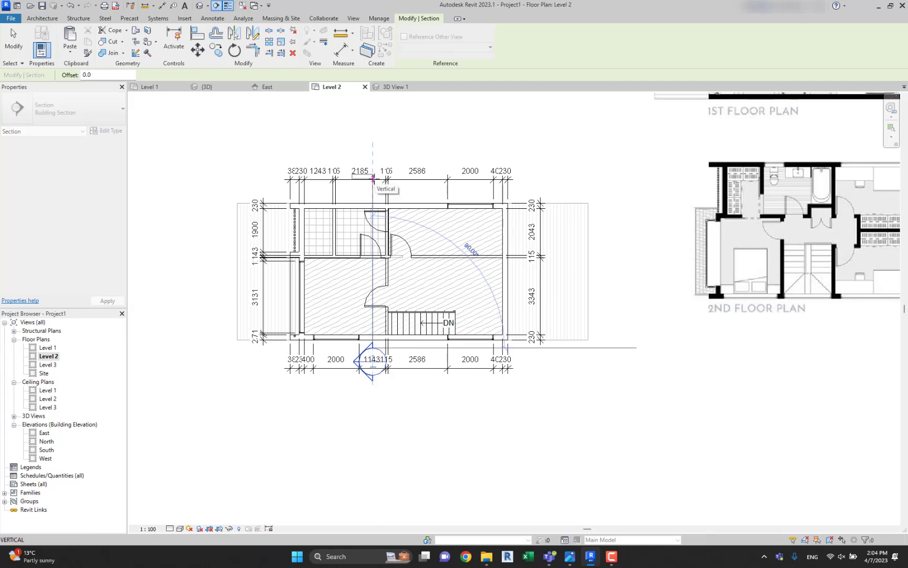
{"action": "left_click", "coordinate": [372, 181]}
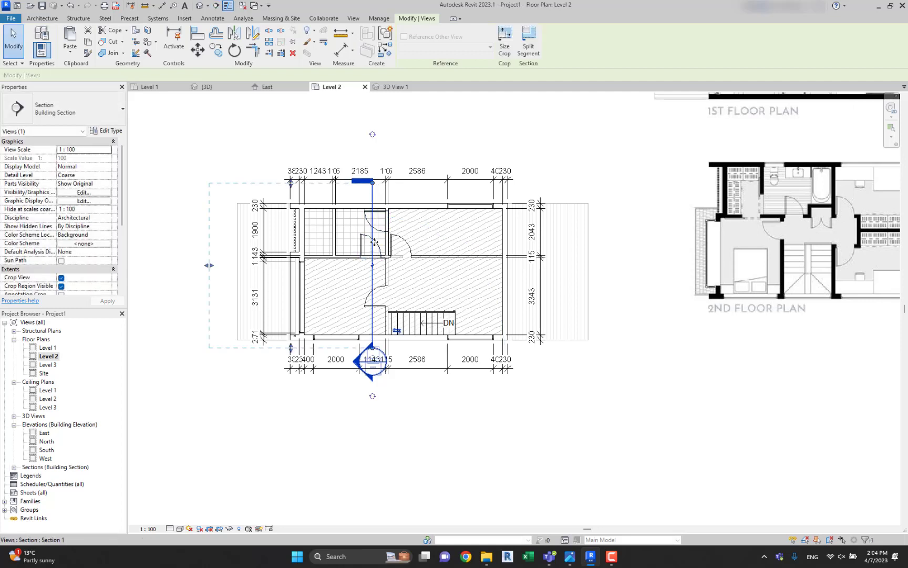
Flip the building section to face the staircase, pull its far clip closer to the stairs, and open the section view.
{"action": "left_click", "coordinate": [397, 331]}
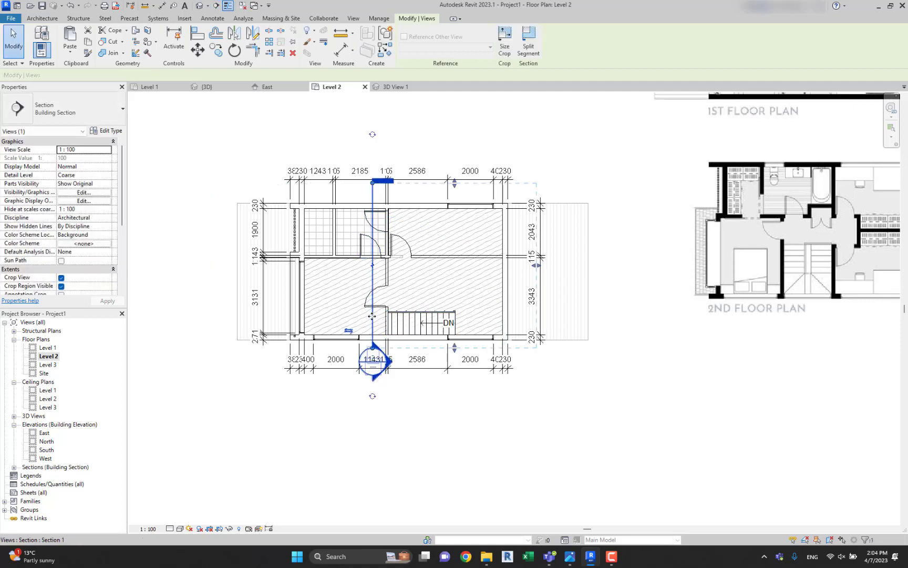
{"action": "right_click", "coordinate": [372, 316]}
{"action": "left_click_drag", "start_coordinate": [536, 266], "coordinate": [444, 269]}
{"action": "right_click", "coordinate": [373, 278]}
{"action": "left_click", "coordinate": [405, 67]}
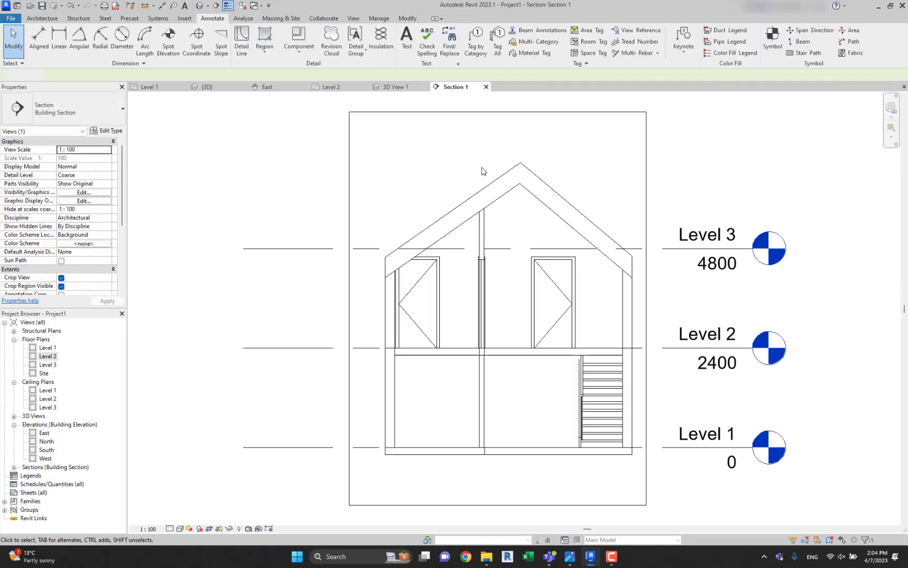
Set the section view to 1:50 scale with the Hidden Line visual style and adjust its detail level.
{"action": "middle_click_drag", "start_coordinate": [603, 244], "coordinate": [552, 186]}
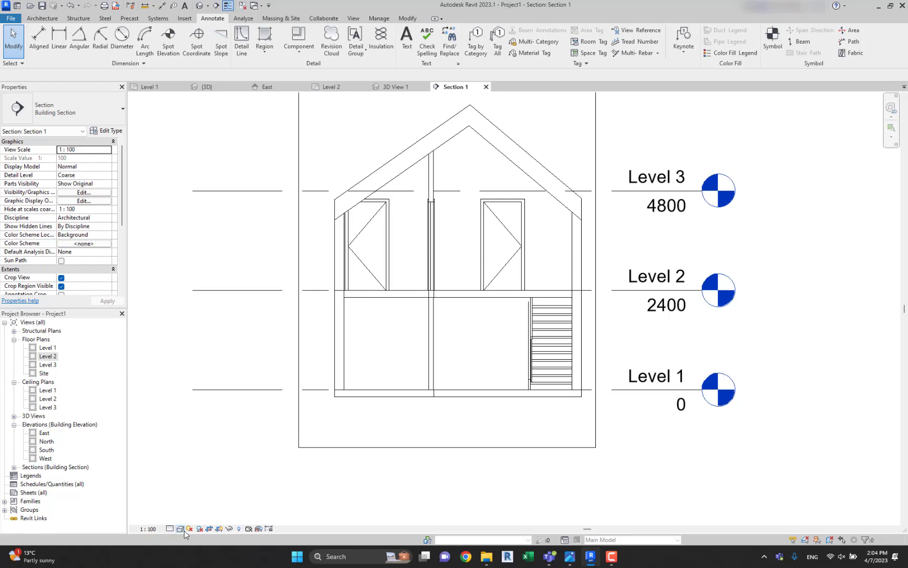
{"action": "left_click", "coordinate": [150, 530]}
{"action": "left_click", "coordinate": [189, 455]}
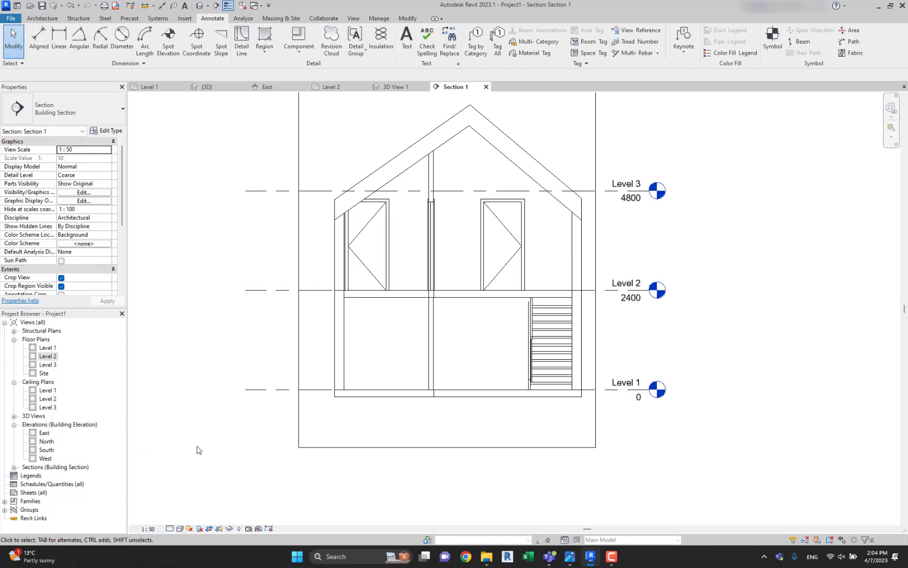
{"action": "left_click", "coordinate": [179, 528]}
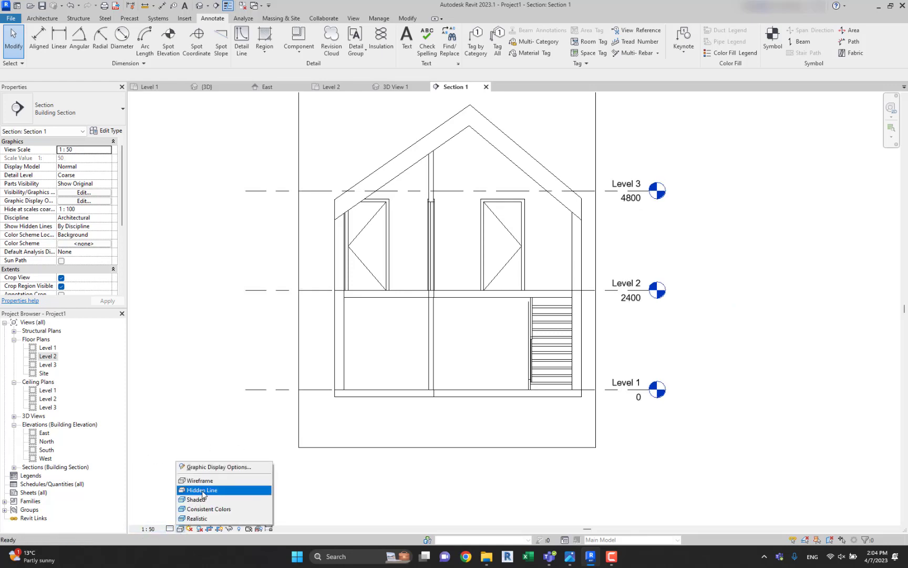
{"action": "left_click", "coordinate": [203, 490]}
{"action": "left_click", "coordinate": [169, 528]}
{"action": "left_click", "coordinate": [189, 518]}
{"action": "middle_click_drag", "start_coordinate": [491, 403], "coordinate": [453, 402]}
Select the roof in the East elevation and open its footprint sketch for editing in the Level 3 floor plan.
{"action": "double_click", "coordinate": [44, 434]}
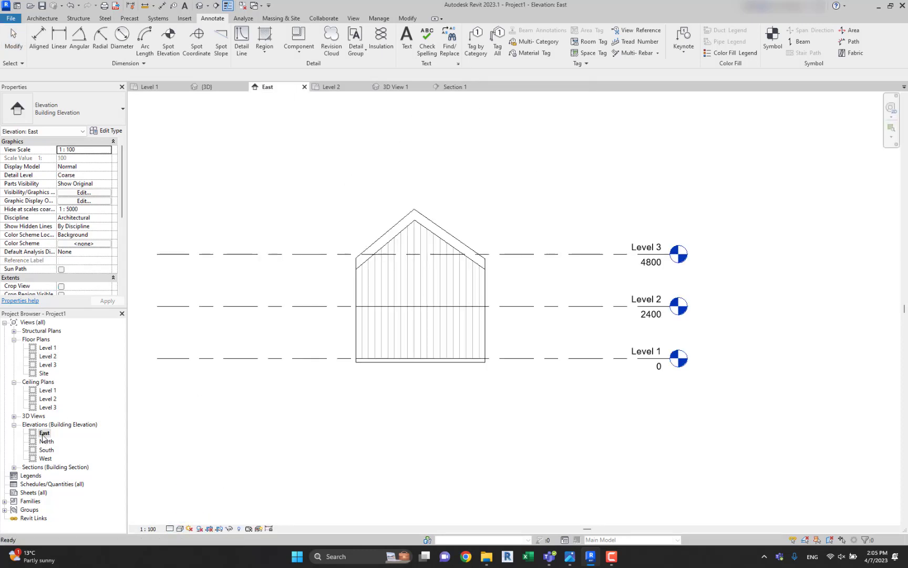
{"action": "double_click", "coordinate": [46, 441]}
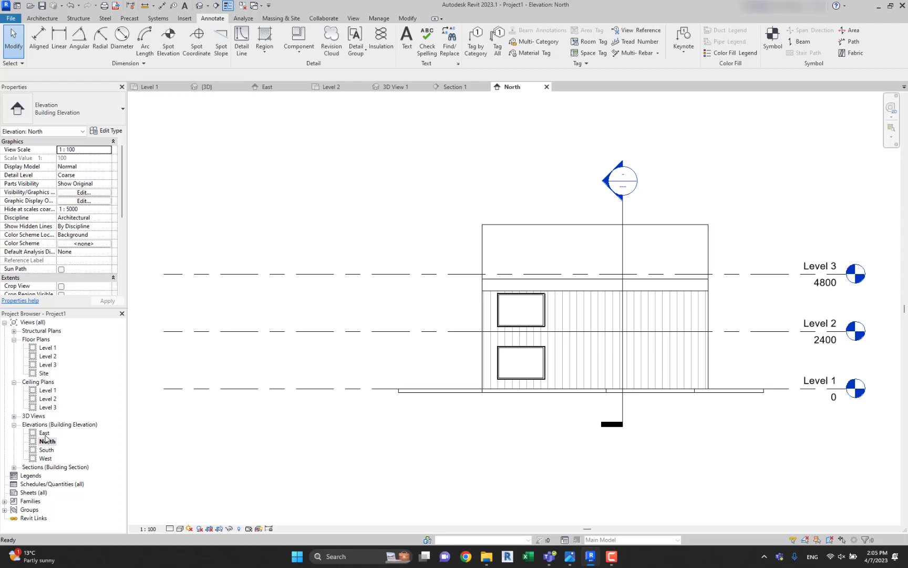
{"action": "double_click", "coordinate": [44, 433]}
{"action": "left_click", "coordinate": [421, 240]}
{"action": "scroll", "coordinate": [415, 164], "scroll_direction": "up", "scroll_amount": 2}
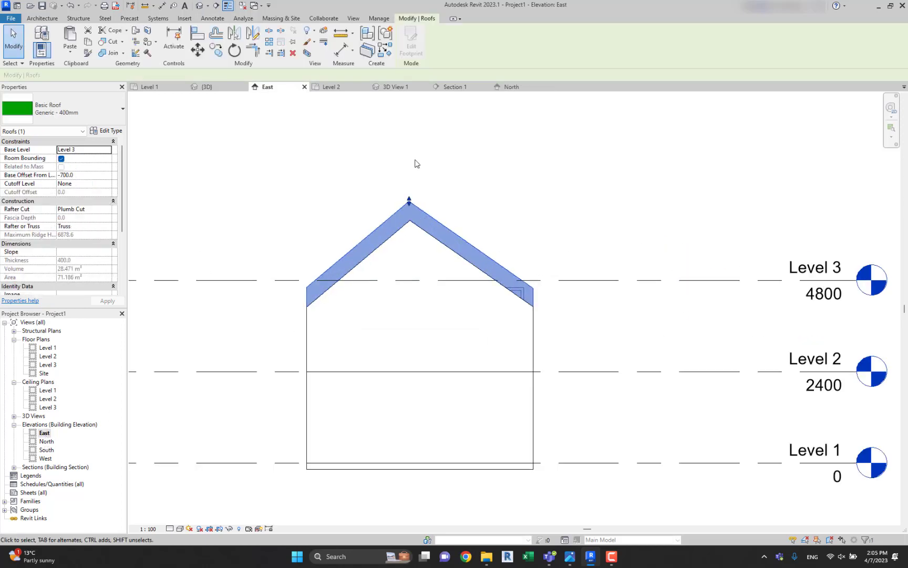
{"action": "left_click", "coordinate": [412, 47]}
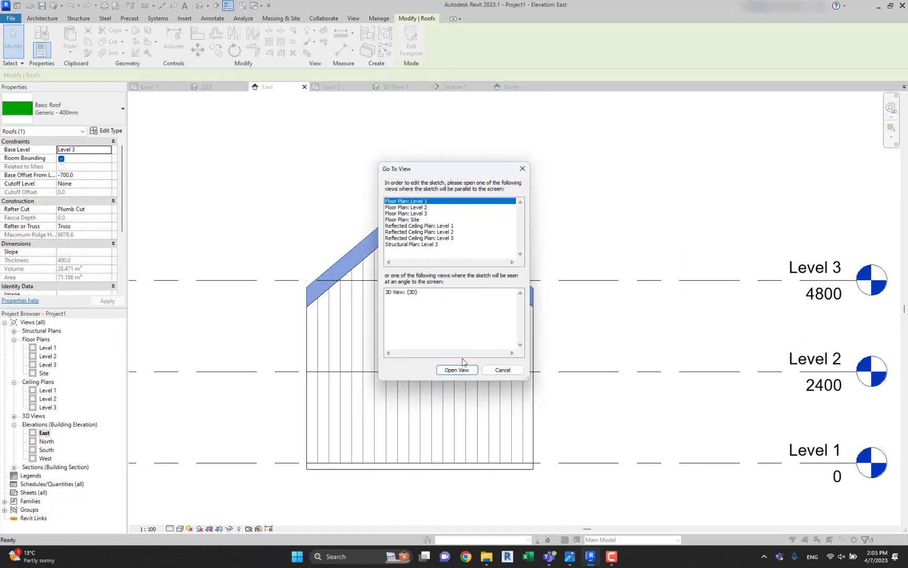
{"action": "key", "text": "Down"}
{"action": "key", "text": "Down"}
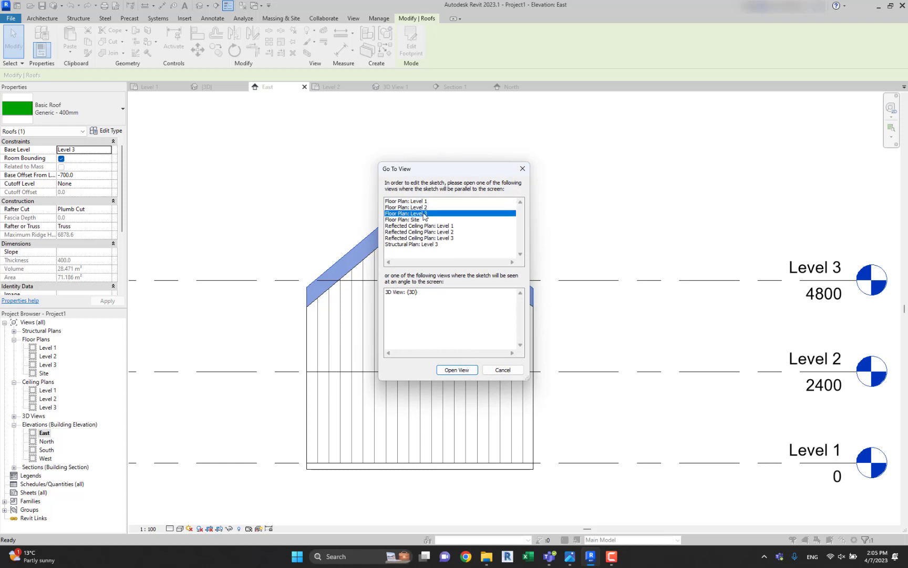
{"action": "left_click", "coordinate": [456, 370]}
Set the slope of the roof footprint's upper edge to 40° and finish the sketch.
{"action": "left_click", "coordinate": [498, 281]}
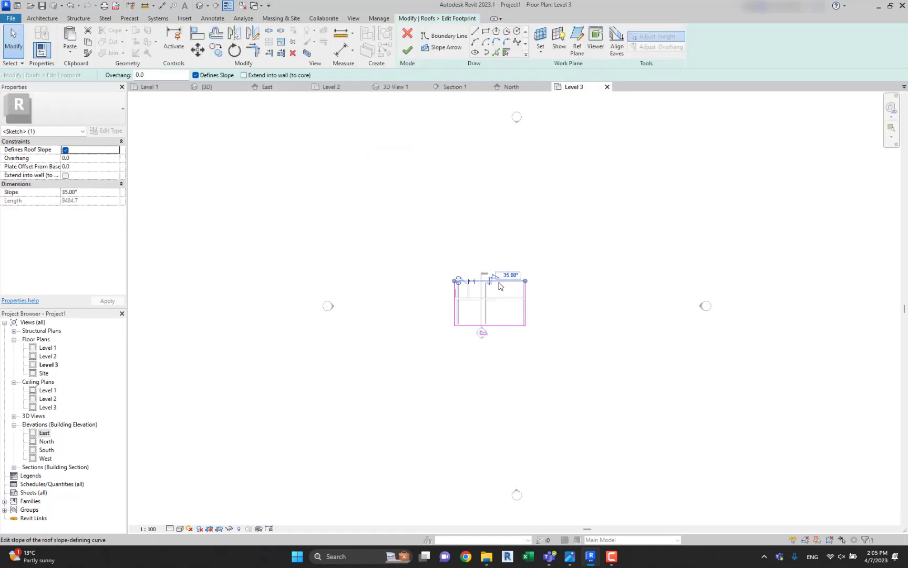
{"action": "left_click", "coordinate": [92, 193]}
{"action": "type", "text": "40"}
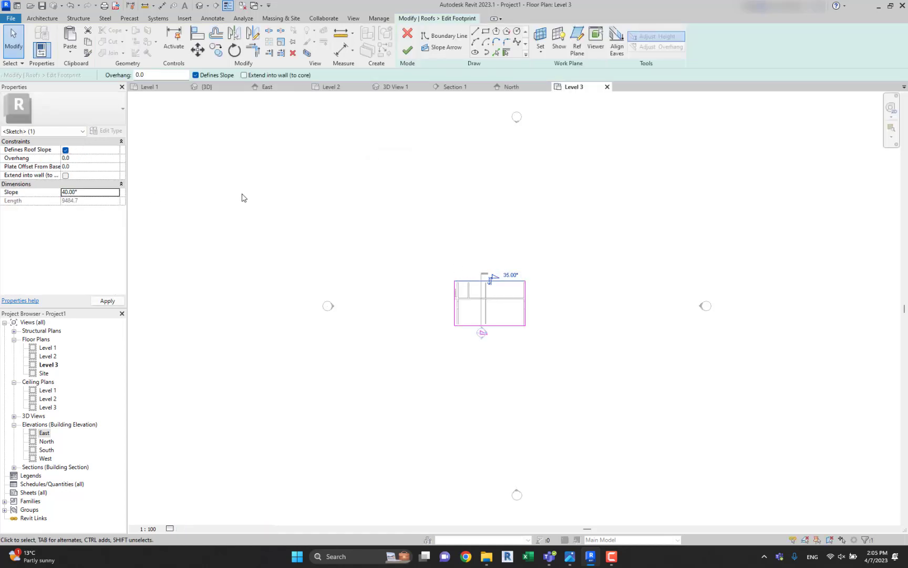
{"action": "left_click", "coordinate": [408, 50]}
{"action": "left_click", "coordinate": [341, 209]}
{"action": "left_click", "coordinate": [203, 18]}
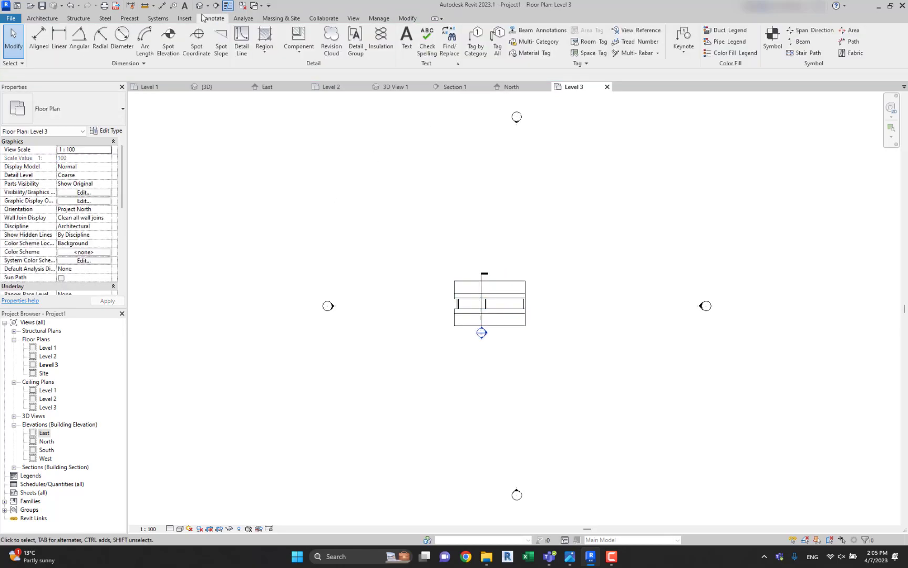
Check the edited roof in the 3D view and in the East and North elevations.
{"action": "left_click", "coordinate": [204, 8]}
{"action": "mouse_move", "coordinate": [444, 249]}
{"action": "middle_mouse_down", "text": "shift"}
{"action": "mouse_move", "coordinate": [468, 244]}
{"action": "mouse_move", "coordinate": [389, 249]}
{"action": "mouse_move", "coordinate": [495, 249]}
{"action": "mouse_move", "coordinate": [447, 253]}
{"action": "middle_mouse_up", "text": "shift"}
{"action": "scroll", "coordinate": [389, 250], "scroll_direction": "up", "scroll_amount": 5}
{"action": "scroll", "coordinate": [396, 258], "scroll_direction": "down", "scroll_amount": 5}
{"action": "double_click", "coordinate": [44, 432]}
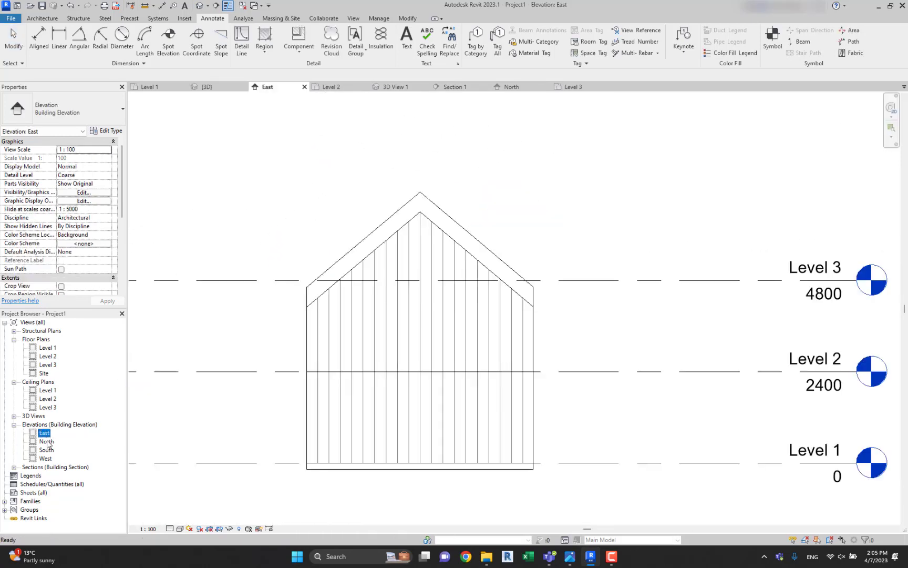
{"action": "double_click", "coordinate": [47, 441]}
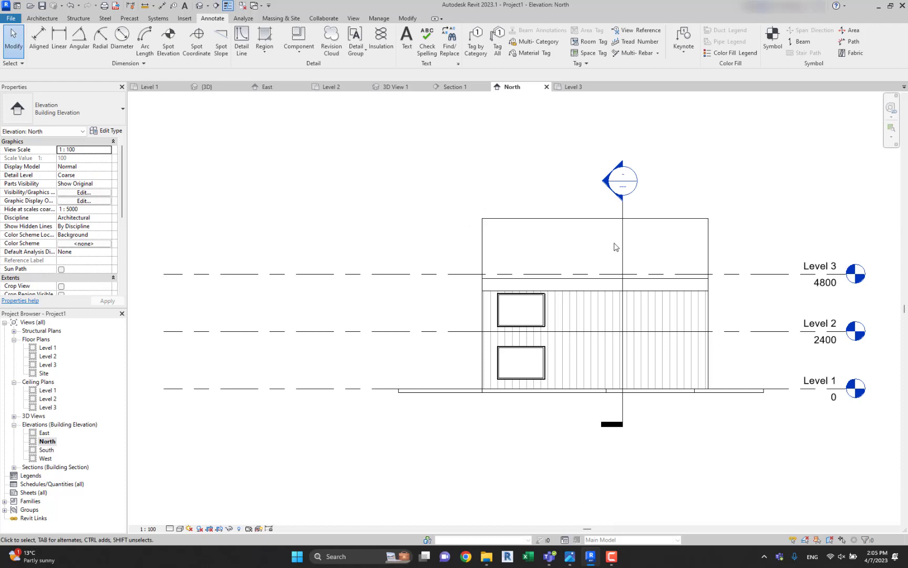
{"action": "middle_click_drag", "start_coordinate": [617, 251], "coordinate": [565, 235]}
Look through the East elevation's available view templates and its visibility/graphic overrides.
{"action": "double_click", "coordinate": [44, 433]}
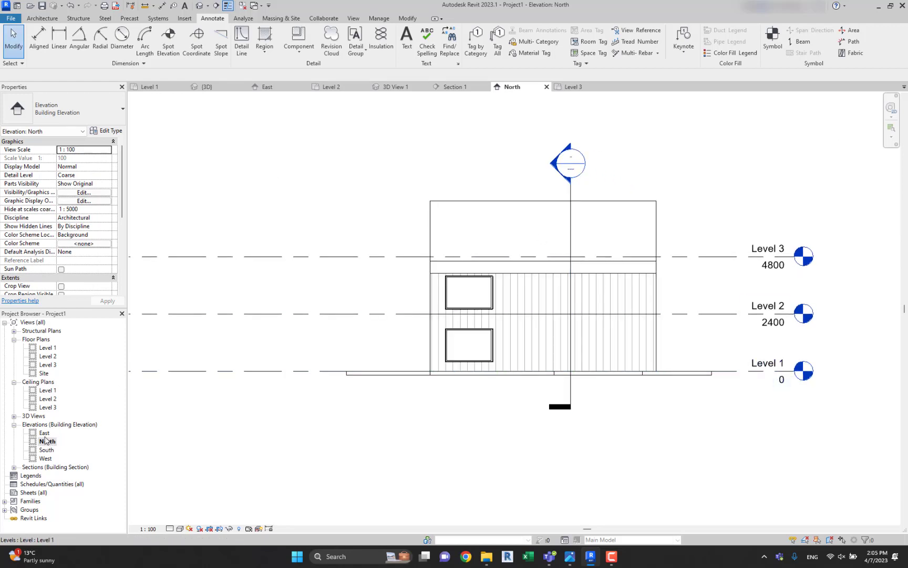
{"action": "scroll", "coordinate": [93, 238], "scroll_direction": "down", "scroll_amount": 5}
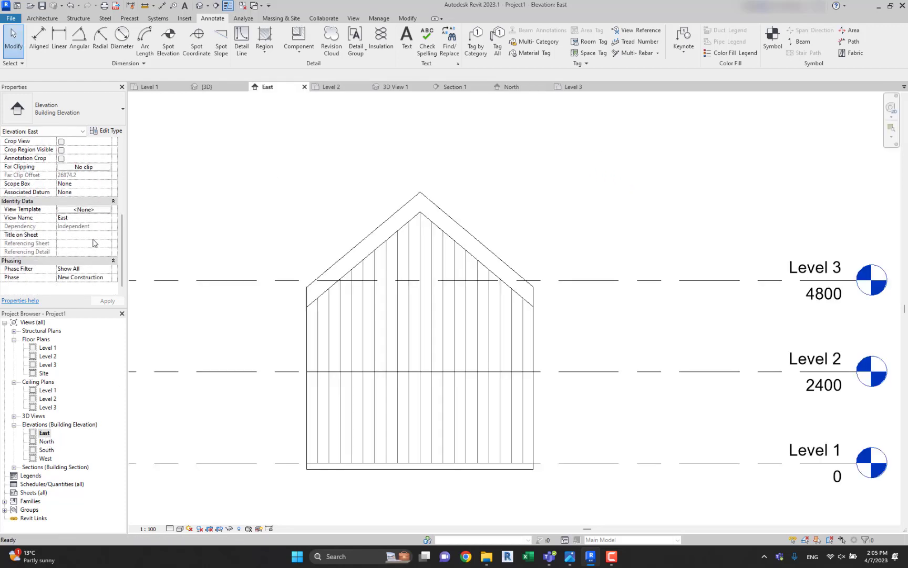
{"action": "left_click", "coordinate": [80, 209]}
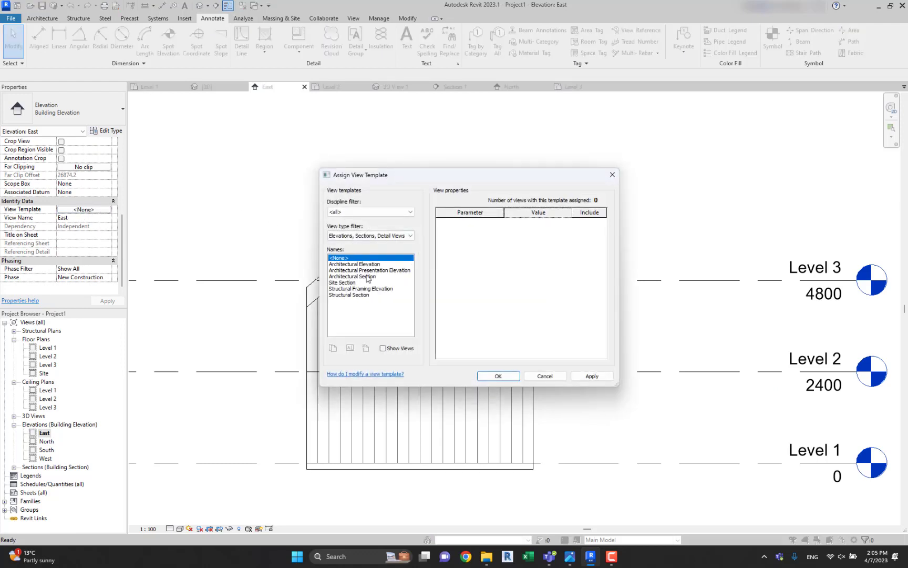
{"action": "key", "text": "Escape"}
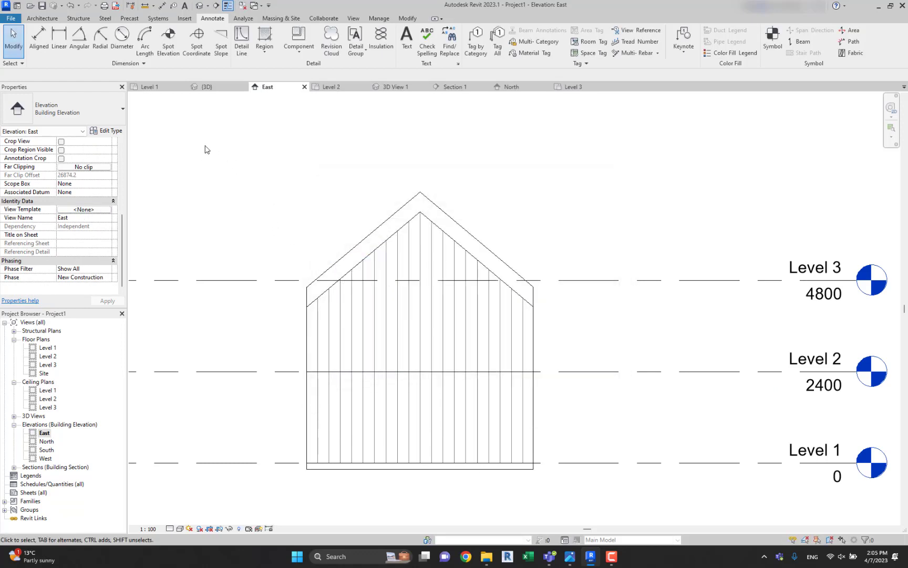
{"action": "key", "text": "v"}
{"action": "key", "text": "g"}
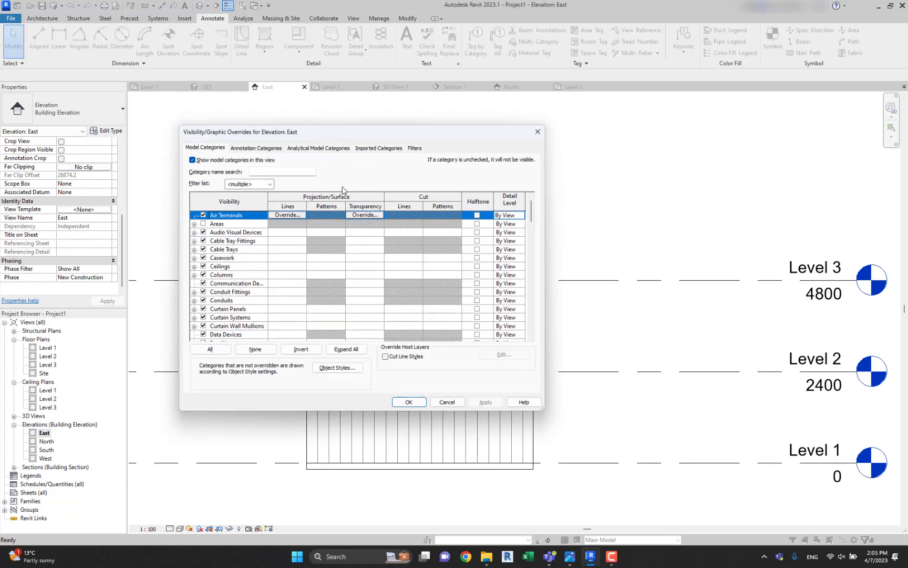
{"action": "key", "text": "Escape"}
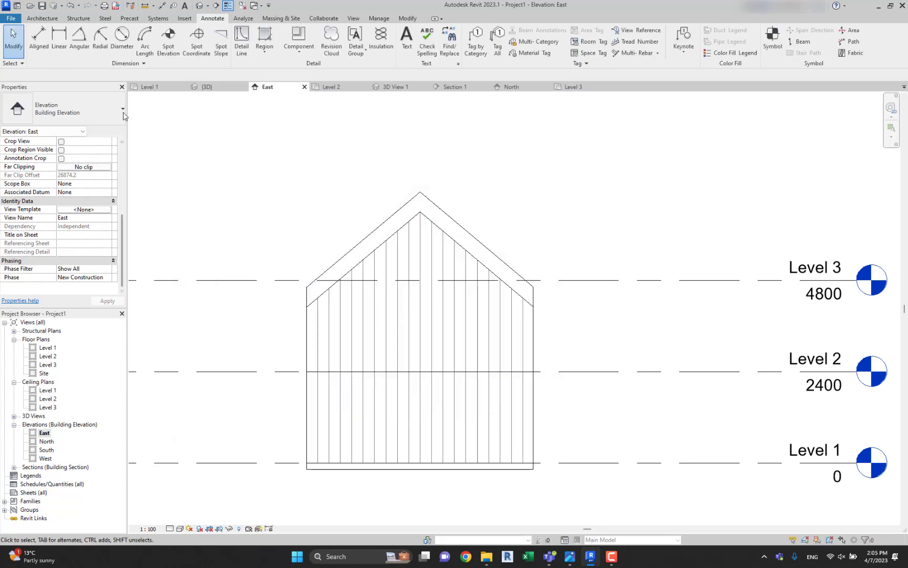
Check which view templates are available for the 3D view and look at the project's object styles.
{"action": "left_click", "coordinate": [207, 87]}
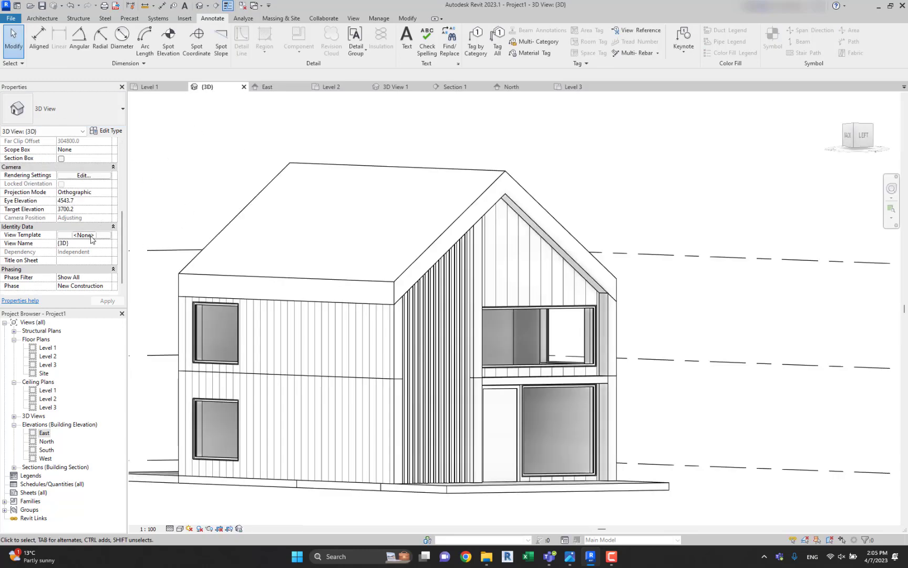
{"action": "left_click", "coordinate": [87, 235]}
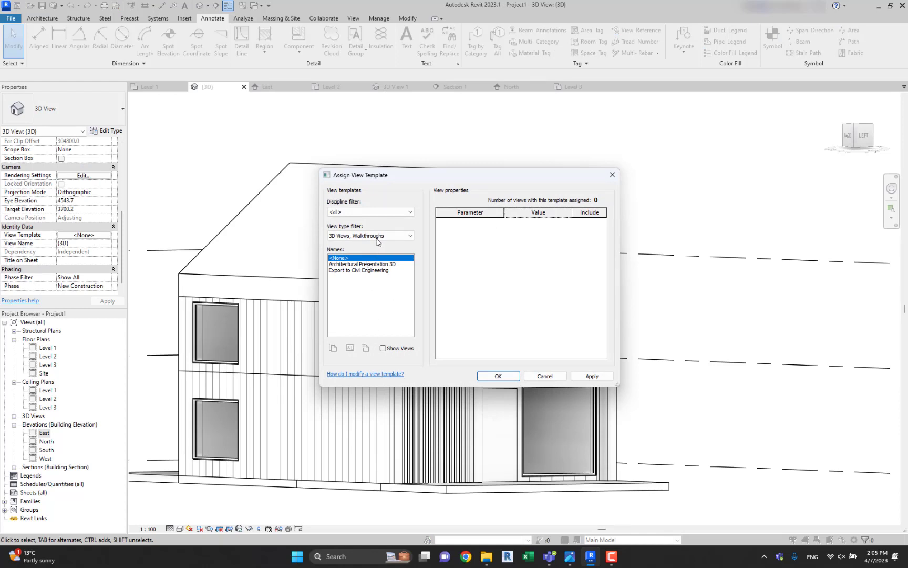
{"action": "left_click", "coordinate": [357, 374]}
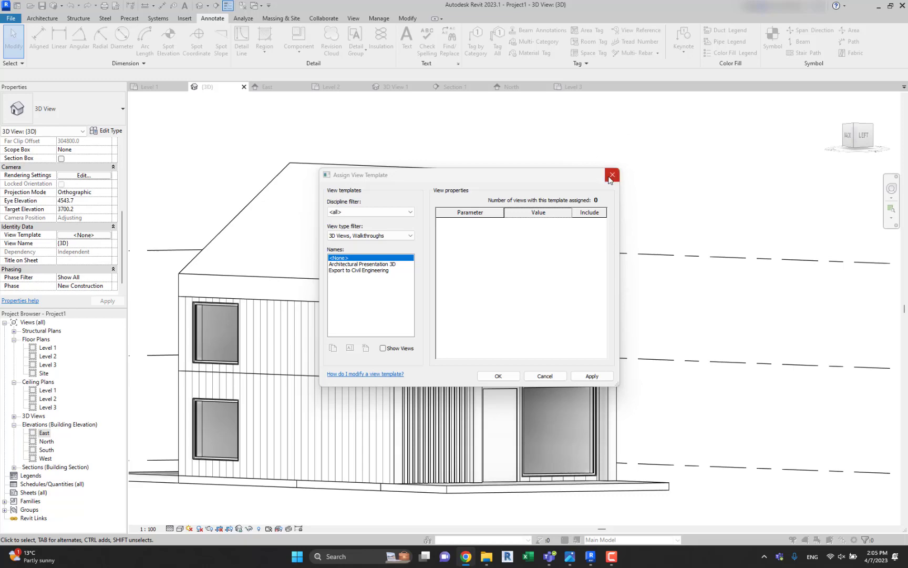
{"action": "left_click", "coordinate": [612, 175]}
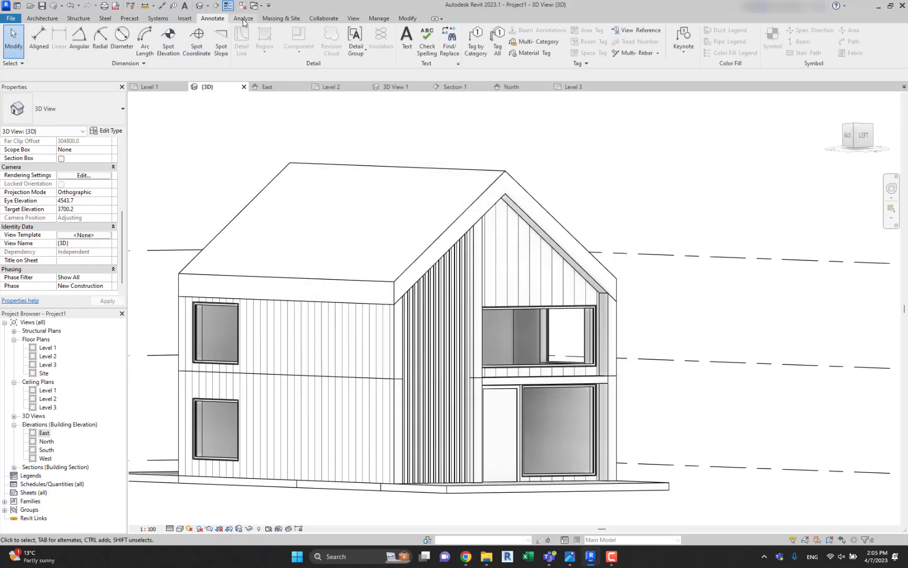
{"action": "scroll", "coordinate": [347, 19], "scroll_direction": "down", "scroll_amount": 1}
{"action": "left_click", "coordinate": [389, 19]}
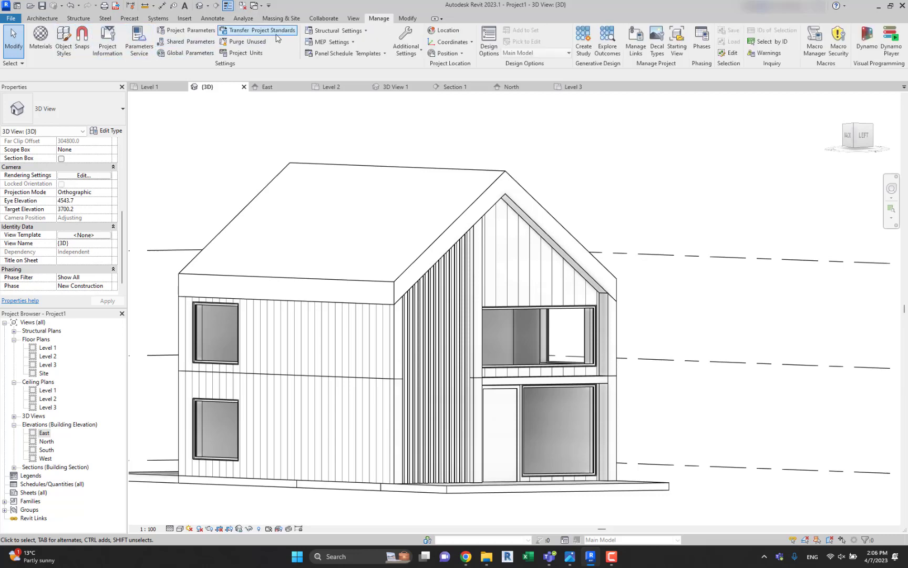
{"action": "left_click", "coordinate": [64, 47]}
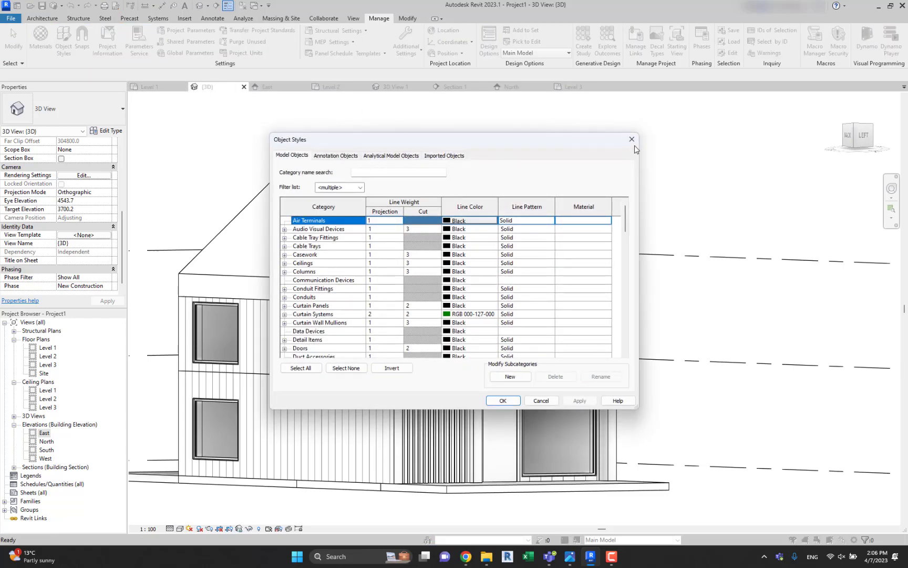
{"action": "left_click", "coordinate": [633, 141]}
Examine the Architectural Presentation 3D and Export to Civil Engineering view template settings for the 3D view.
{"action": "scroll", "coordinate": [76, 265], "scroll_direction": "down", "scroll_amount": 1}
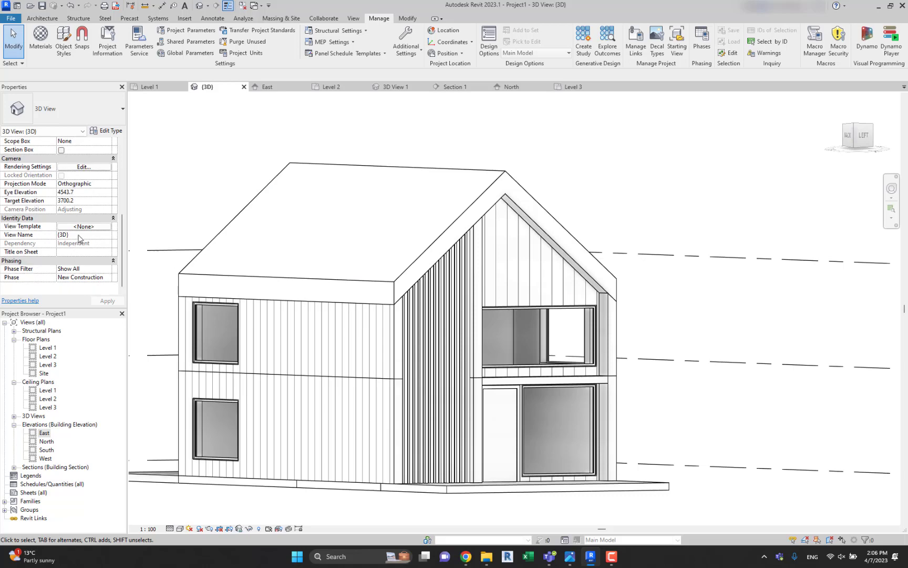
{"action": "left_click", "coordinate": [83, 227]}
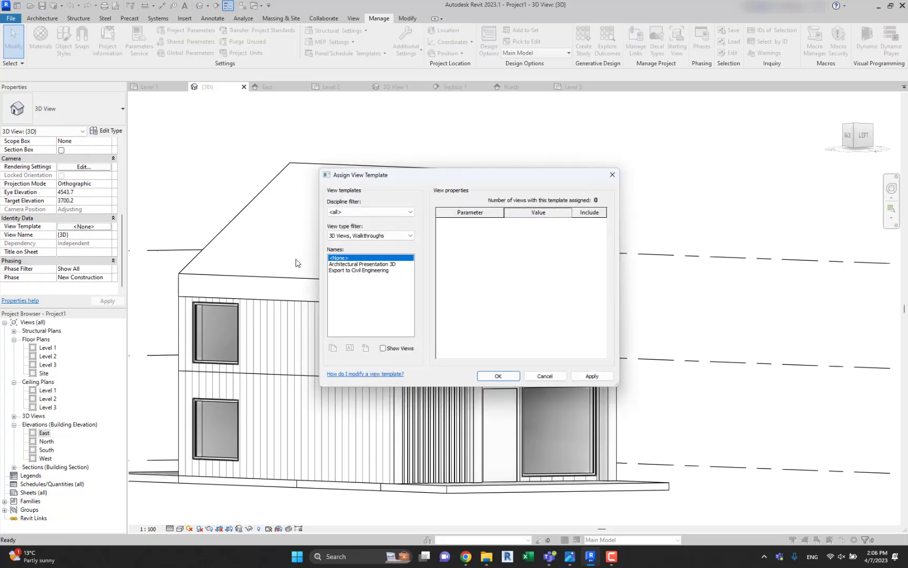
{"action": "left_click", "coordinate": [351, 265]}
{"action": "left_click", "coordinate": [353, 270]}
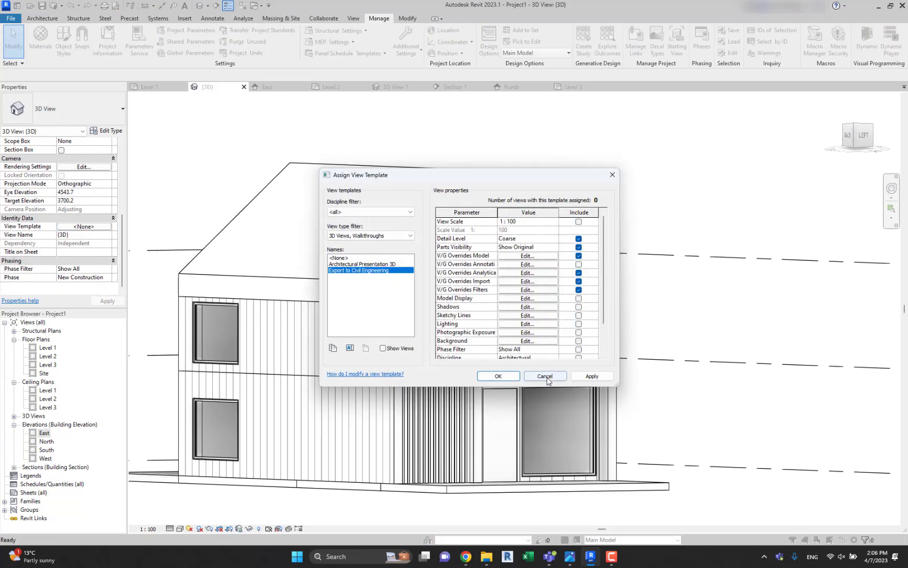
{"action": "left_click", "coordinate": [545, 376]}
{"action": "middle_click_drag", "start_coordinate": [225, 183], "coordinate": [288, 207]}
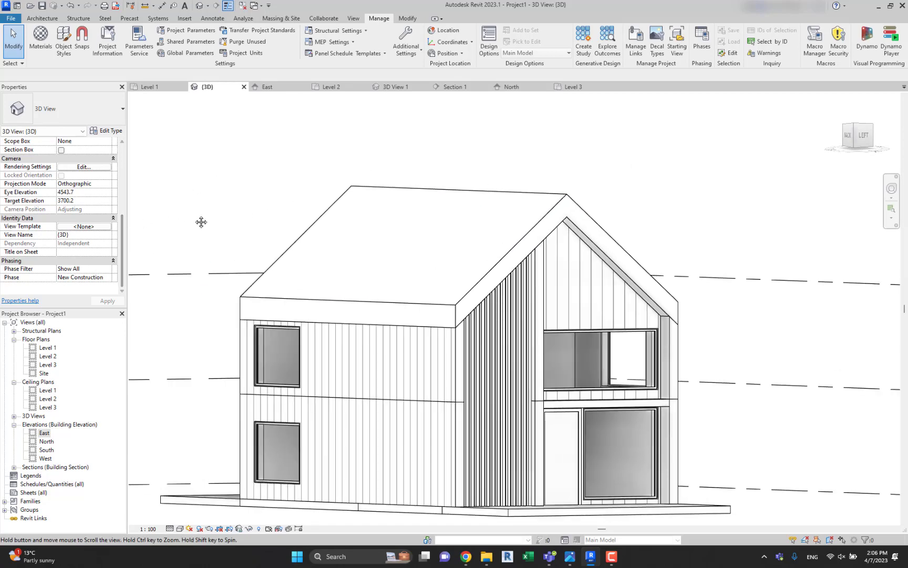
{"action": "middle_click_drag", "start_coordinate": [201, 221], "coordinate": [216, 224]}
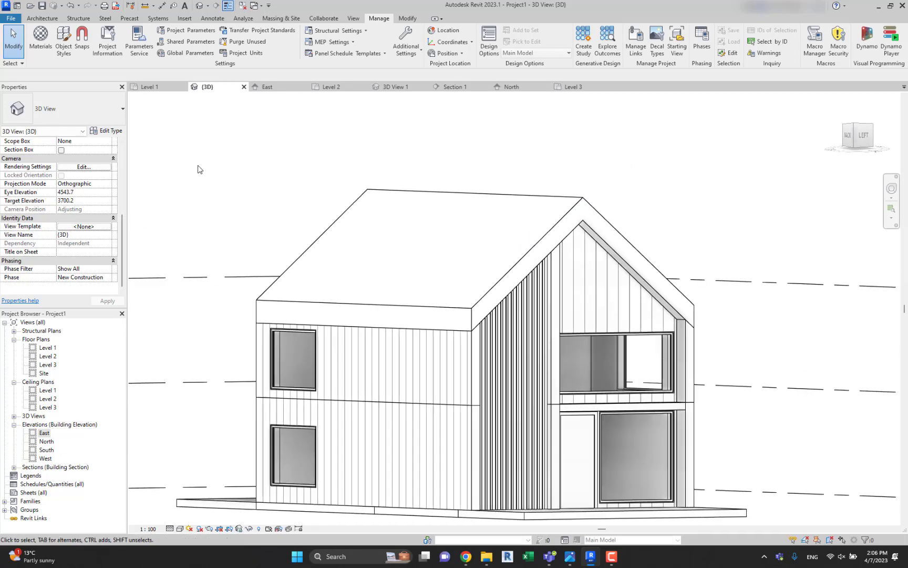
Assign the Architectural Elevation view template to the North elevation.
{"action": "left_click", "coordinate": [510, 87]}
{"action": "left_click", "coordinate": [94, 210]}
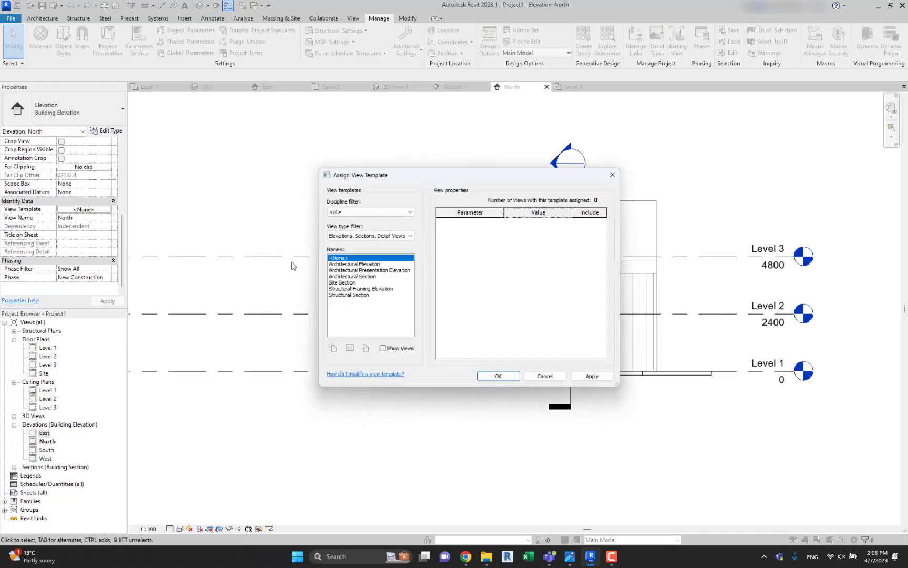
{"action": "left_click", "coordinate": [362, 270]}
{"action": "left_click", "coordinate": [363, 265]}
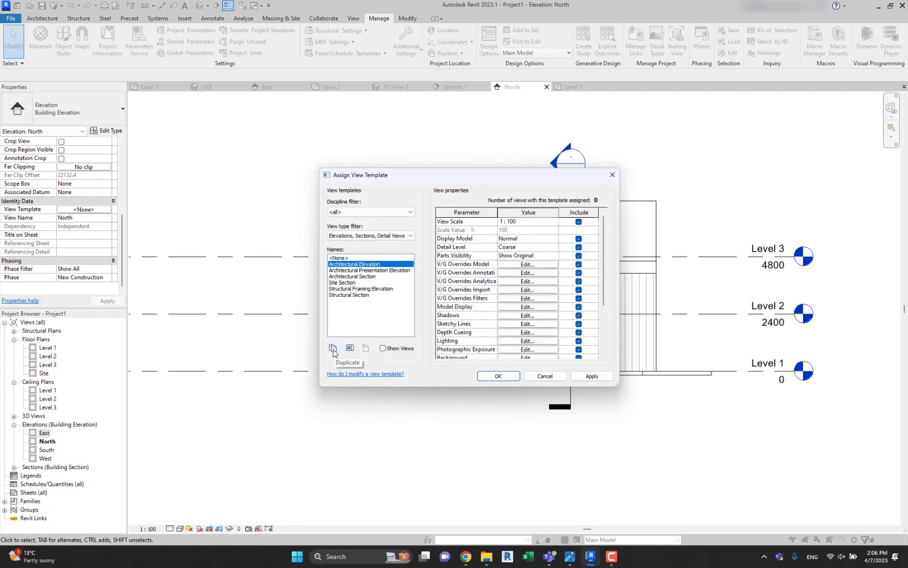
{"action": "left_click", "coordinate": [513, 379]}
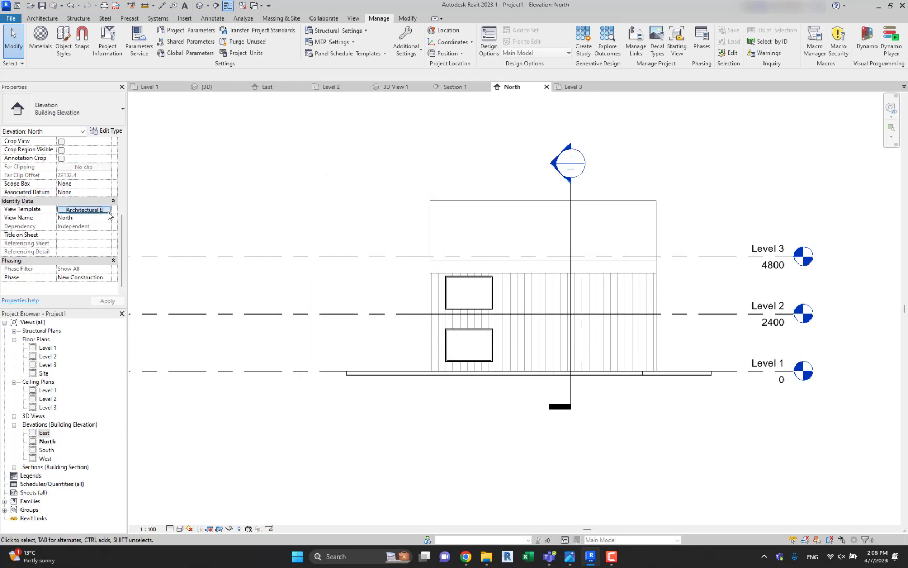
Set the detail level to Fine in the Architectural Elevation view template assigned to the North elevation.
{"action": "left_click", "coordinate": [108, 211]}
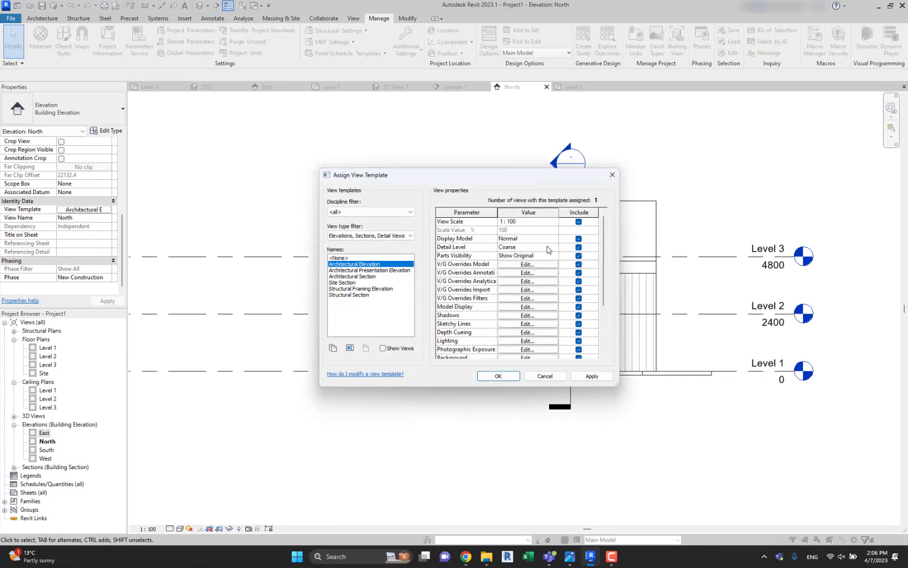
{"action": "left_click", "coordinate": [530, 240]}
{"action": "left_click", "coordinate": [553, 239]}
{"action": "left_click", "coordinate": [549, 239]}
{"action": "left_click", "coordinate": [542, 253]}
{"action": "left_click", "coordinate": [553, 247]}
{"action": "left_click", "coordinate": [554, 247]}
{"action": "left_click", "coordinate": [554, 248]}
{"action": "left_click", "coordinate": [522, 269]}
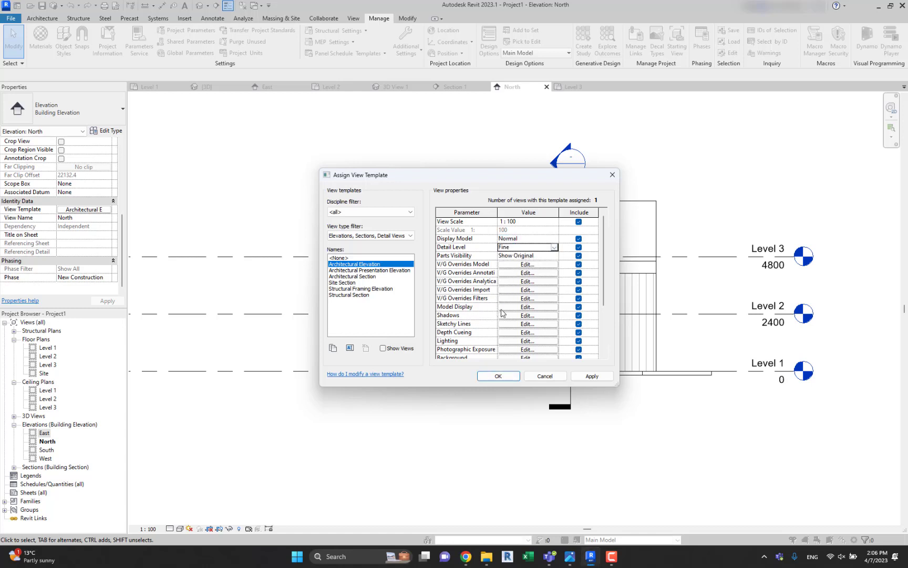
Turn on smooth lines with anti-aliasing in the Architectural Elevation template's model display and check its shadow settings.
{"action": "left_click", "coordinate": [520, 308]}
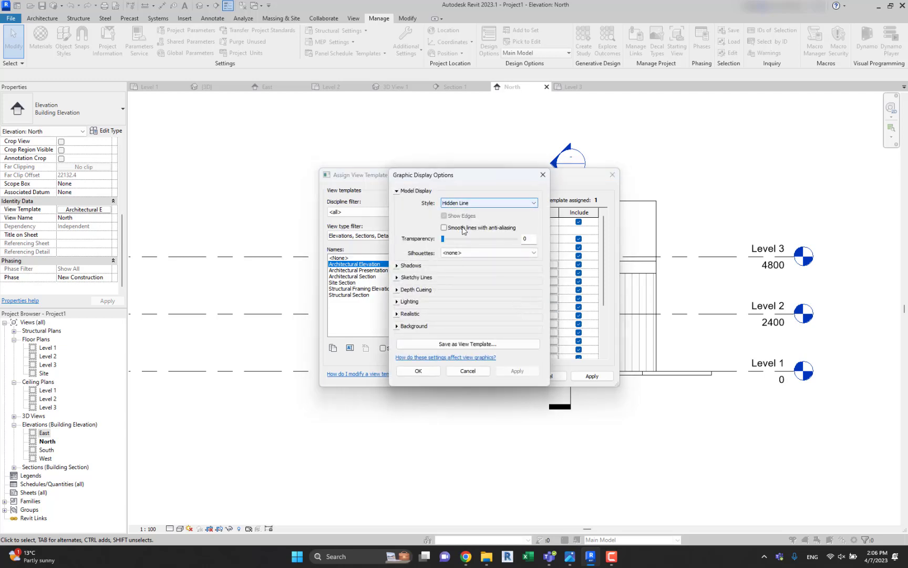
{"action": "left_click", "coordinate": [404, 266]}
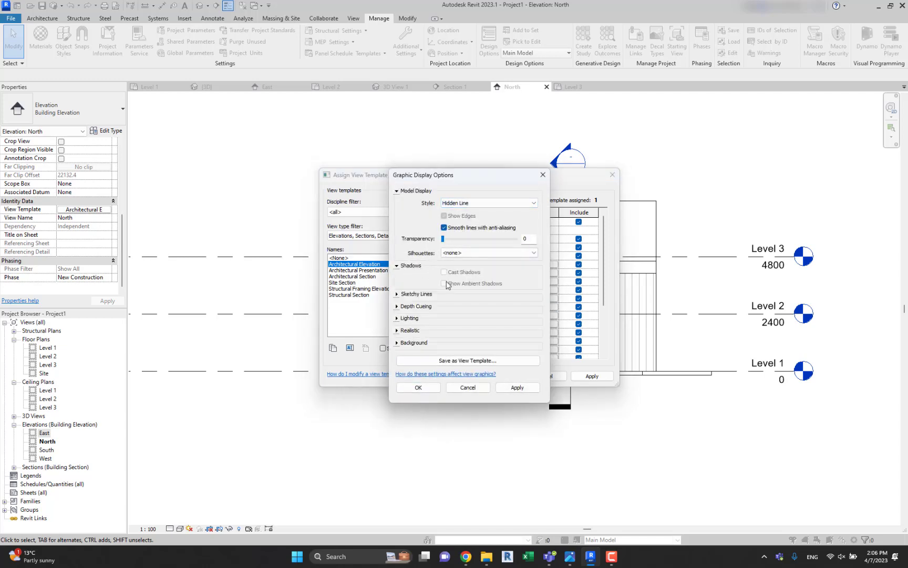
{"action": "left_click", "coordinate": [425, 386]}
{"action": "scroll", "coordinate": [505, 302], "scroll_direction": "down", "scroll_amount": 3}
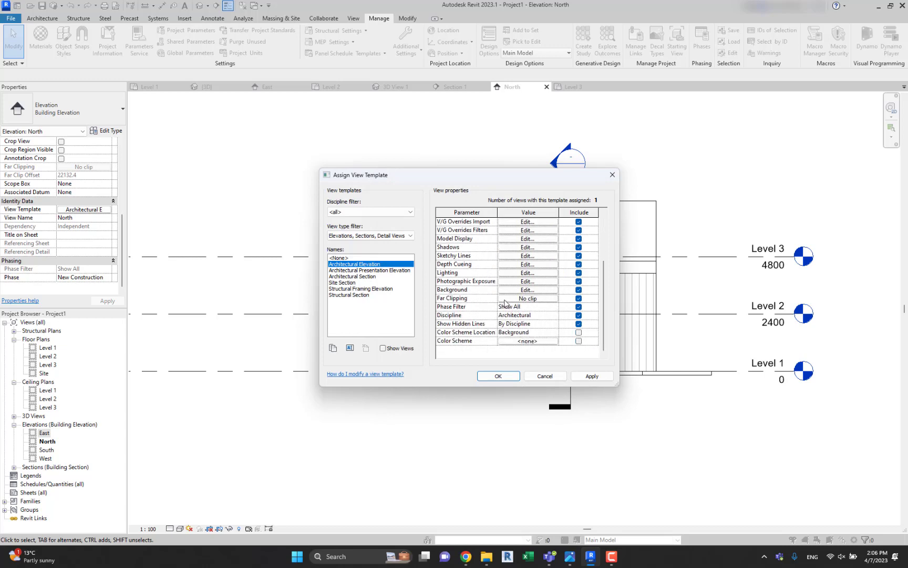
{"action": "left_click", "coordinate": [528, 247]}
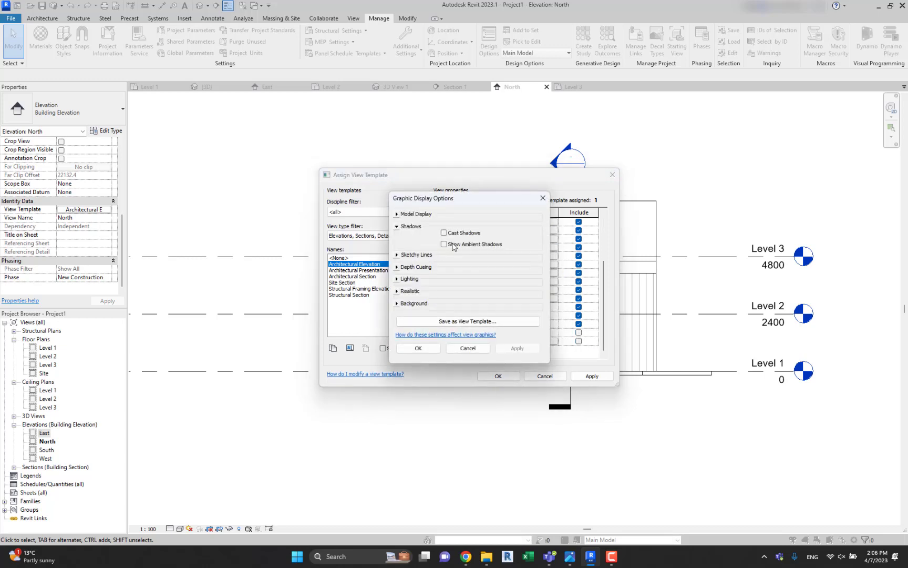
{"action": "left_click", "coordinate": [419, 349]}
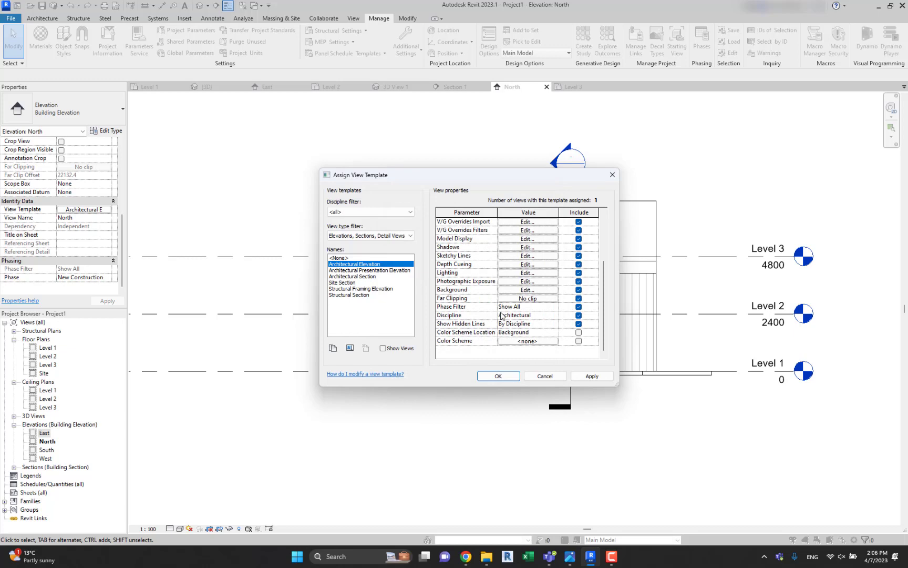
Turn off the Section Boxes annotation category in the Architectural Elevation template and apply the template changes to the North elevation.
{"action": "scroll", "coordinate": [514, 277], "scroll_direction": "up", "scroll_amount": 3}
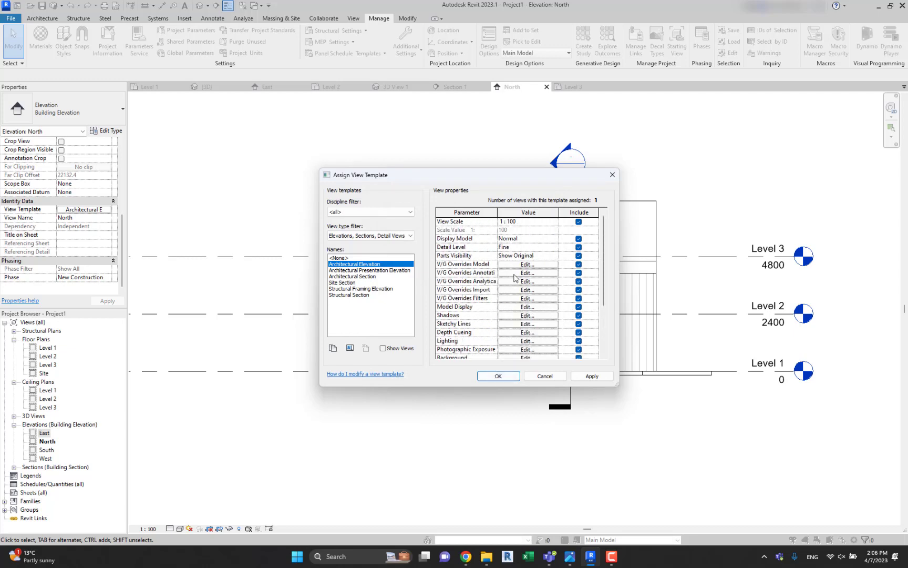
{"action": "left_click", "coordinate": [520, 273]}
{"action": "left_click", "coordinate": [239, 265]}
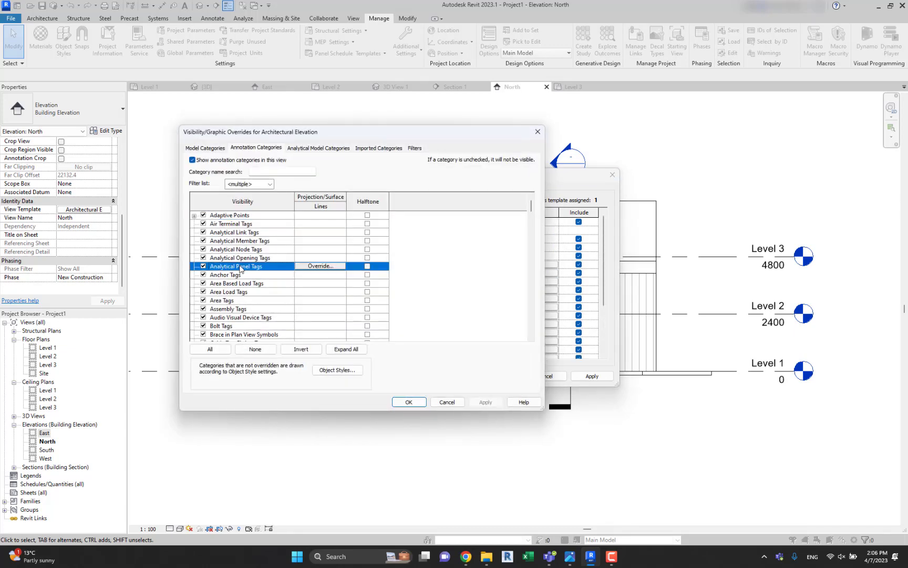
{"action": "key", "text": "s"}
{"action": "scroll", "coordinate": [218, 318], "scroll_direction": "down", "scroll_amount": 1}
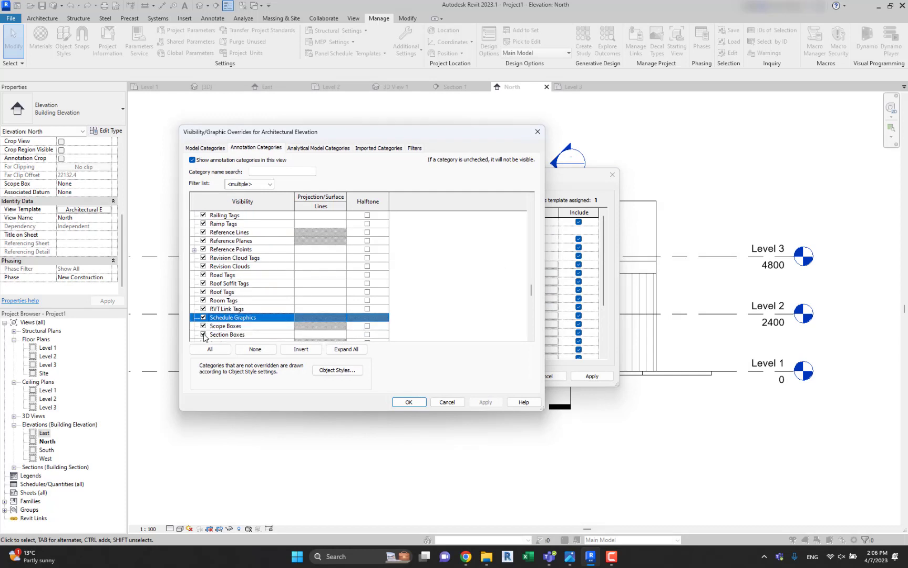
{"action": "left_click", "coordinate": [203, 334]}
{"action": "left_click", "coordinate": [228, 276]}
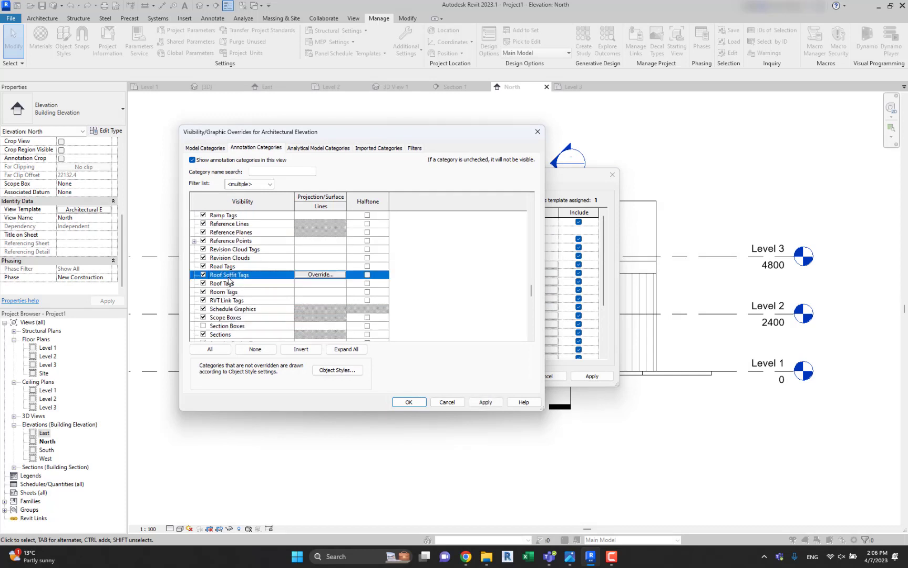
{"action": "left_click", "coordinate": [411, 402]}
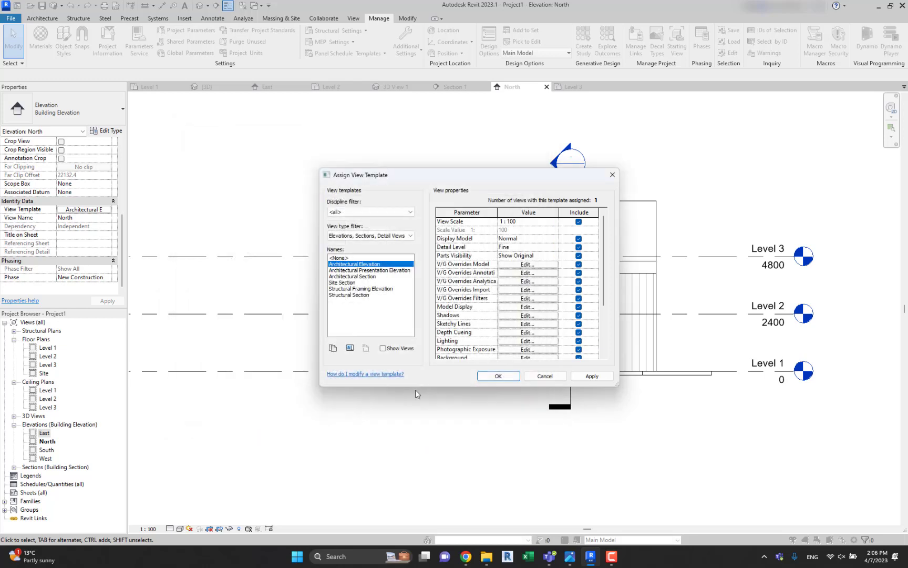
{"action": "left_click", "coordinate": [497, 376]}
{"action": "scroll", "coordinate": [483, 300], "scroll_direction": "up", "scroll_amount": 3}
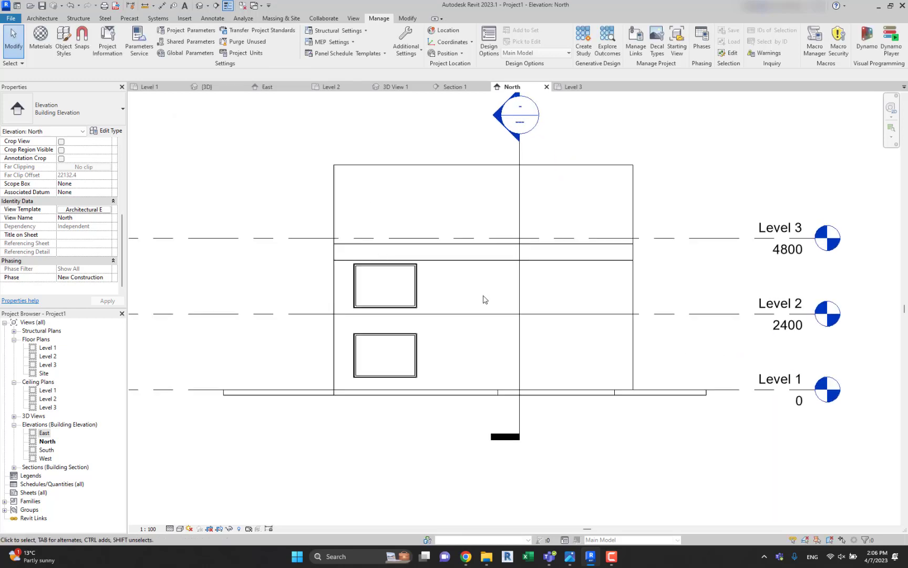
{"action": "scroll", "coordinate": [483, 283], "scroll_direction": "up", "scroll_amount": 1}
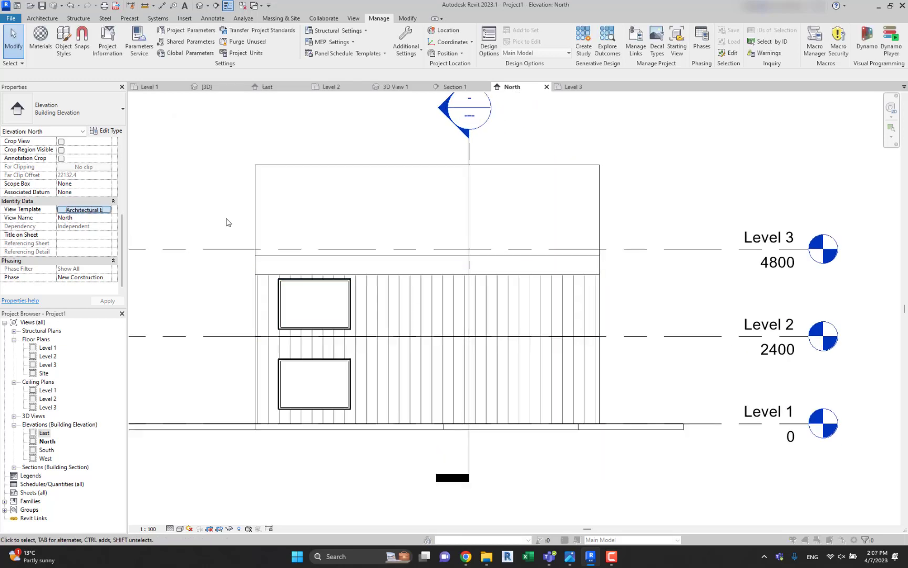
Hide the section marker in the North elevation by turning off the Sections annotation category in its view template.
{"action": "left_click", "coordinate": [84, 209]}
{"action": "left_click", "coordinate": [522, 275]}
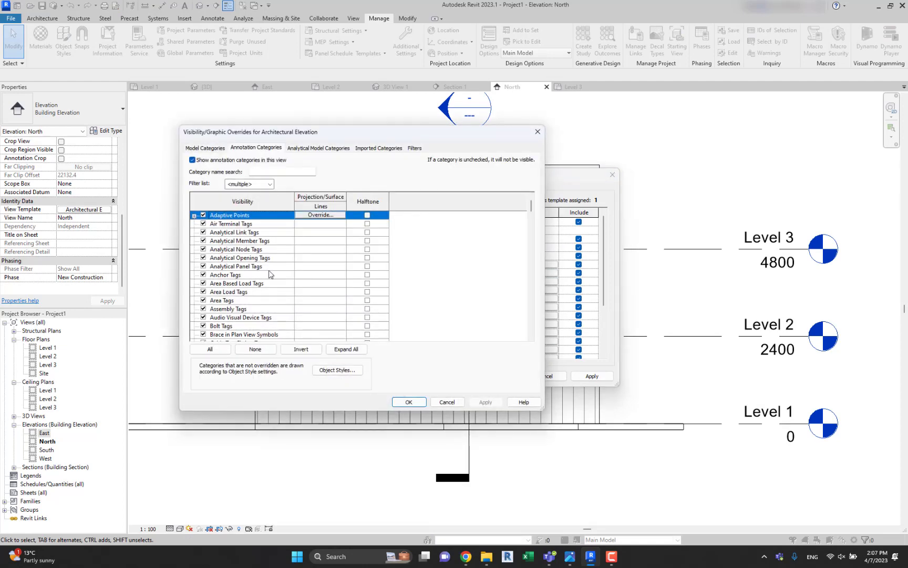
{"action": "scroll", "coordinate": [220, 294], "scroll_direction": "down", "scroll_amount": 5}
{"action": "left_click", "coordinate": [221, 334]}
{"action": "scroll", "coordinate": [211, 331], "scroll_direction": "down", "scroll_amount": 1}
{"action": "scroll", "coordinate": [210, 332], "scroll_direction": "down", "scroll_amount": 1}
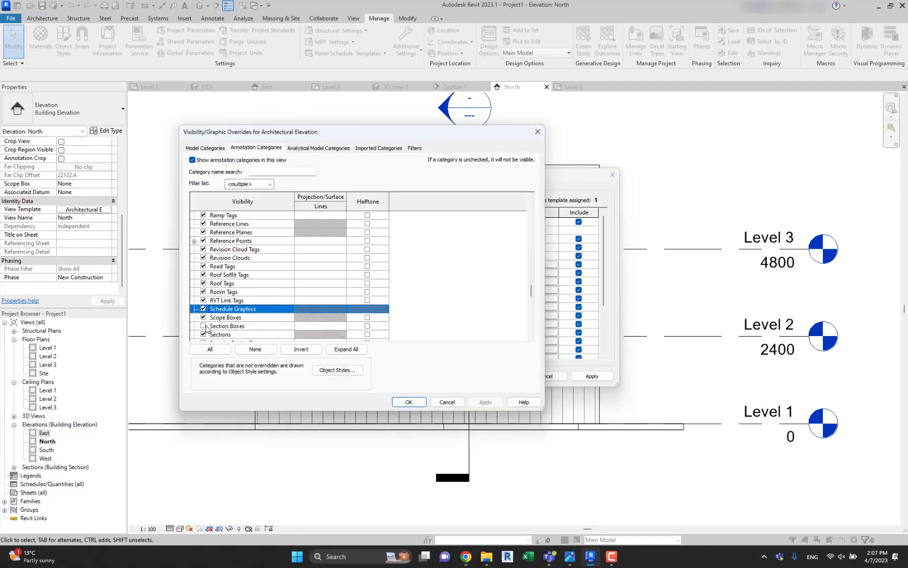
{"action": "left_click", "coordinate": [204, 326]}
{"action": "left_click", "coordinate": [409, 401]}
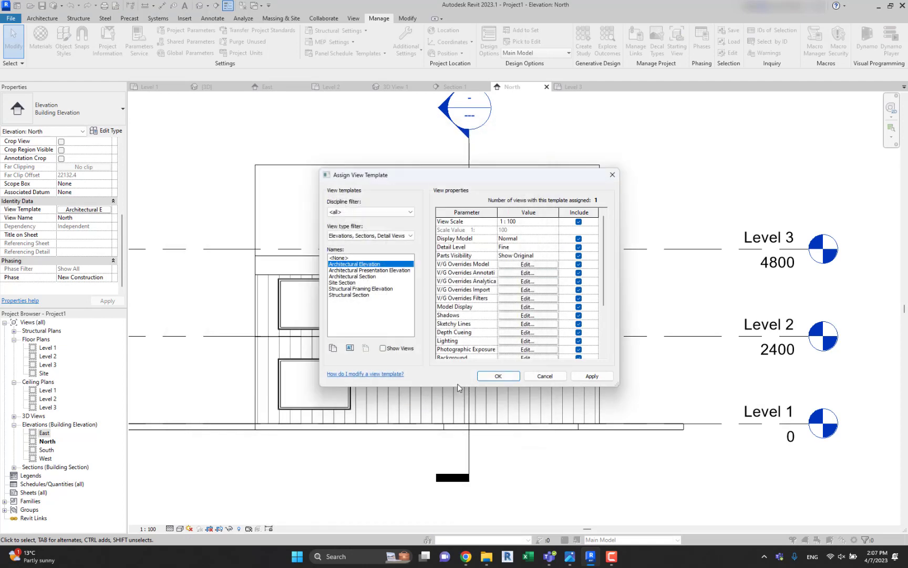
{"action": "left_click", "coordinate": [500, 376]}
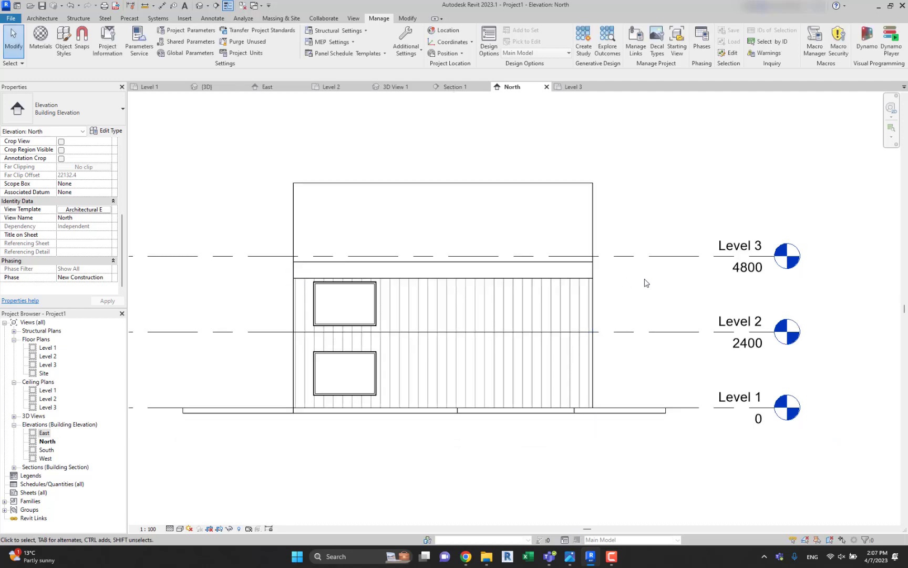
Open the East elevation and assign it the Architectural Elevation view template.
{"action": "double_click", "coordinate": [42, 434]}
{"action": "left_click", "coordinate": [84, 209]}
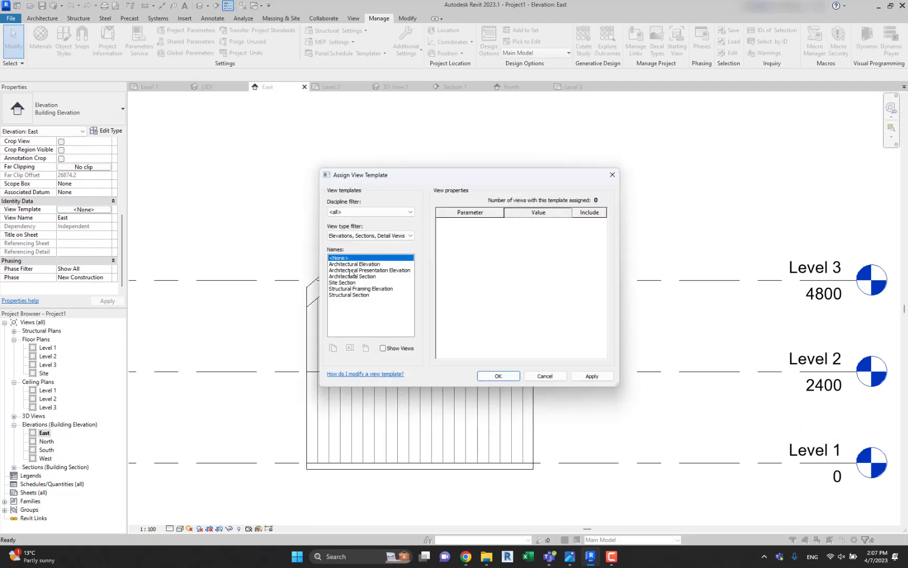
{"action": "left_click", "coordinate": [357, 265]}
{"action": "key", "text": "Return"}
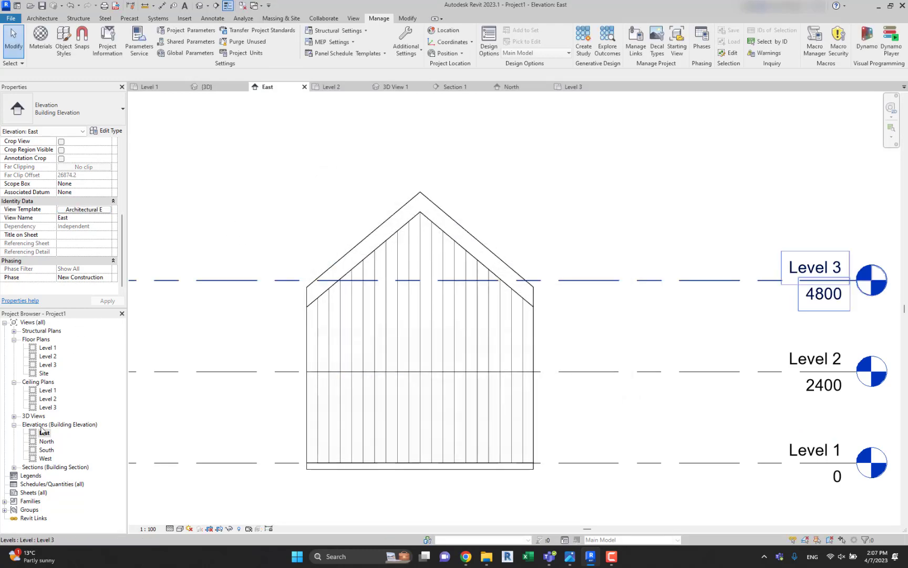
Open the South elevation and assign it the Architectural Elevation view template.
{"action": "double_click", "coordinate": [46, 450]}
{"action": "left_click", "coordinate": [84, 209]}
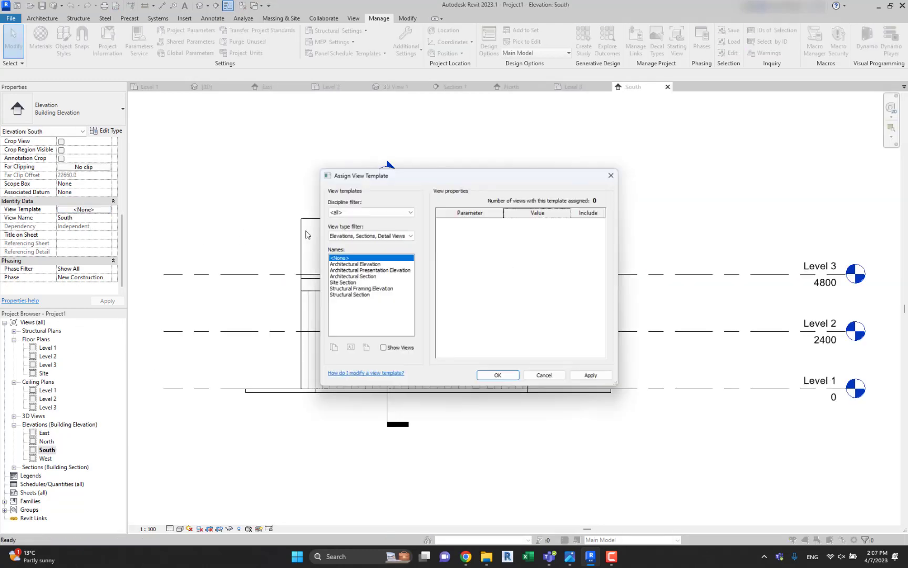
{"action": "left_click", "coordinate": [357, 264]}
{"action": "key", "text": "Return"}
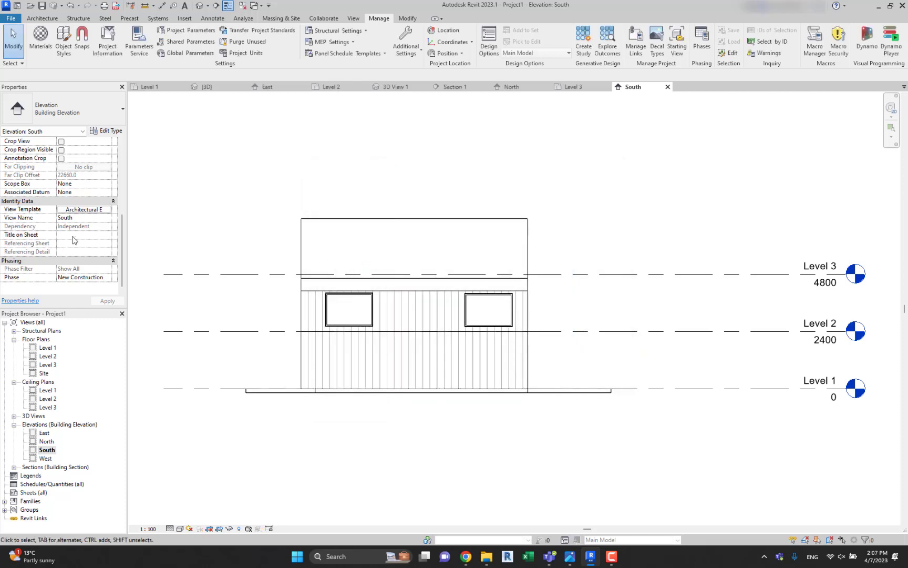
Open the West elevation and assign it the Architectural Elevation view template.
{"action": "double_click", "coordinate": [46, 459]}
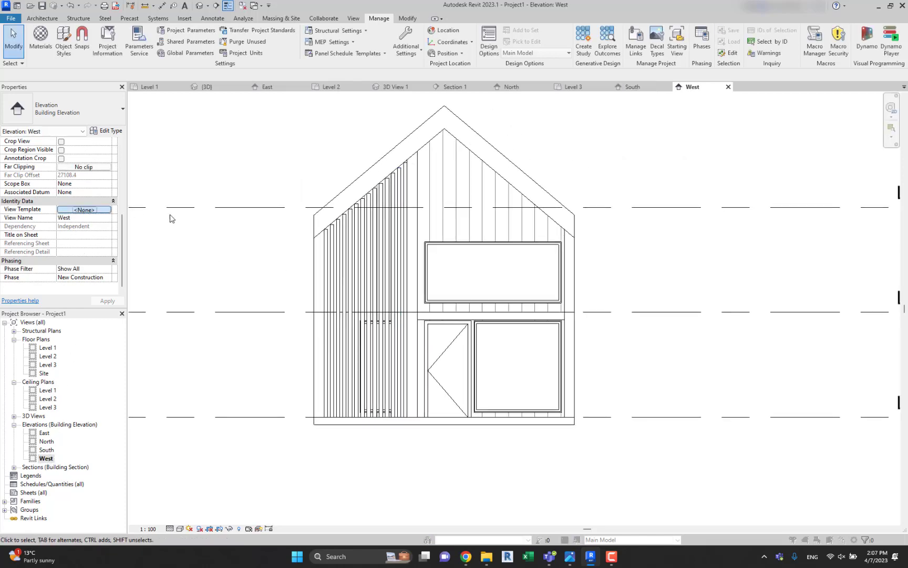
{"action": "left_click", "coordinate": [85, 209]}
{"action": "left_click", "coordinate": [378, 265]}
{"action": "key", "text": "Return"}
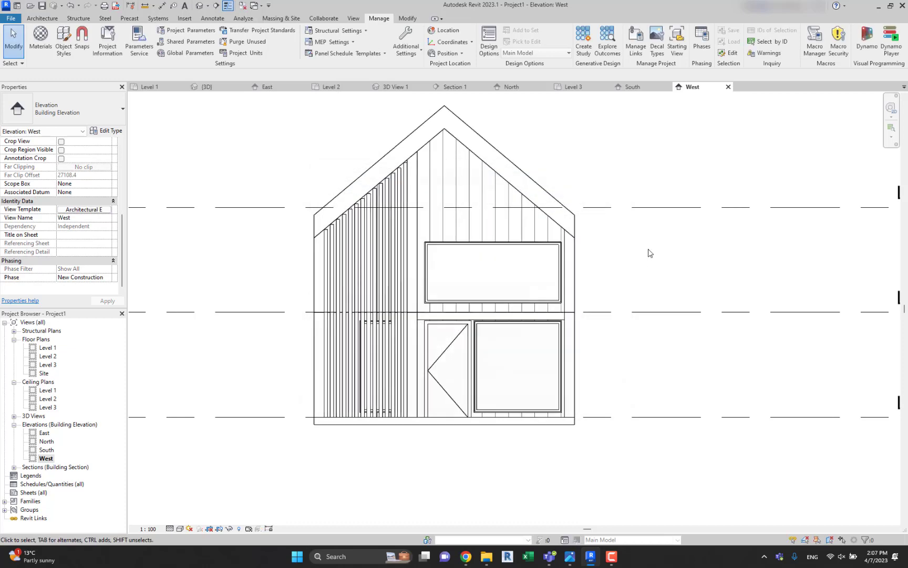
{"action": "scroll", "coordinate": [552, 259], "scroll_direction": "down", "scroll_amount": 1}
{"action": "middle_click_drag", "start_coordinate": [525, 263], "coordinate": [561, 277]}
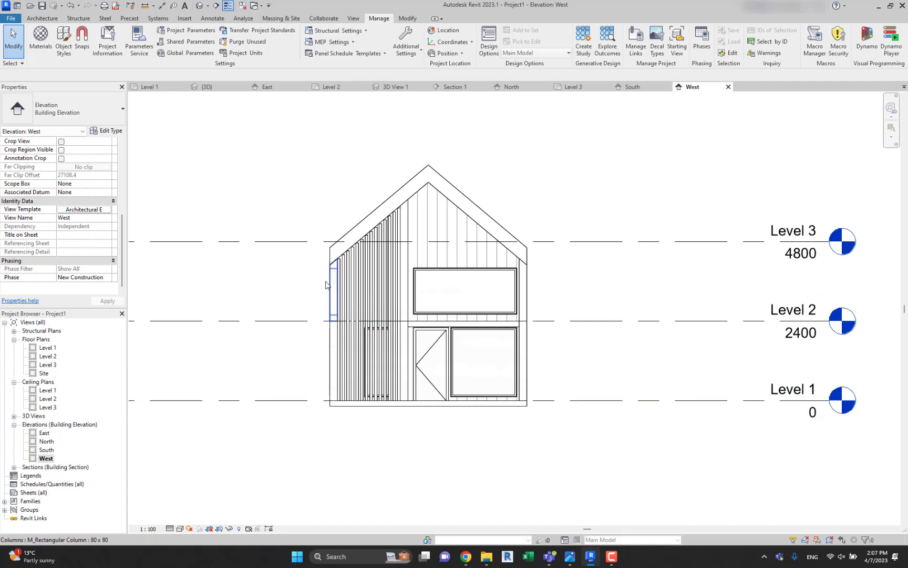
Create a new drawing sheet with the A1 metric titleblock.
{"action": "right_click", "coordinate": [28, 493]}
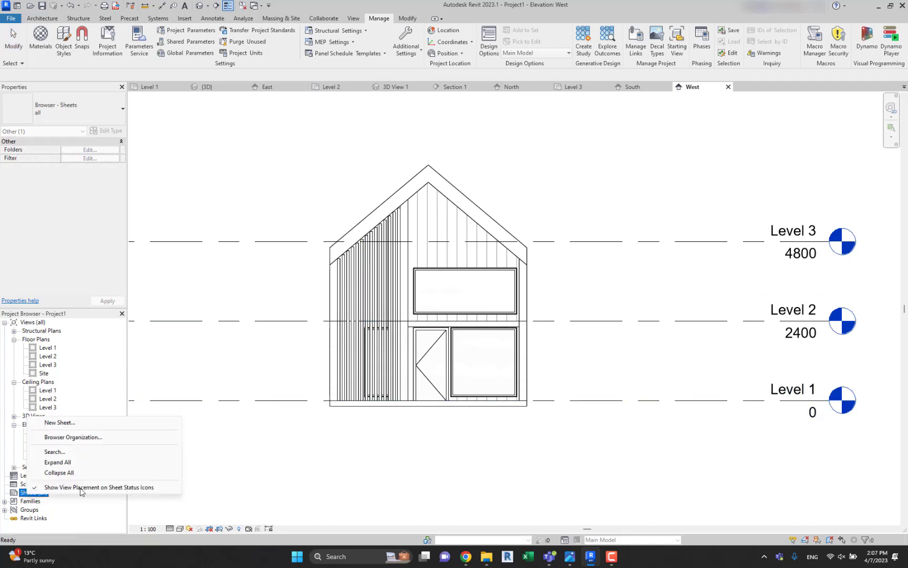
{"action": "left_click", "coordinate": [58, 423]}
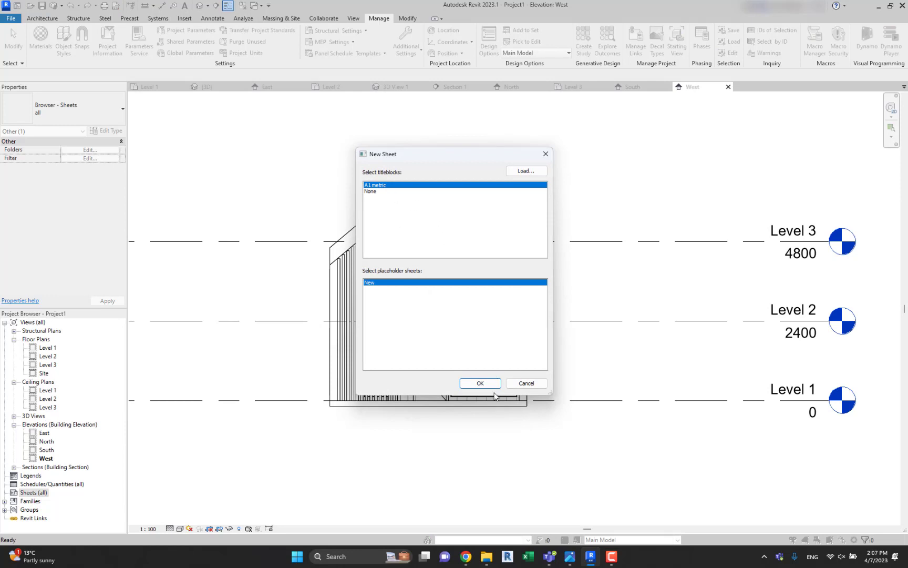
{"action": "left_click", "coordinate": [481, 383]}
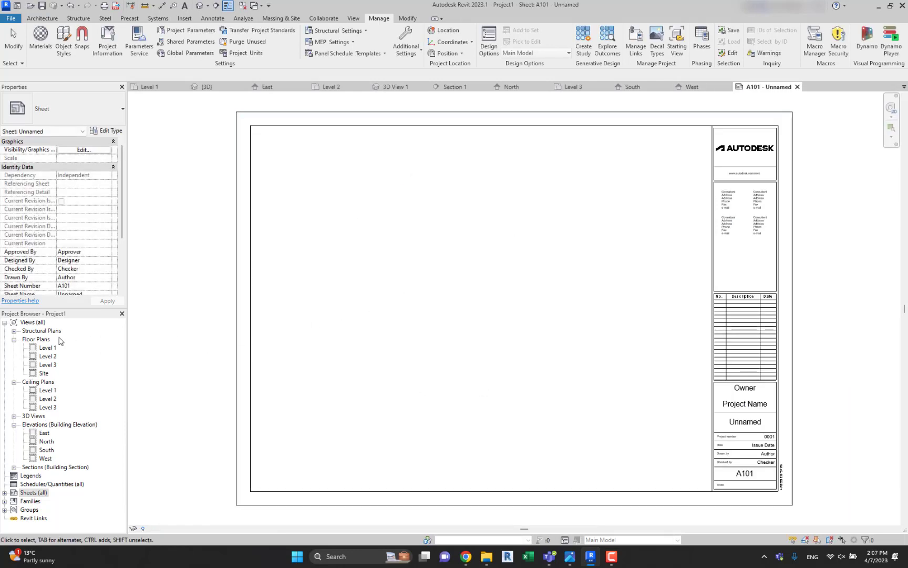
Place the Level 1 floor plan view on the new A101 sheet.
{"action": "left_click_drag", "start_coordinate": [47, 348], "coordinate": [395, 229]}
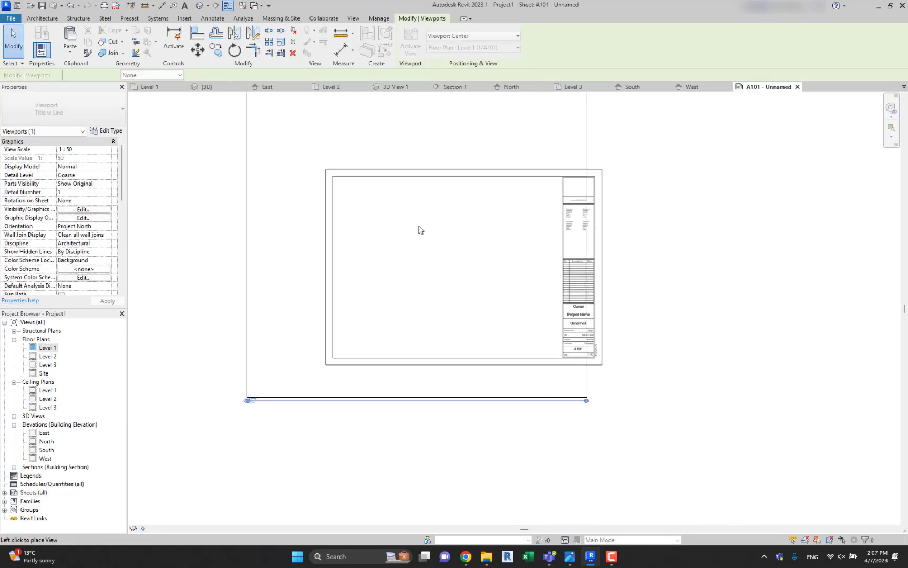
{"action": "scroll", "coordinate": [419, 229], "scroll_direction": "down", "scroll_amount": 3}
{"action": "left_click", "coordinate": [338, 234]}
{"action": "scroll", "coordinate": [365, 224], "scroll_direction": "up", "scroll_amount": 4}
{"action": "key", "text": "Escape"}
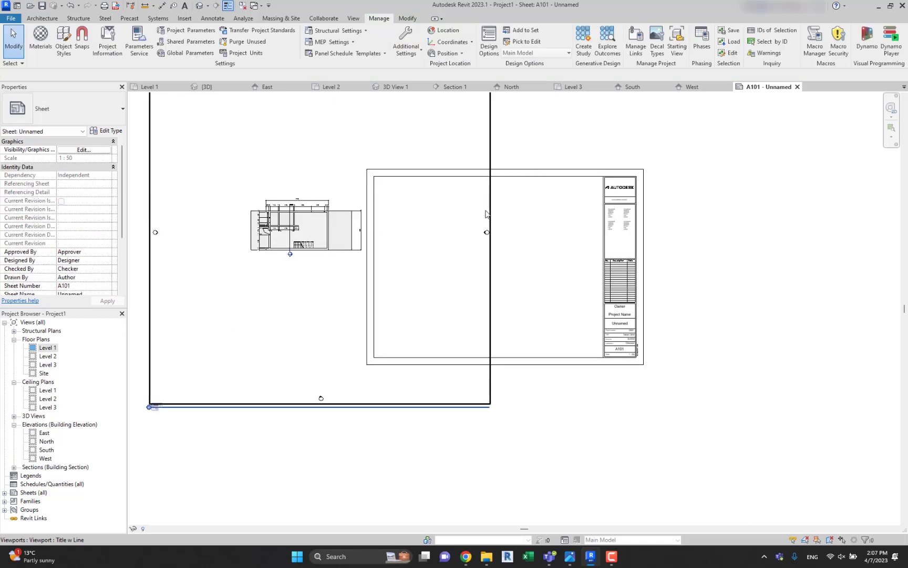
Turn on Crop View and Crop Region Visible for the Level 1 plan viewport on the sheet.
{"action": "left_click", "coordinate": [486, 212]}
{"action": "scroll", "coordinate": [39, 239], "scroll_direction": "down", "scroll_amount": 5}
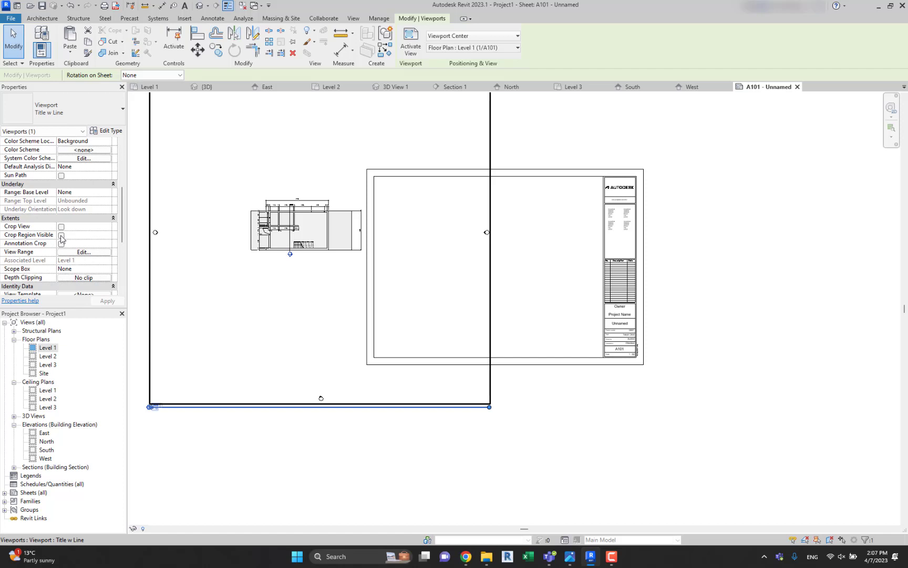
{"action": "left_click", "coordinate": [61, 235]}
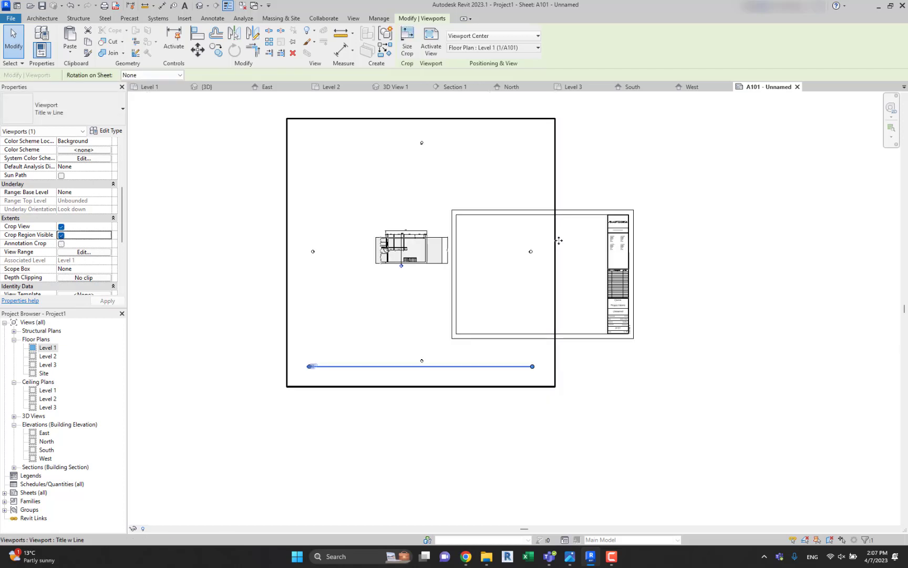
Activate the Level 1 viewport and pull in all four sides of its crop region around the house plan.
{"action": "double_click", "coordinate": [556, 245]}
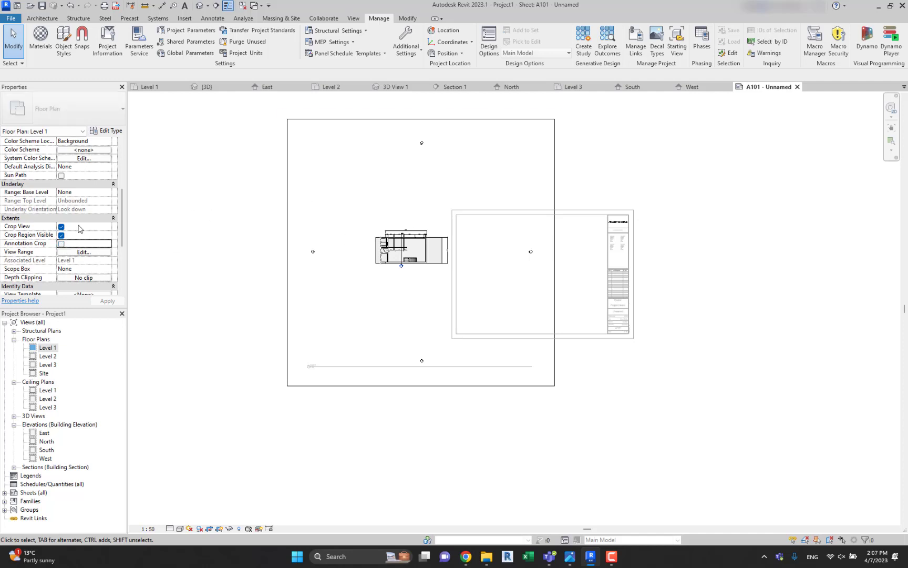
{"action": "left_click", "coordinate": [289, 239]}
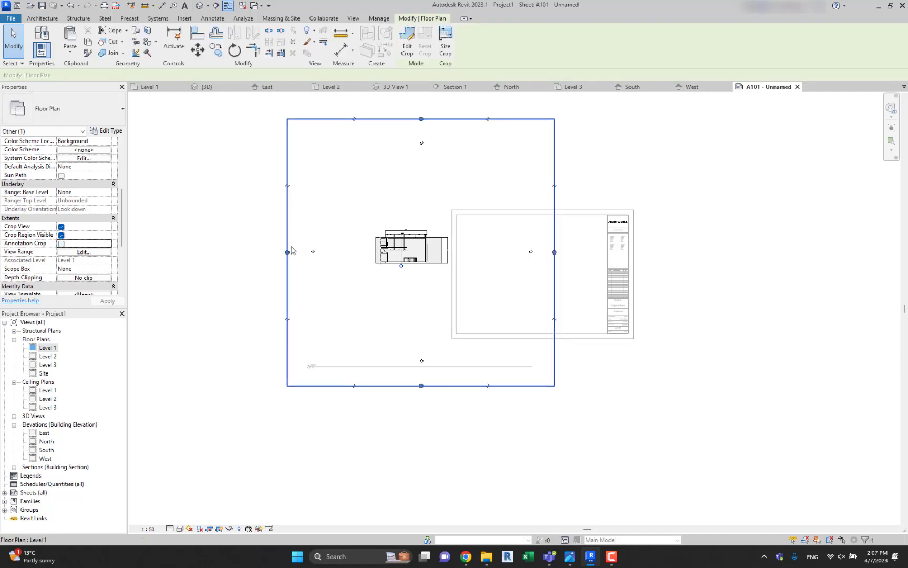
{"action": "left_click_drag", "start_coordinate": [287, 252], "coordinate": [361, 252]}
{"action": "left_click_drag", "start_coordinate": [555, 251], "coordinate": [456, 252]}
{"action": "left_click_drag", "start_coordinate": [409, 119], "coordinate": [409, 226]}
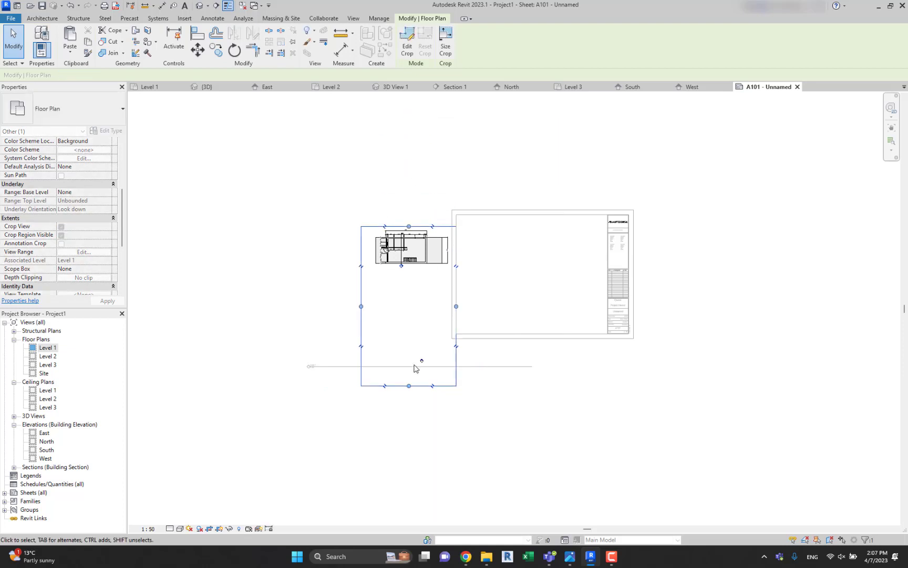
{"action": "left_click_drag", "start_coordinate": [409, 386], "coordinate": [414, 273]}
Hide the Level 1 plan's crop region and deactivate the view to return to the sheet.
{"action": "scroll", "coordinate": [414, 273], "scroll_direction": "up", "scroll_amount": 3}
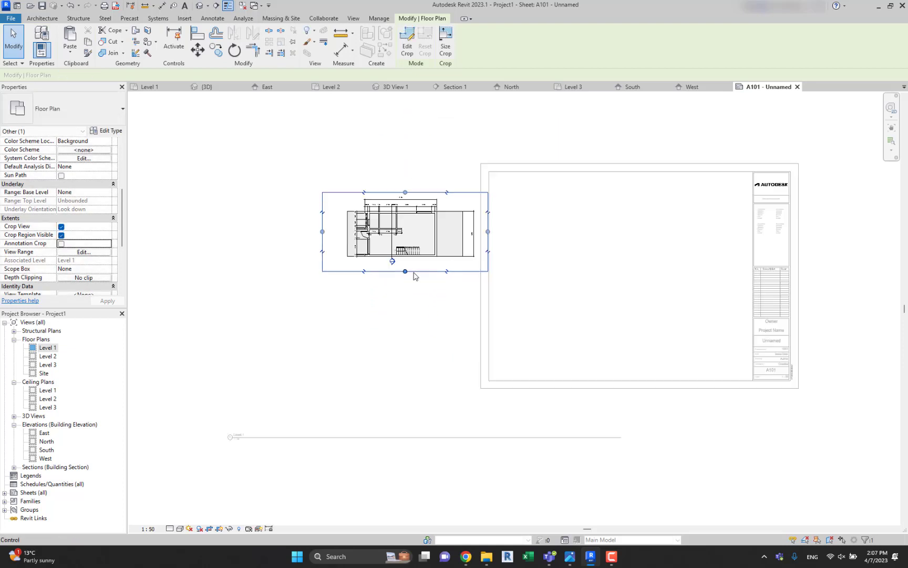
{"action": "left_click", "coordinate": [418, 306]}
{"action": "middle_click_drag", "start_coordinate": [409, 272], "coordinate": [317, 322]}
{"action": "scroll", "coordinate": [347, 302], "scroll_direction": "down", "scroll_amount": 1}
{"action": "left_click", "coordinate": [329, 301]}
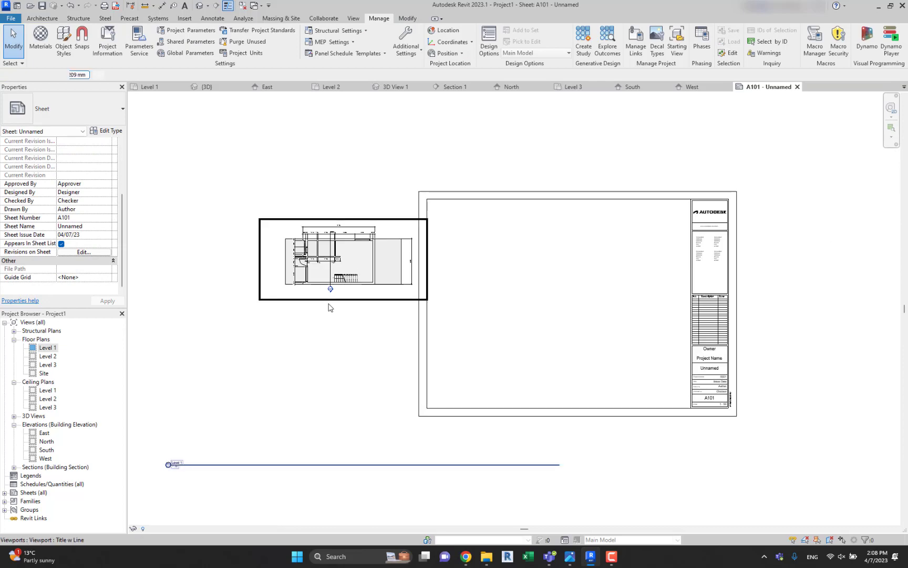
{"action": "left_click", "coordinate": [330, 365]}
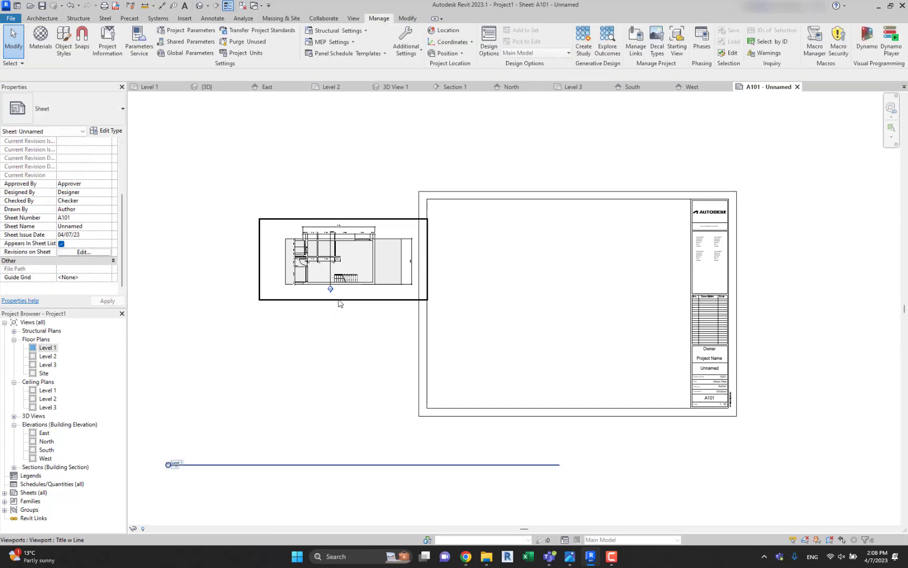
Move the Level 1 view title directly beneath its plan and shorten the title line to about half the plan's width.
{"action": "left_click_drag", "start_coordinate": [260, 464], "coordinate": [370, 297]}
{"action": "left_click", "coordinate": [682, 301]}
{"action": "left_click", "coordinate": [673, 296]}
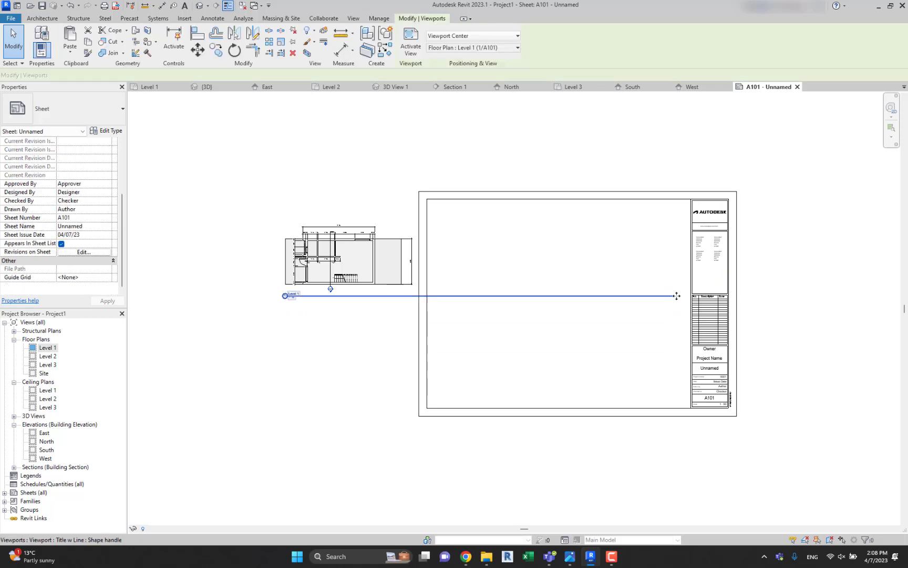
{"action": "left_click", "coordinate": [631, 327]}
{"action": "left_click", "coordinate": [355, 302]}
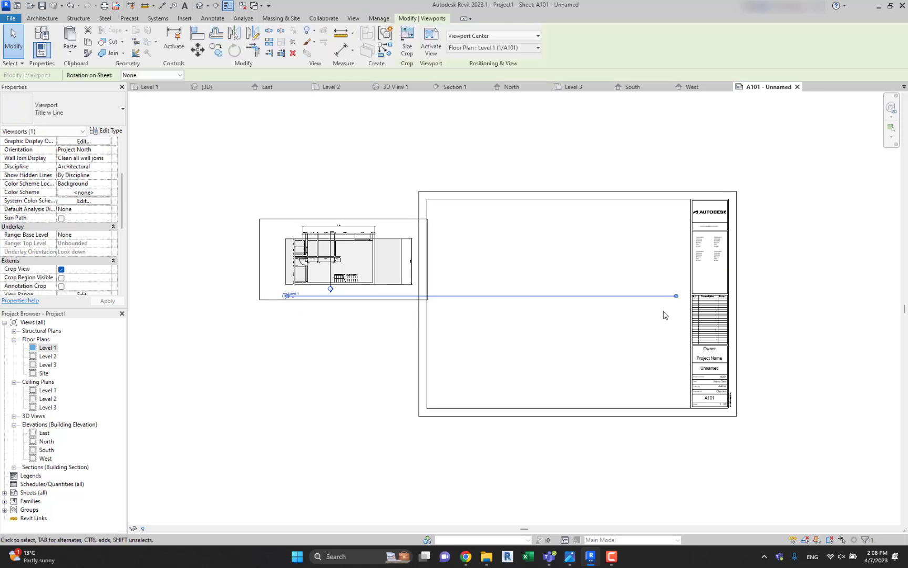
{"action": "left_click", "coordinate": [349, 308]}
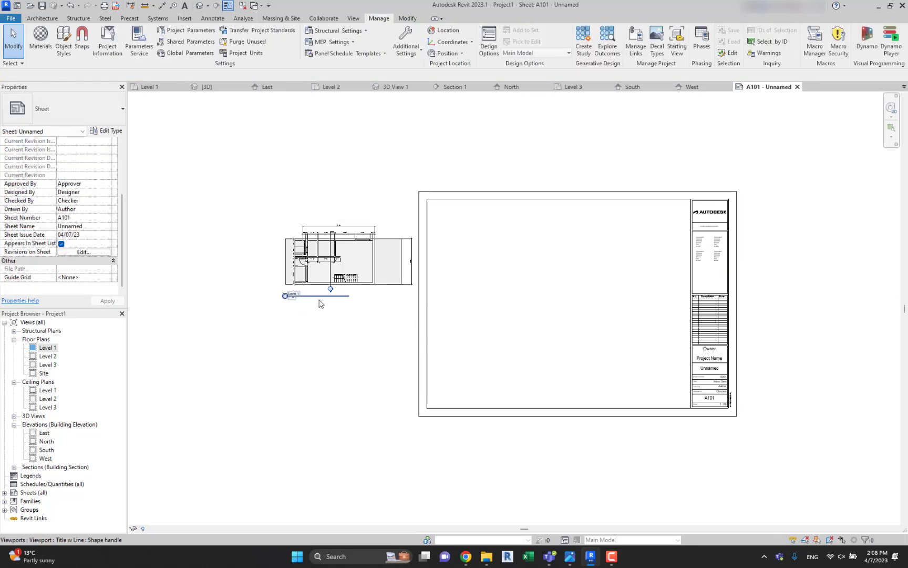
Move the Level 1 viewport into the upper-left area of the A101 titleblock.
{"action": "left_click_drag", "start_coordinate": [426, 300], "coordinate": [596, 289]}
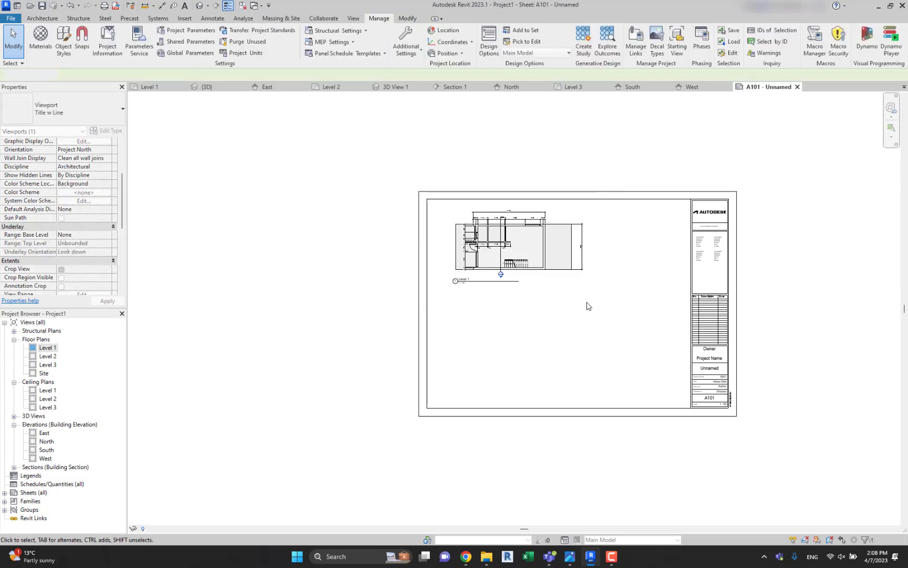
{"action": "scroll", "coordinate": [578, 294], "scroll_direction": "up", "scroll_amount": 3}
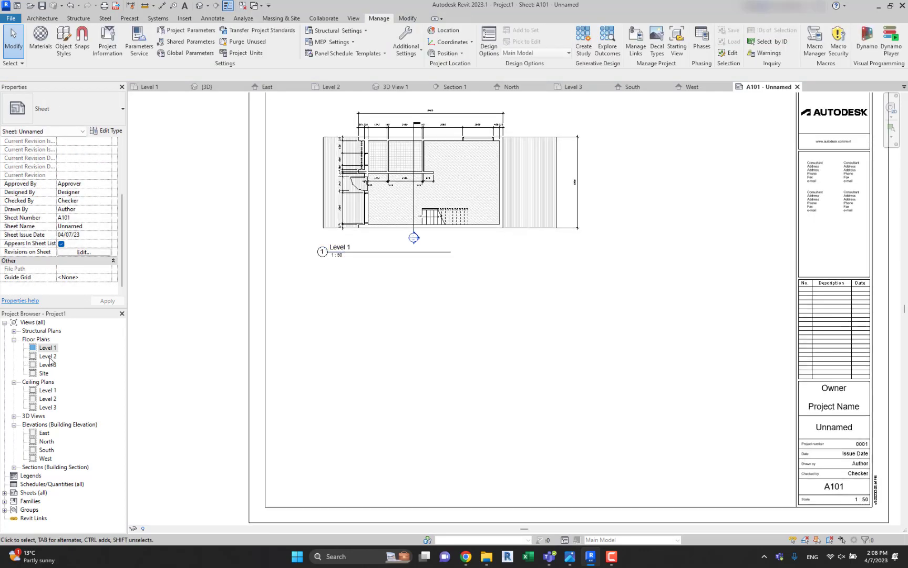
Place the Level 2 floor plan view outside the A101 titleblock, to its left.
{"action": "left_click_drag", "start_coordinate": [51, 361], "coordinate": [405, 340]}
{"action": "scroll", "coordinate": [435, 339], "scroll_direction": "down", "scroll_amount": 3}
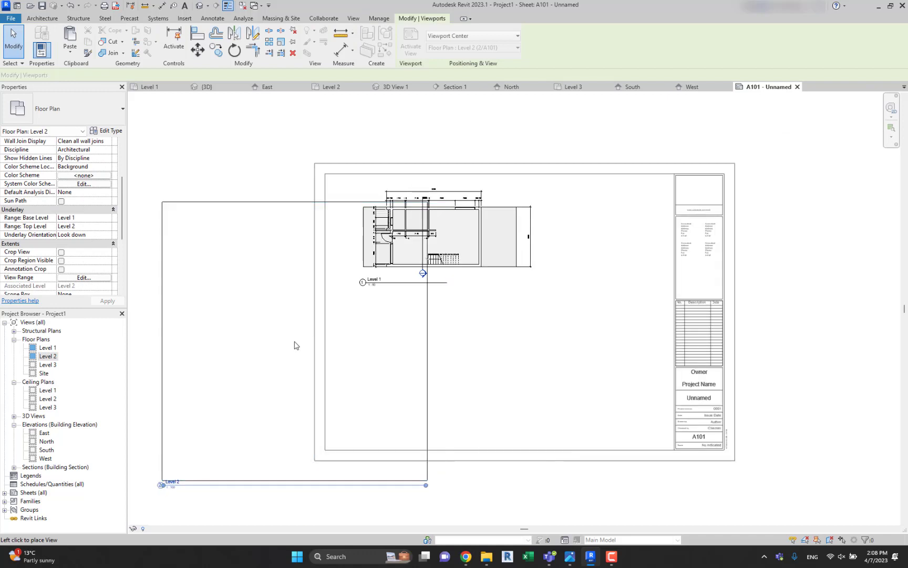
{"action": "left_click", "coordinate": [387, 326]}
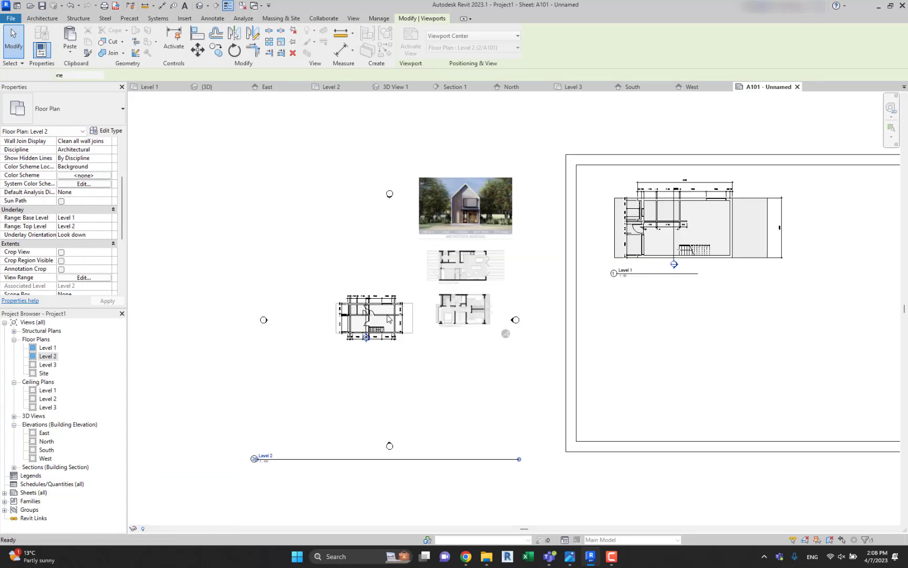
Turn on Crop View and Crop Region Visible for the Level 2 plan viewport.
{"action": "left_click", "coordinate": [521, 383]}
{"action": "scroll", "coordinate": [88, 219], "scroll_direction": "down", "scroll_amount": 1}
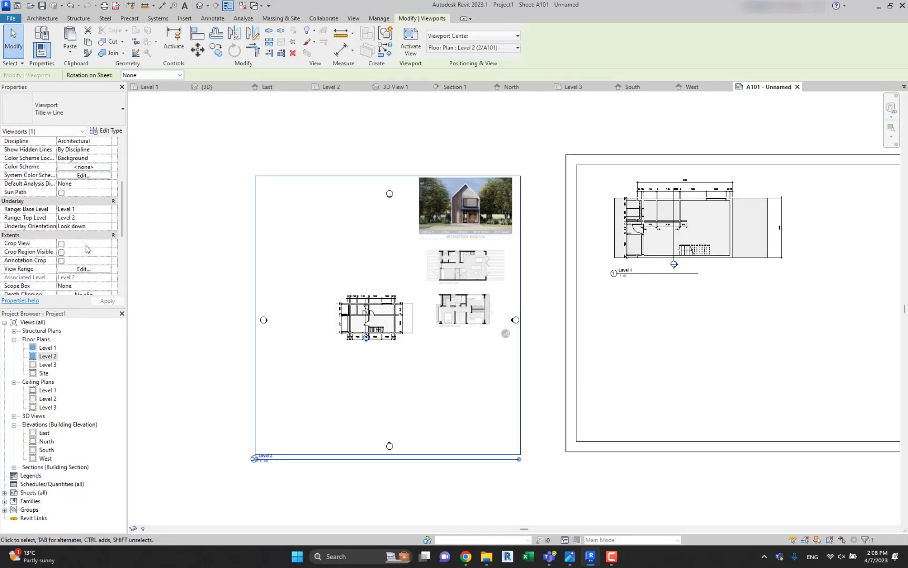
{"action": "scroll", "coordinate": [87, 249], "scroll_direction": "down", "scroll_amount": 2}
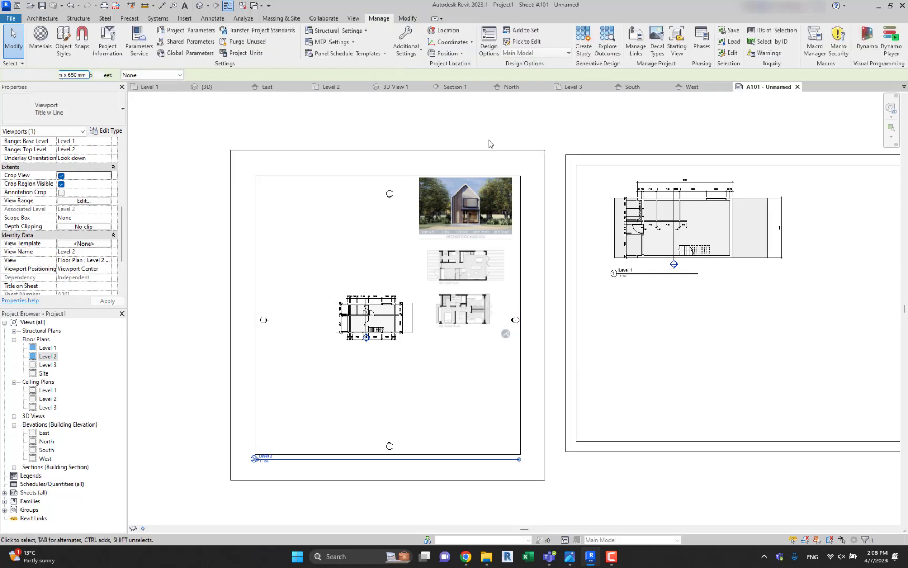
Activate the Level 2 viewport and tighten its crop region around the house plan, excluding the reference images.
{"action": "double_click", "coordinate": [547, 316]}
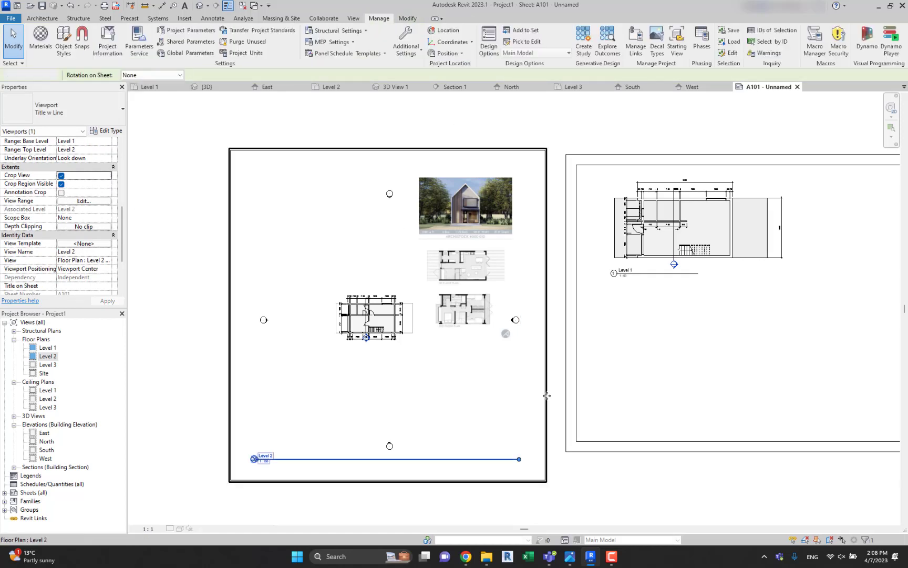
{"action": "left_click", "coordinate": [546, 314]}
{"action": "left_click_drag", "start_coordinate": [547, 314], "coordinate": [421, 315]}
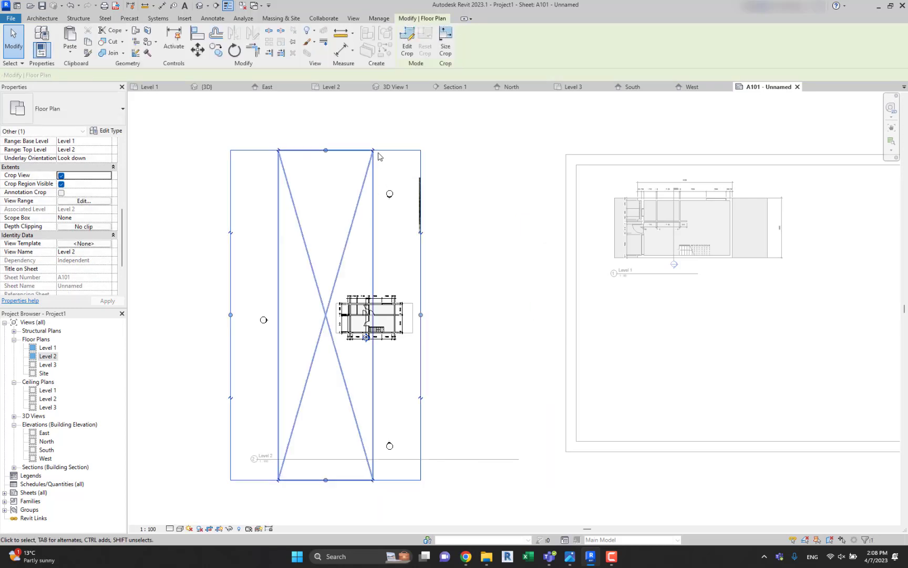
{"action": "left_click_drag", "start_coordinate": [327, 150], "coordinate": [345, 299]}
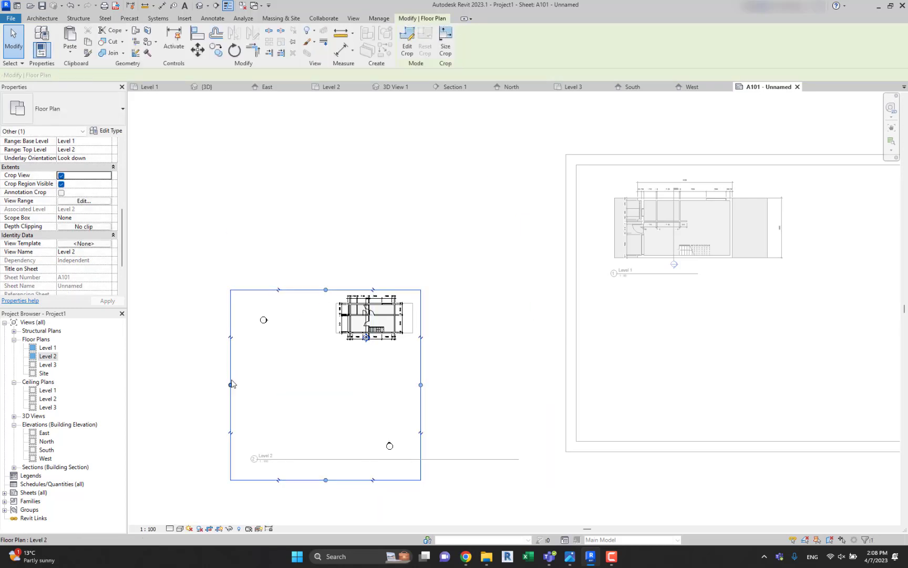
{"action": "left_click_drag", "start_coordinate": [231, 382], "coordinate": [333, 367]}
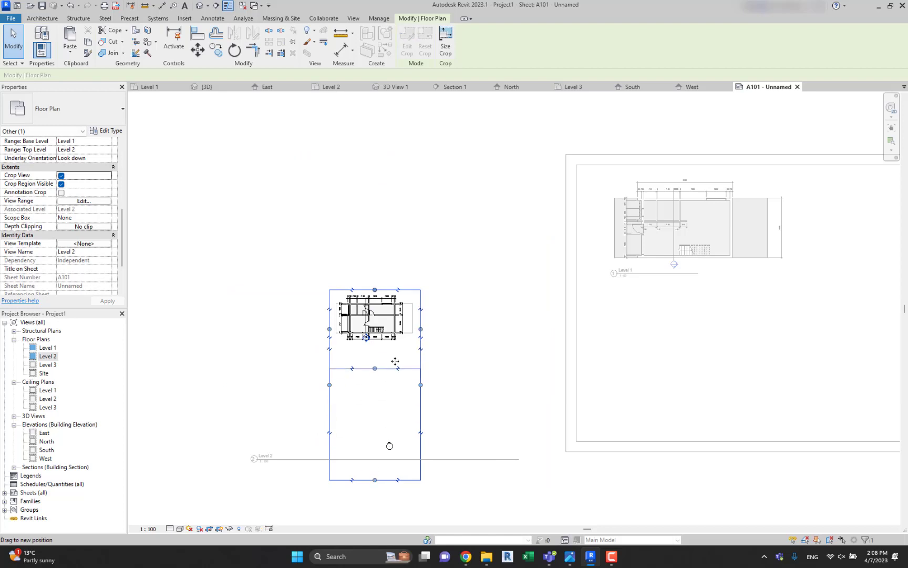
{"action": "left_click_drag", "start_coordinate": [395, 361], "coordinate": [395, 344]}
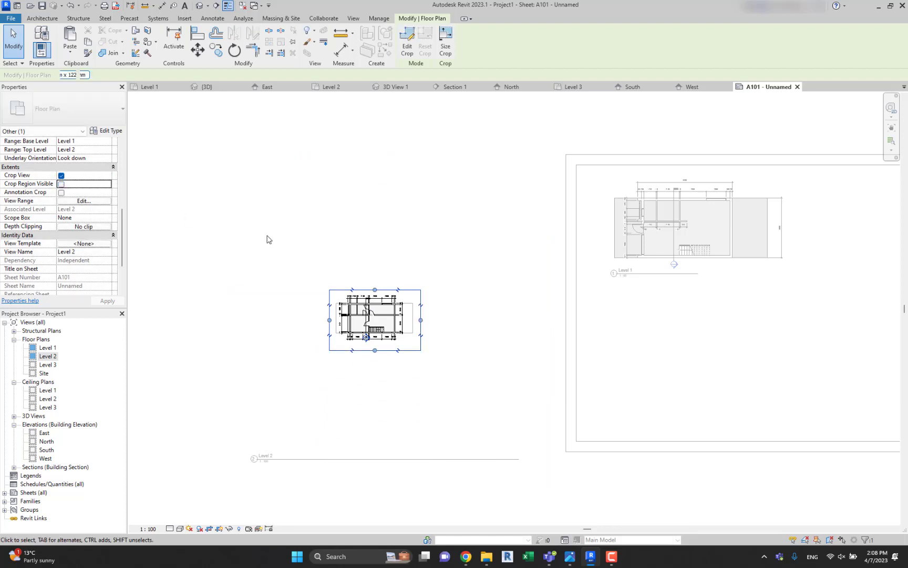
Hide the Level 2 plan's crop region and deactivate the view to return to the sheet.
{"action": "left_click", "coordinate": [440, 223]}
{"action": "left_click", "coordinate": [448, 367]}
{"action": "middle_click_drag", "start_coordinate": [525, 407], "coordinate": [499, 333]}
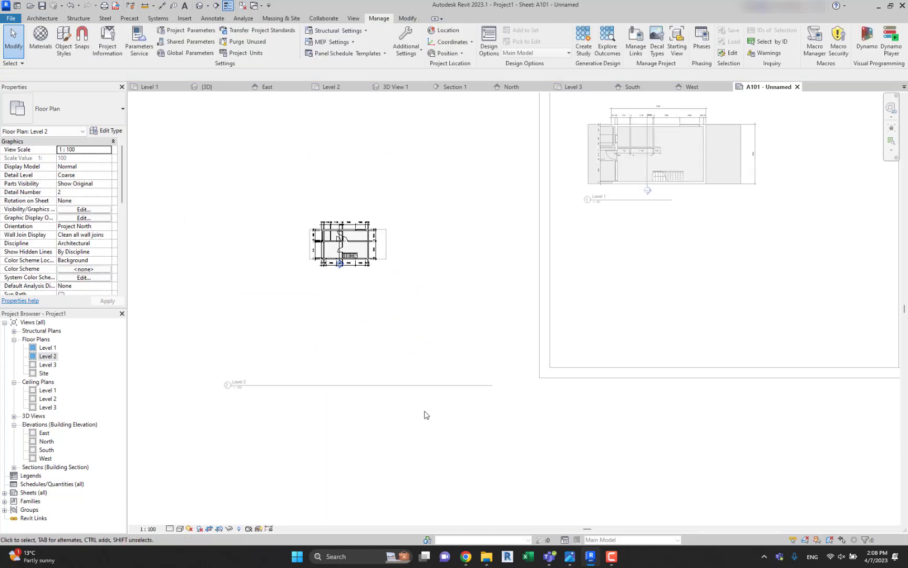
{"action": "double_click", "coordinate": [426, 414]}
{"action": "left_click", "coordinate": [369, 389]}
{"action": "key", "text": "Escape"}
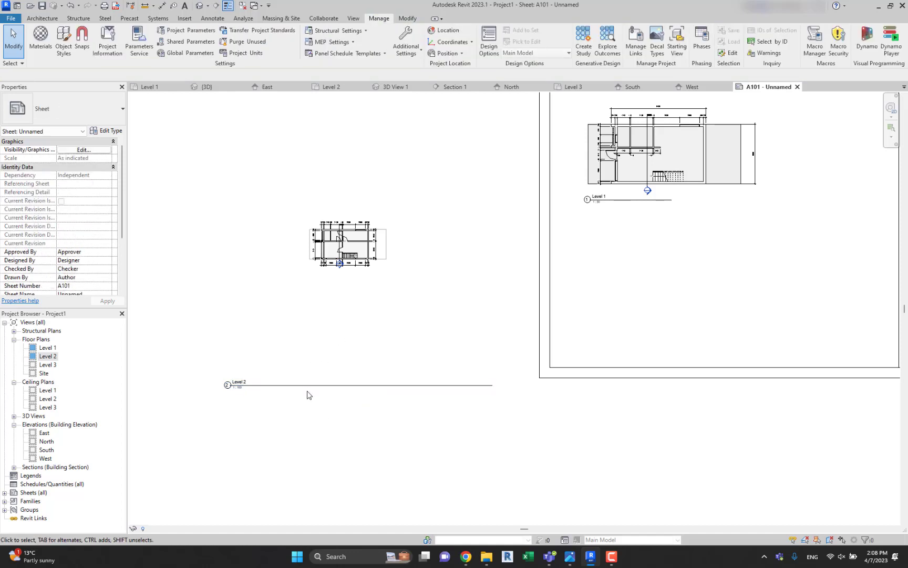
Fit the Level 2 title with a shortened line beneath its plan and move the viewport below the Level 1 plan.
{"action": "left_click_drag", "start_coordinate": [308, 395], "coordinate": [392, 297]}
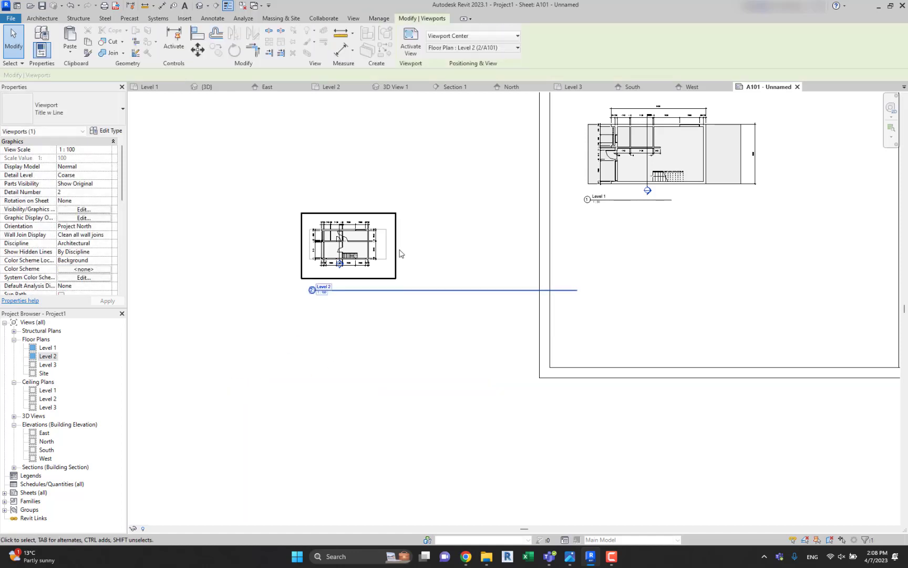
{"action": "left_click_drag", "start_coordinate": [577, 290], "coordinate": [655, 273]}
{"action": "left_click", "coordinate": [375, 286]}
{"action": "left_click", "coordinate": [714, 286]}
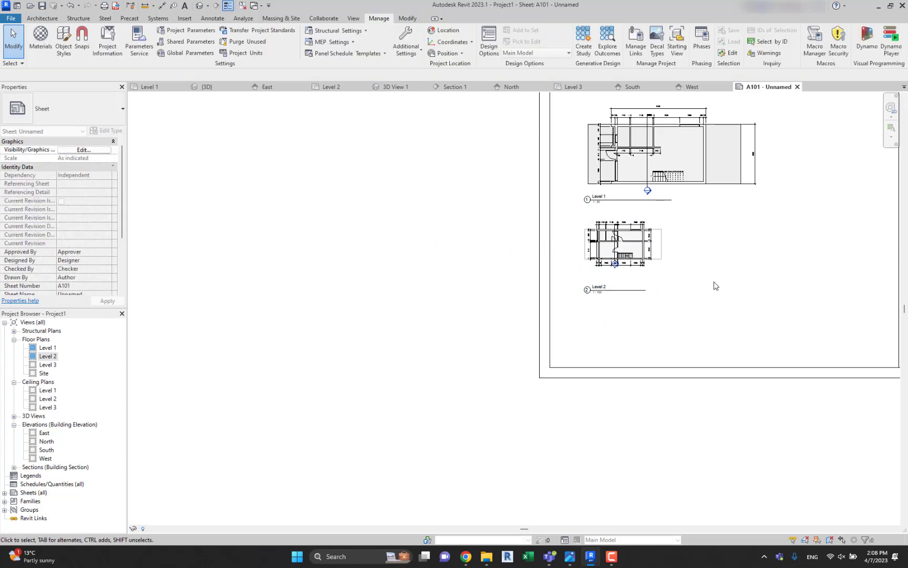
Activate the Level 2 viewport, set its view scale to 1:50 and deactivate the view.
{"action": "scroll", "coordinate": [711, 286], "scroll_direction": "up", "scroll_amount": 1}
{"action": "middle_click_drag", "start_coordinate": [711, 286], "coordinate": [547, 346]}
{"action": "scroll", "coordinate": [484, 314], "scroll_direction": "up", "scroll_amount": 2}
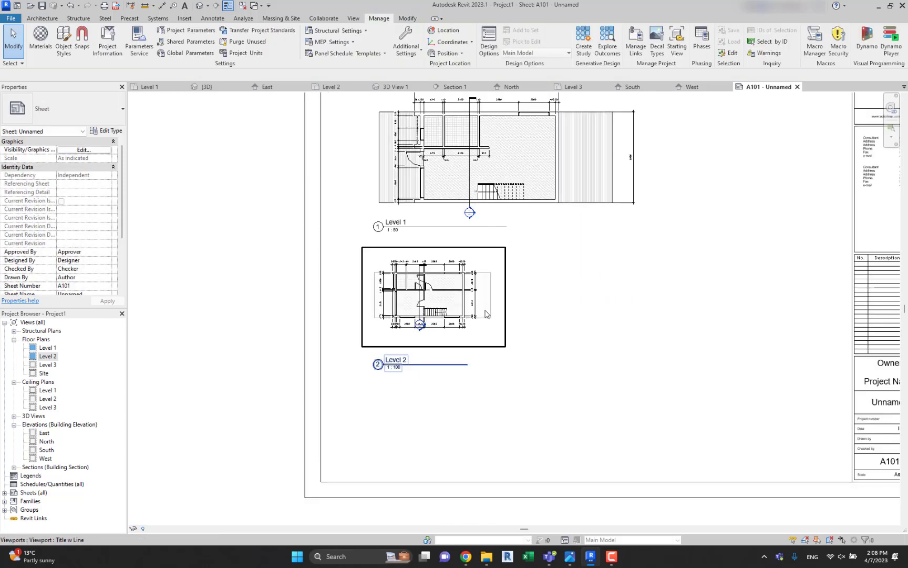
{"action": "left_click", "coordinate": [485, 314]}
{"action": "double_click", "coordinate": [485, 314]}
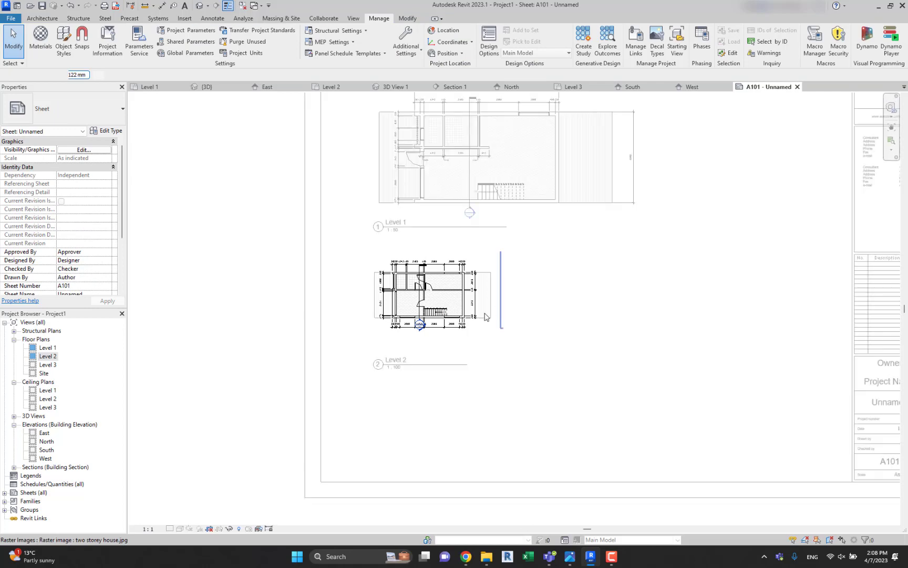
{"action": "left_click", "coordinate": [150, 528]}
{"action": "left_click", "coordinate": [157, 455]}
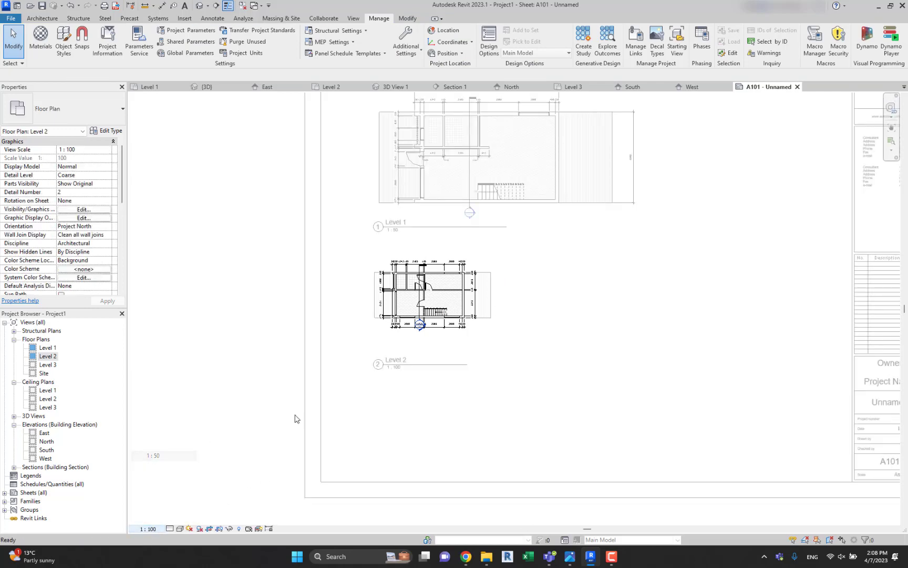
{"action": "double_click", "coordinate": [641, 394]}
Reposition the enlarged Level 2 viewport below the Level 1 plan and bring its title up close beneath the drawing.
{"action": "left_click", "coordinate": [574, 302]}
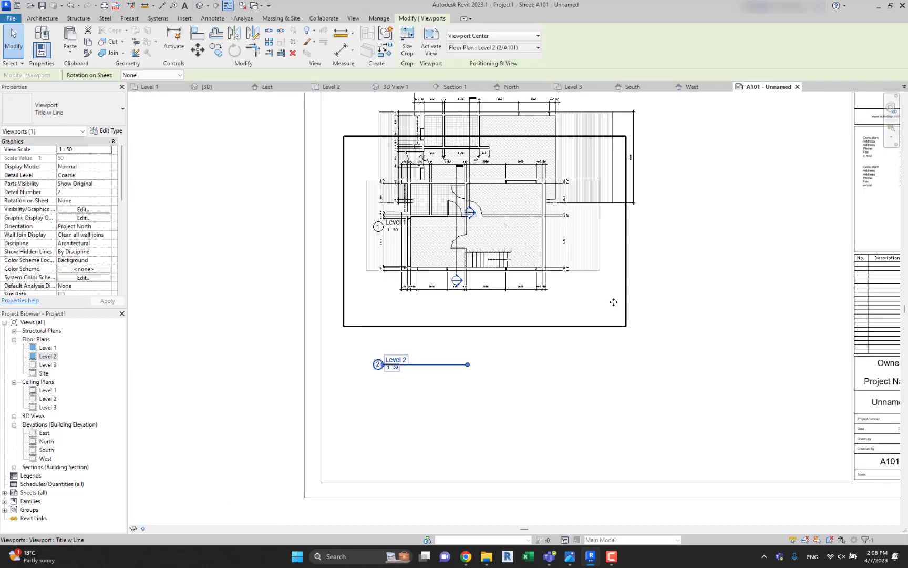
{"action": "left_click_drag", "start_coordinate": [626, 296], "coordinate": [634, 389]}
{"action": "left_click", "coordinate": [447, 469]}
{"action": "left_click_drag", "start_coordinate": [434, 453], "coordinate": [434, 406]}
{"action": "middle_click_drag", "start_coordinate": [679, 334], "coordinate": [598, 340]}
{"action": "left_click", "coordinate": [603, 338]}
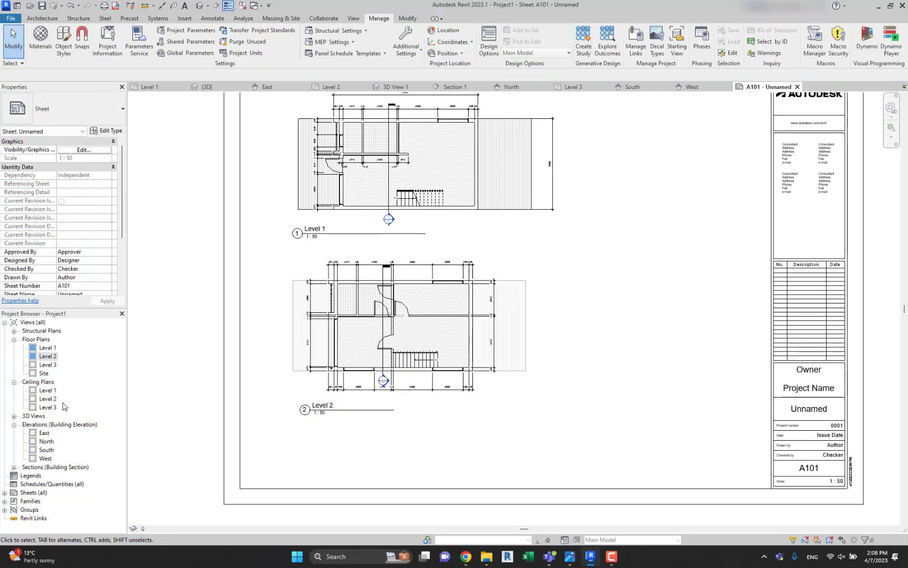
Place 3D View 1 on the sheet to the right of the floor plans, level with the Level 1 plan.
{"action": "double_click", "coordinate": [24, 418]}
{"action": "left_click", "coordinate": [45, 433]}
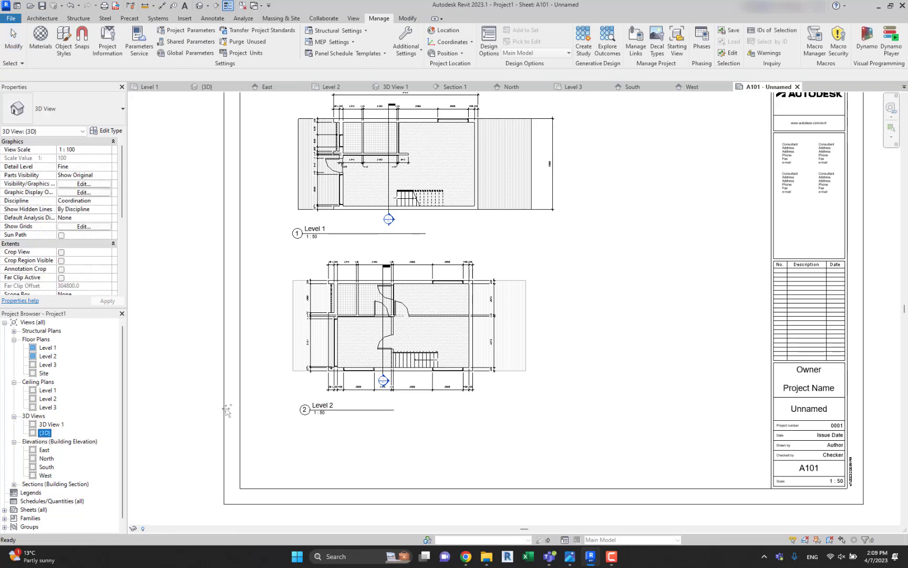
{"action": "key", "text": "Escape"}
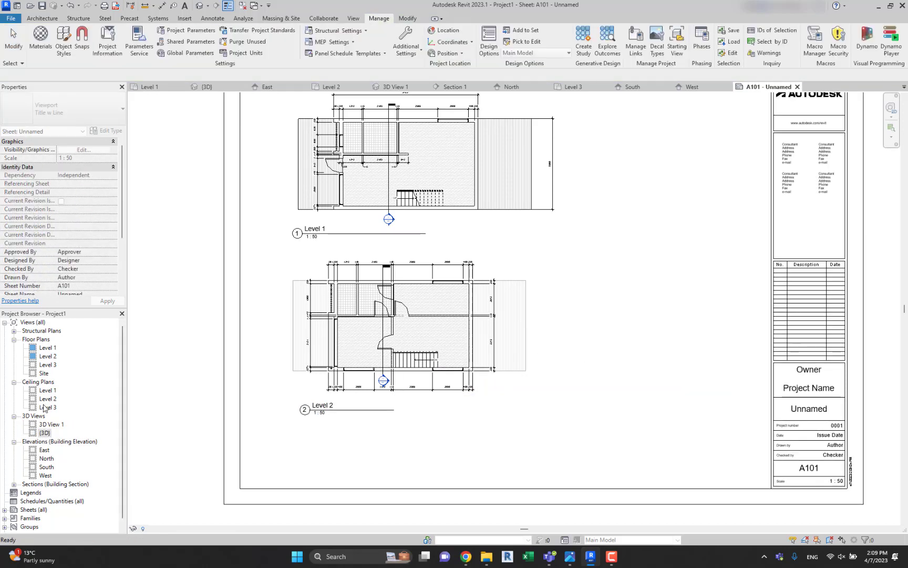
{"action": "left_click", "coordinate": [43, 425]}
{"action": "left_click_drag", "start_coordinate": [593, 361], "coordinate": [649, 328]}
{"action": "left_click", "coordinate": [680, 199]}
{"action": "middle_click_drag", "start_coordinate": [671, 242], "coordinate": [627, 282]}
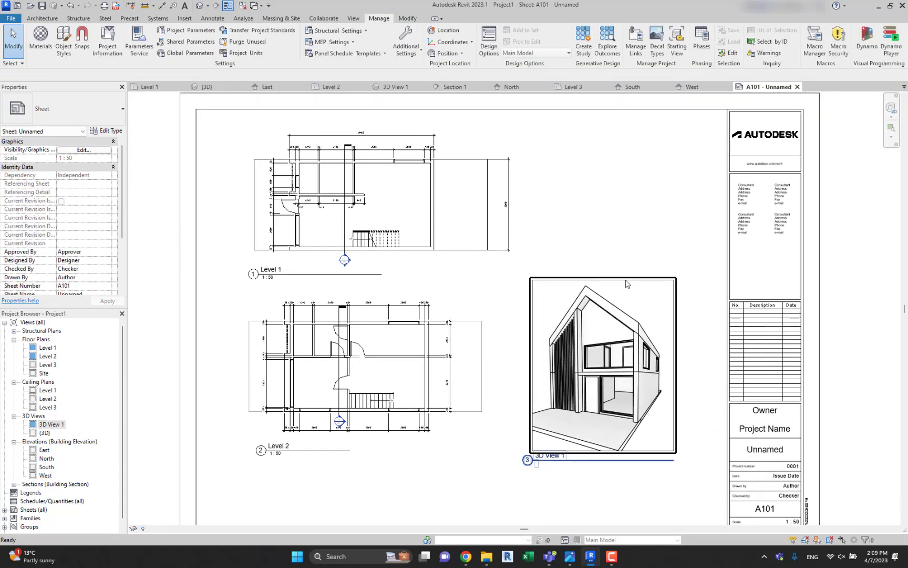
{"action": "left_click_drag", "start_coordinate": [625, 278], "coordinate": [635, 142]}
{"action": "scroll", "coordinate": [635, 142], "scroll_direction": "down", "scroll_amount": 2}
Place the East elevation on the sheet below the 3D View 1 viewport.
{"action": "left_click_drag", "start_coordinate": [37, 448], "coordinate": [76, 458]}
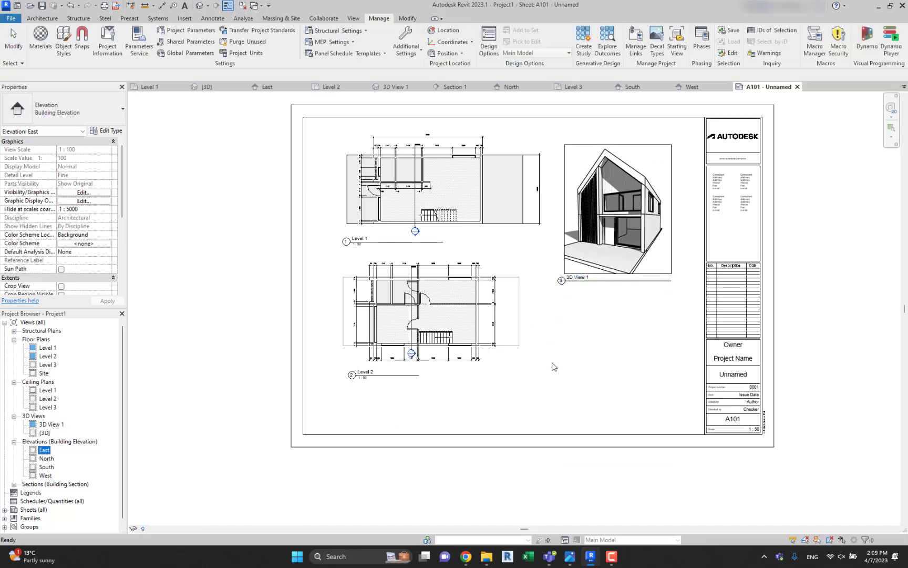
{"action": "left_click_drag", "start_coordinate": [555, 366], "coordinate": [611, 326]}
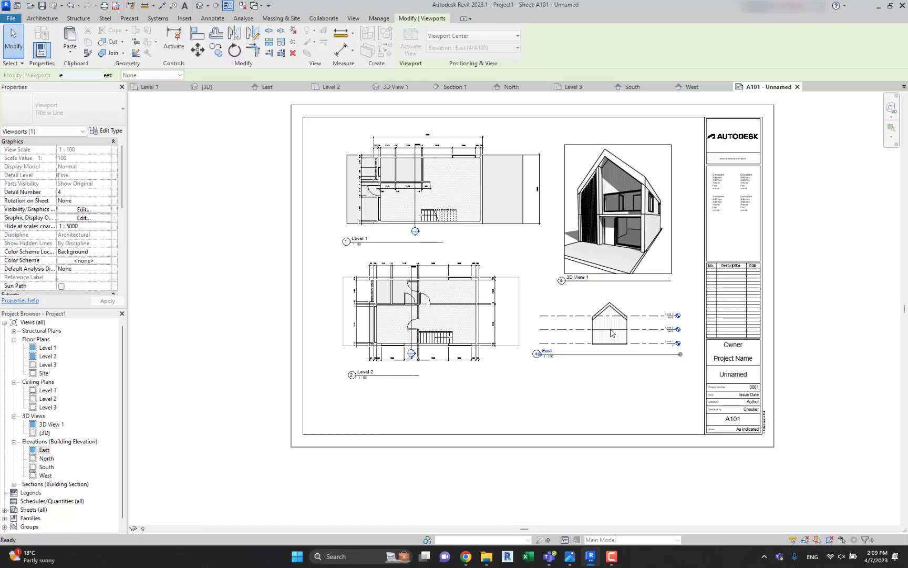
{"action": "left_click", "coordinate": [616, 400]}
{"action": "middle_click_drag", "start_coordinate": [622, 390], "coordinate": [598, 402]}
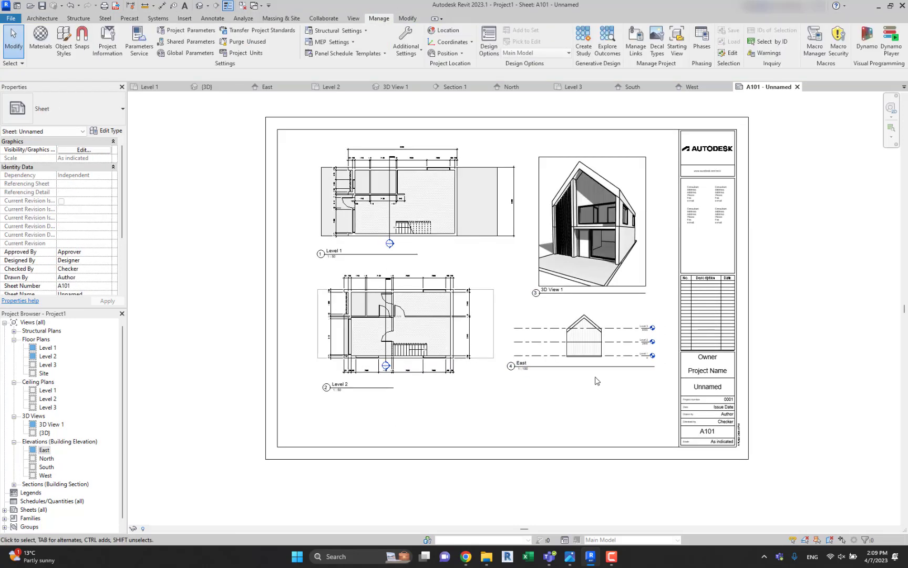
Examine the layout of the two floor plans, 3D View 1 and the East elevation on sheet A101.
{"action": "scroll", "coordinate": [593, 368], "scroll_direction": "up", "scroll_amount": 2}
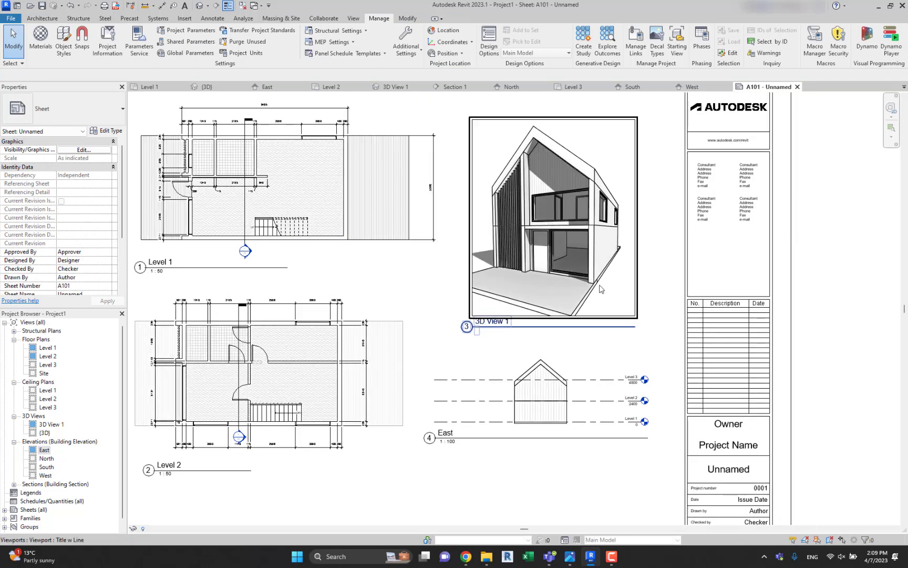
{"action": "scroll", "coordinate": [547, 328], "scroll_direction": "down", "scroll_amount": 1}
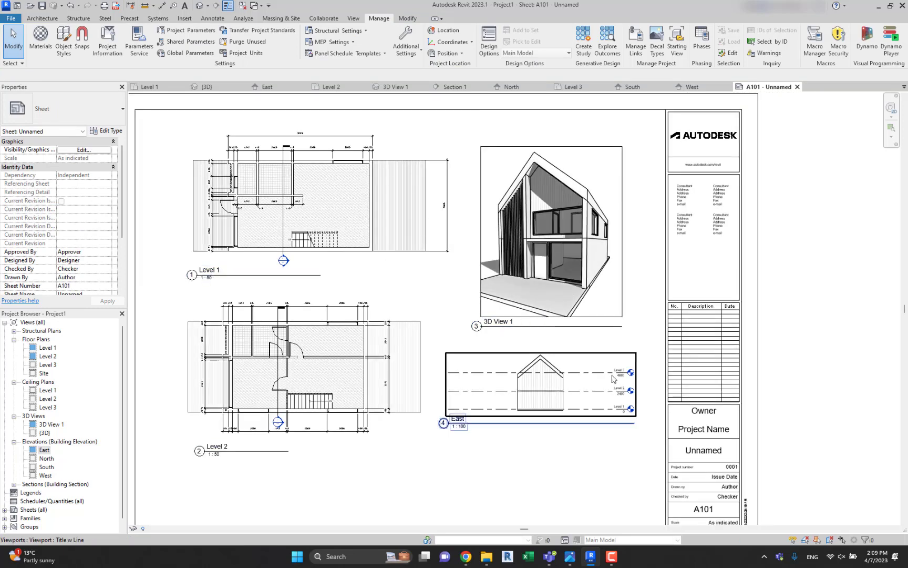
{"action": "middle_click_drag", "start_coordinate": [387, 367], "coordinate": [351, 364]}
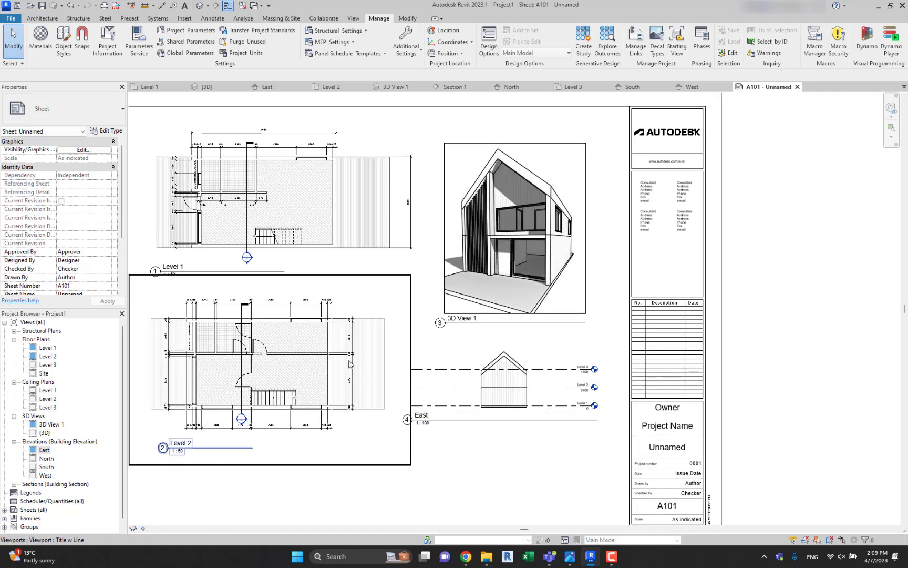
{"action": "scroll", "coordinate": [245, 360], "scroll_direction": "up", "scroll_amount": 1}
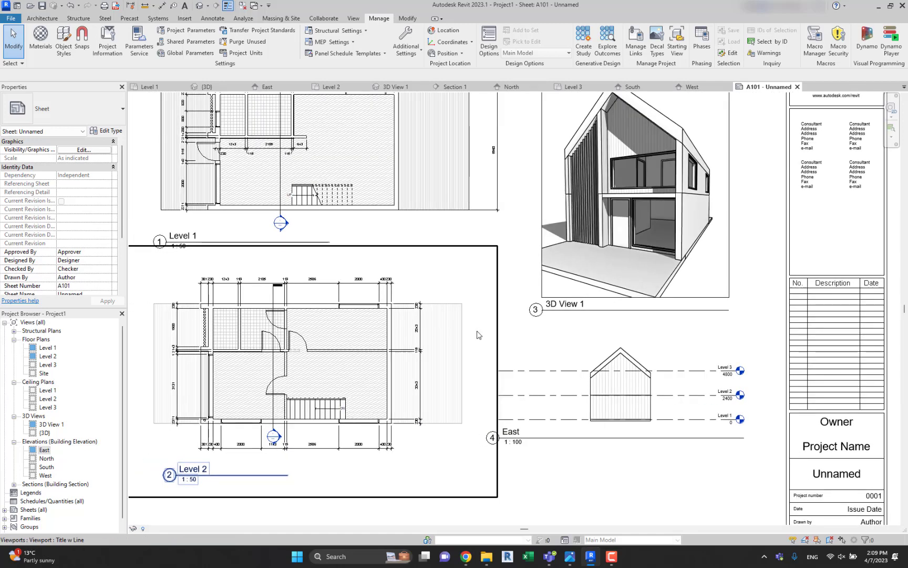
{"action": "middle_click_drag", "start_coordinate": [554, 332], "coordinate": [497, 336]}
{"action": "scroll", "coordinate": [561, 342], "scroll_direction": "down", "scroll_amount": 1}
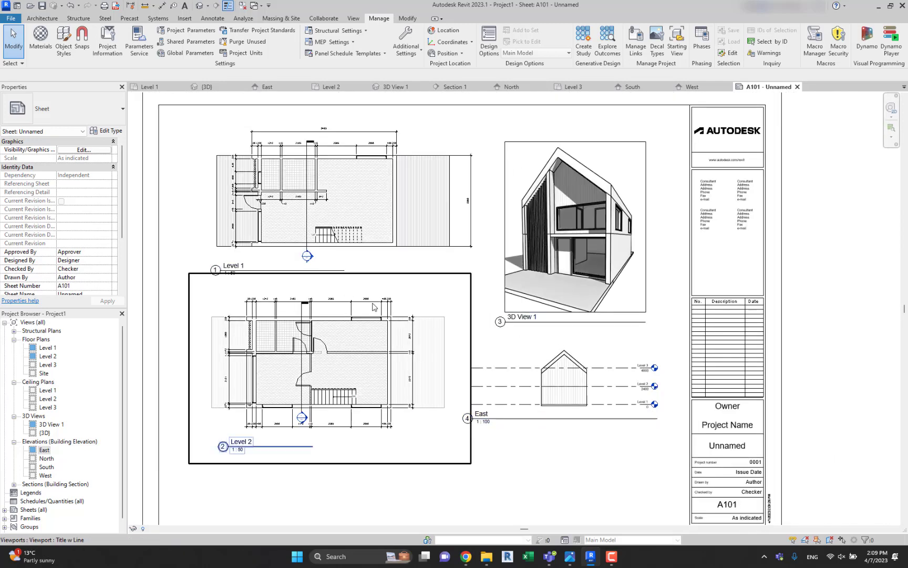
{"action": "scroll", "coordinate": [374, 307], "scroll_direction": "down", "scroll_amount": 1}
{"action": "scroll", "coordinate": [419, 291], "scroll_direction": "down", "scroll_amount": 1}
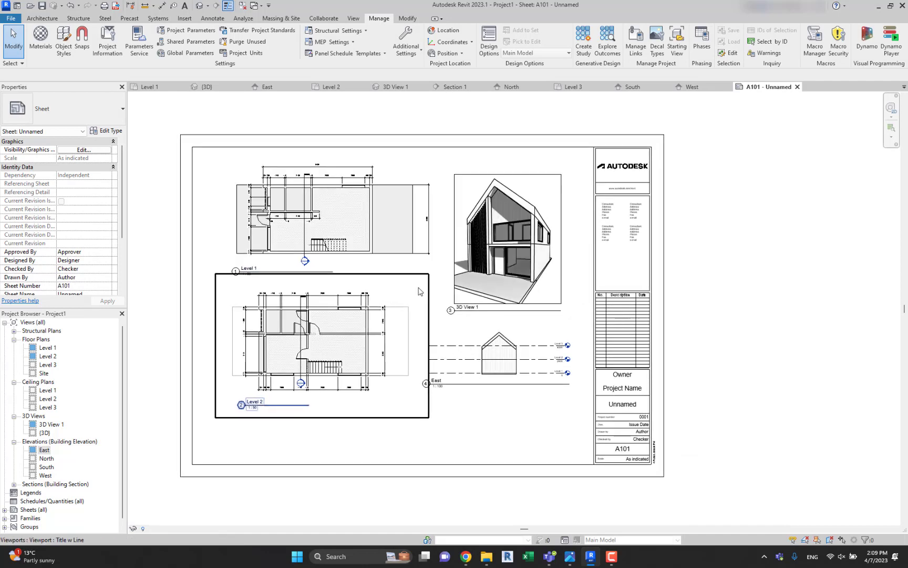